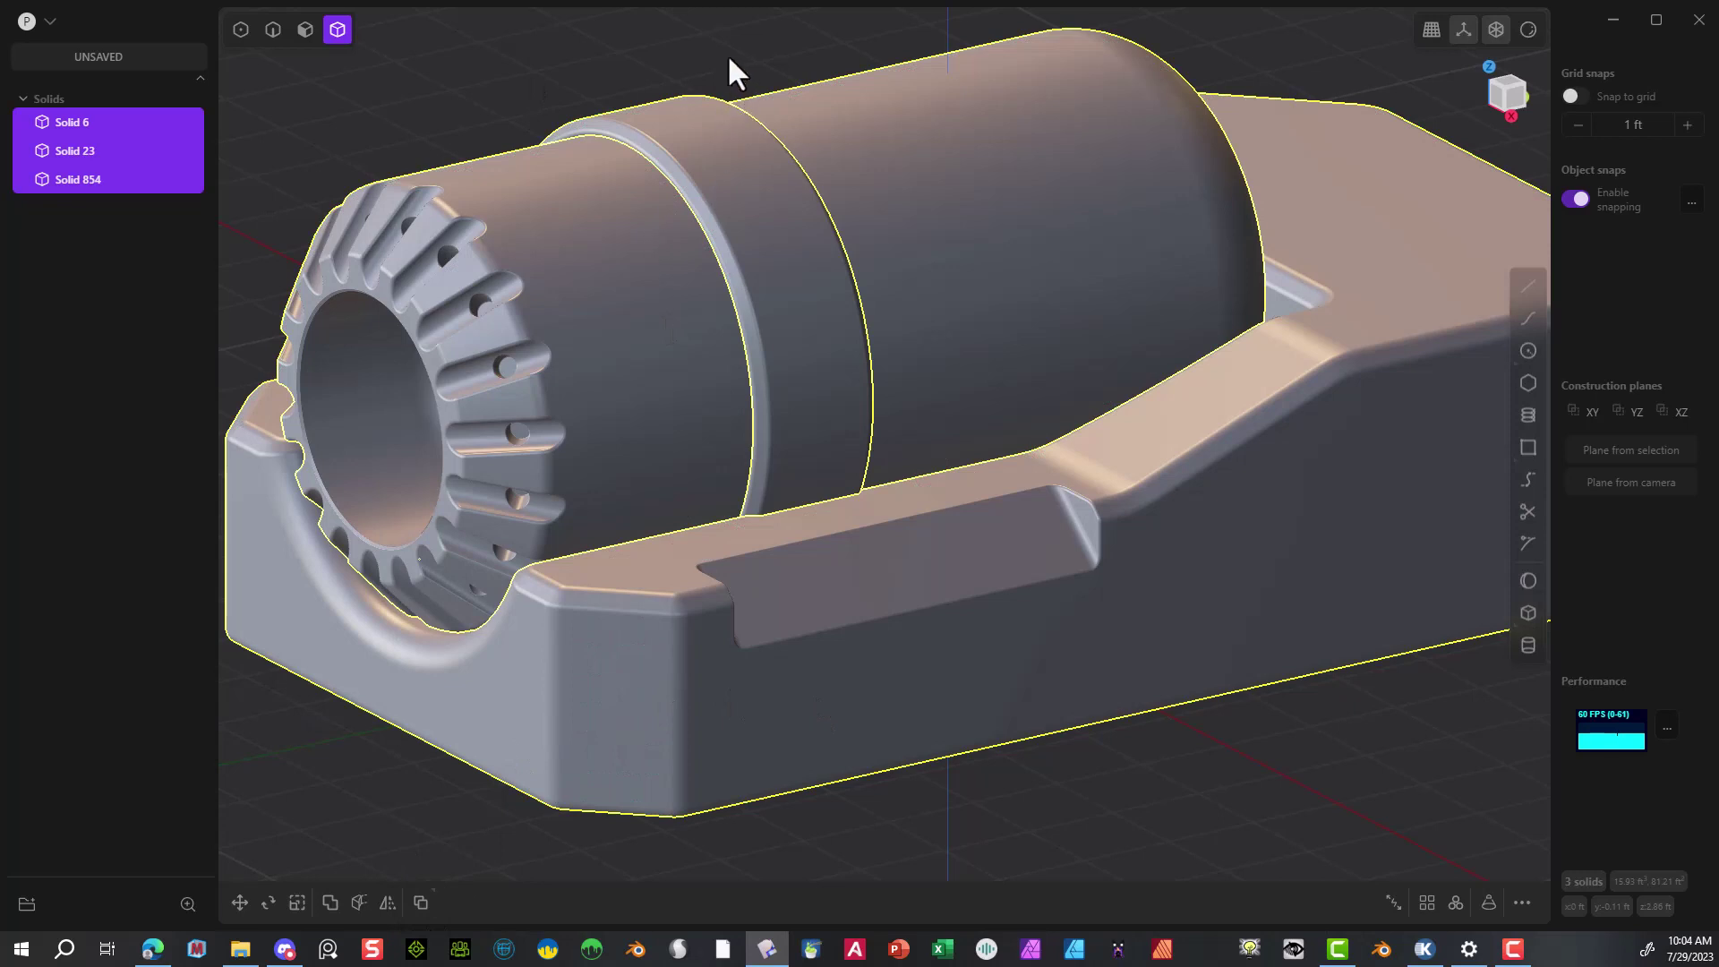
# - Export only the two cylindrical solids, without the base, as Wavefront OBJ, overwriting Top.obj in the sci fi part 3 folder
pyautogui.click(717, 65)
pyautogui.click(582, 201)
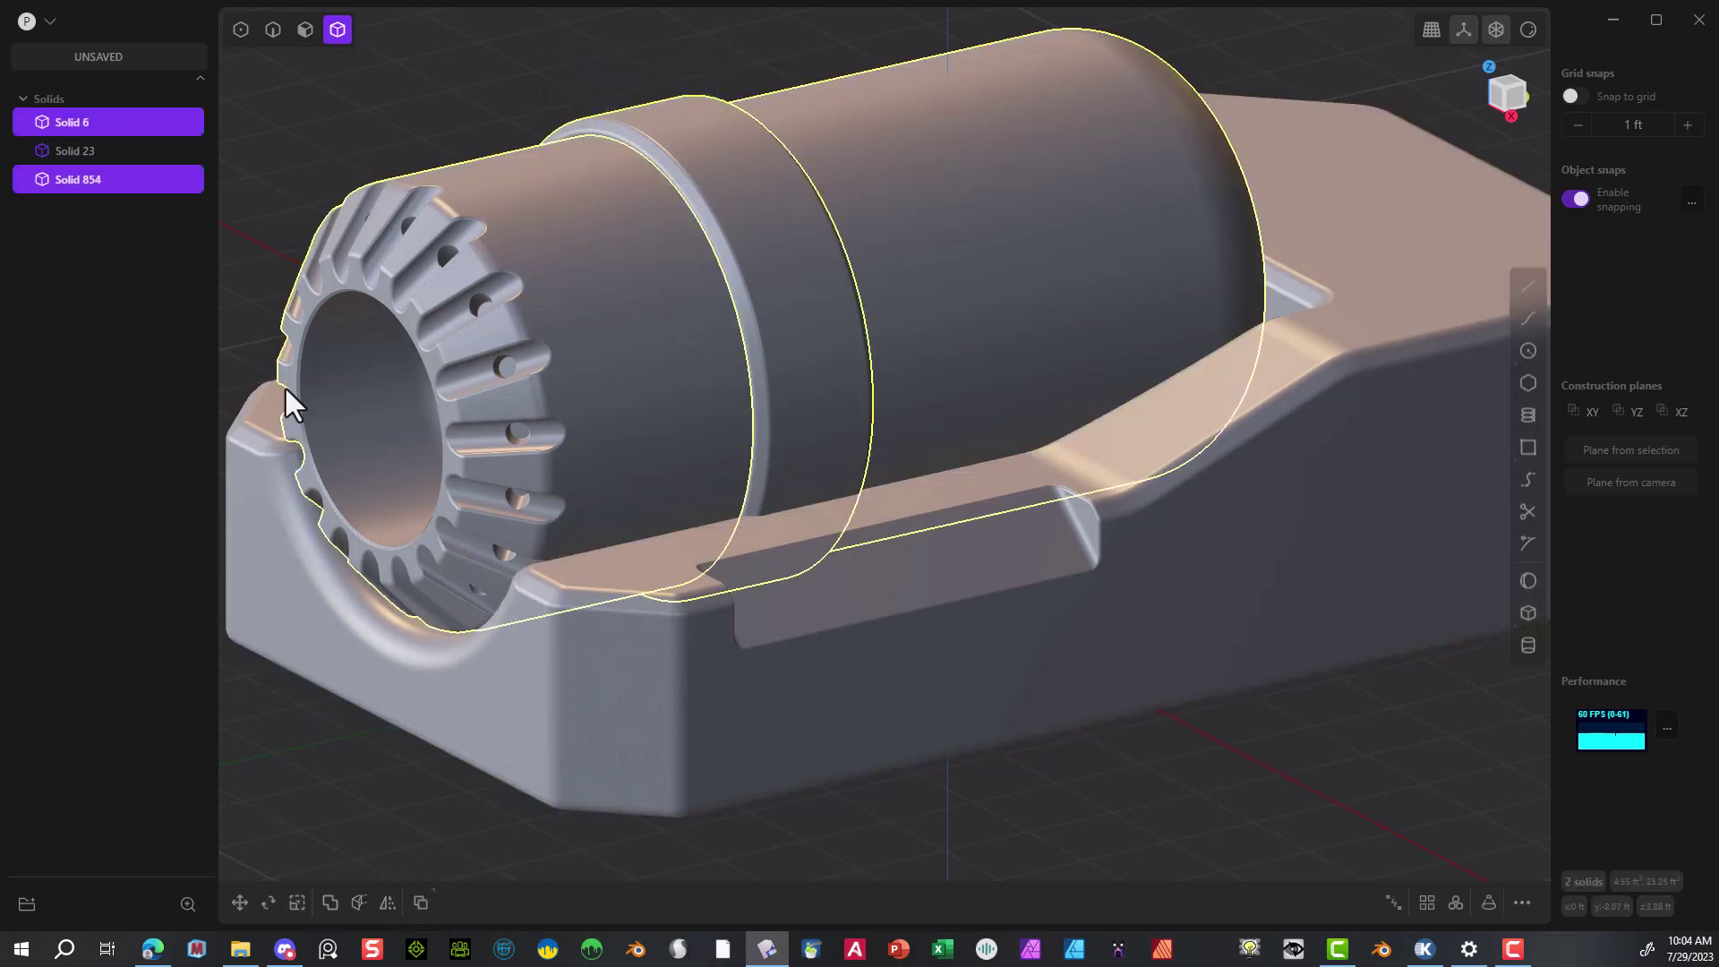
pyautogui.click(45, 23)
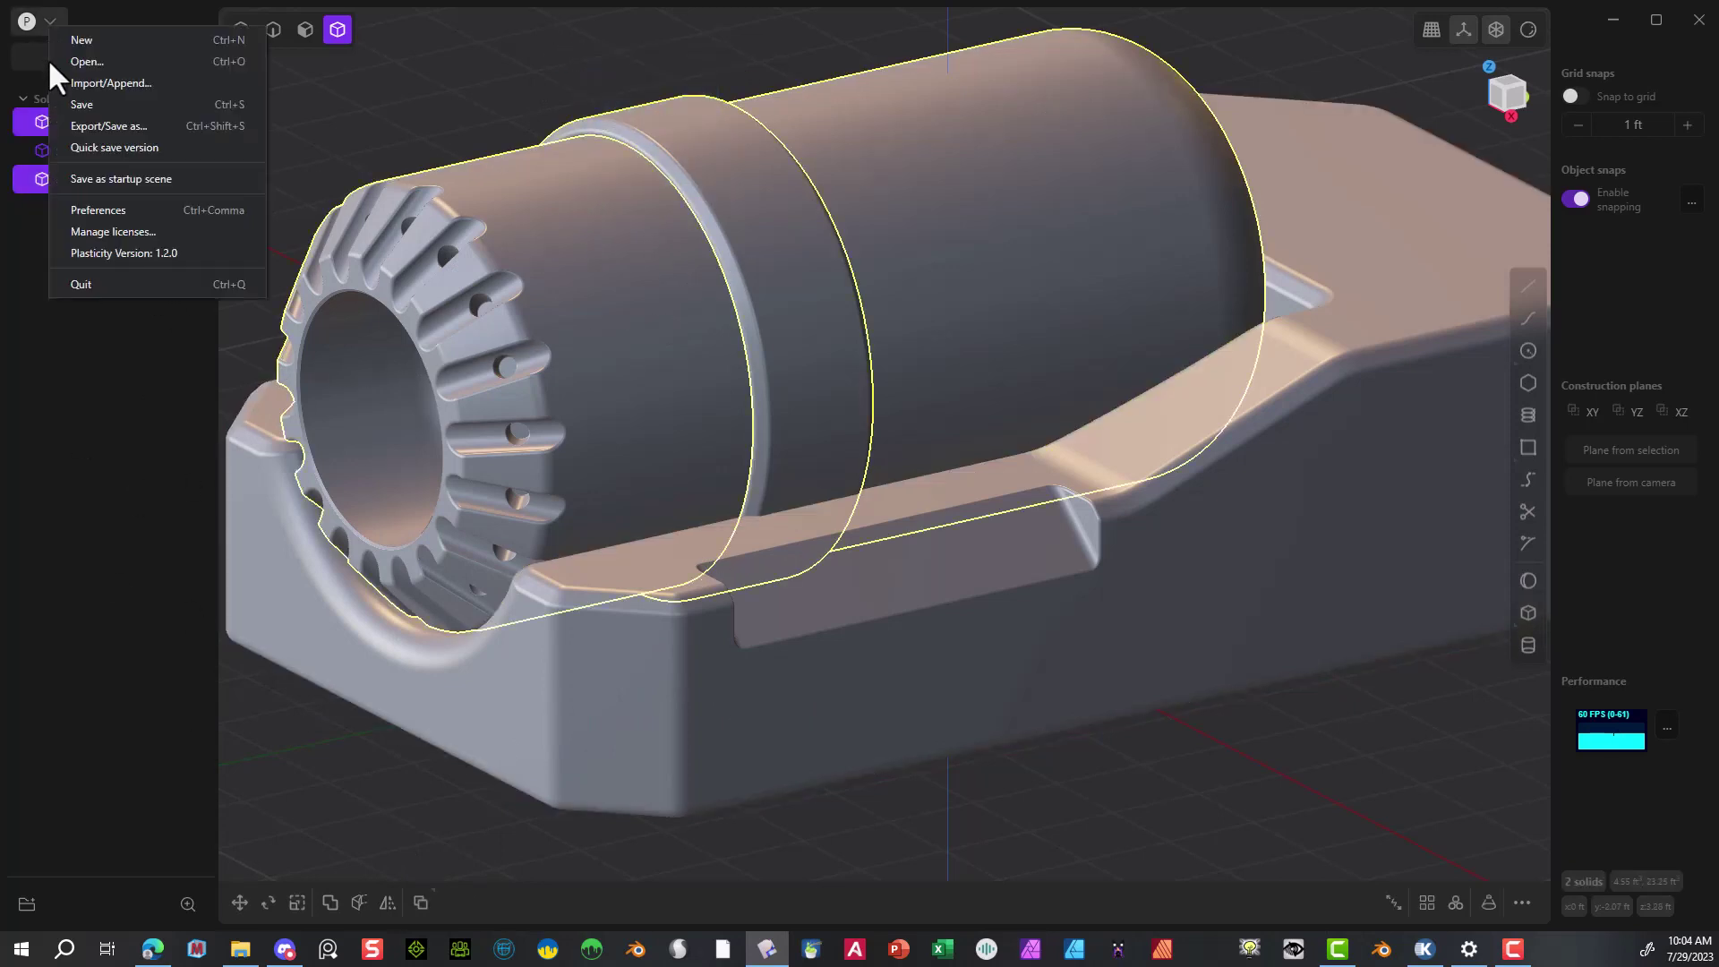
pyautogui.click(132, 125)
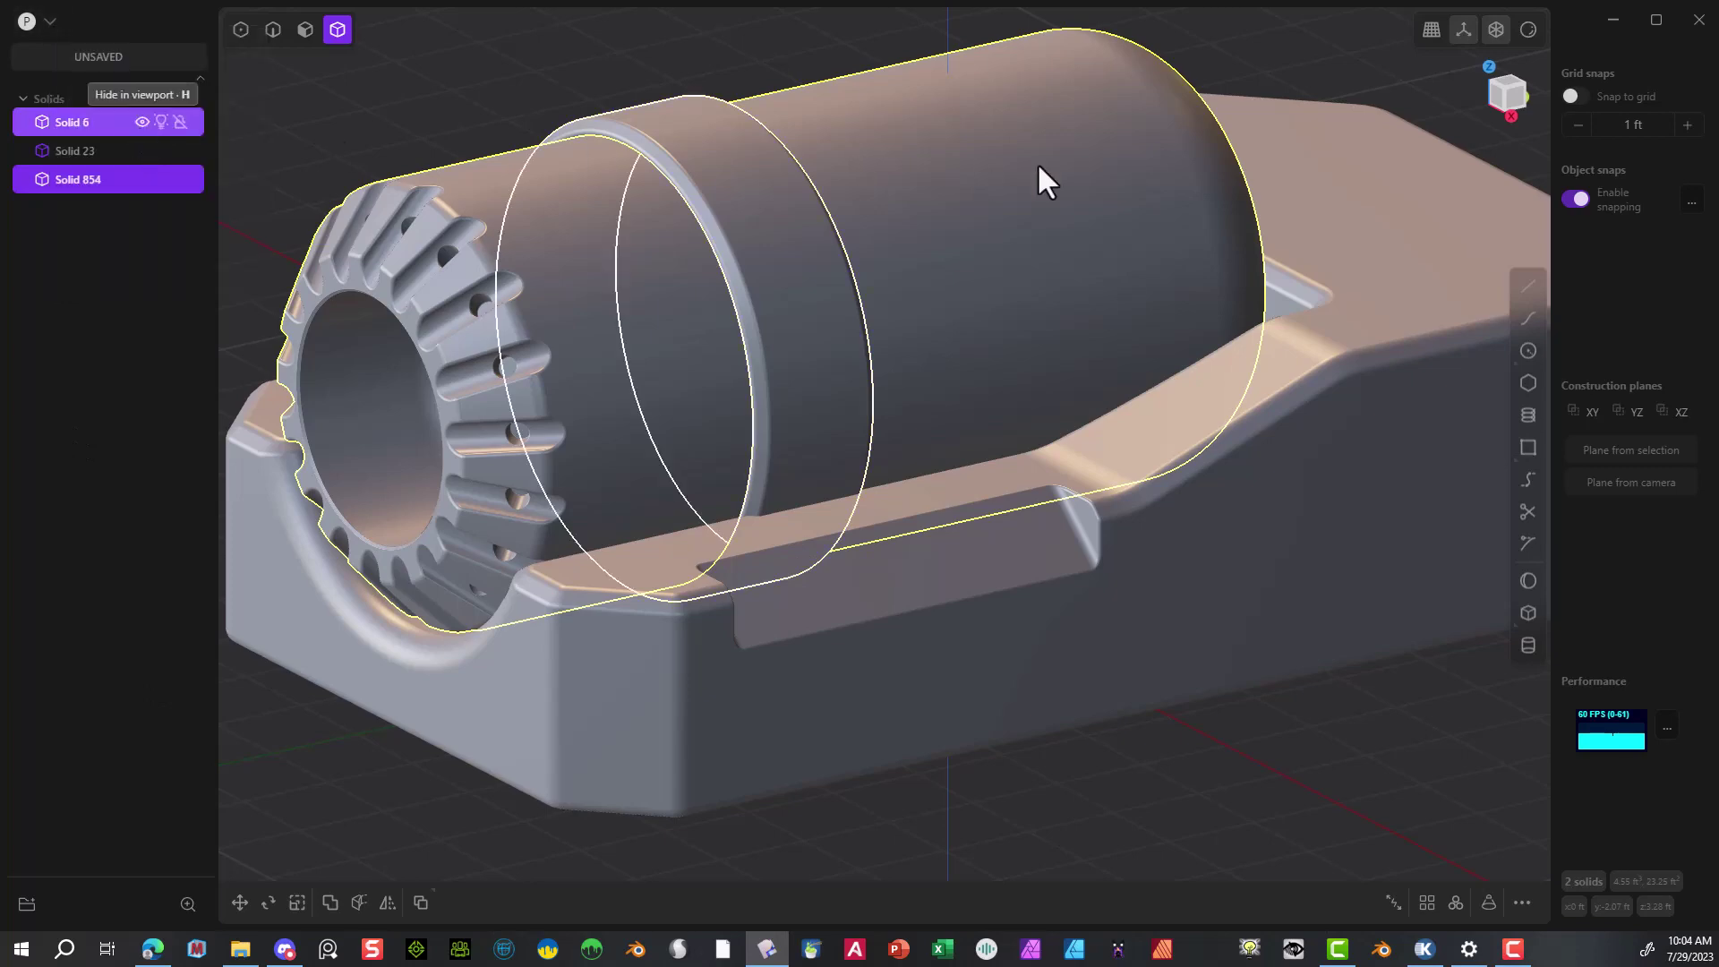
pyautogui.click(279, 844)
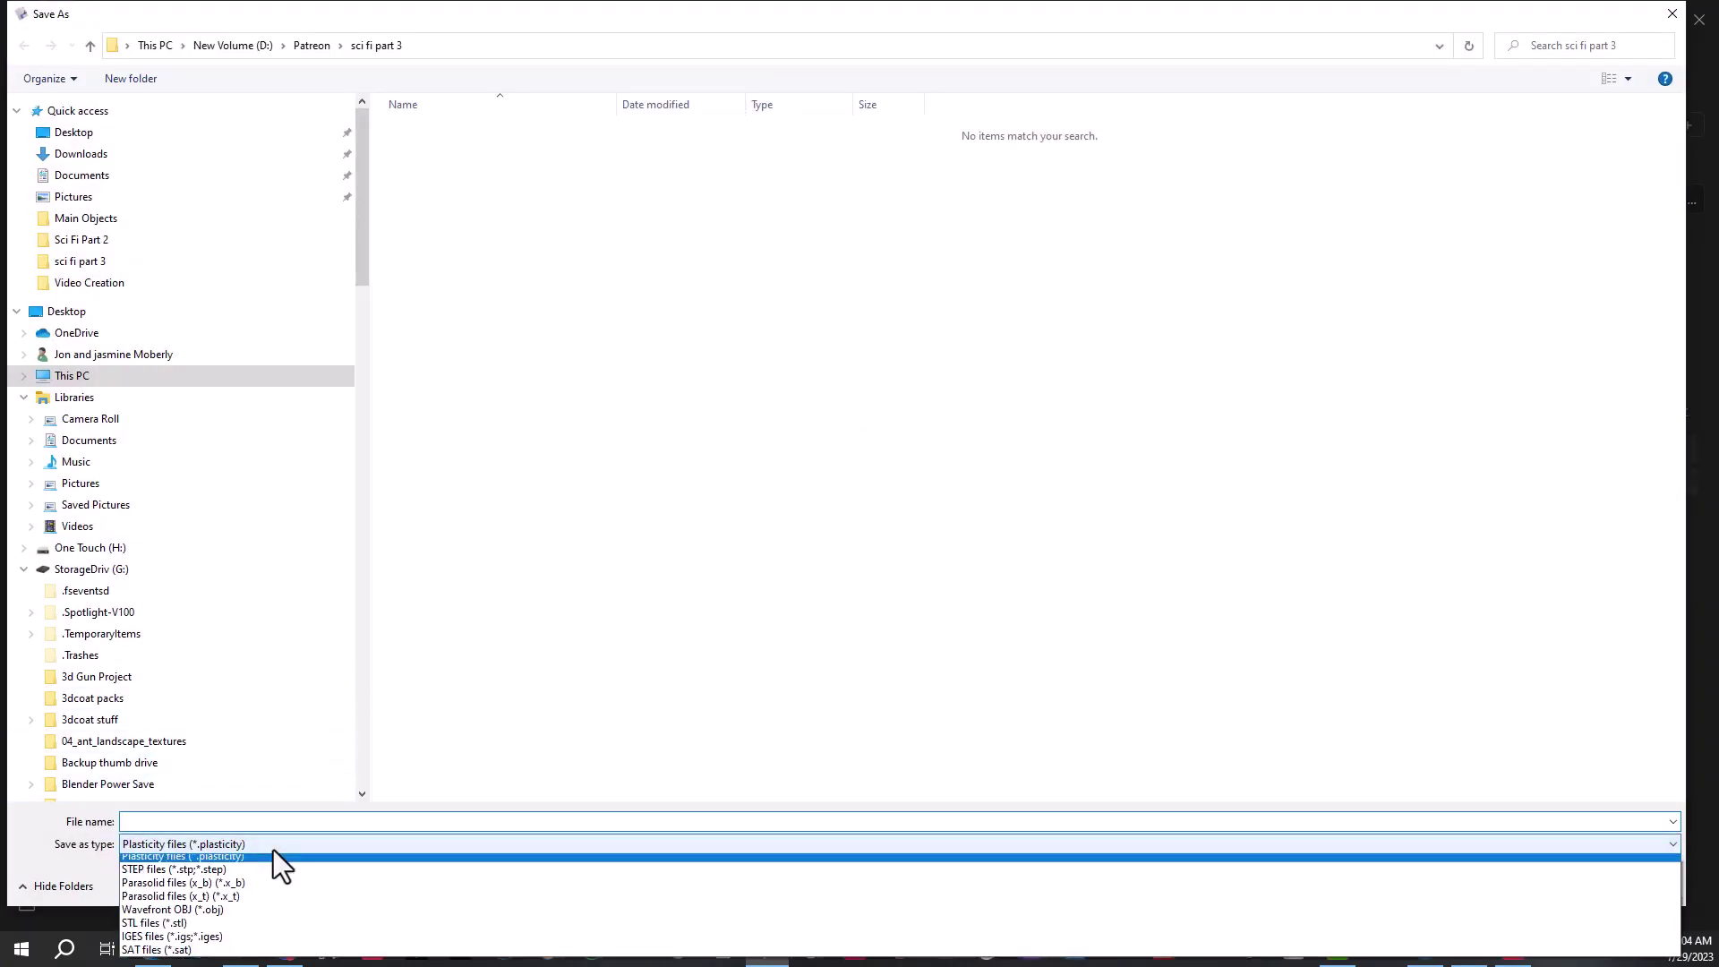
pyautogui.click(235, 914)
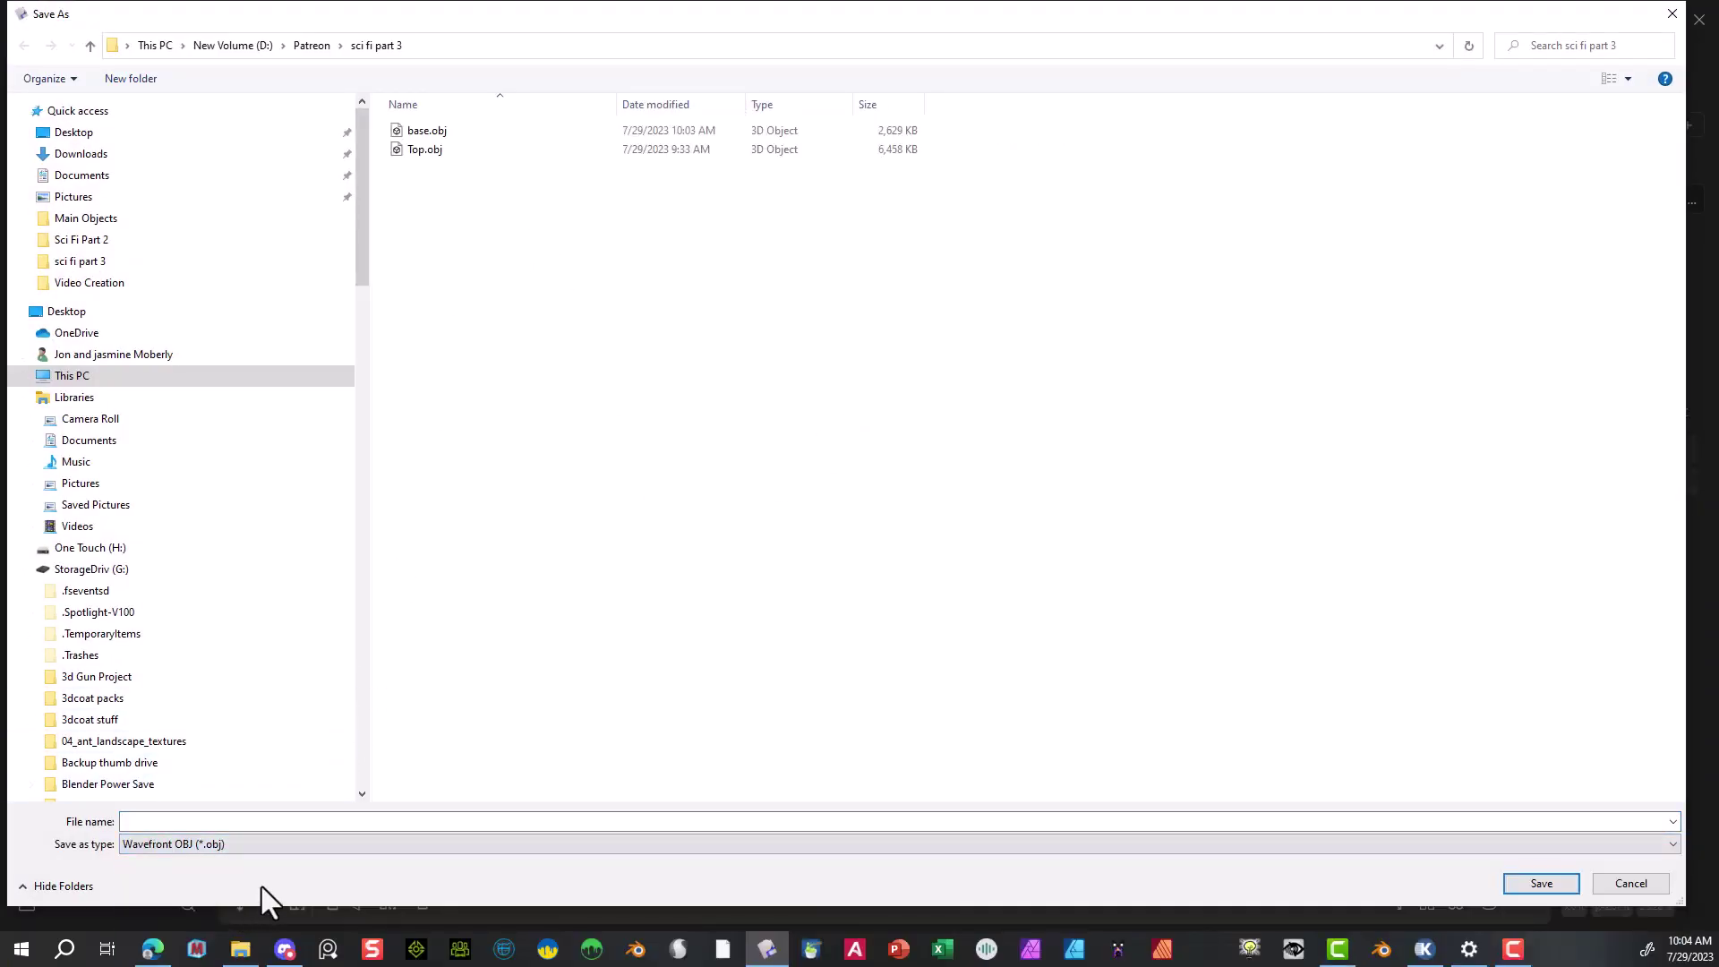
pyautogui.click(449, 150)
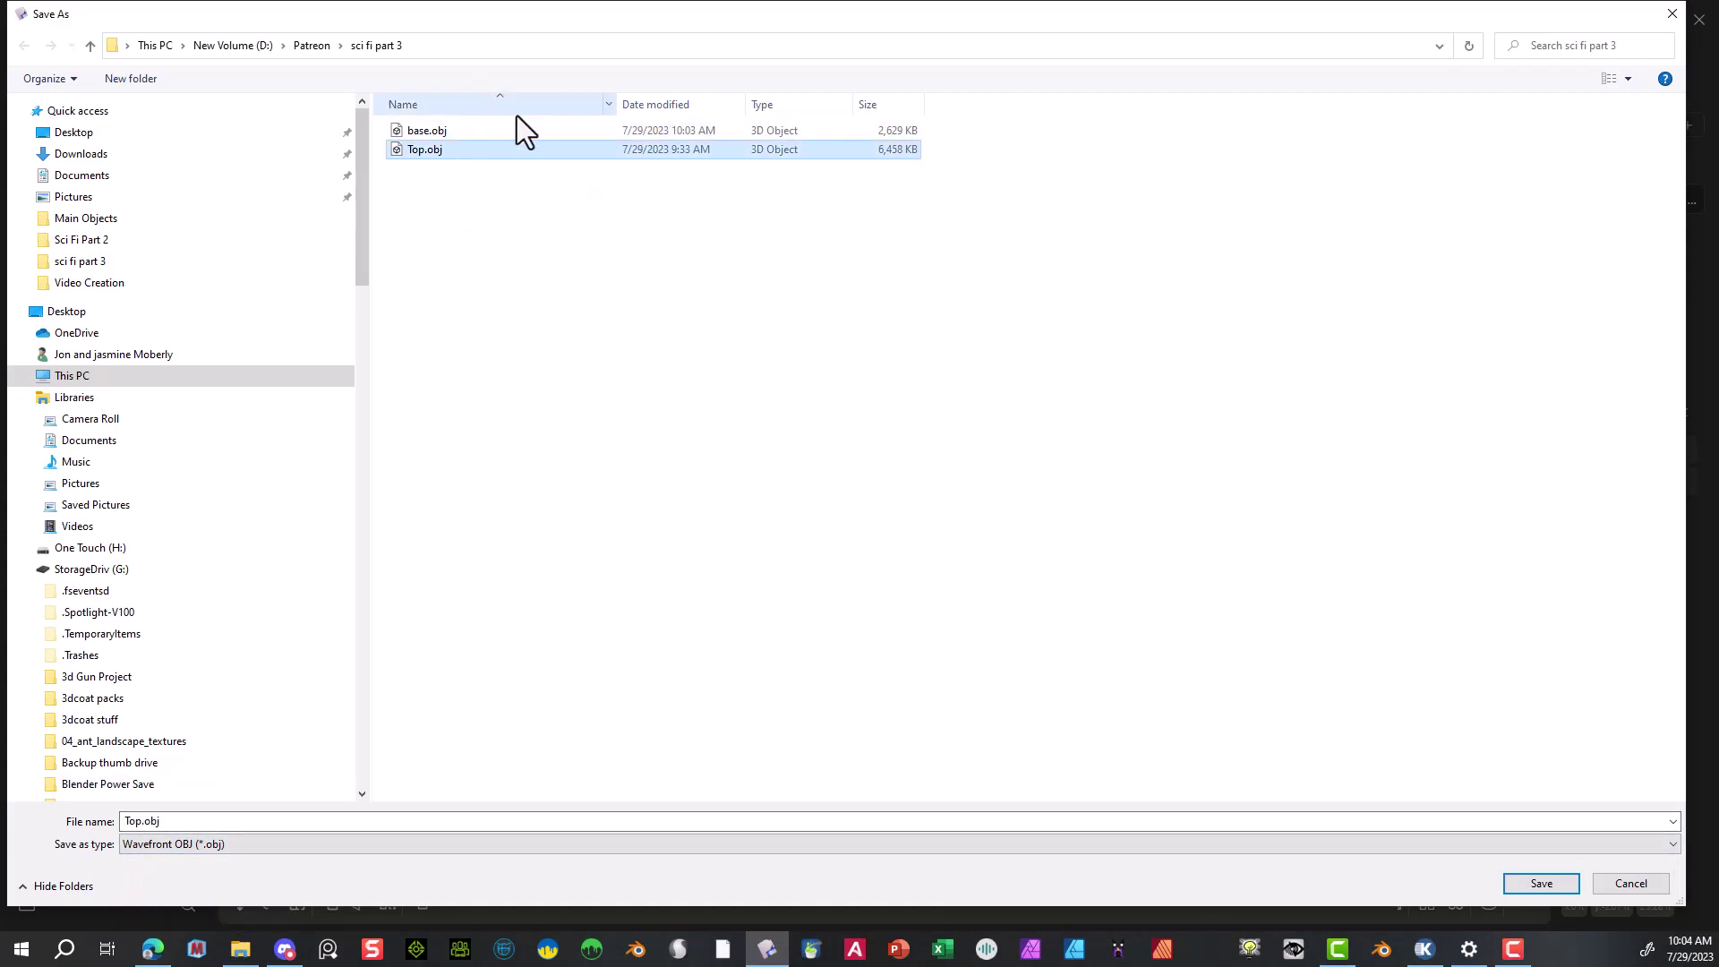
pyautogui.click(1568, 884)
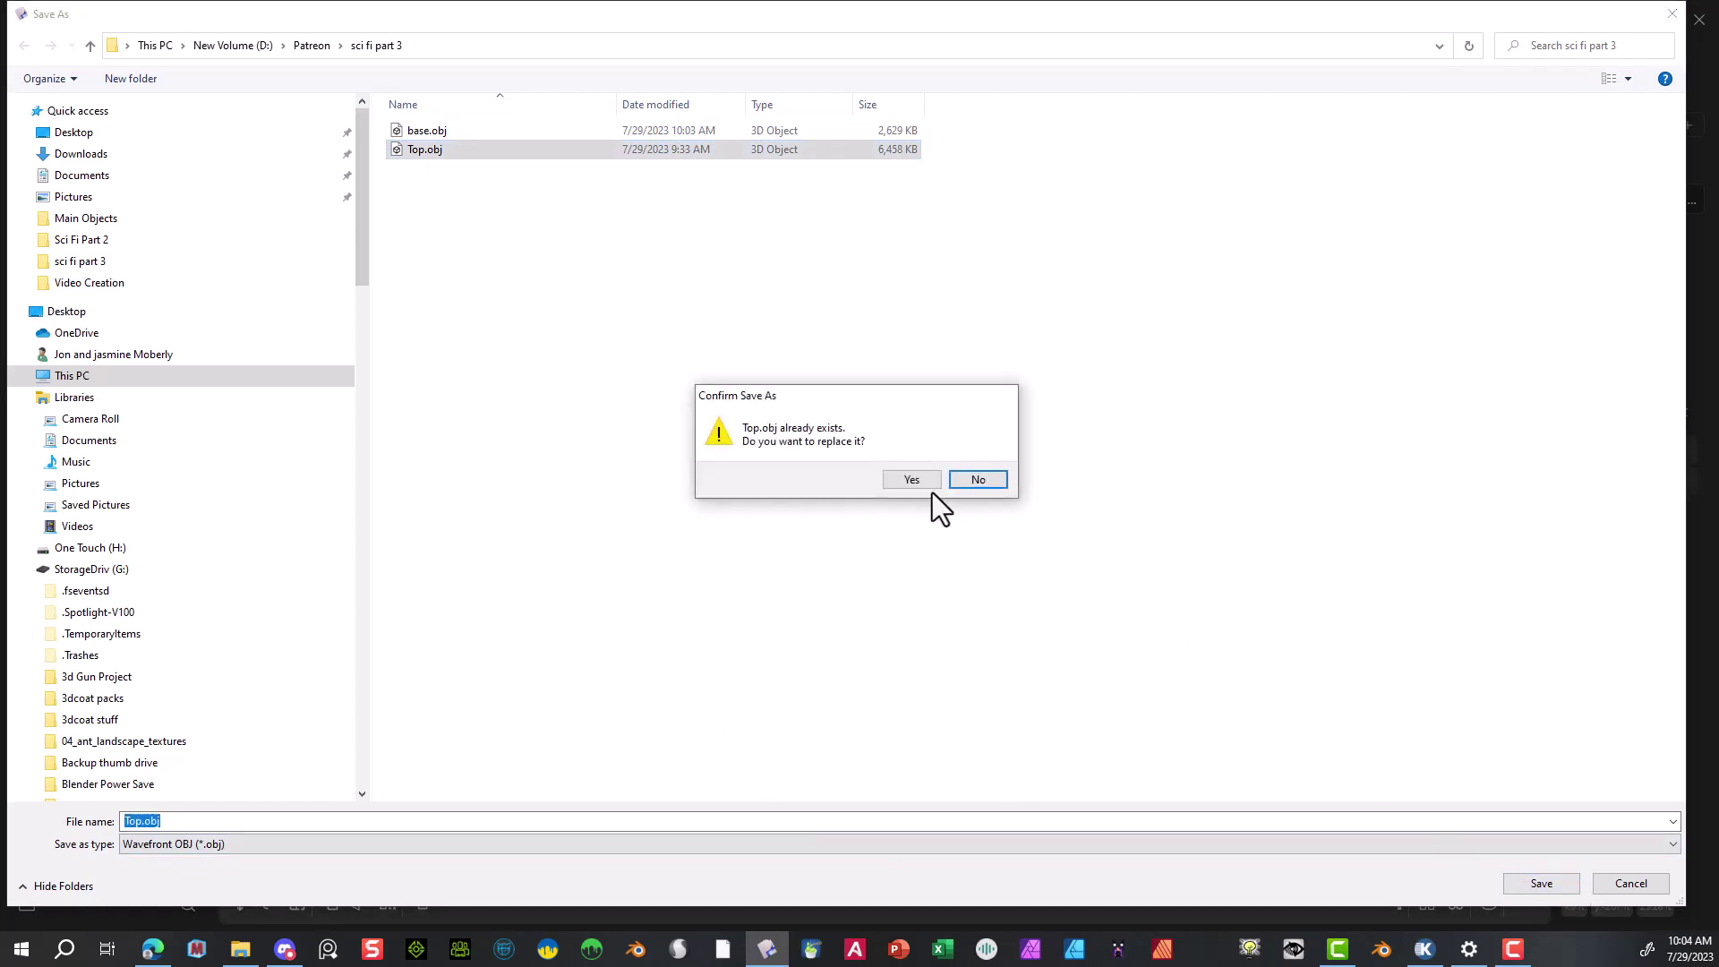
pyautogui.click(930, 484)
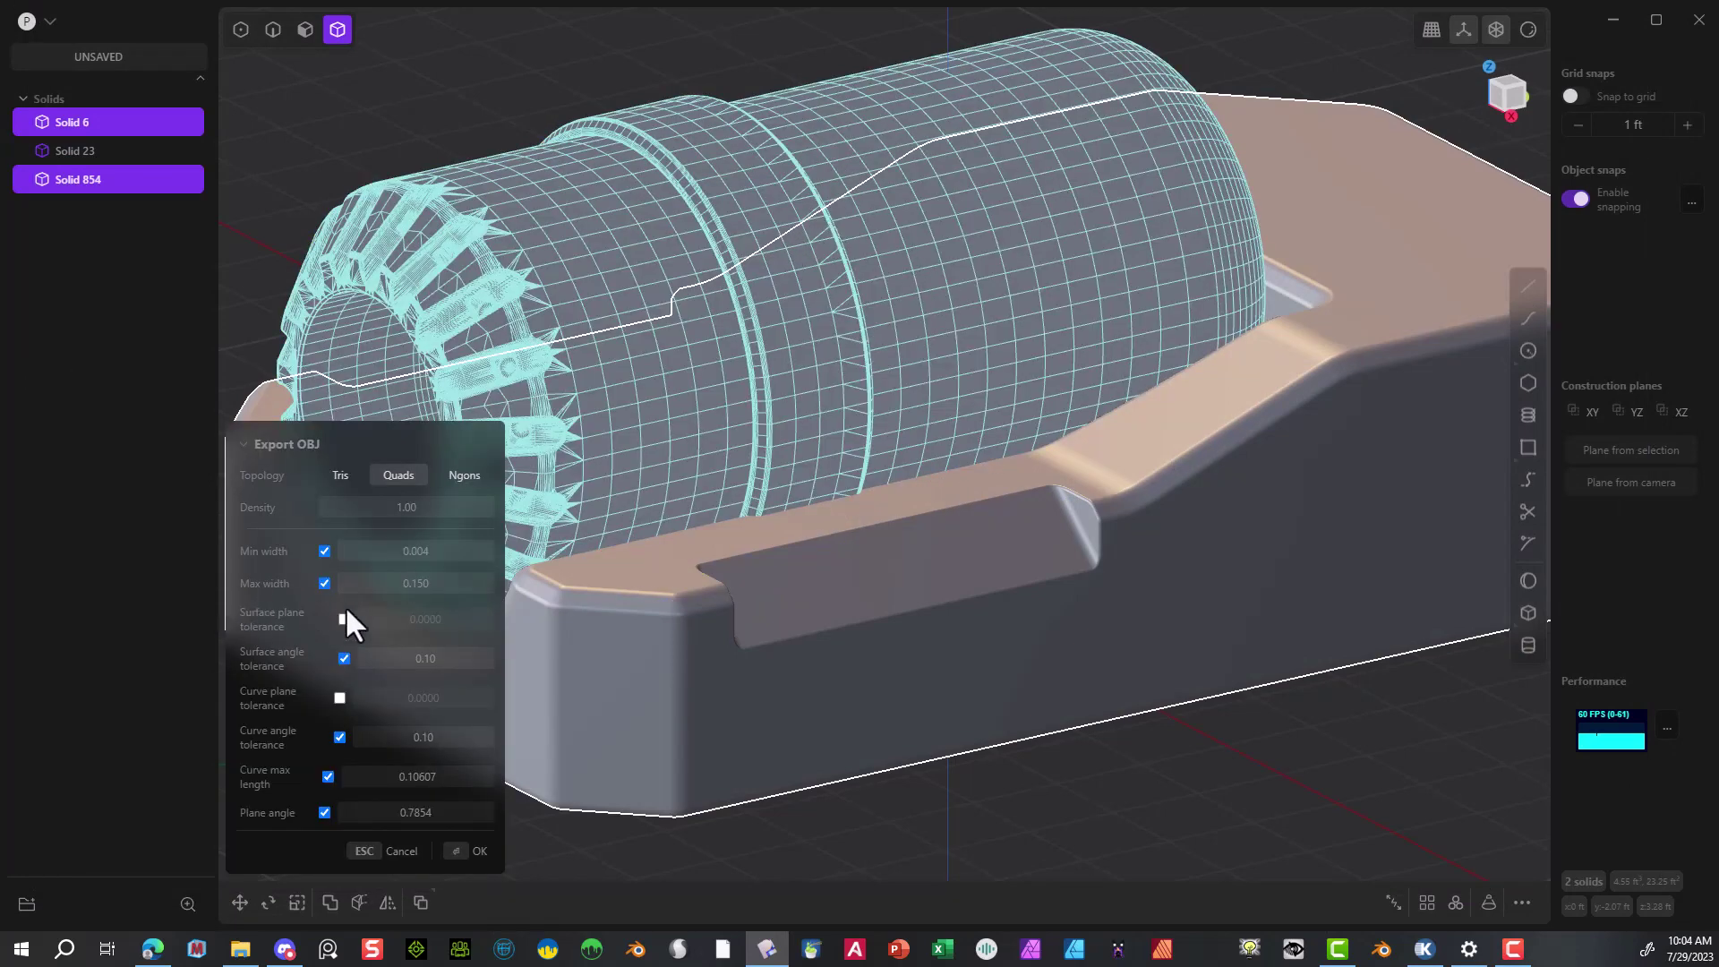
# - Finish the OBJ export with Ngons topology and with the max width and curve max length limits disabled
pyautogui.click(324, 582)
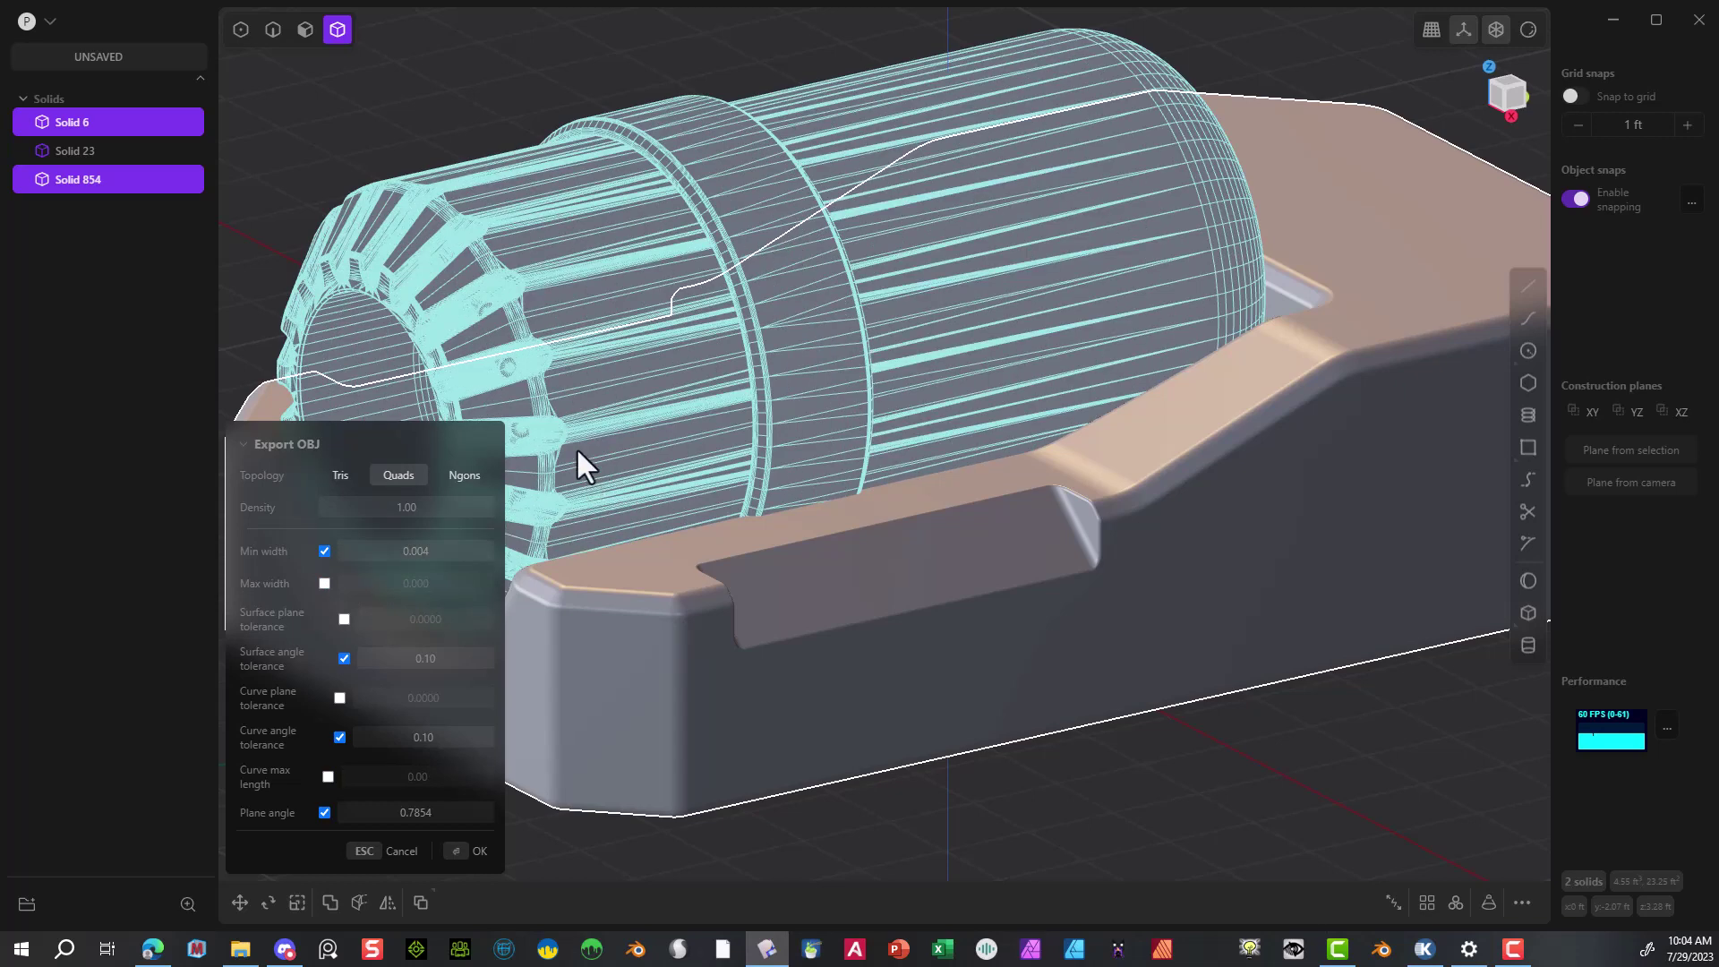
pyautogui.click(464, 479)
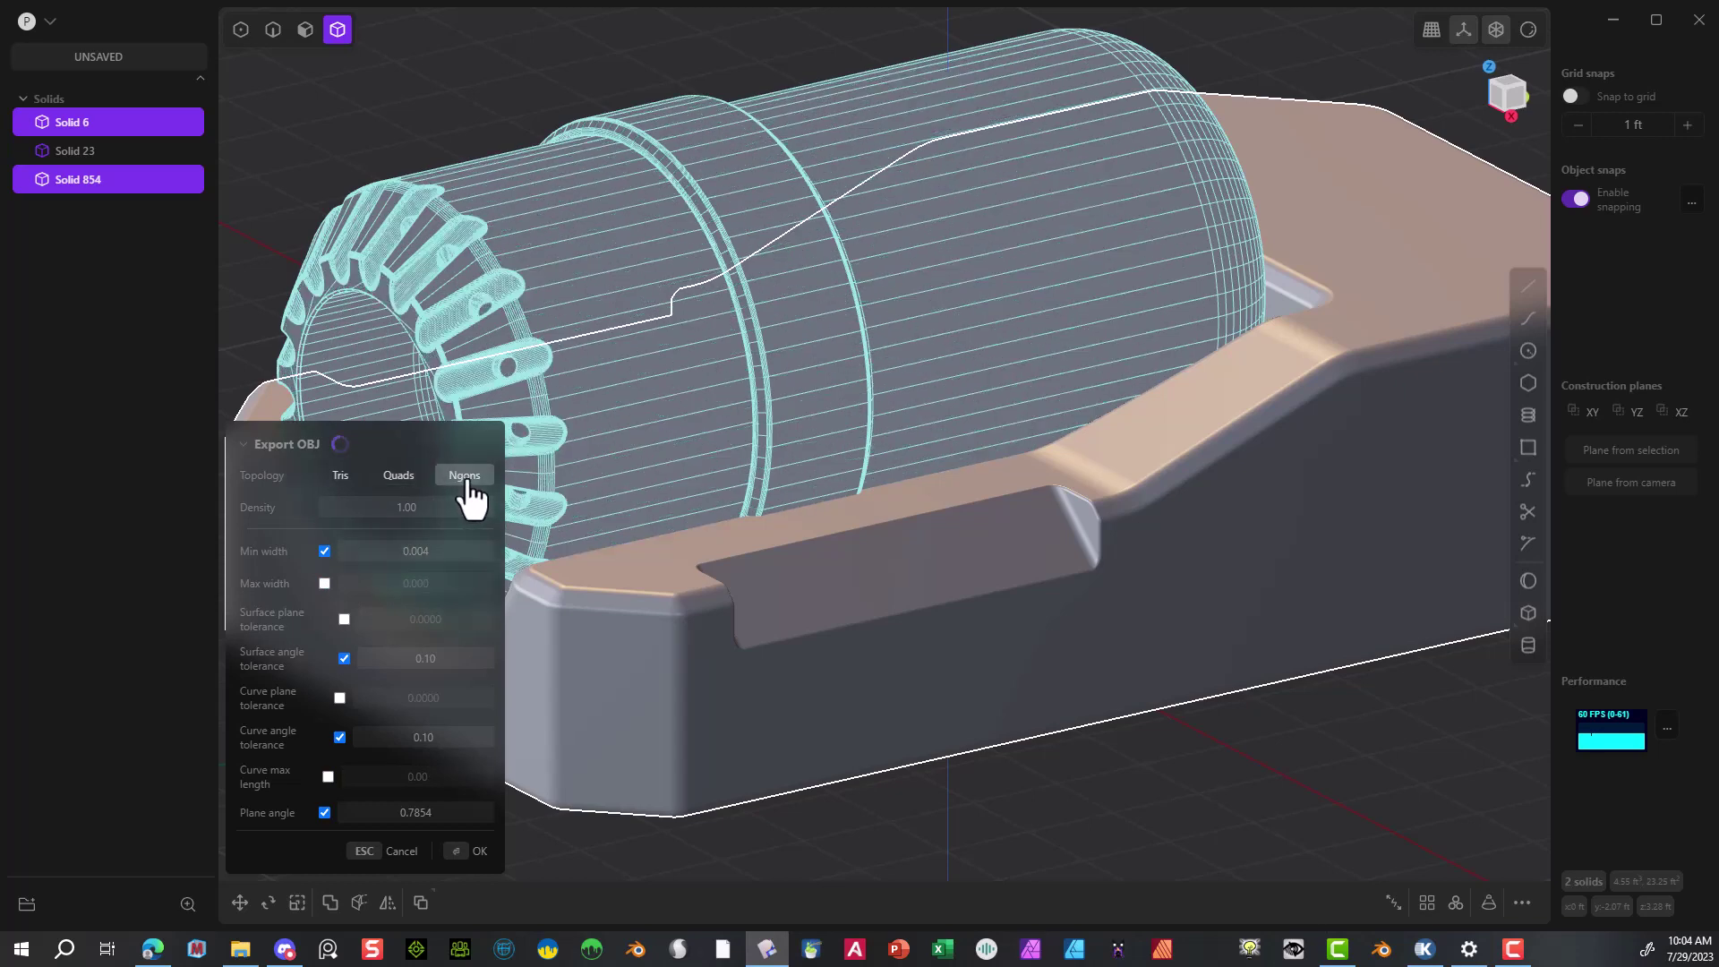
pyautogui.scroll(6, 605, 310)
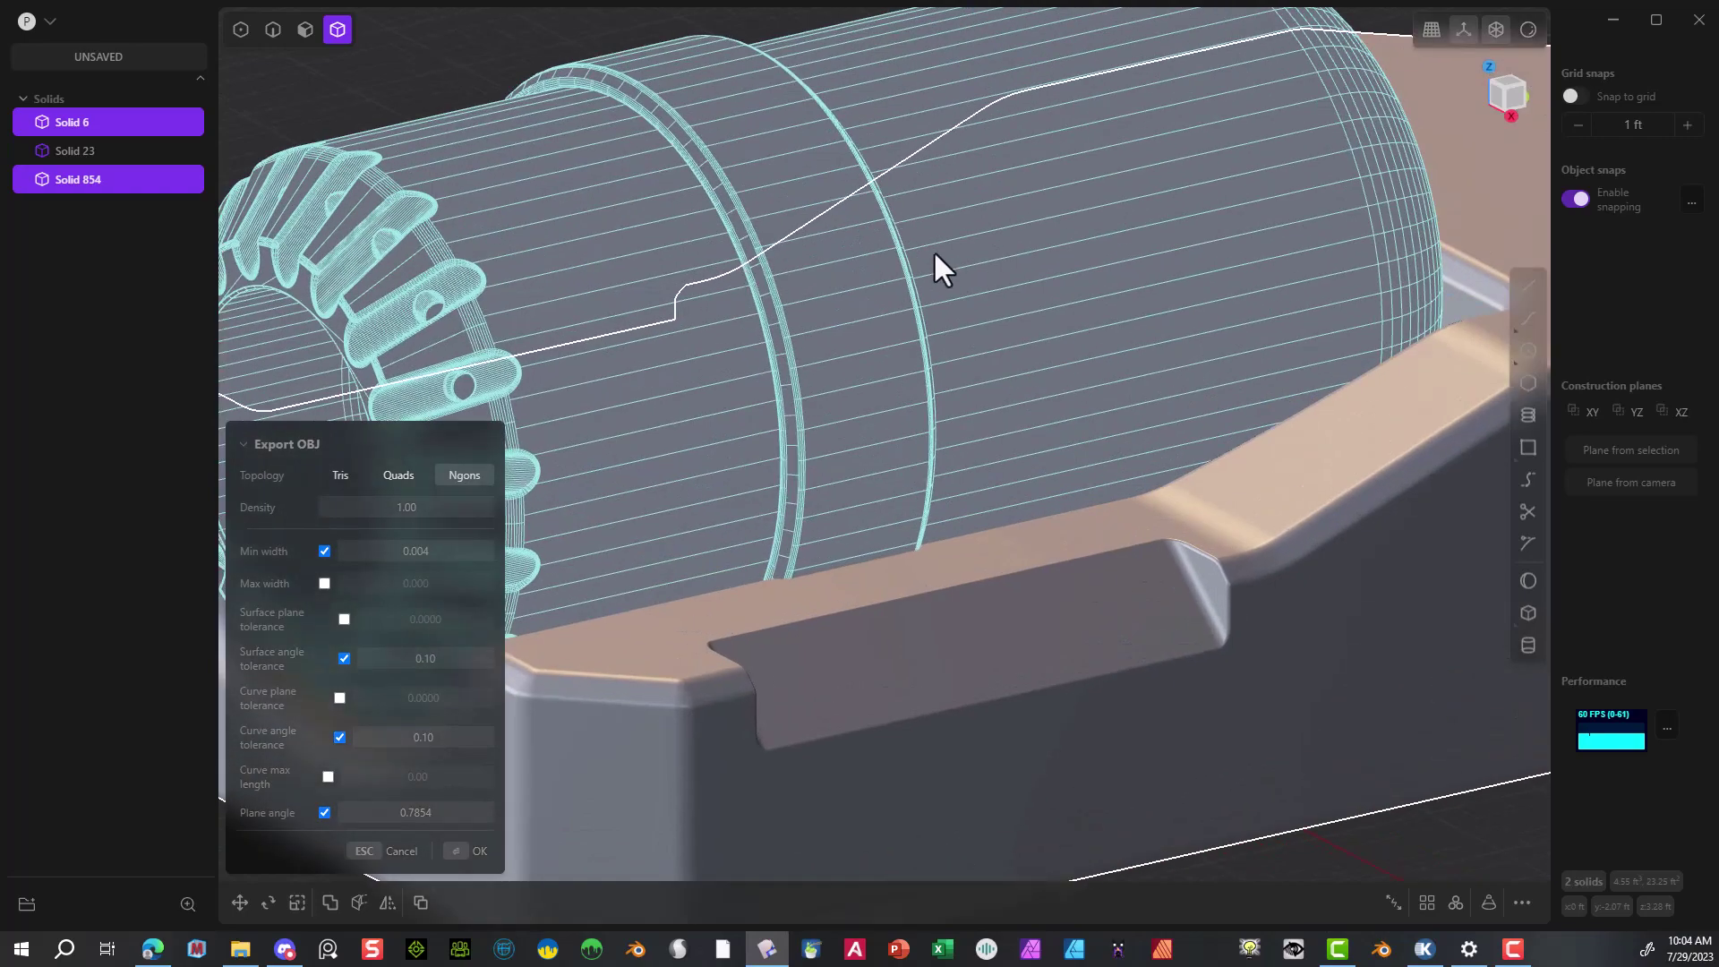
pyautogui.moveTo(1000, 261)
pyautogui.mouseDown(button='middle')
pyautogui.moveTo(862, 268)
pyautogui.moveTo(832, 228)
pyautogui.moveTo(862, 199)
pyautogui.moveTo(911, 202)
pyautogui.moveTo(1016, 245)
pyautogui.mouseUp(button='middle')
pyautogui.scroll(-8, 1017, 248)
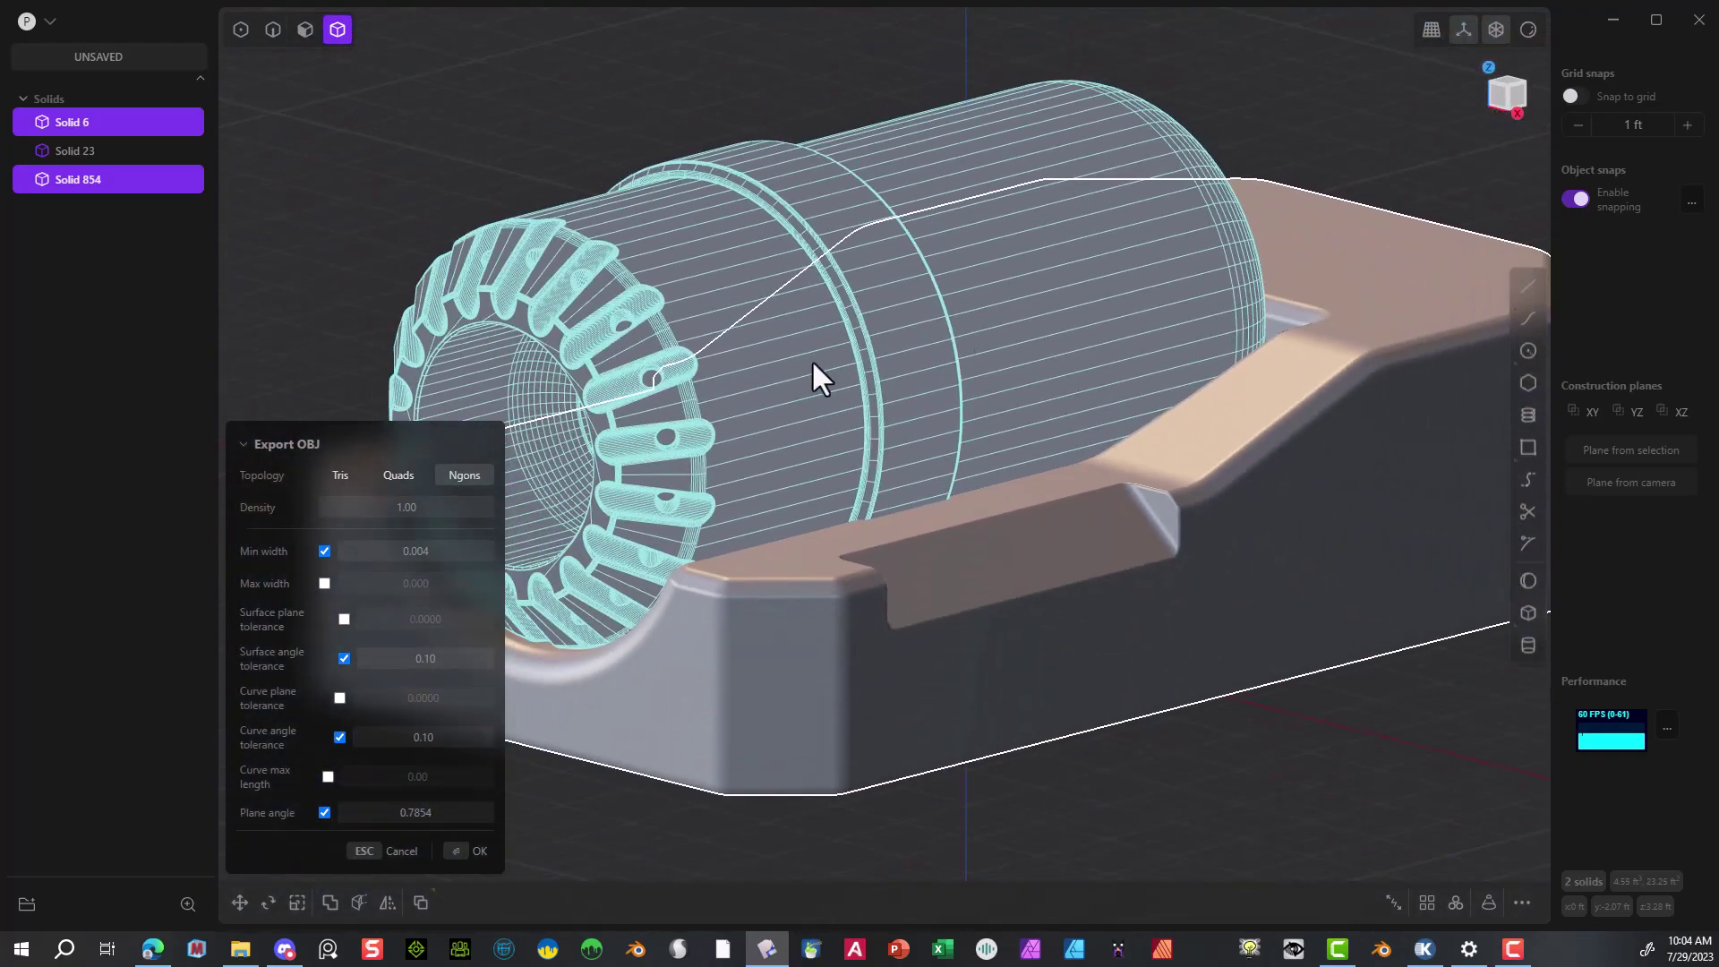
pyautogui.moveTo(945, 367); pyautogui.dragTo(795, 392, button='middle')
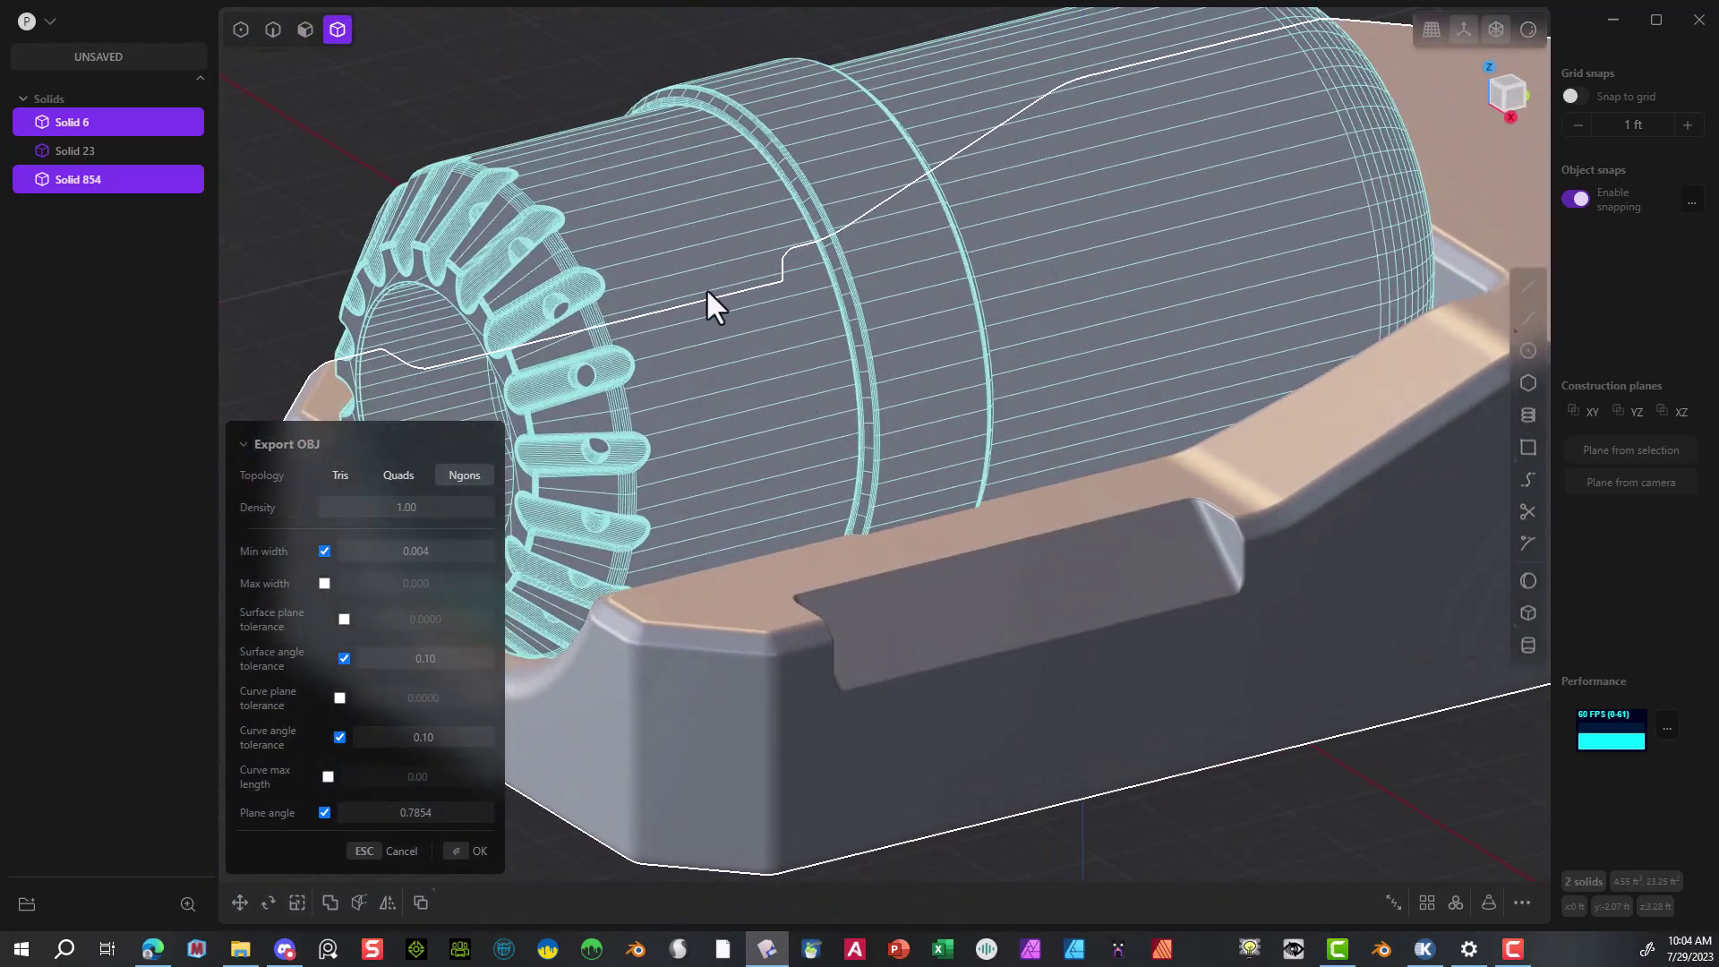
pyautogui.scroll(-4, 705, 300)
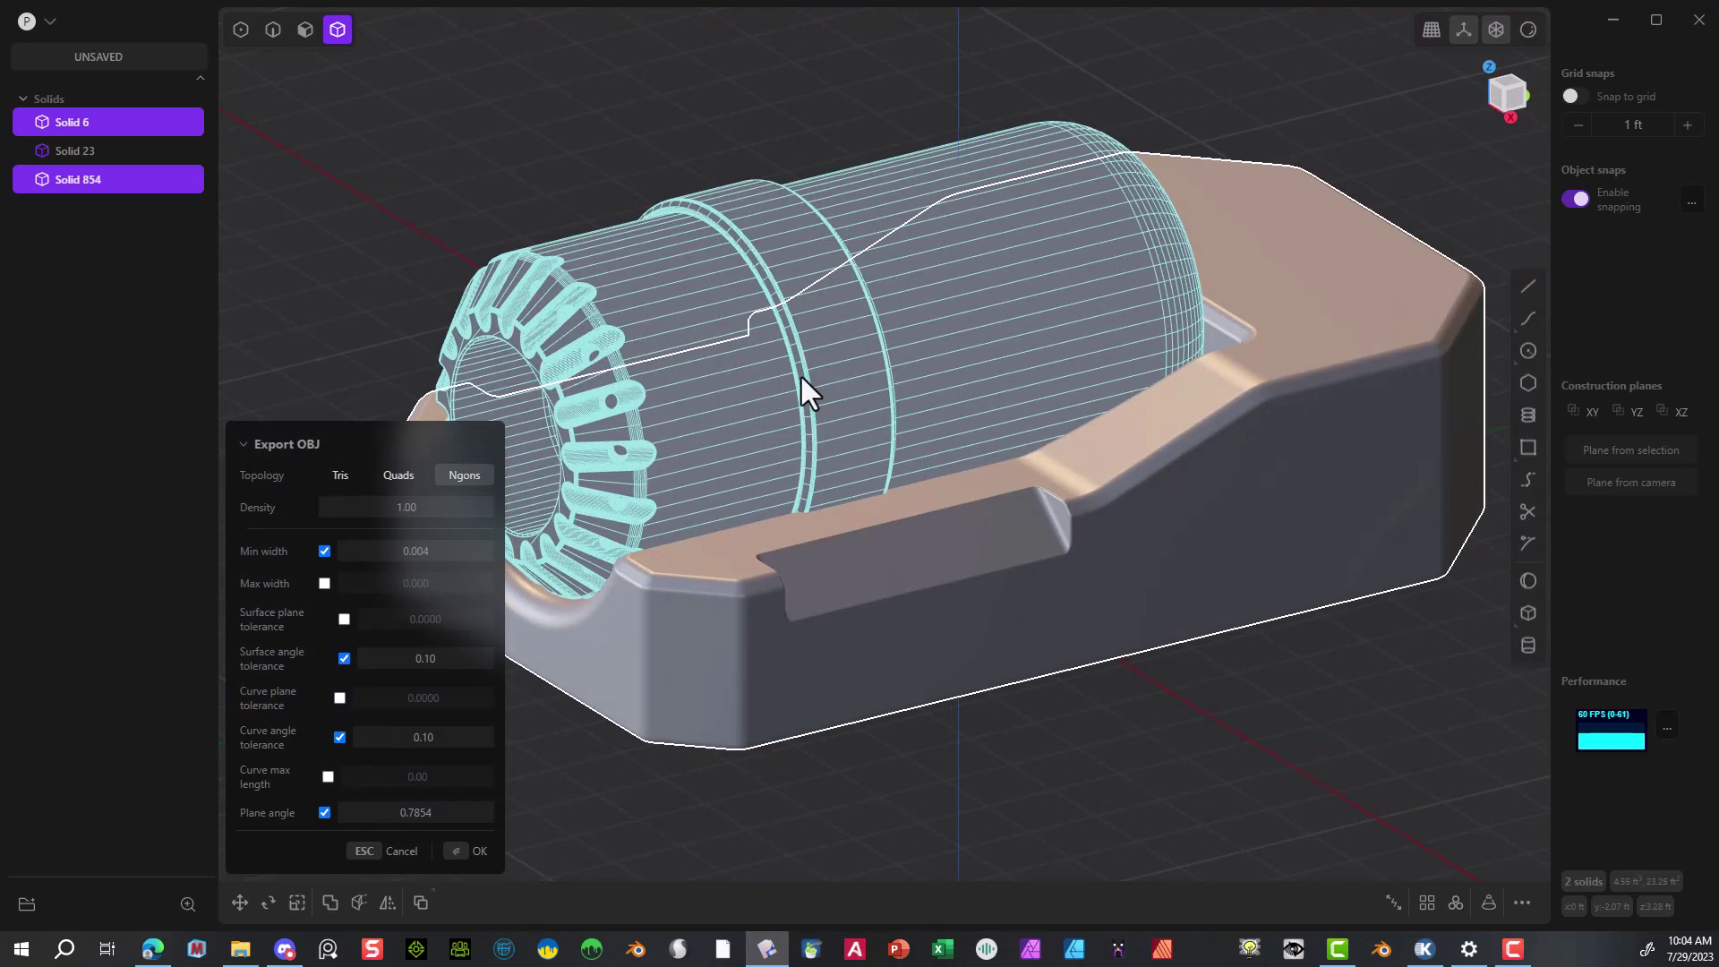
pyautogui.click(463, 855)
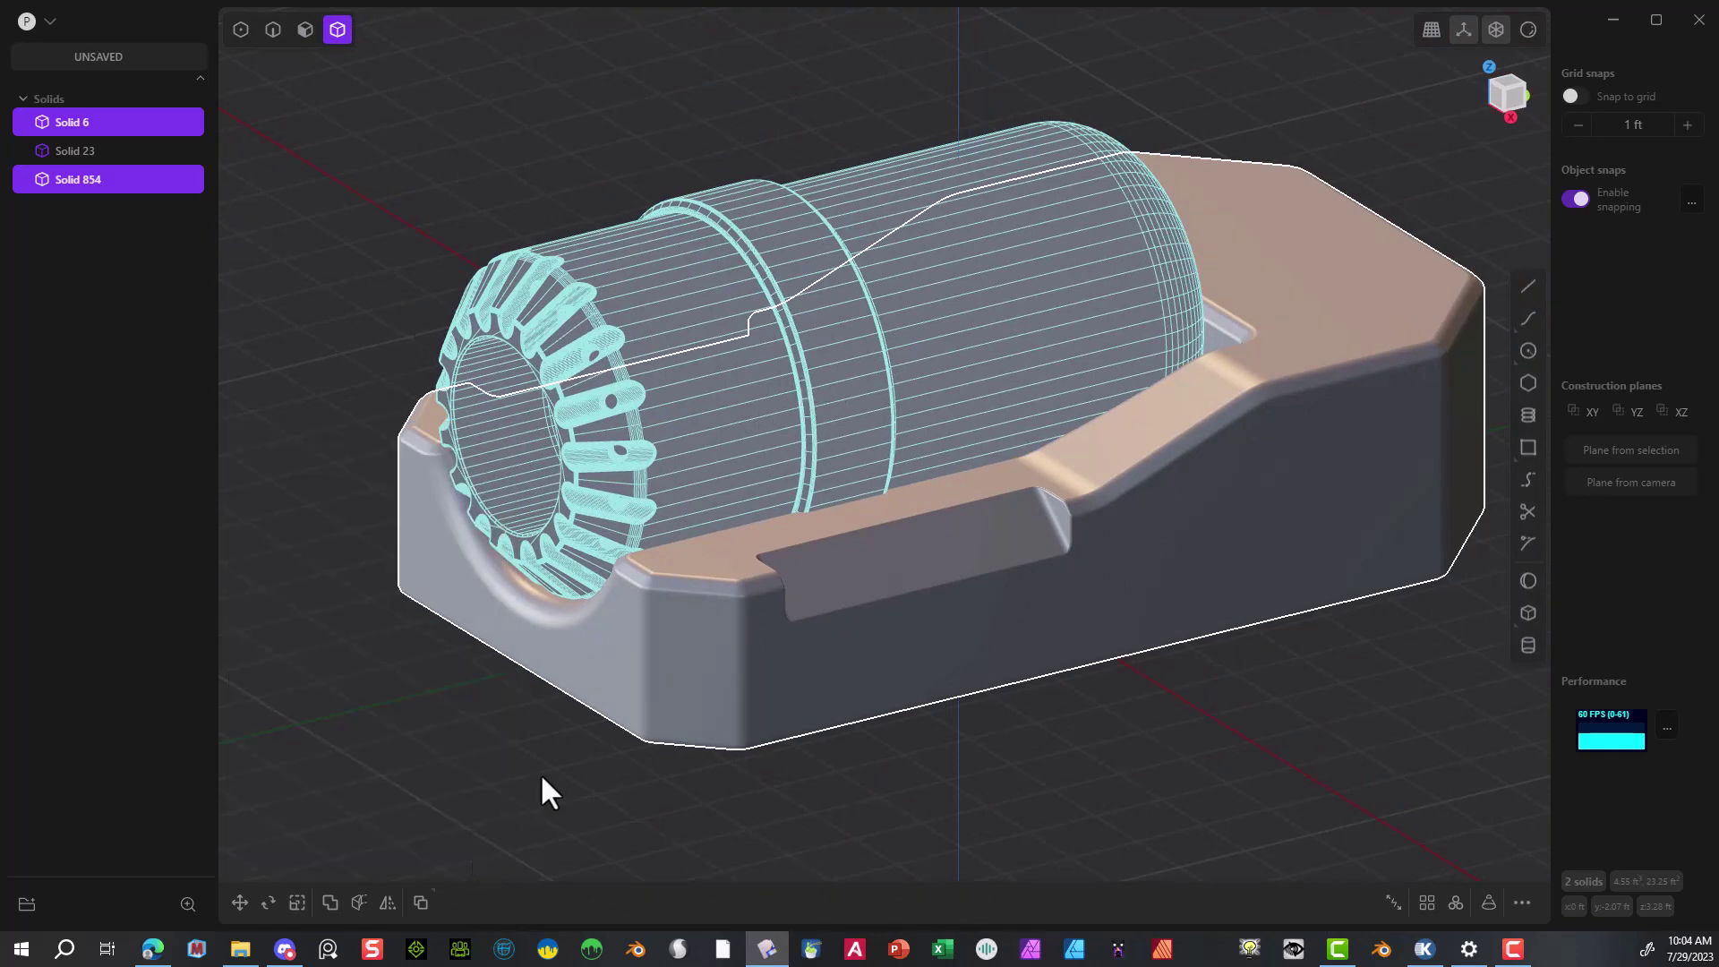
# - Switch to Blender, start a new General scene without saving the old one, and delete the default cube
pyautogui.click(1423, 948)
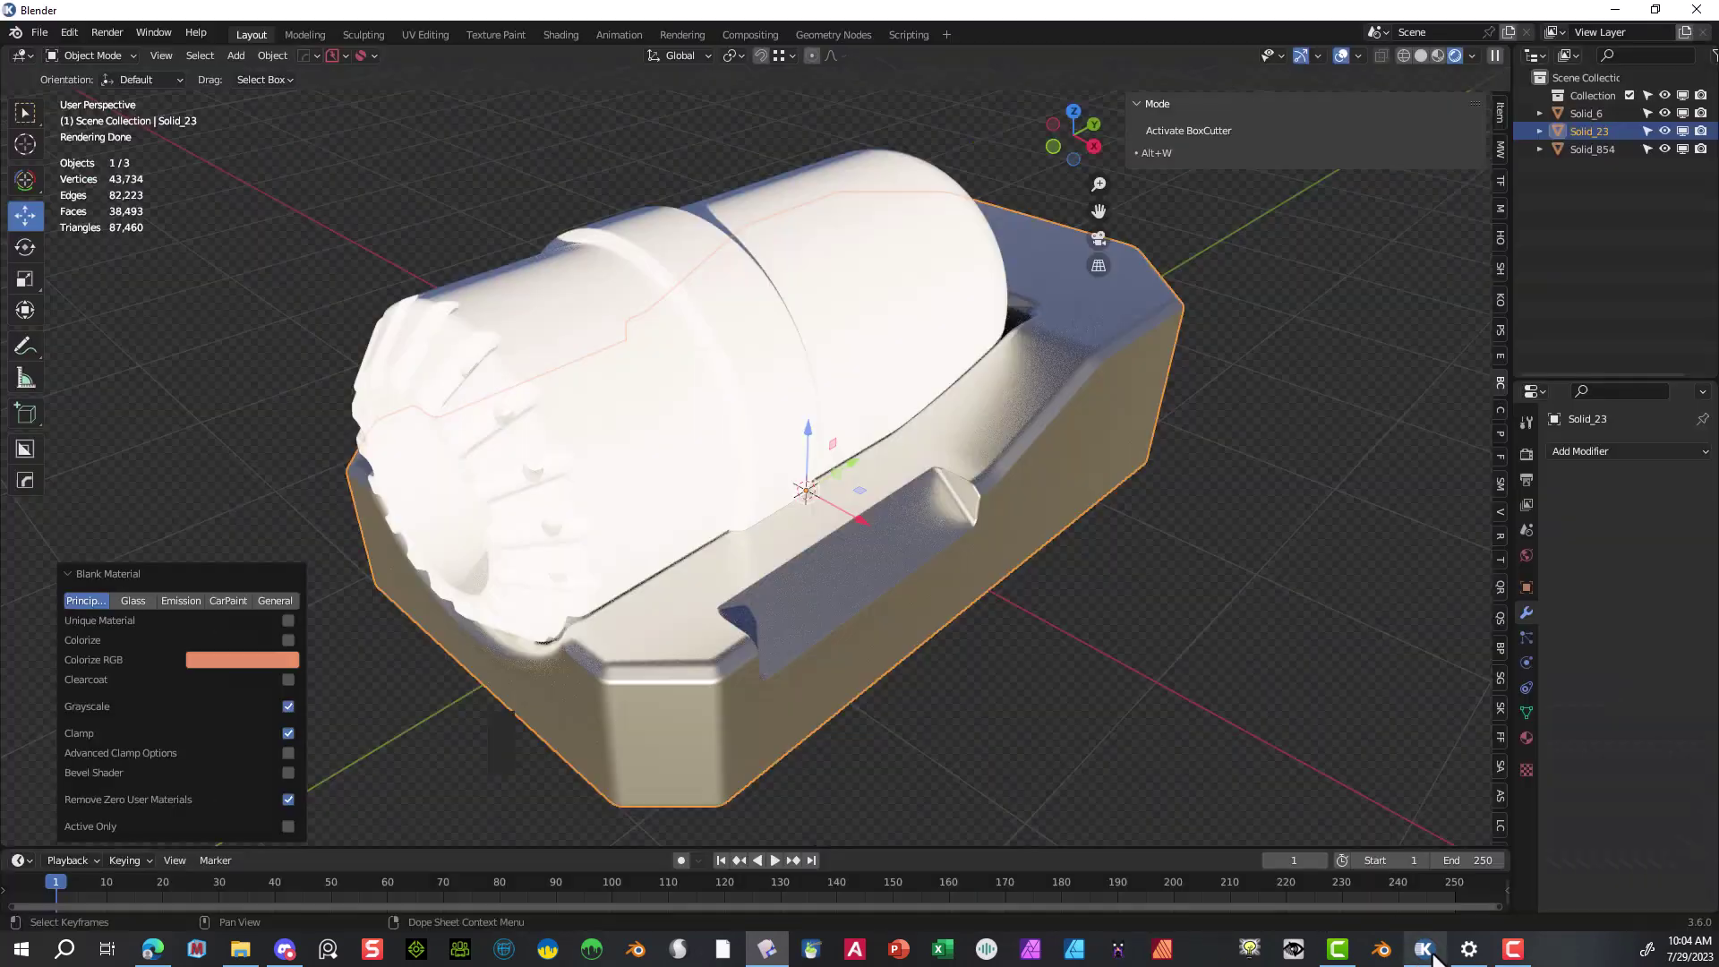
pyautogui.click(33, 31)
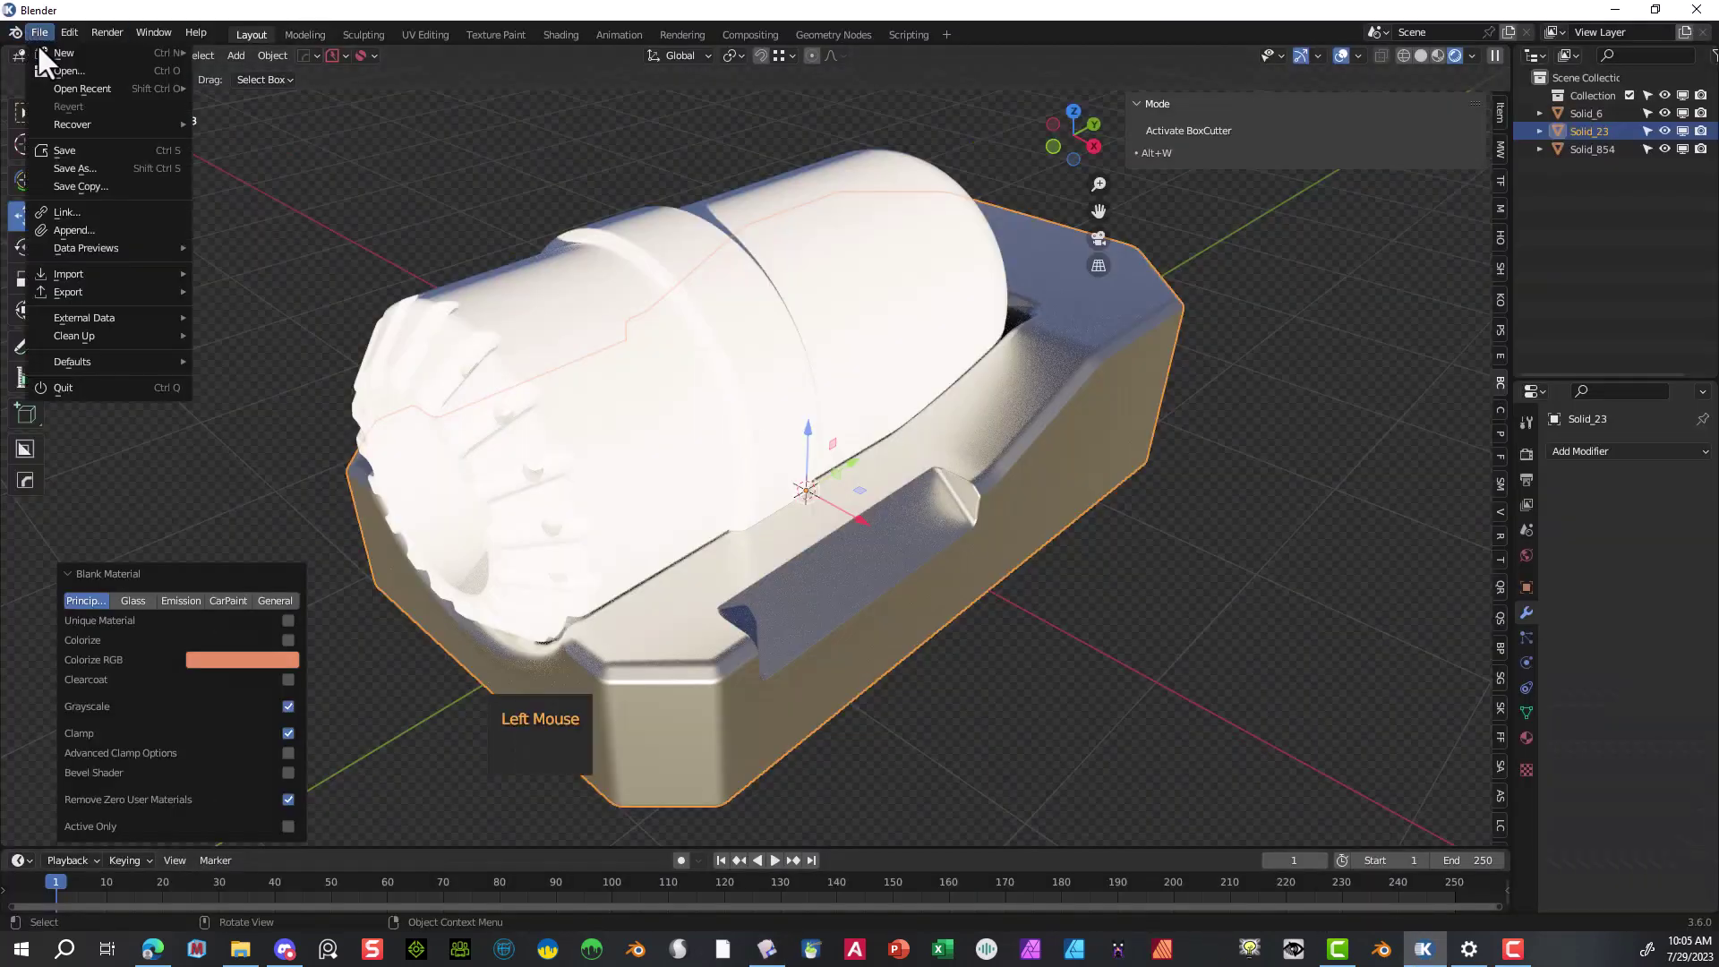
pyautogui.moveTo(90, 51)
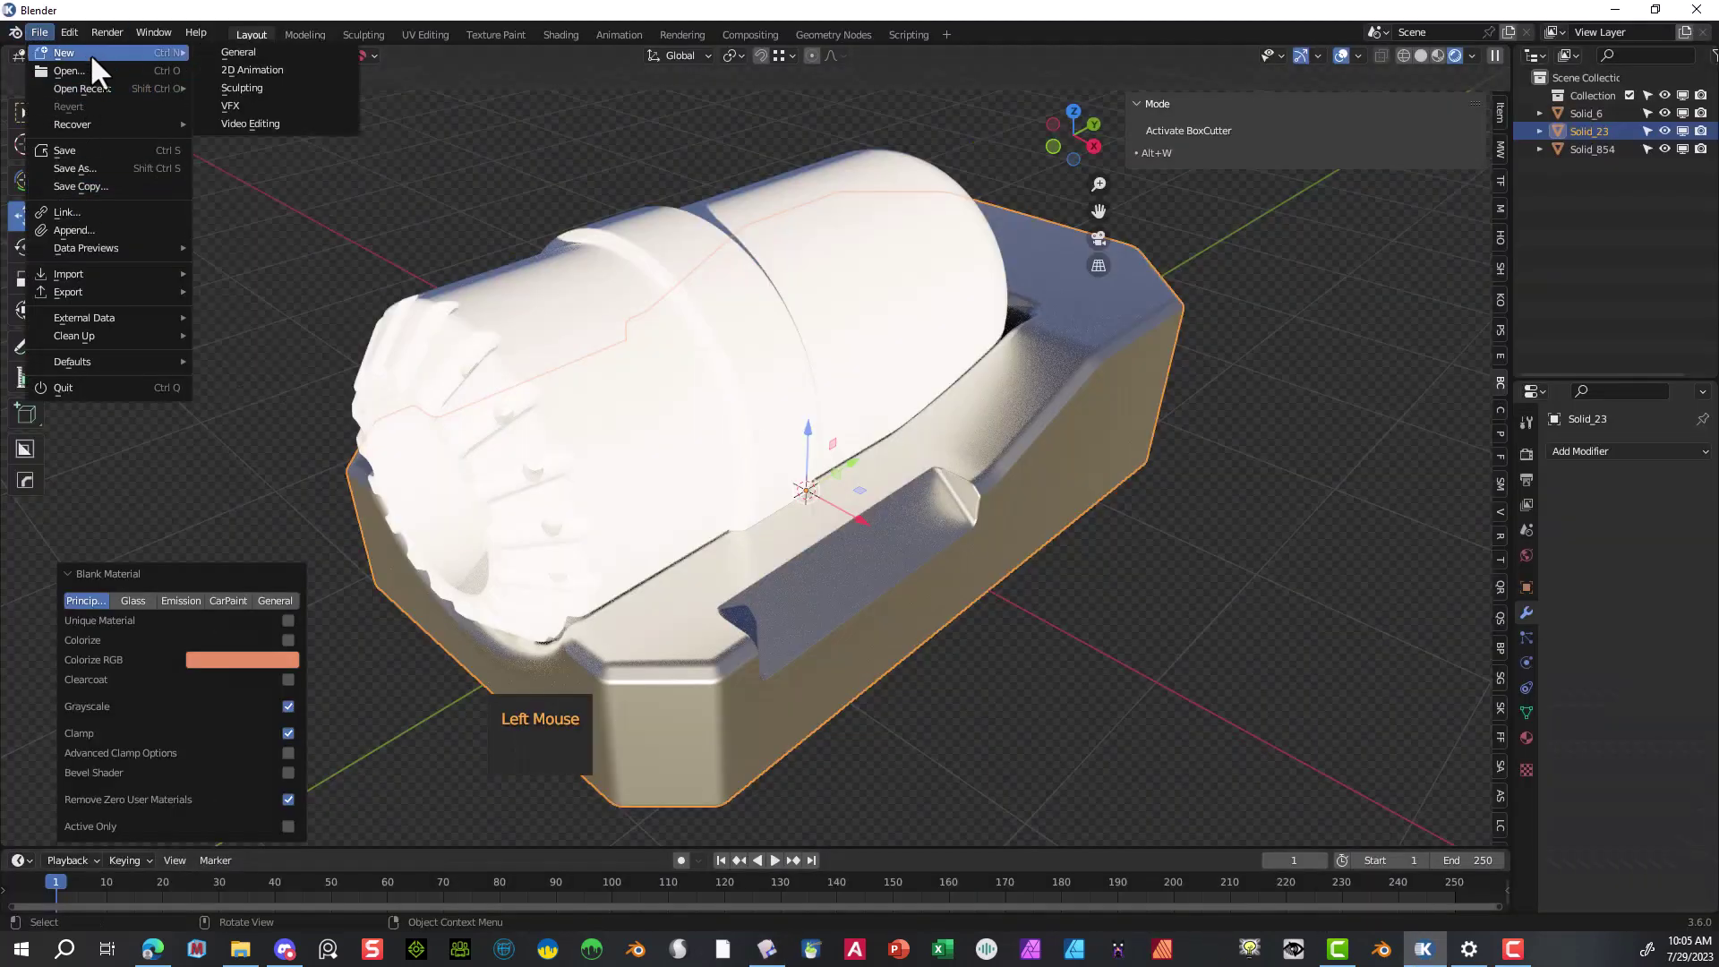
pyautogui.click(259, 52)
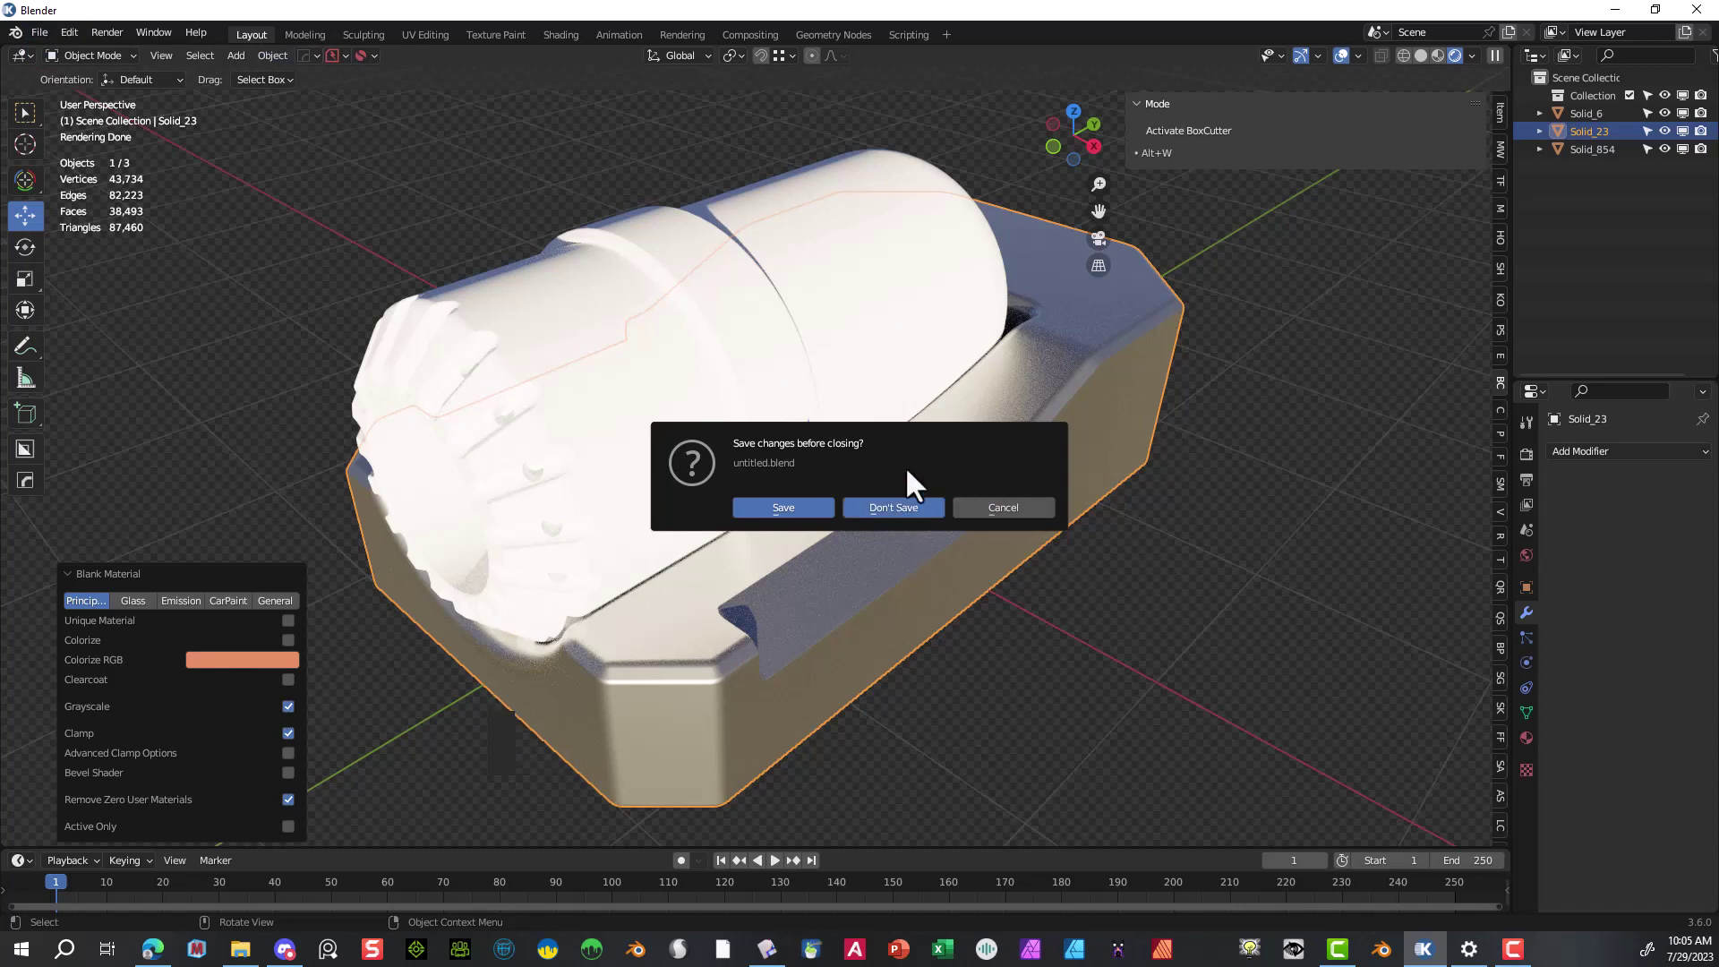
pyautogui.click(902, 507)
pyautogui.moveTo(940, 257); pyautogui.dragTo(560, 682)
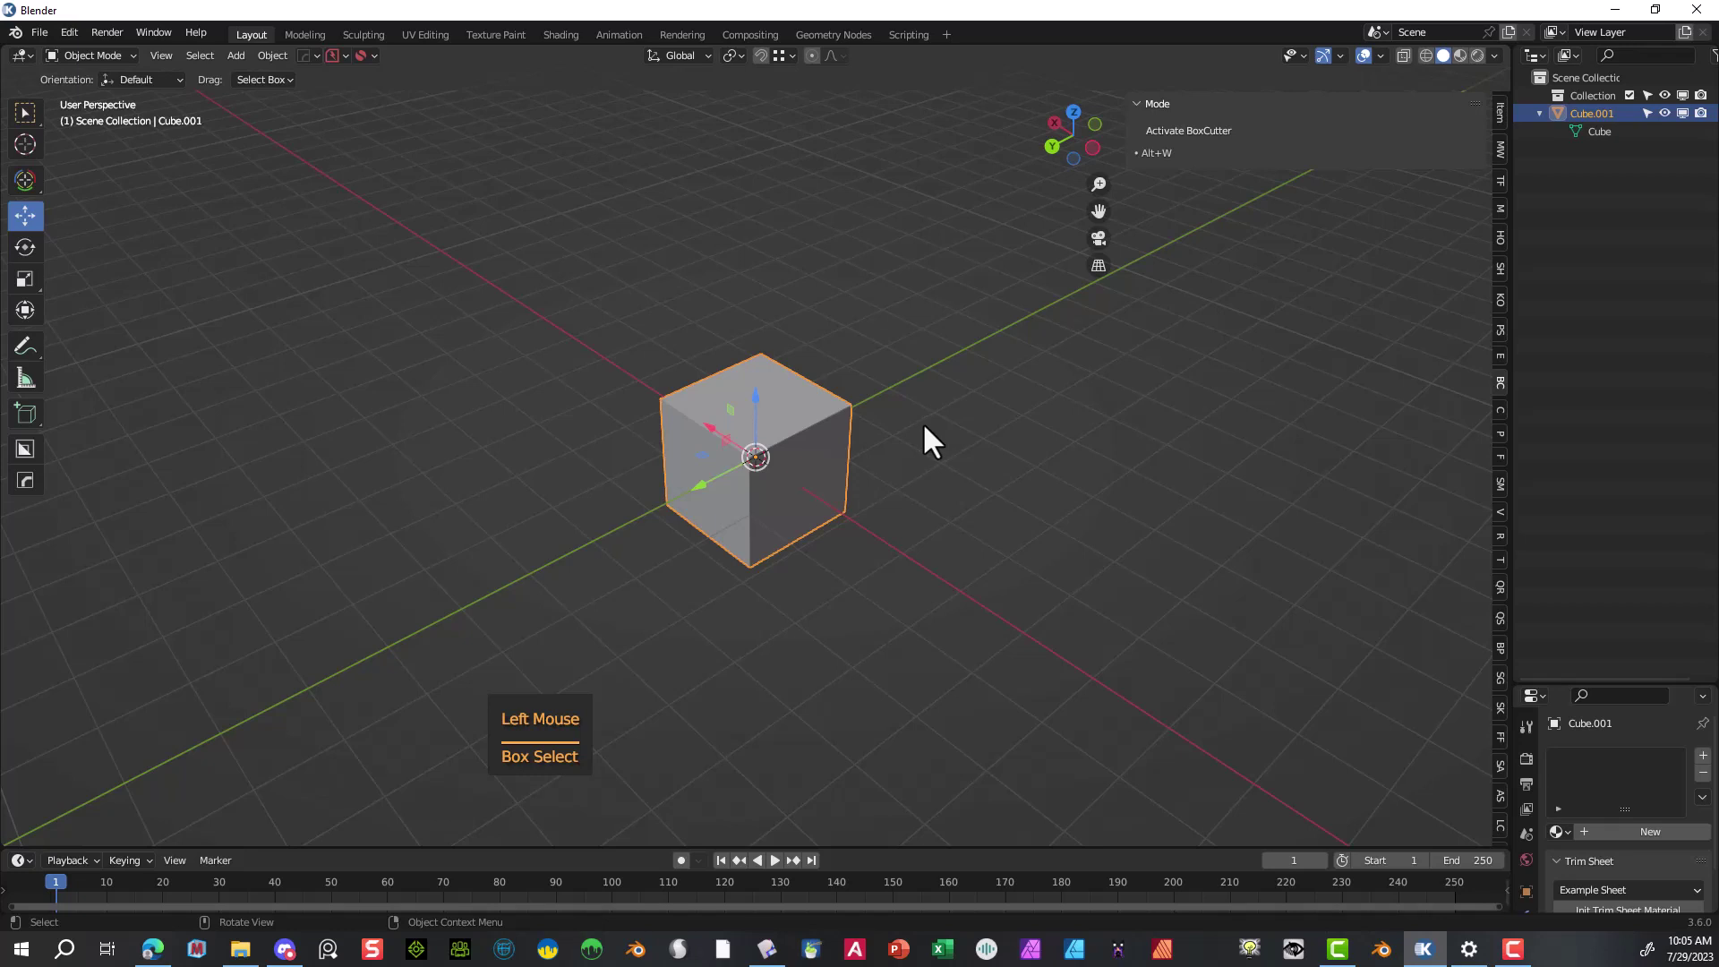
pyautogui.press('Delete')
# - Start a Wavefront (.obj) import and browse to the D:\Patreon\sci fi part 3 folder
pyautogui.click(39, 32)
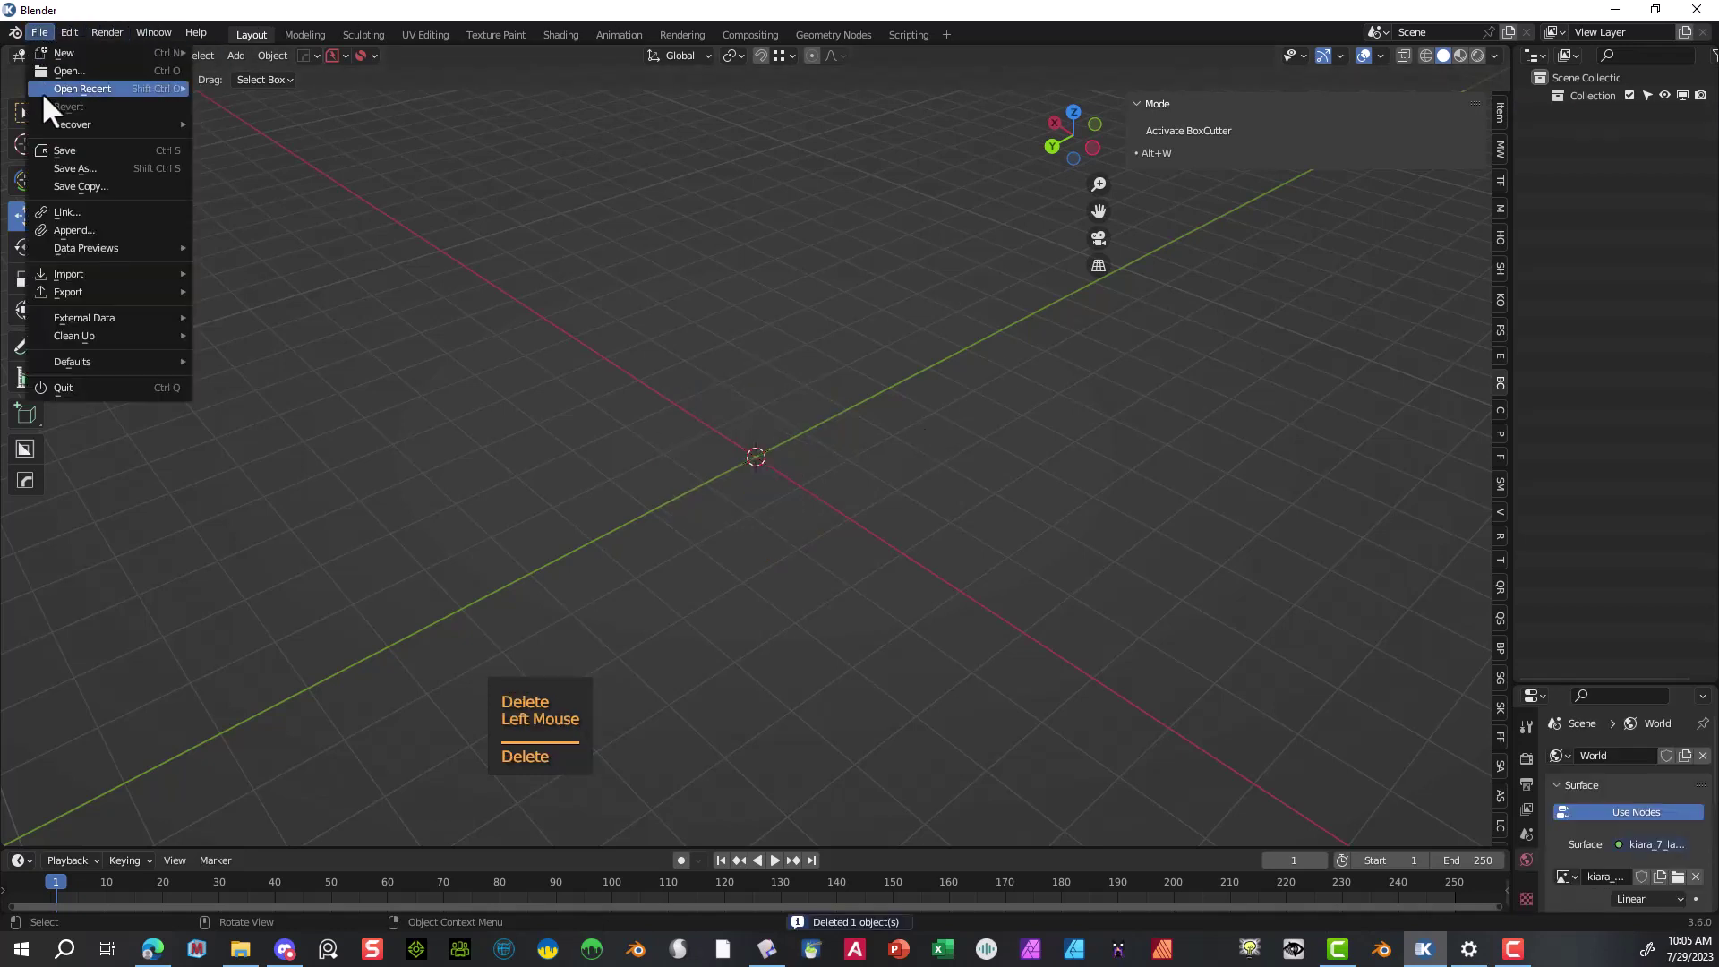
pyautogui.moveTo(102, 277)
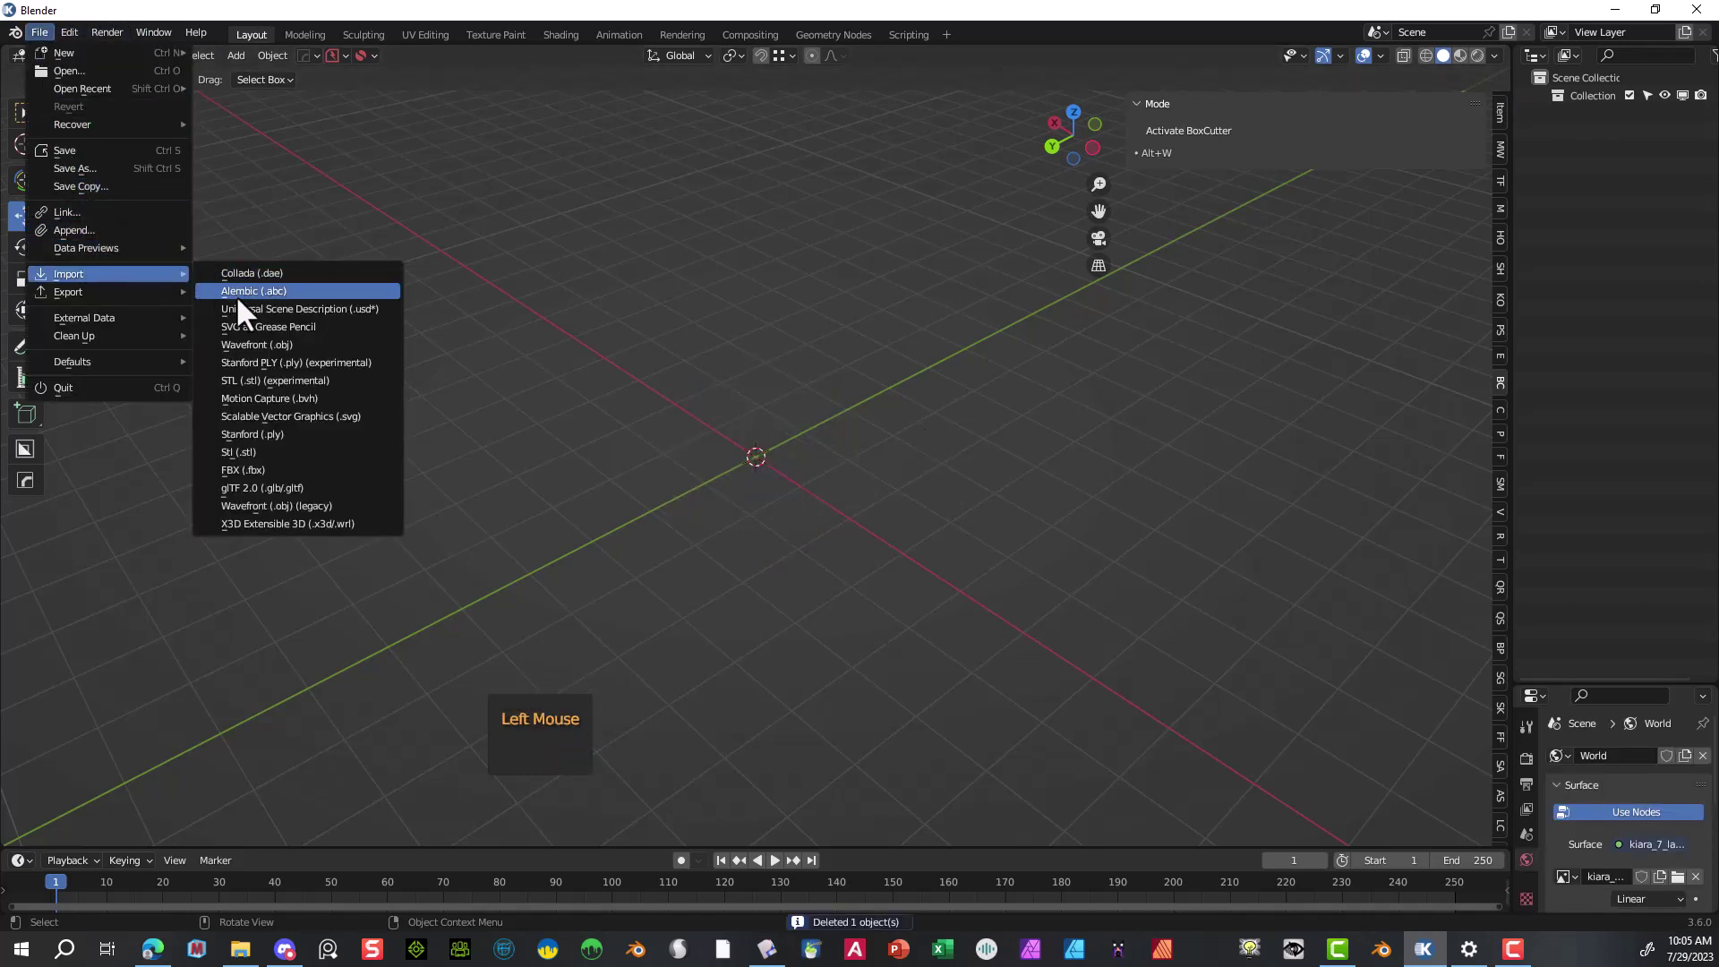
pyautogui.click(257, 345)
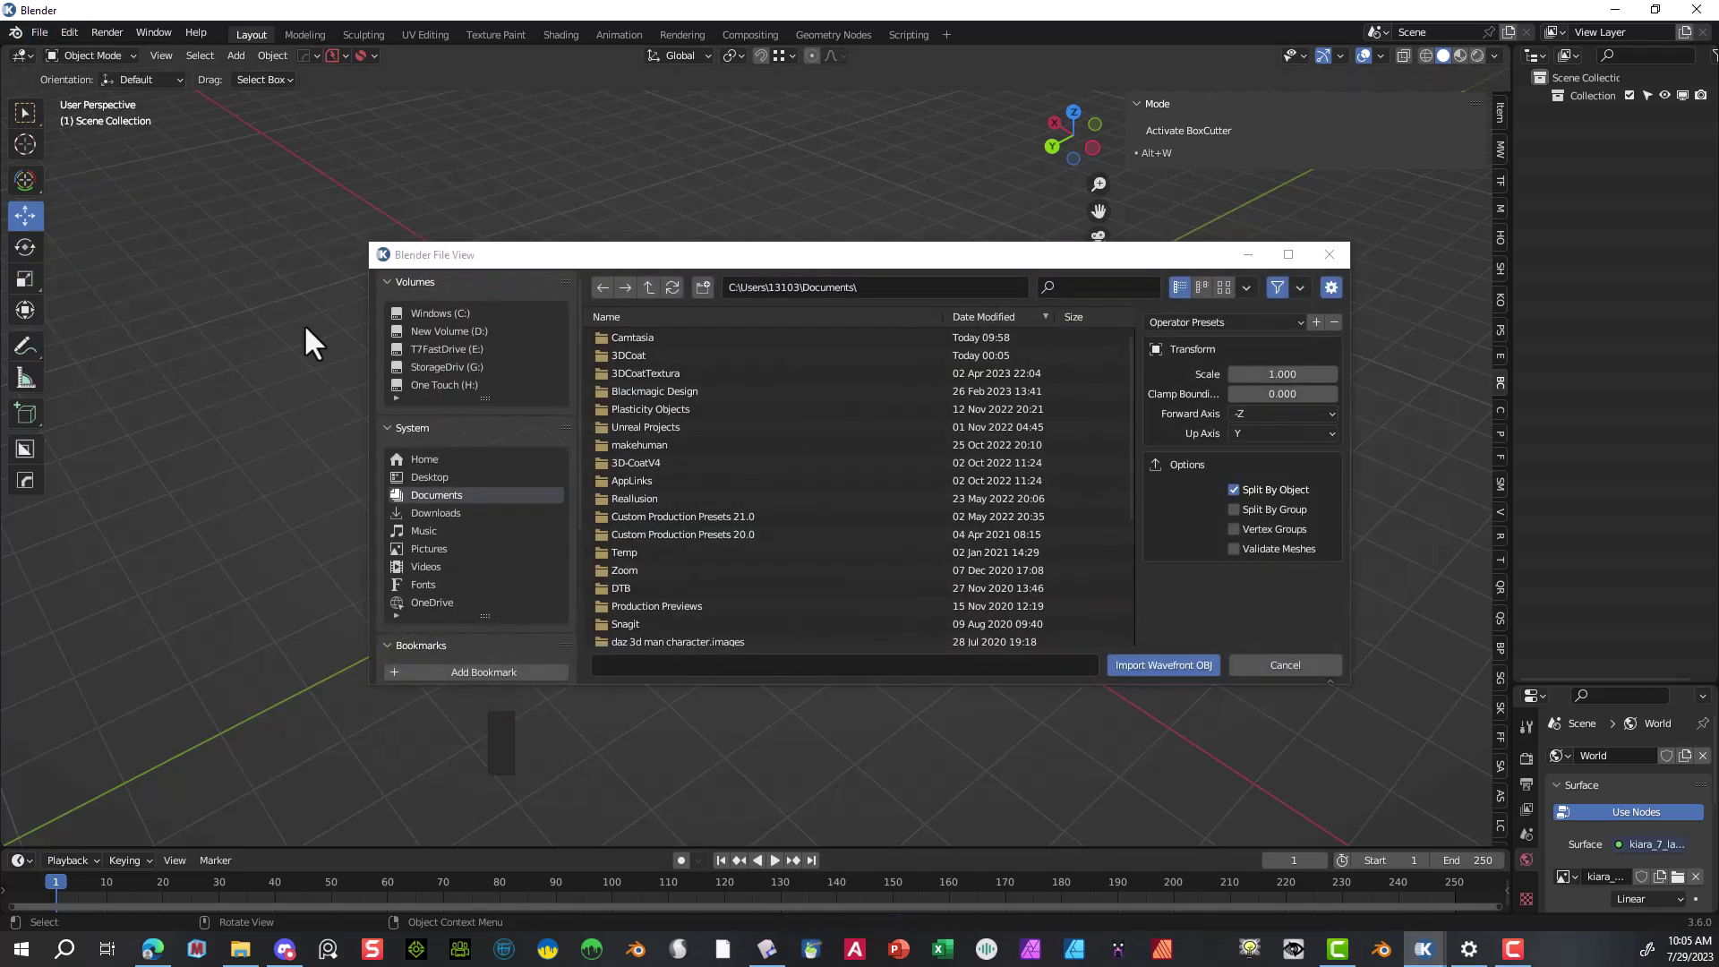
pyautogui.click(454, 329)
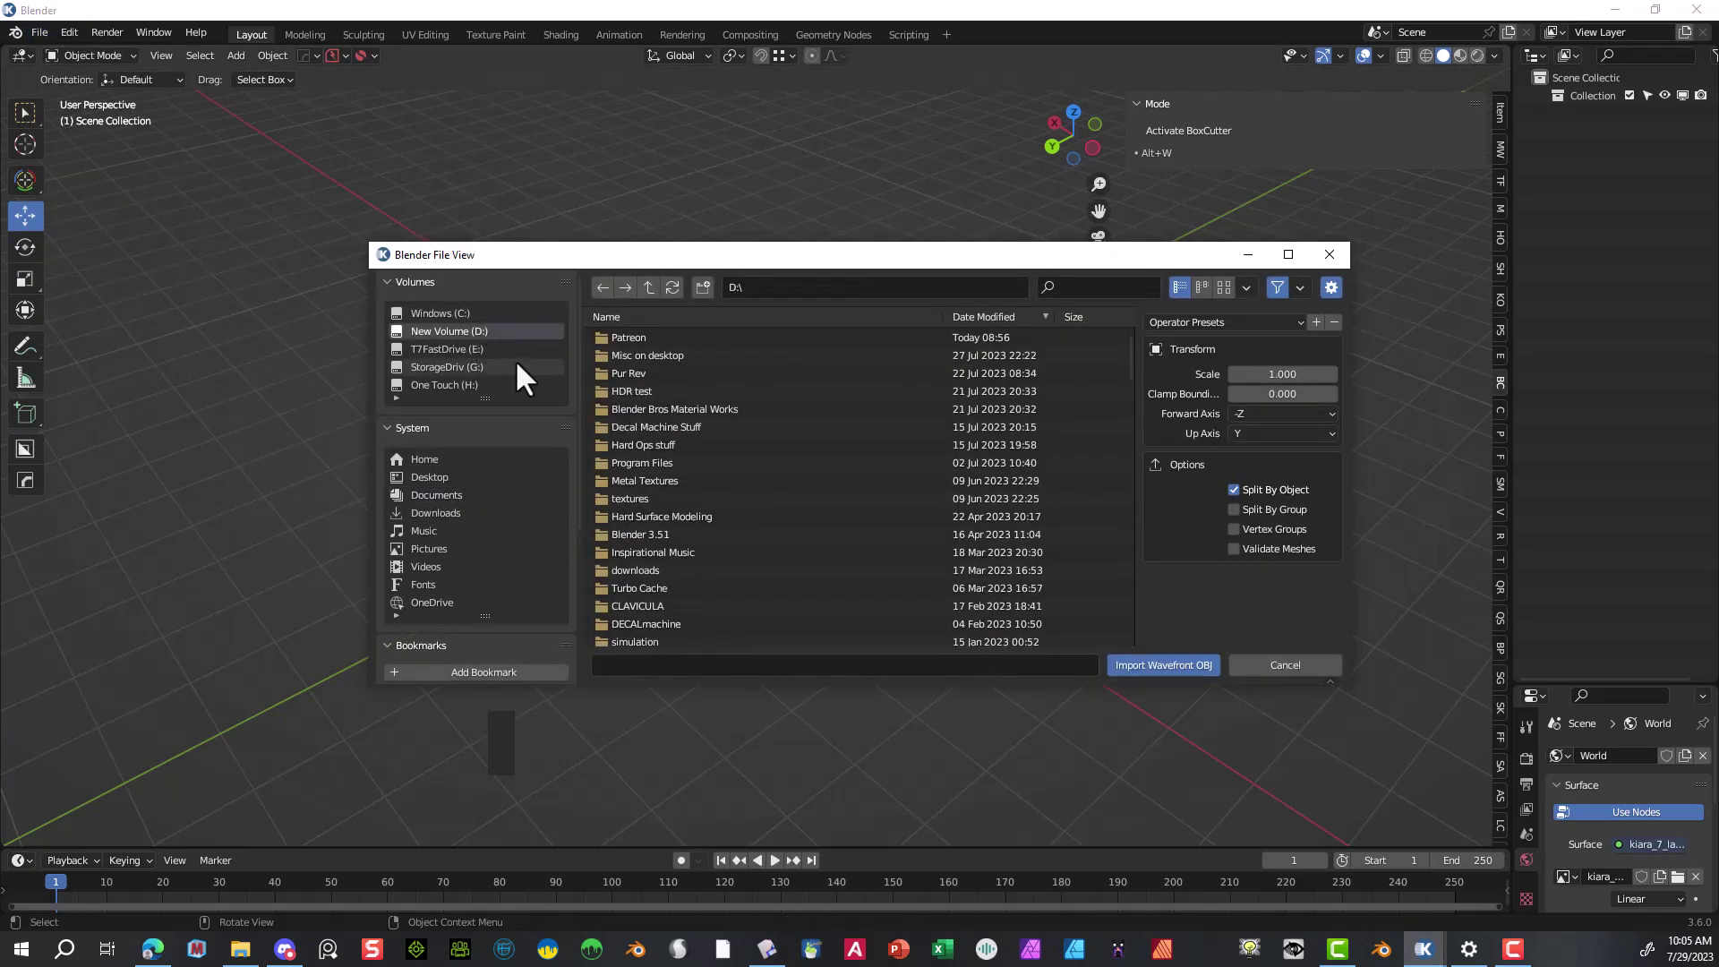
pyautogui.click(652, 315)
pyautogui.scroll(-10, 667, 430)
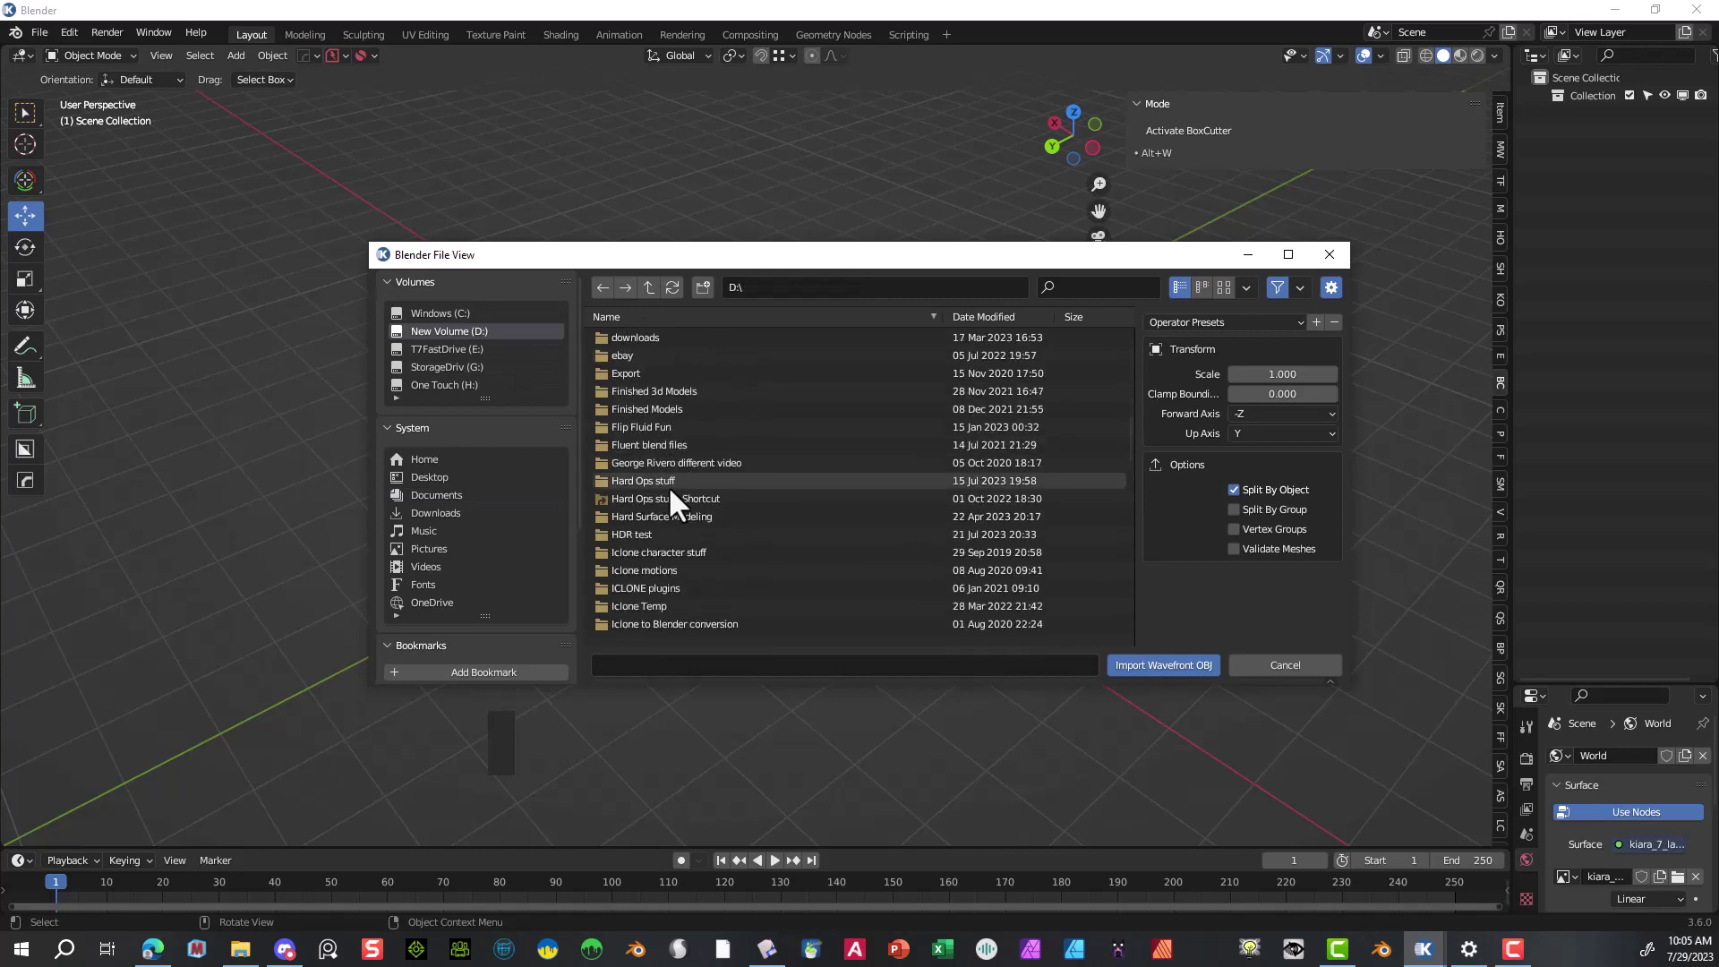
pyautogui.scroll(-10, 668, 494)
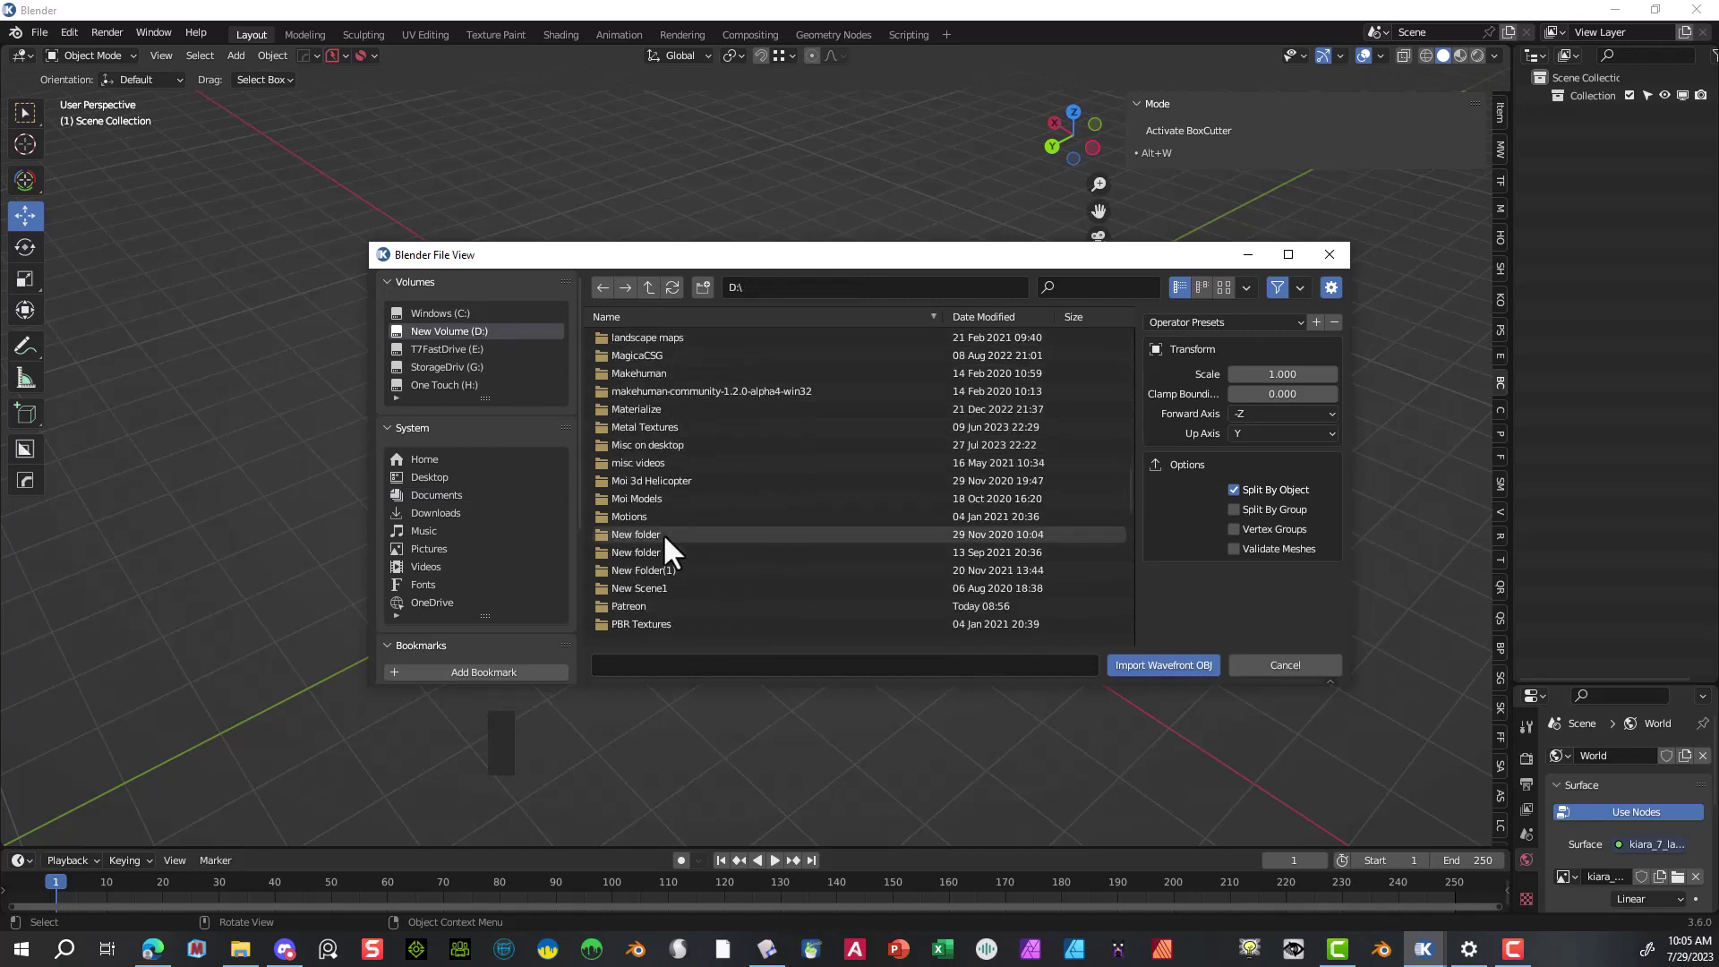
pyautogui.scroll(-2, 663, 533)
pyautogui.doubleClick(642, 562)
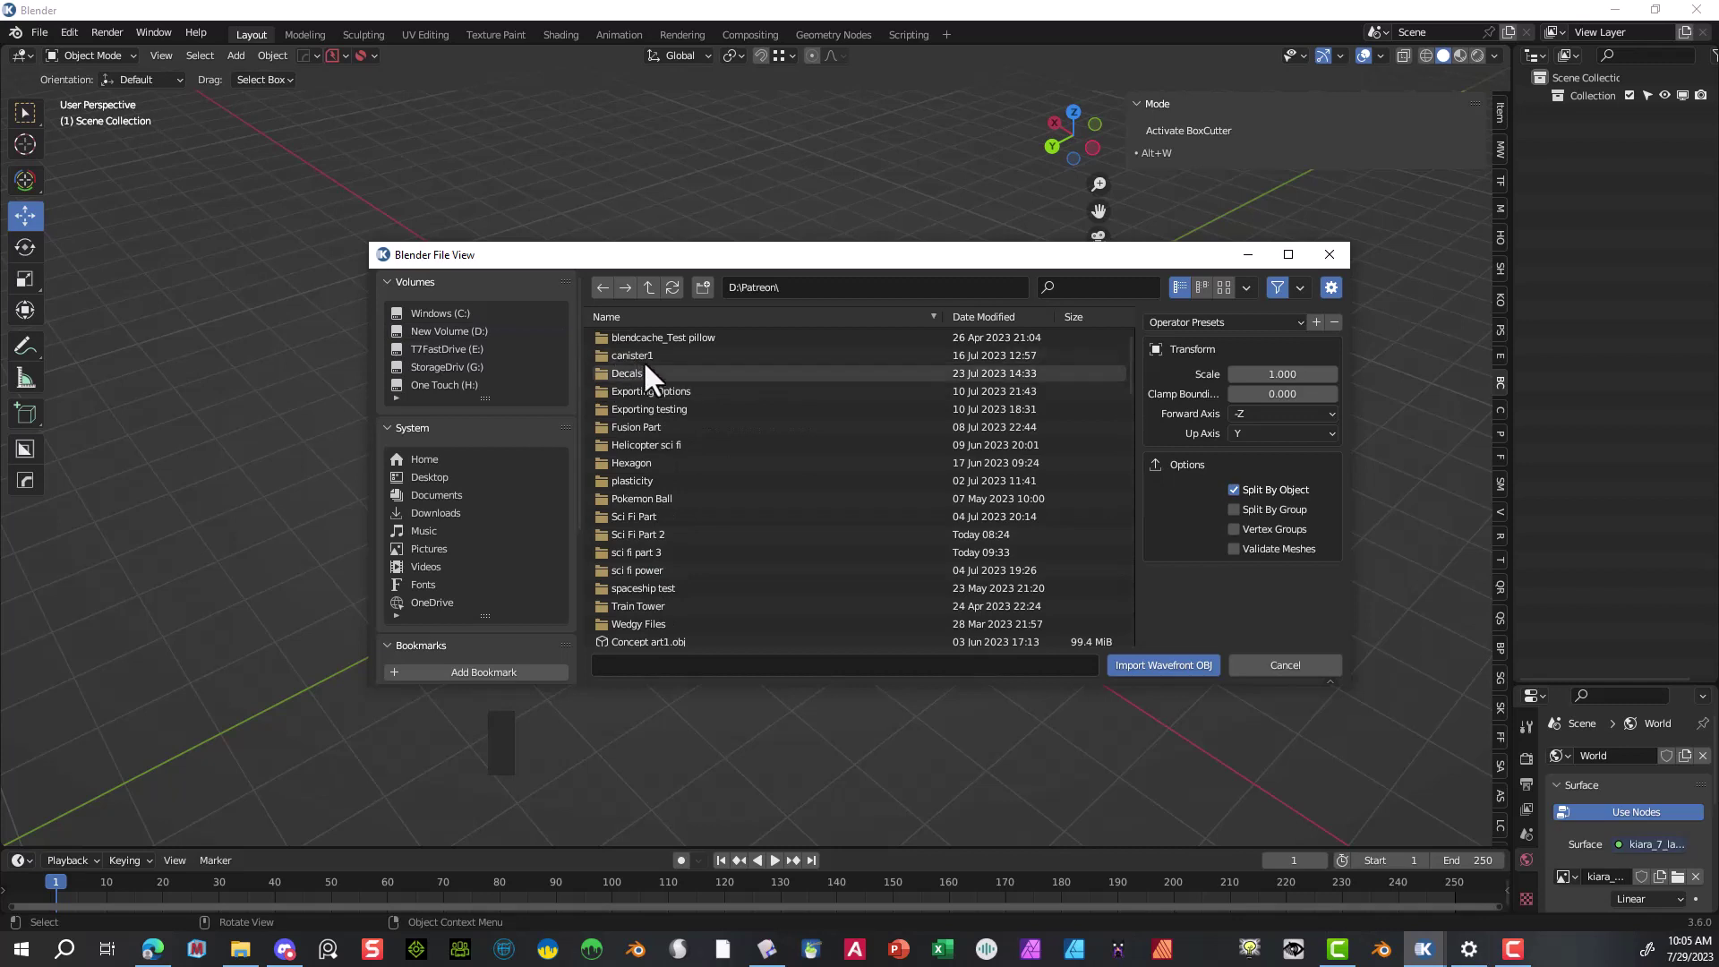
pyautogui.click(979, 317)
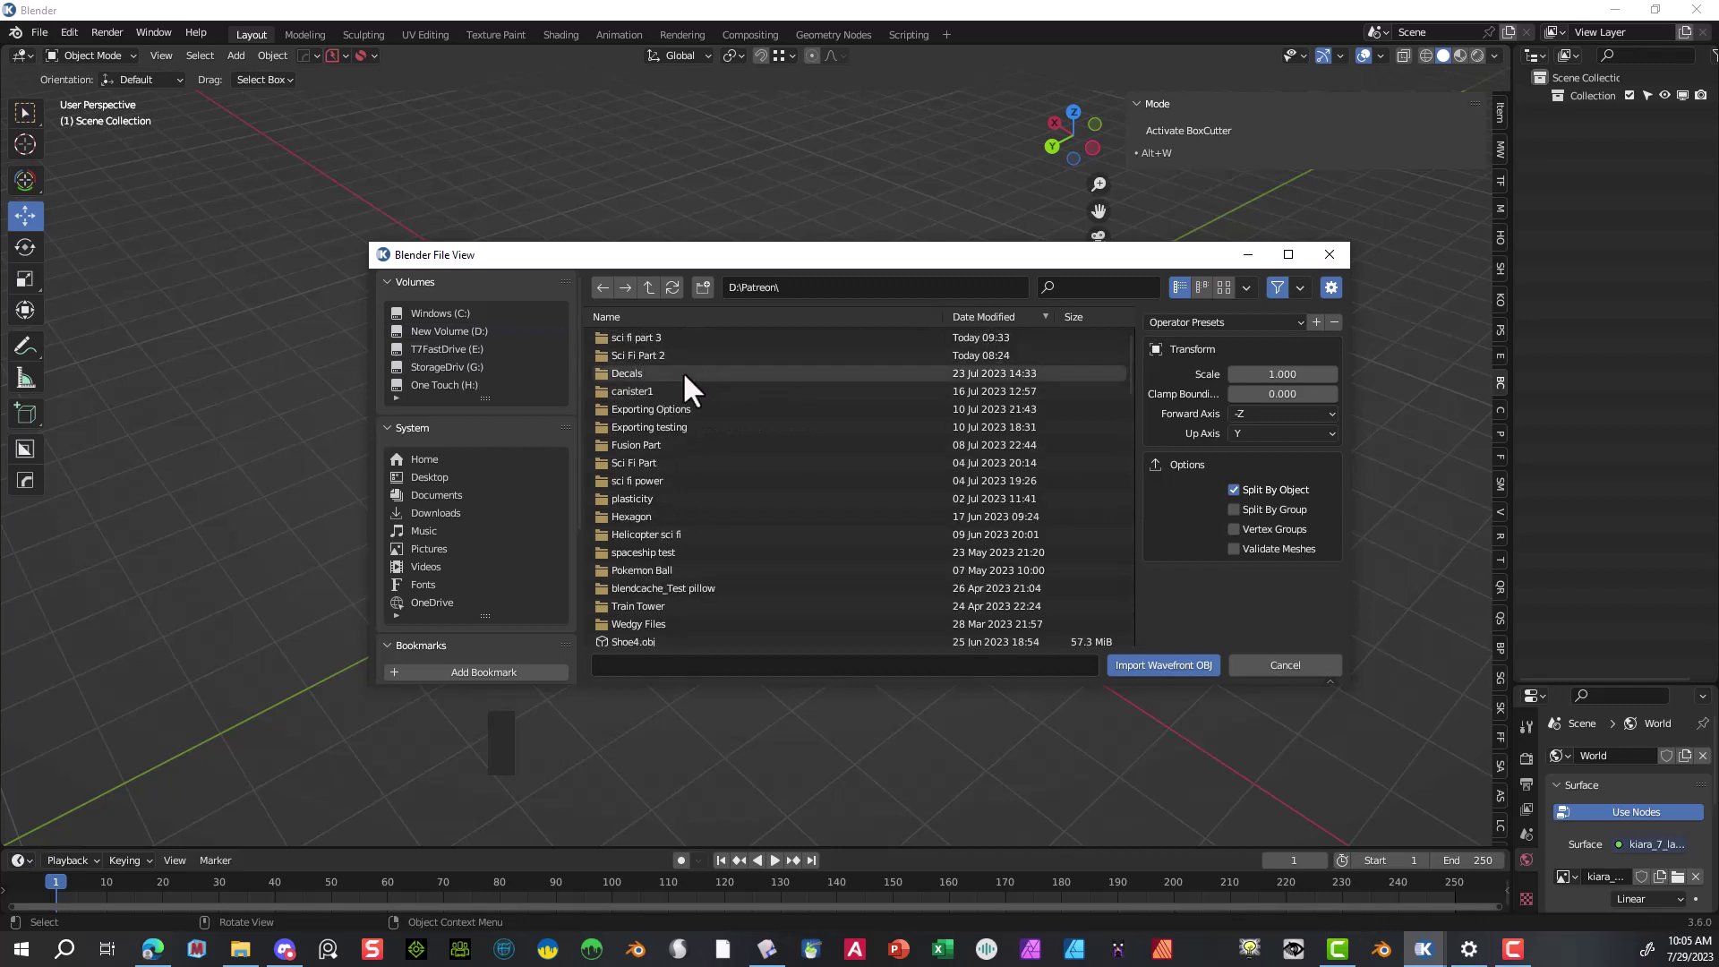
pyautogui.doubleClick(662, 337)
# - Import Top.obj and base.obj together with the forward axis set to Y and the up axis set to Z
pyautogui.moveTo(646, 376); pyautogui.dragTo(611, 330)
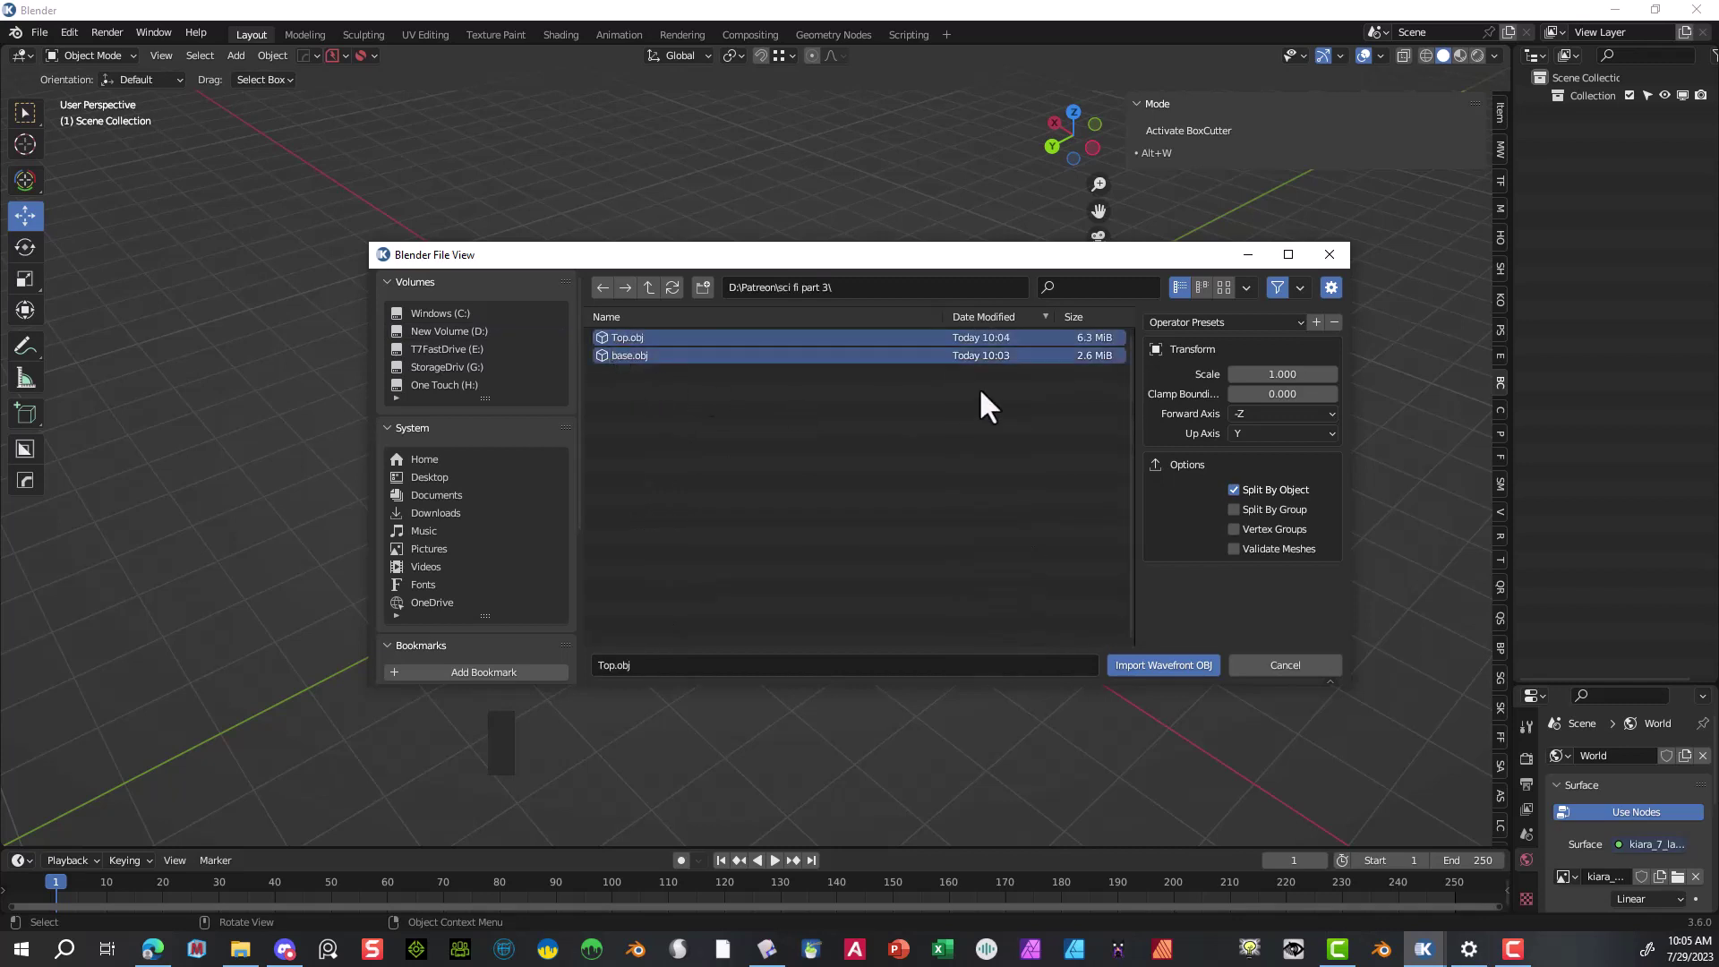
pyautogui.click(1255, 430)
pyautogui.click(1255, 491)
pyautogui.click(1243, 412)
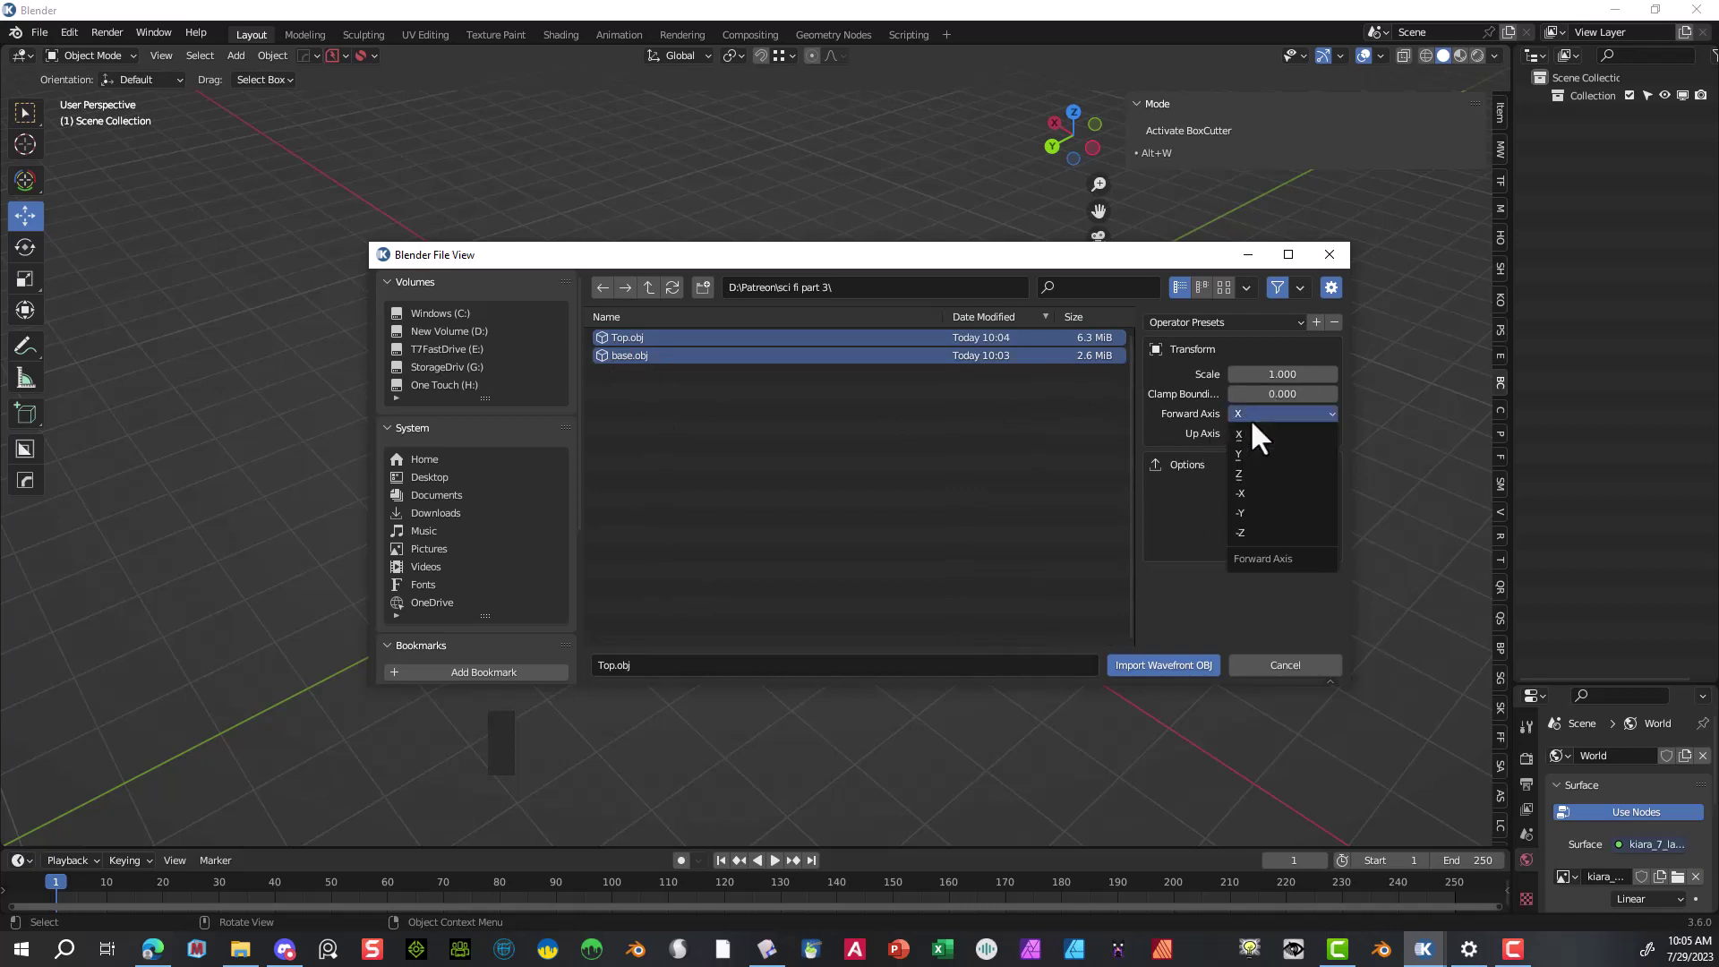
pyautogui.click(1260, 454)
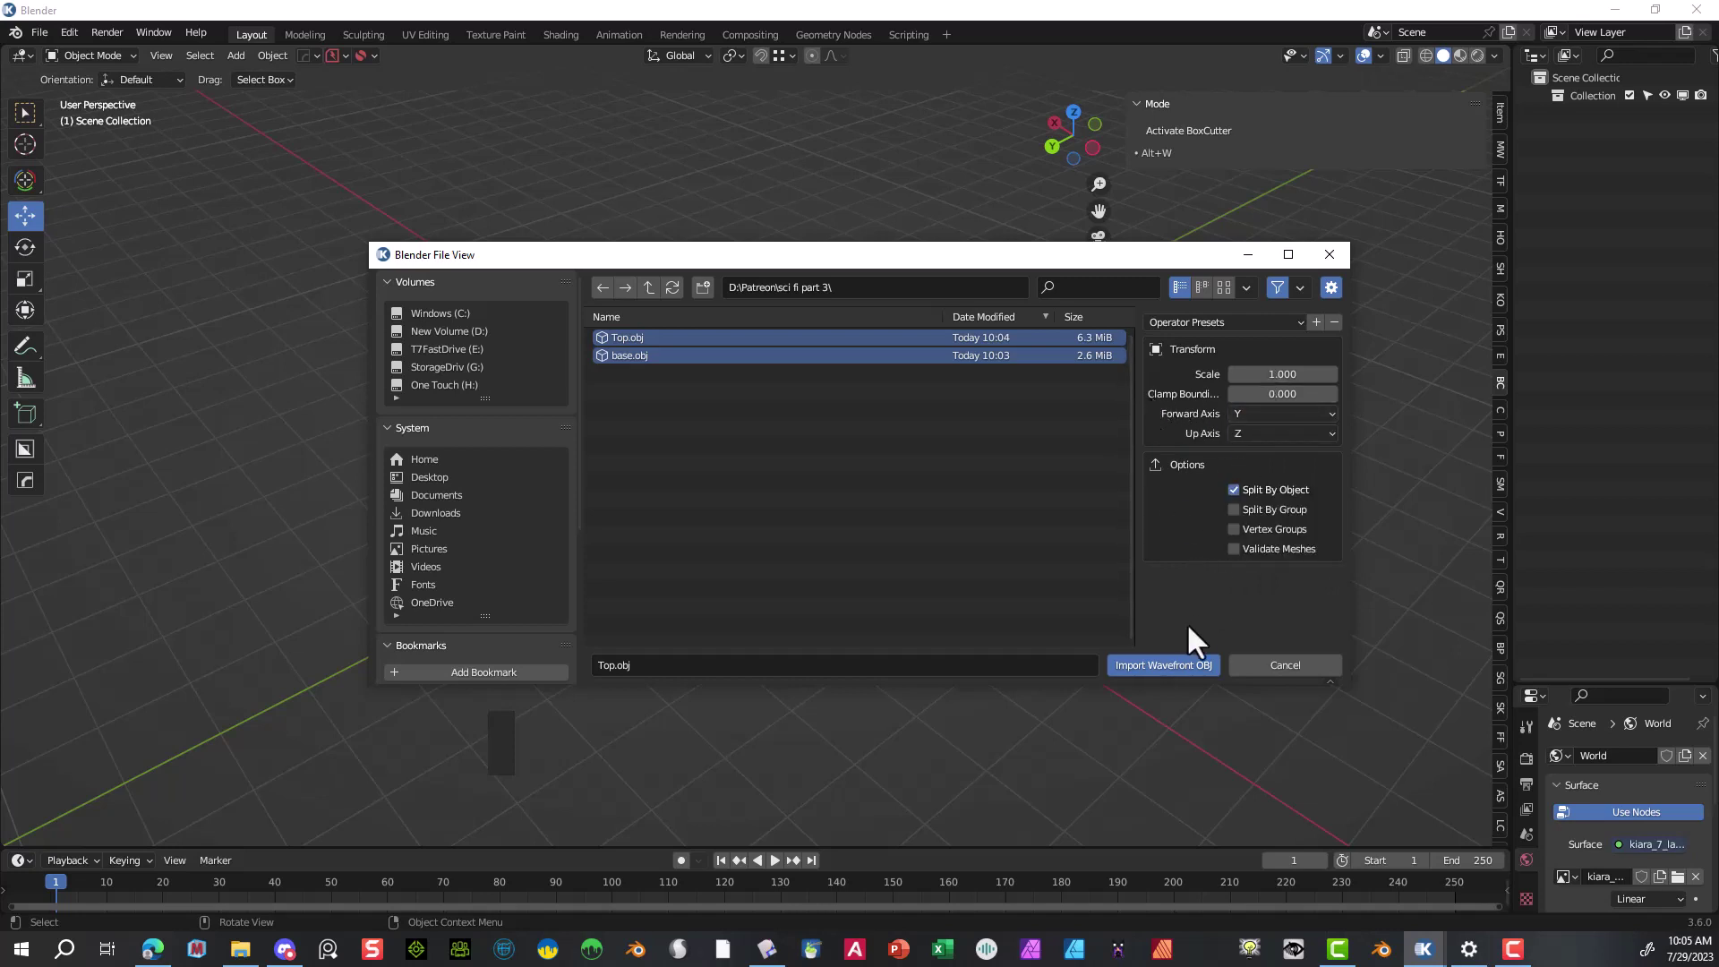
pyautogui.click(1132, 666)
# - Select all three imported objects and switch them to Edit Mode to show their mesh wireframes
pyautogui.scroll(4, 782, 401)
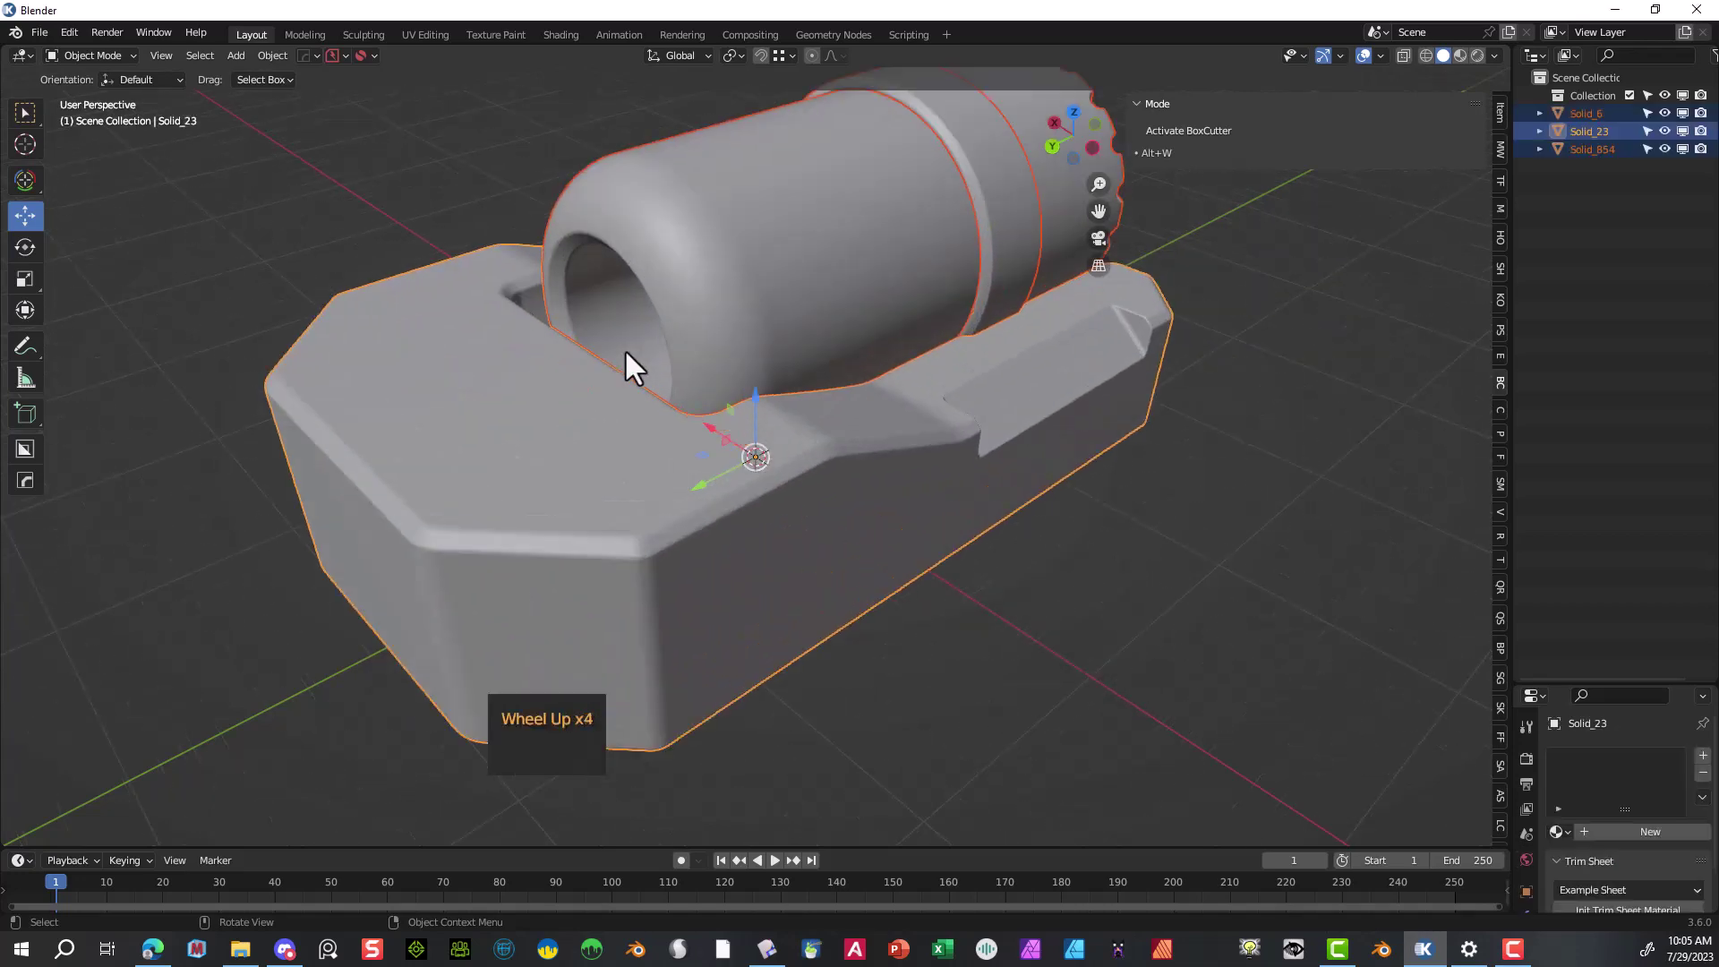
pyautogui.moveTo(624, 367); pyautogui.dragTo(1033, 361, button='middle')
pyautogui.scroll(1, 1034, 361)
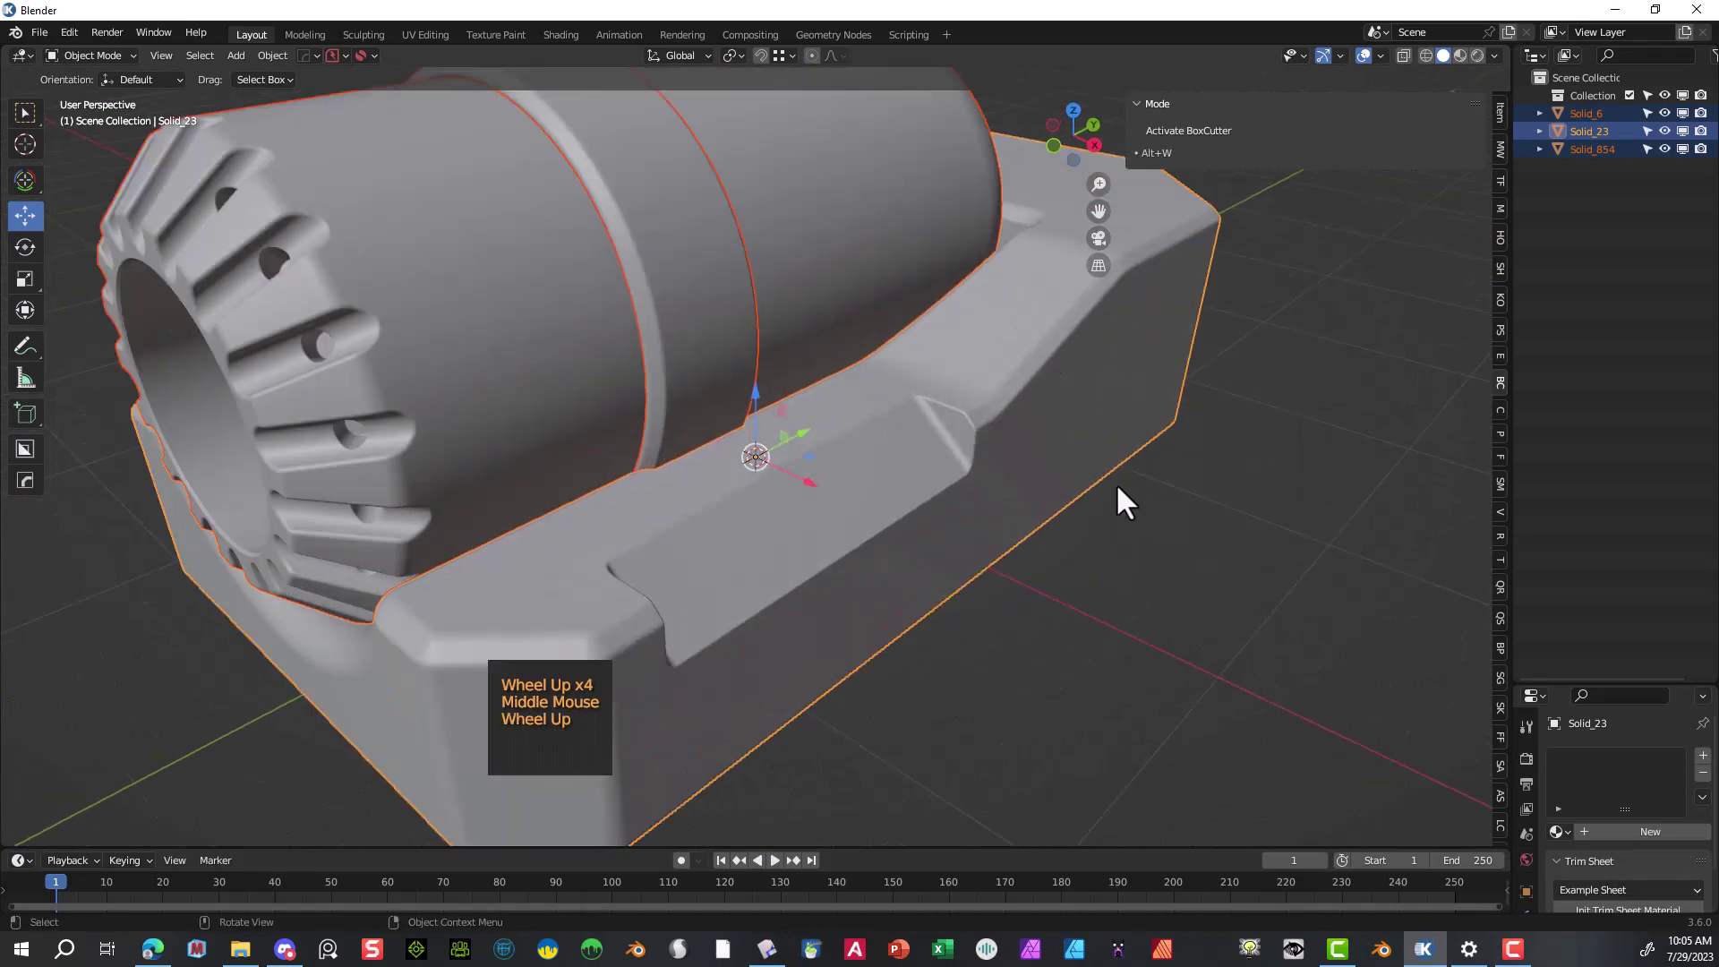
pyautogui.scroll(-1, 1147, 471)
pyautogui.click(299, 177)
pyautogui.click(591, 269)
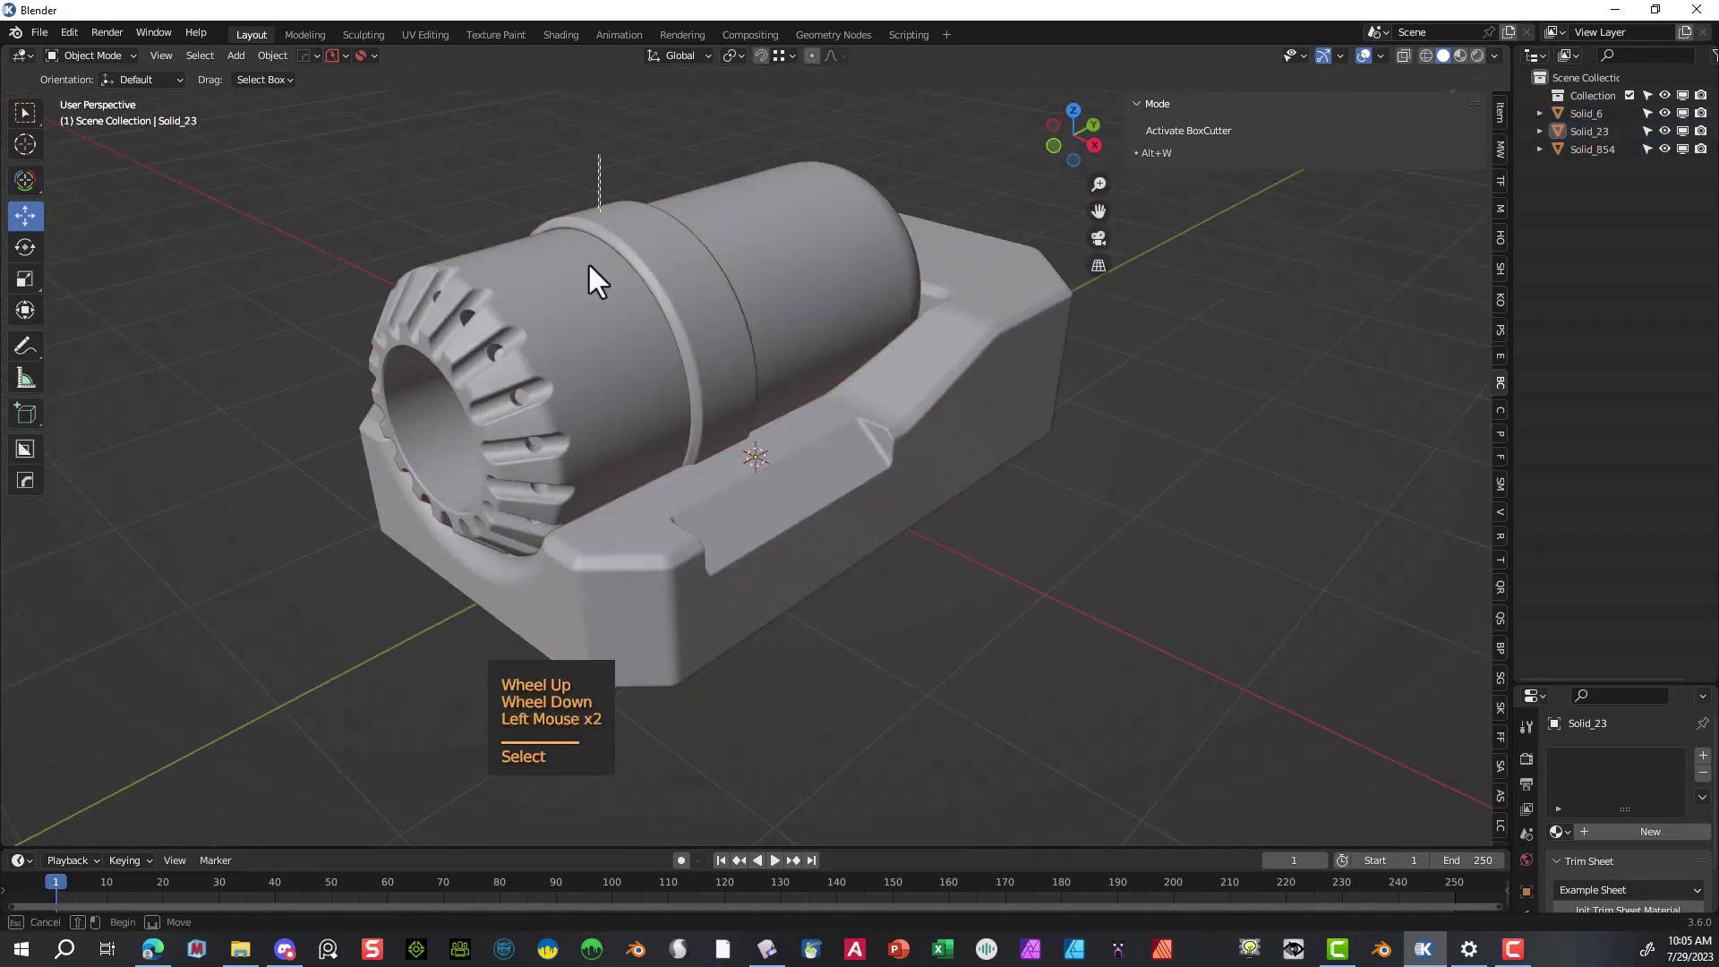
pyautogui.click(86, 55)
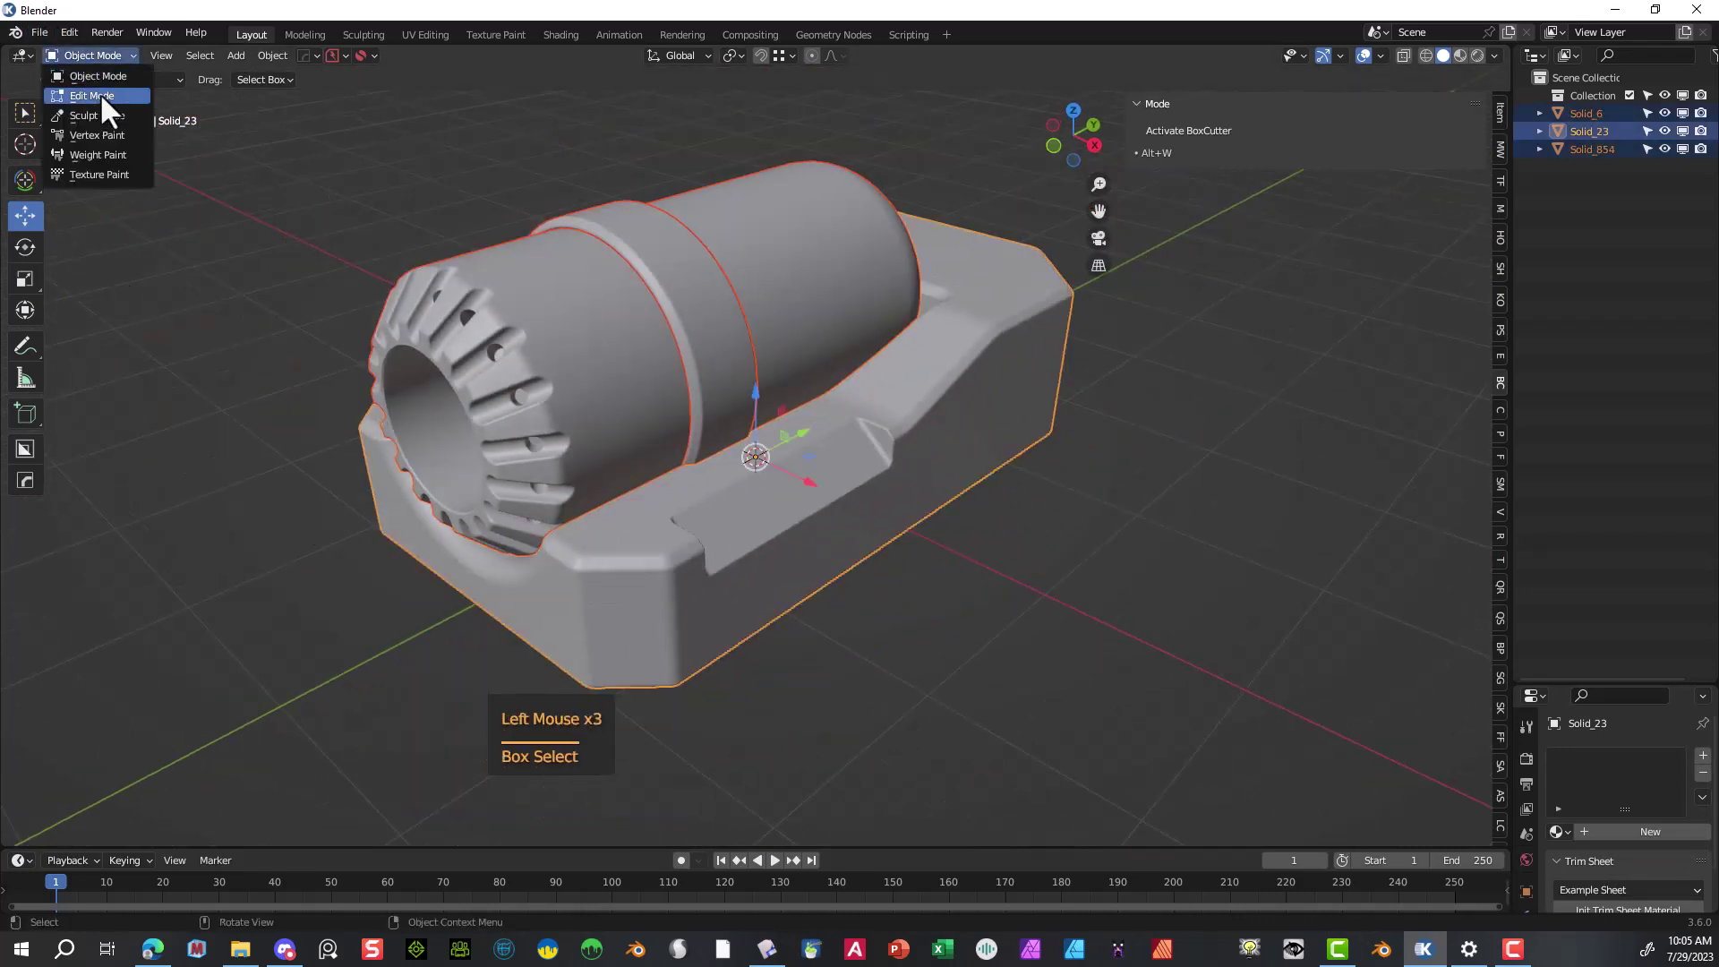
pyautogui.click(96, 93)
# - Examine the mesh topology on the base's side, recess and bevelled edges, and return to Object Mode
pyautogui.scroll(4, 811, 487)
pyautogui.moveTo(806, 487); pyautogui.dragTo(782, 448, button='middle')
pyautogui.scroll(1, 782, 449)
pyautogui.scroll(-2, 606, 429)
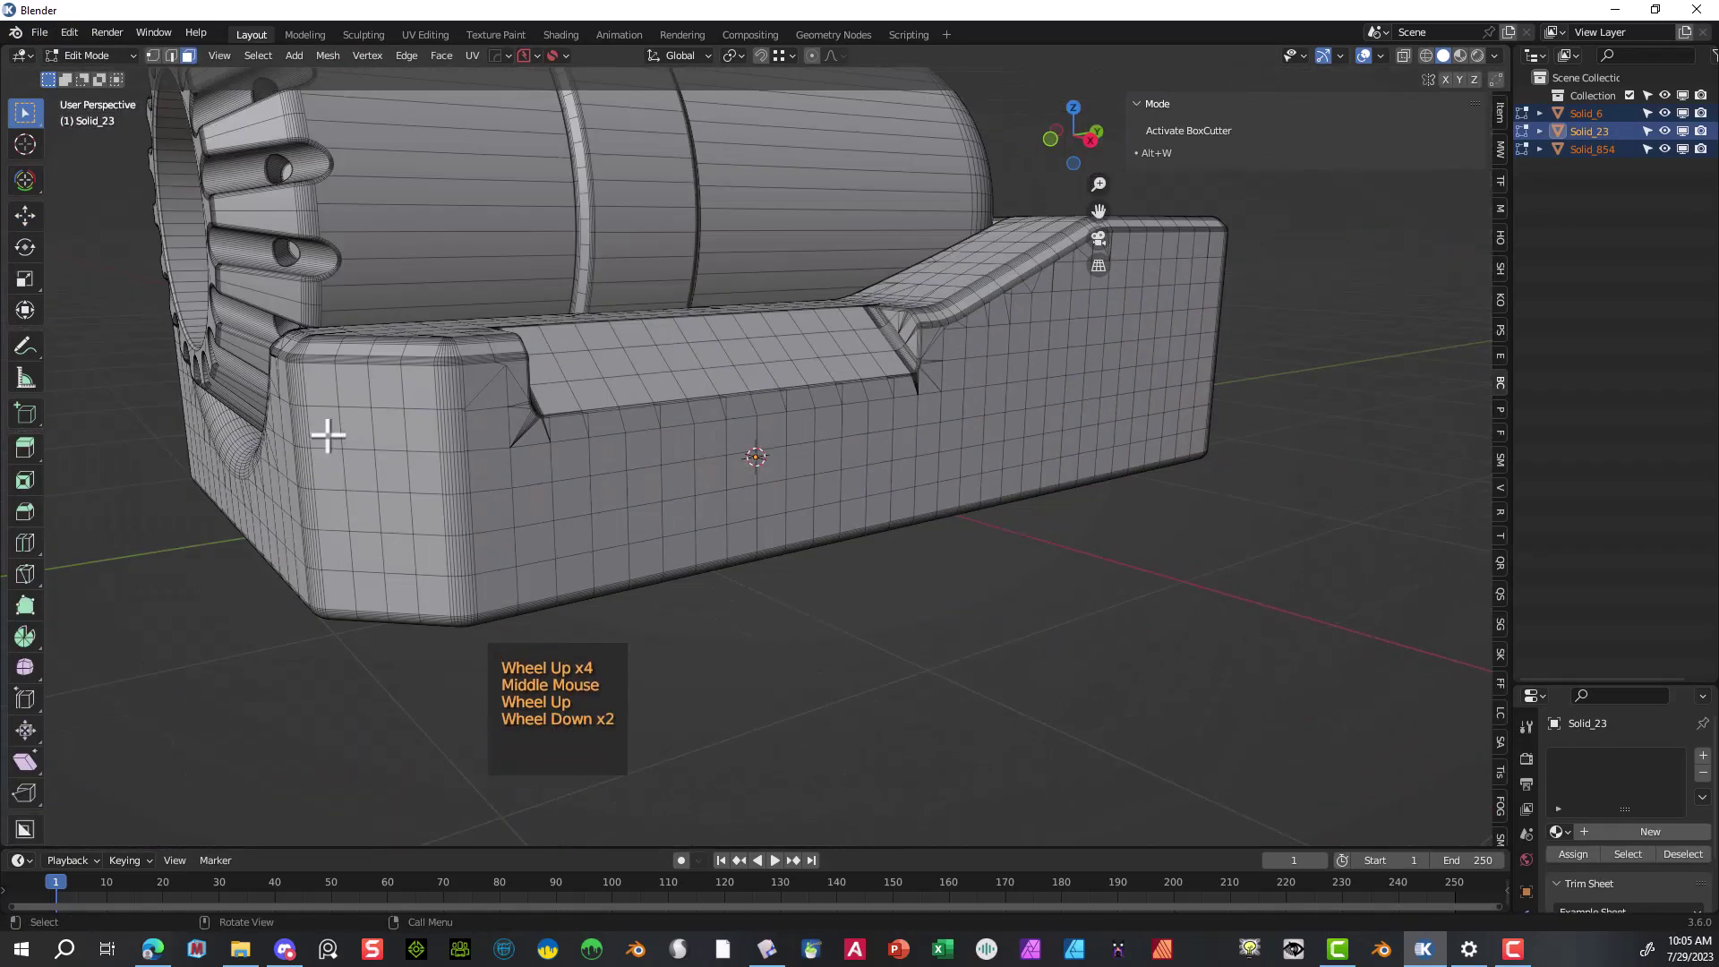
pyautogui.scroll(-1, 970, 395)
pyautogui.moveTo(970, 395); pyautogui.dragTo(936, 418, button='middle')
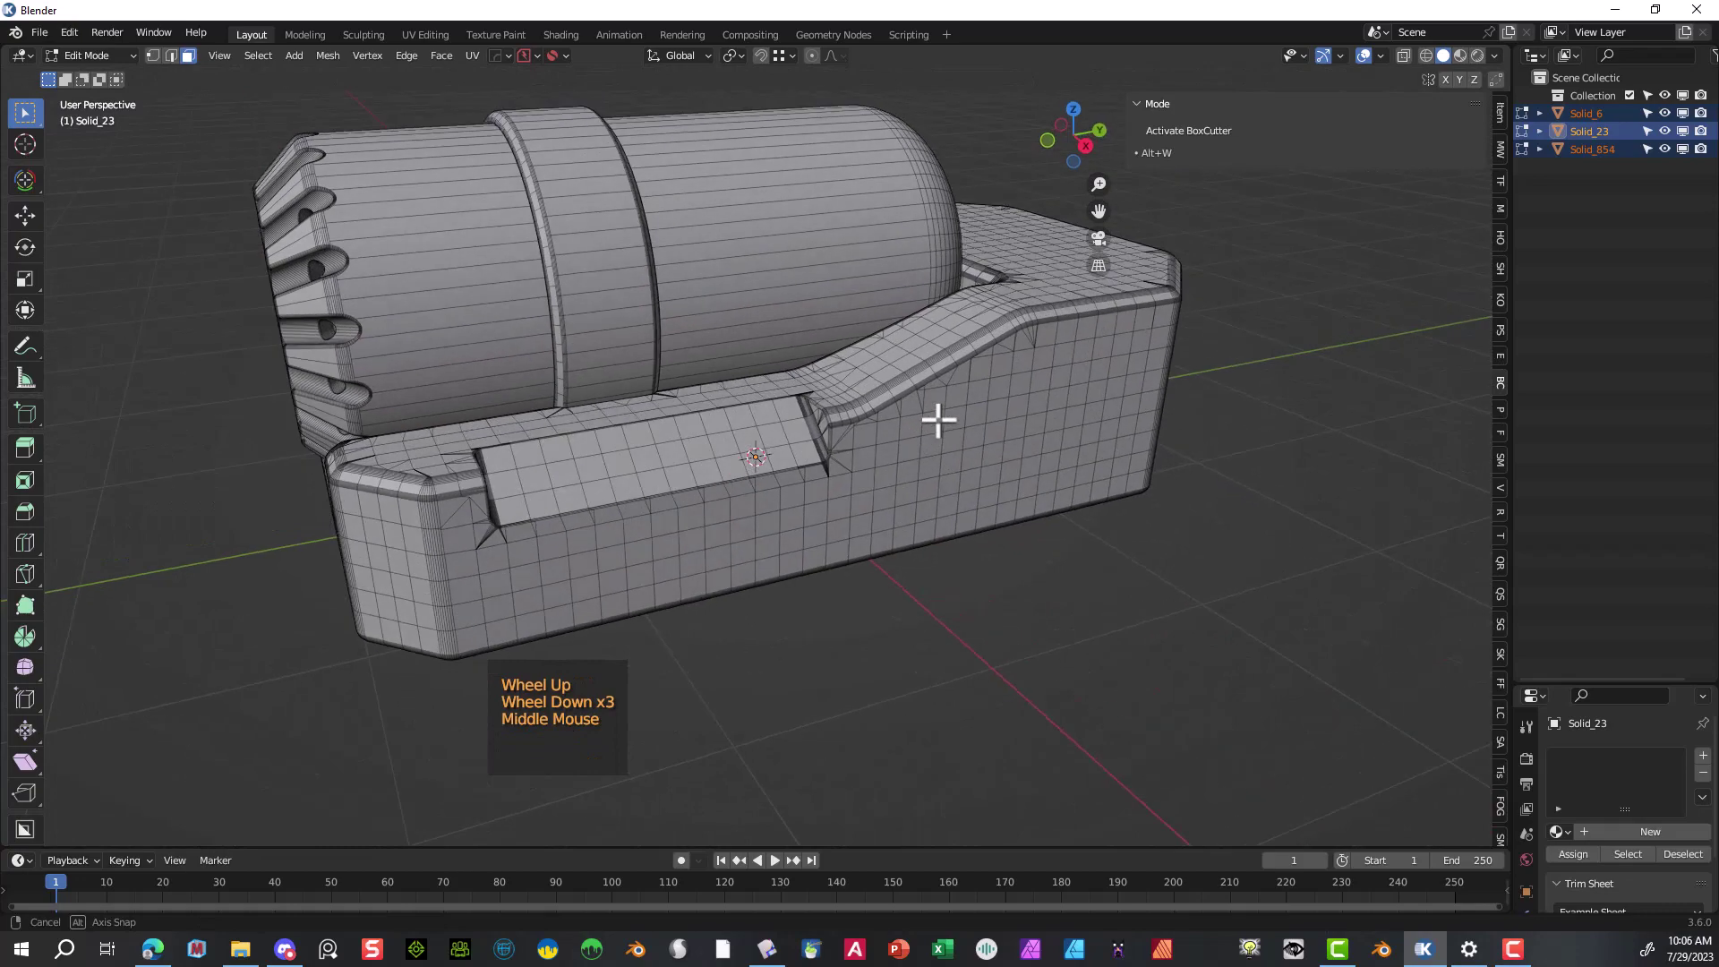
pyautogui.scroll(1, 761, 419)
pyautogui.scroll(-1, 761, 419)
pyautogui.moveTo(761, 418); pyautogui.dragTo(564, 441, button='middle')
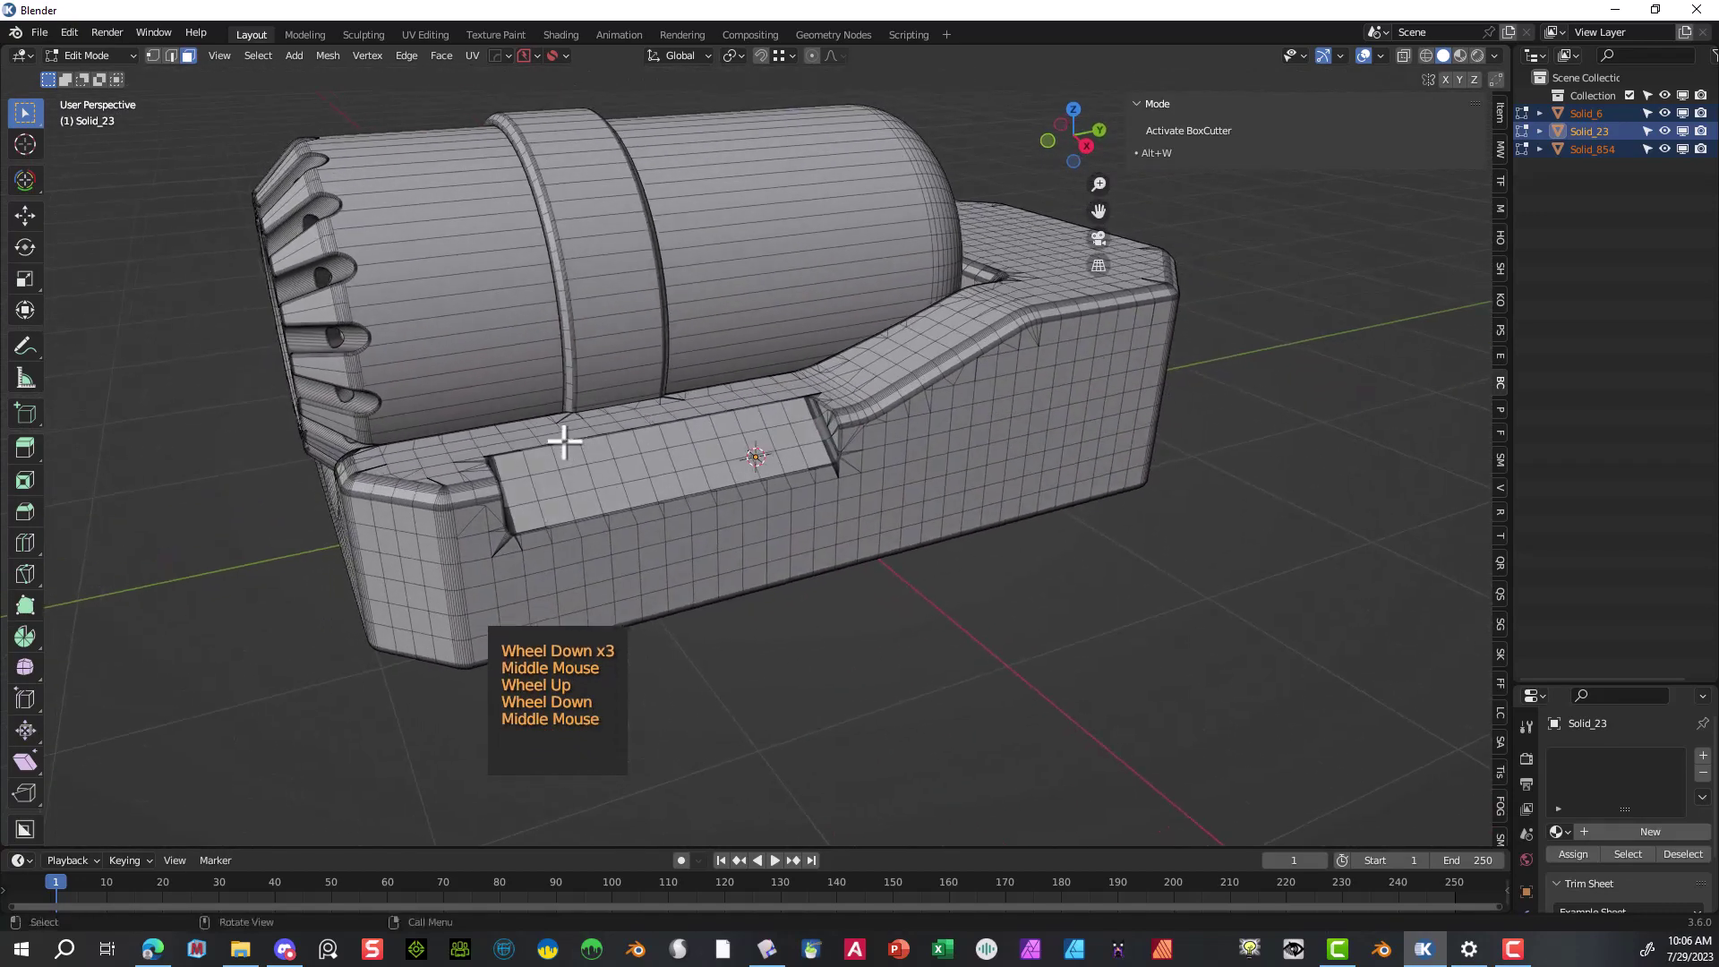
pyautogui.scroll(1, 563, 442)
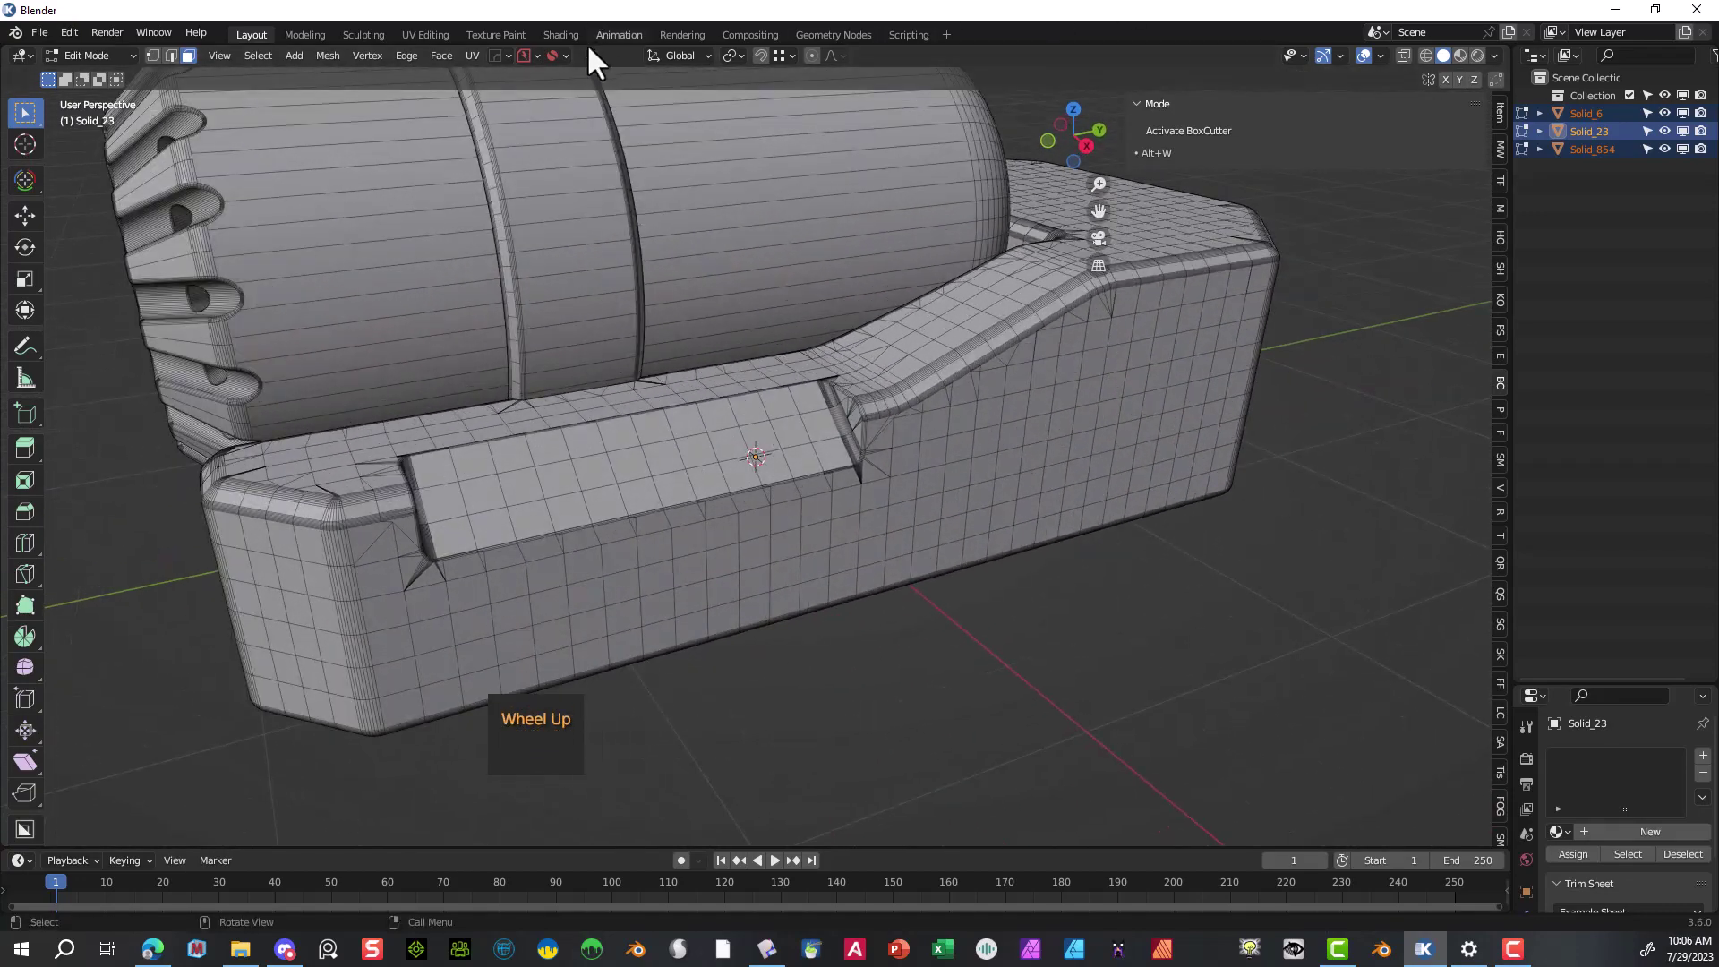
pyautogui.click(113, 55)
pyautogui.click(89, 76)
# - Add a Principled blank material to the base and show the viewport in Rendered shading
pyautogui.click(540, 519)
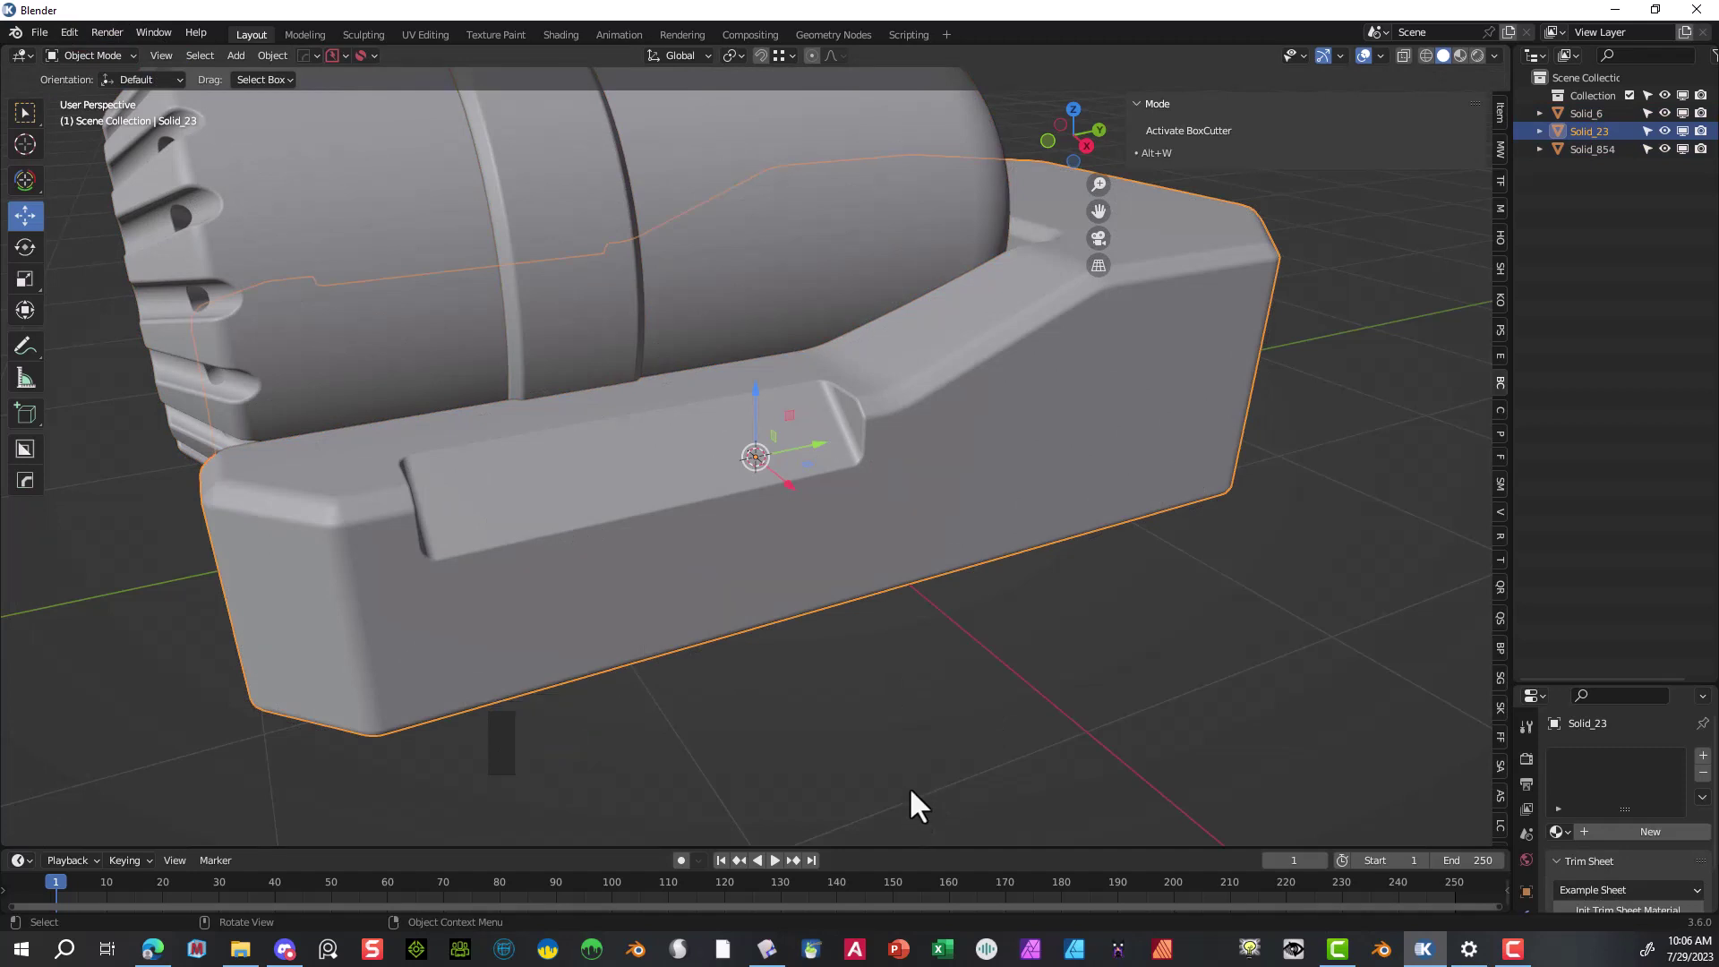
pyautogui.hotkey('alt', 'm')
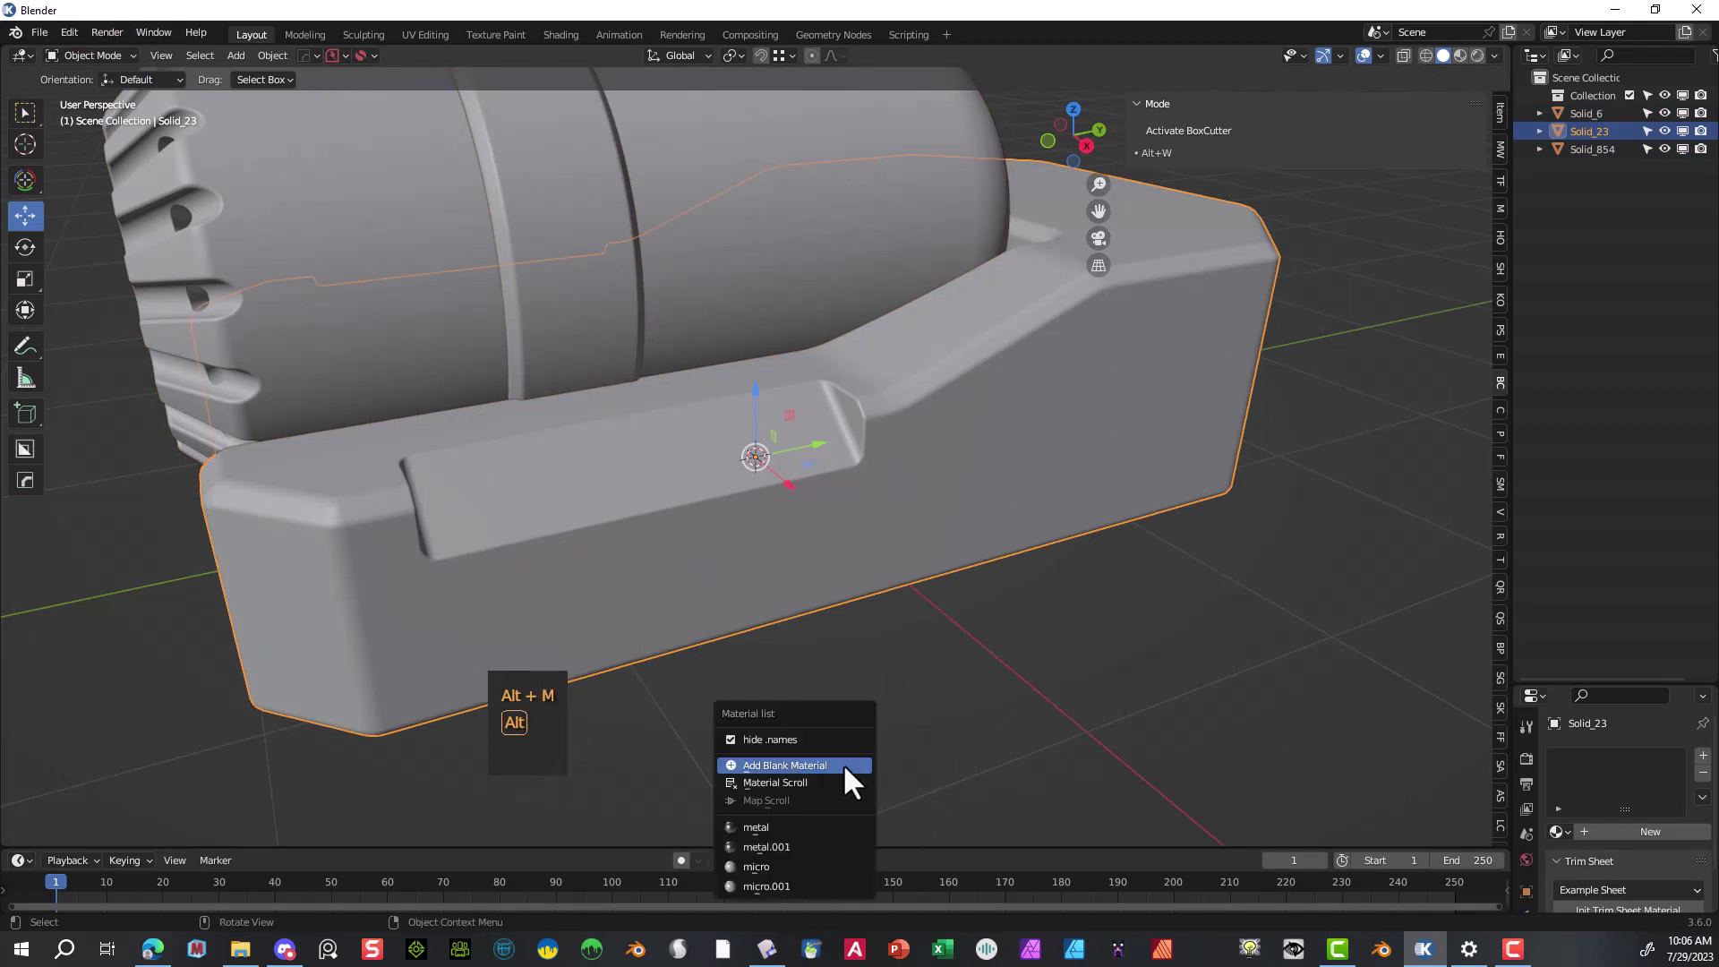
pyautogui.click(784, 765)
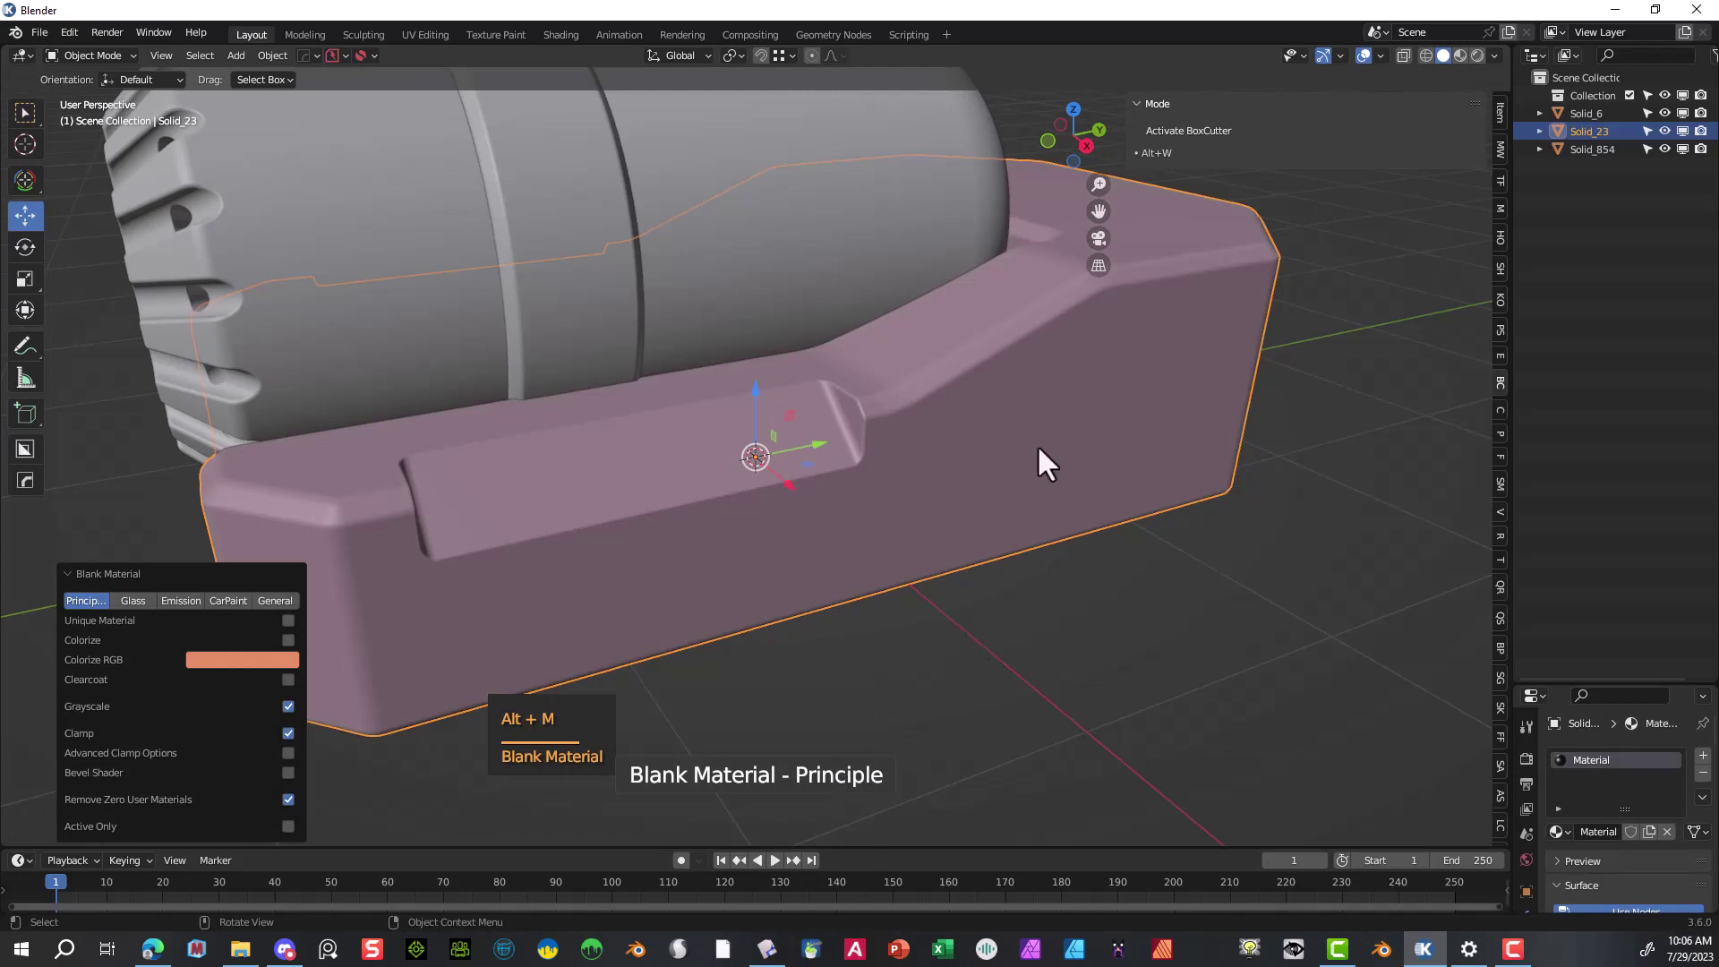
pyautogui.click(1456, 56)
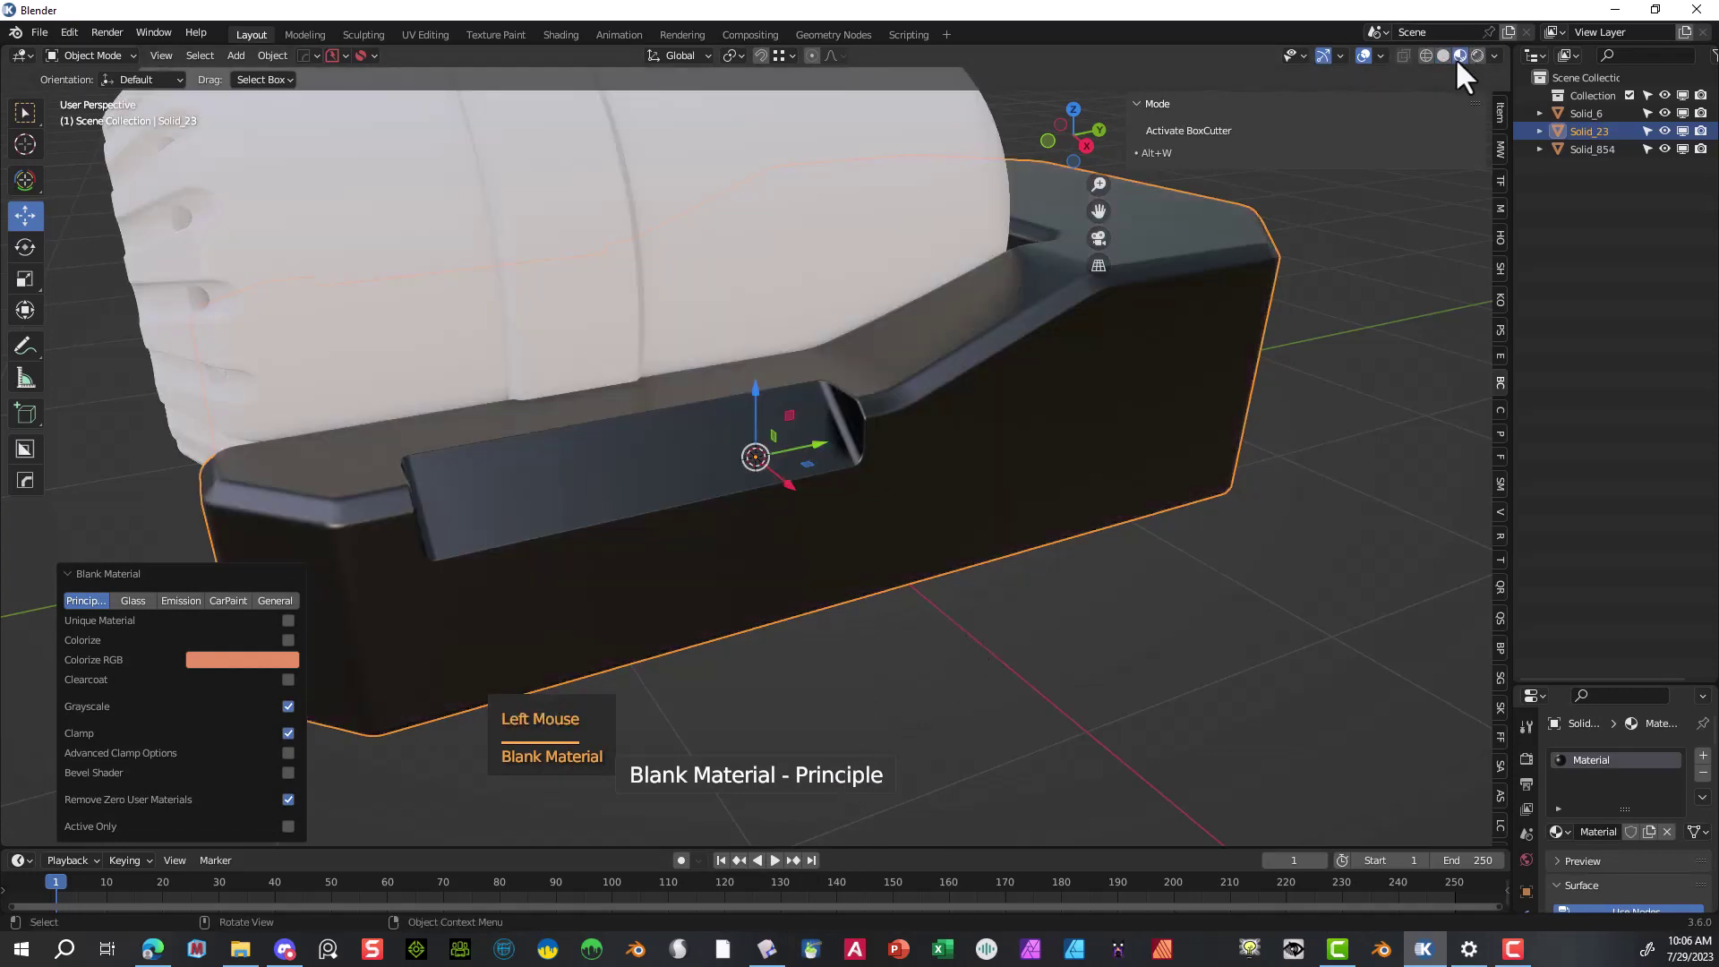
pyautogui.click(1477, 55)
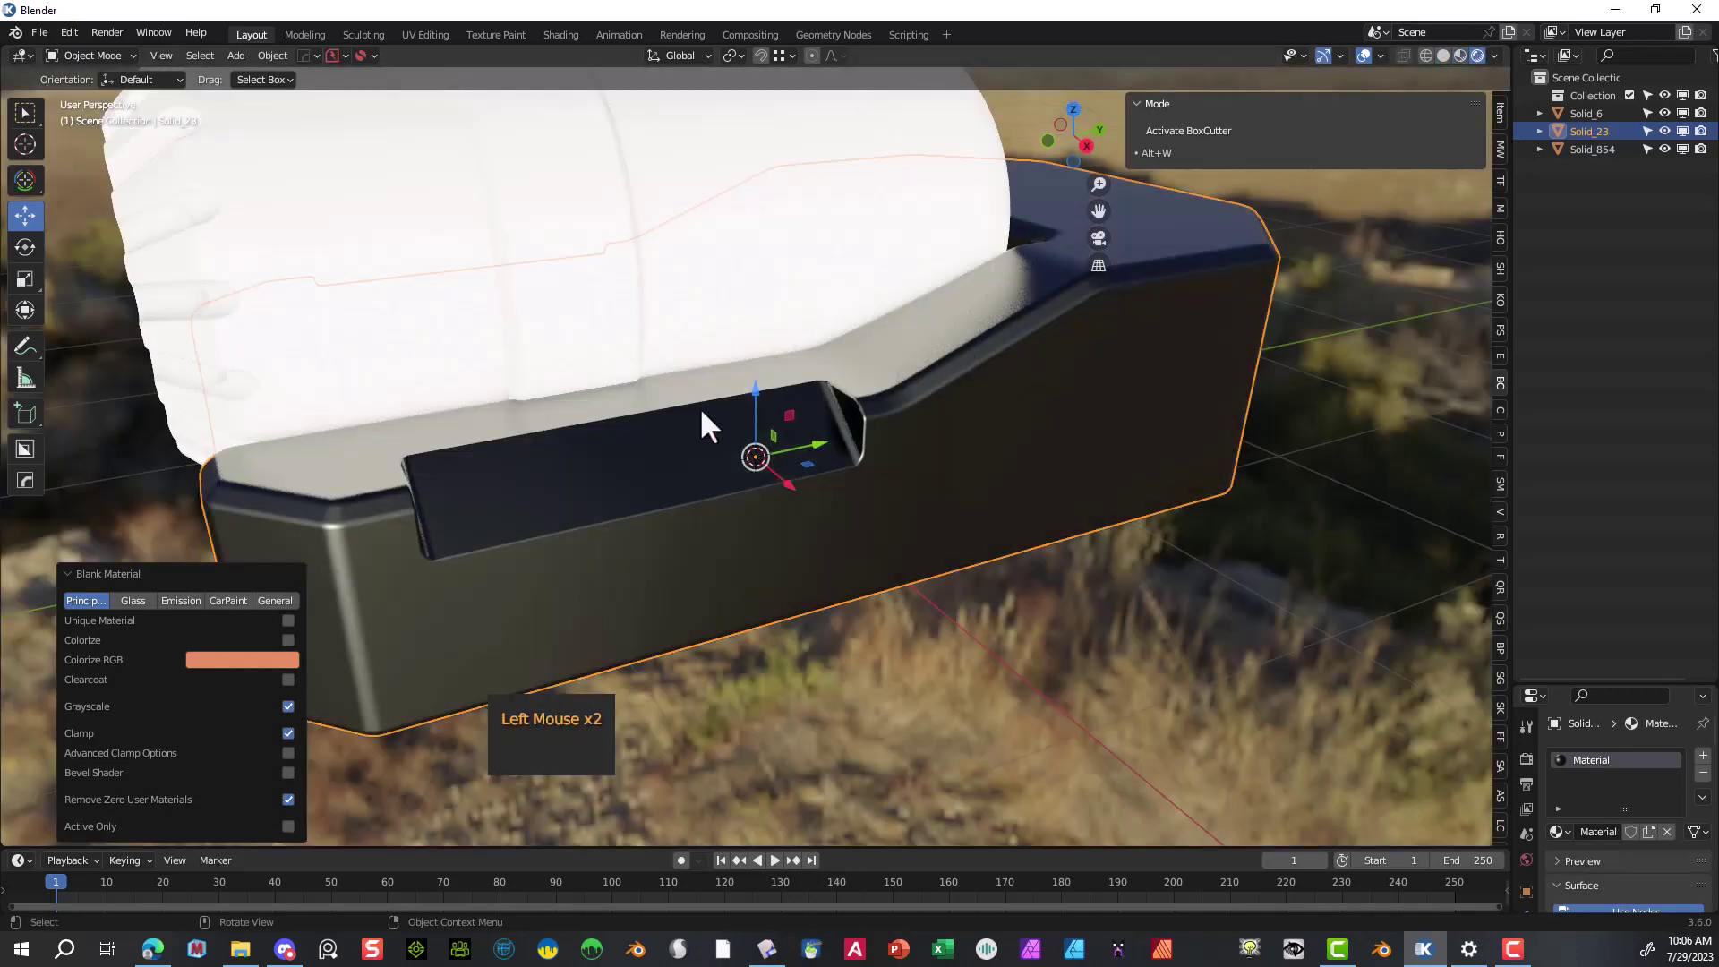
# - In the Shading workspace, lighten the base material's base color to light grey, set its roughness to 0.448, and return to Layout
pyautogui.click(562, 35)
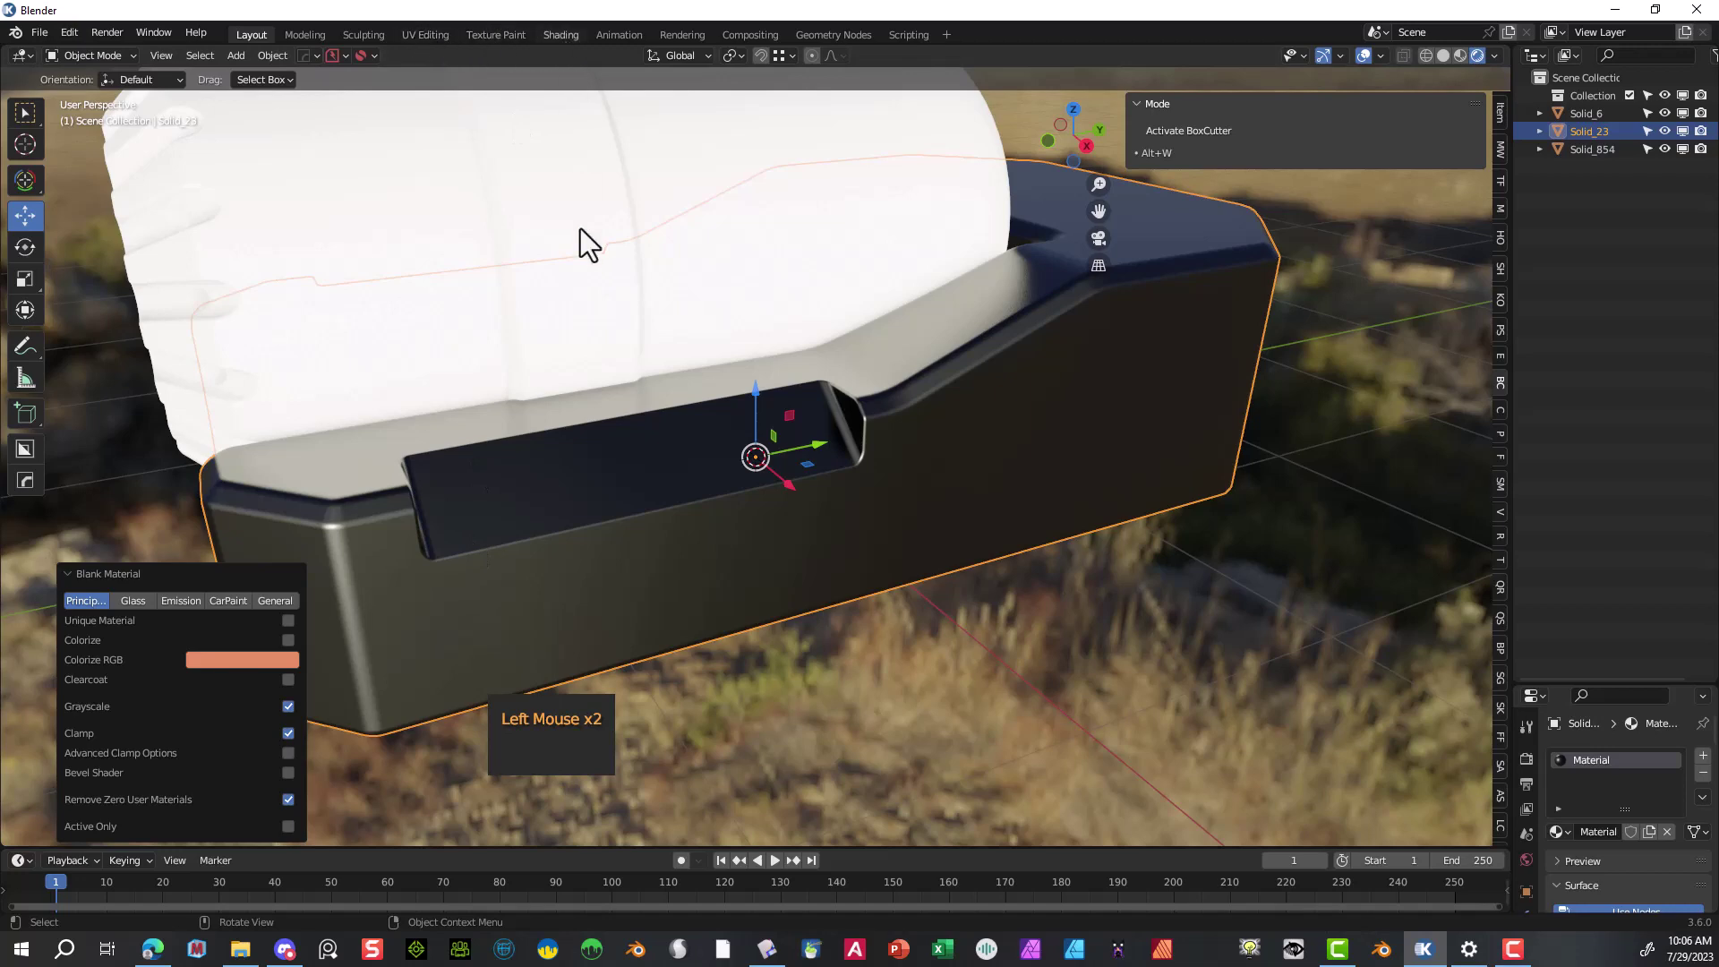
pyautogui.click(806, 639)
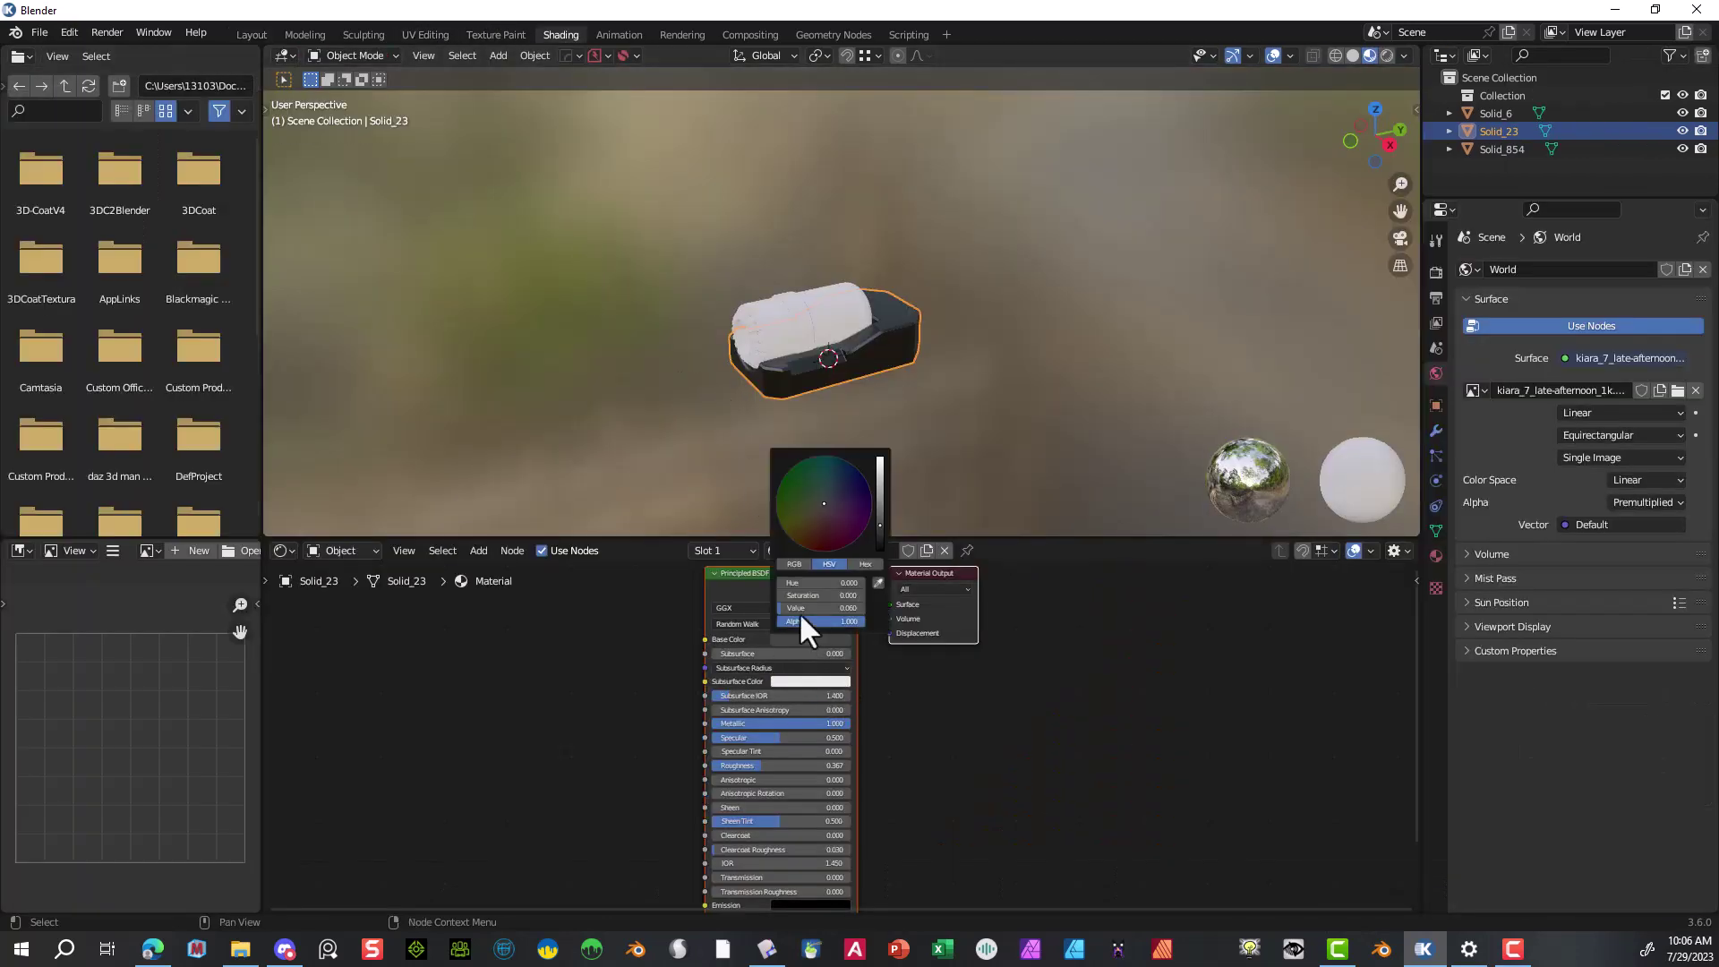
pyautogui.moveTo(879, 507); pyautogui.dragTo(880, 482)
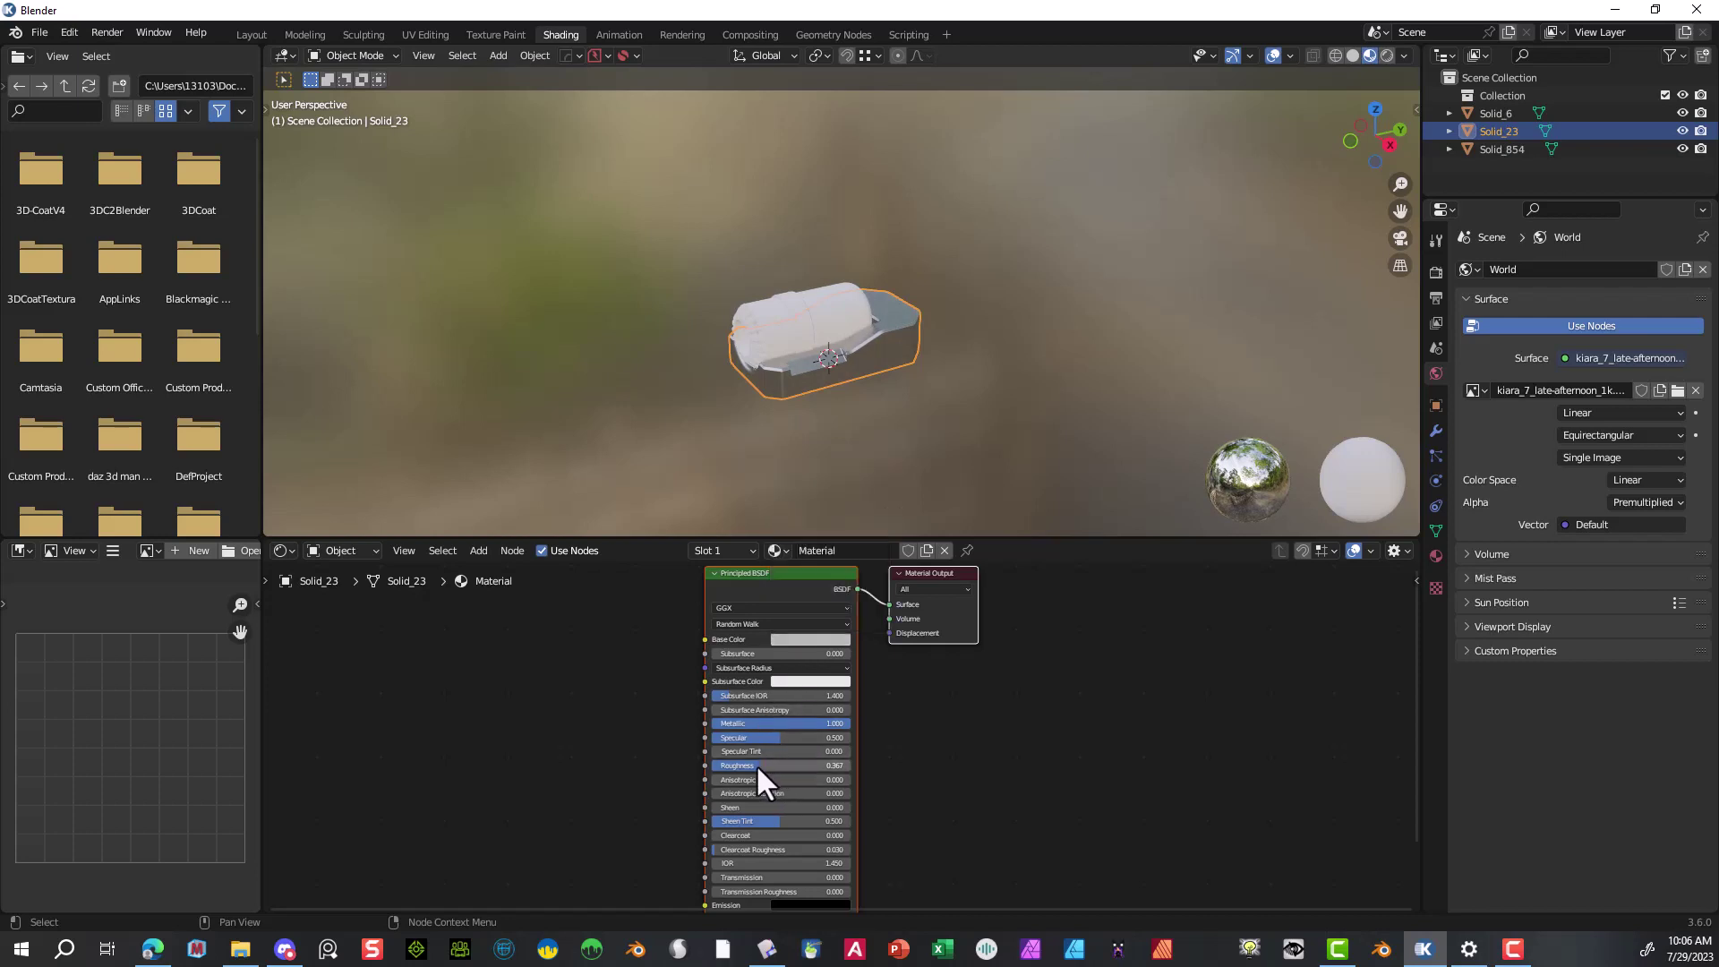
pyautogui.moveTo(756, 764); pyautogui.dragTo(768, 764)
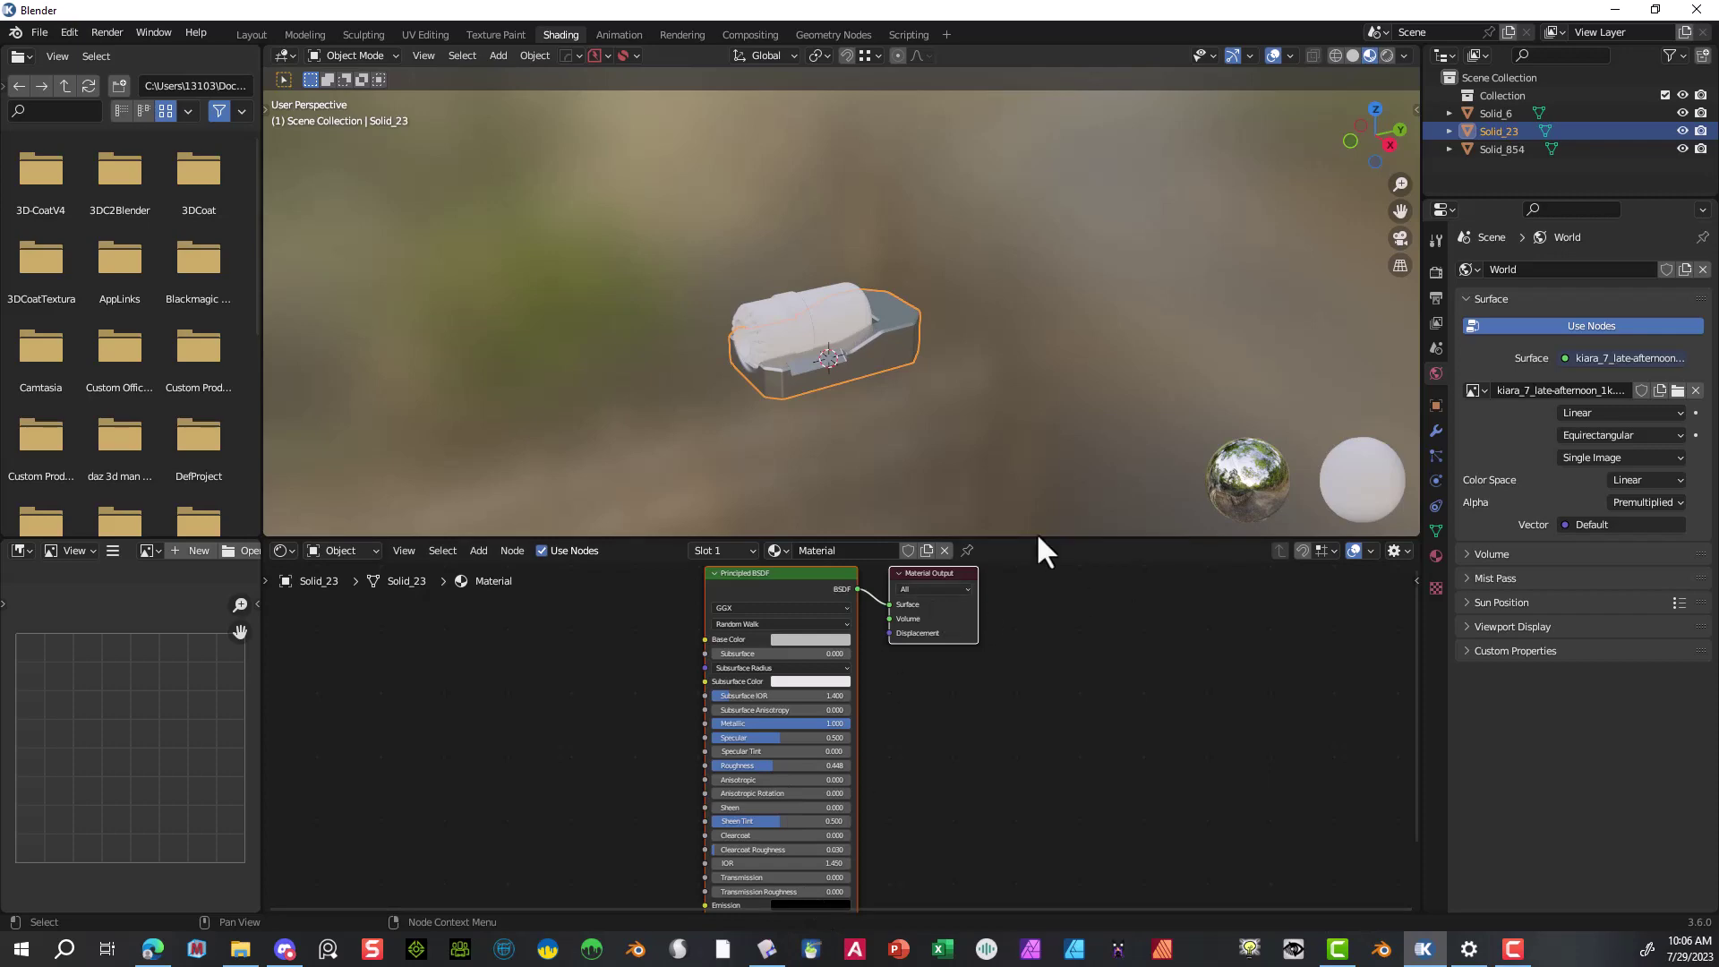
pyautogui.click(239, 34)
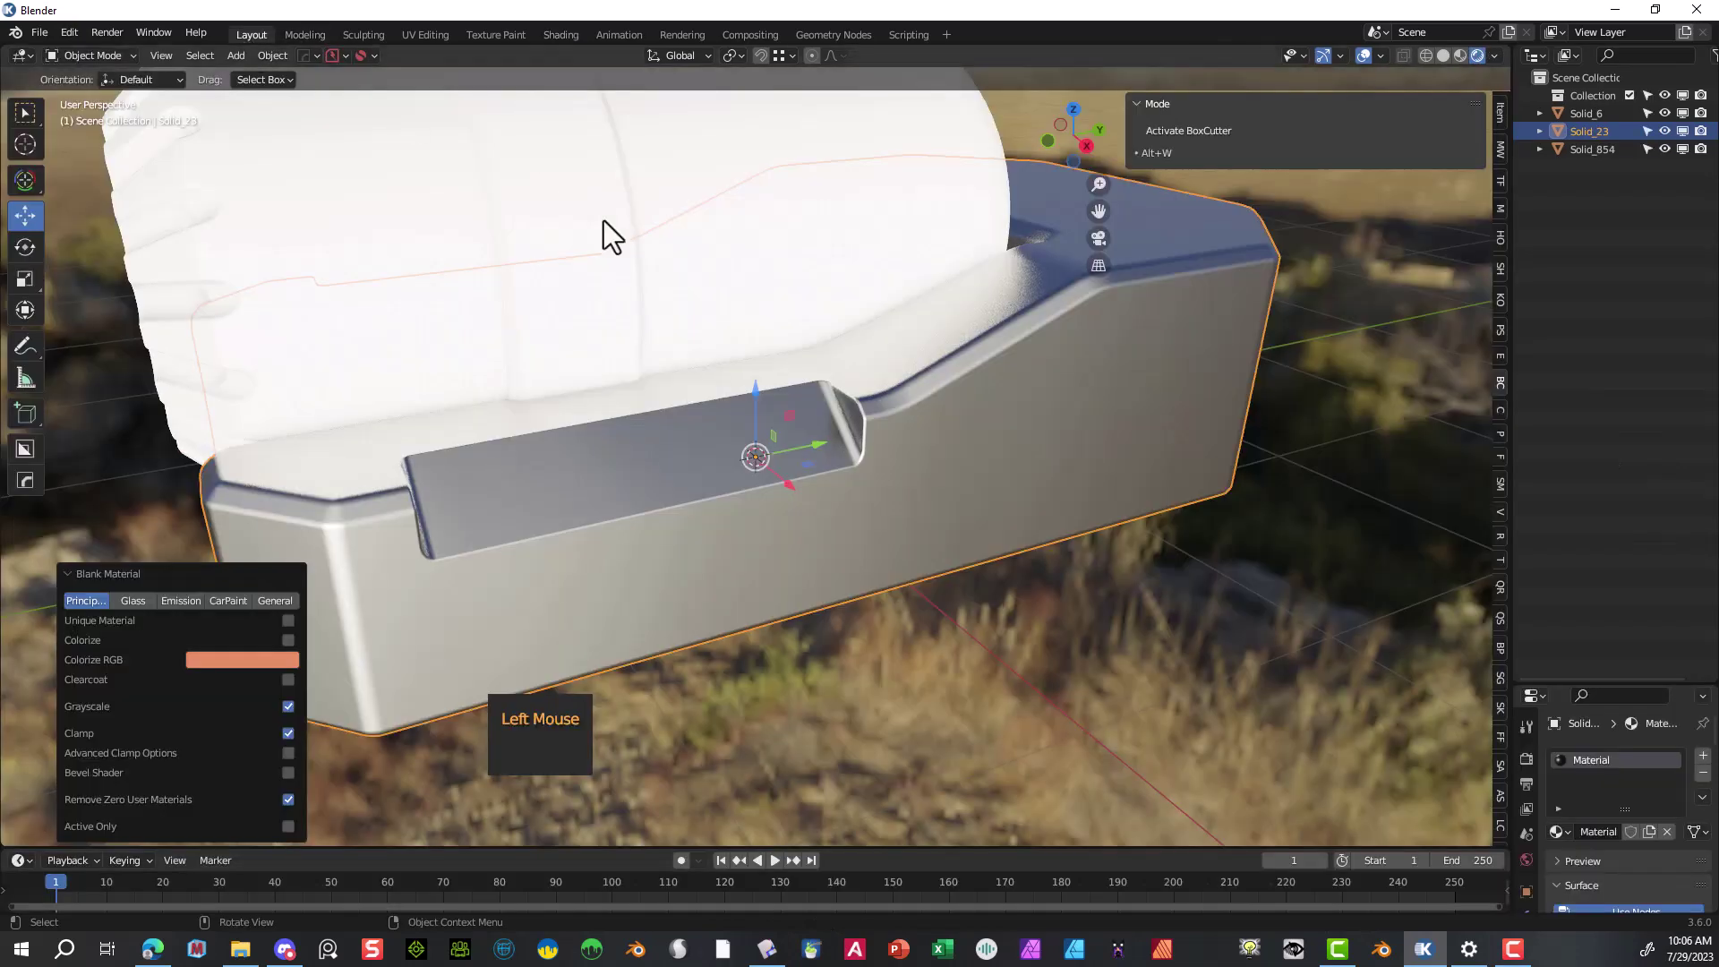
pyautogui.click(854, 698)
# - Select the cylinder and its ring without the base, and assign both a shared Principled blank material
pyautogui.moveTo(796, 687); pyautogui.dragTo(868, 669, button='middle')
pyautogui.scroll(2, 864, 680)
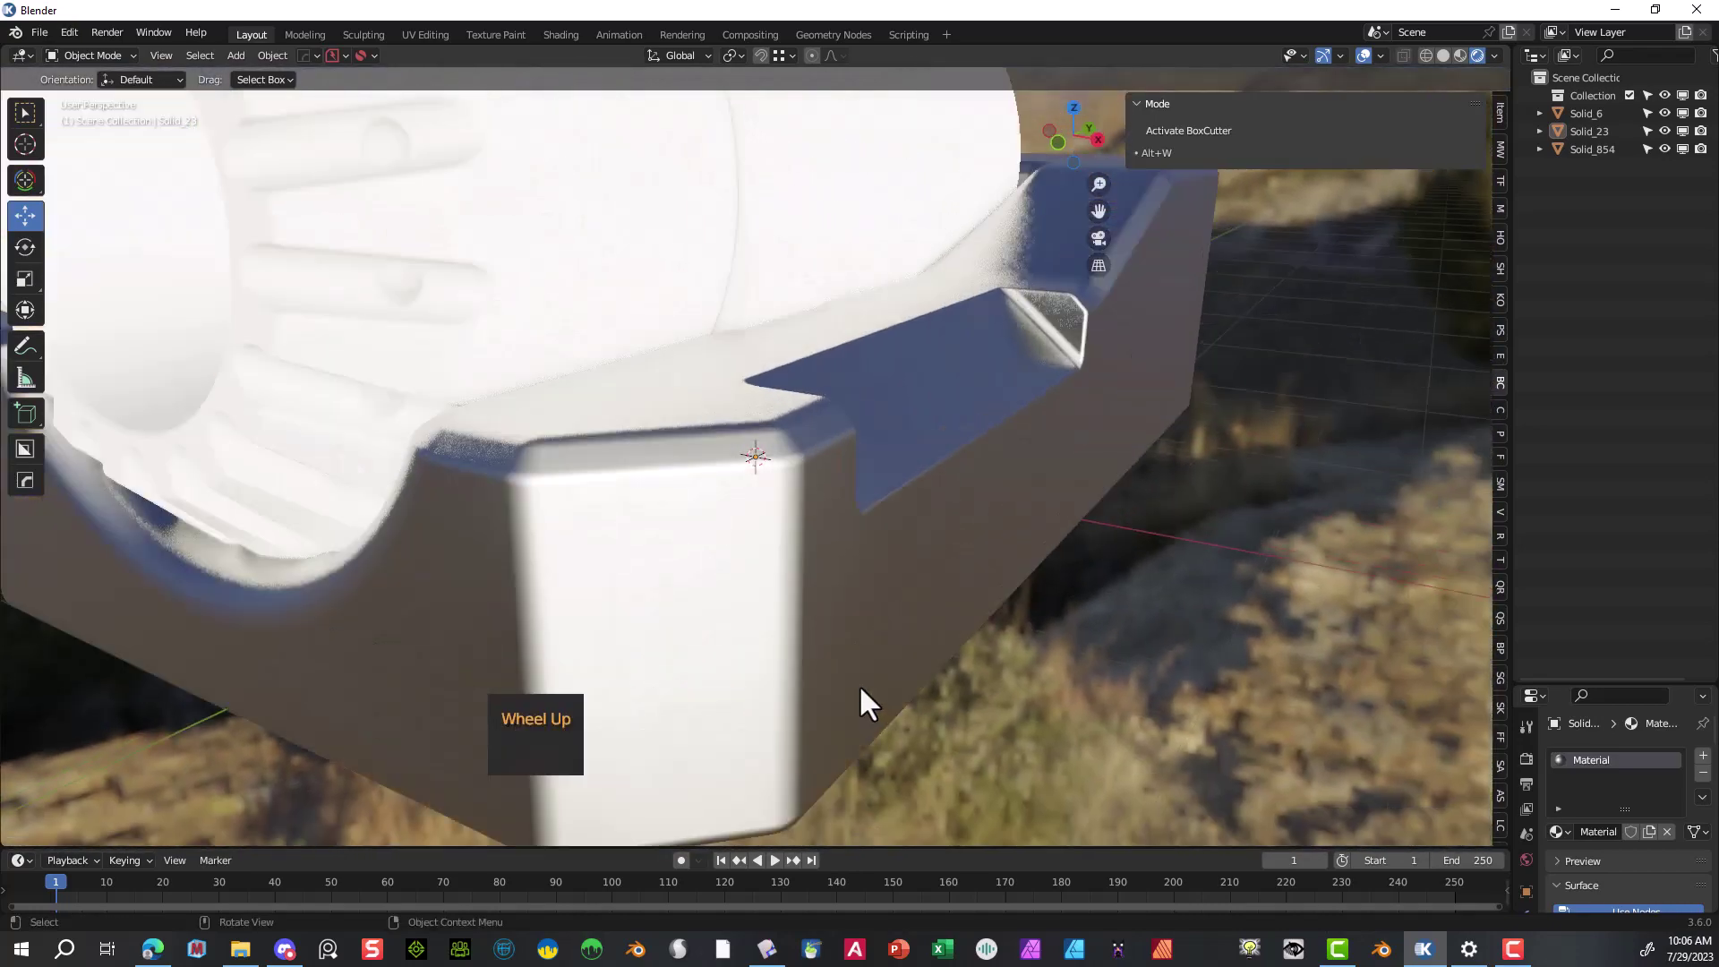
pyautogui.scroll(-2, 857, 684)
pyautogui.scroll(-2, 748, 596)
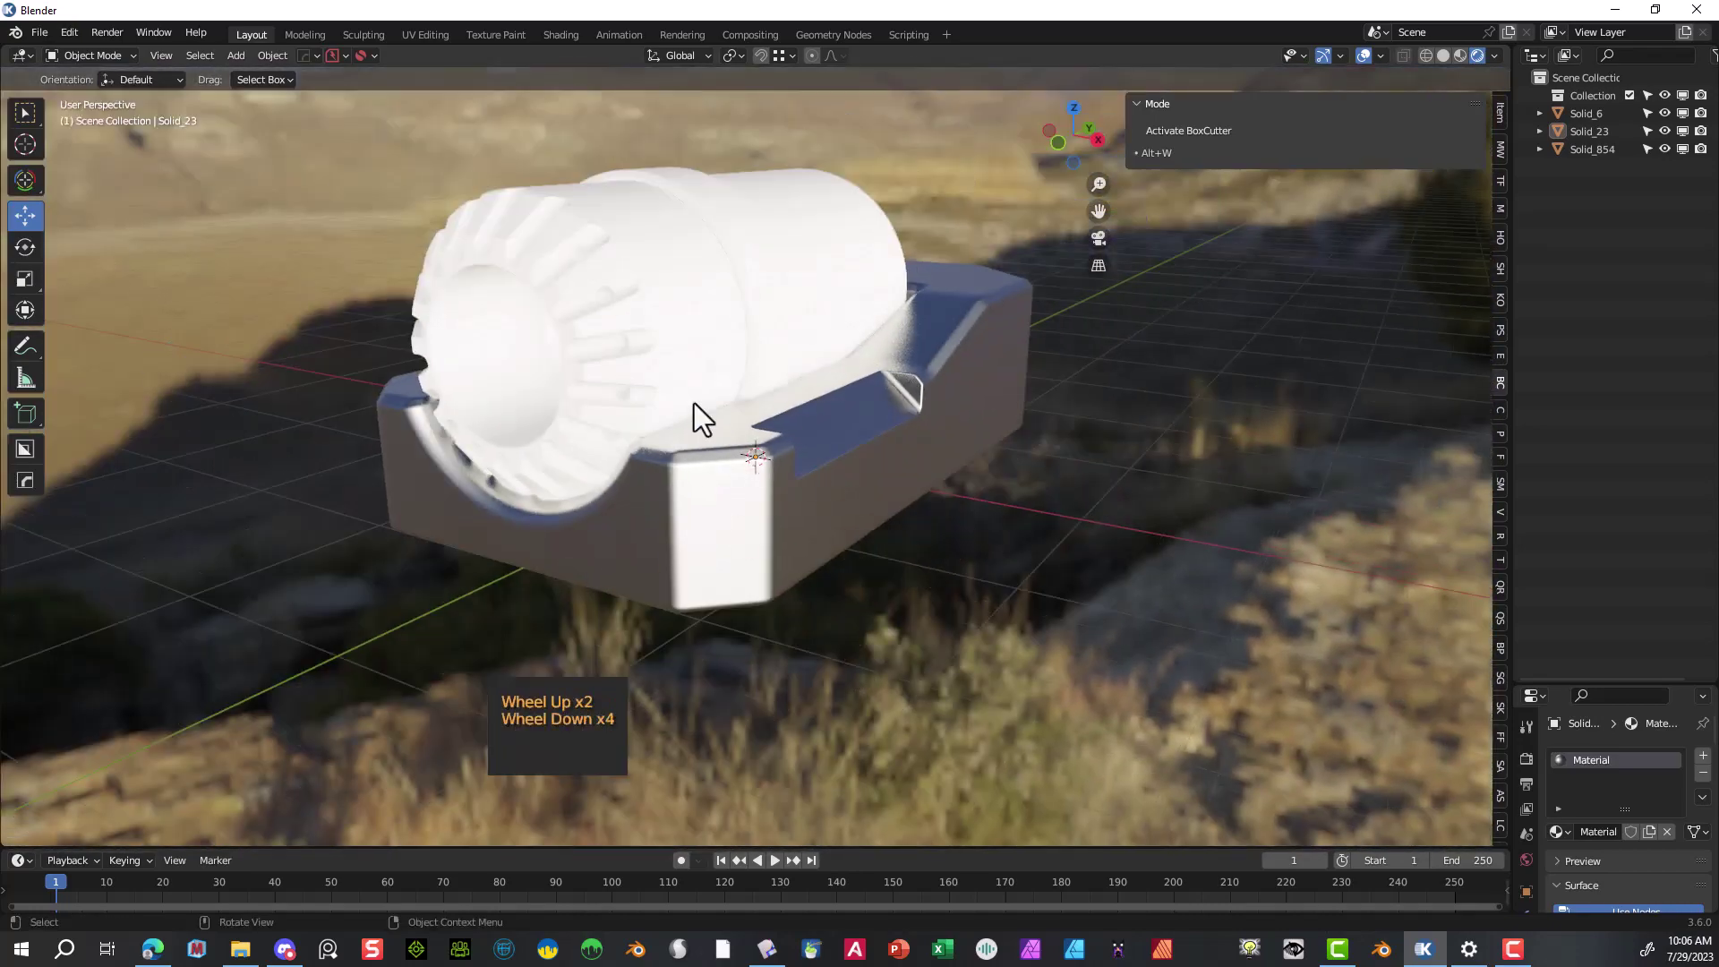
pyautogui.moveTo(721, 258)
pyautogui.mouseDown()
pyautogui.moveTo(660, 312)
pyautogui.moveTo(708, 262)
pyautogui.mouseUp()
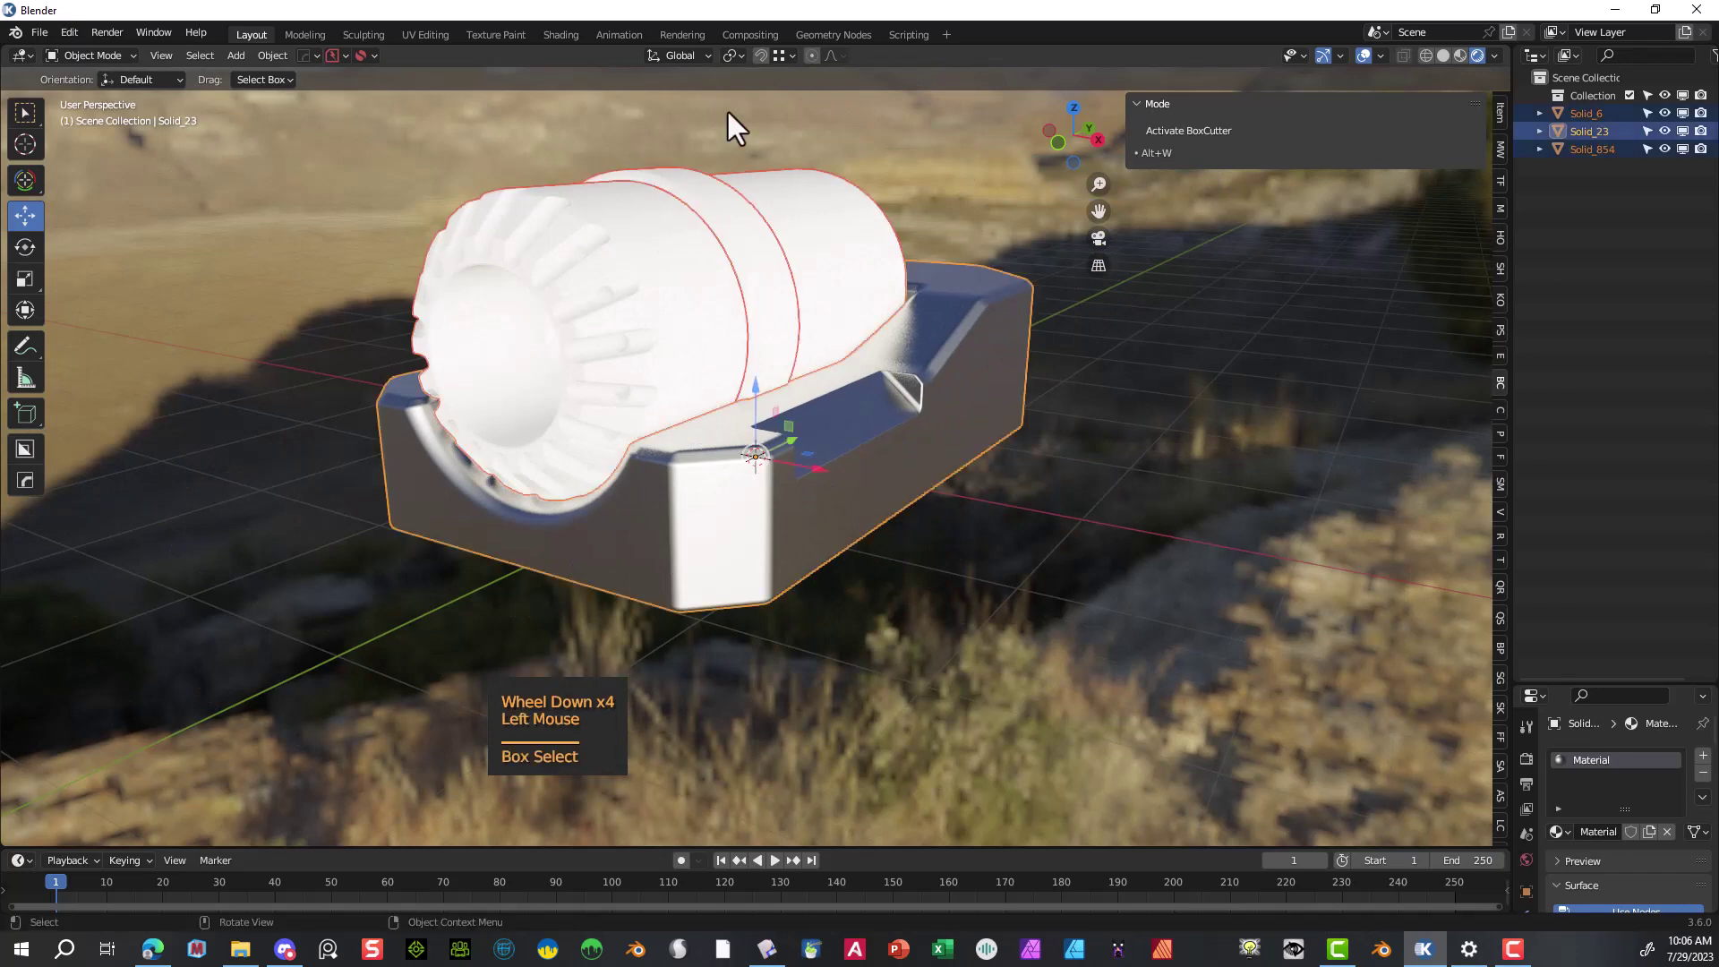
pyautogui.click(657, 202)
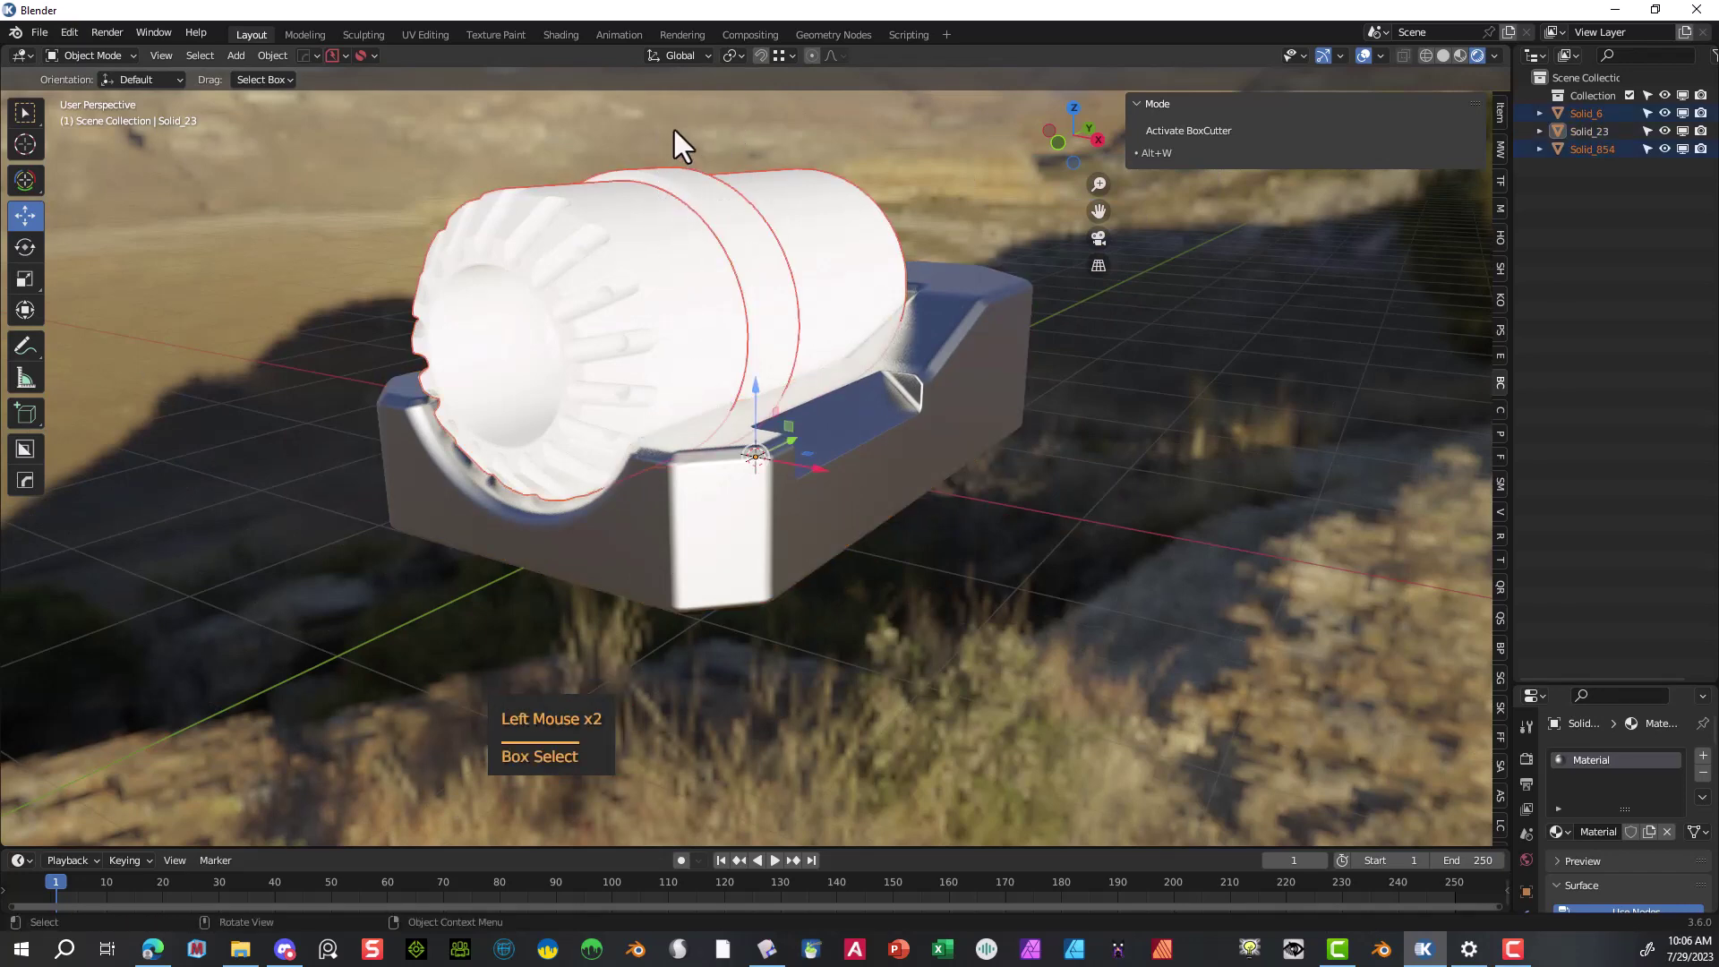
pyautogui.keyDown('shift'); pyautogui.click(702, 201); pyautogui.keyUp('shift')
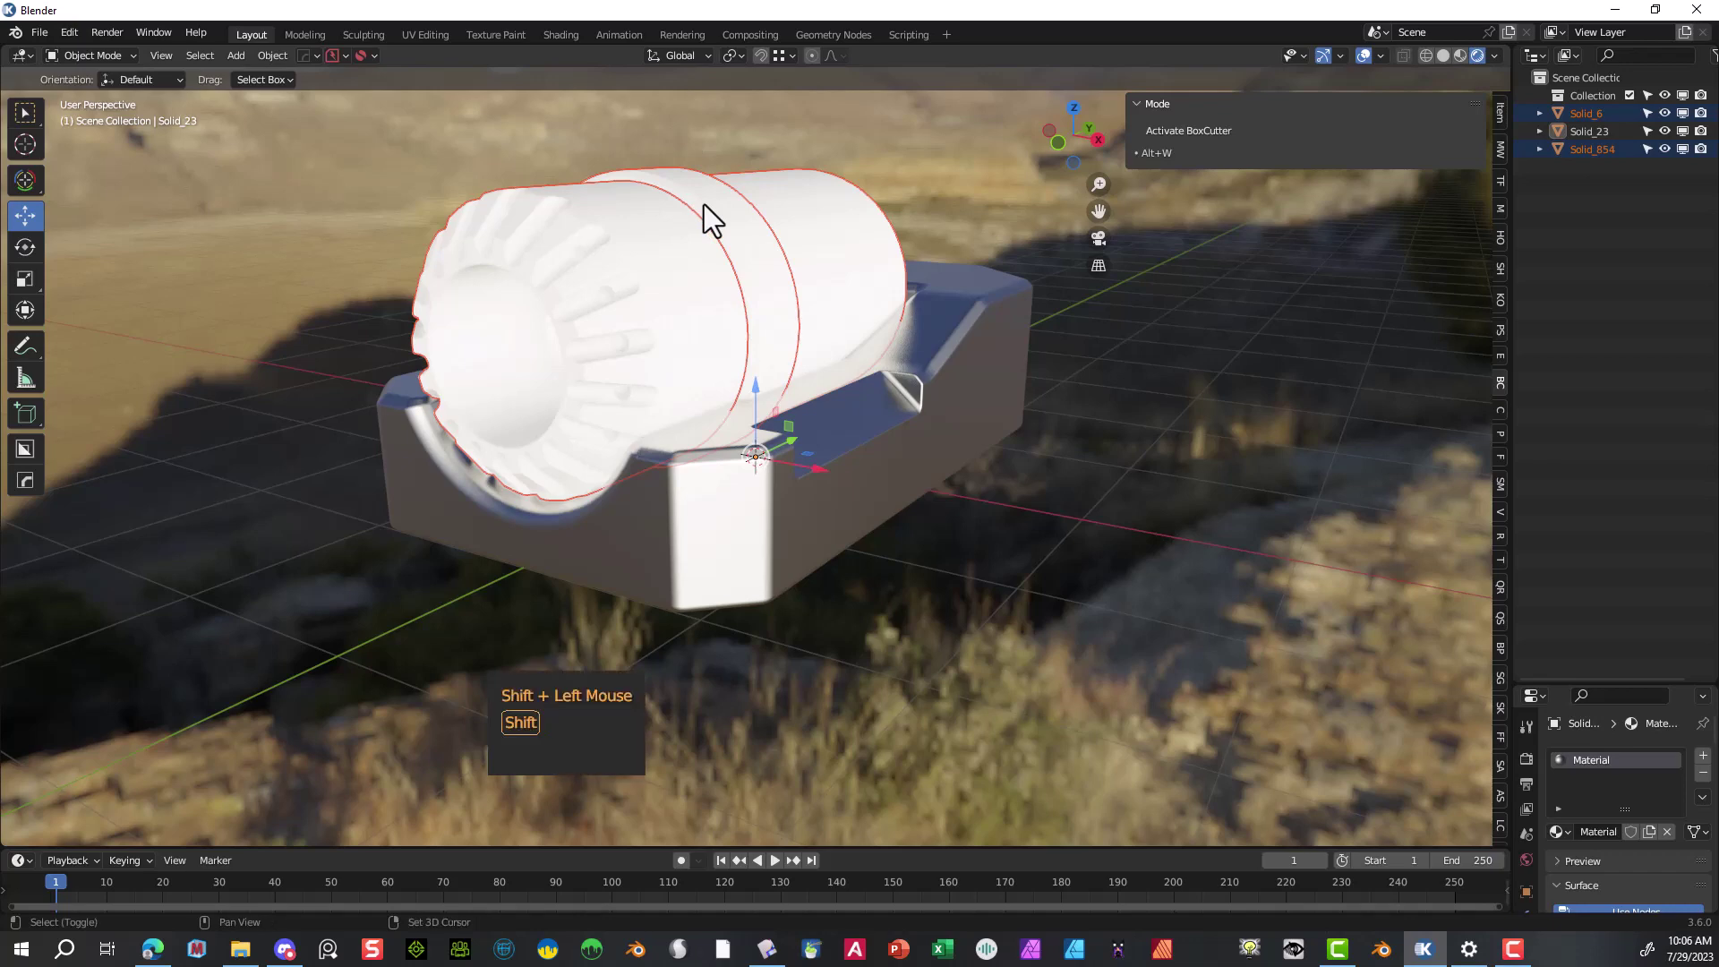
pyautogui.hotkey('alt', 'm')
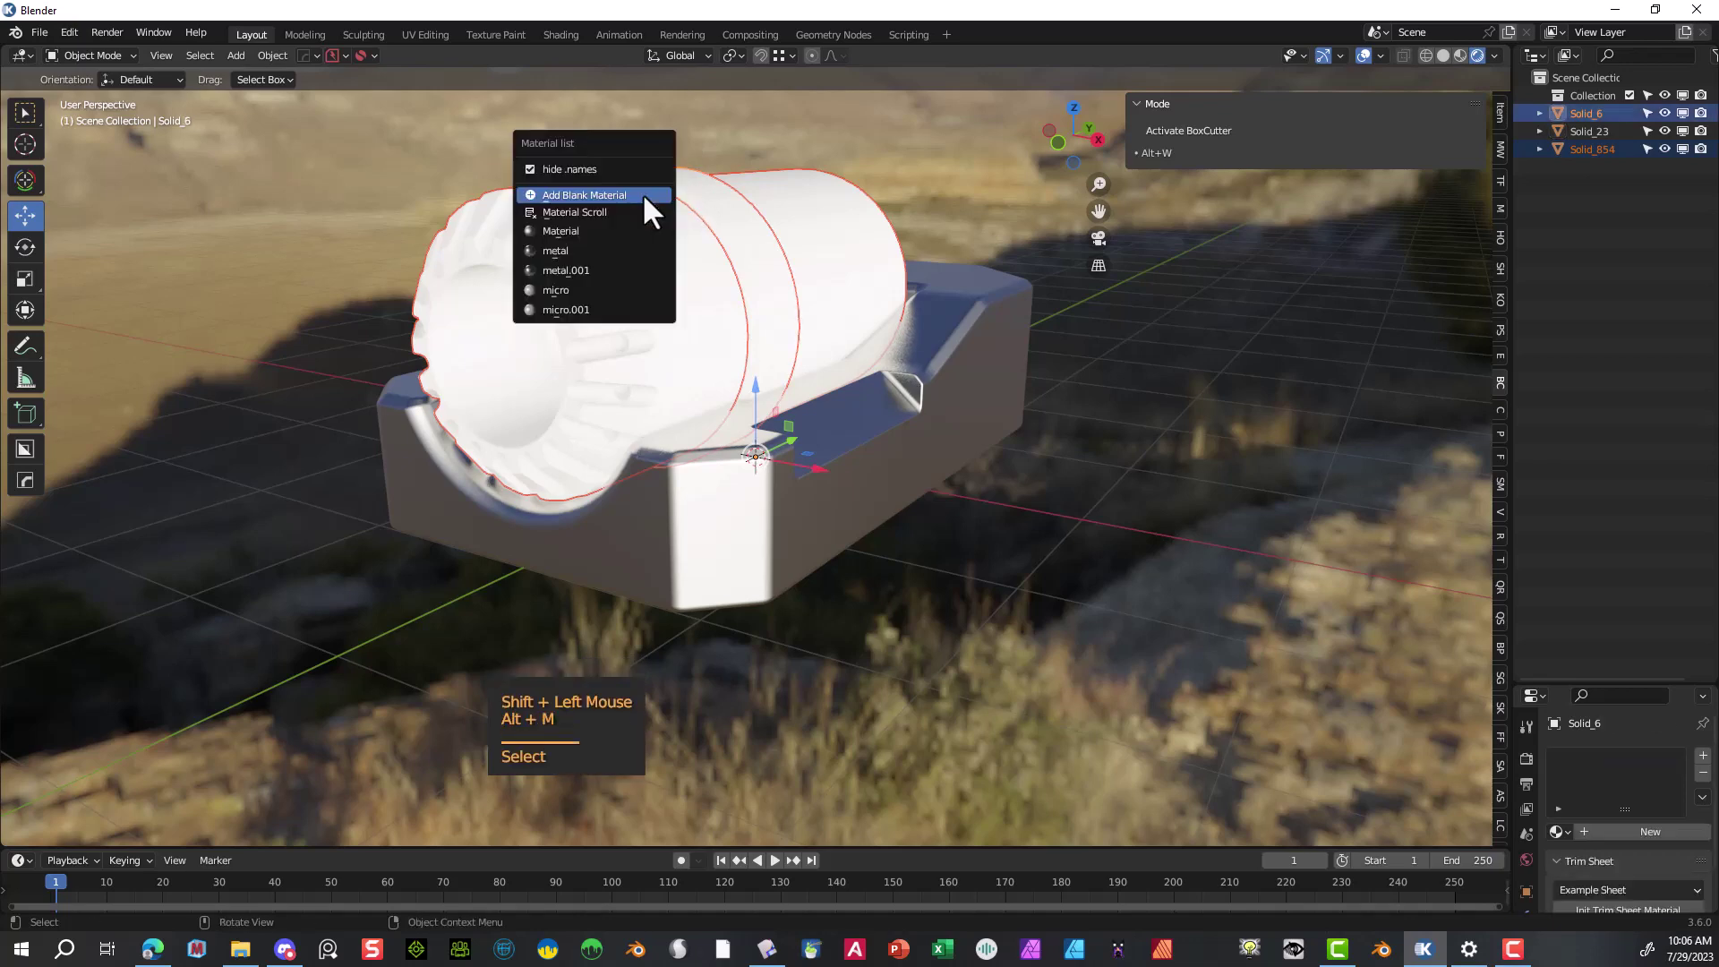
pyautogui.click(642, 192)
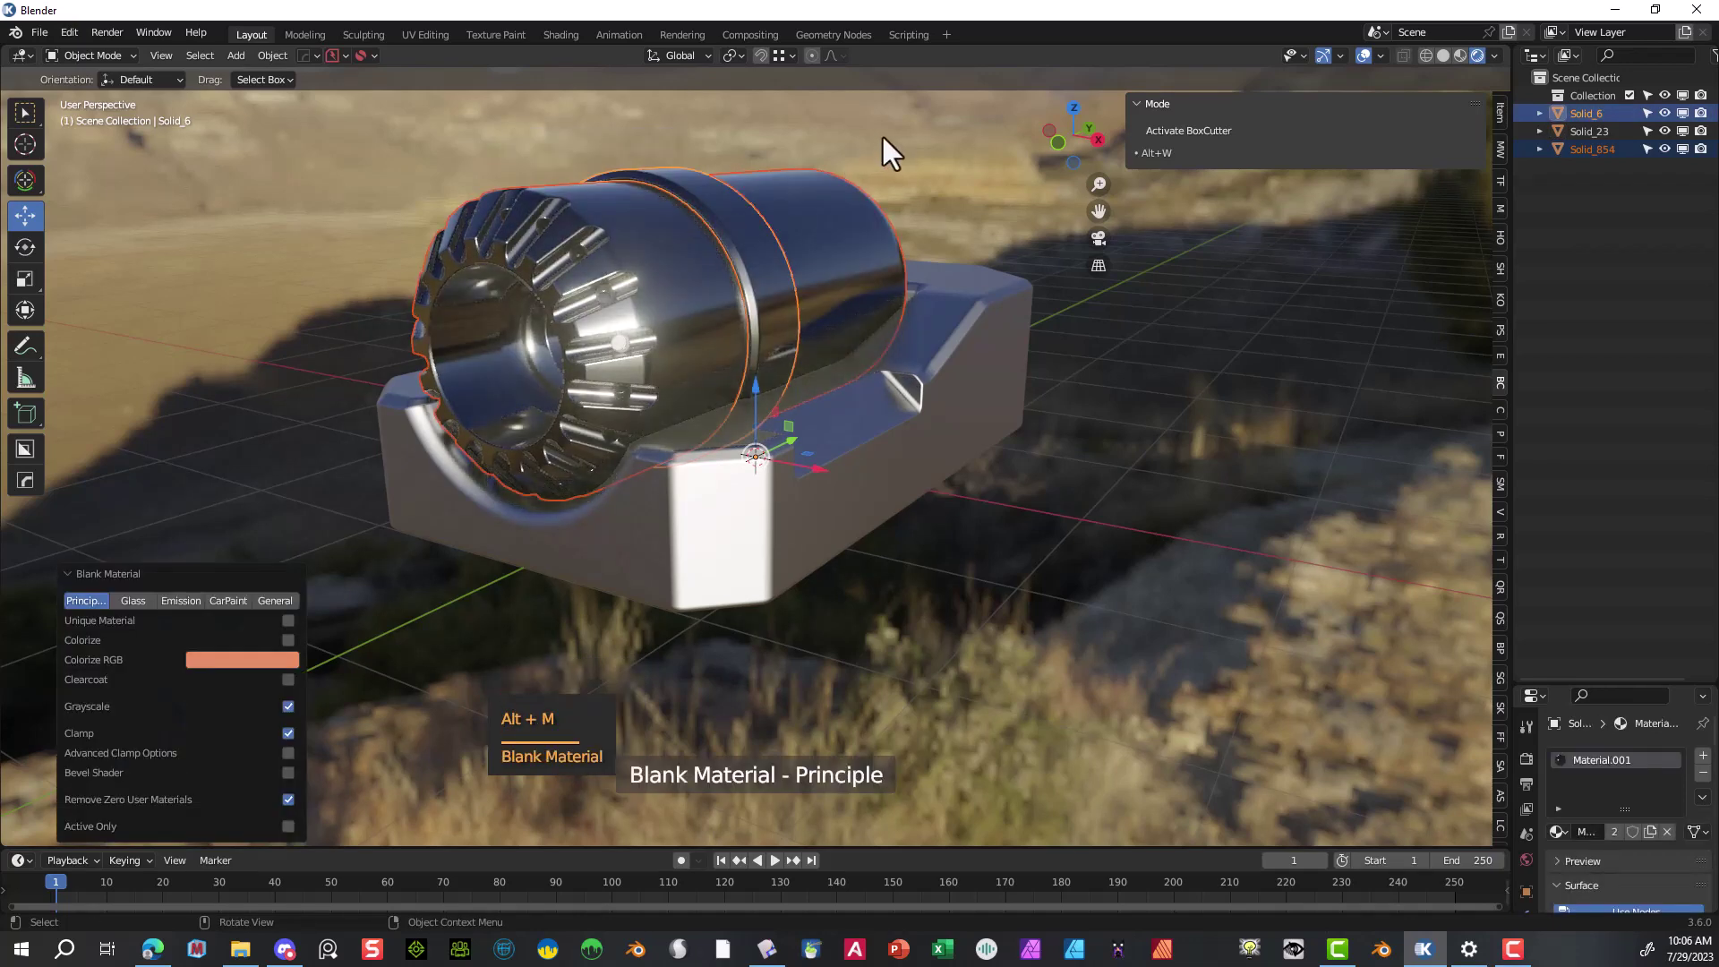
# - Give the ring around the cylinder its own Principled blank material, regenerating it until its color is a light grey
pyautogui.click(743, 198)
pyautogui.click(739, 202)
pyautogui.hotkey('alt', 'm')
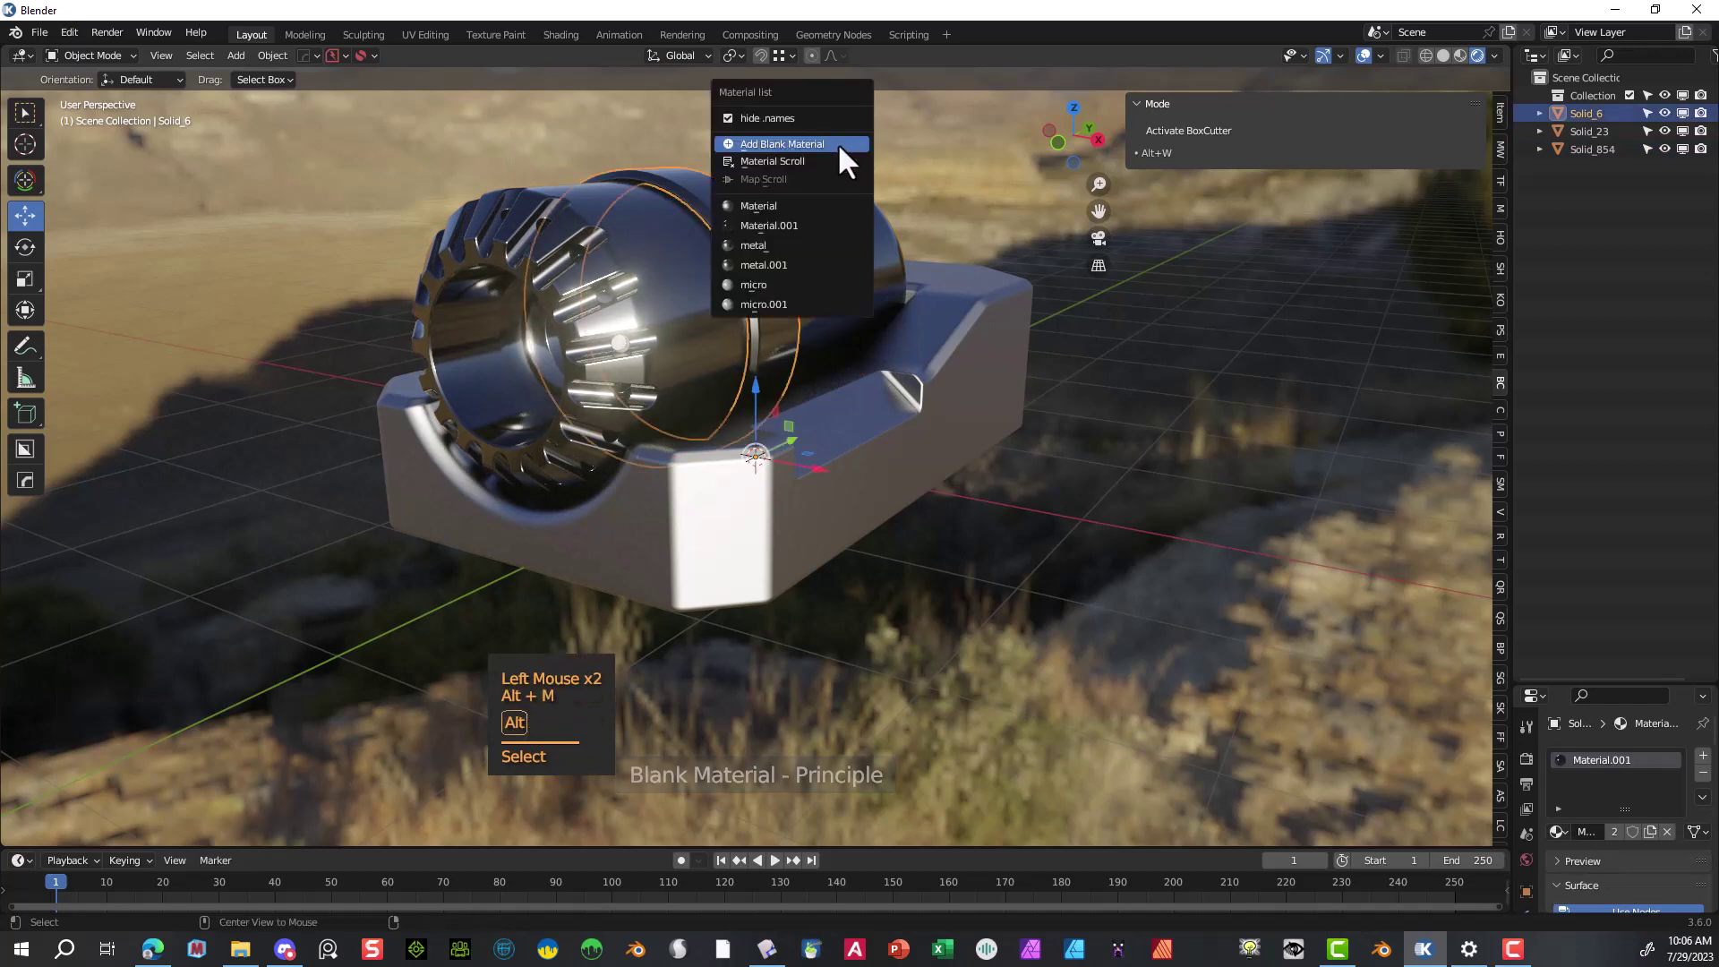
pyautogui.click(836, 143)
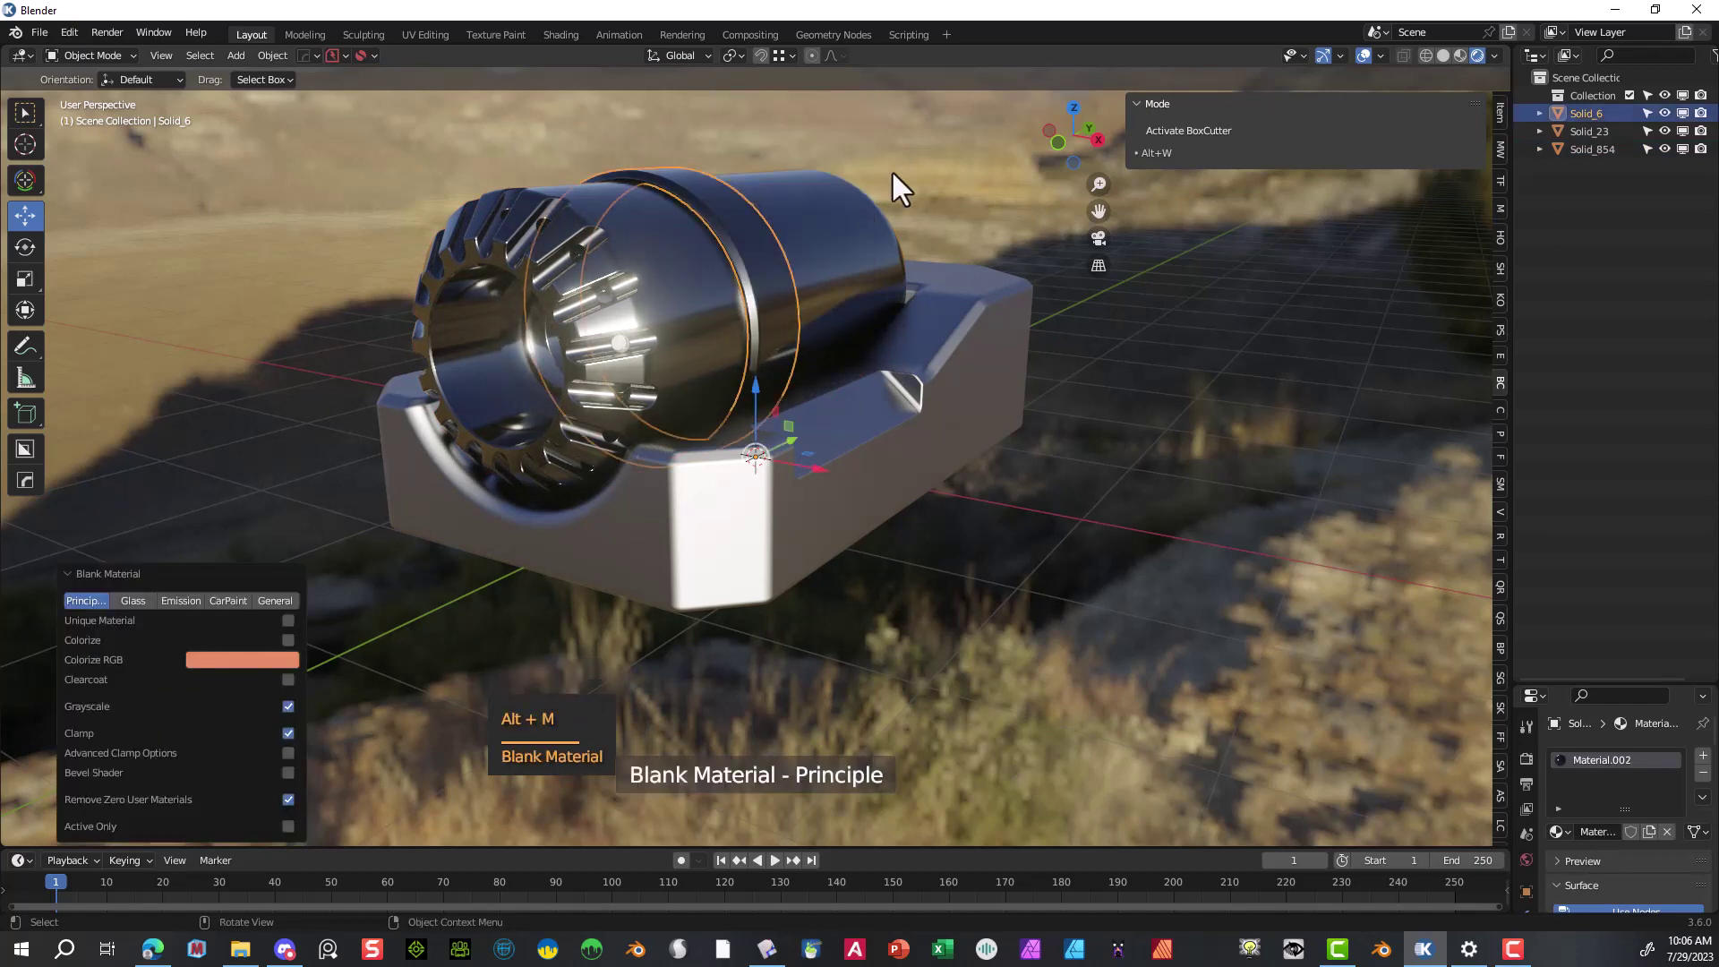
pyautogui.hotkey('alt', 'm')
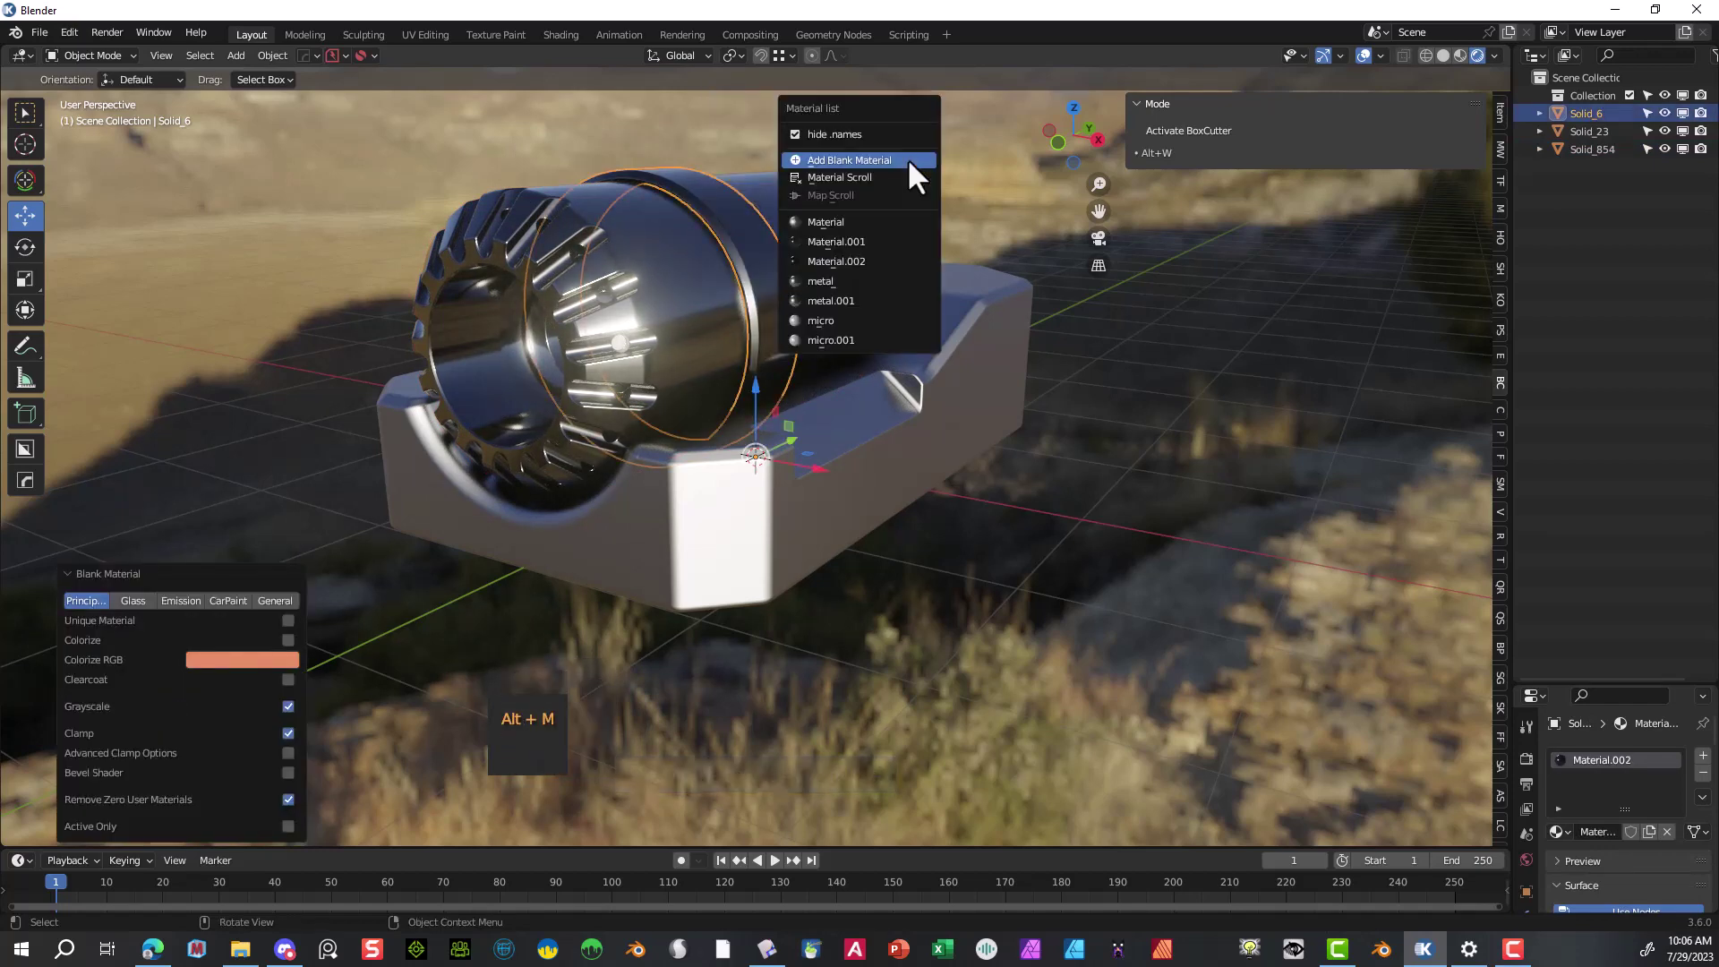
pyautogui.click(908, 160)
pyautogui.moveTo(922, 137); pyautogui.dragTo(889, 180, button='middle')
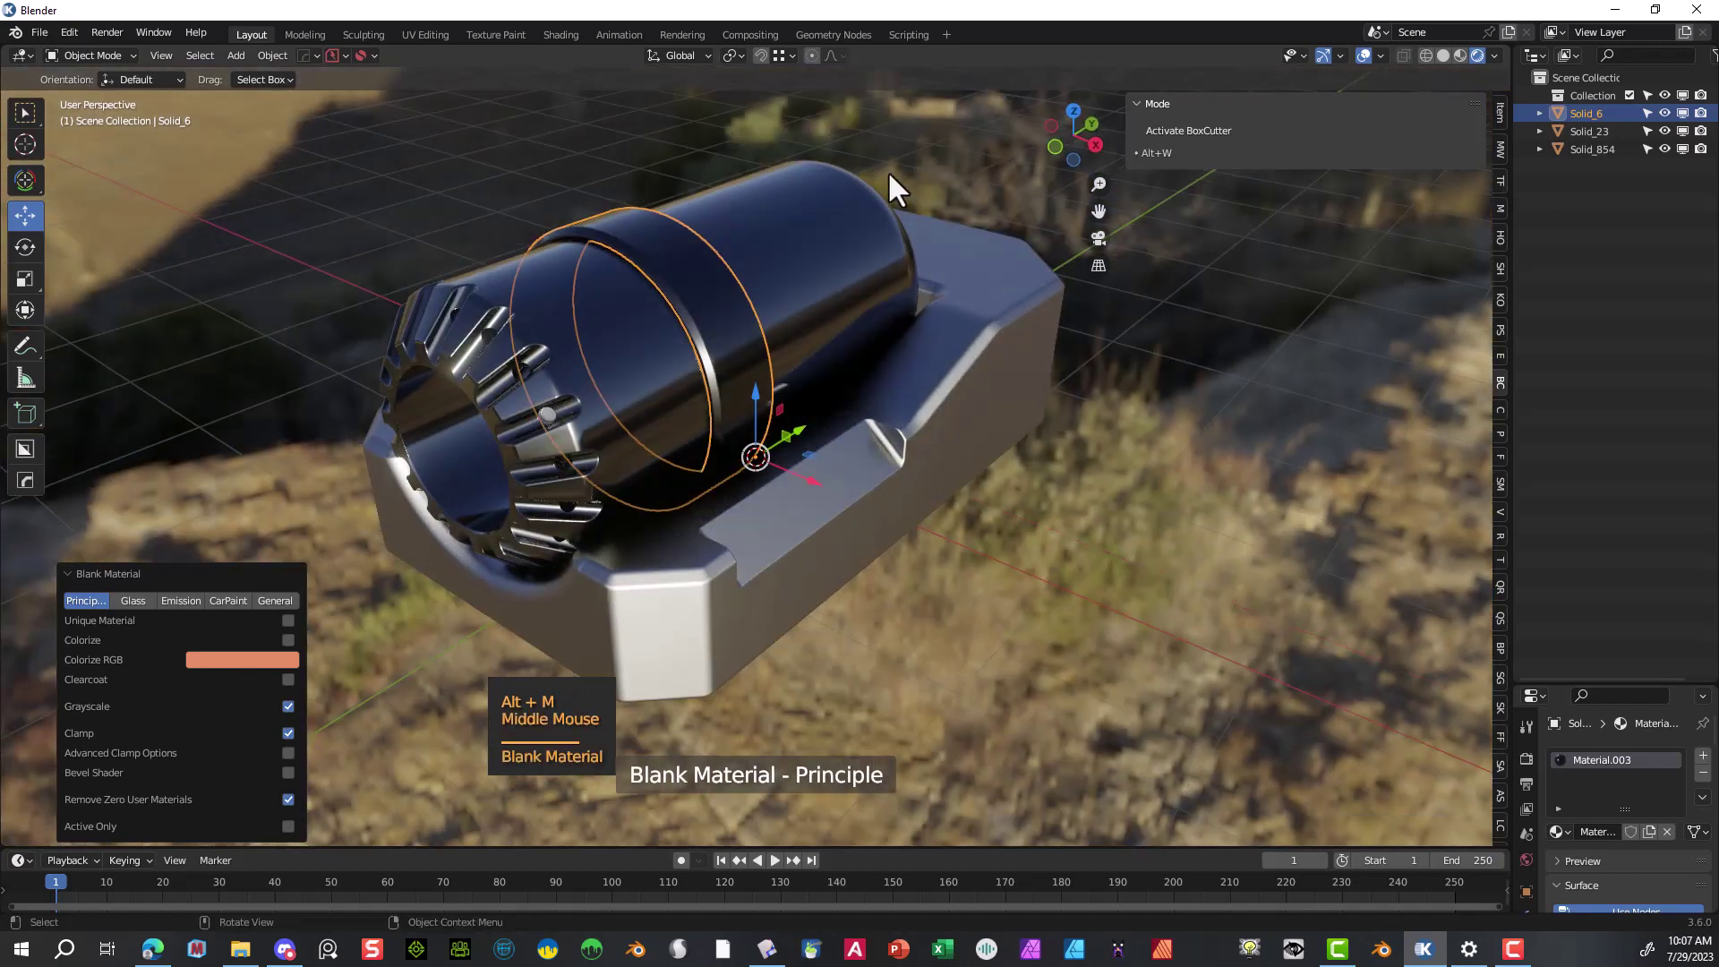
pyautogui.scroll(2, 687, 257)
pyautogui.click(705, 231)
pyautogui.hotkey('alt', 'm')
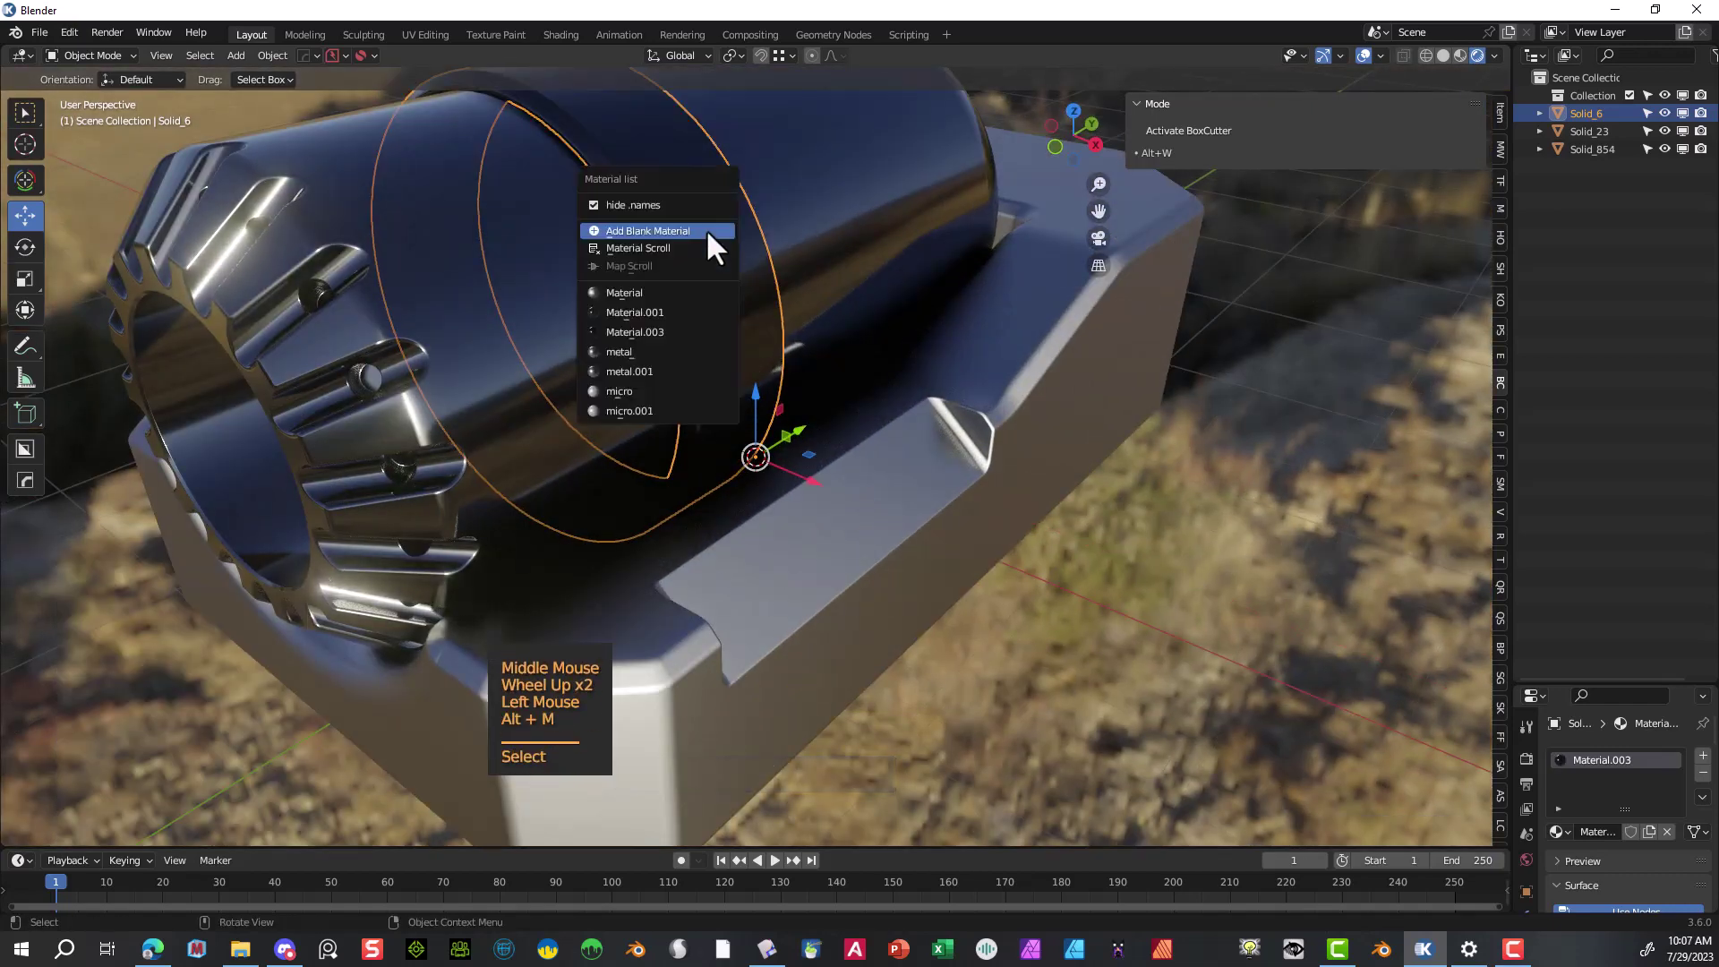
pyautogui.click(706, 235)
pyautogui.hotkey('alt', 'm')
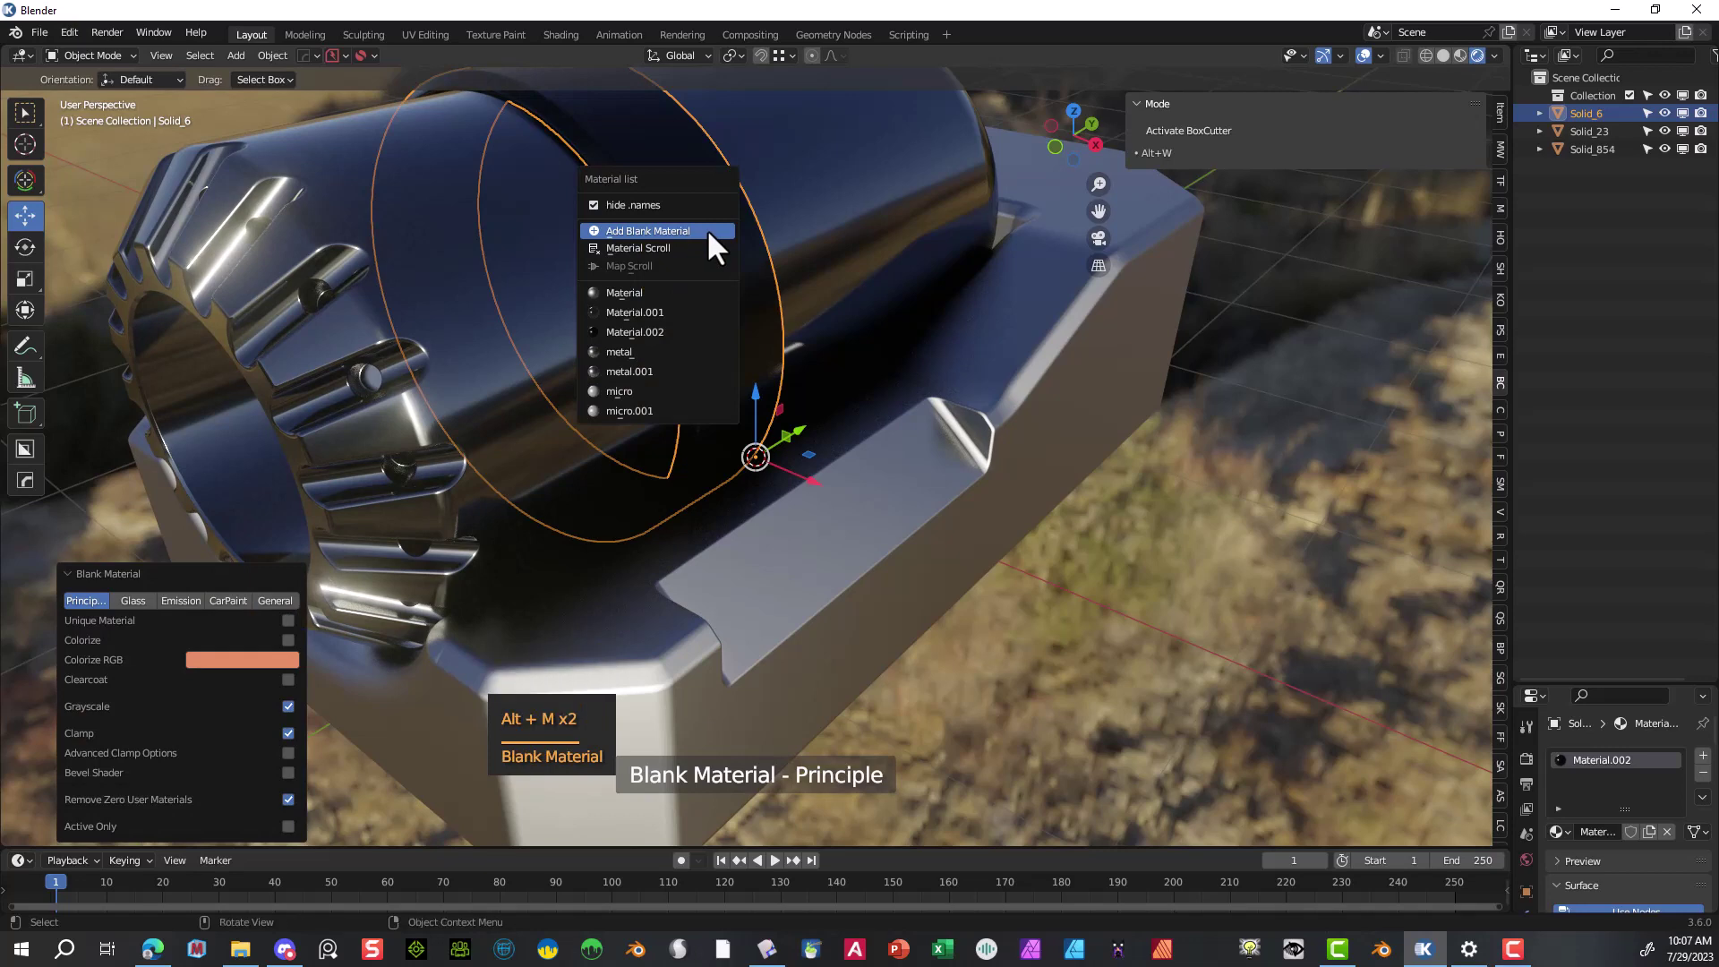
pyautogui.click(707, 231)
# - In the Shading workspace, raise the roughness of the slotted cylinder's material to about 0.4
pyautogui.click(506, 364)
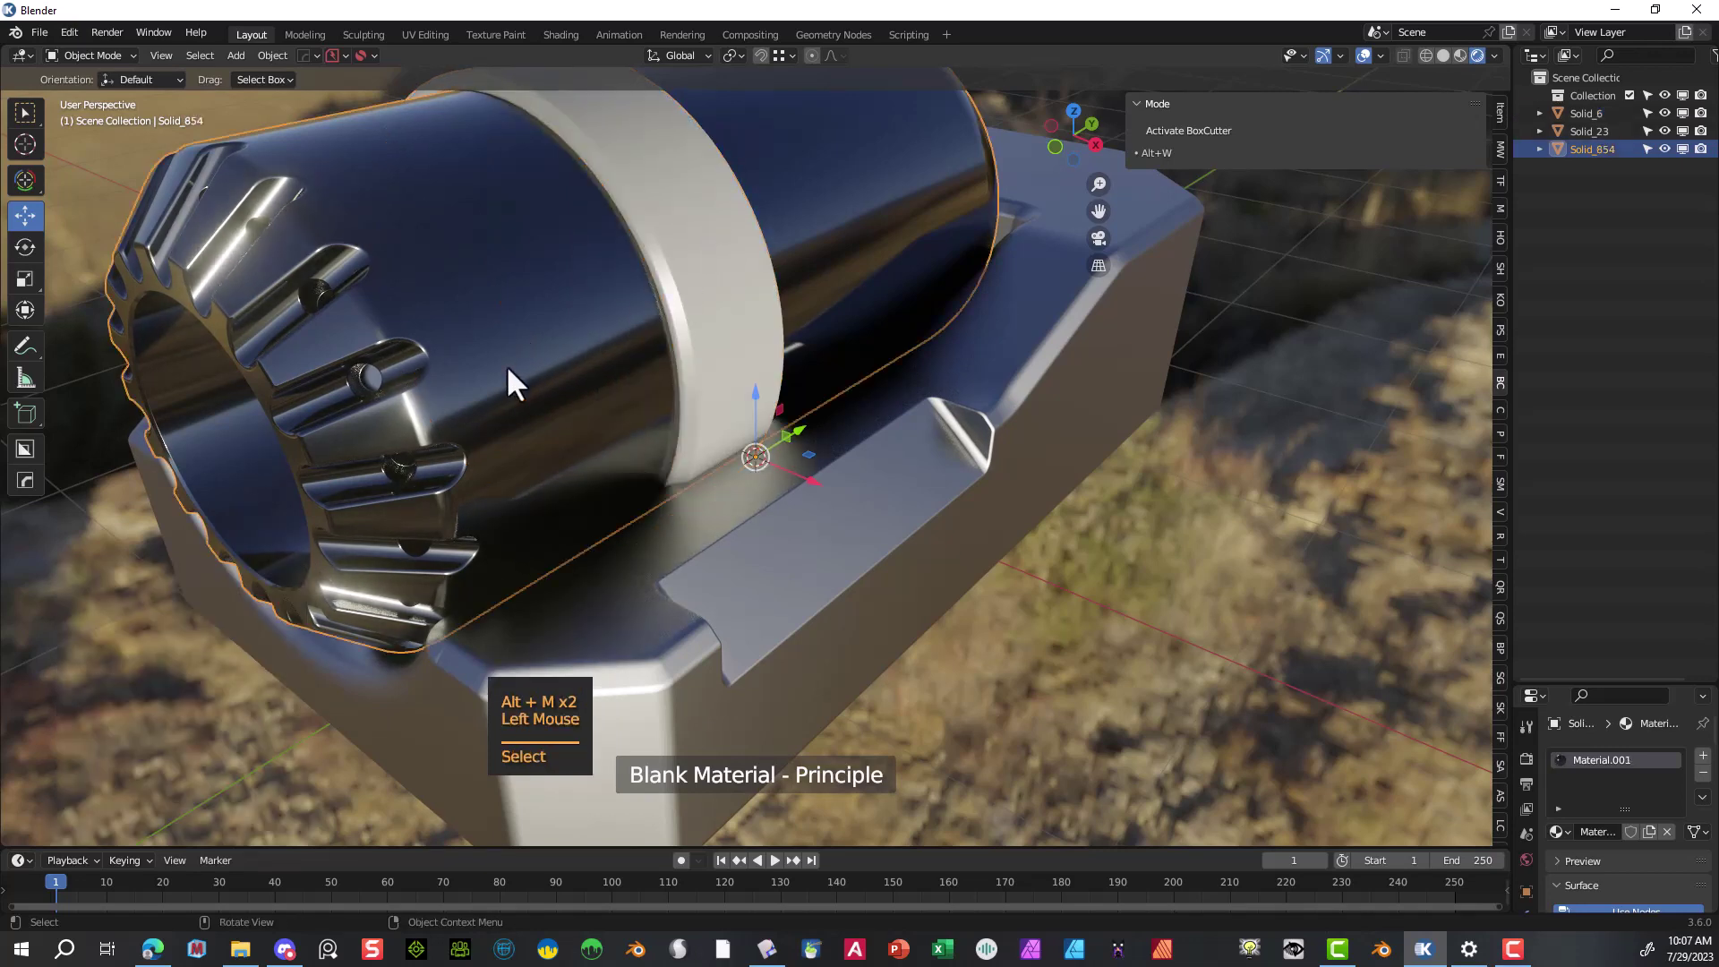
pyautogui.click(562, 35)
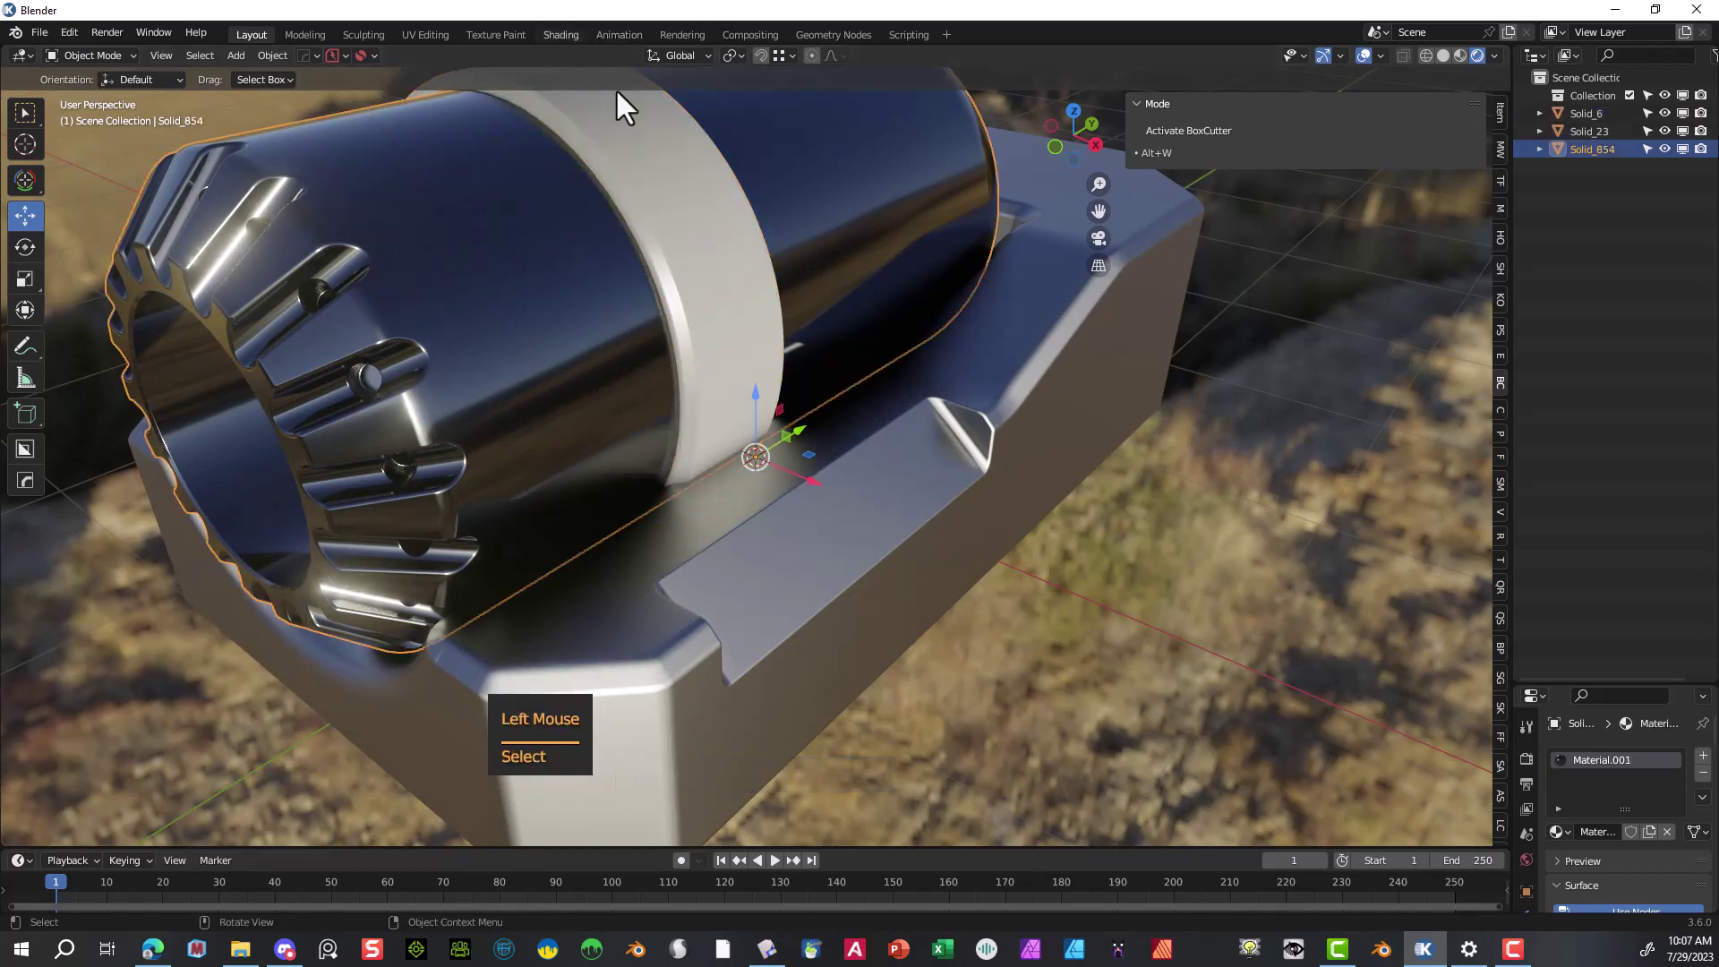
pyautogui.moveTo(743, 766); pyautogui.dragTo(786, 766)
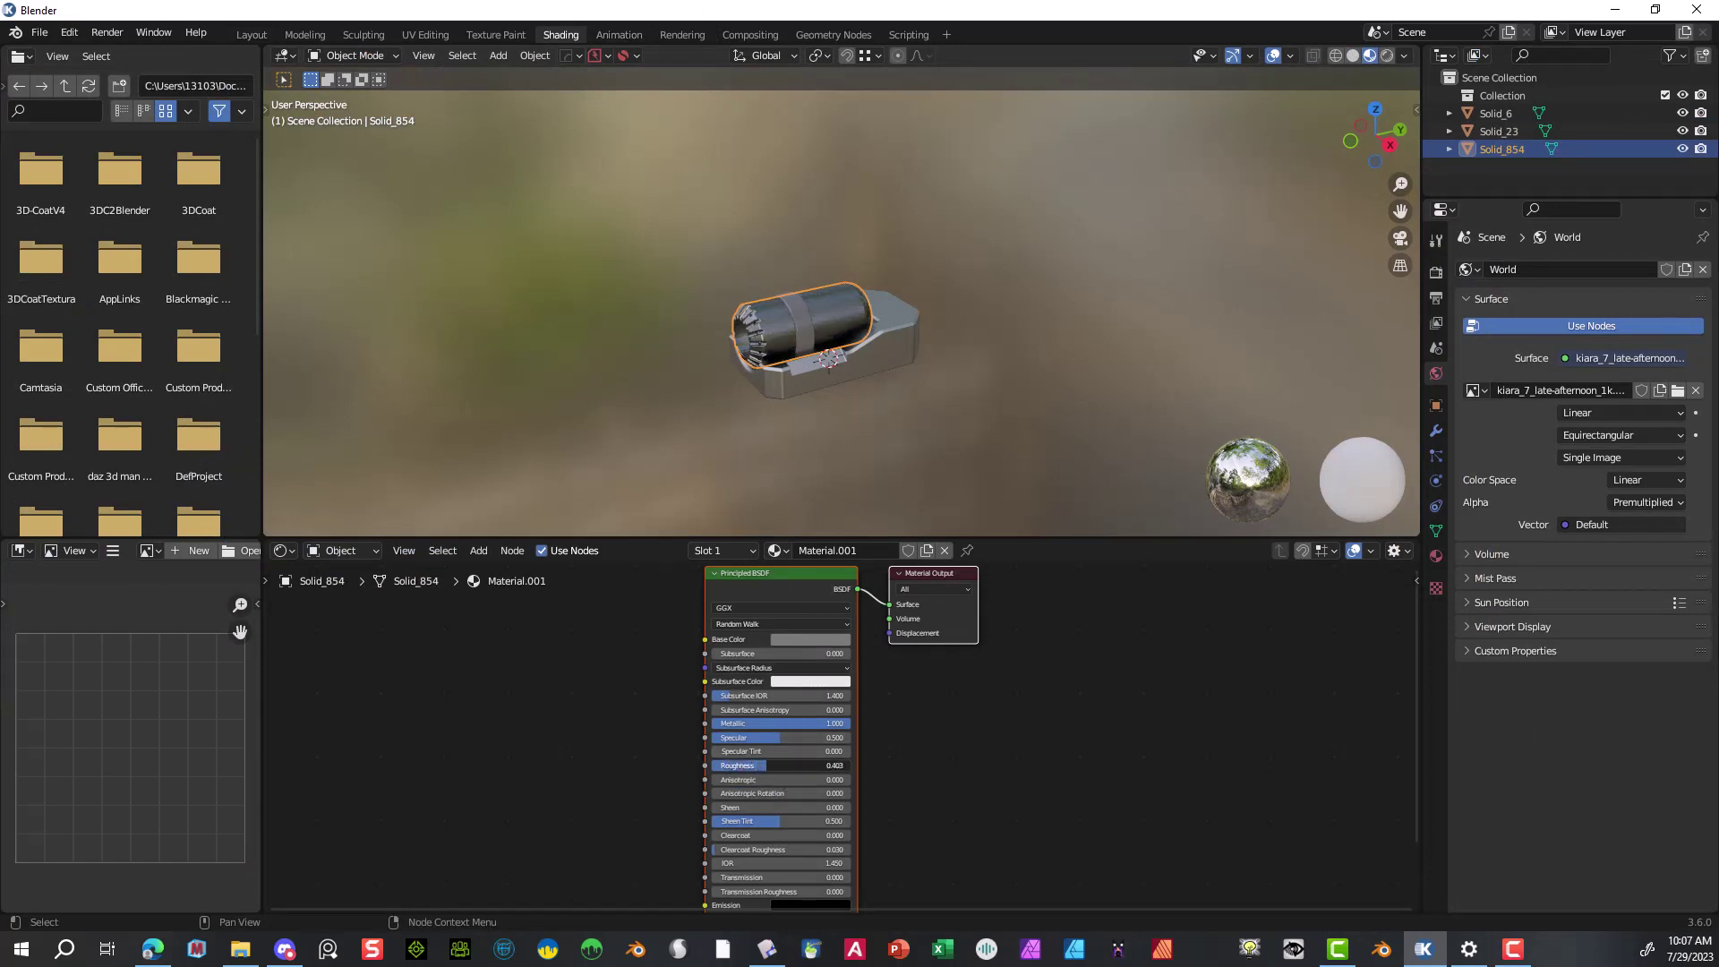
pyautogui.scroll(3, 987, 246)
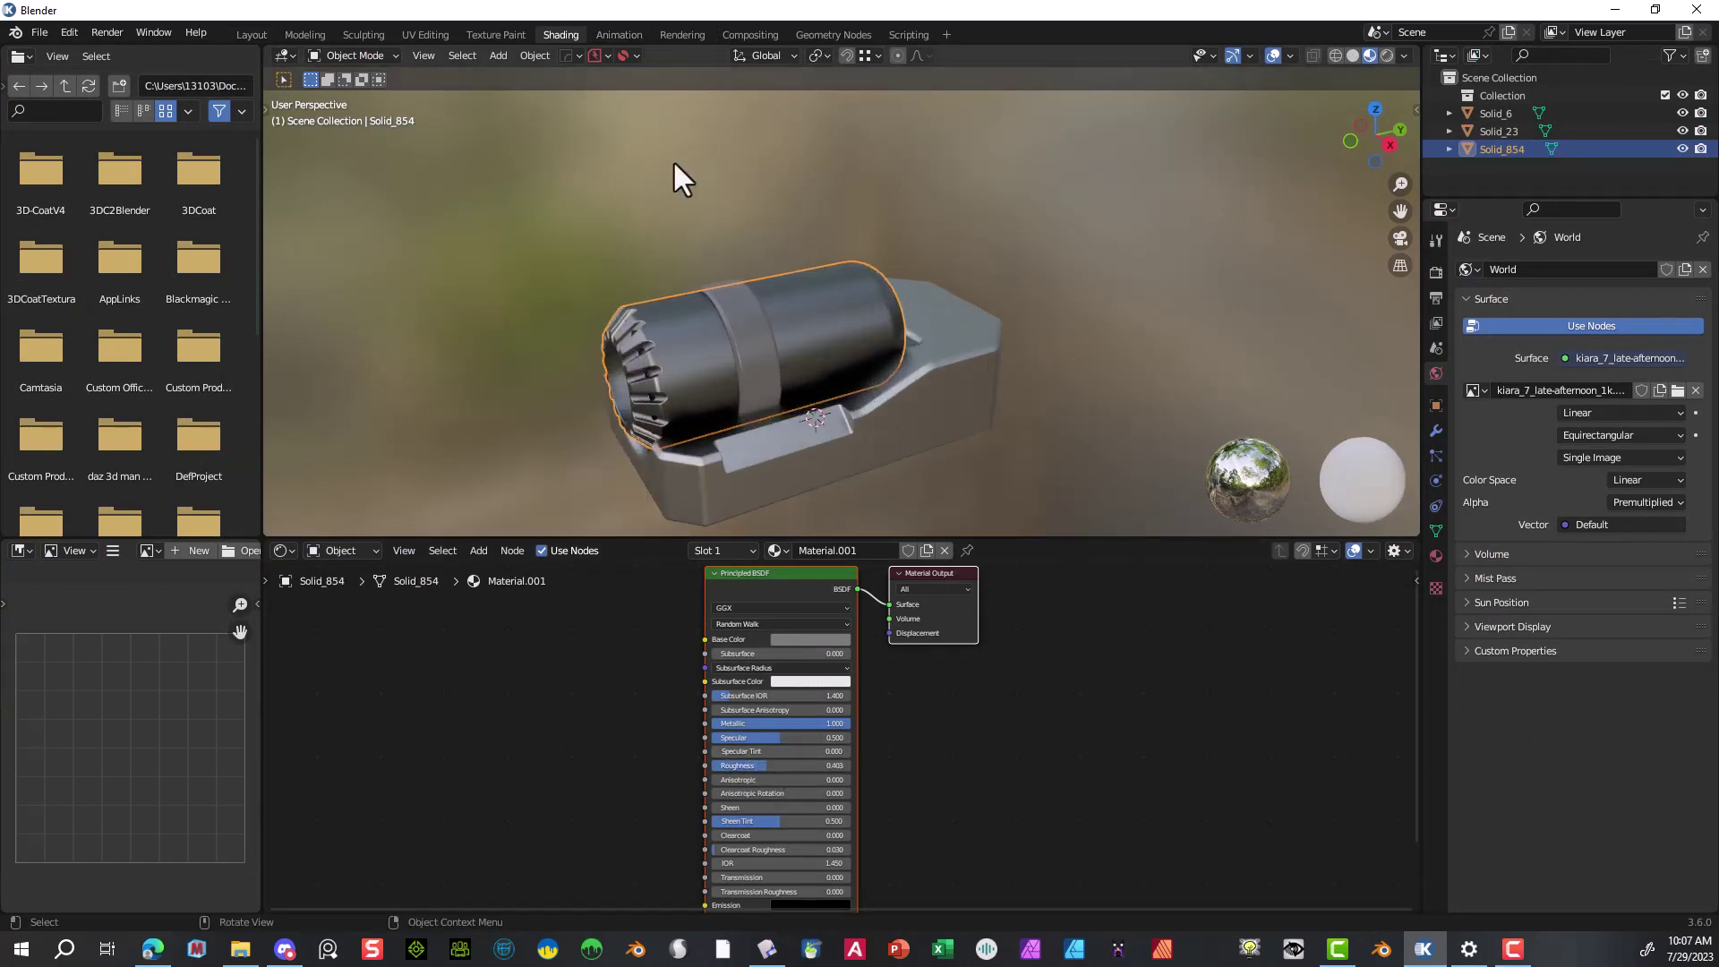
# - Return to the Layout workspace, enlarge the Properties editor upward, and display the render properties
pyautogui.click(257, 34)
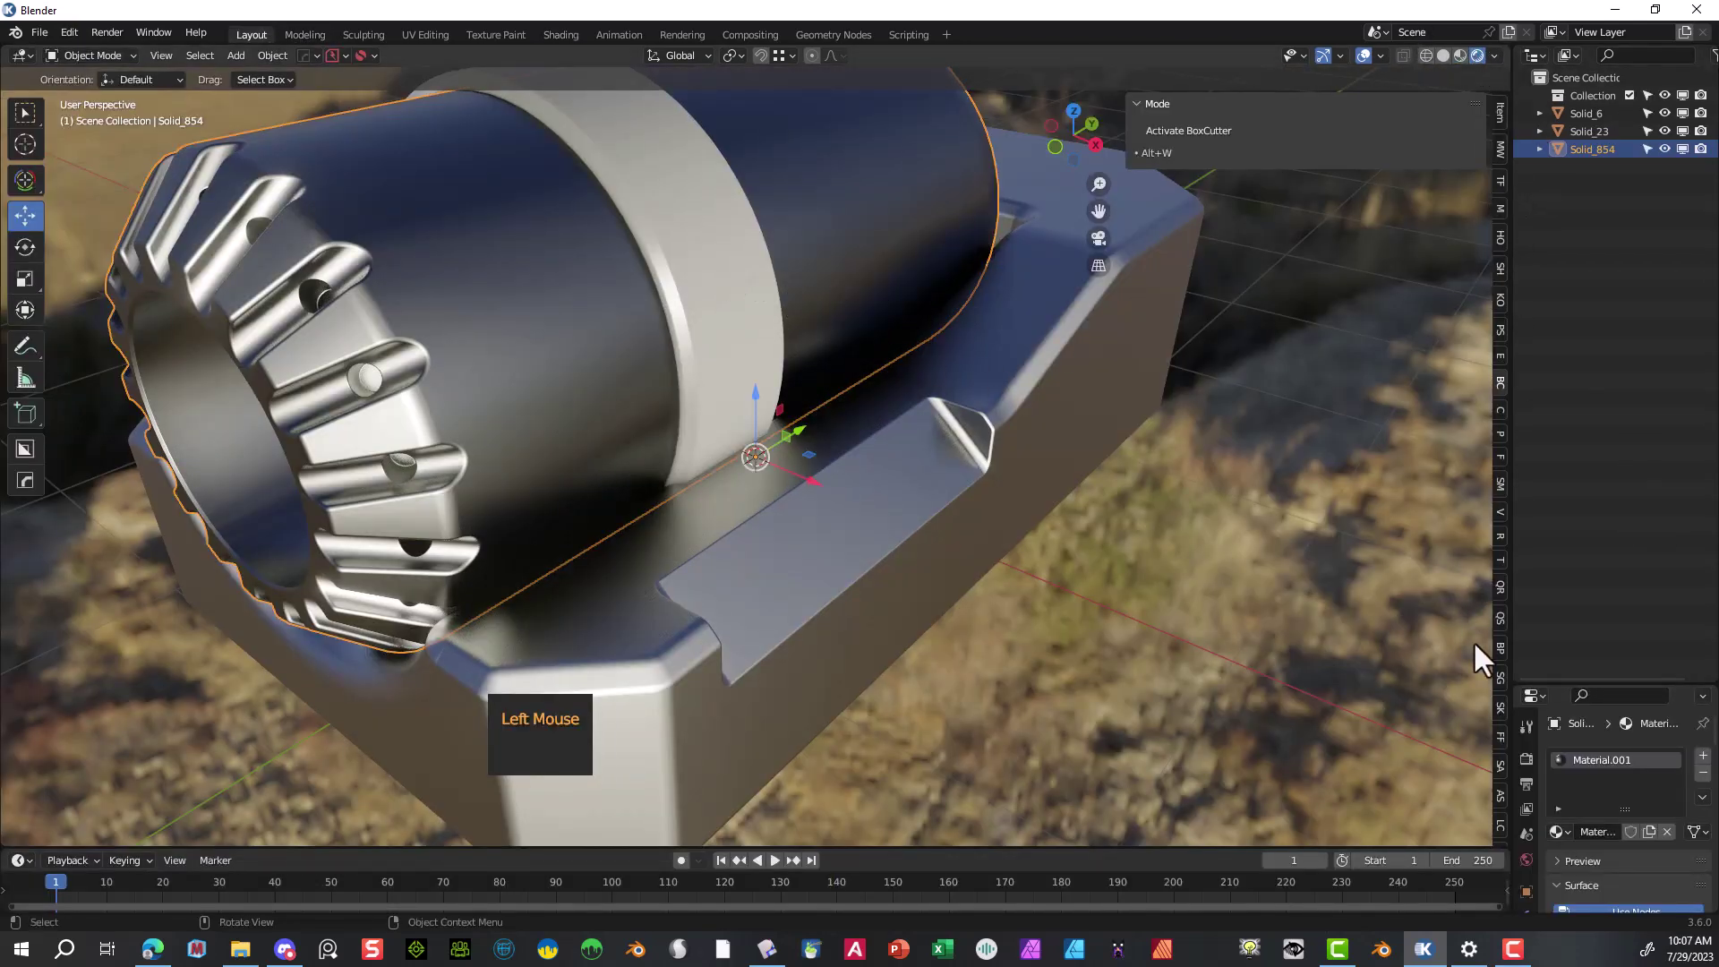
pyautogui.moveTo(1571, 678); pyautogui.dragTo(1608, 356)
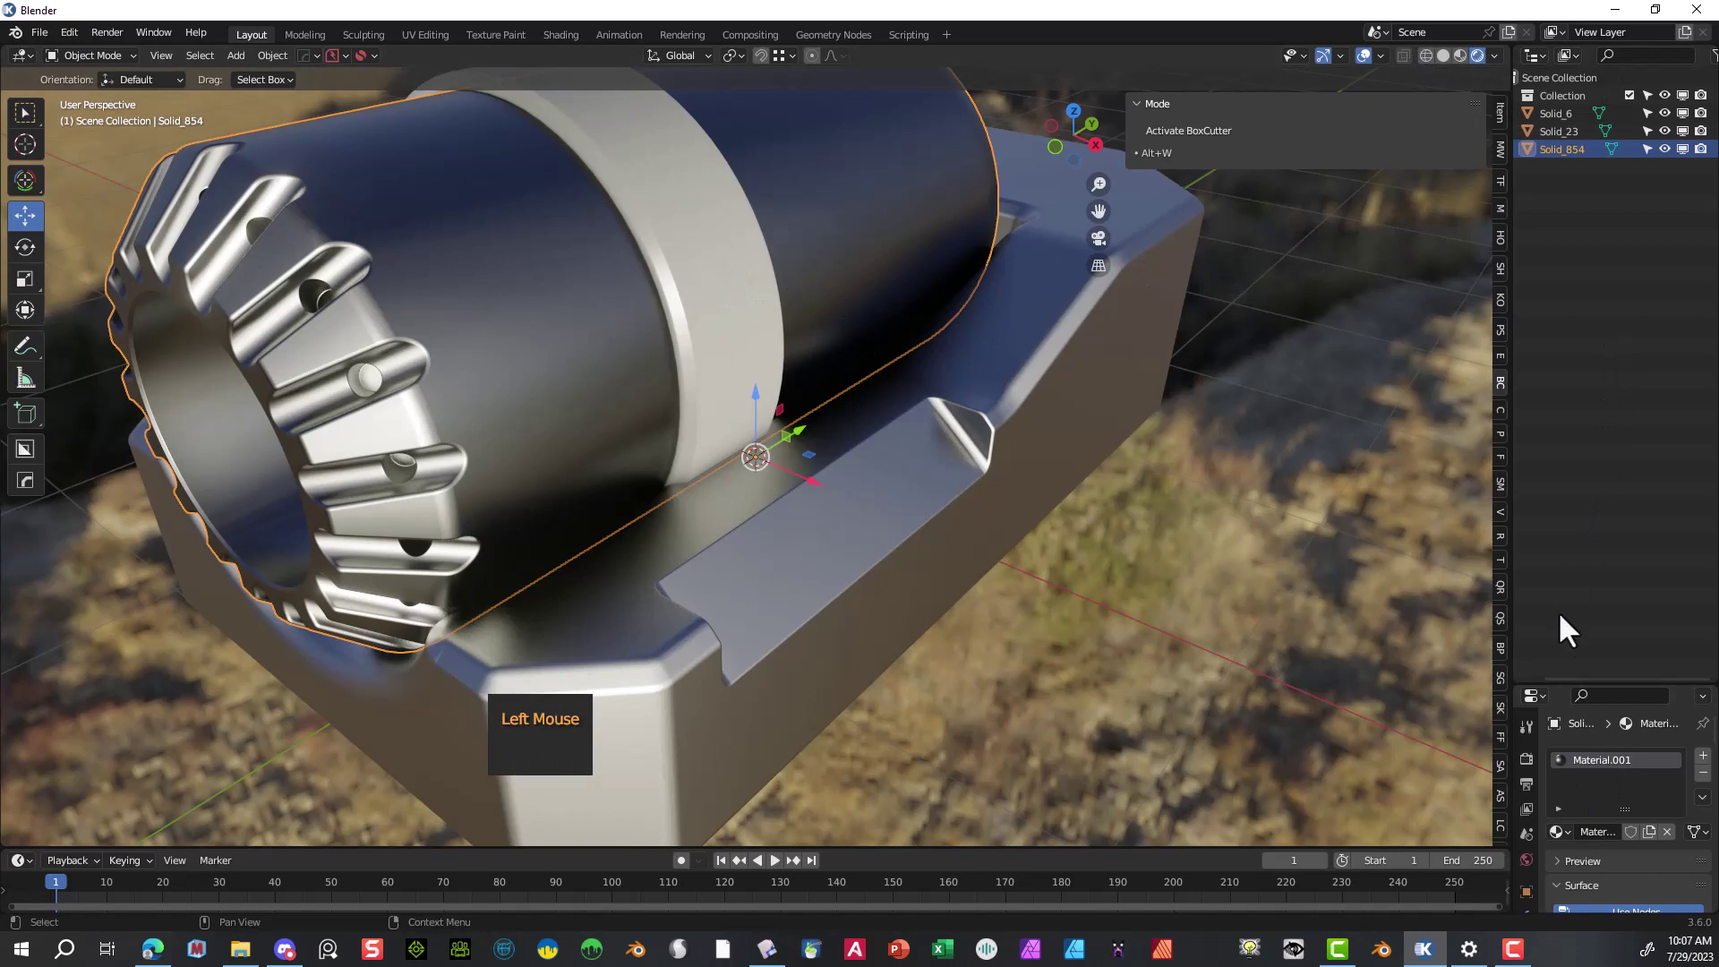
pyautogui.click(1561, 680)
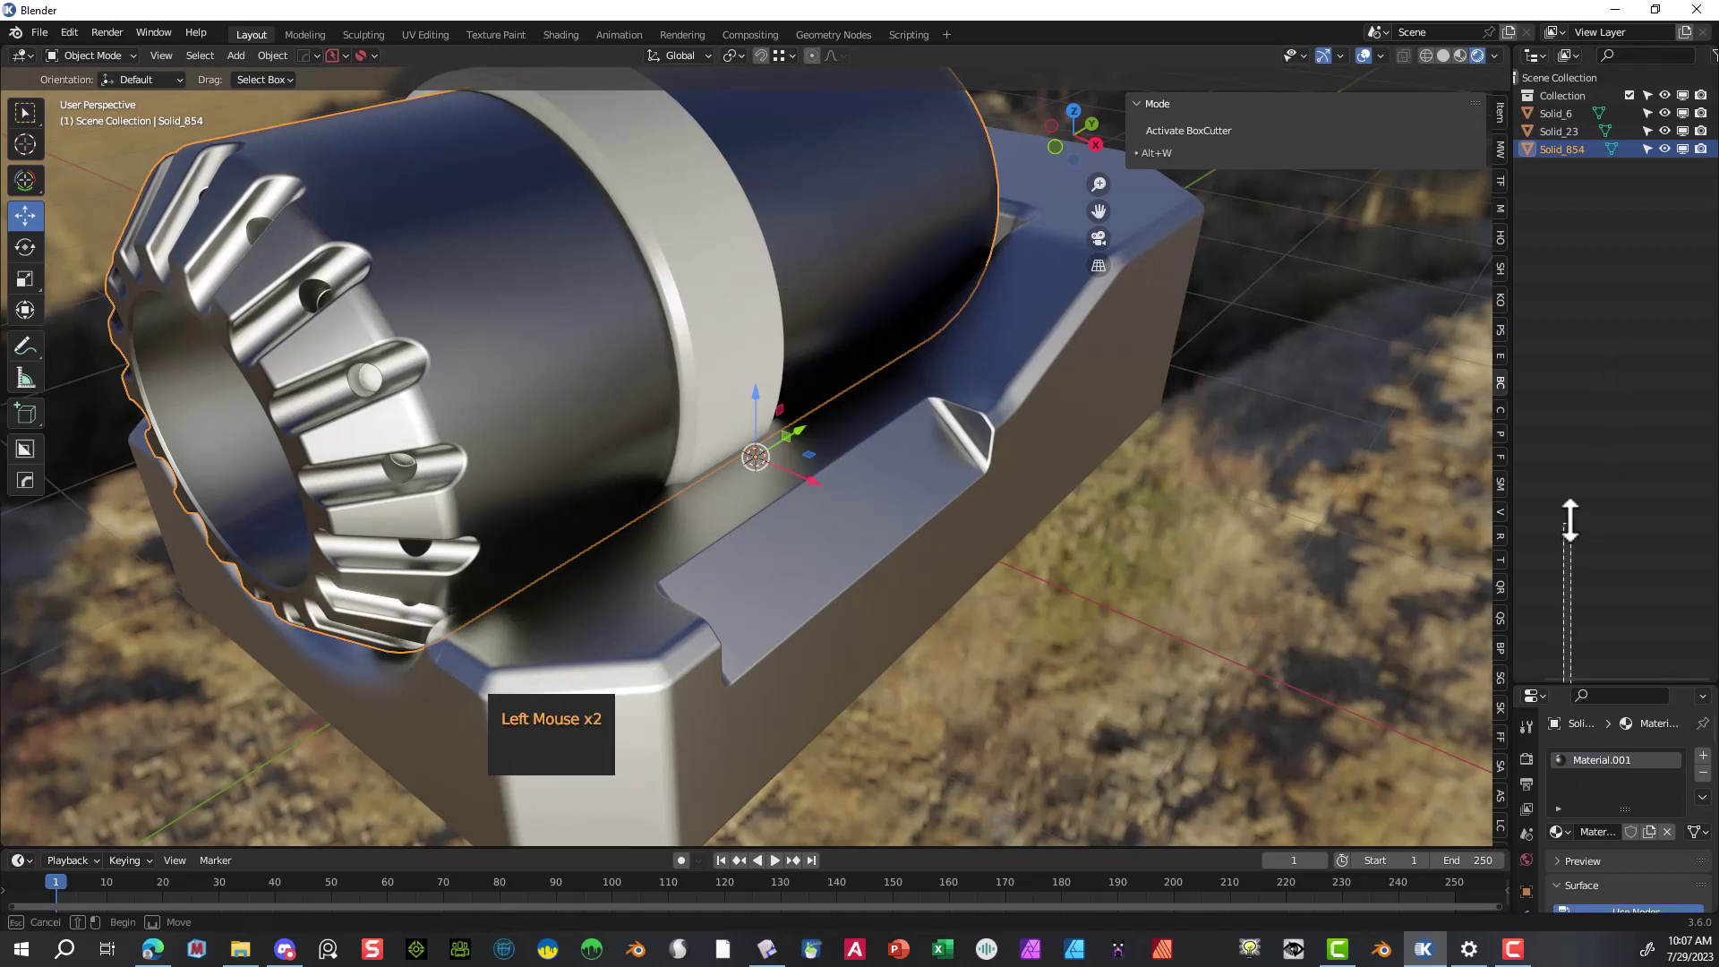
pyautogui.click(1558, 684)
pyautogui.moveTo(1557, 684); pyautogui.dragTo(1558, 333)
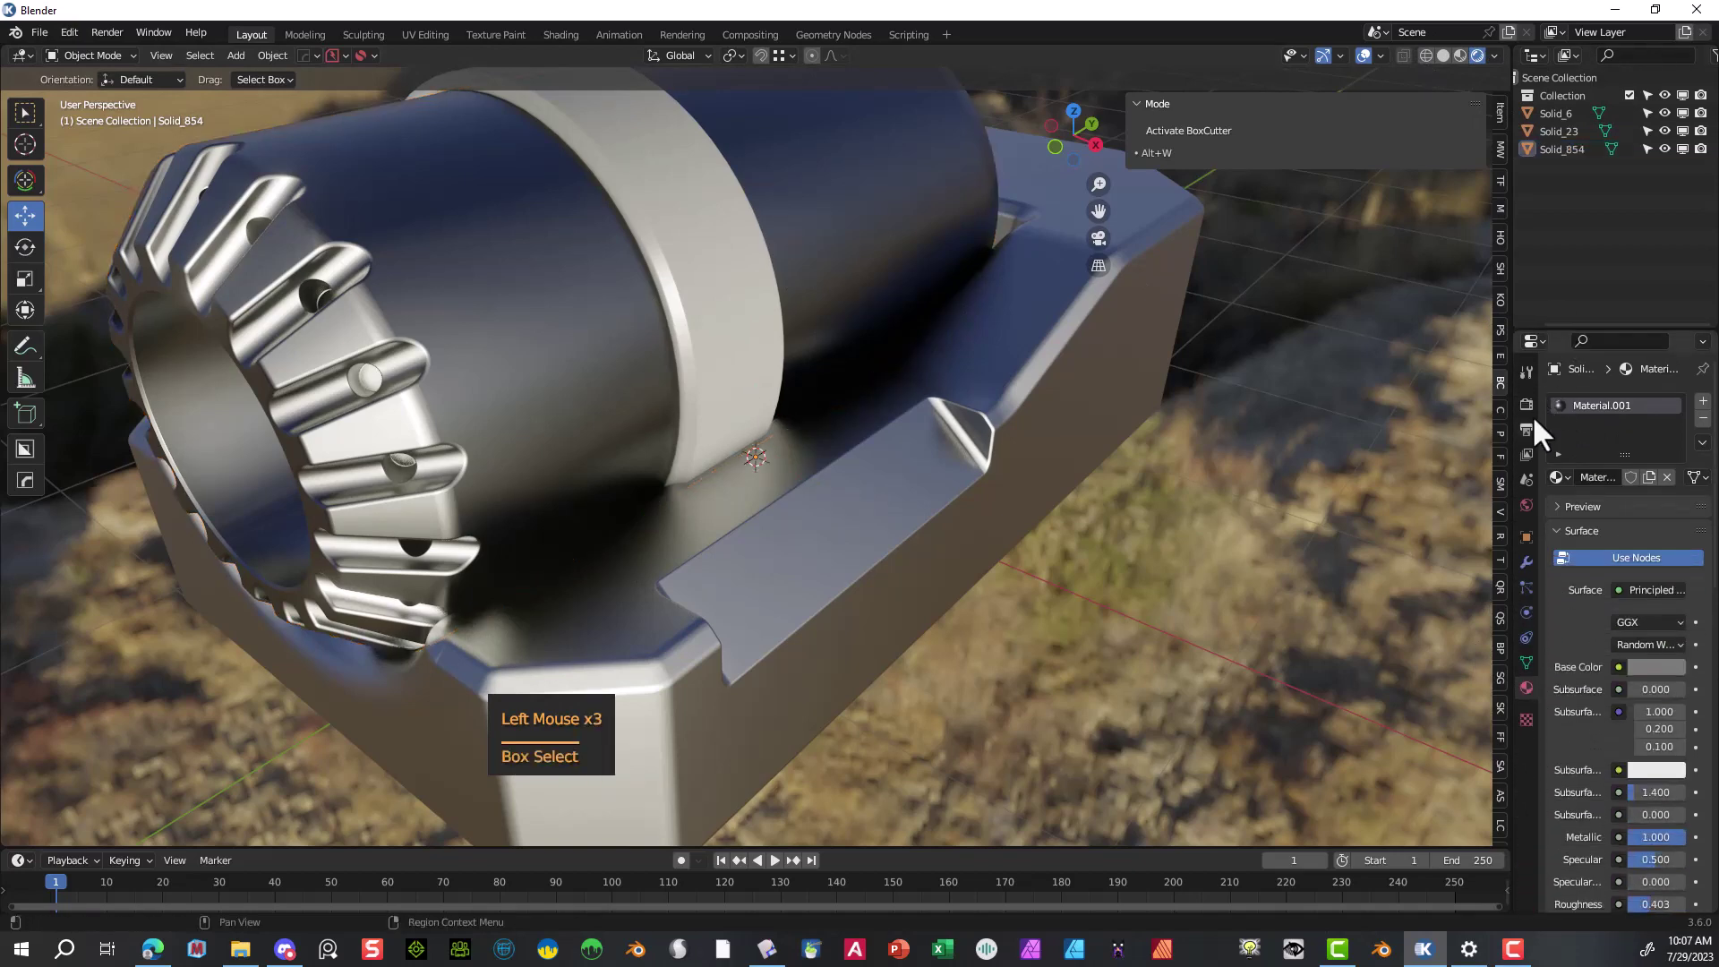
pyautogui.click(1527, 401)
pyautogui.click(1667, 399)
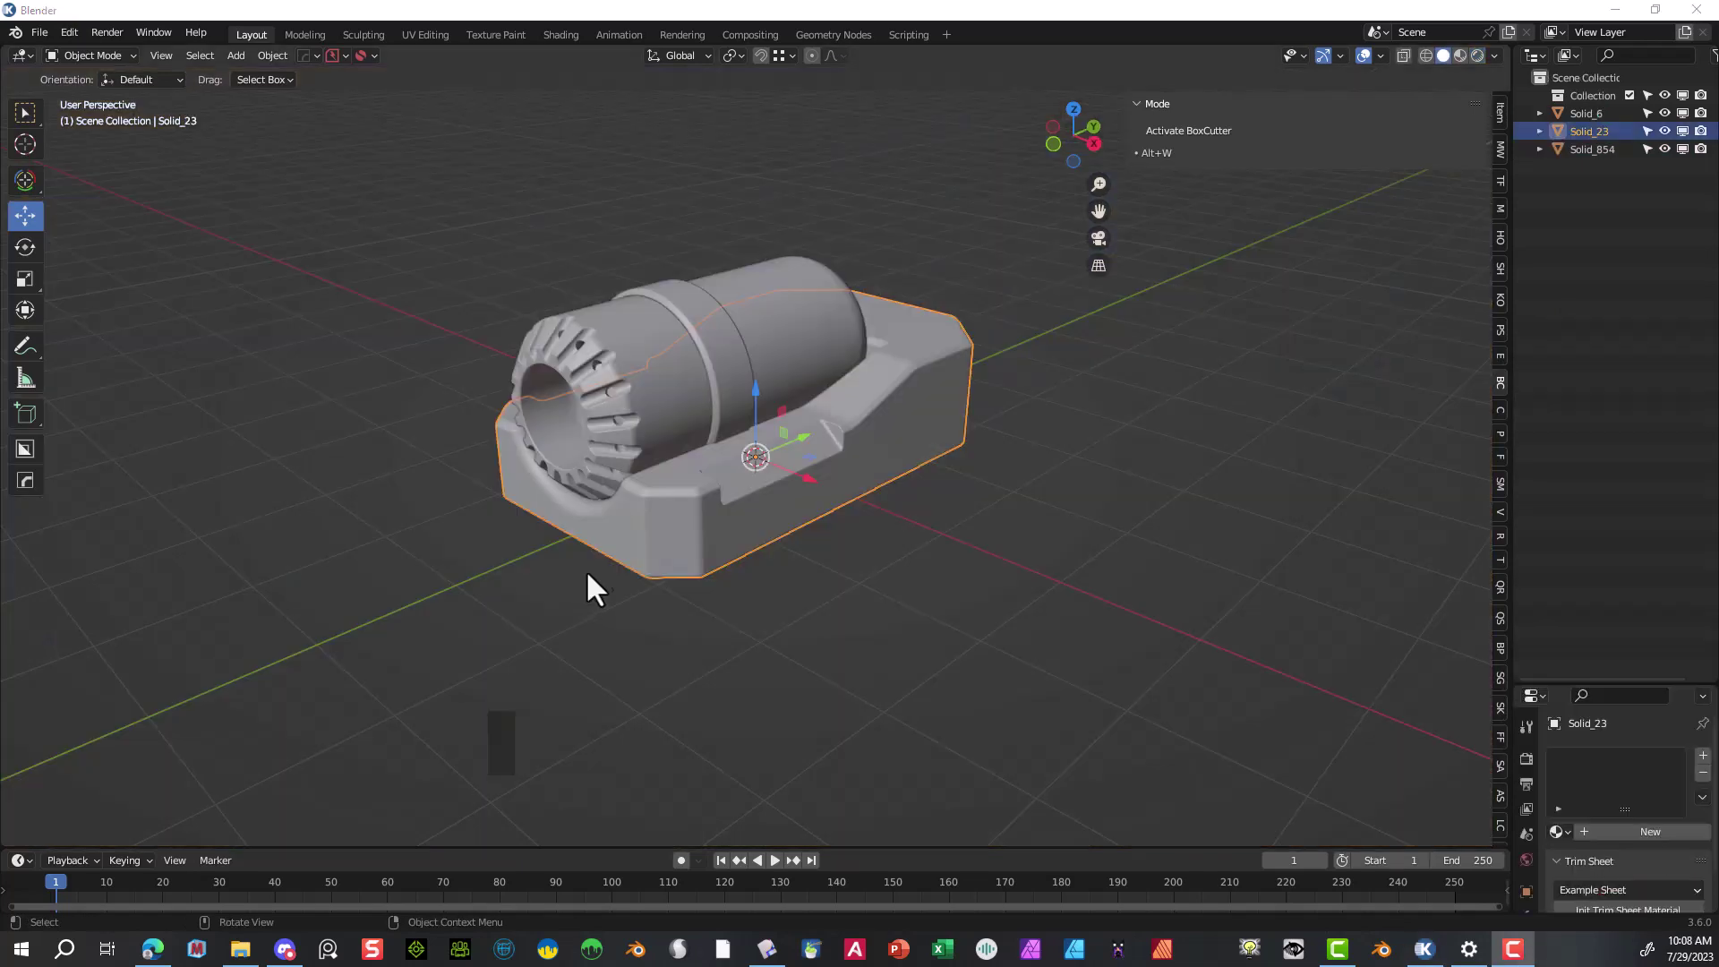
# - Put the base mesh without materials into Edit Mode and examine the topology around its front corner
pyautogui.scroll(3, 808, 519)
pyautogui.click(633, 544)
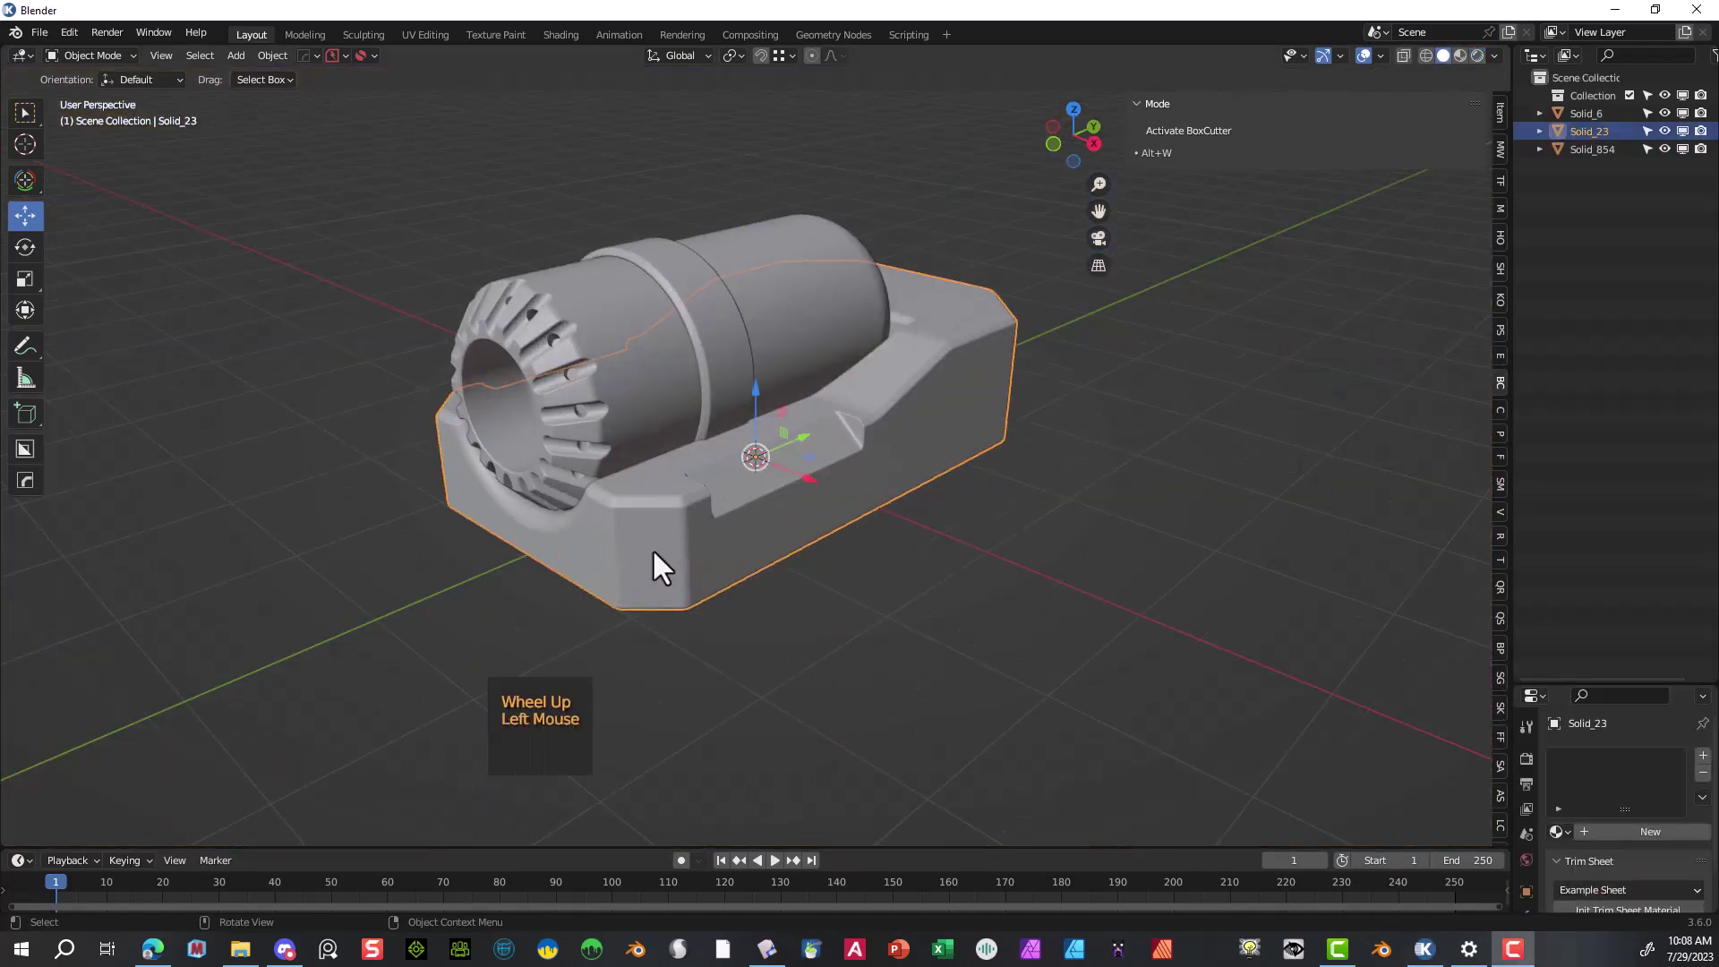
pyautogui.moveTo(835, 540)
pyautogui.mouseDown(button='middle')
pyautogui.moveTo(1004, 526)
pyautogui.moveTo(857, 540)
pyautogui.mouseUp(button='middle')
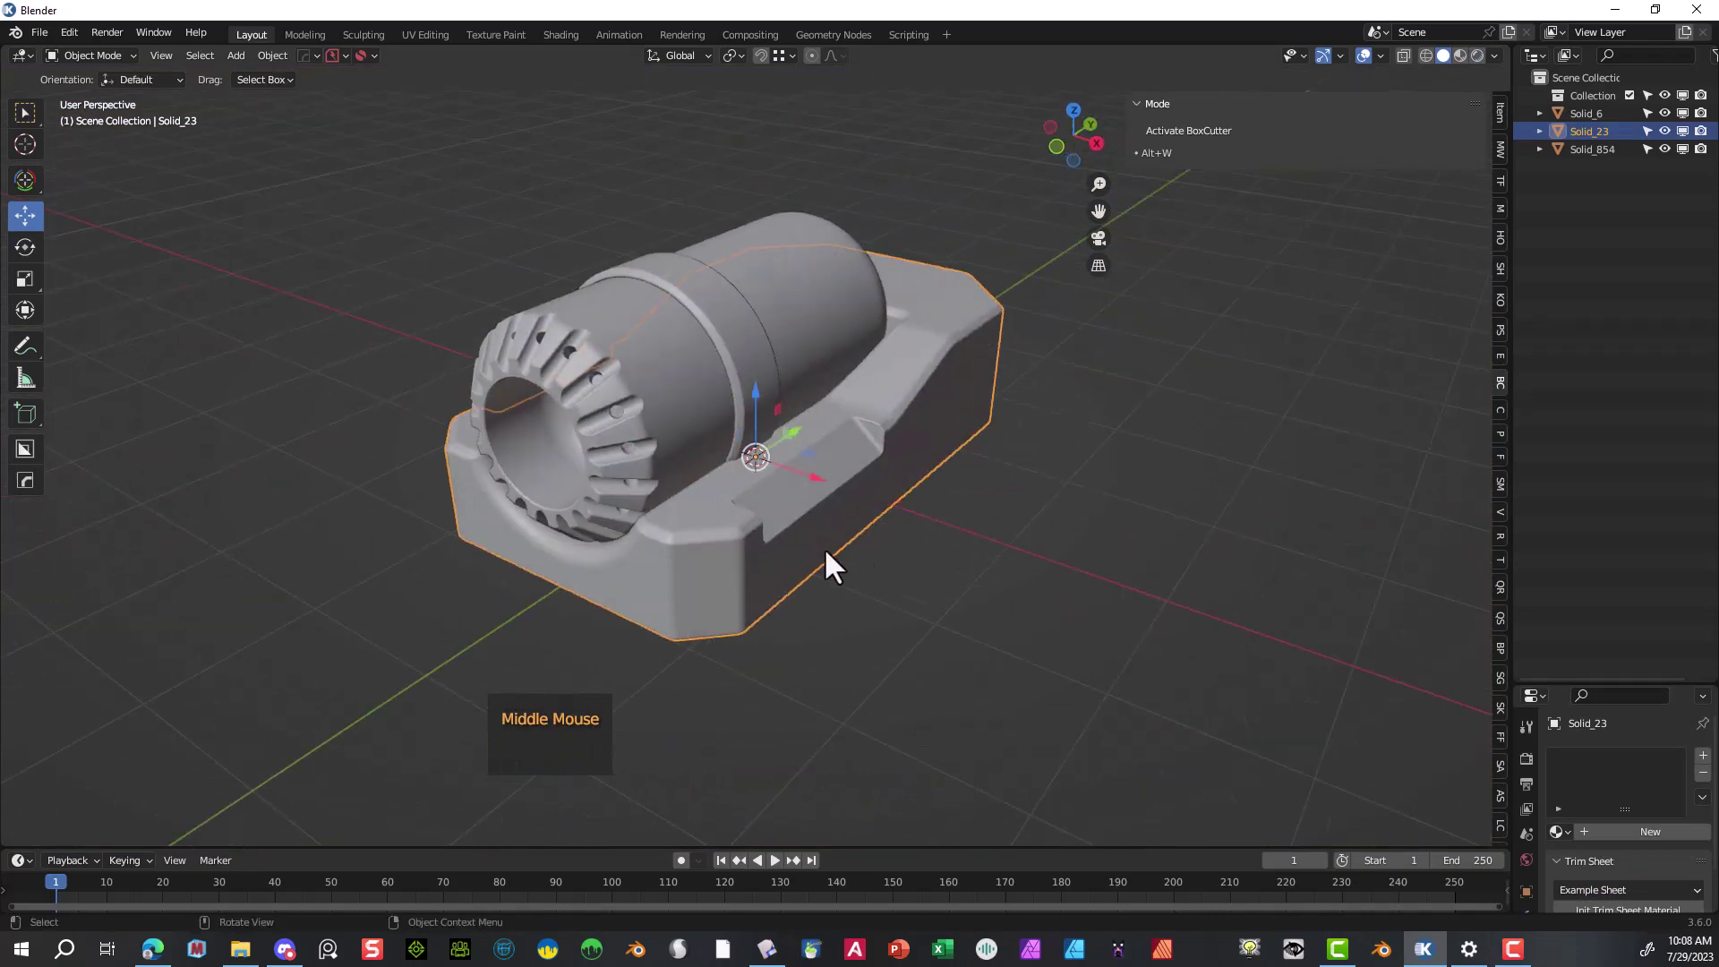
pyautogui.scroll(4, 824, 546)
pyautogui.scroll(-1, 824, 546)
pyautogui.moveTo(1094, 185); pyautogui.dragTo(1096, 230)
pyautogui.moveTo(1065, 505); pyautogui.dragTo(1069, 518, button='middle')
pyautogui.scroll(1, 1069, 518)
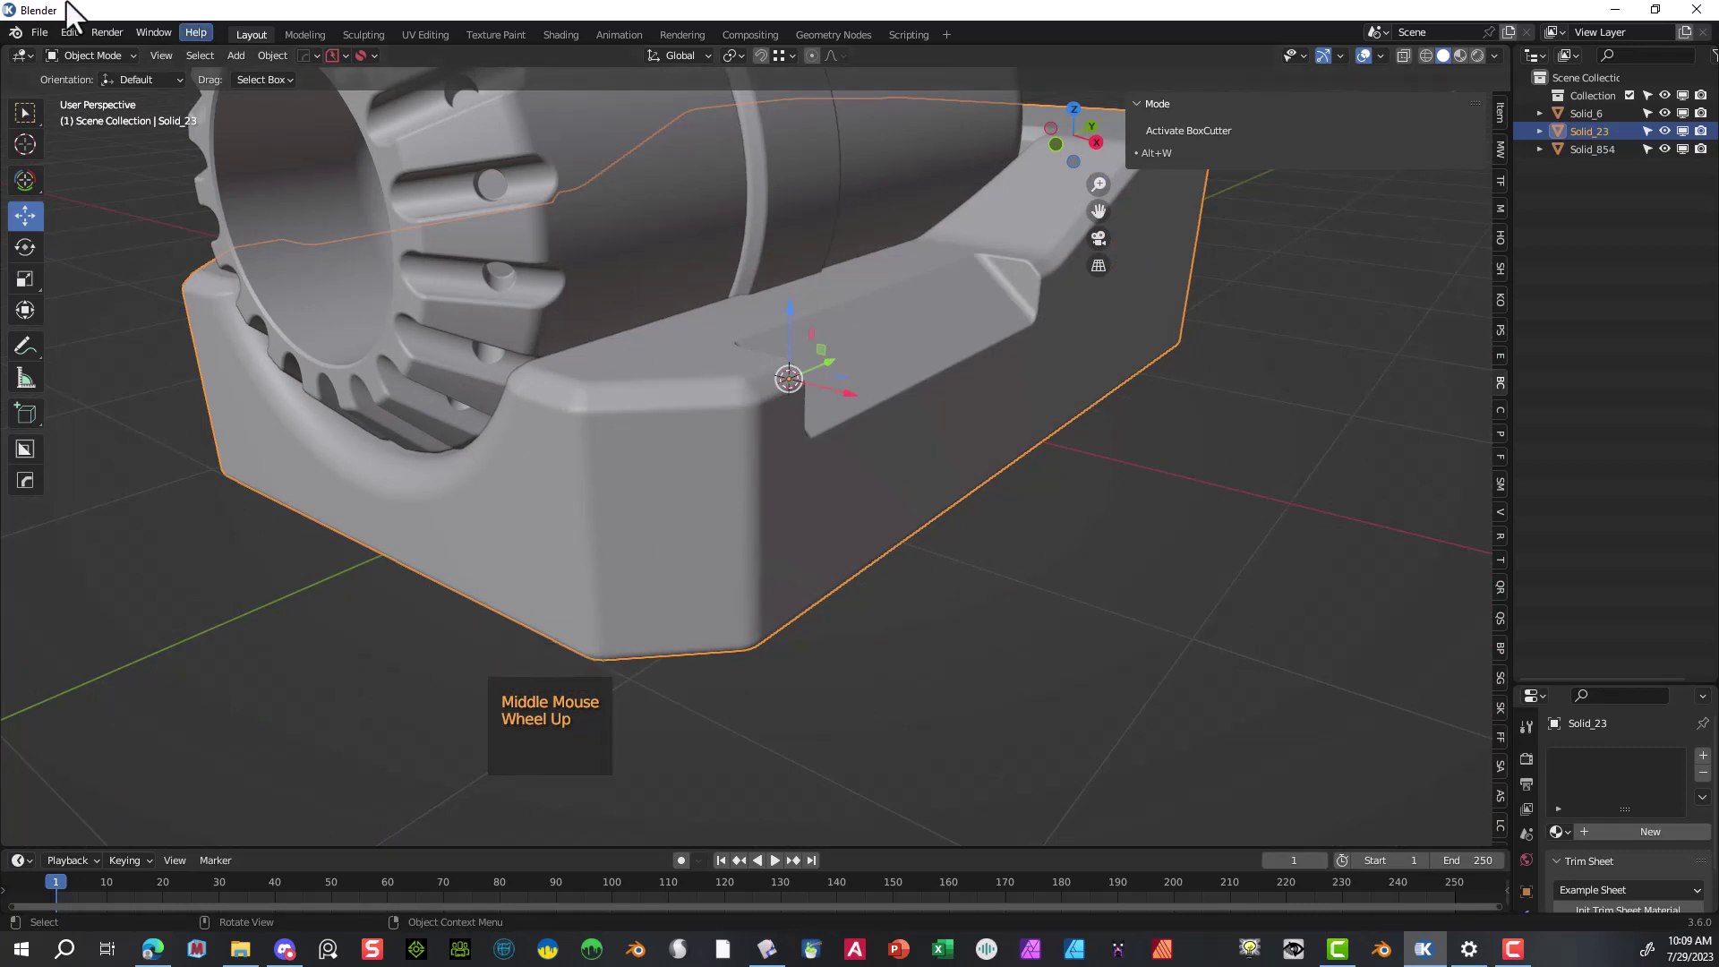
pyautogui.click(106, 55)
pyautogui.click(93, 93)
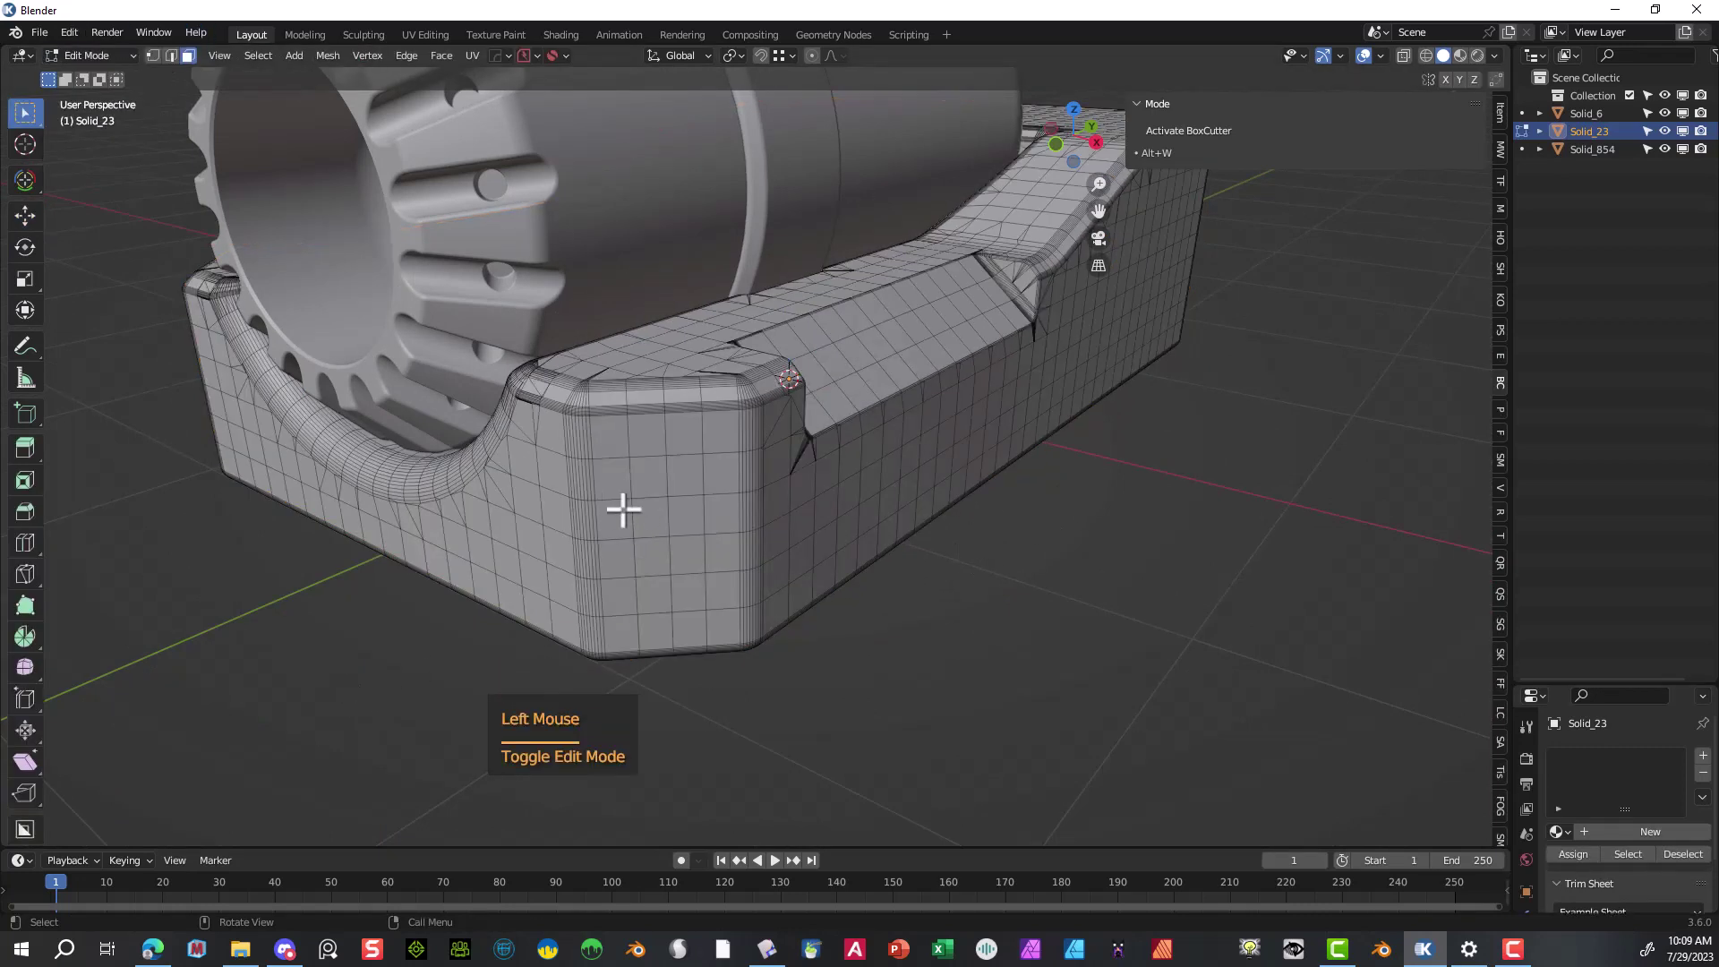
pyautogui.moveTo(851, 522); pyautogui.dragTo(832, 502, button='middle')
pyautogui.scroll(2, 839, 525)
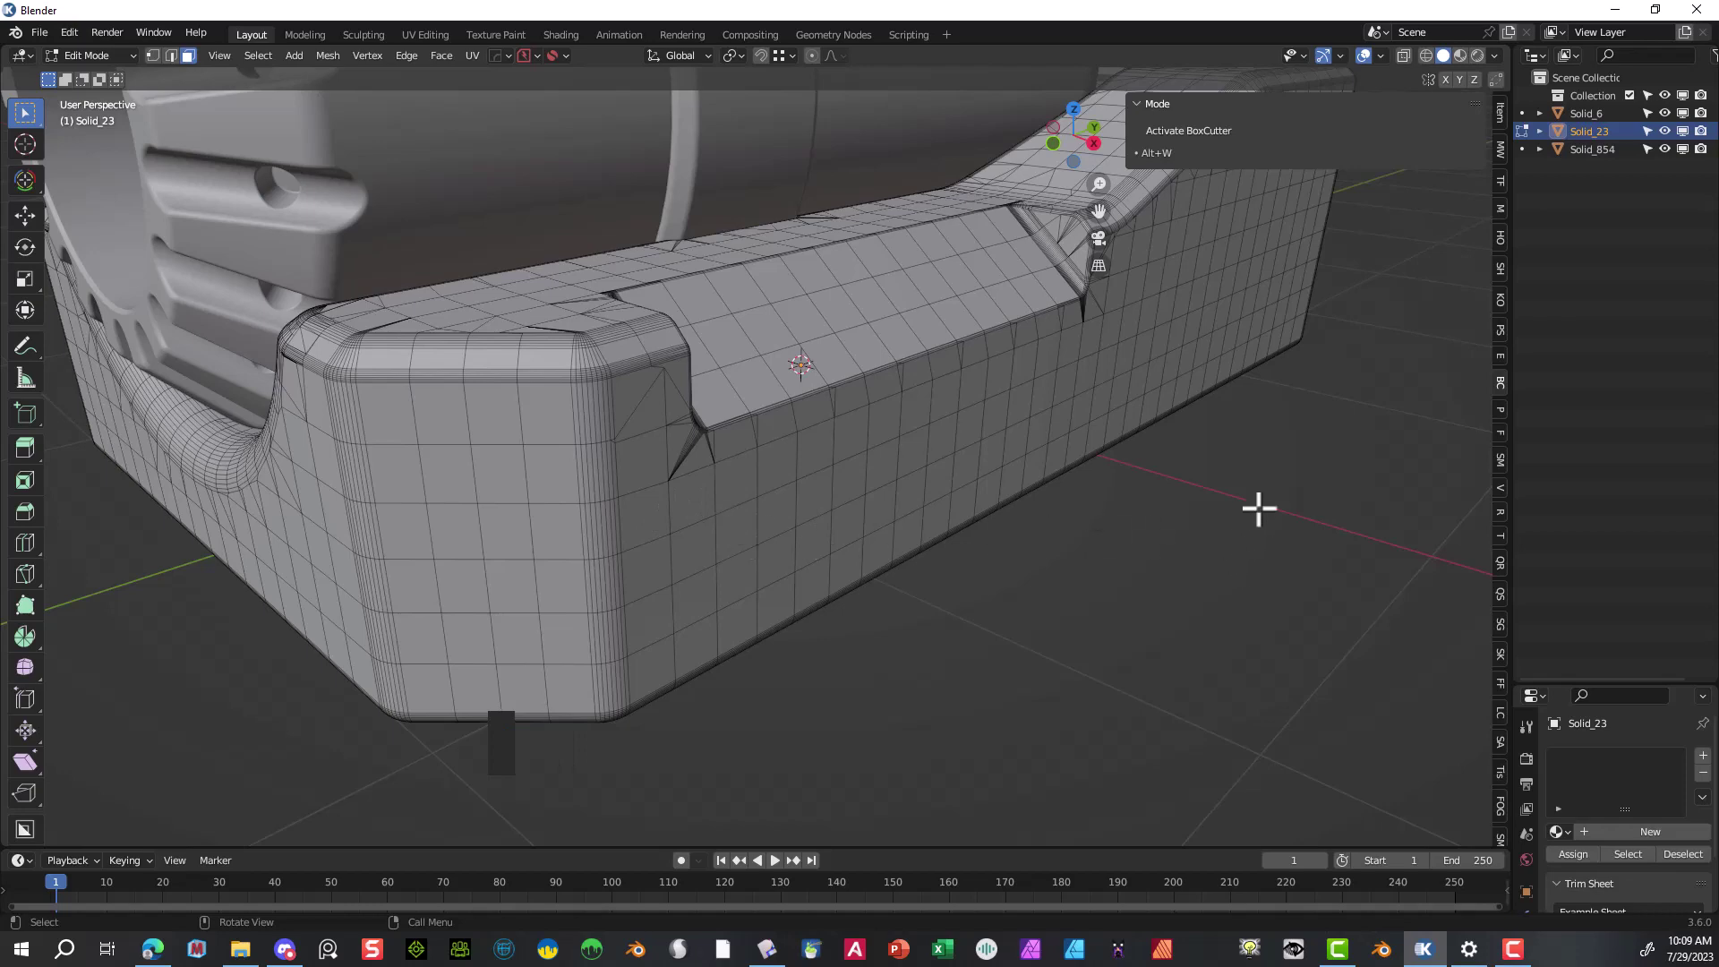
pyautogui.scroll(-2, 1439, 231)
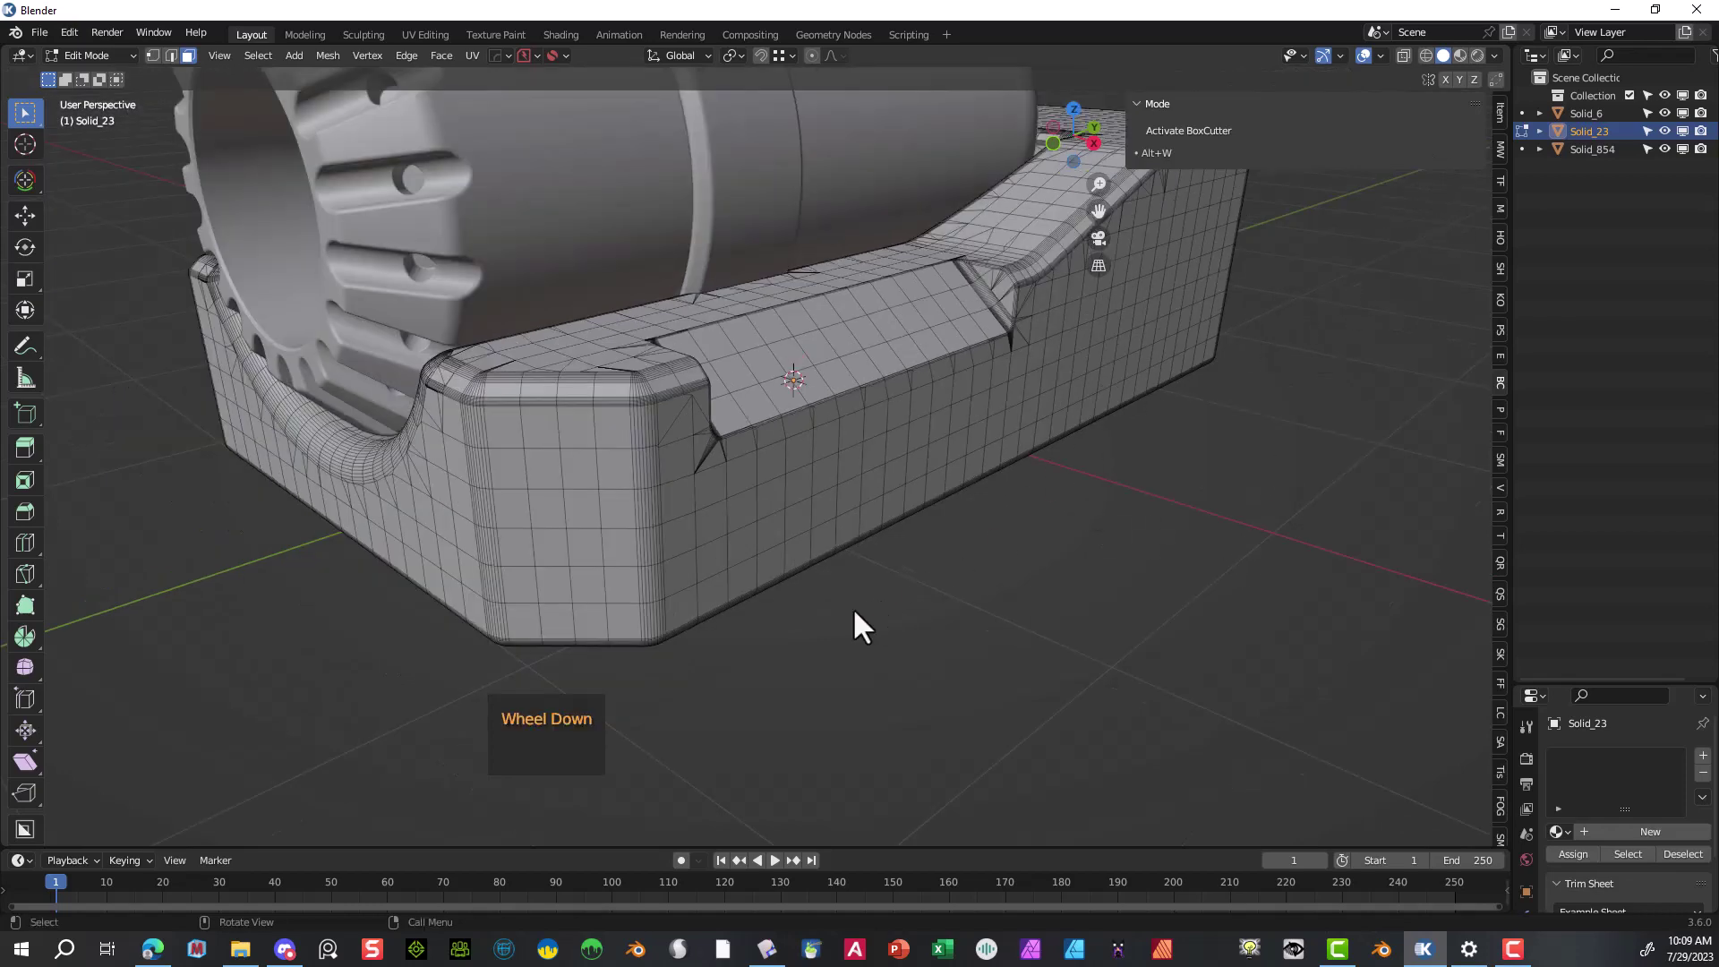
# - Select a two-row block of faces wrapping the base's chamfered front corner, excluding the extra faces at its lower and outer edges
pyautogui.moveTo(459, 537); pyautogui.dragTo(622, 592)
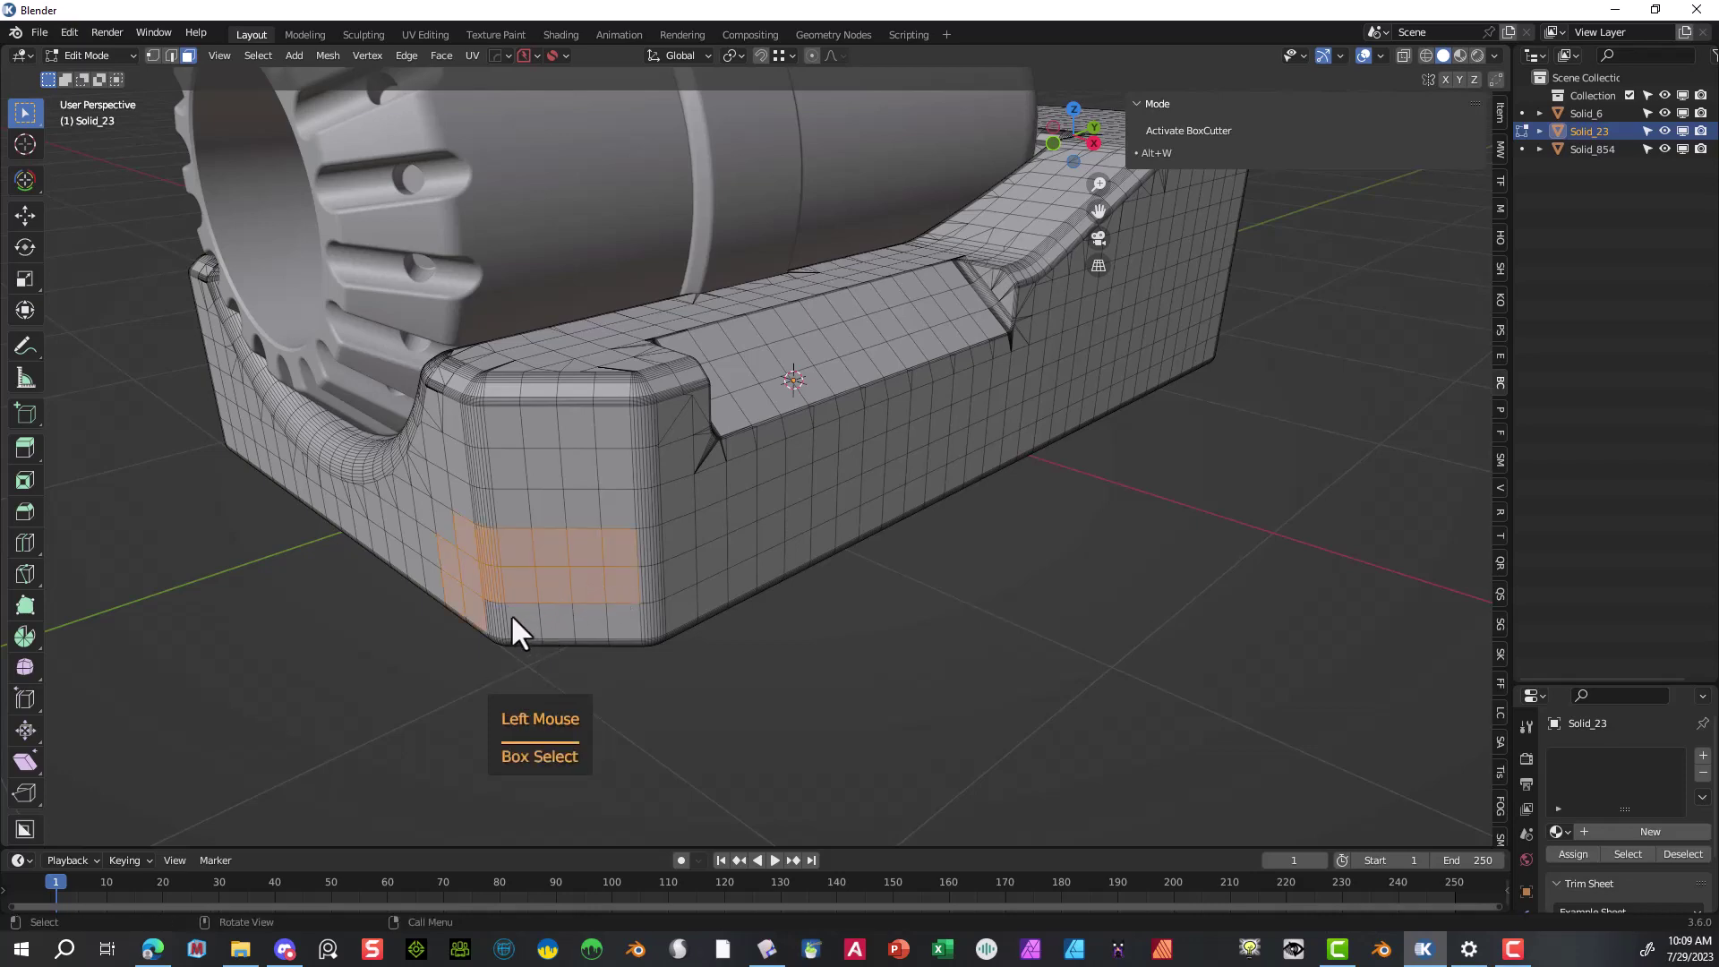
pyautogui.keyDown('ctrl'); pyautogui.moveTo(512, 618); pyautogui.dragTo(410, 660); pyautogui.keyUp('ctrl')
pyautogui.keyDown('ctrl'); pyautogui.moveTo(447, 512); pyautogui.dragTo(435, 575); pyautogui.keyUp('ctrl')
pyautogui.moveTo(684, 589); pyautogui.dragTo(702, 559, button='middle')
pyautogui.scroll(2, 704, 574)
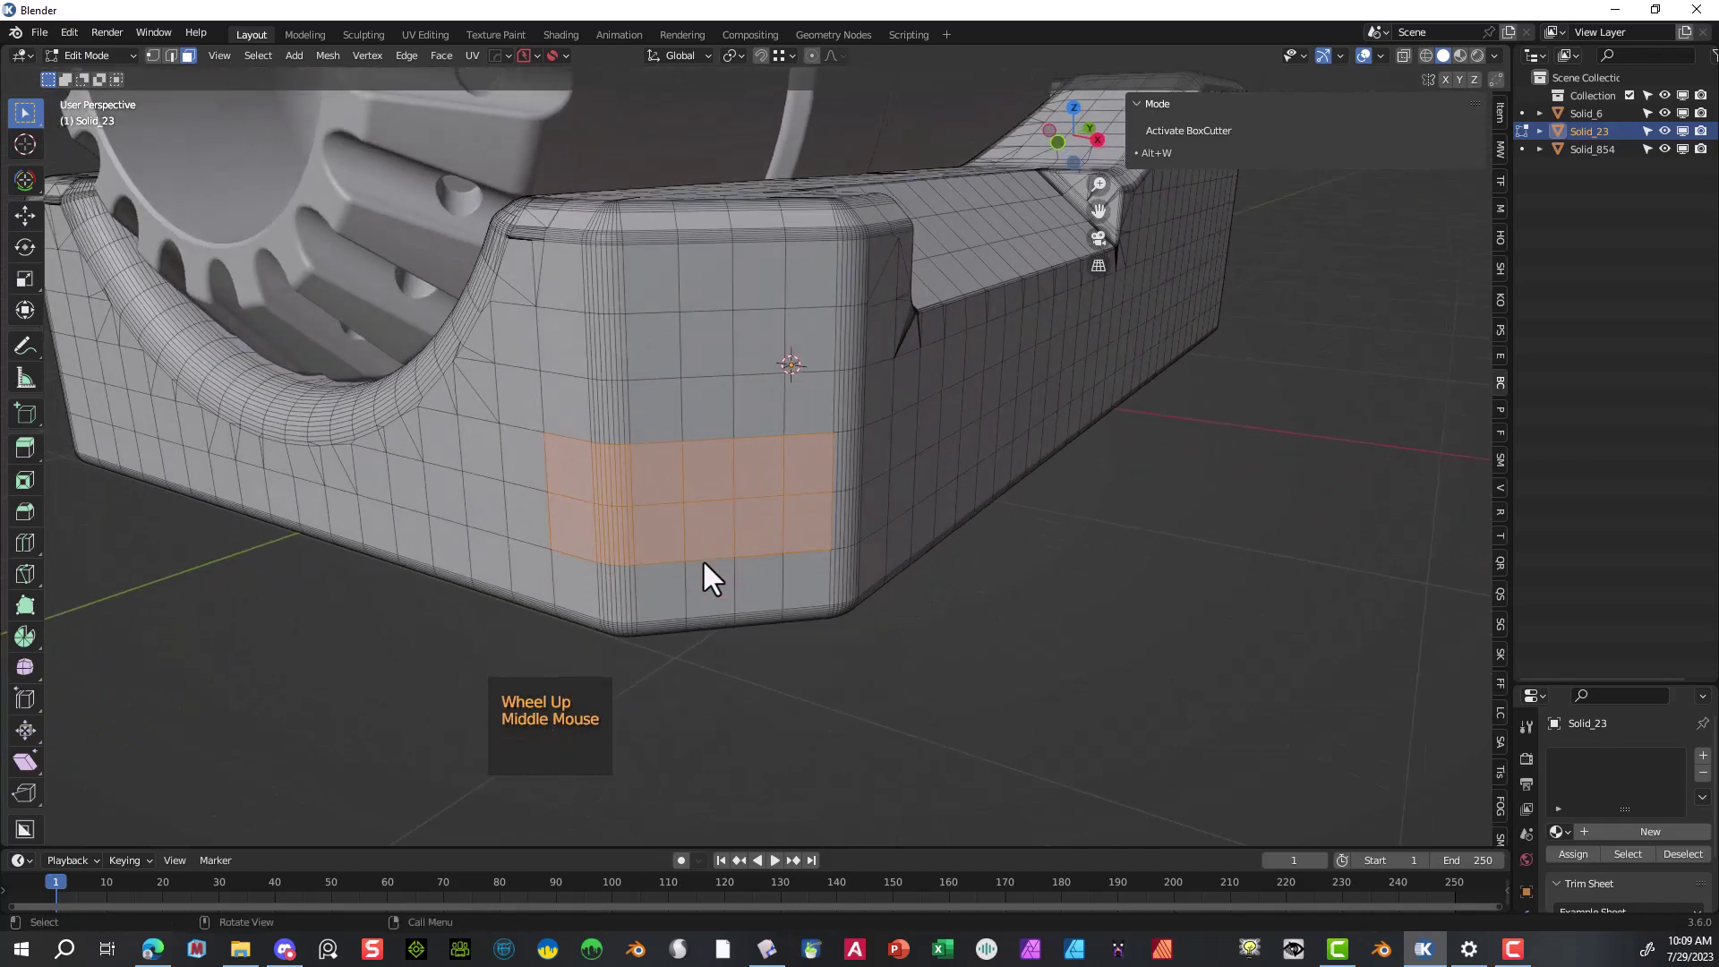
pyautogui.scroll(2, 704, 564)
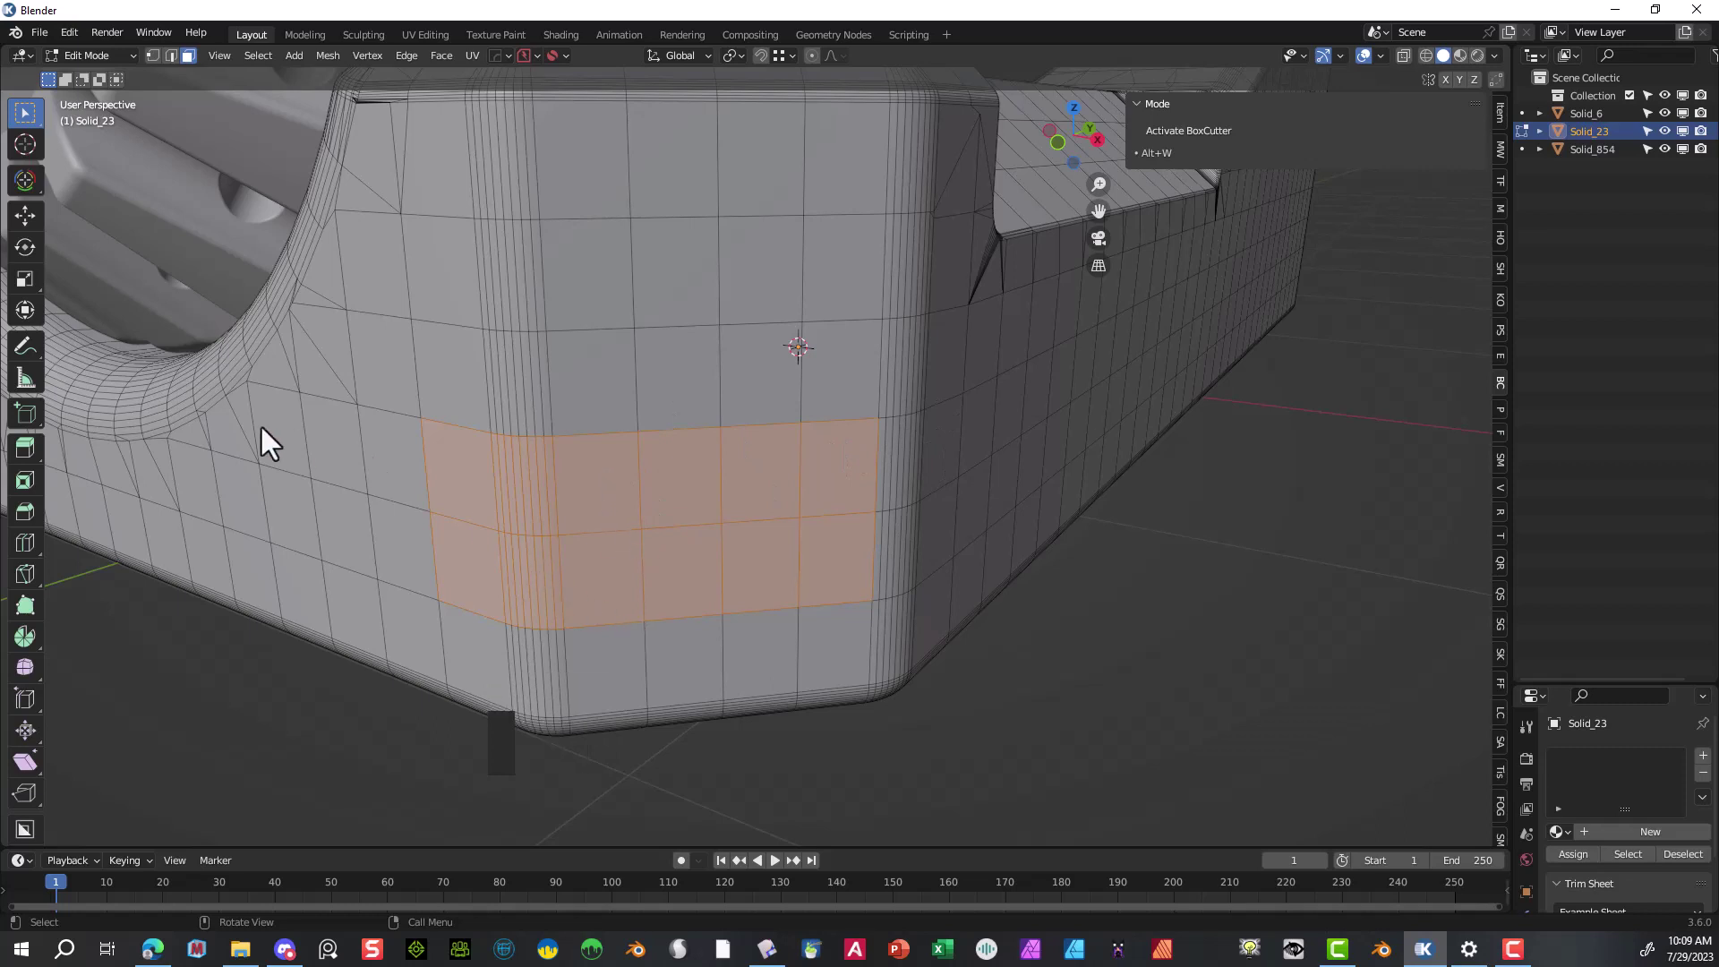
# - Inset the selected corner faces by about 0.008 m, and extrude them about 0.279 m inward to form a recess
pyautogui.click(29, 480)
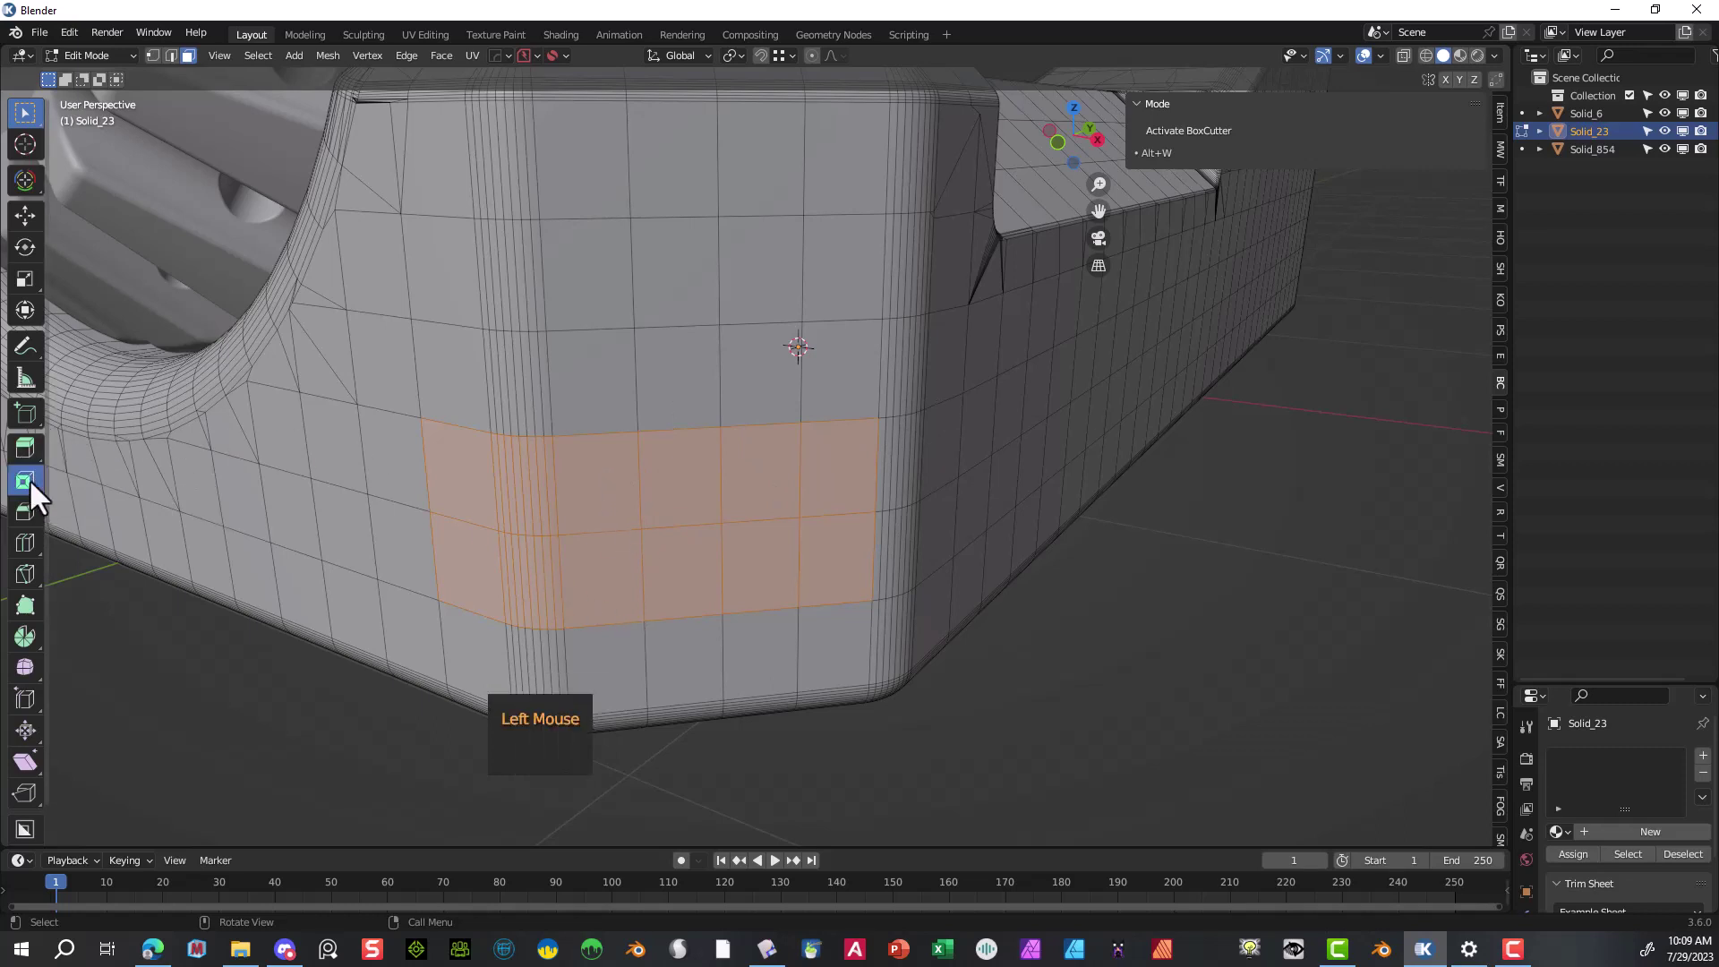
pyautogui.click(636, 492)
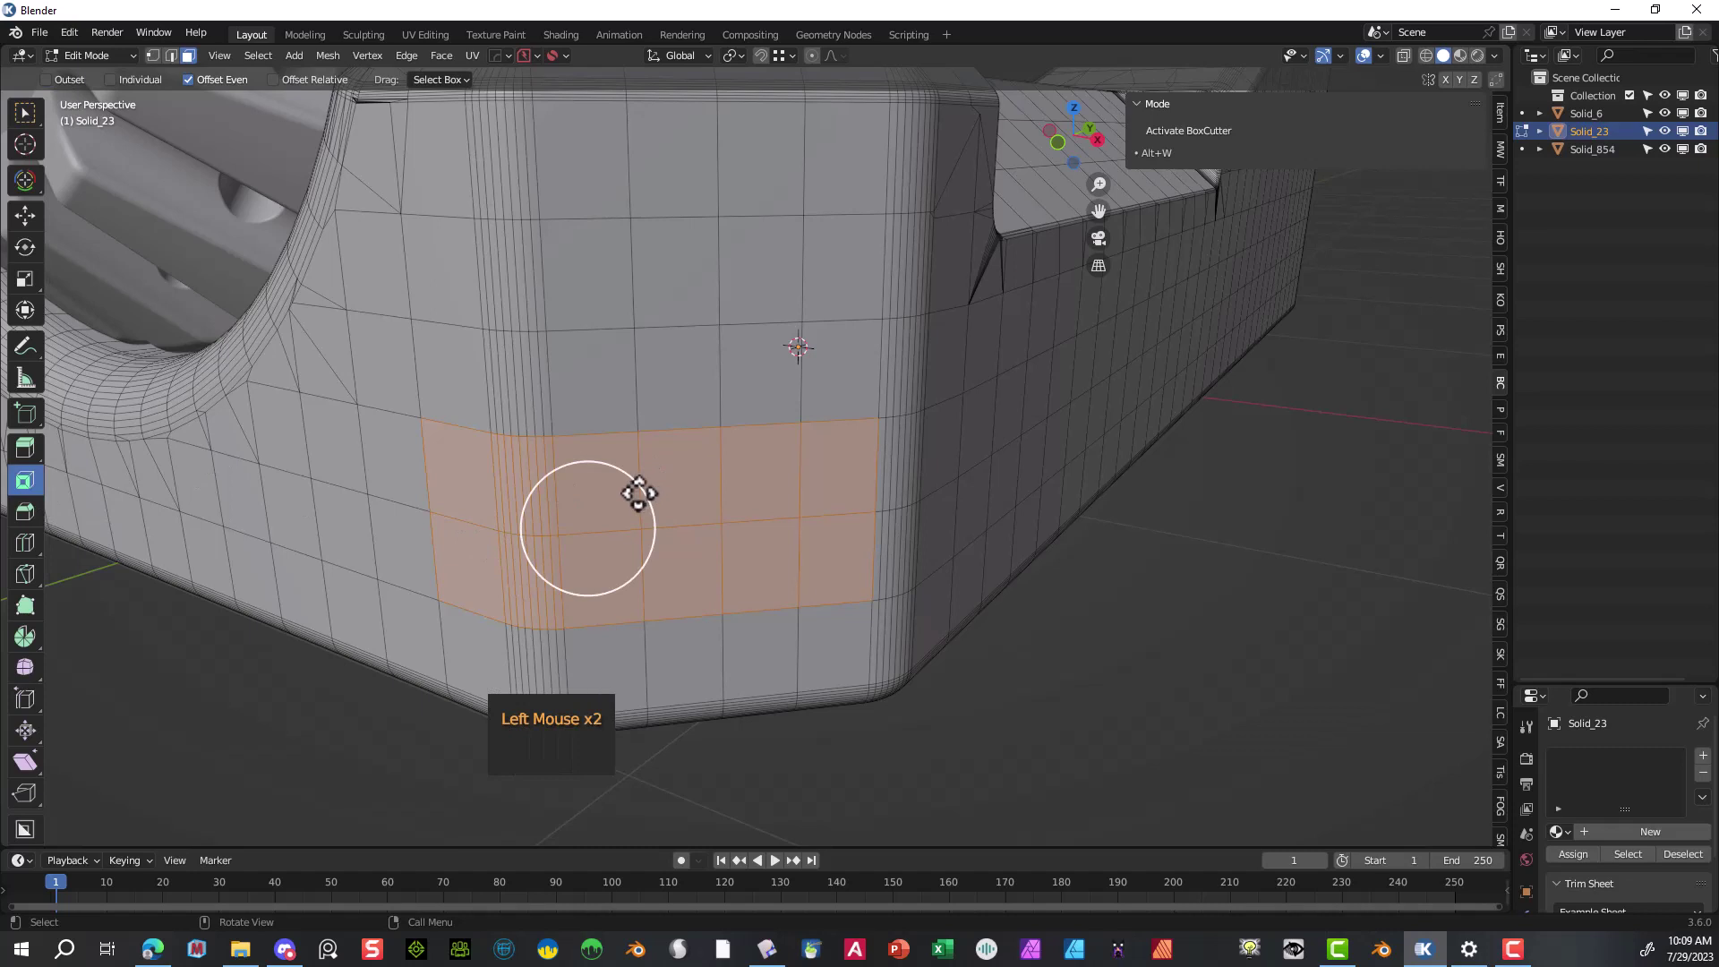
pyautogui.moveTo(636, 492); pyautogui.dragTo(631, 492)
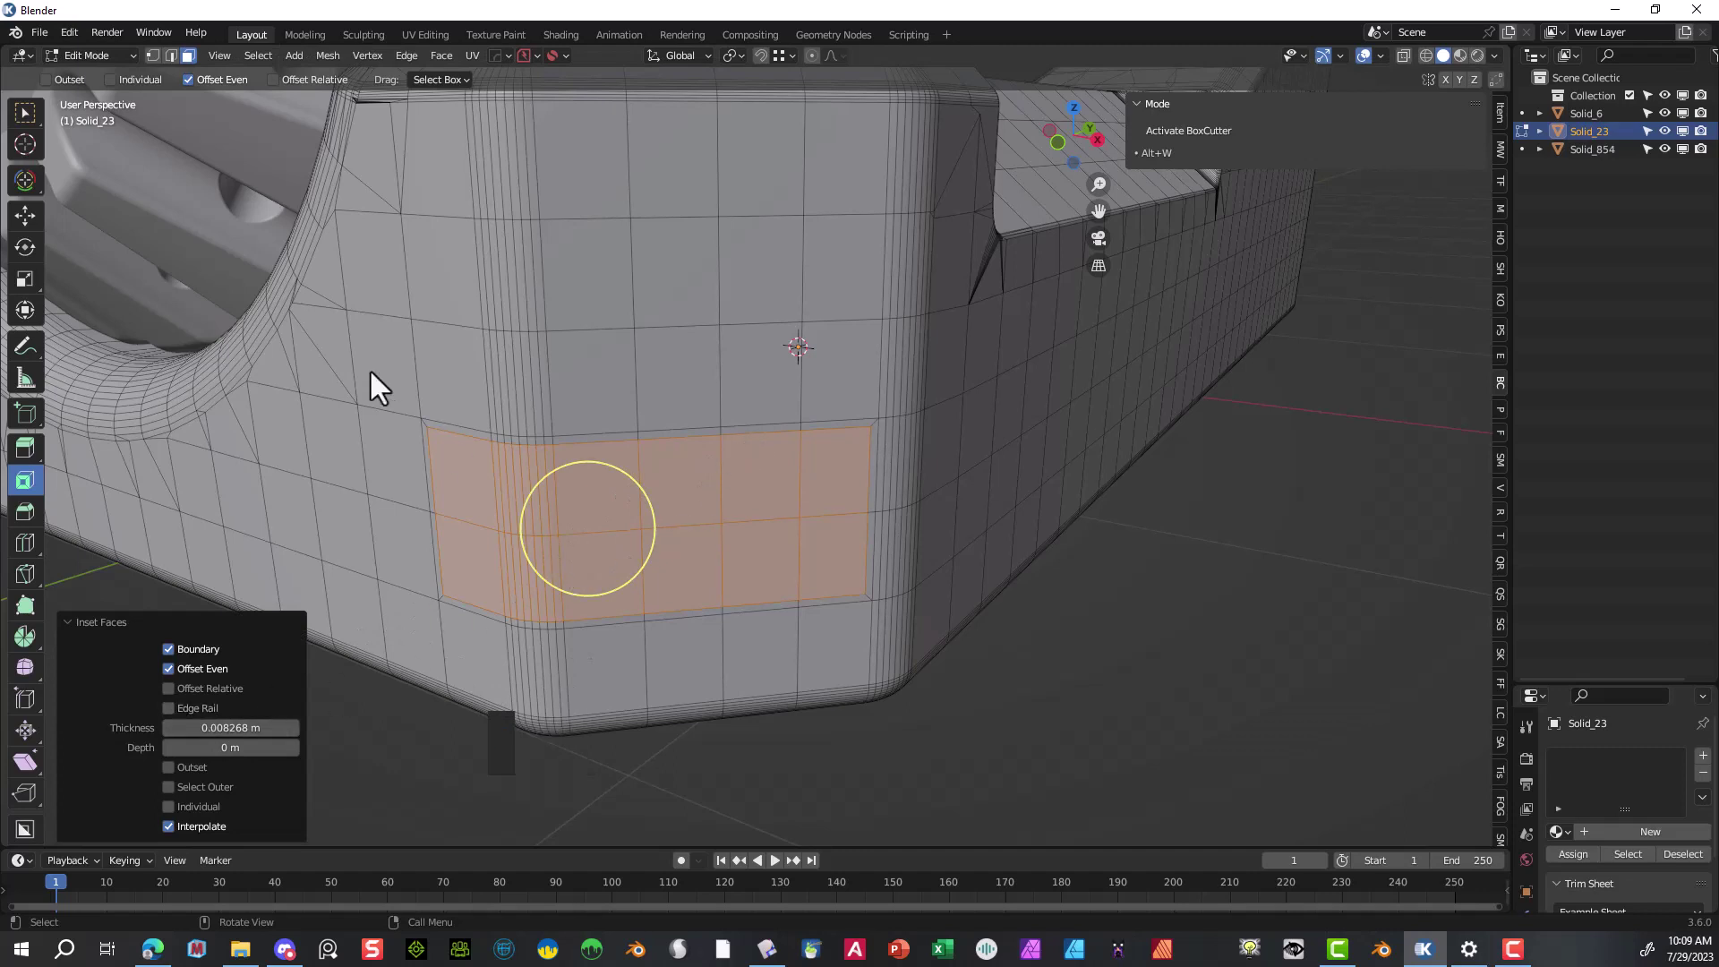
pyautogui.click(21, 448)
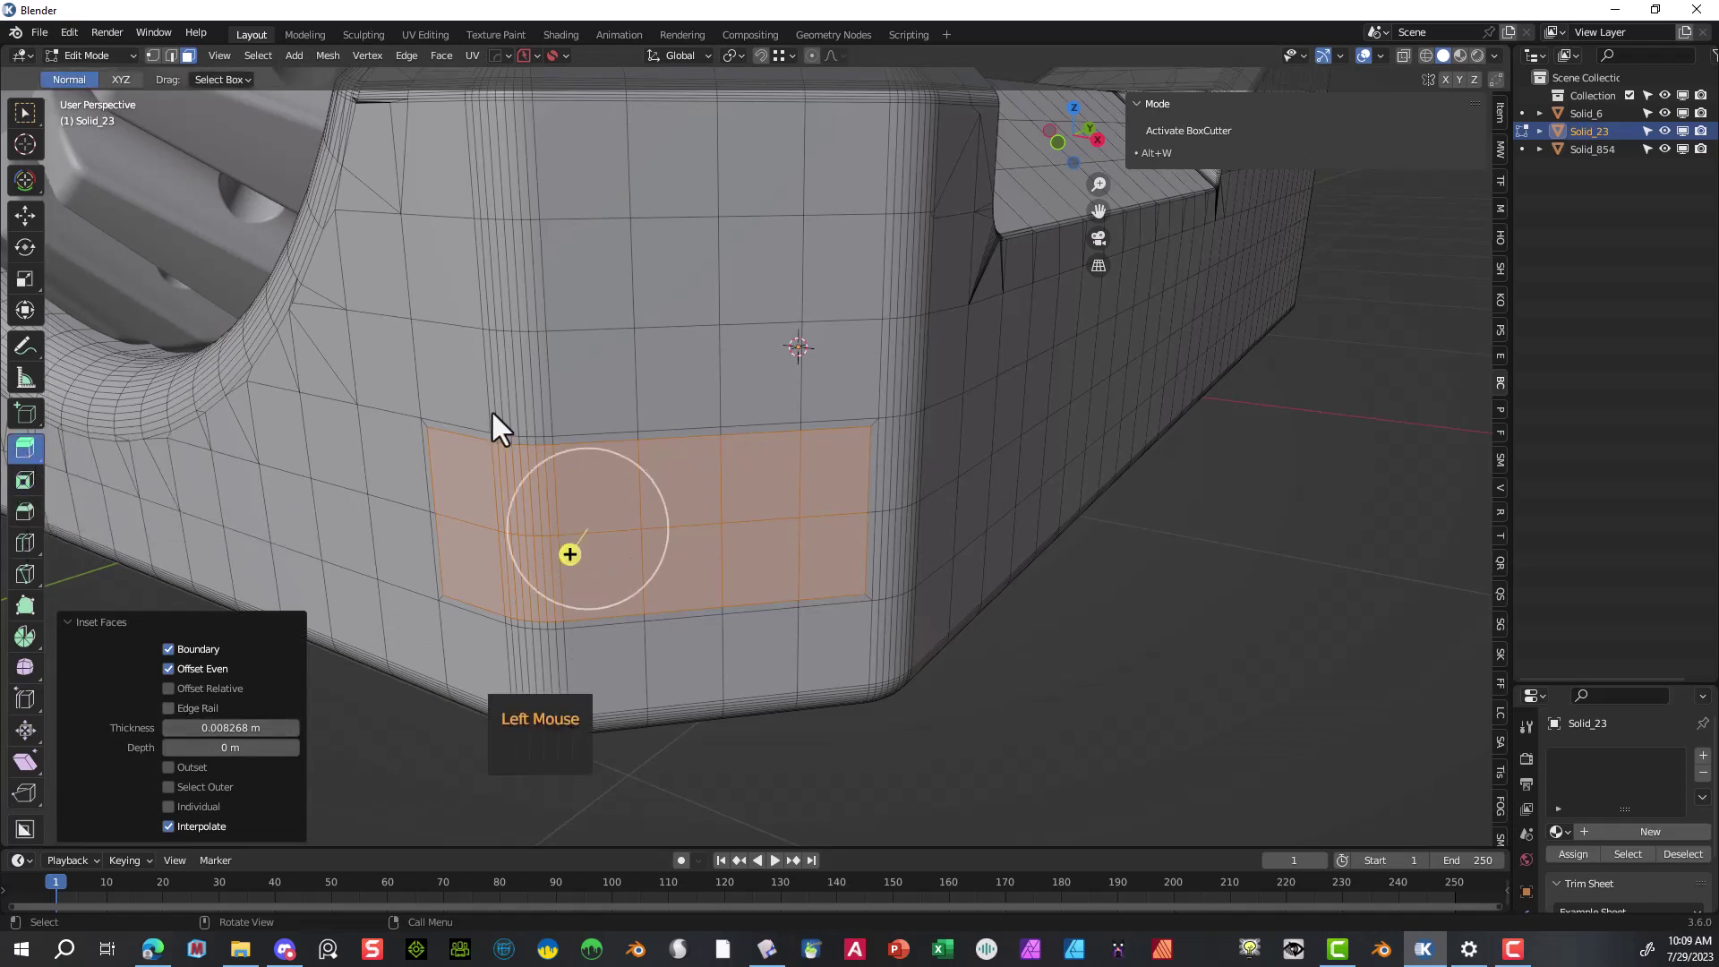
pyautogui.moveTo(572, 549); pyautogui.dragTo(642, 475)
# - Scale the recess's back faces to about 0.62 along the global X axis
pyautogui.press('s')
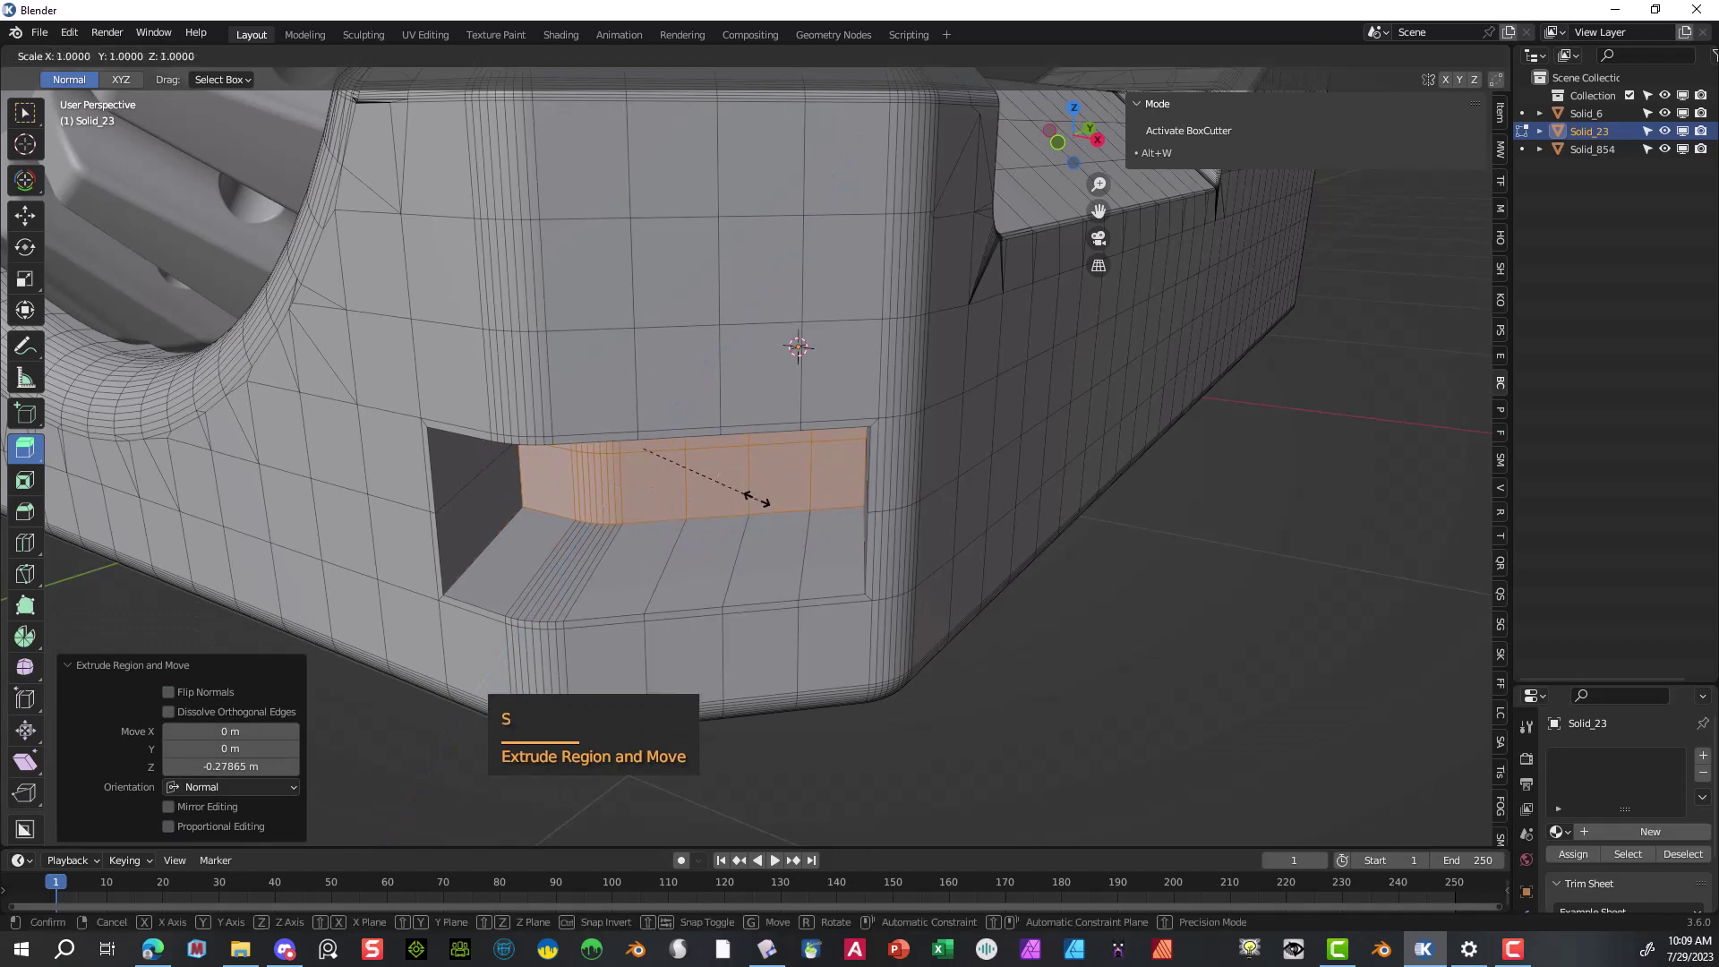
pyautogui.press('z')
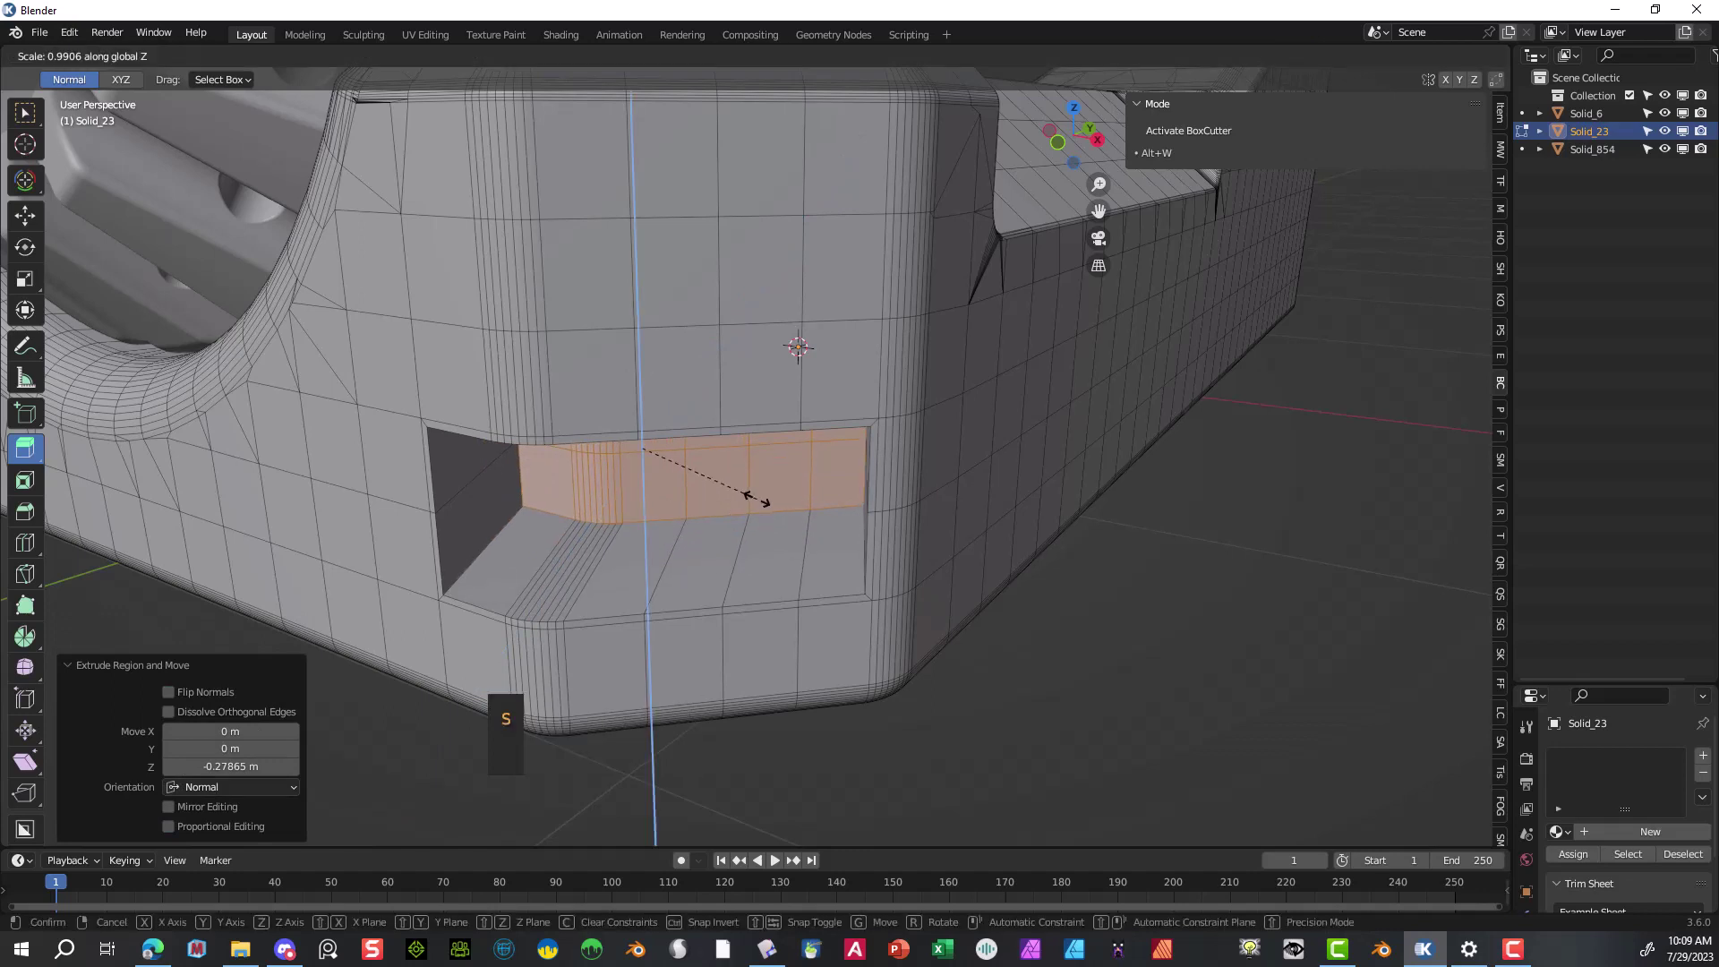
pyautogui.press('x')
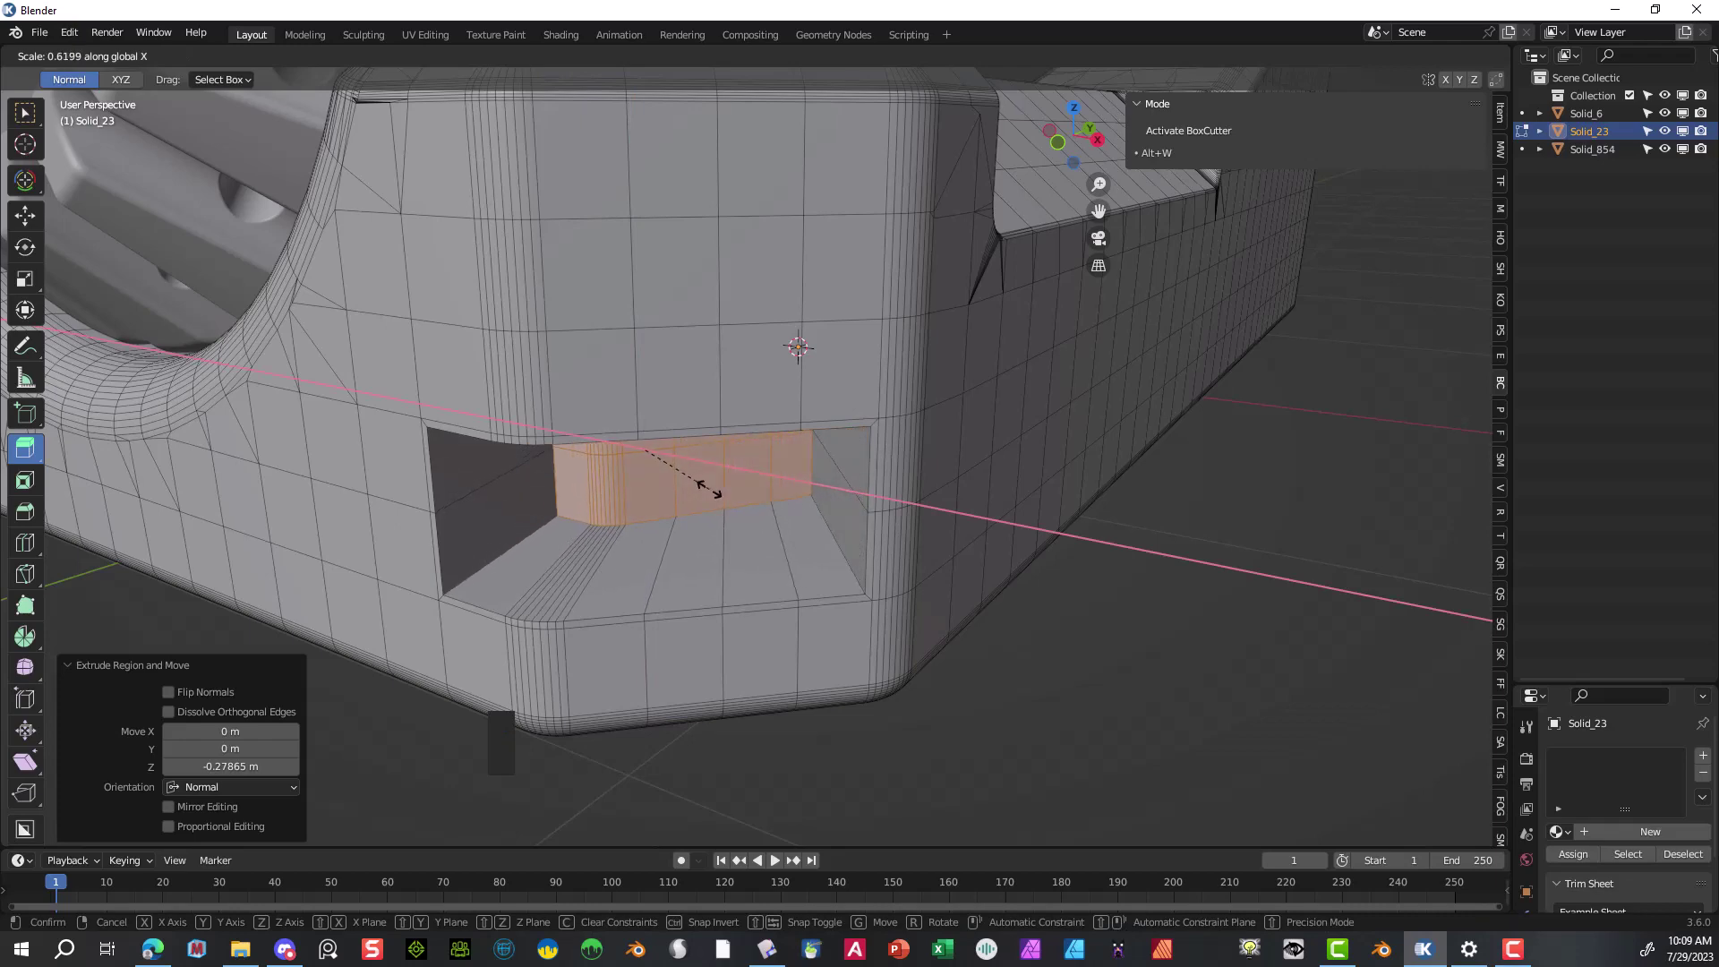
pyautogui.click(708, 488)
# - Scale the recess's back faces to about 0.504 along the global Z axis, and clear the selection
pyautogui.moveTo(737, 513); pyautogui.dragTo(740, 480, button='middle')
pyautogui.scroll(3, 734, 475)
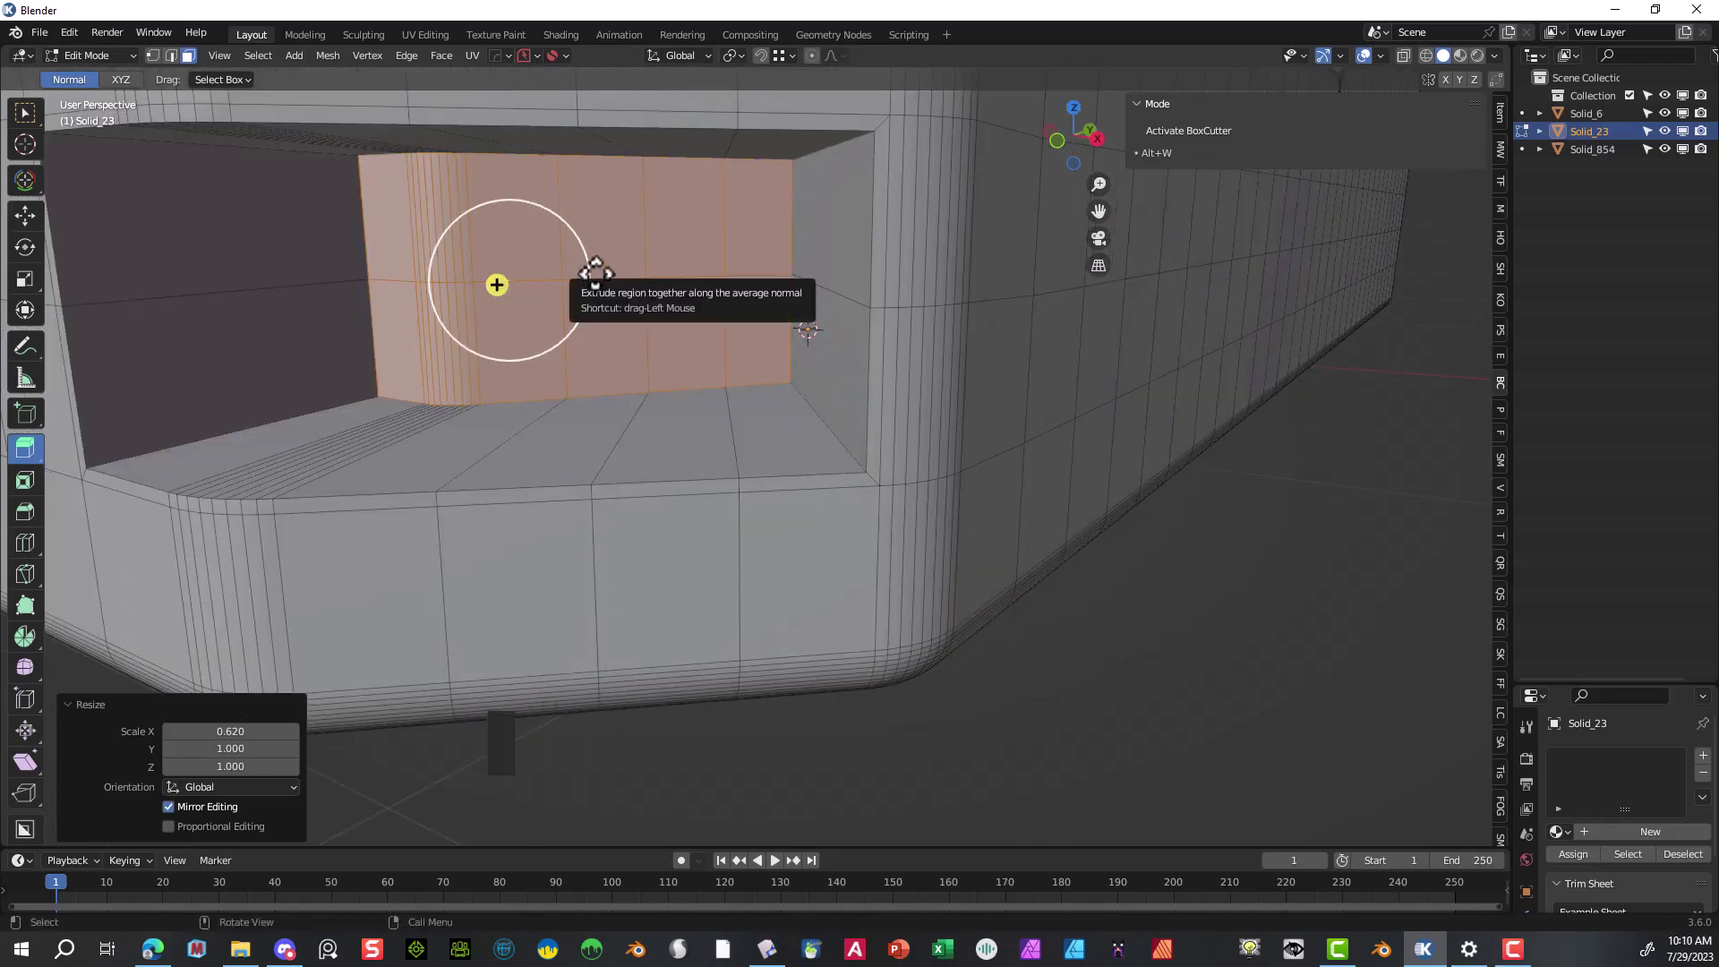
pyautogui.press('s')
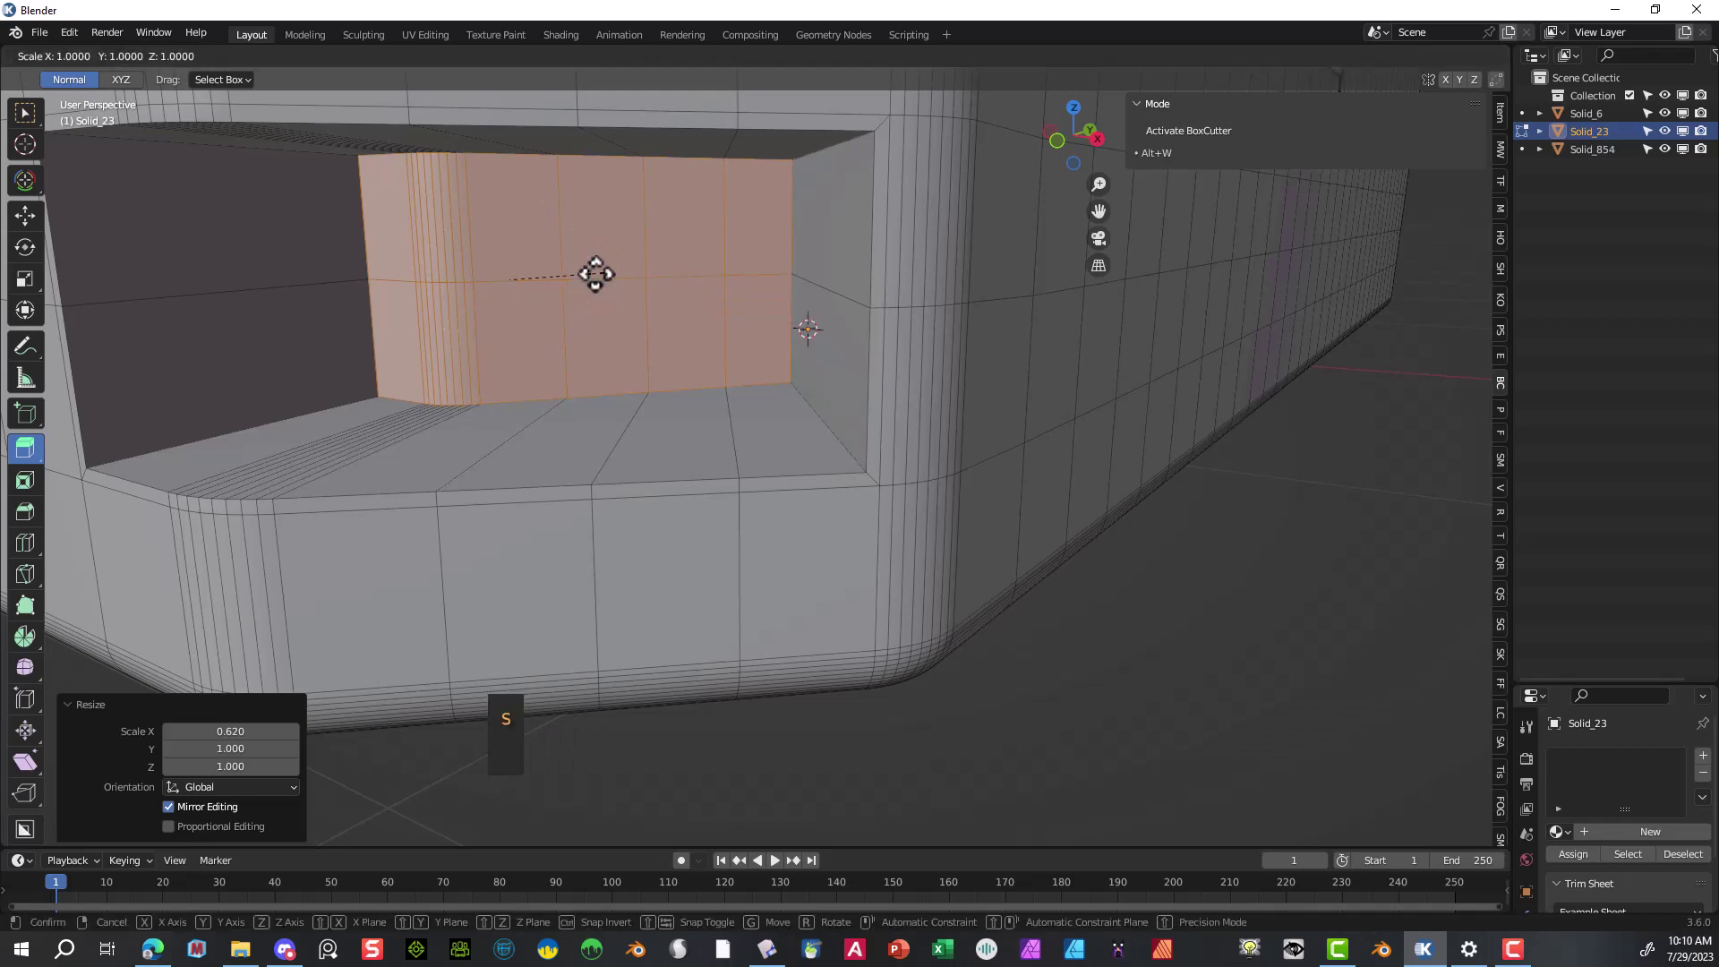
pyautogui.press('y')
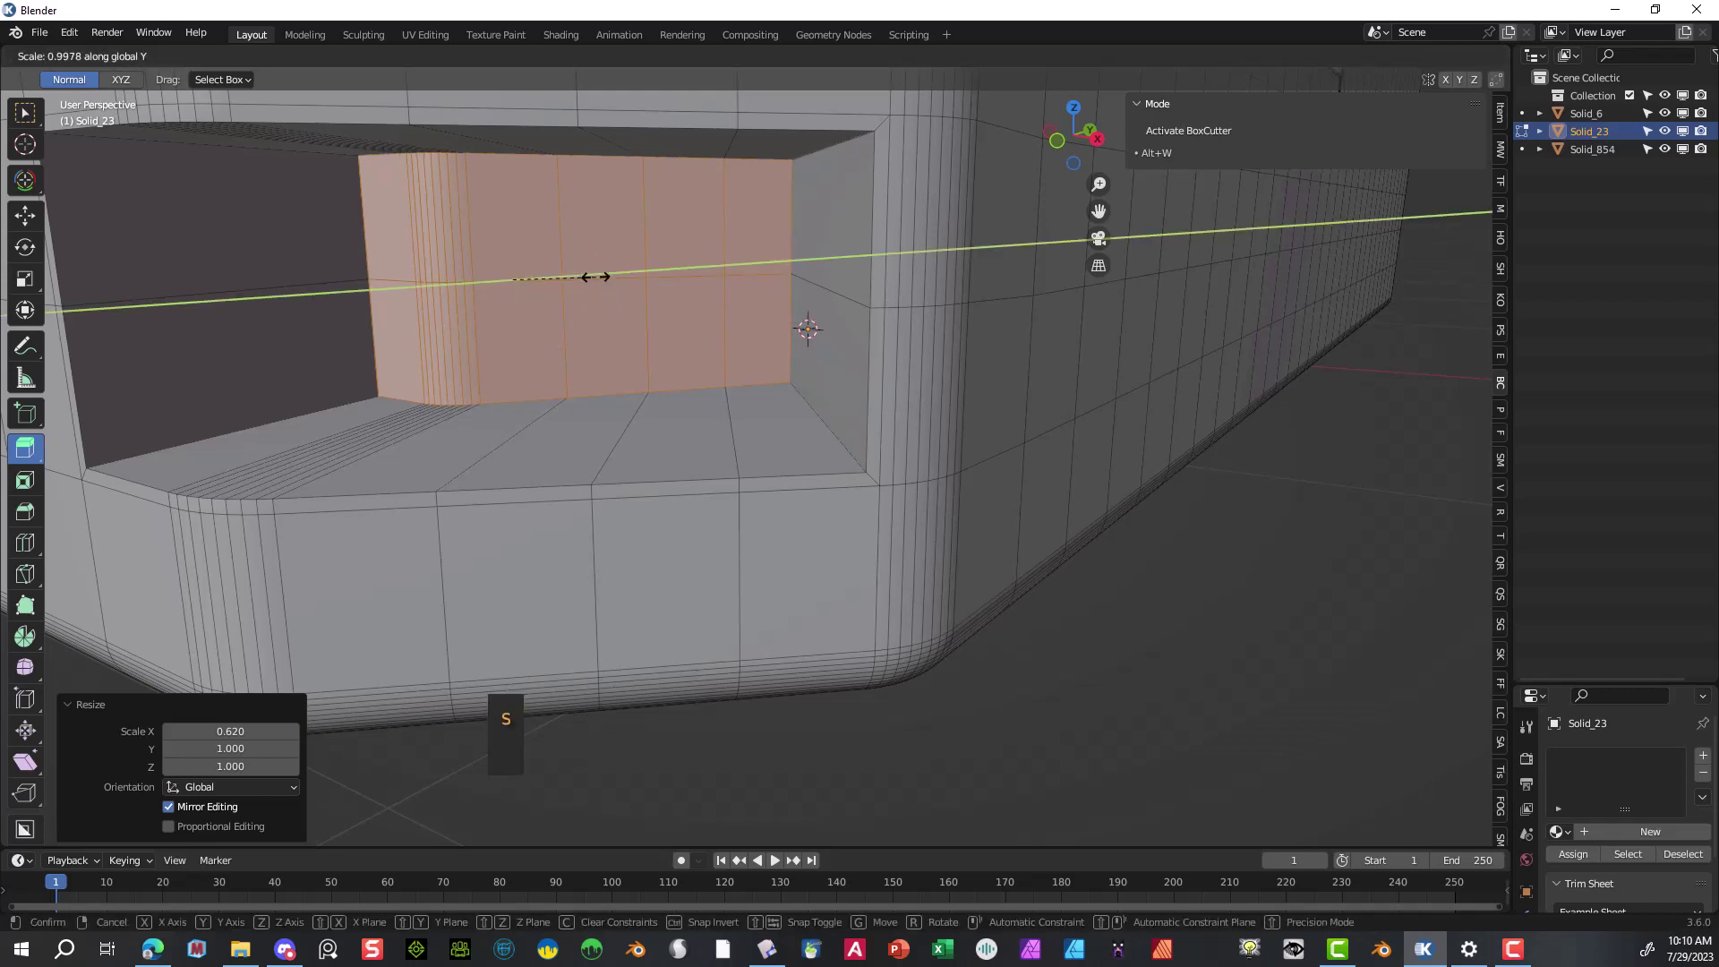
pyautogui.press('x')
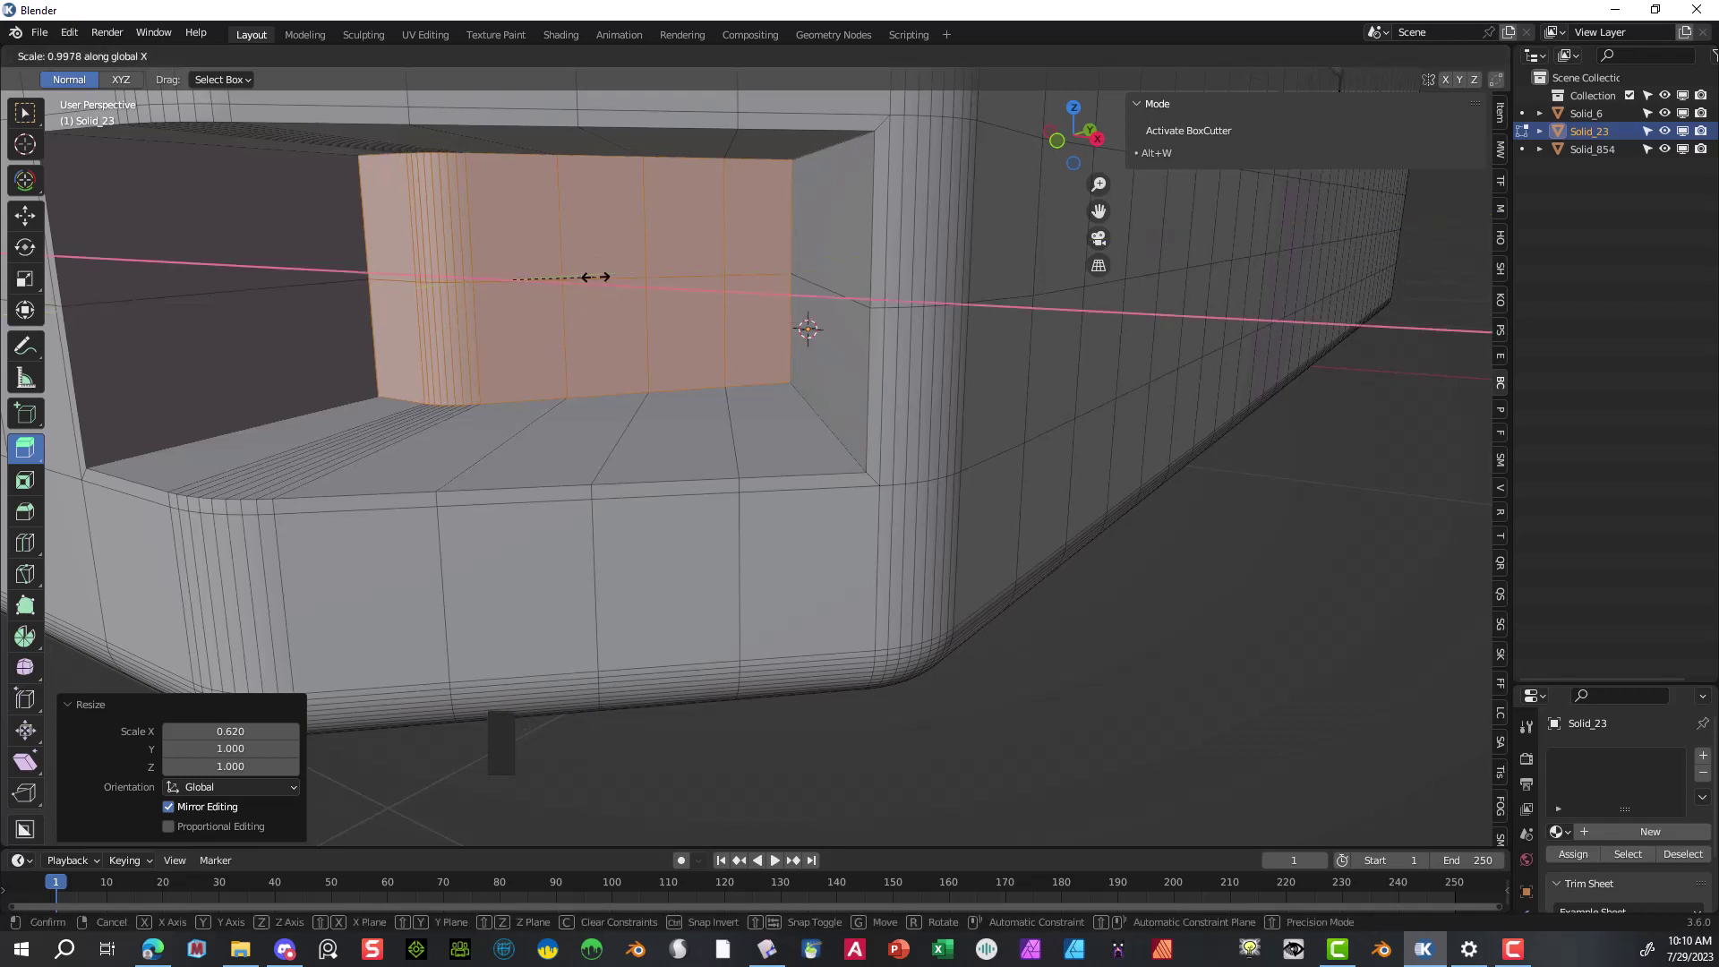
pyautogui.press('z')
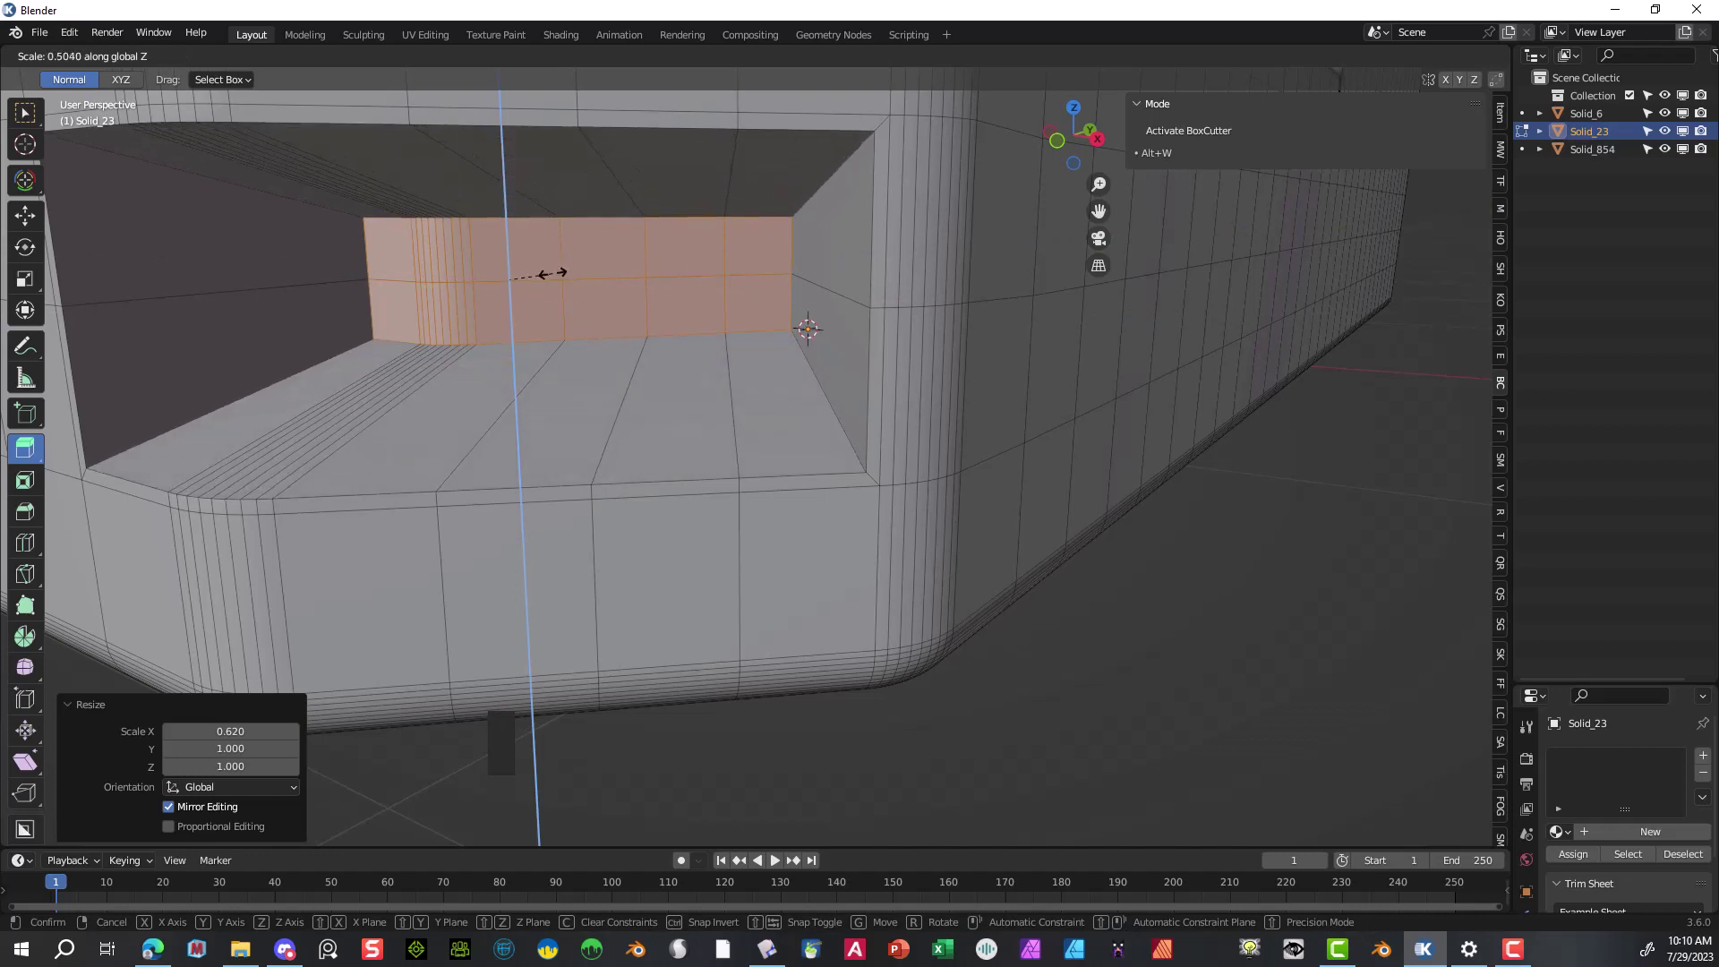
pyautogui.click(497, 280)
pyautogui.scroll(-2, 617, 349)
pyautogui.moveTo(608, 356); pyautogui.dragTo(626, 361, button='middle')
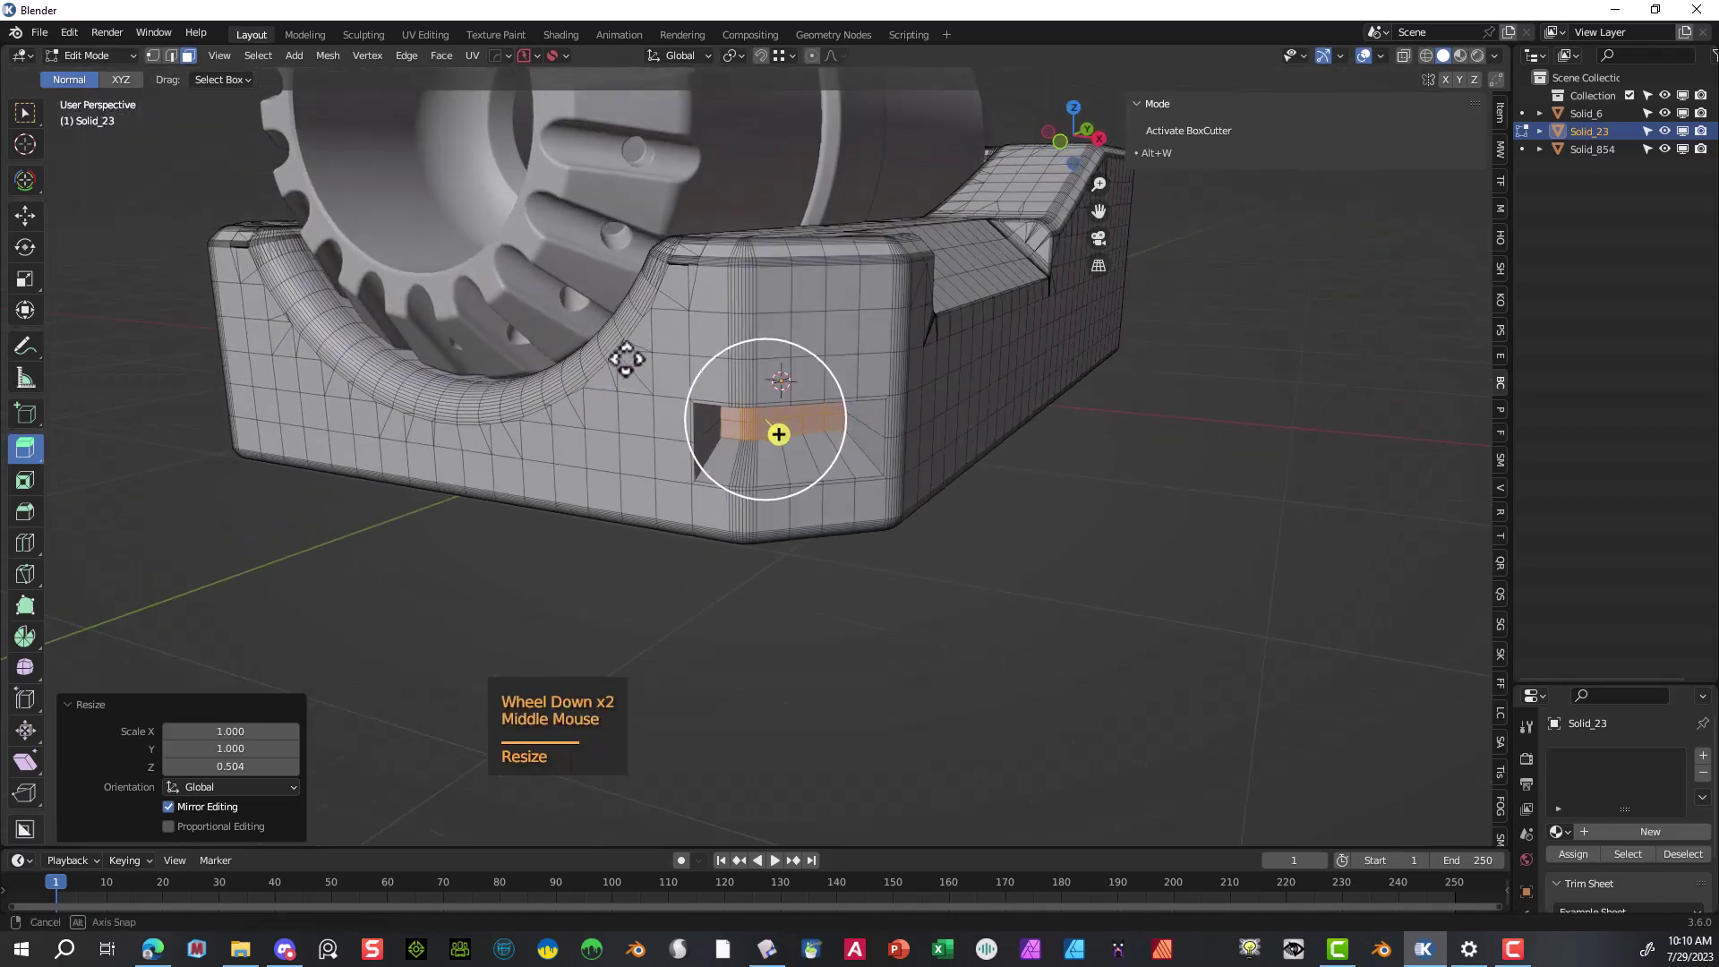
pyautogui.scroll(4, 854, 487)
pyautogui.scroll(-2, 848, 484)
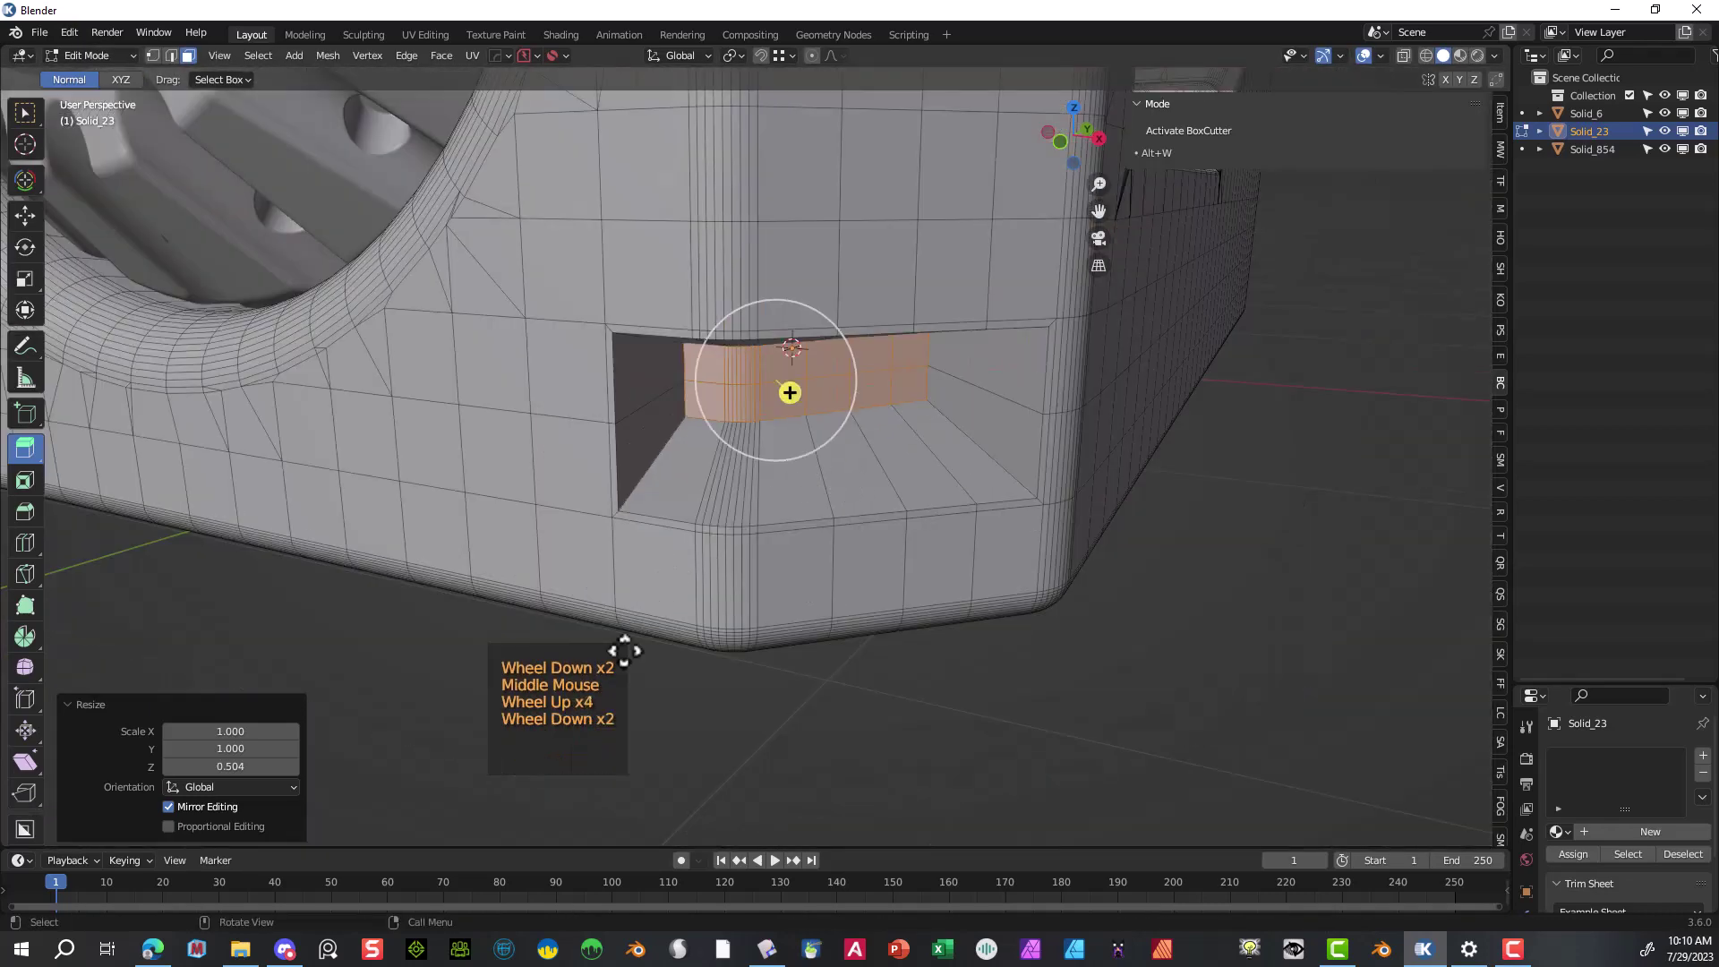
pyautogui.click(396, 677)
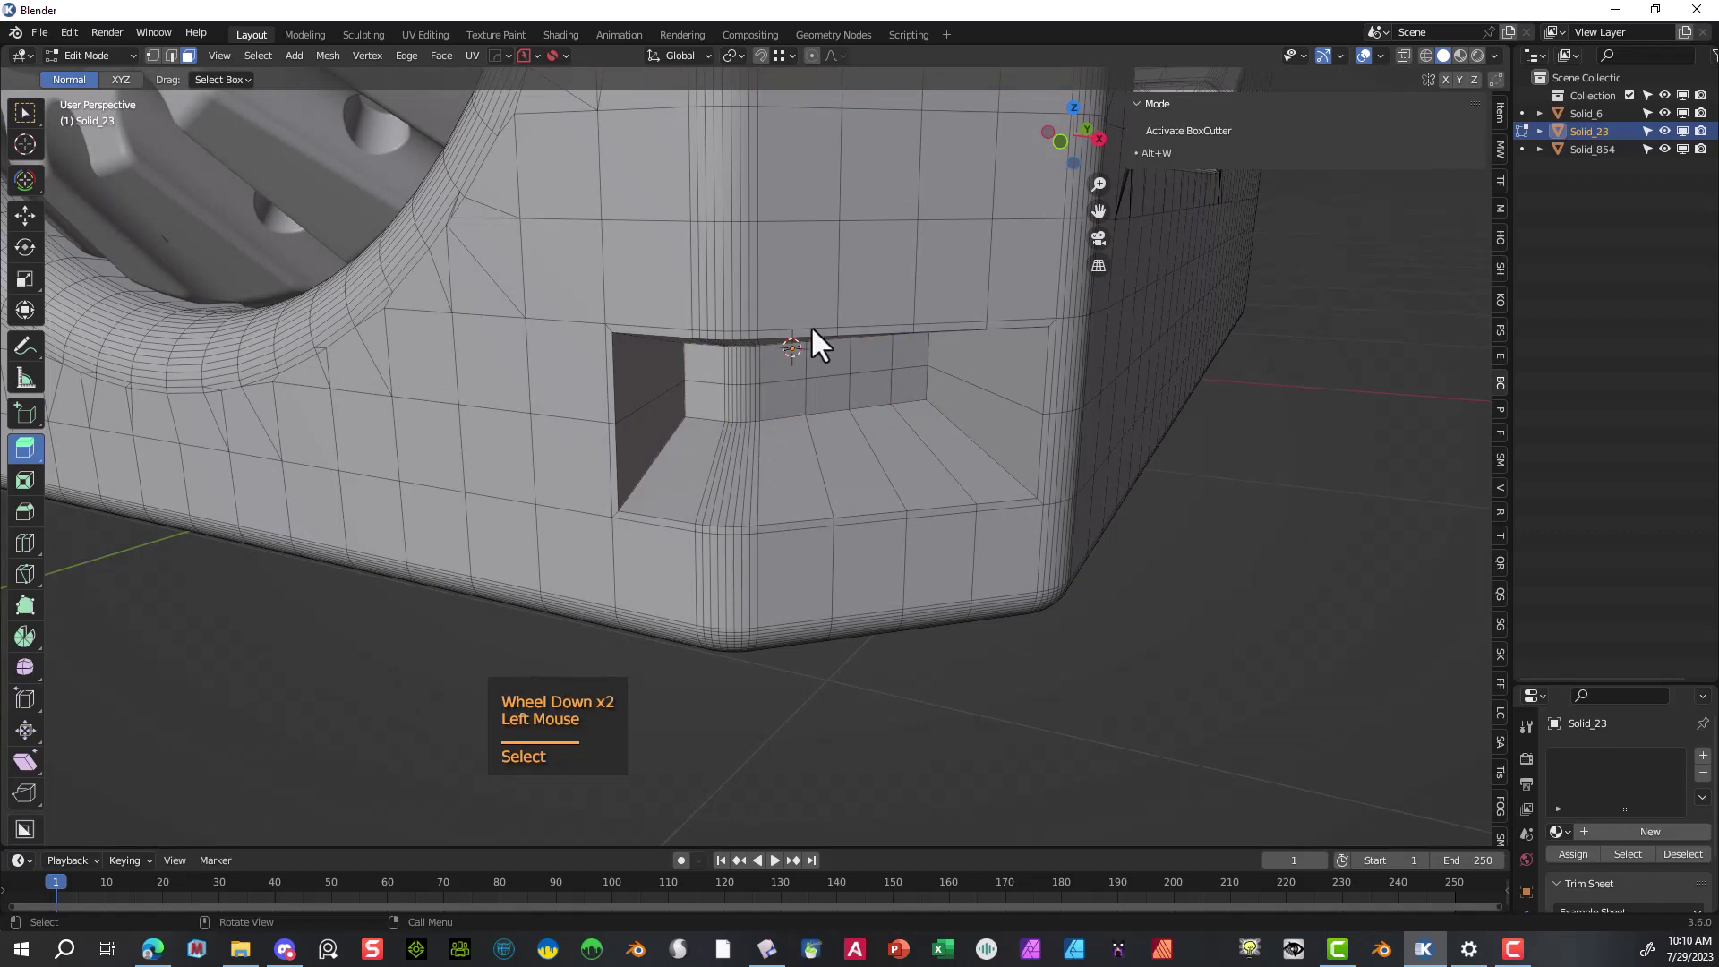
pyautogui.scroll(1, 811, 333)
pyautogui.moveTo(811, 333); pyautogui.dragTo(816, 354, button='middle')
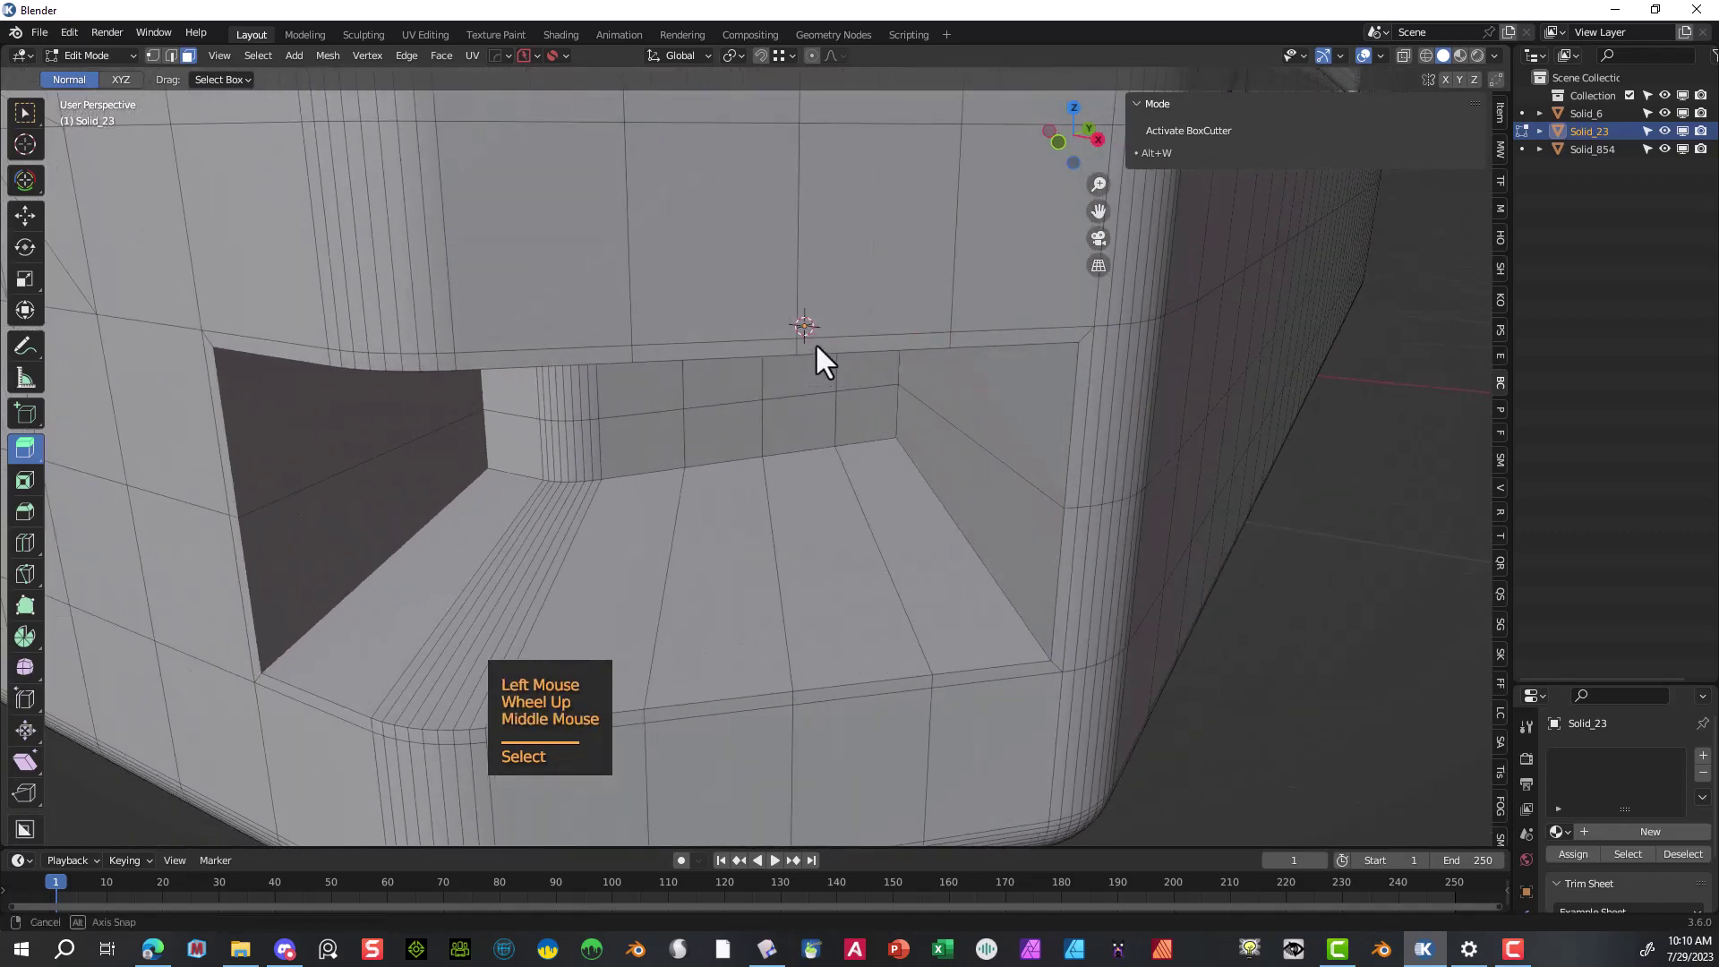
pyautogui.scroll(3, 816, 354)
pyautogui.scroll(-2, 787, 367)
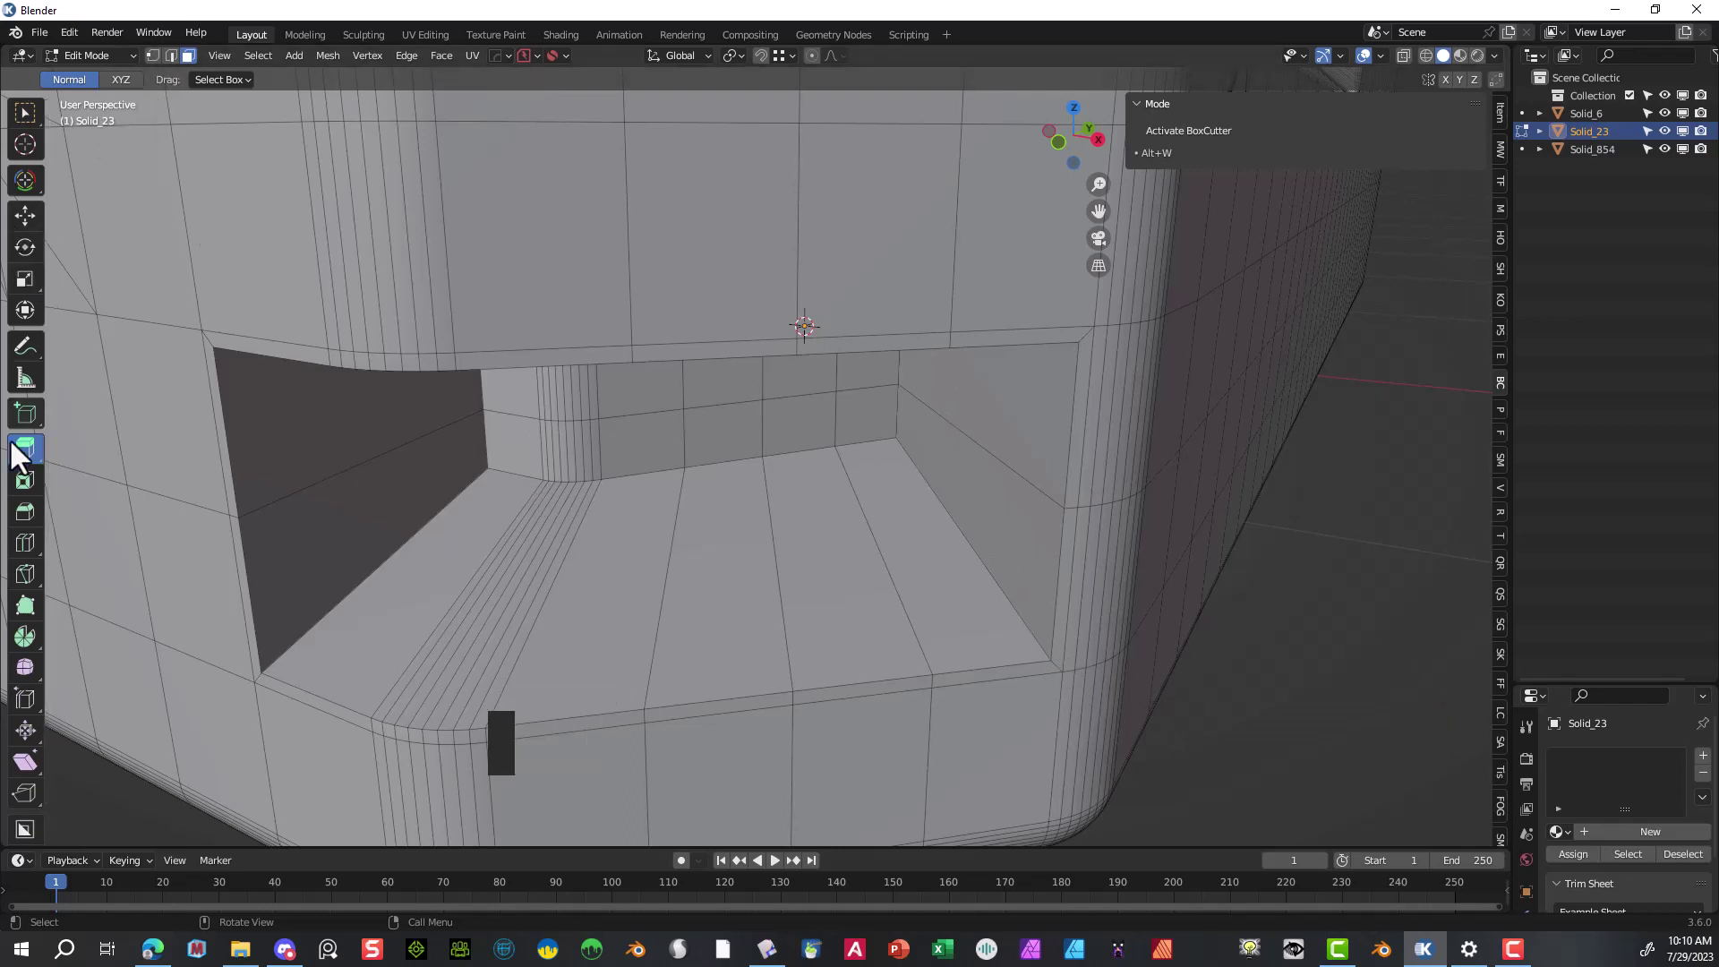
pyautogui.click(27, 539)
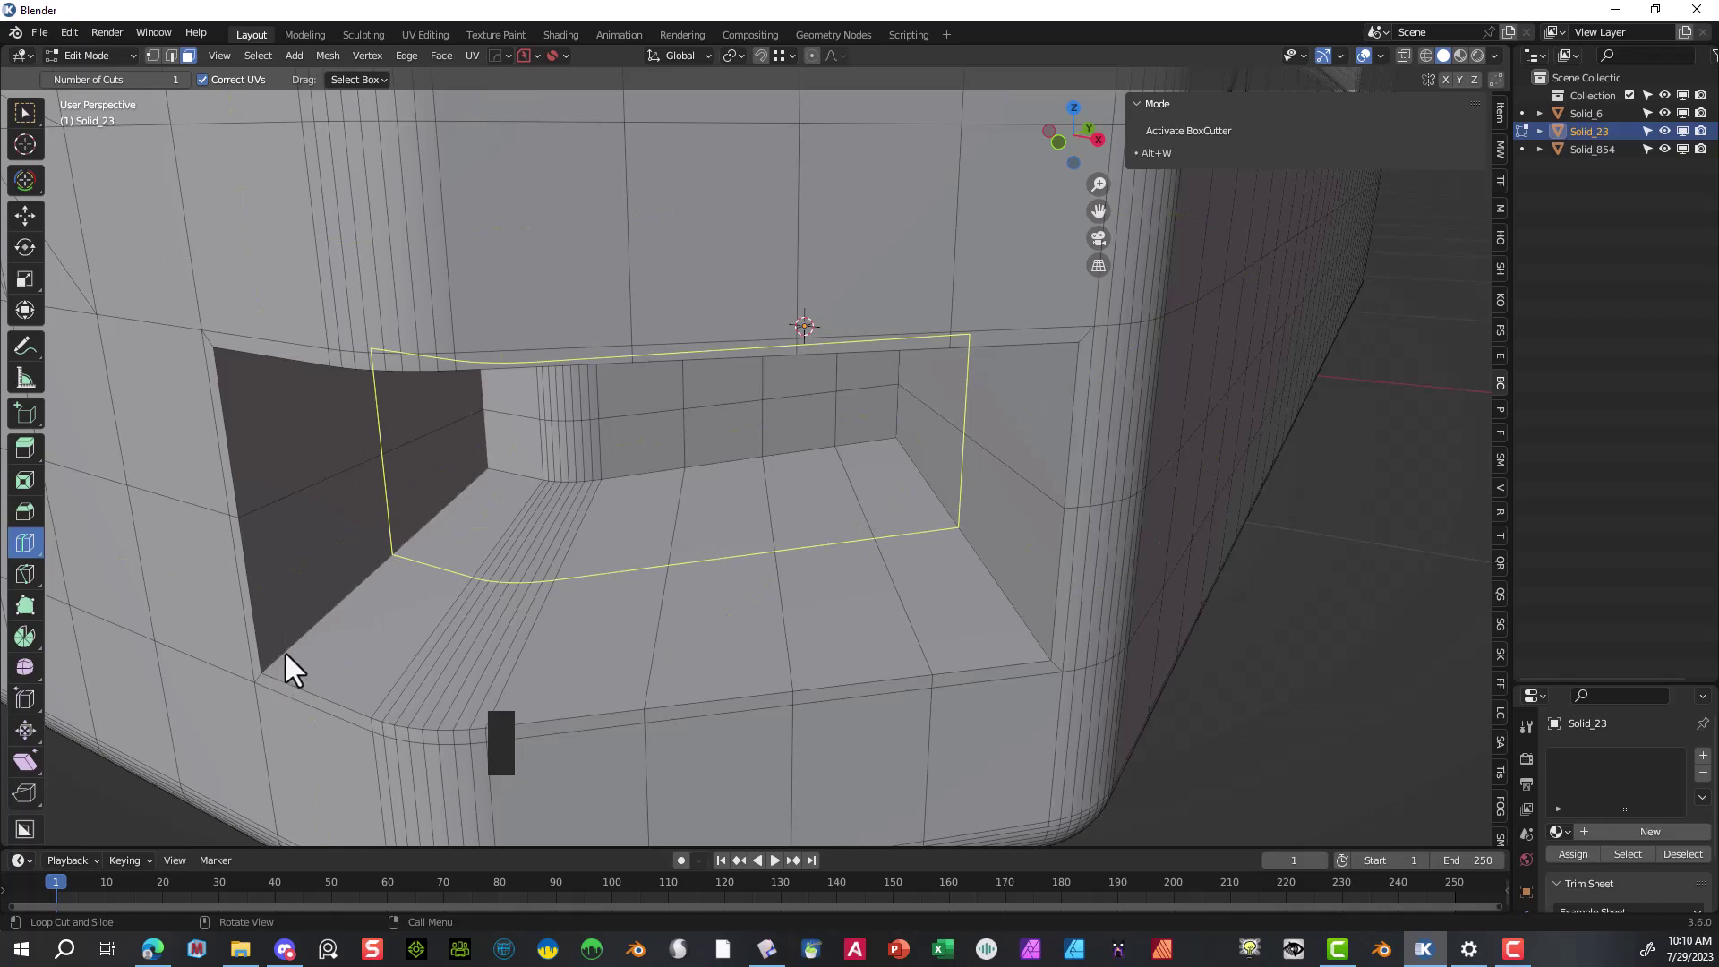
pyautogui.scroll(5, 370, 420)
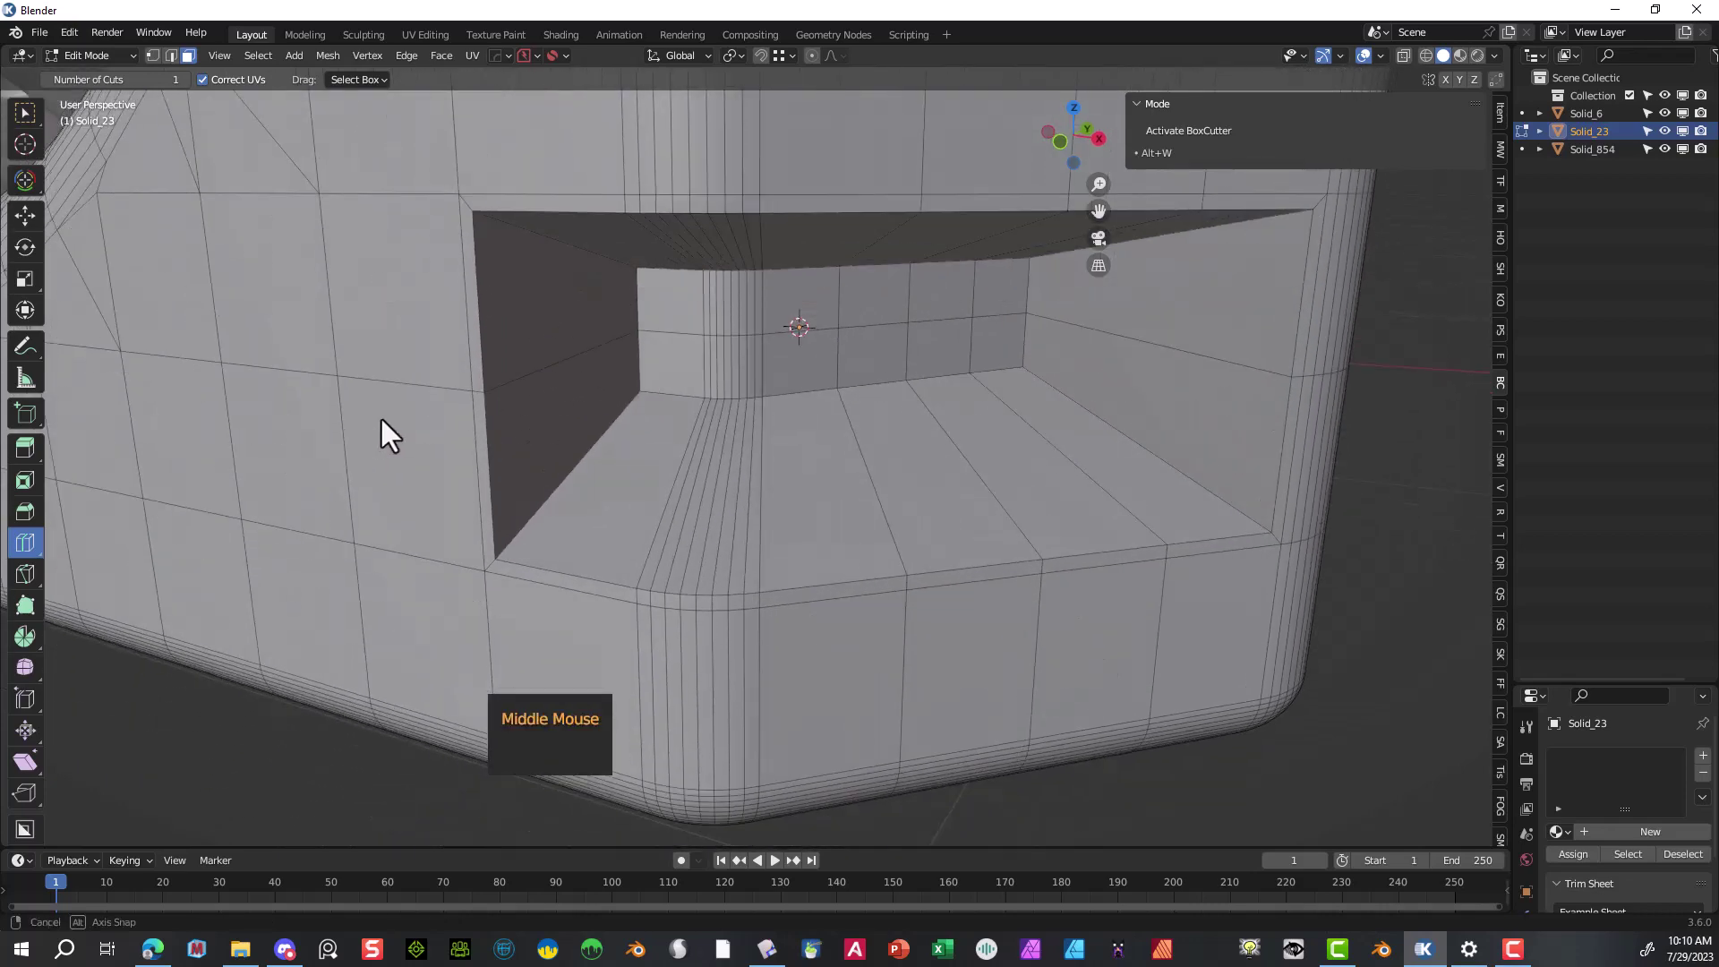
pyautogui.scroll(-2, 443, 308)
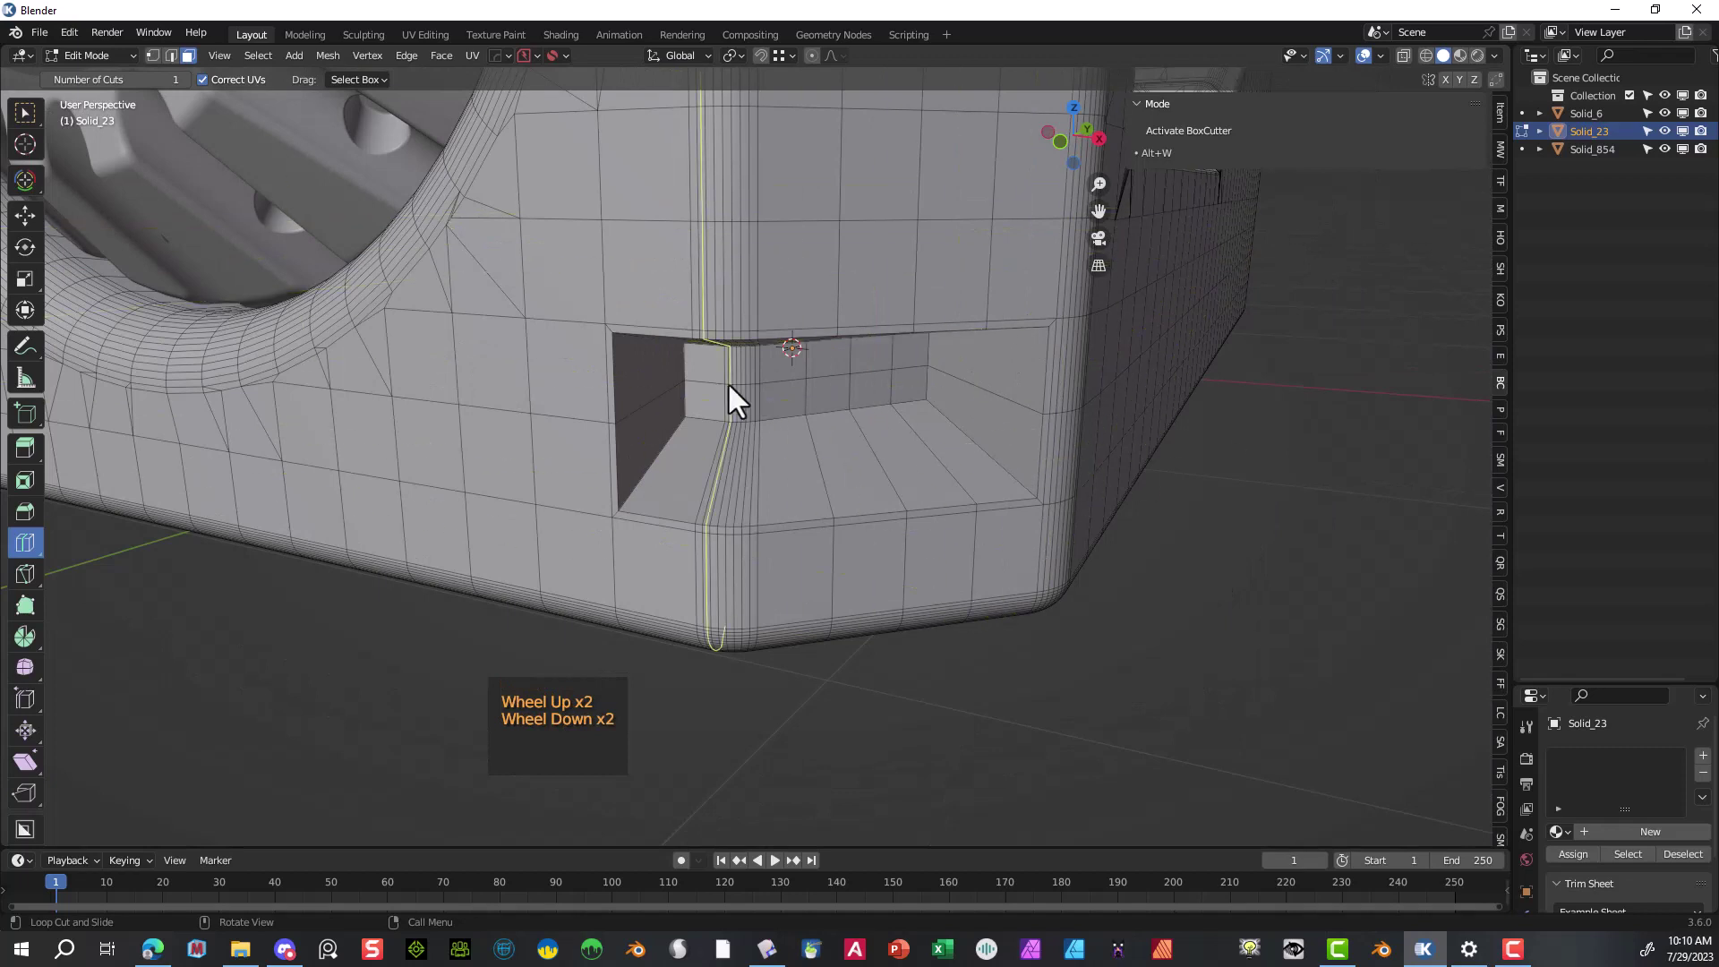
# - Switch the mesh to edge selection mode with the basic selection tool active
pyautogui.click(169, 56)
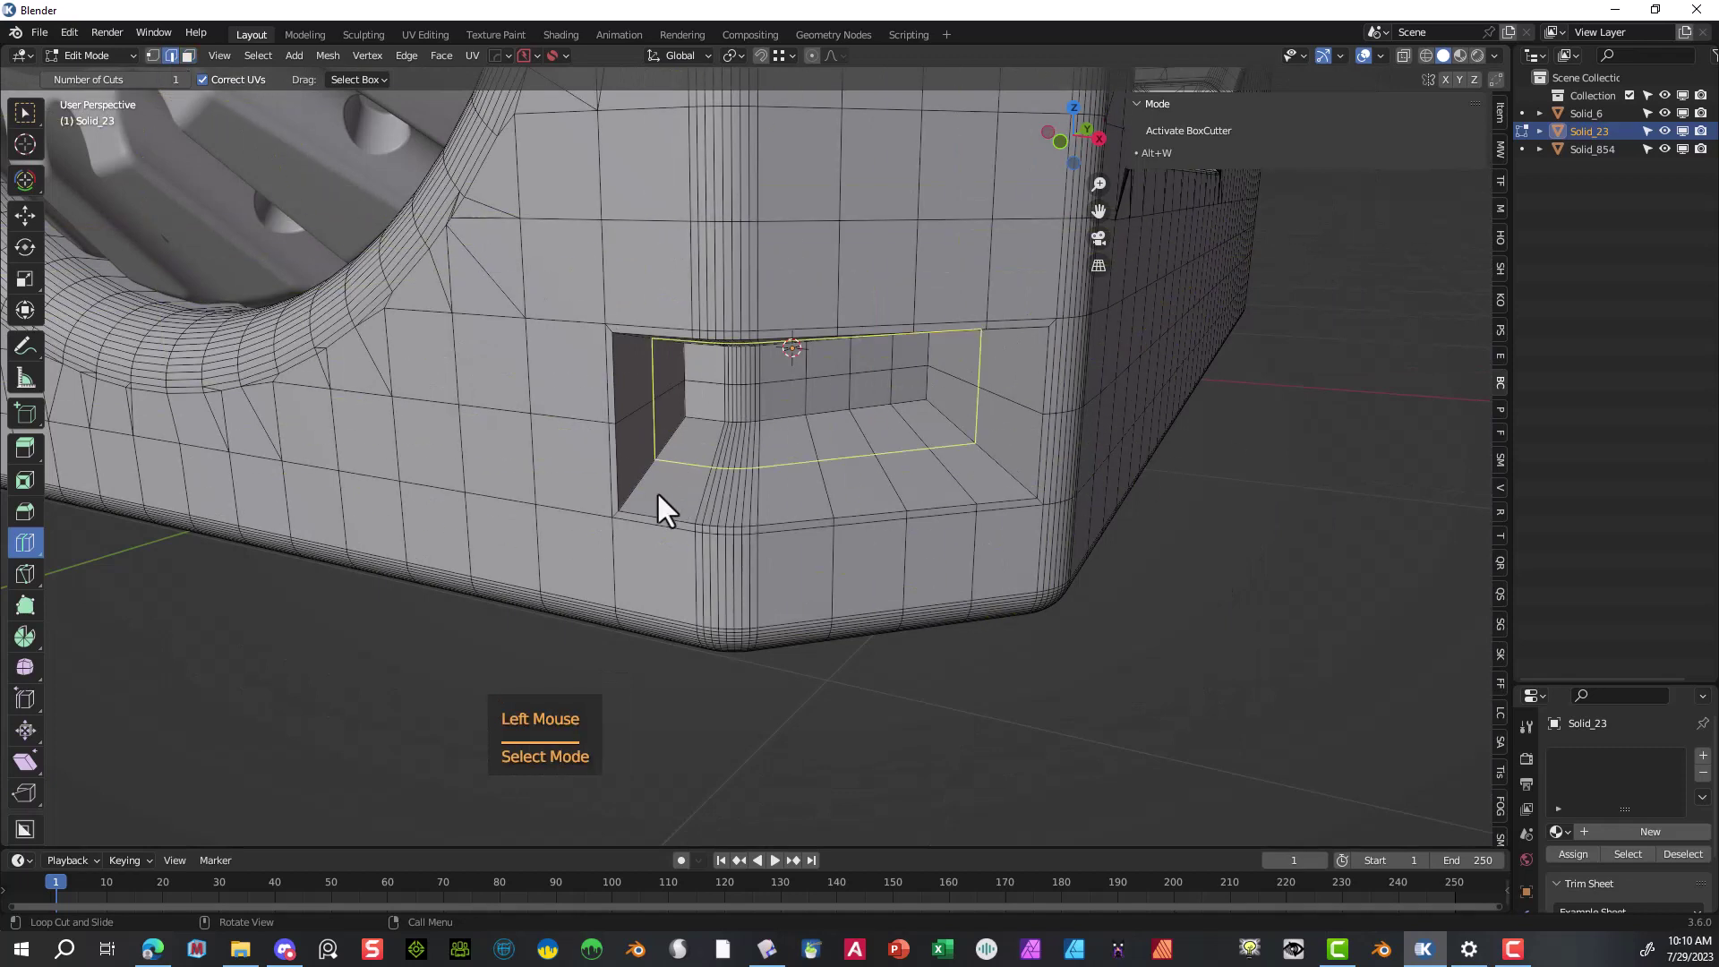
pyautogui.click(24, 109)
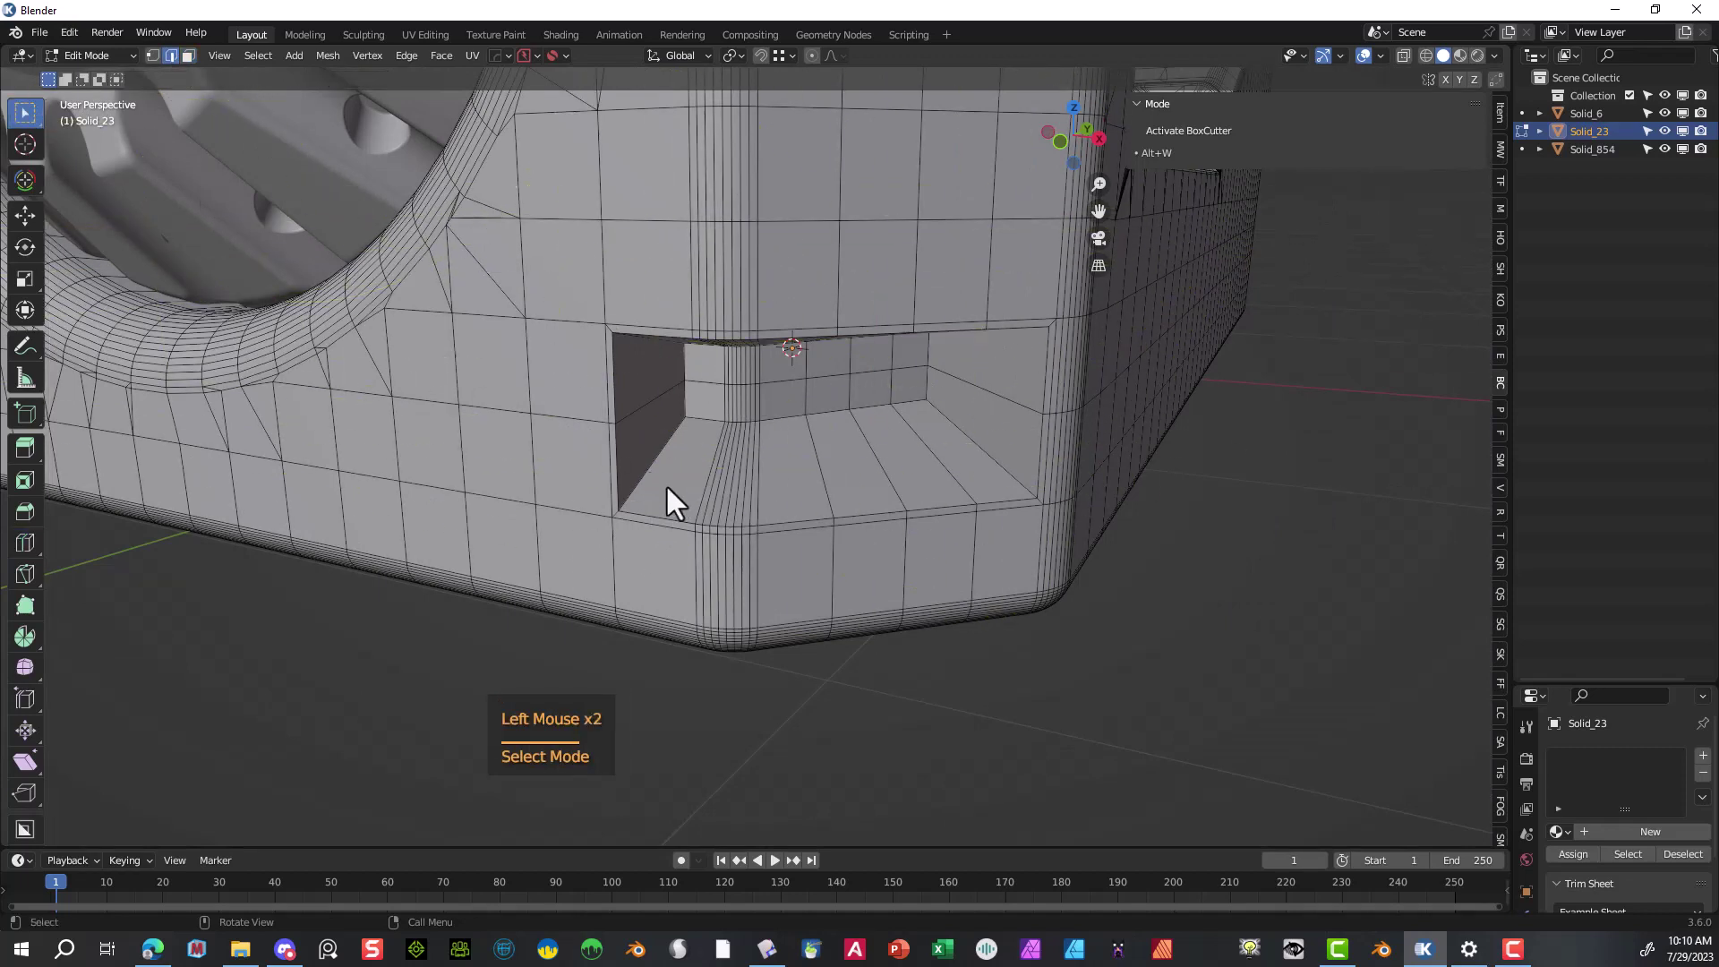
pyautogui.keyDown('alt'); pyautogui.click(648, 467); pyautogui.keyUp('alt')
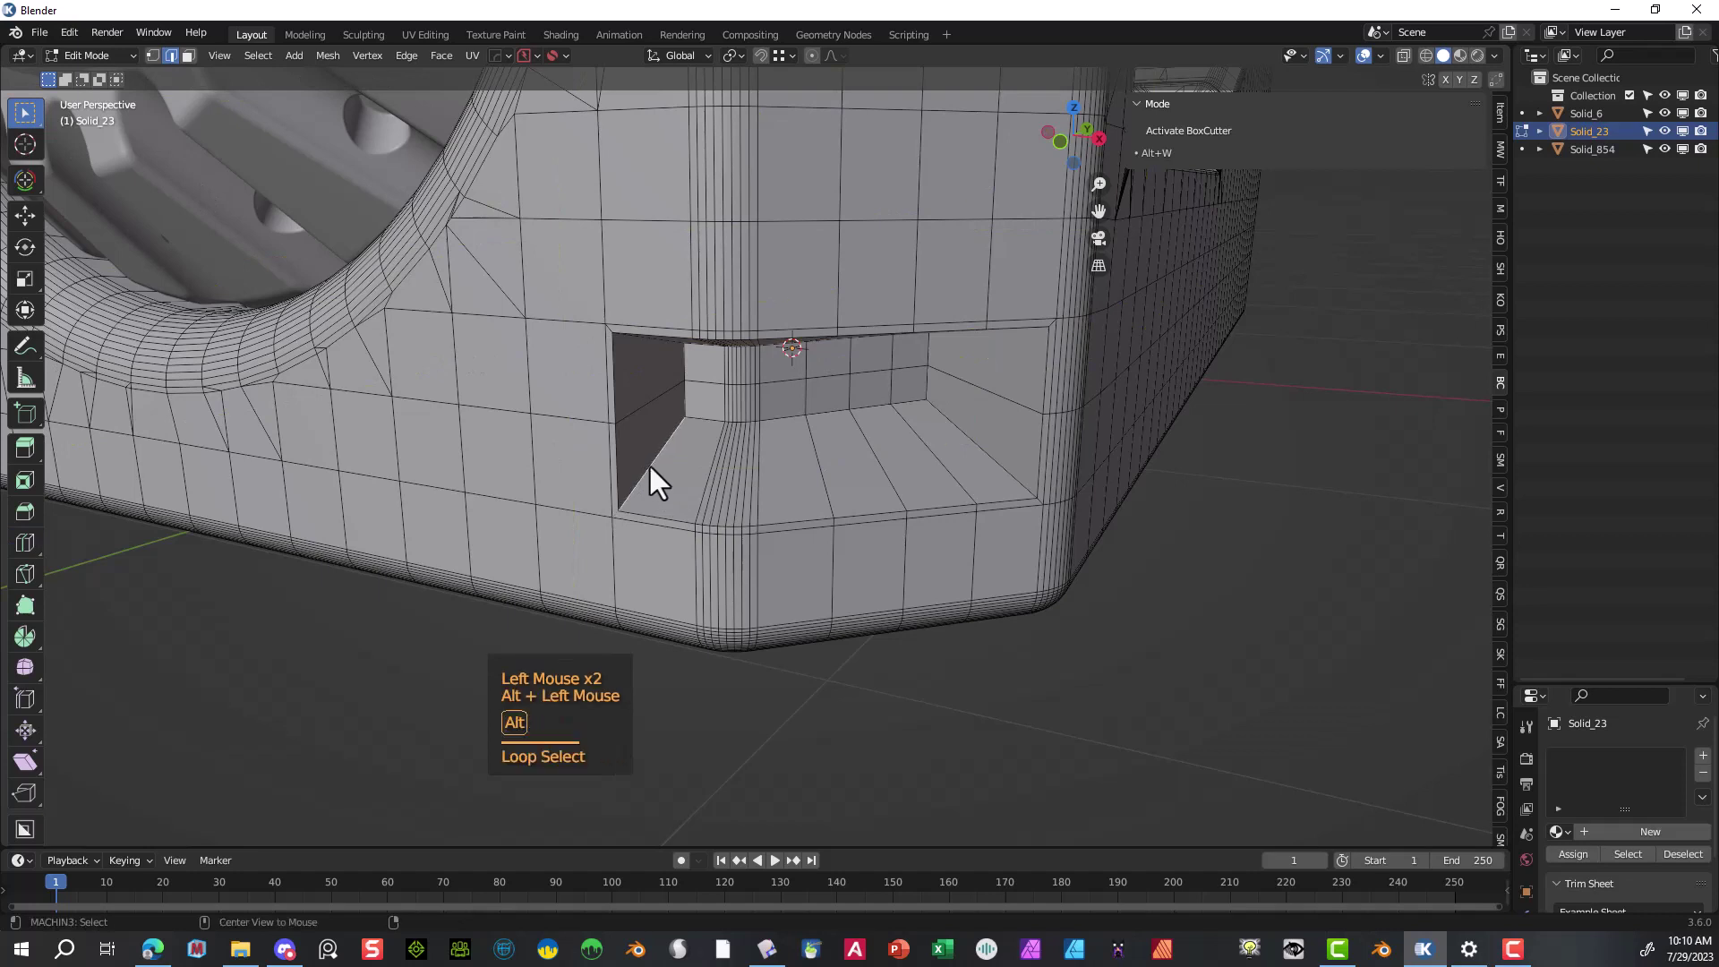
pyautogui.press('alt')
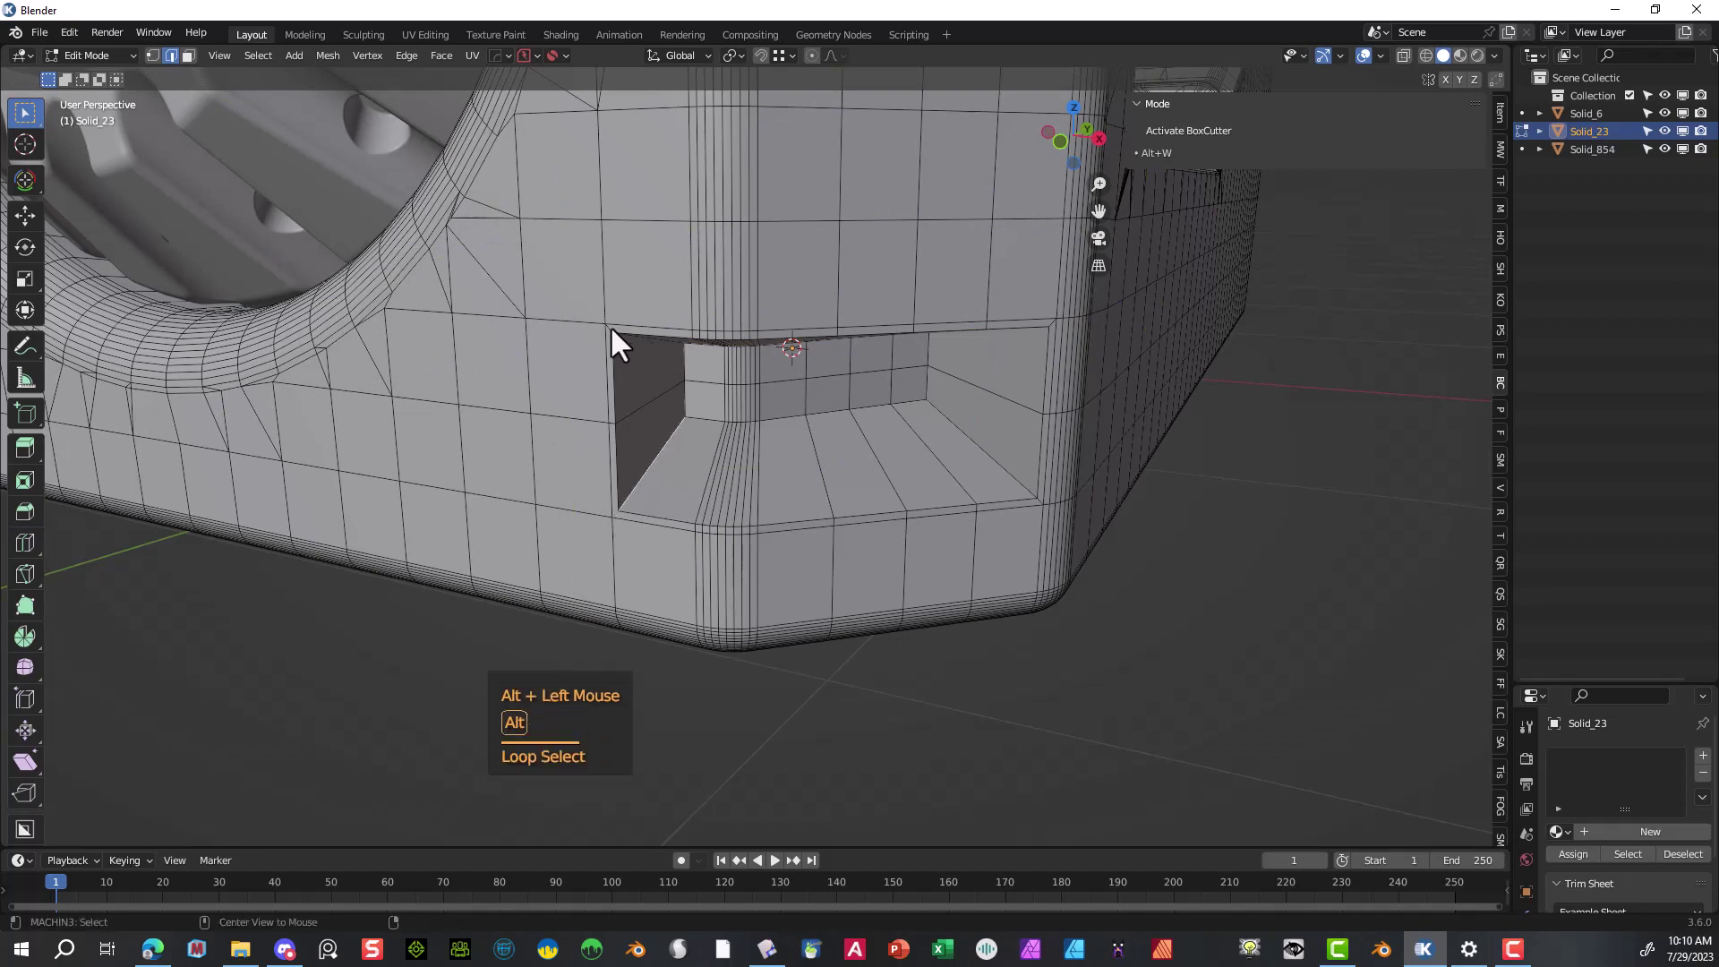
pyautogui.keyDown('alt'); pyautogui.keyDown('shift'); pyautogui.click(609, 333); pyautogui.keyUp('shift'); pyautogui.keyUp('alt')
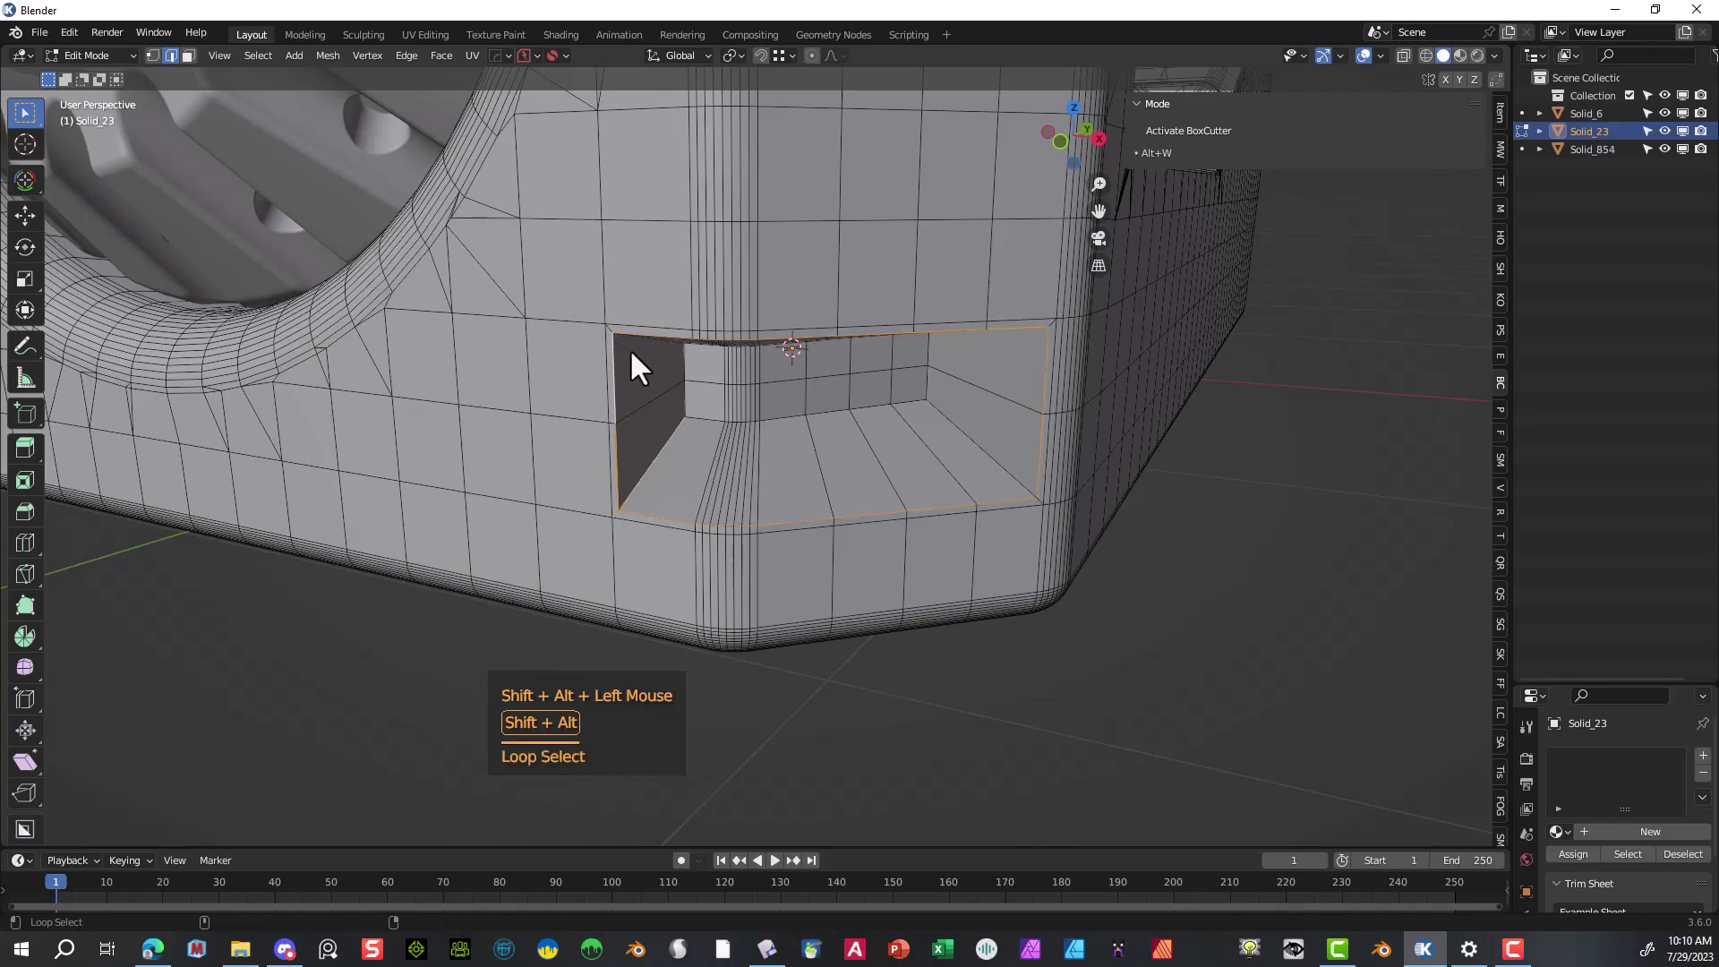
pyautogui.scroll(3, 657, 362)
pyautogui.scroll(-2, 648, 349)
pyautogui.moveTo(651, 353); pyautogui.dragTo(809, 223, button='middle')
pyautogui.scroll(2, 809, 224)
pyautogui.moveTo(1096, 213); pyautogui.dragTo(1416, 539)
pyautogui.scroll(-3, 1378, 542)
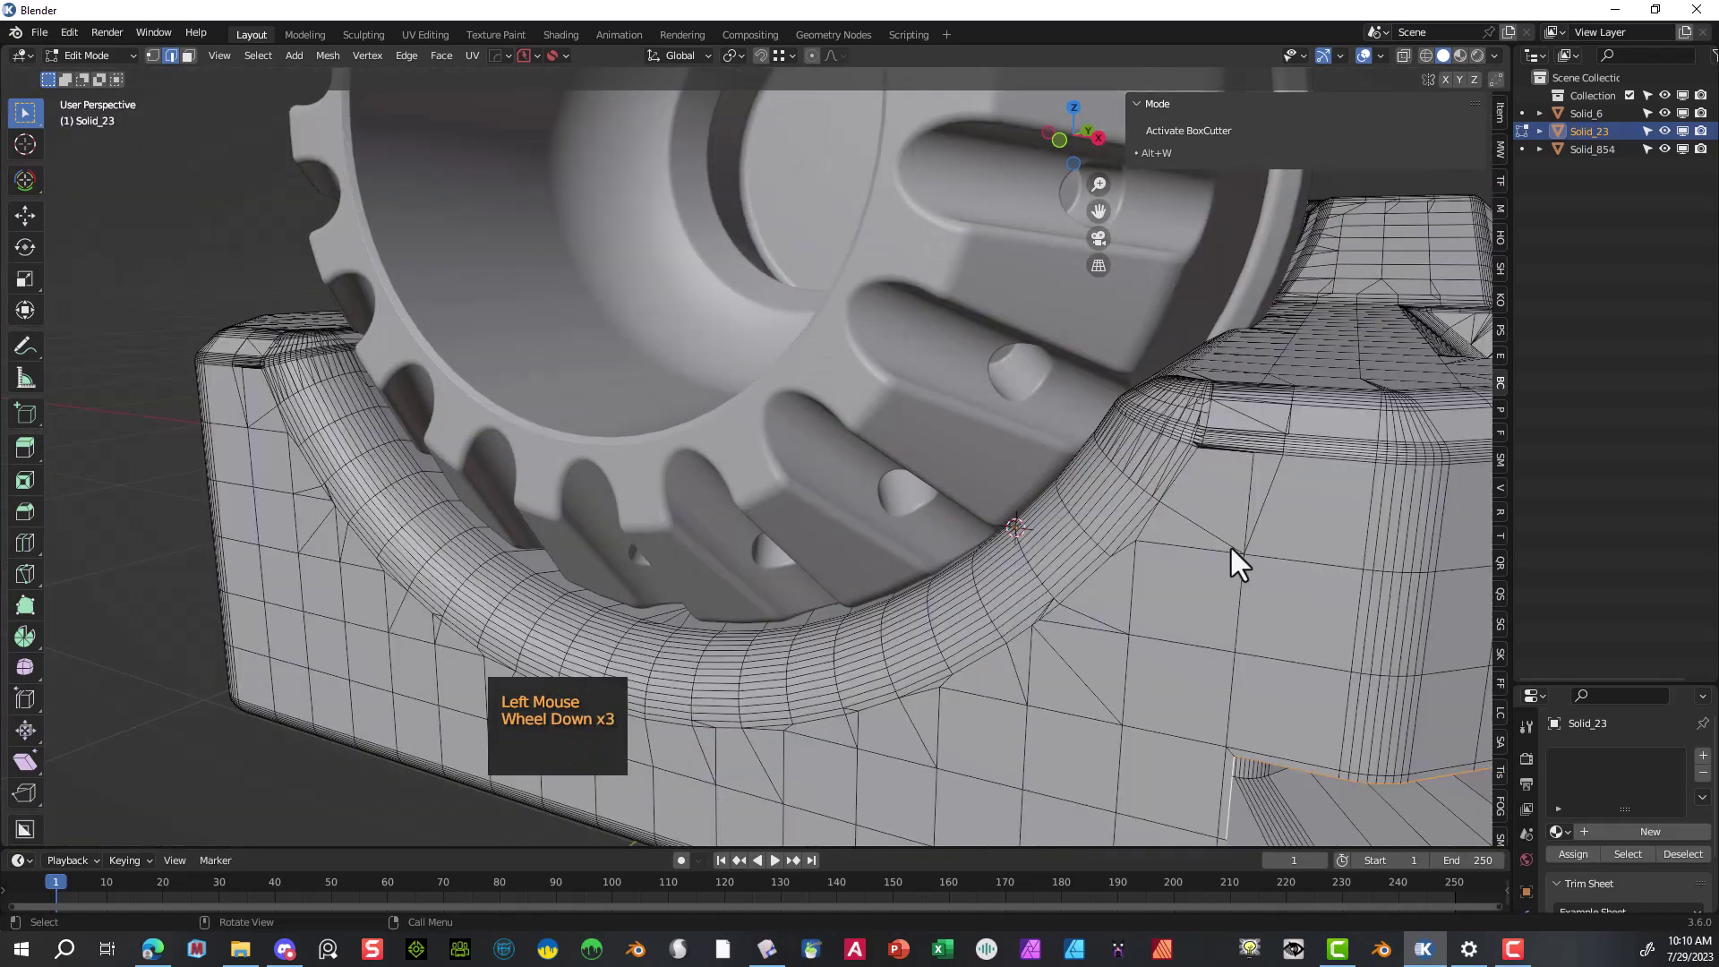
pyautogui.moveTo(1232, 550); pyautogui.dragTo(1185, 512, button='middle')
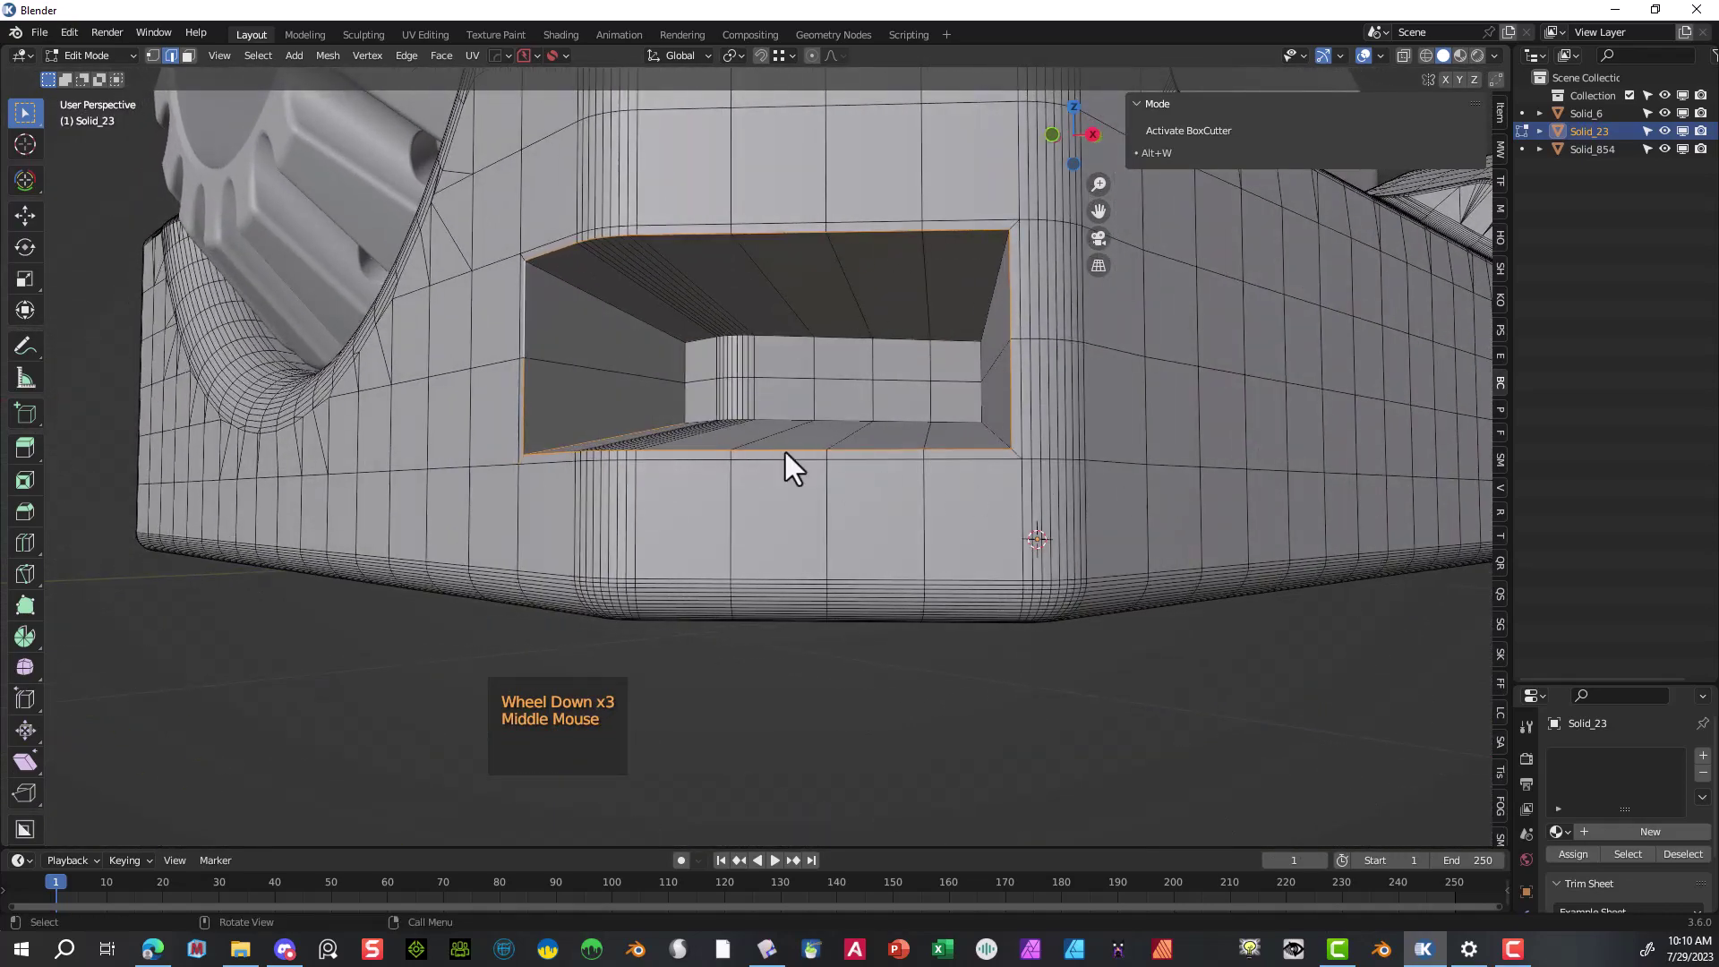
pyautogui.scroll(1, 538, 335)
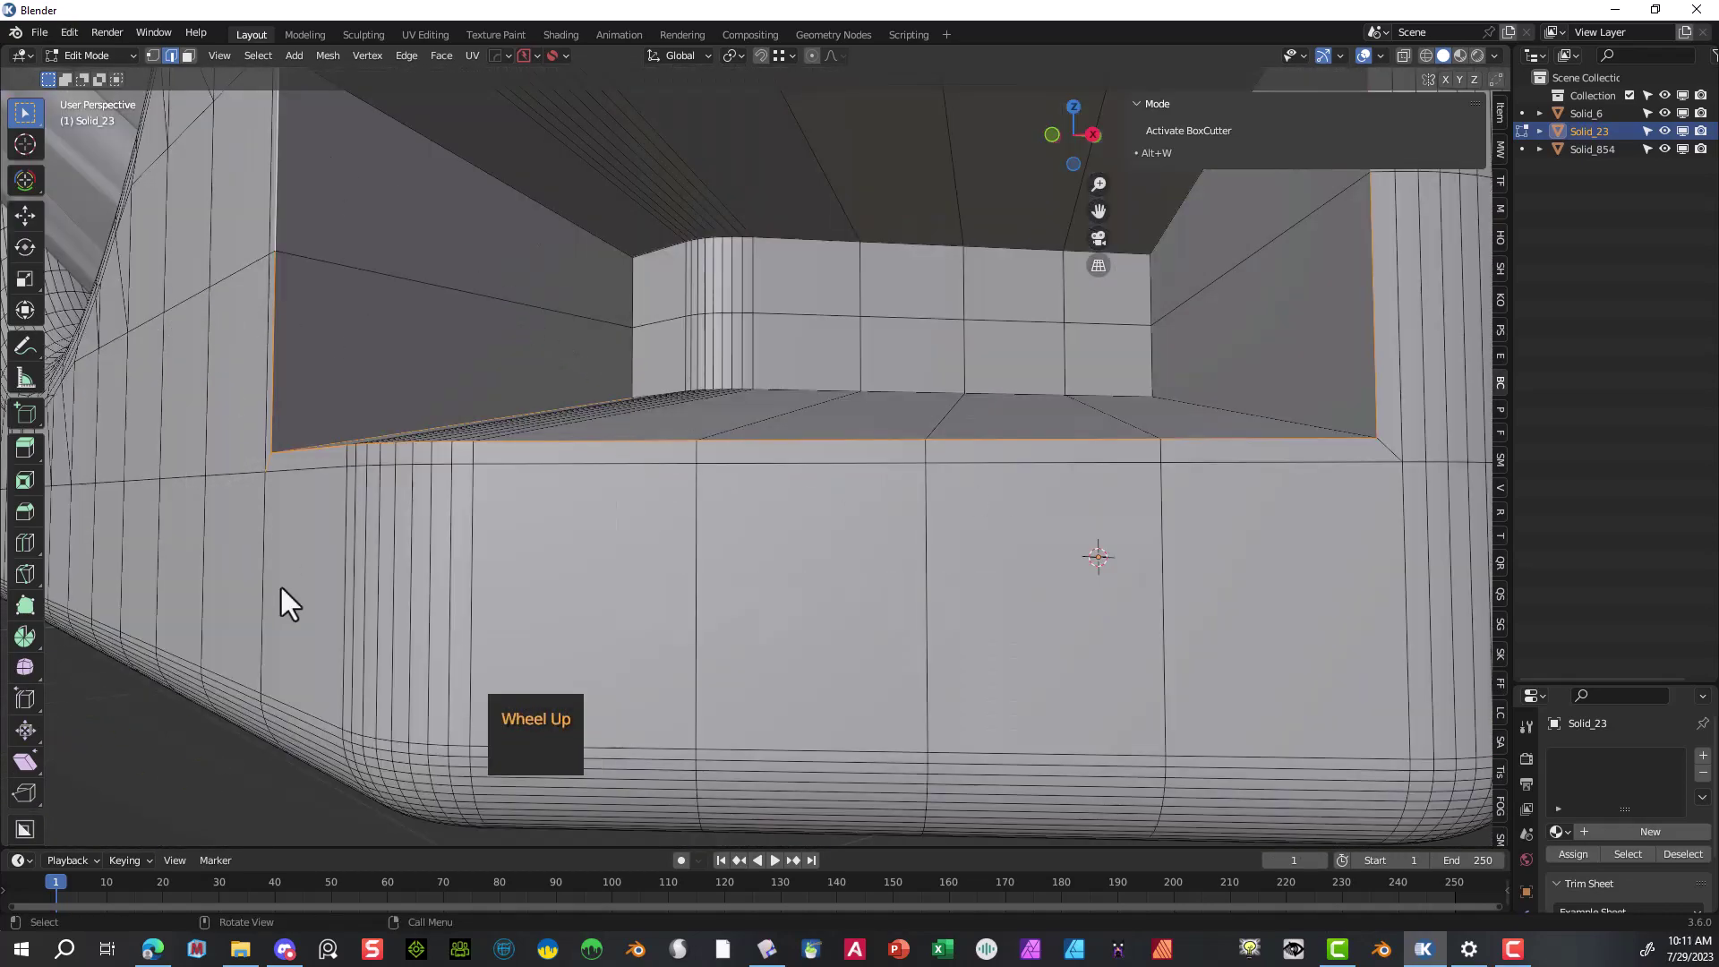
pyautogui.click(168, 765)
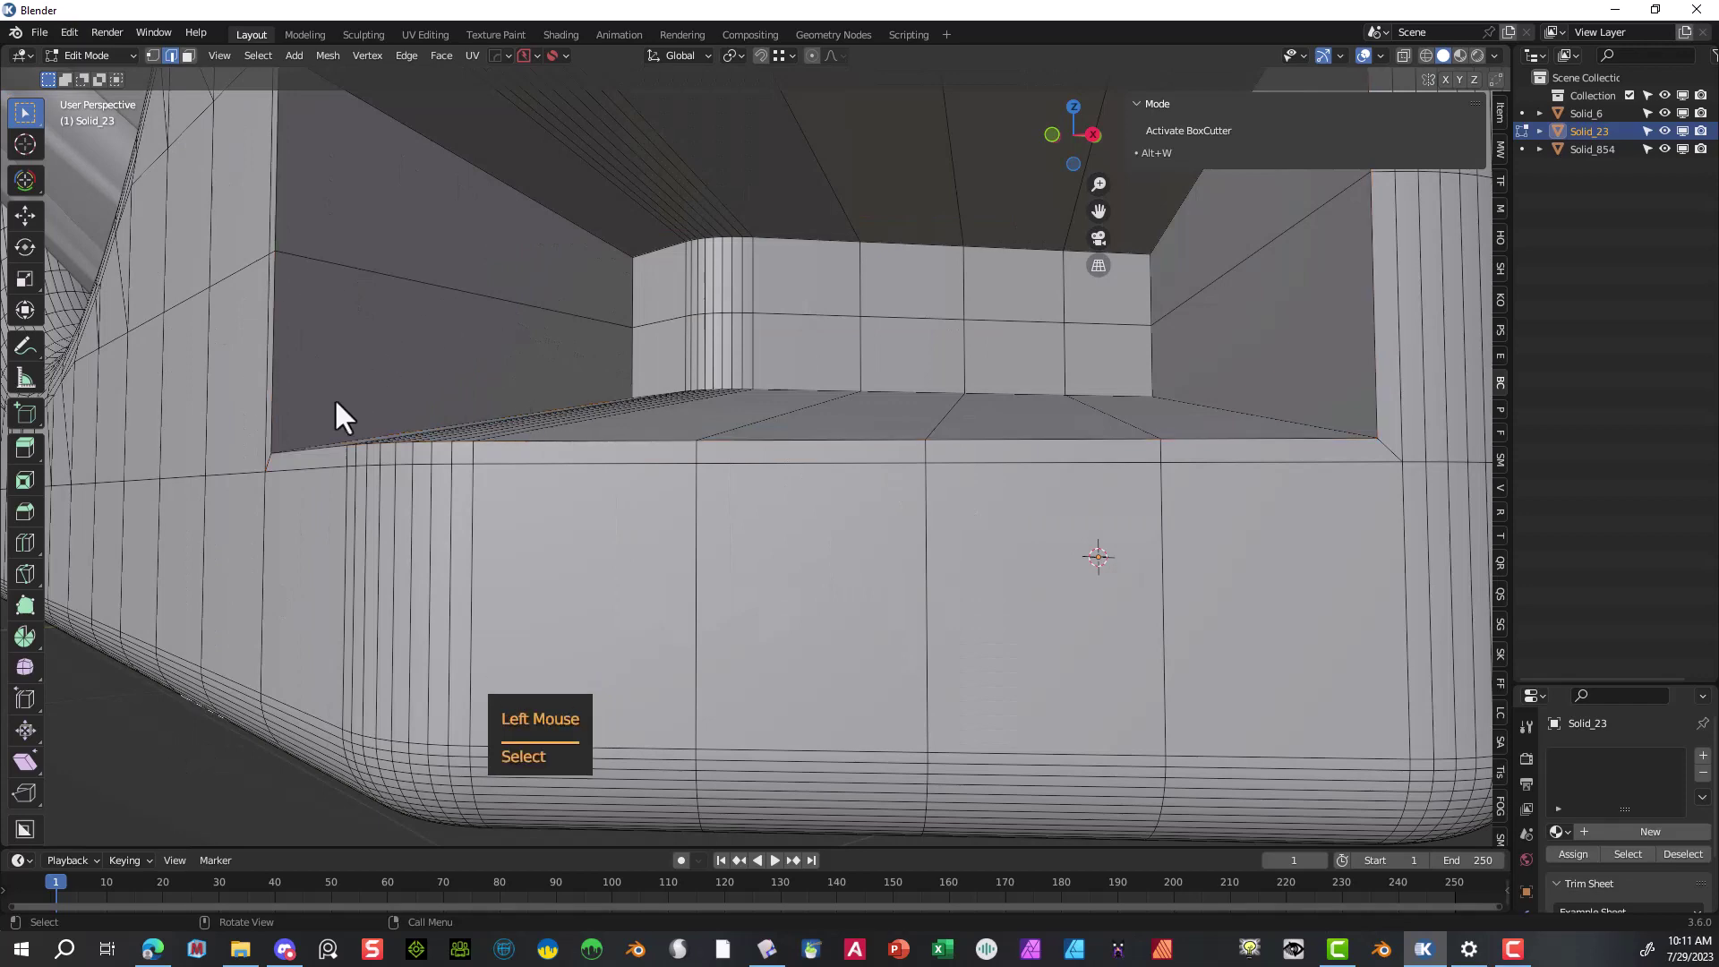
# - Bevel the upper and lower corner edges running inward at the recess's wheel-side end, 0.025 m wide with 9 segments, and deselect them
pyautogui.moveTo(281, 459); pyautogui.dragTo(290, 460, button='middle')
pyautogui.scroll(2, 453, 508)
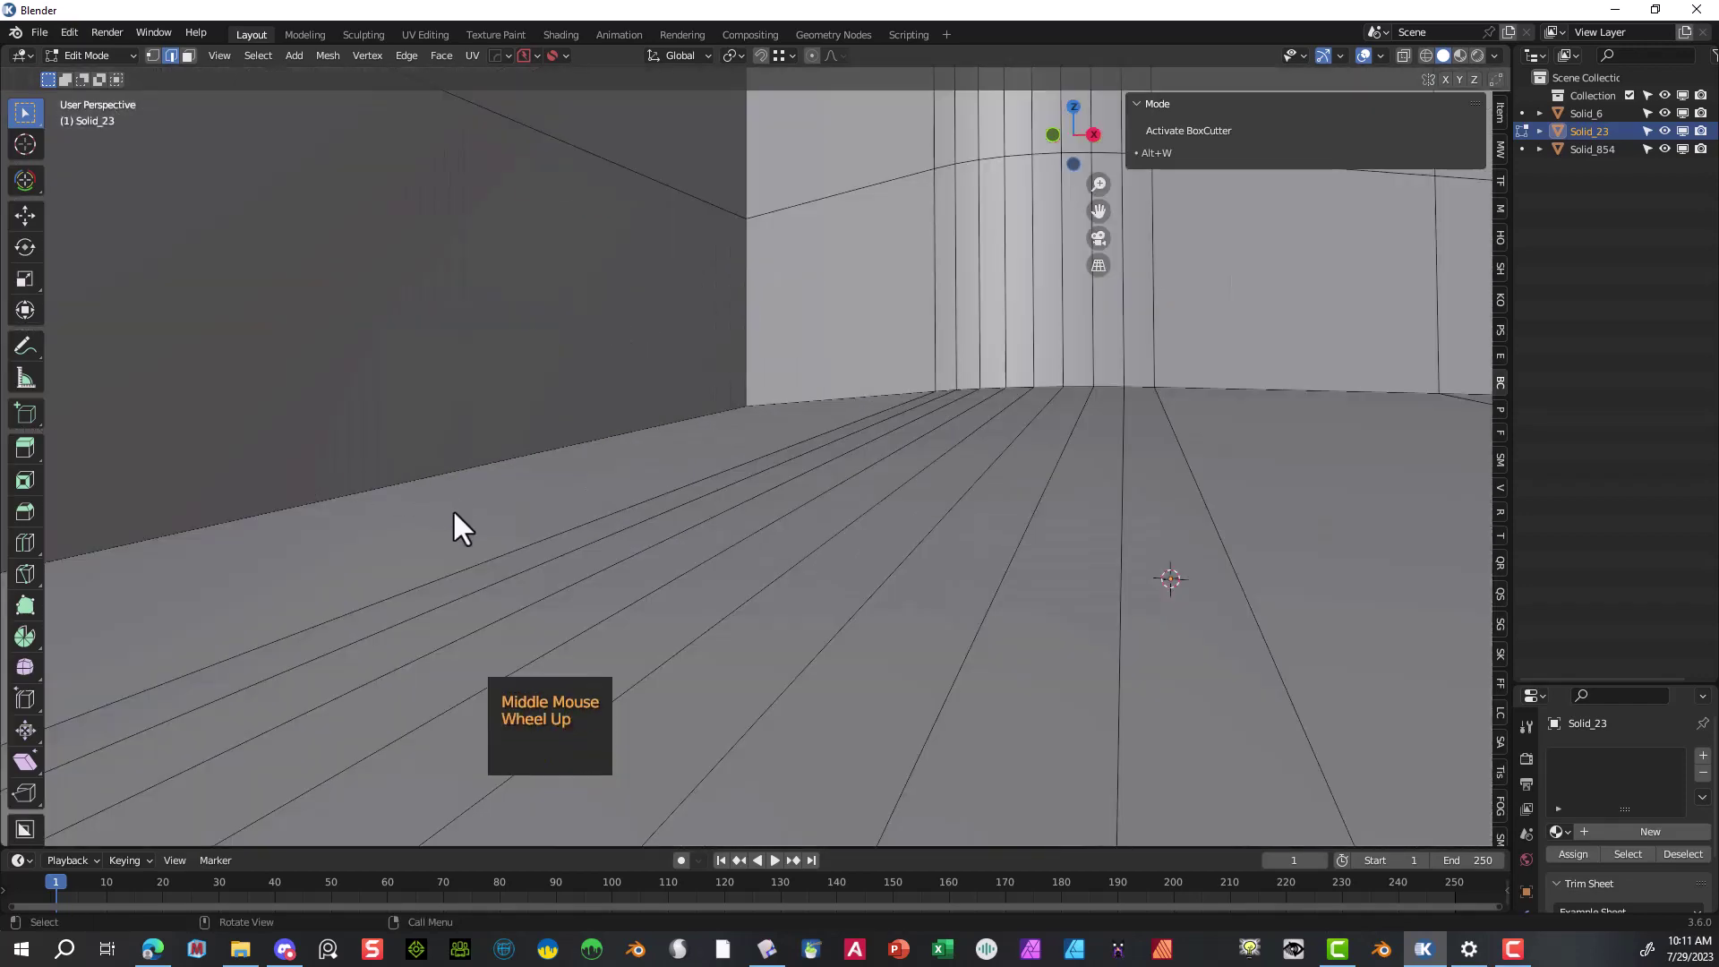
pyautogui.scroll(-2, 451, 514)
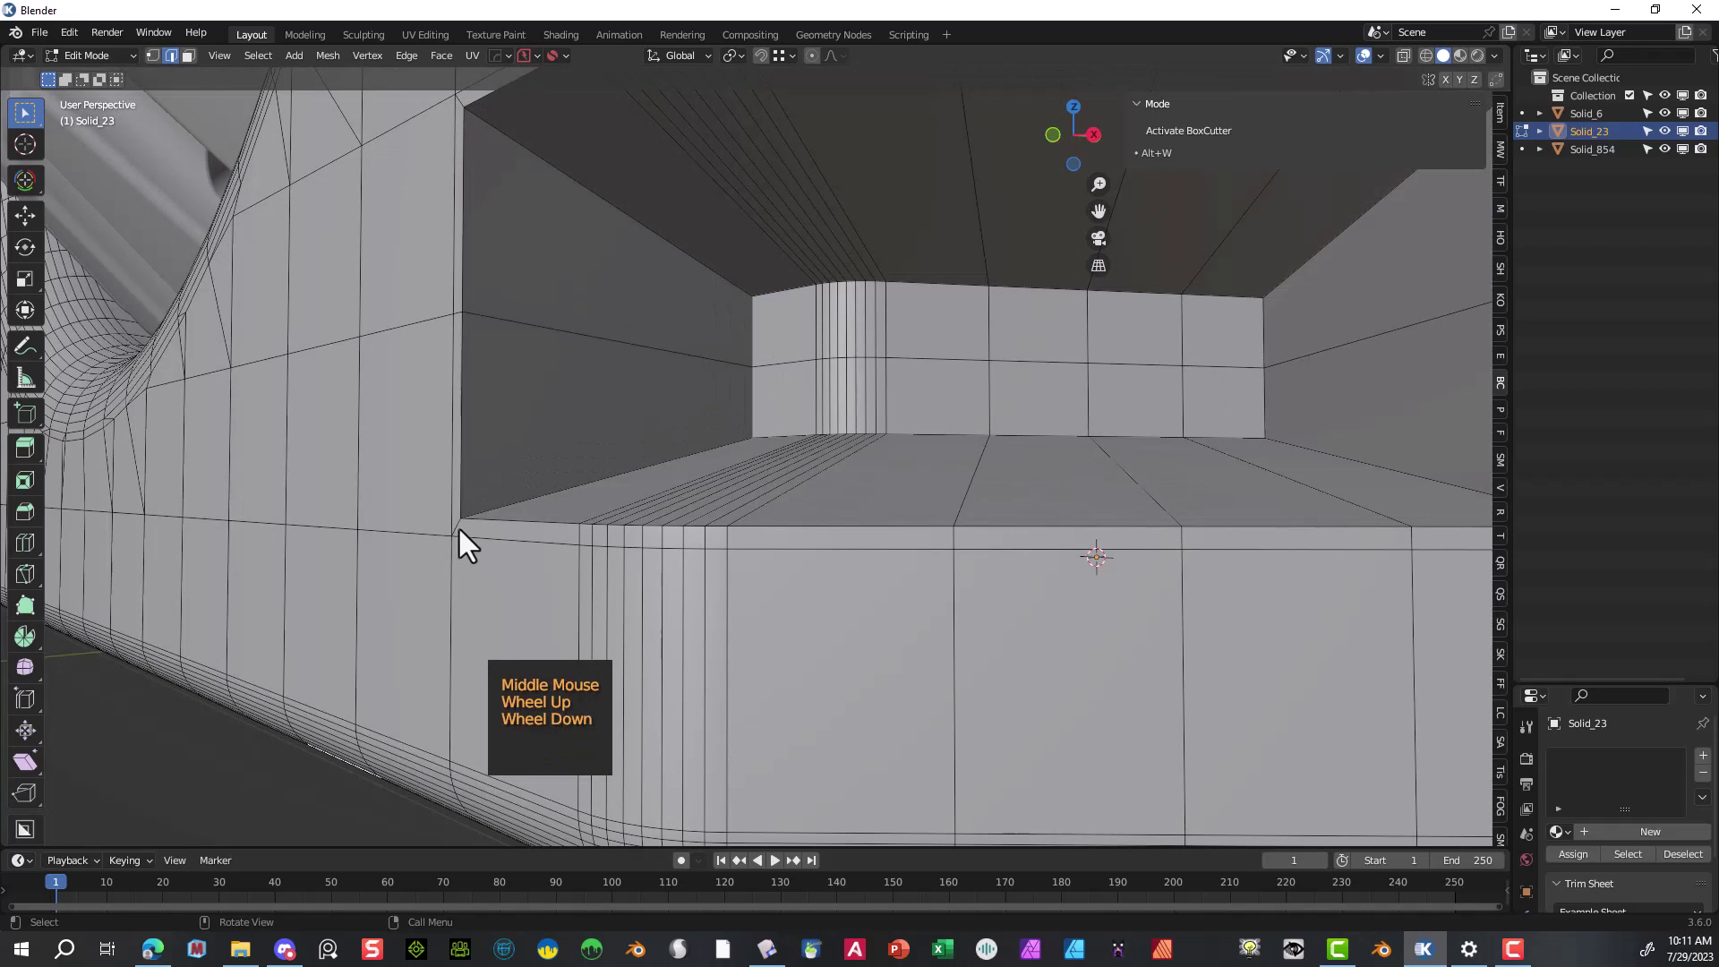
pyautogui.keyDown('alt'); pyautogui.click(458, 529); pyautogui.keyUp('alt')
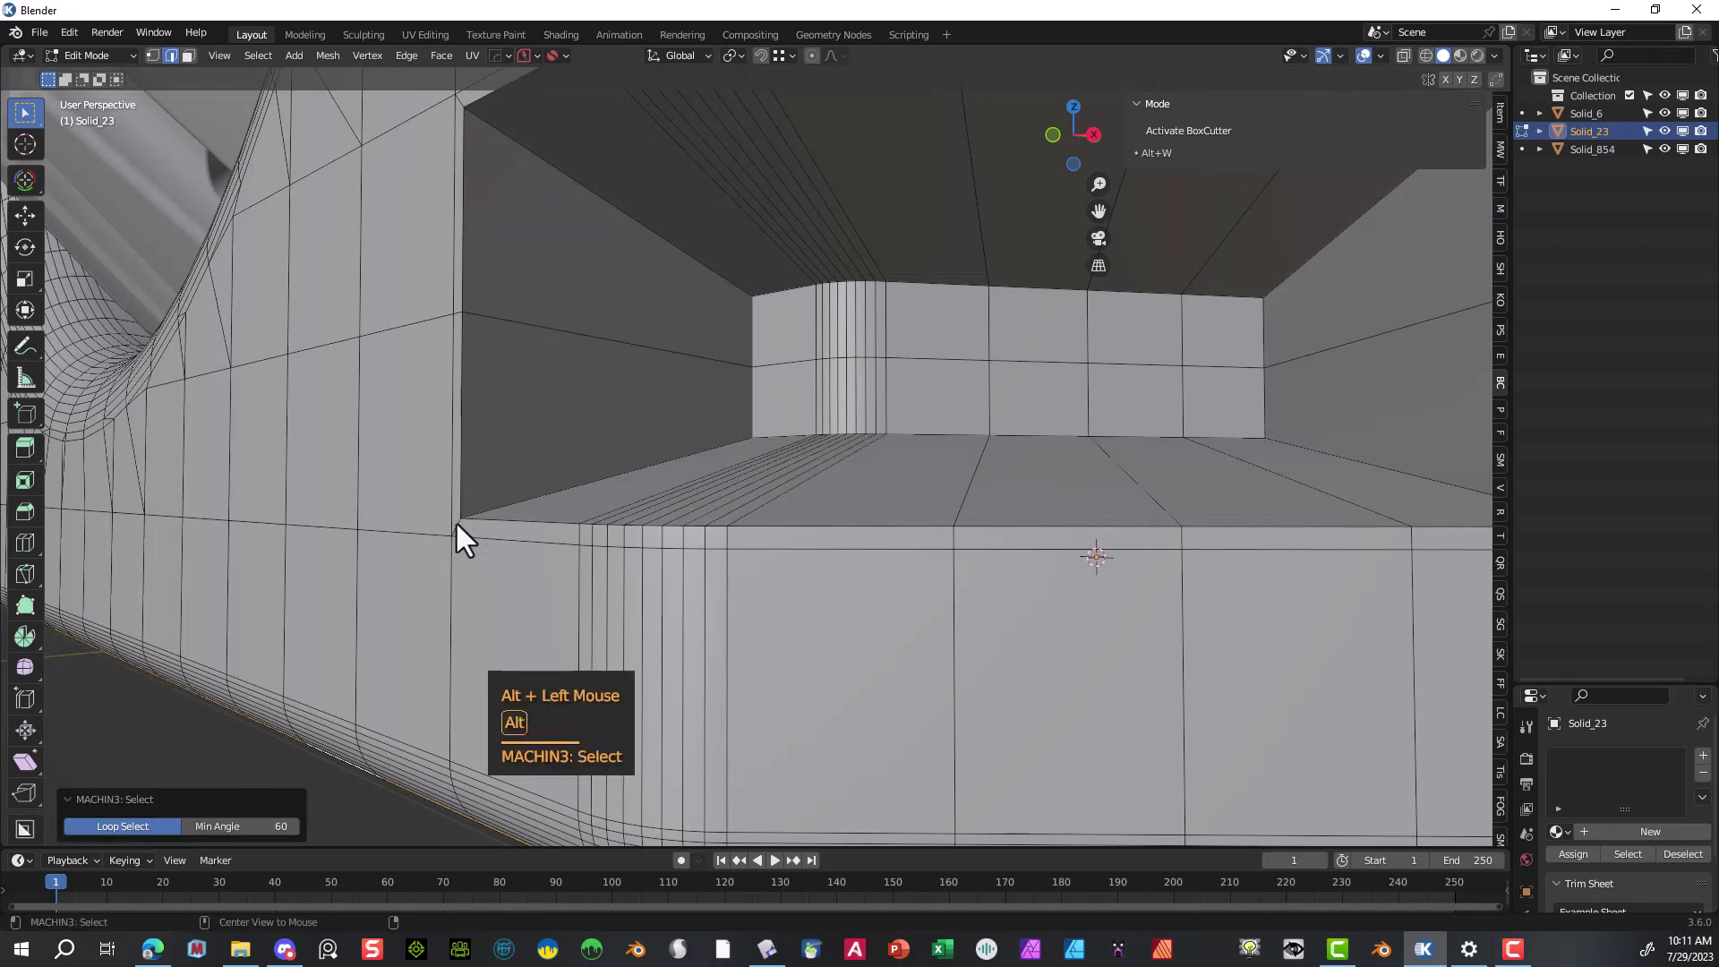
pyautogui.keyDown('alt'); pyautogui.click(458, 526); pyautogui.keyUp('alt')
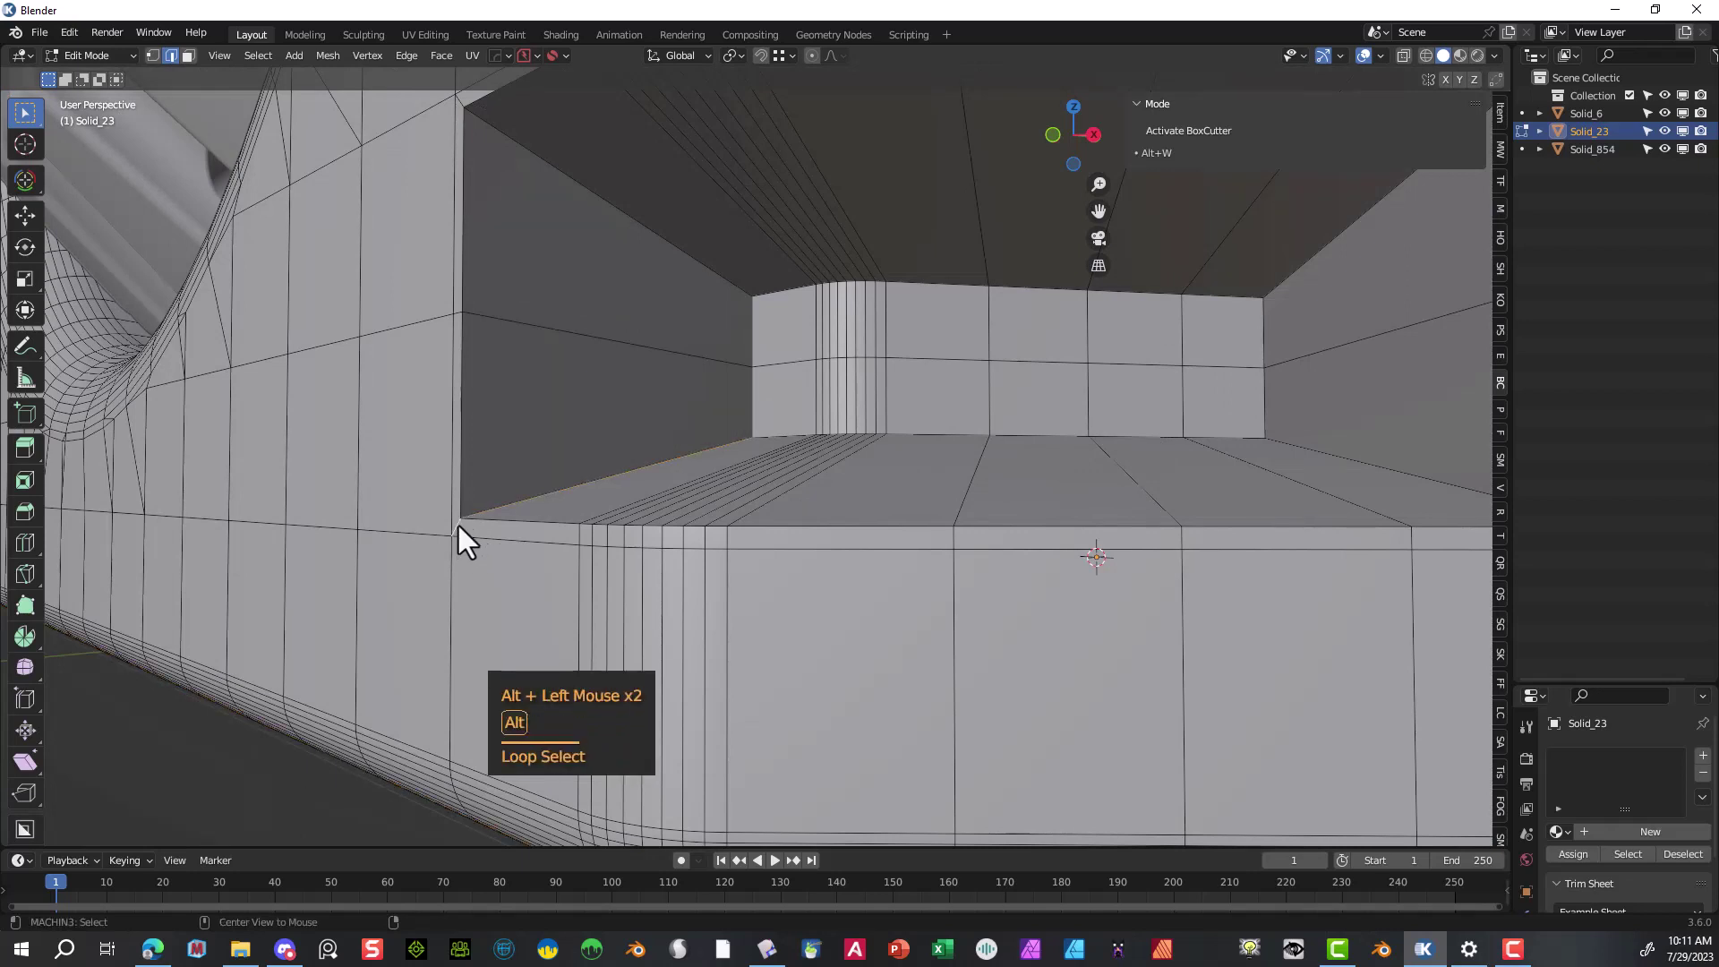
pyautogui.keyDown('alt'); pyautogui.keyDown('shift'); pyautogui.click(460, 103); pyautogui.keyUp('shift'); pyautogui.keyUp('alt')
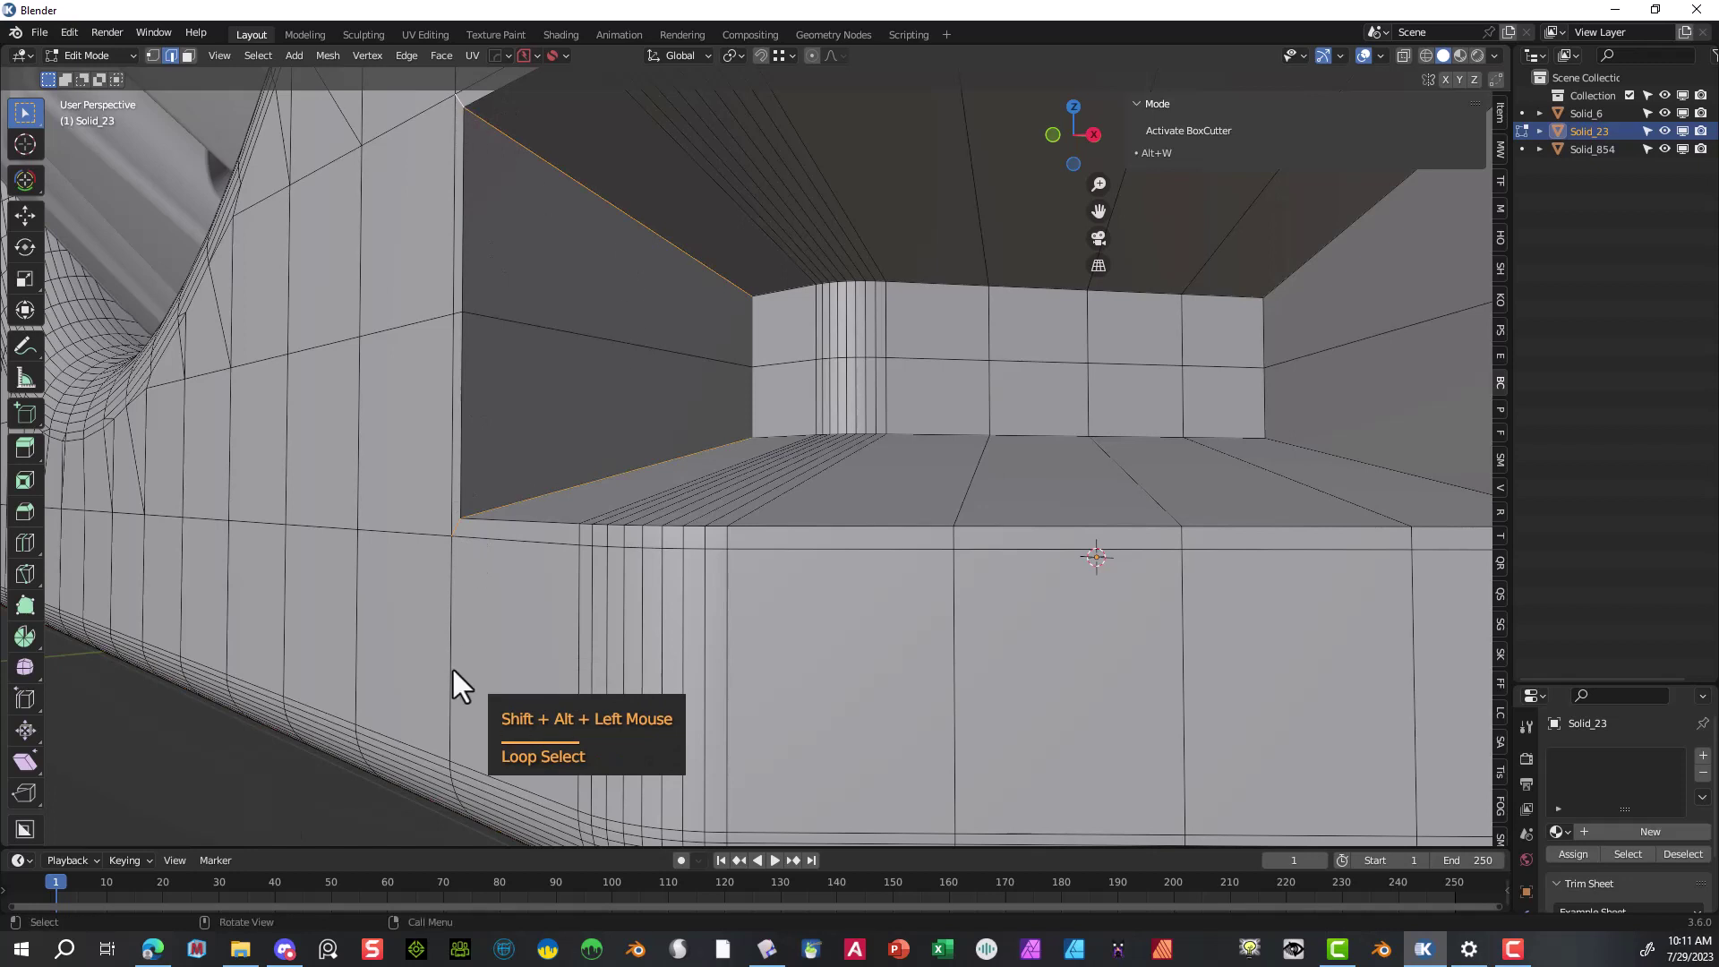
pyautogui.hotkey('ctrl', 'b')
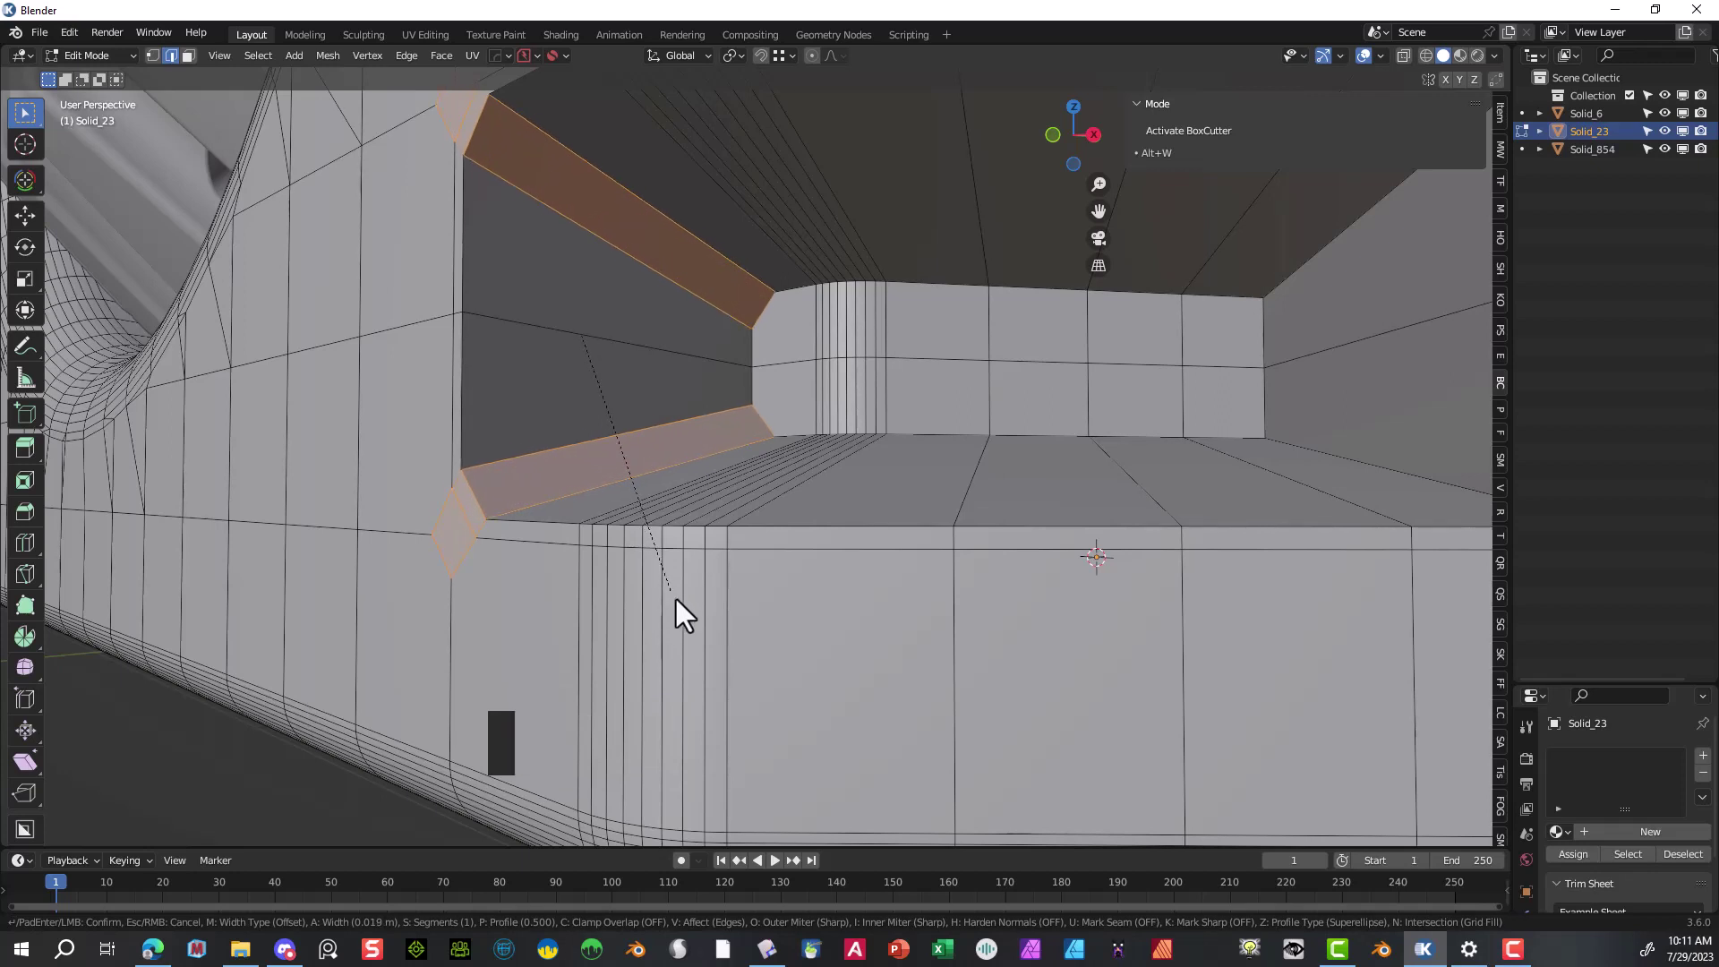
pyautogui.scroll(6, 680, 599)
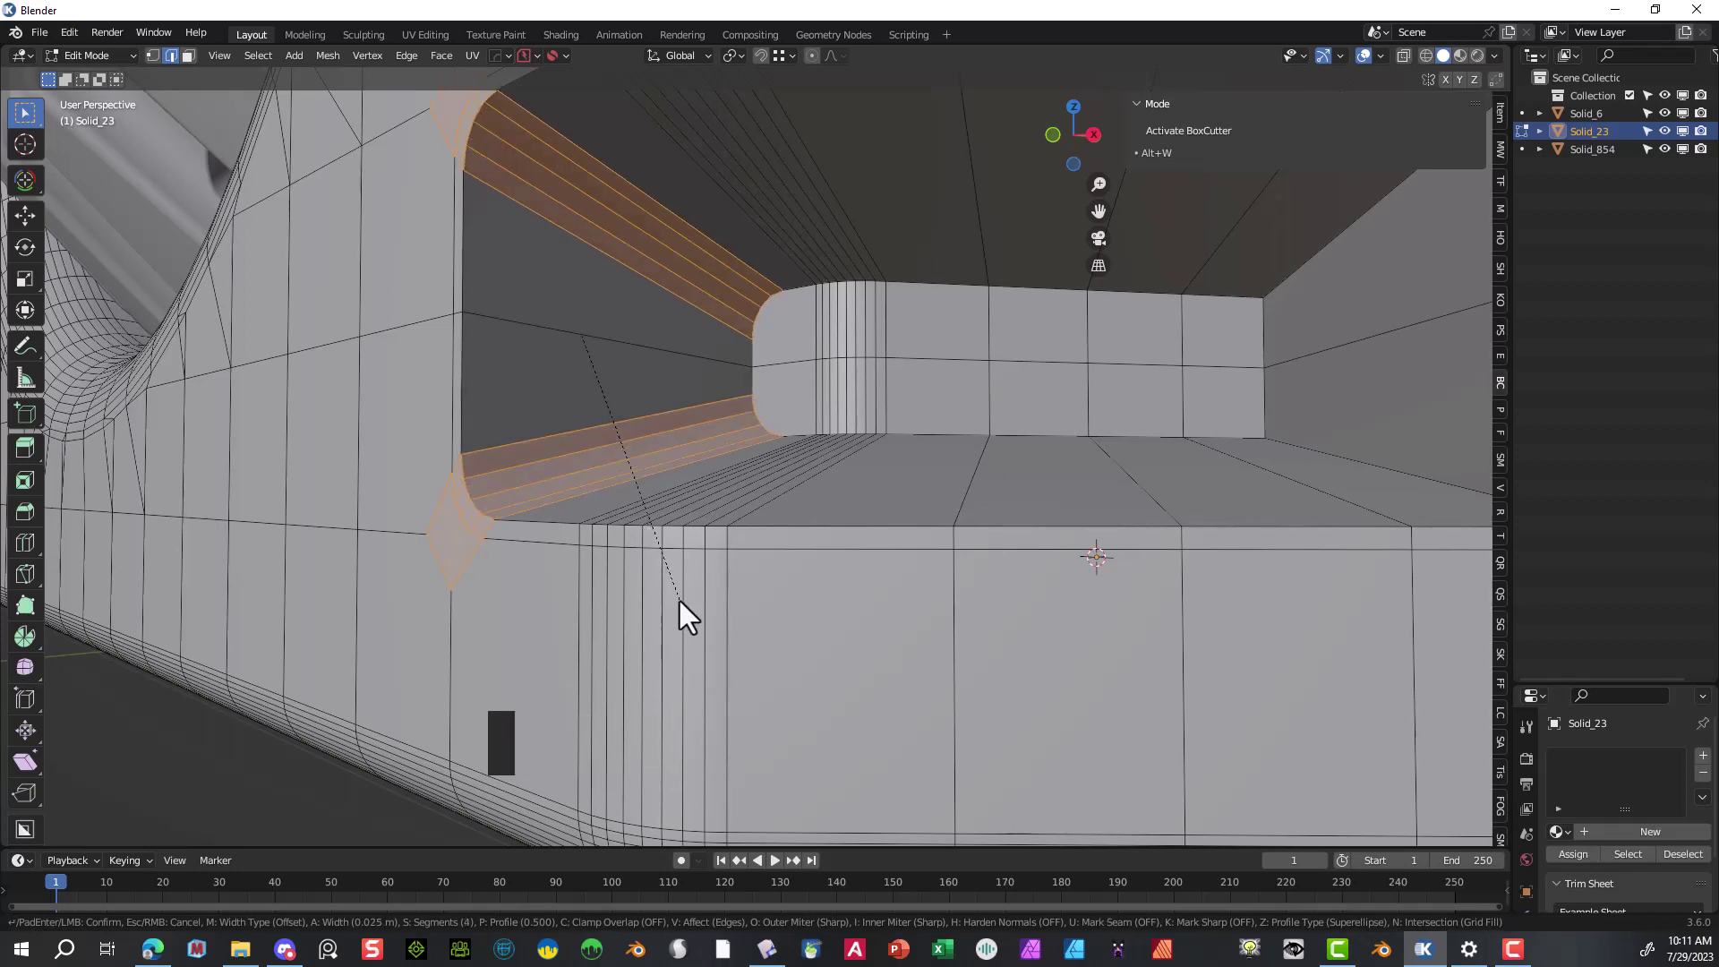
pyautogui.scroll(2, 680, 600)
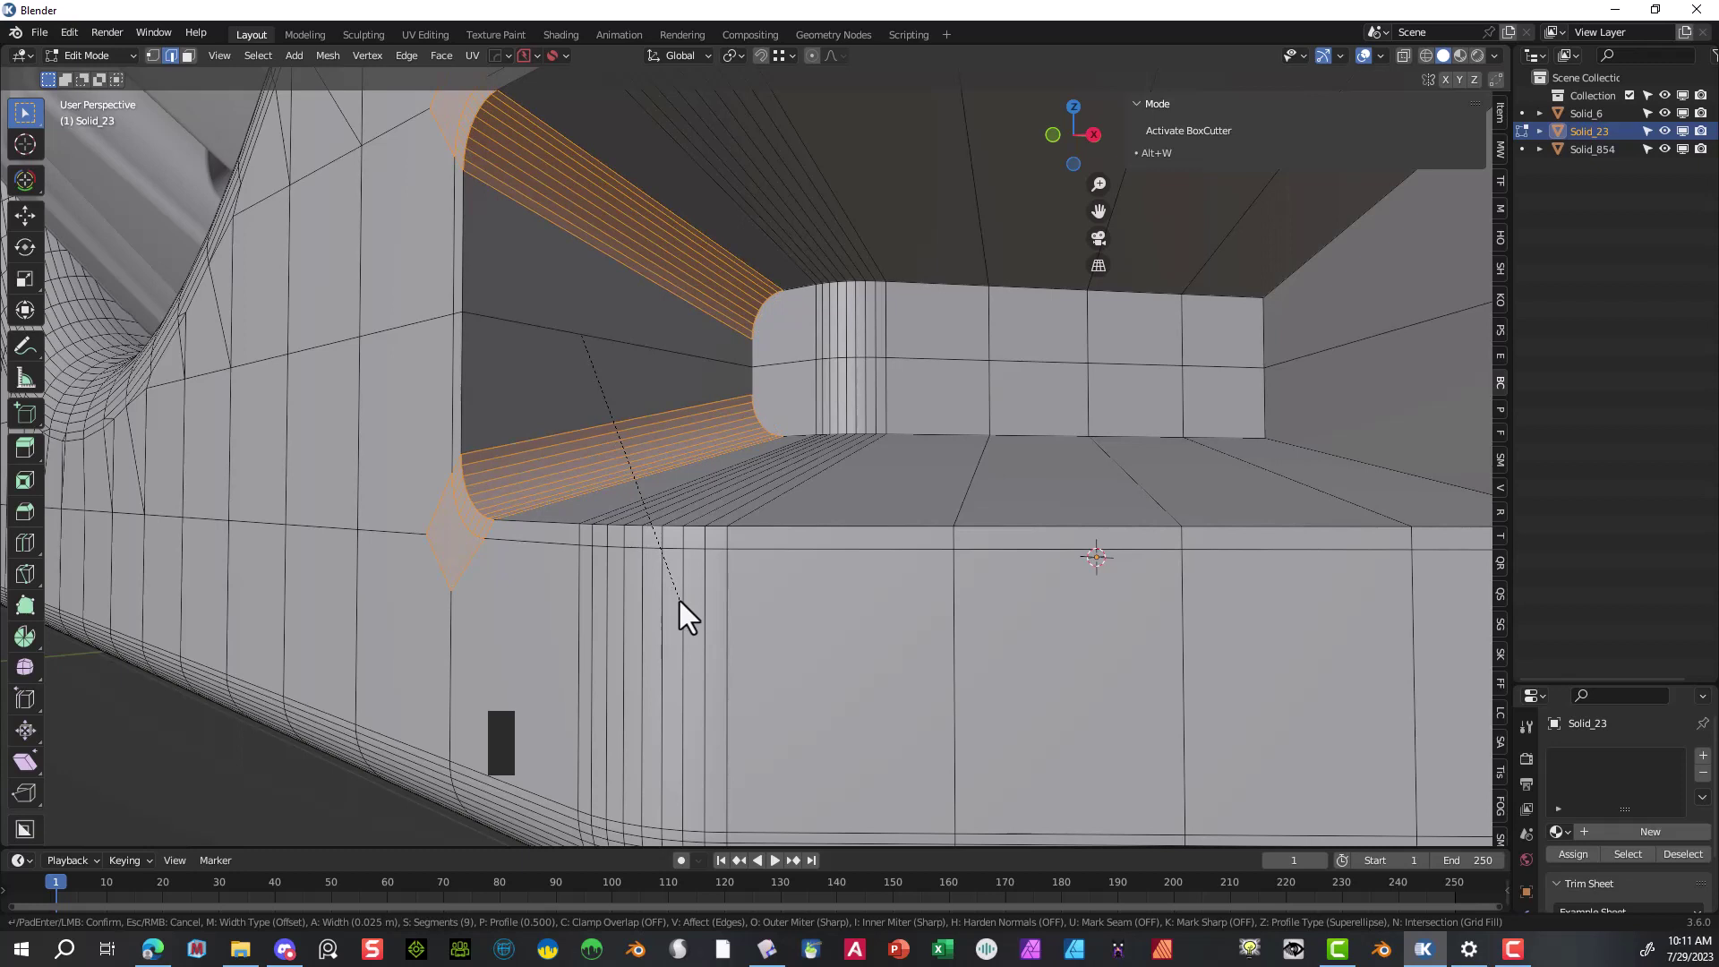
pyautogui.click(680, 600)
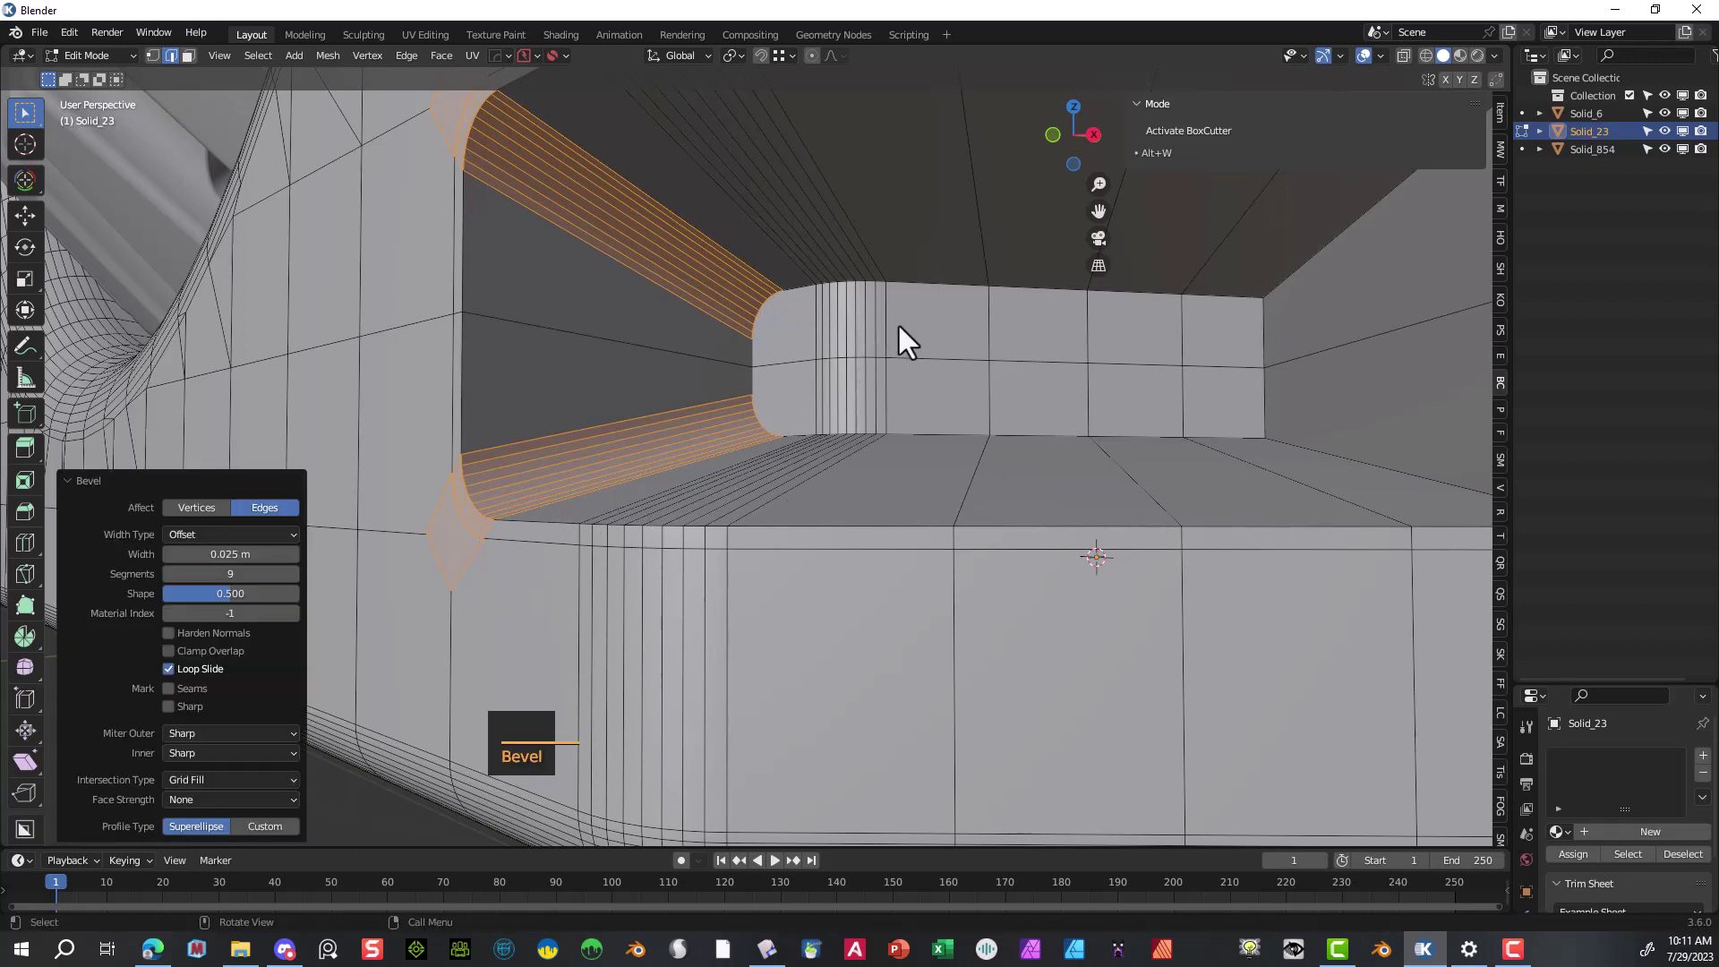
pyautogui.click(848, 374)
pyautogui.scroll(-3, 609, 437)
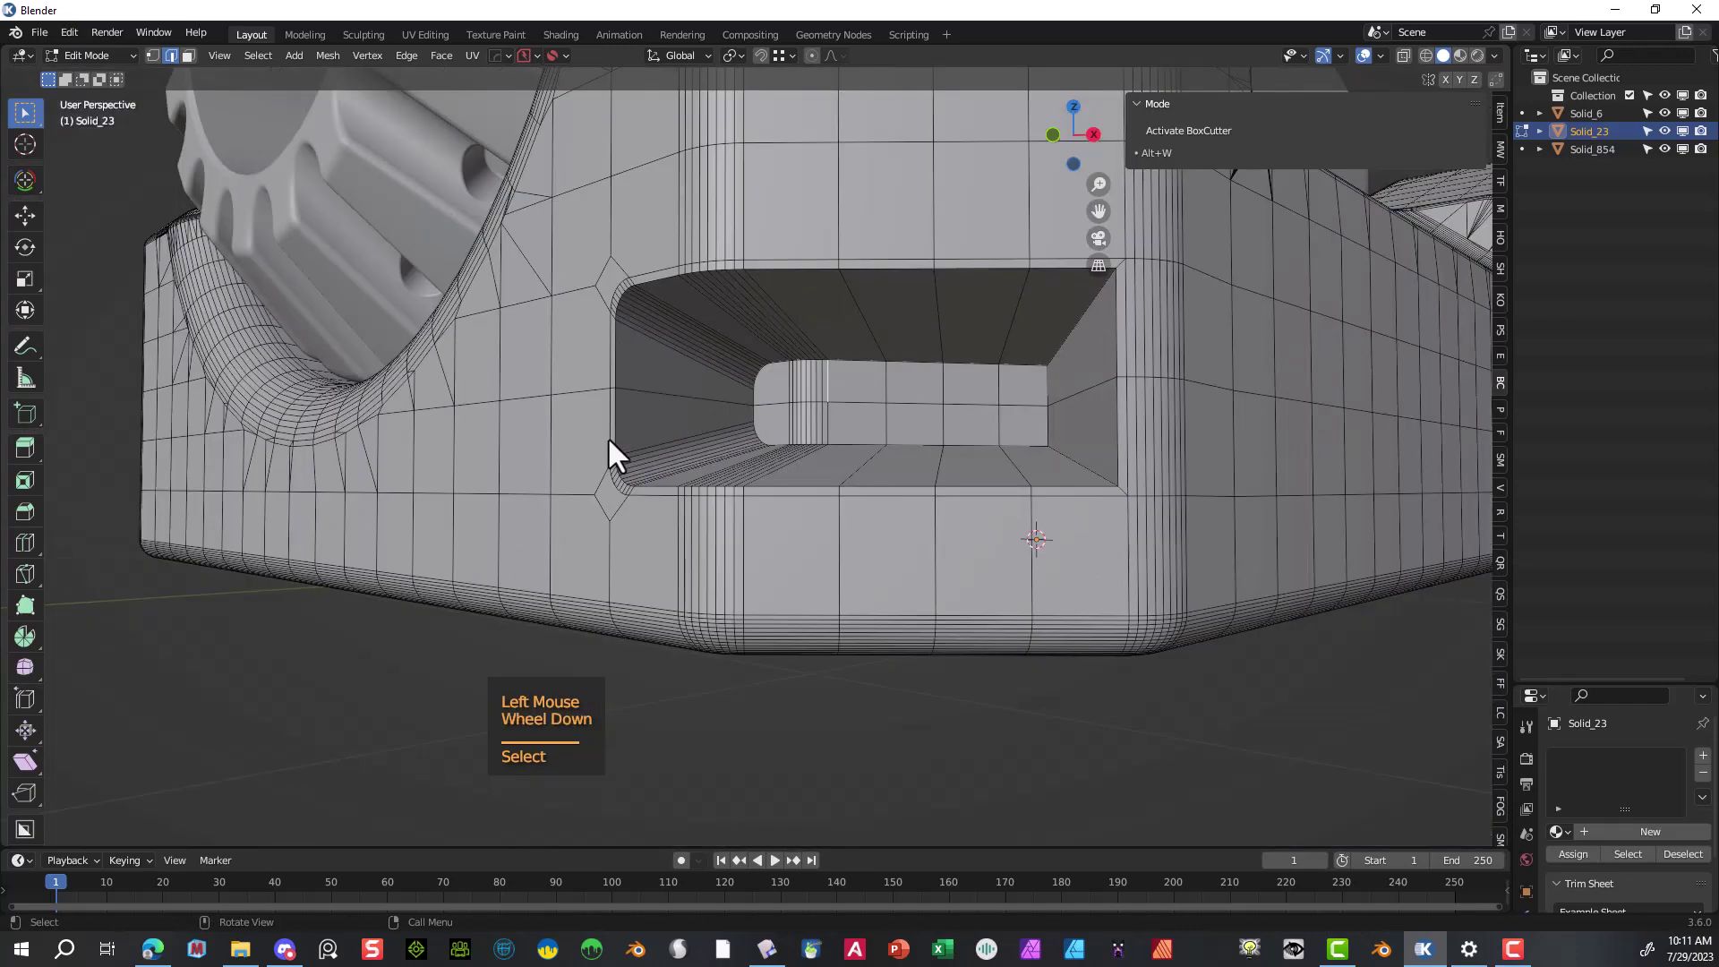
# - Bevel the upper and lower inward-running corner edges at the recess's end away from the wheel, 0.0146 m wide with 9 segments, and deselect them
pyautogui.moveTo(608, 437); pyautogui.dragTo(671, 430, button='middle')
pyautogui.scroll(2, 671, 429)
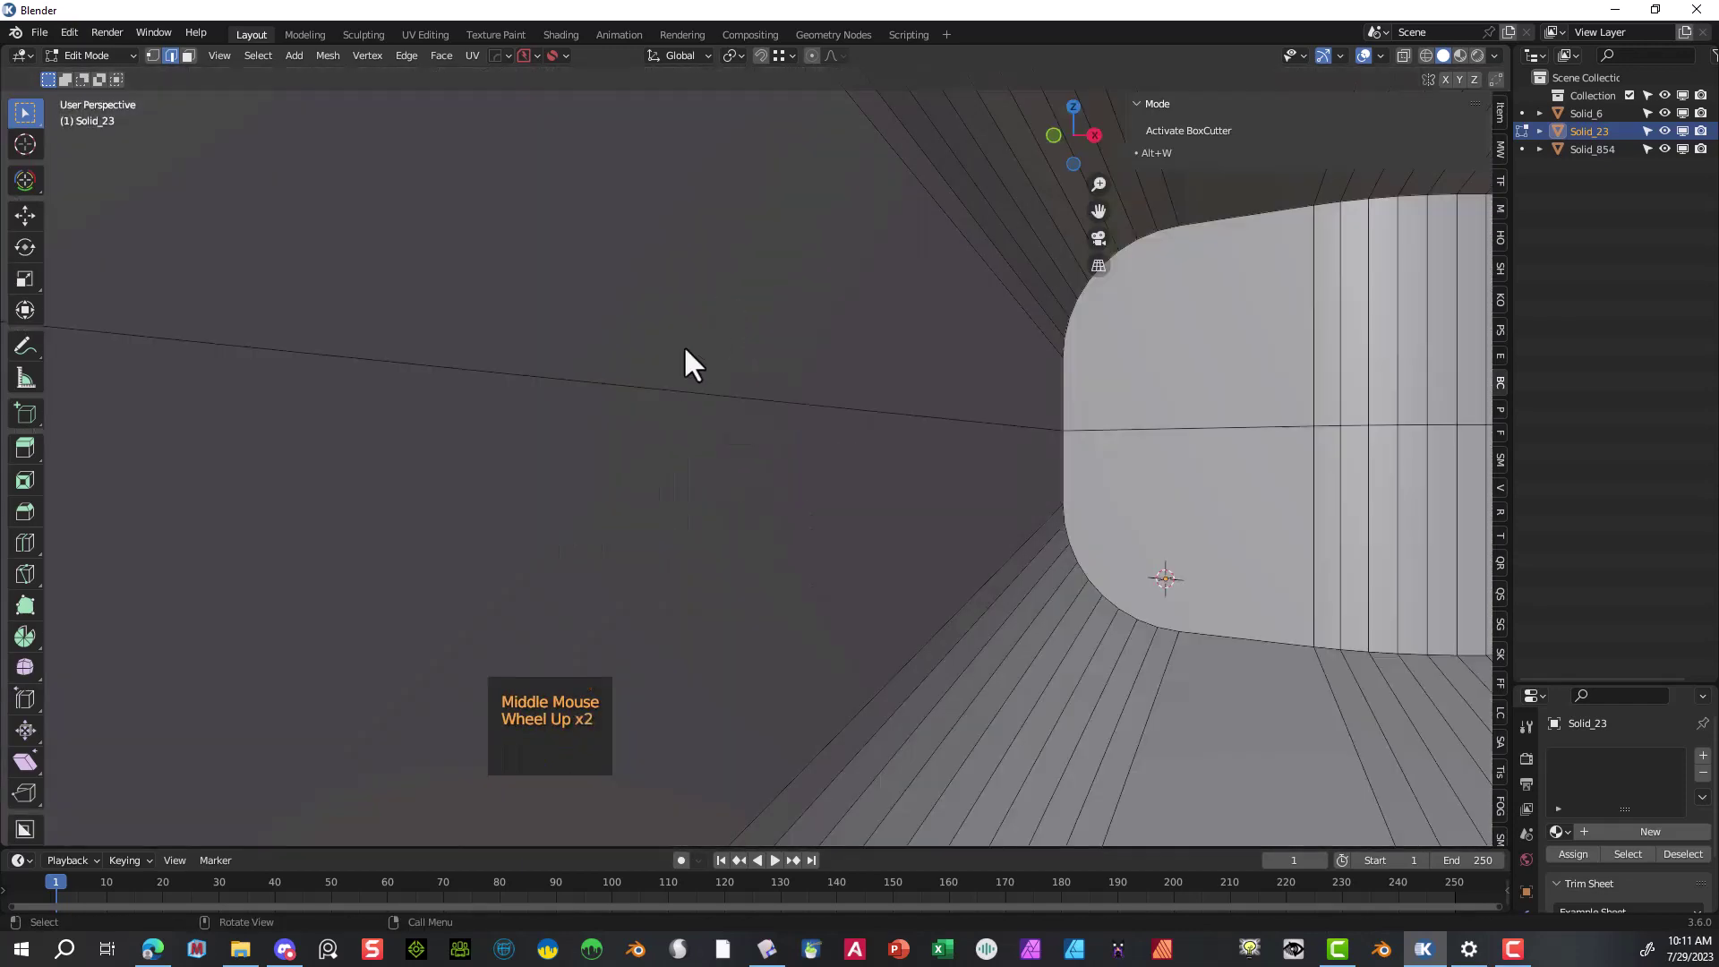
pyautogui.scroll(-2, 686, 361)
pyautogui.scroll(1, 641, 430)
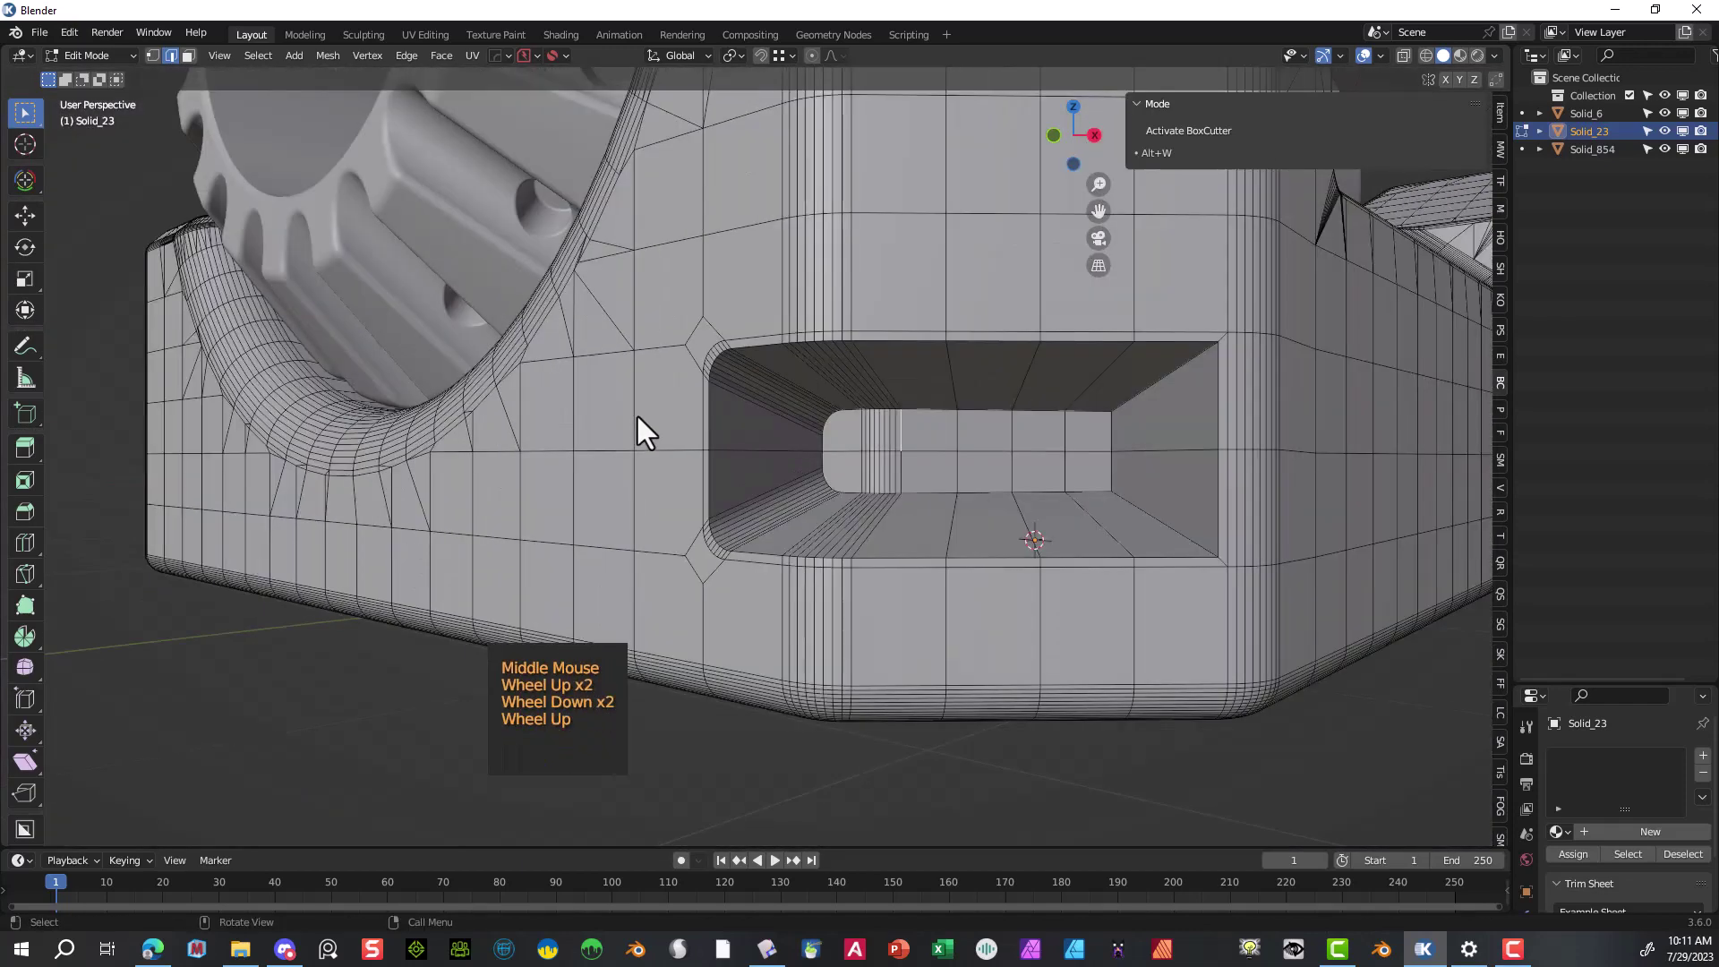
pyautogui.keyDown('alt'); pyautogui.click(1192, 361); pyautogui.keyUp('alt')
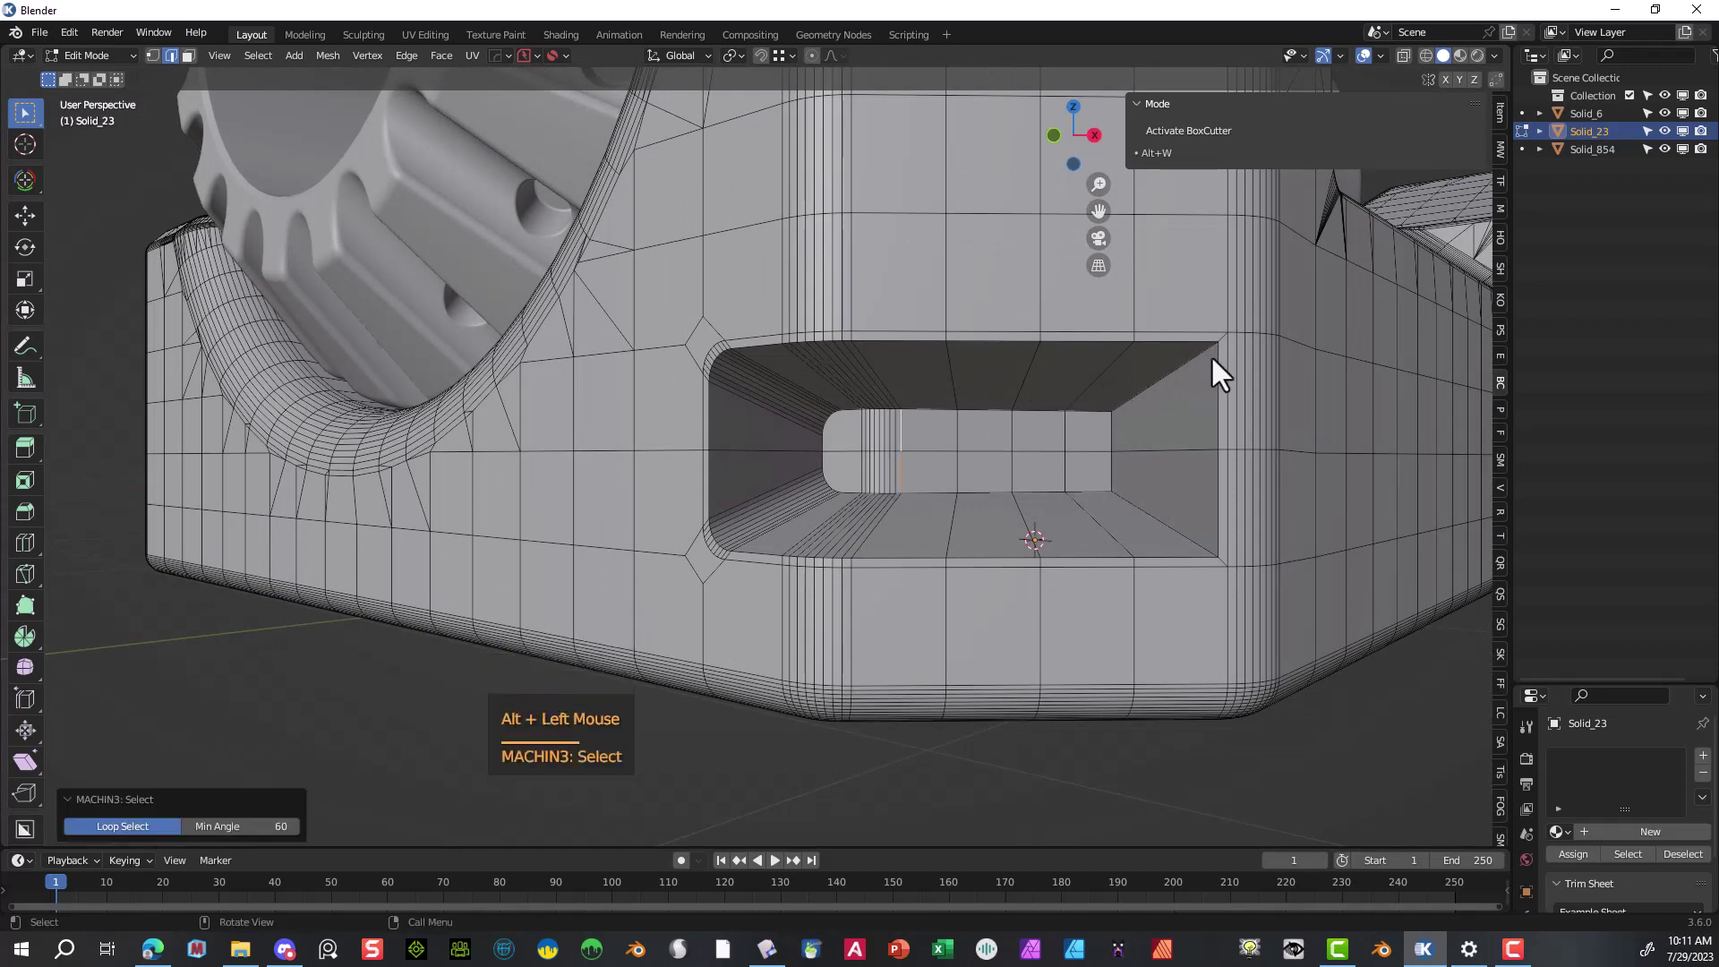
pyautogui.click(1212, 356)
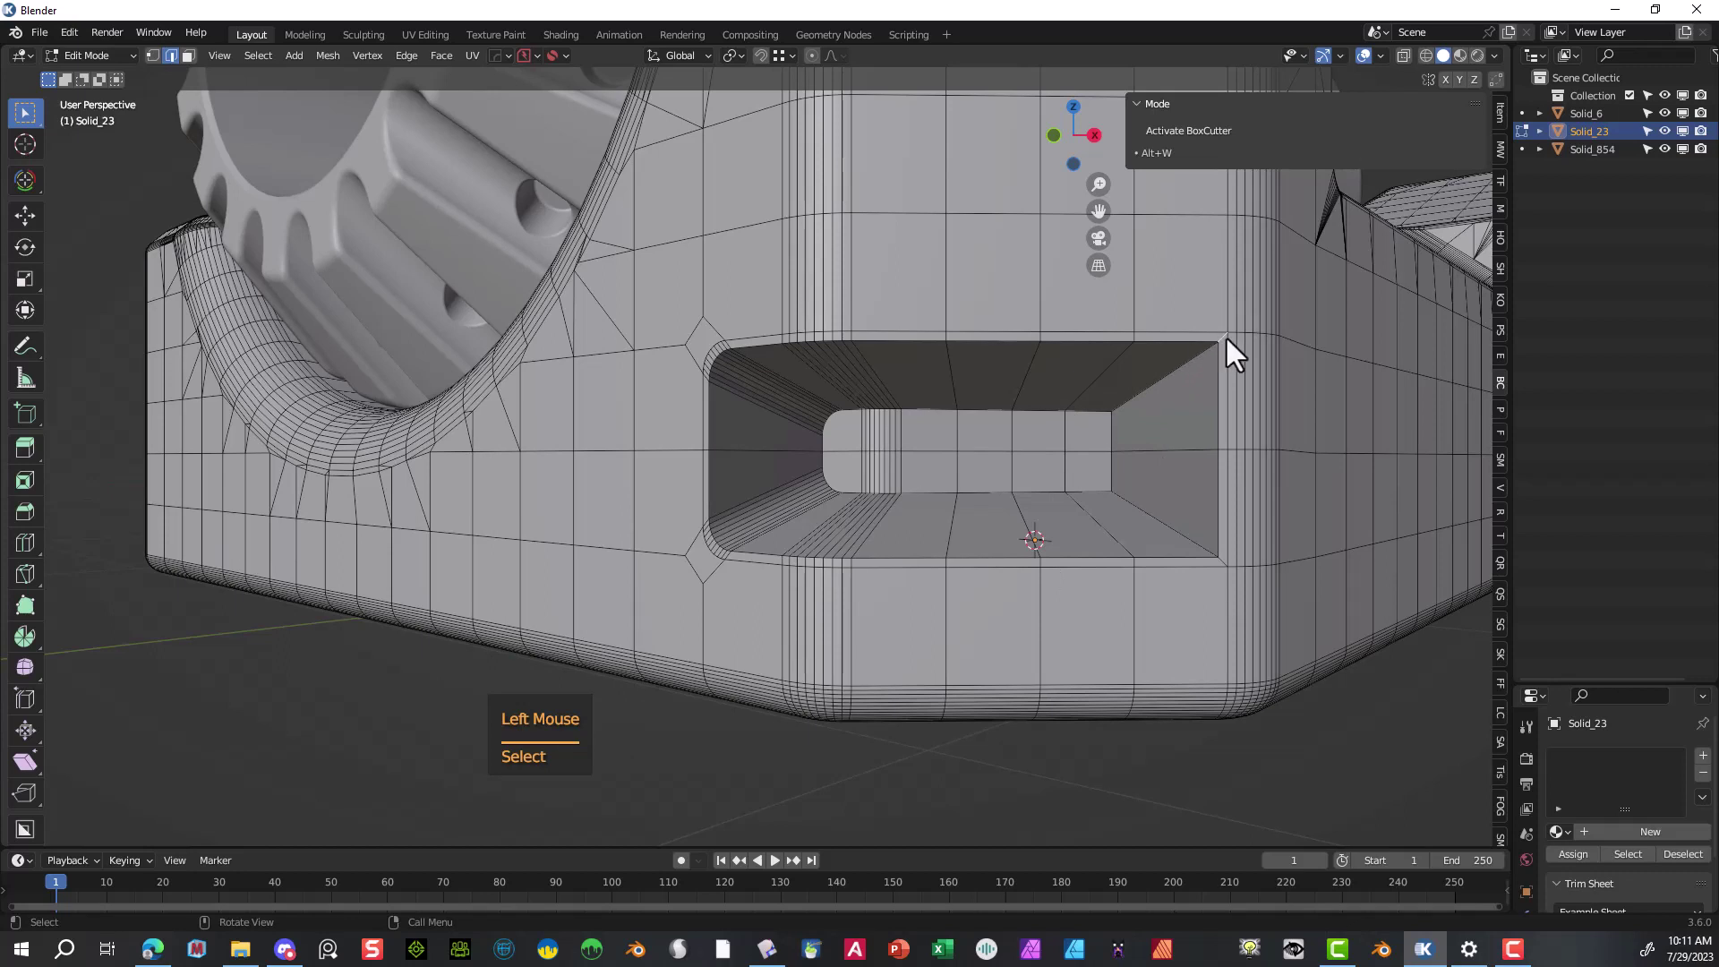
pyautogui.keyDown('alt'); pyautogui.click(1224, 339); pyautogui.keyUp('alt')
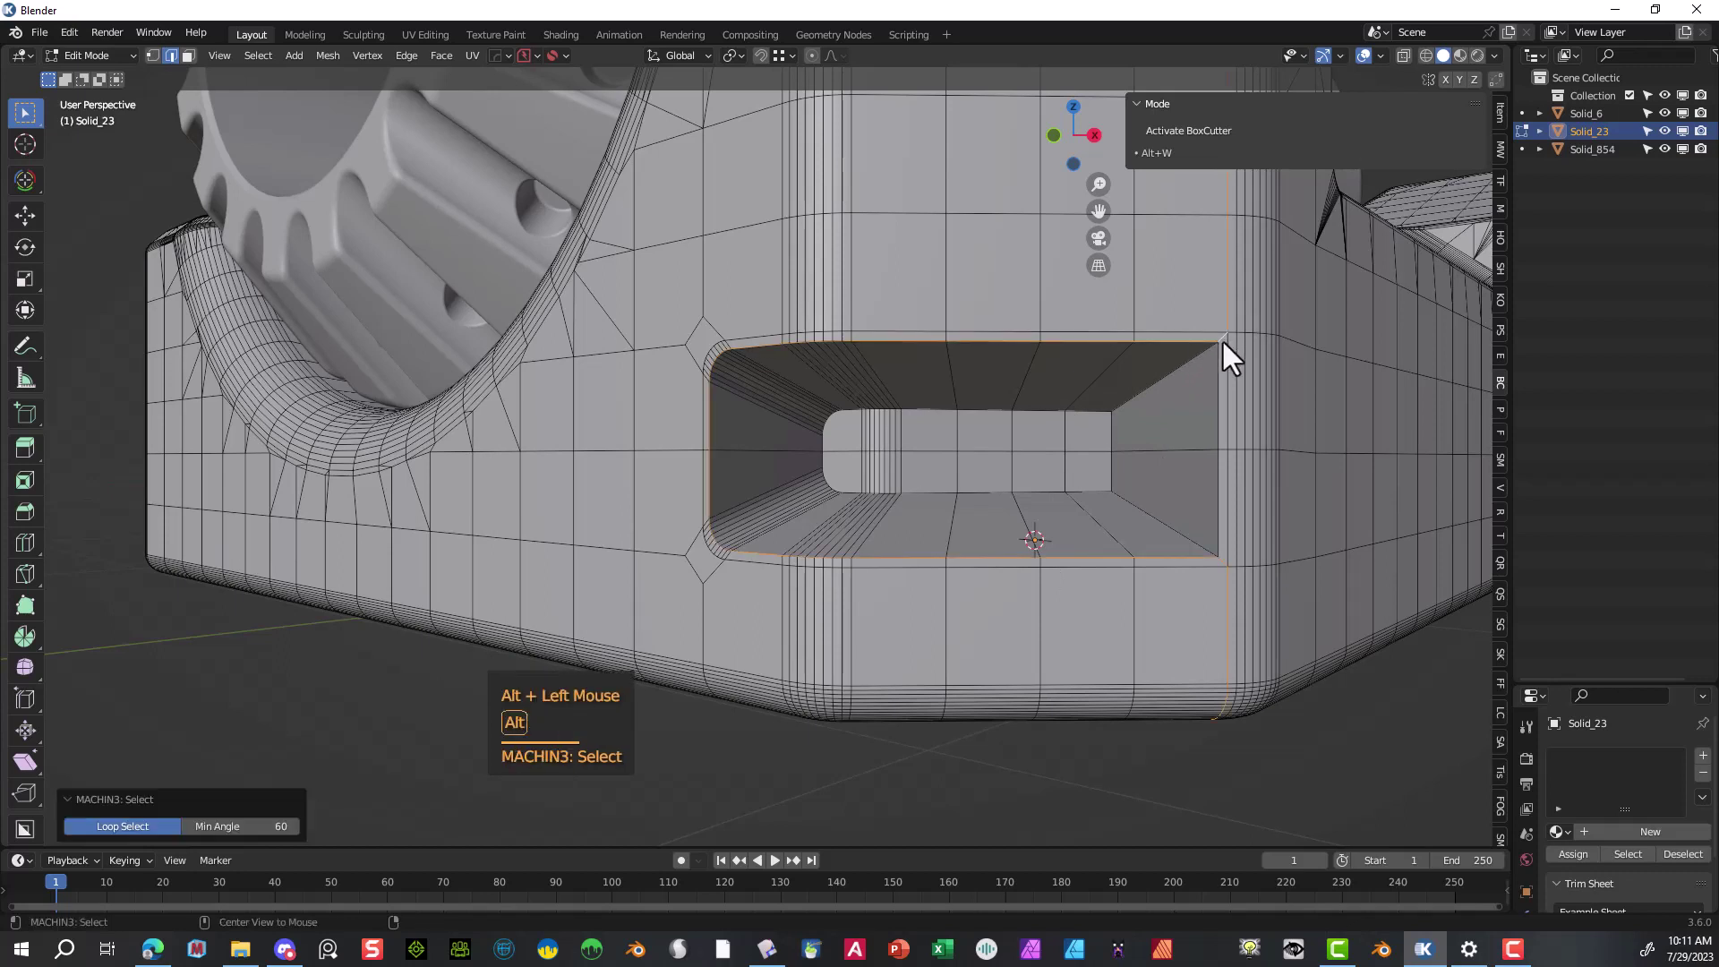
pyautogui.keyDown('alt'); pyautogui.click(1223, 341); pyautogui.keyUp('alt')
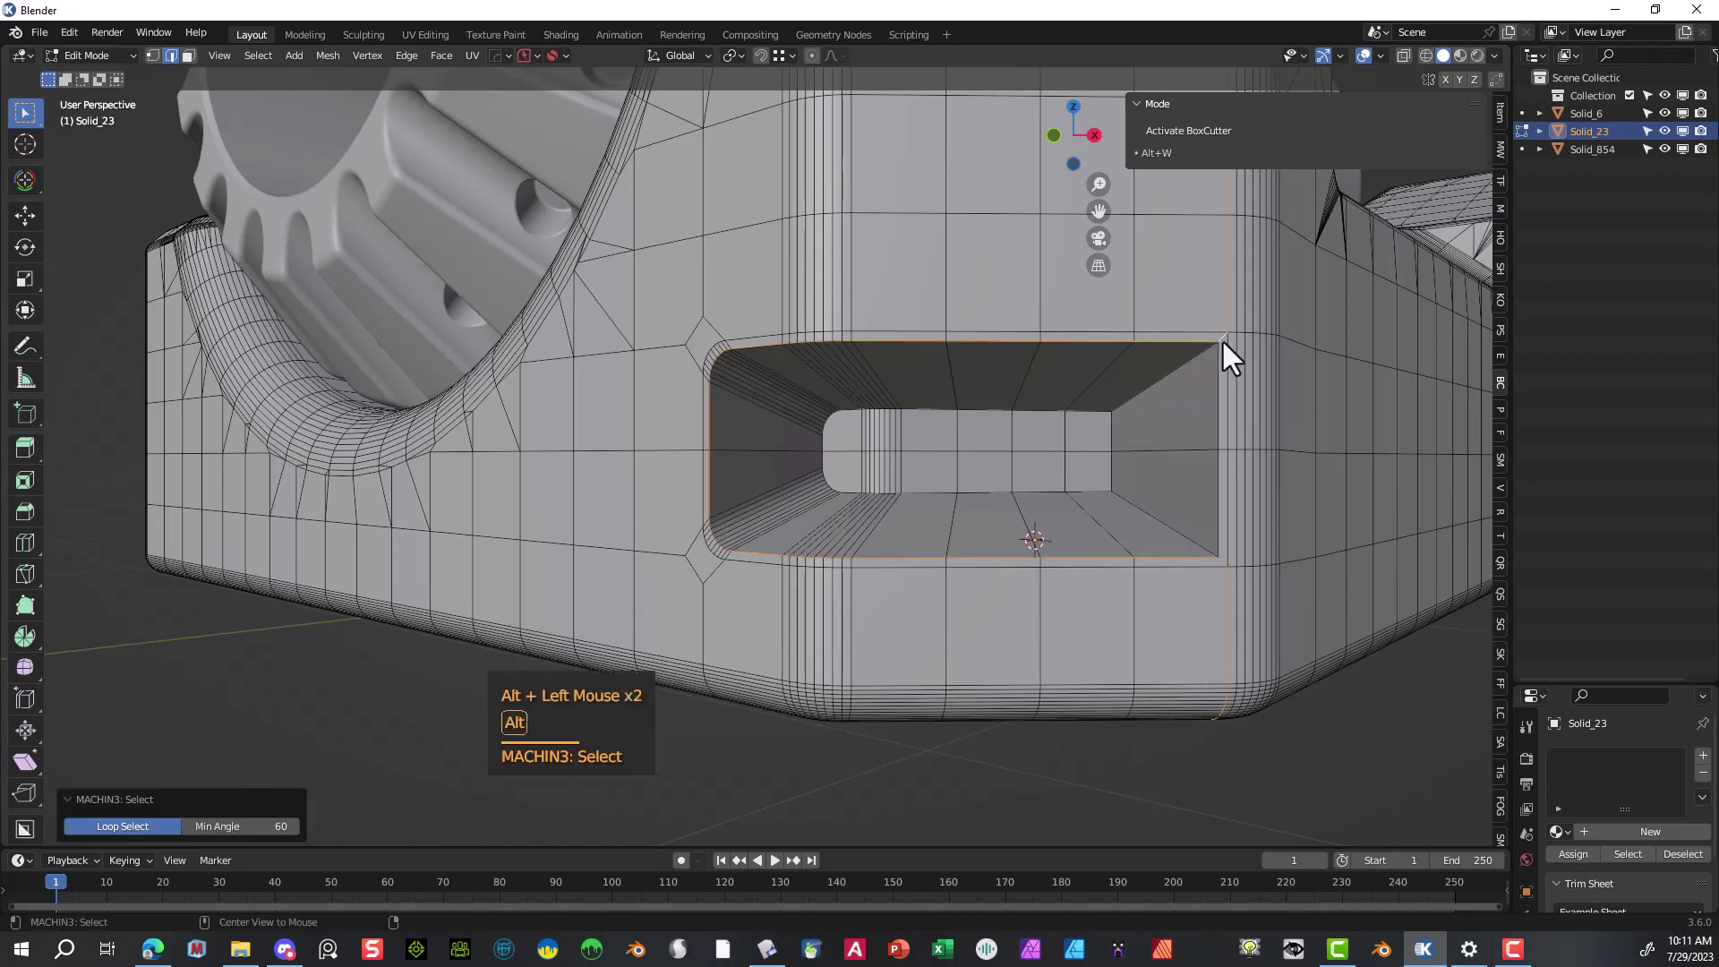
pyautogui.keyDown('alt'); pyautogui.keyDown('shift'); pyautogui.click(1194, 537); pyautogui.keyUp('shift'); pyautogui.keyUp('alt')
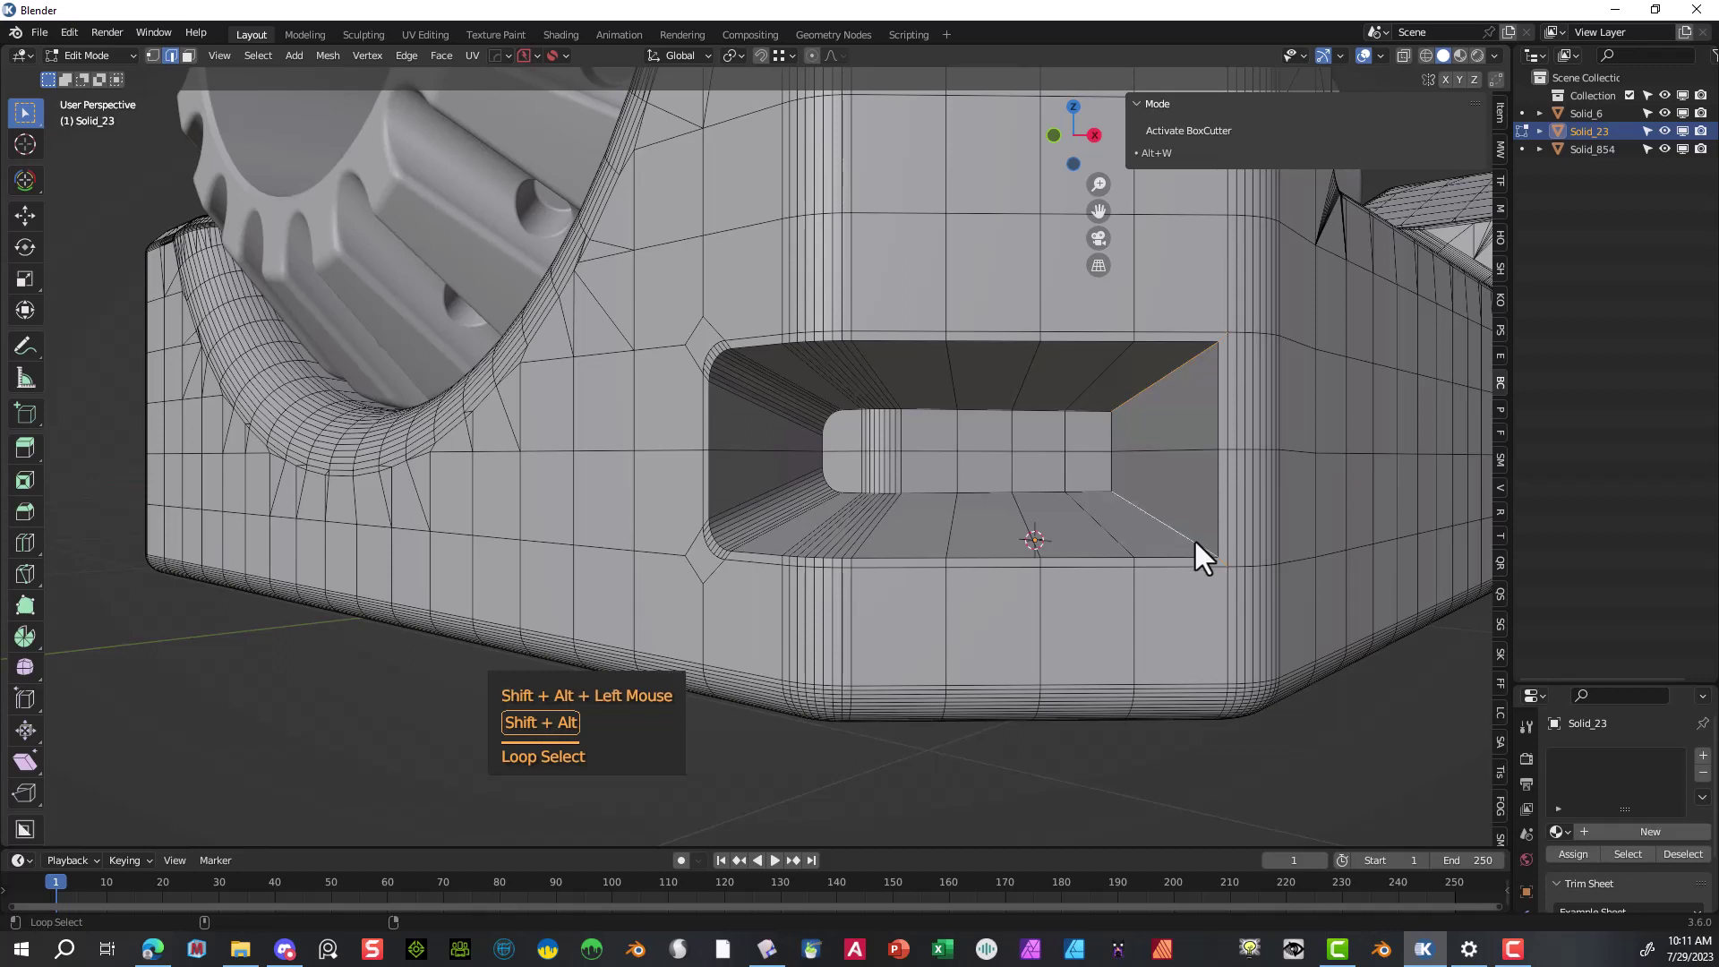
pyautogui.press('ctrl')
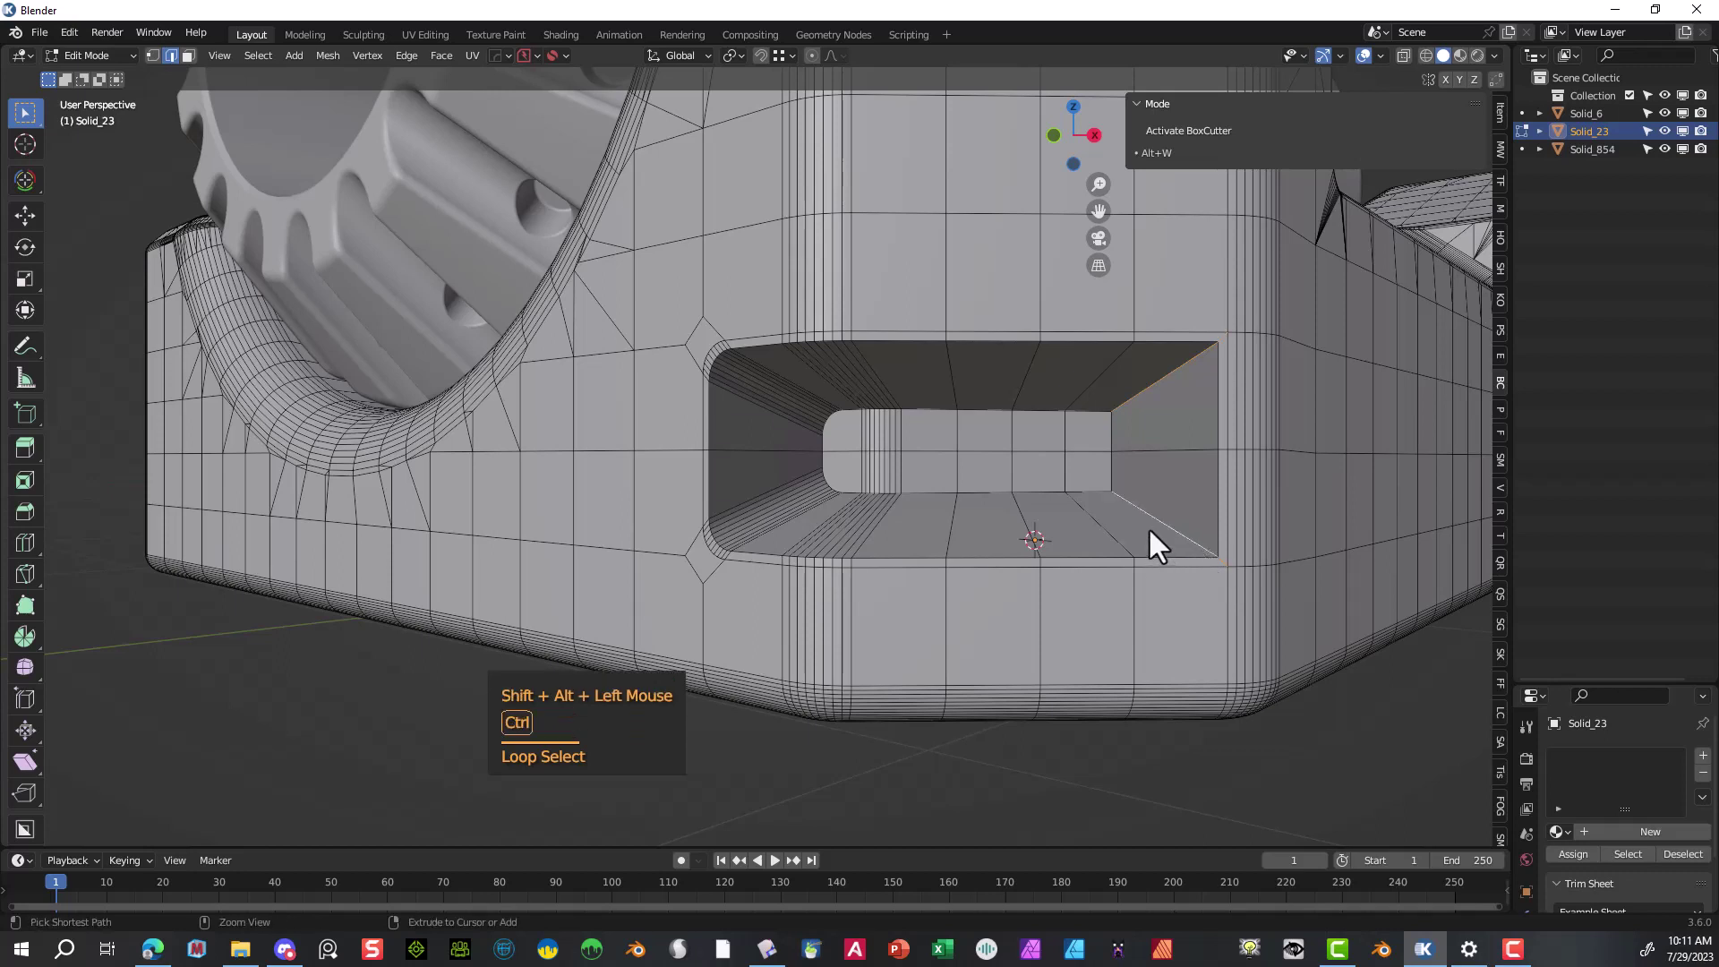
pyautogui.hotkey('ctrl', 'b')
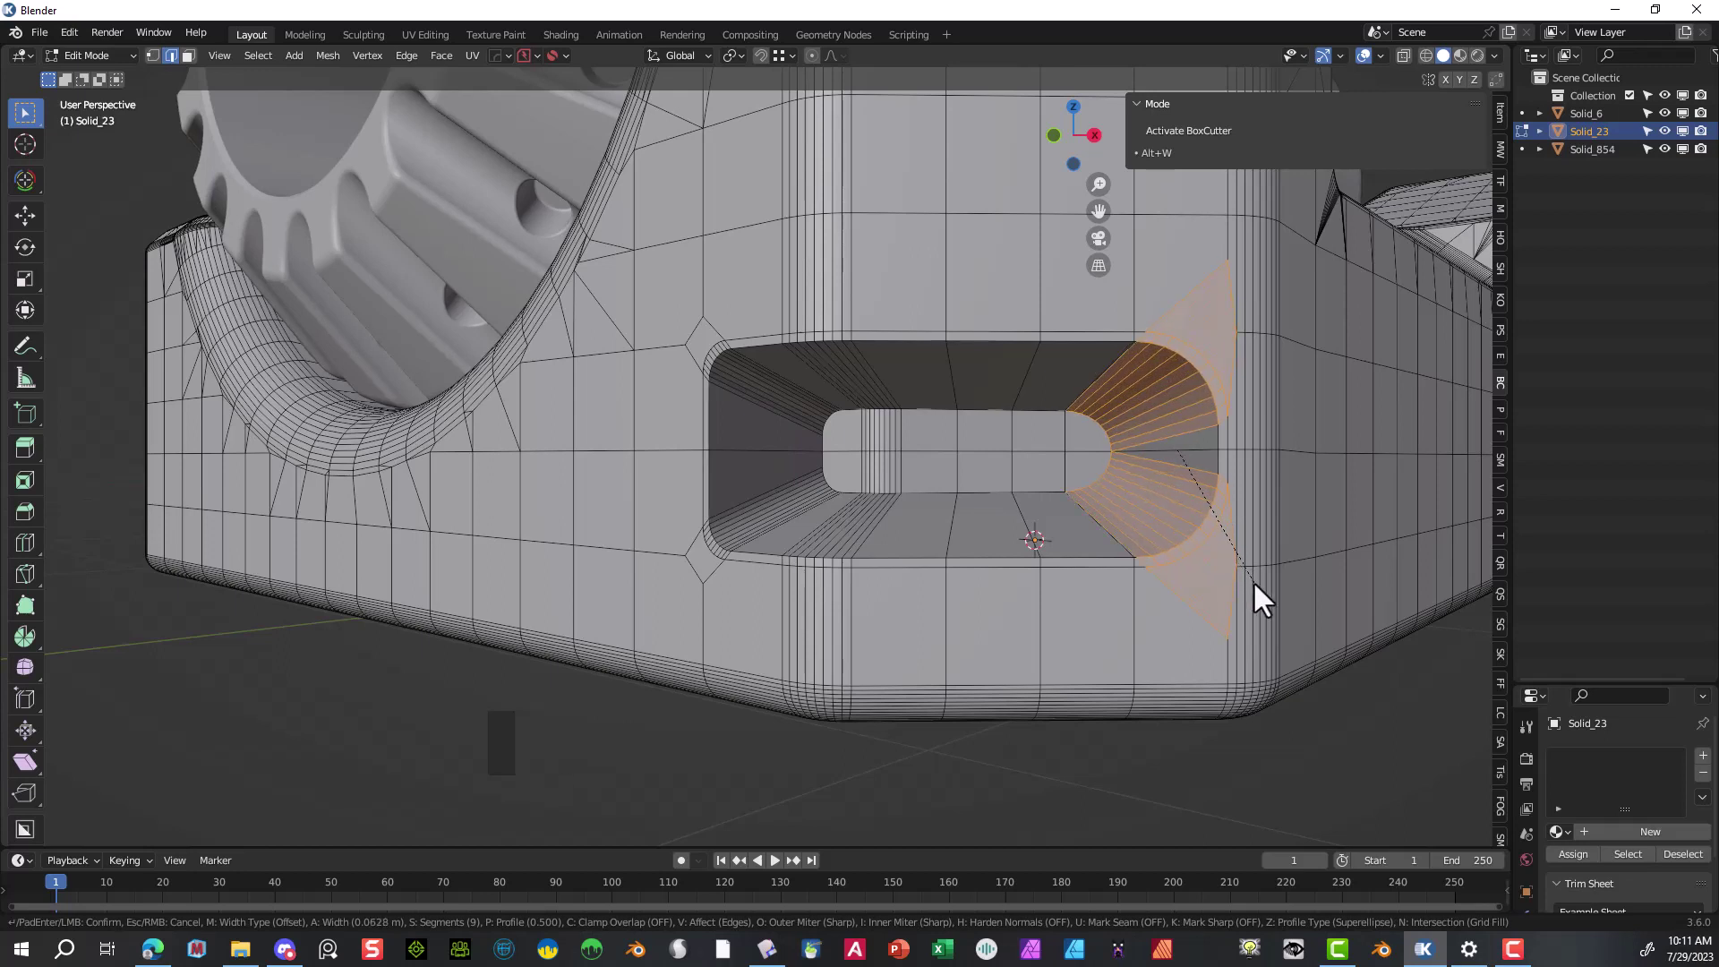
pyautogui.click(1233, 535)
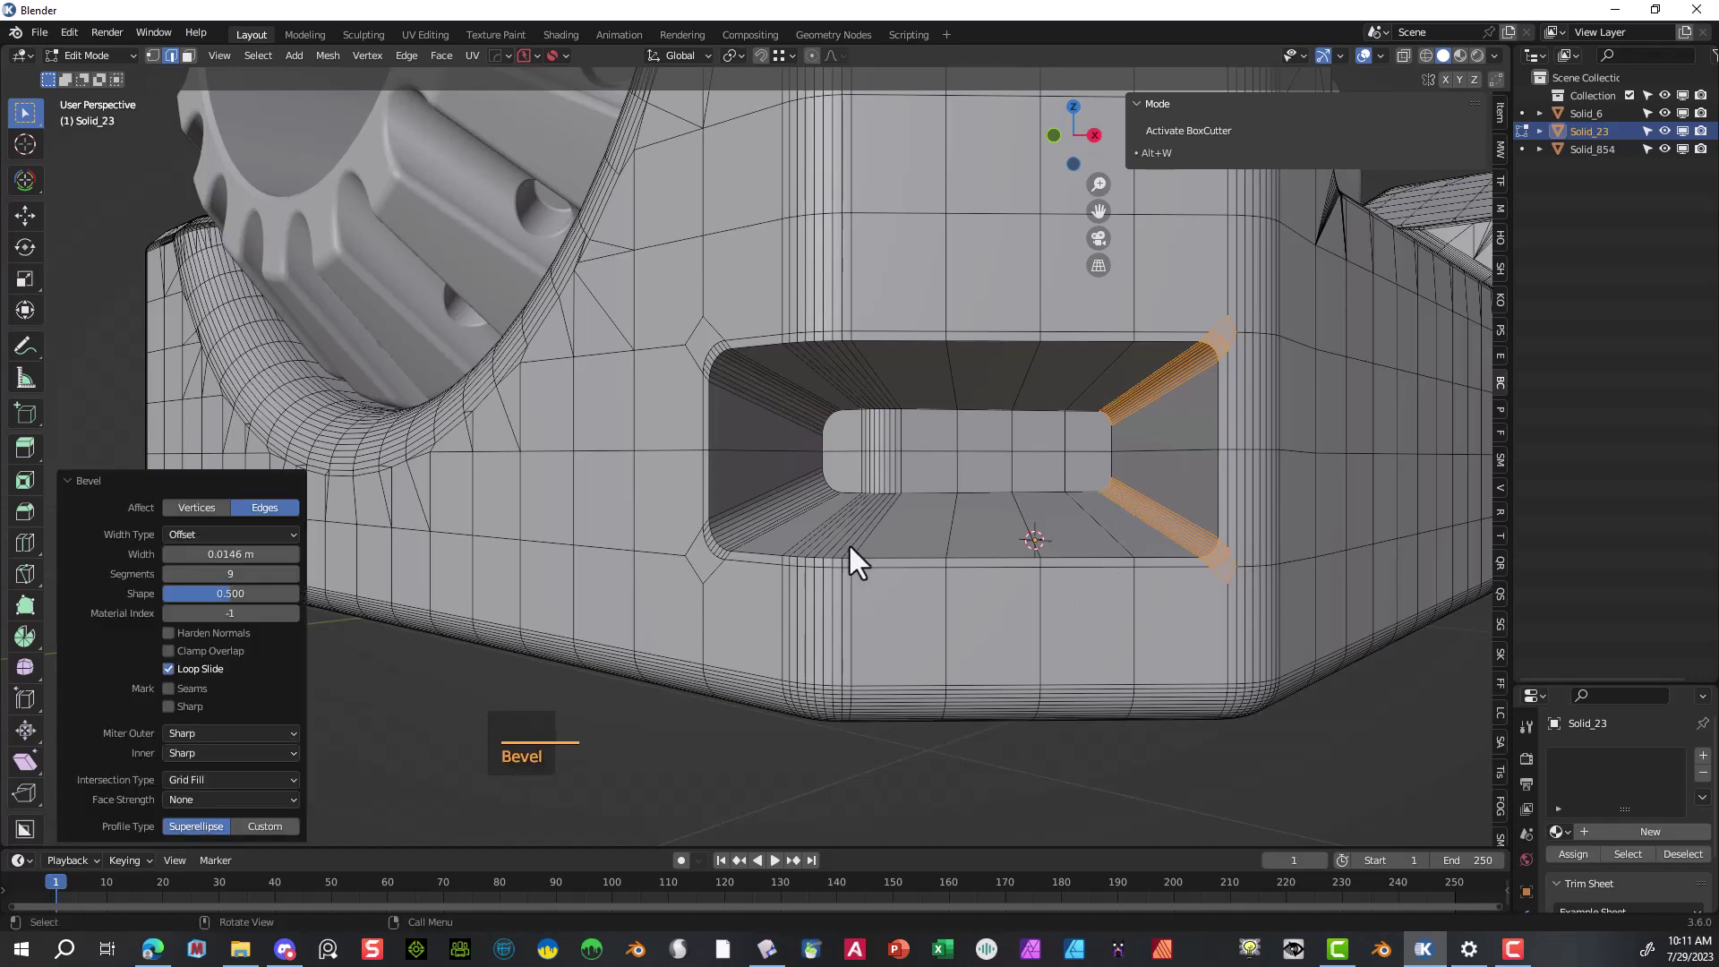
pyautogui.click(486, 690)
pyautogui.scroll(-2, 488, 600)
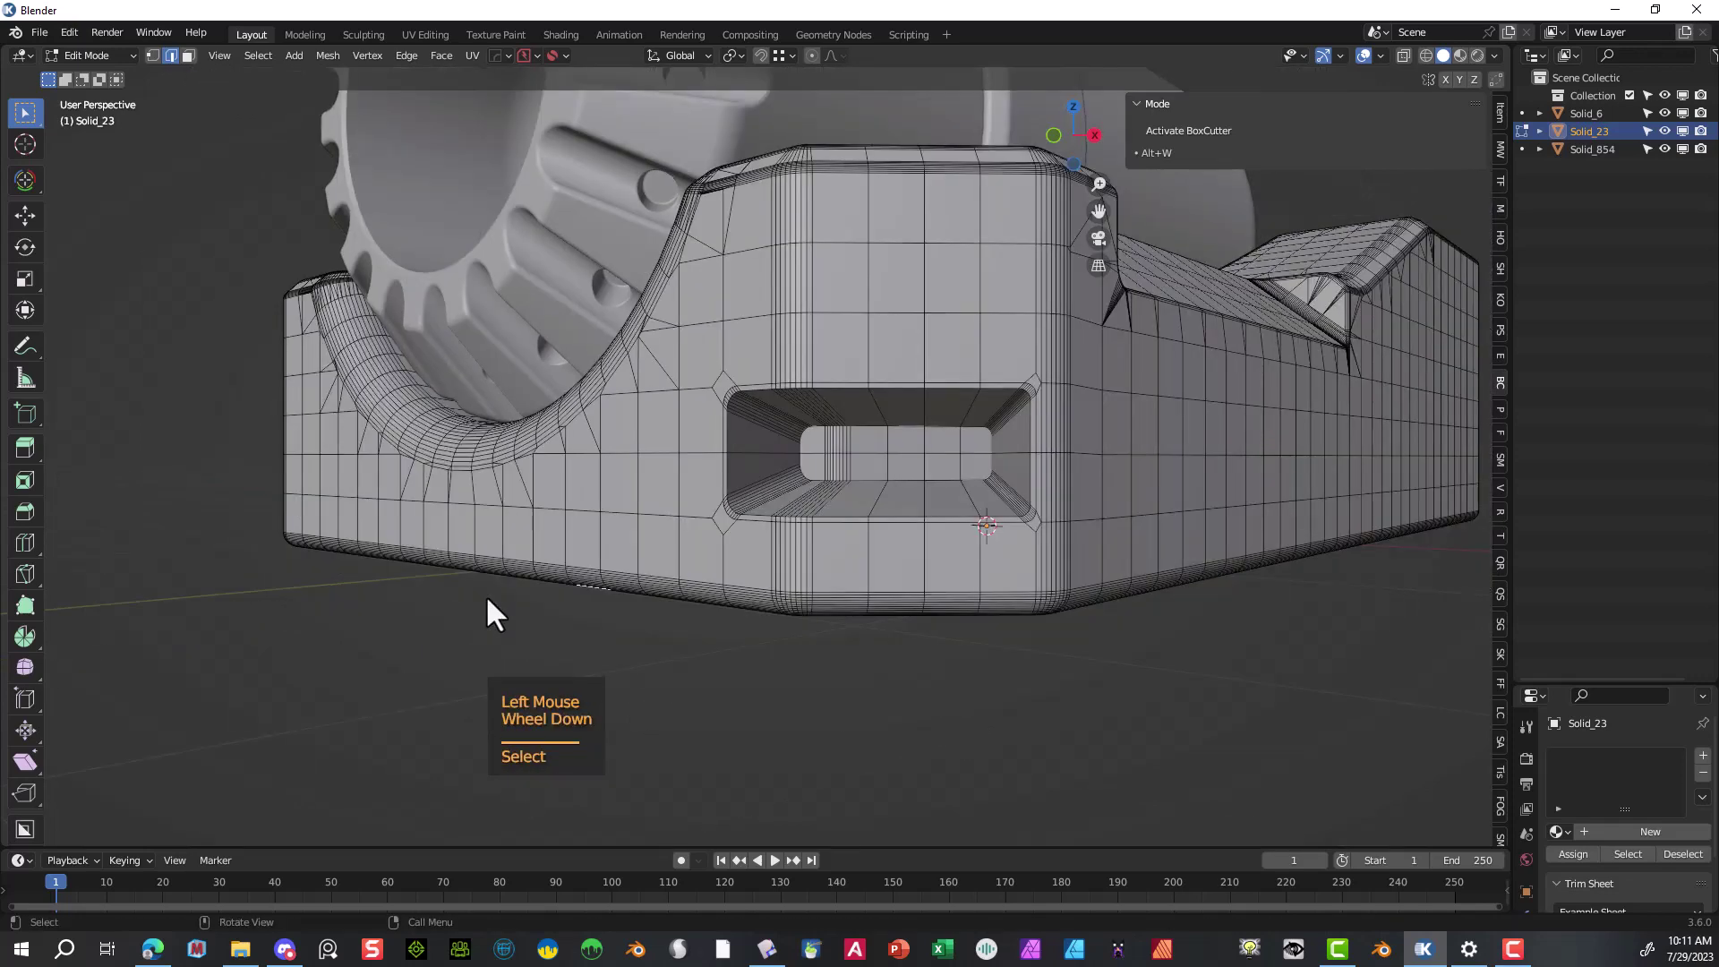
# - Bevel the edge loop around the recess's outer rim, 0.00518 m wide with 5 segments
pyautogui.scroll(2, 810, 455)
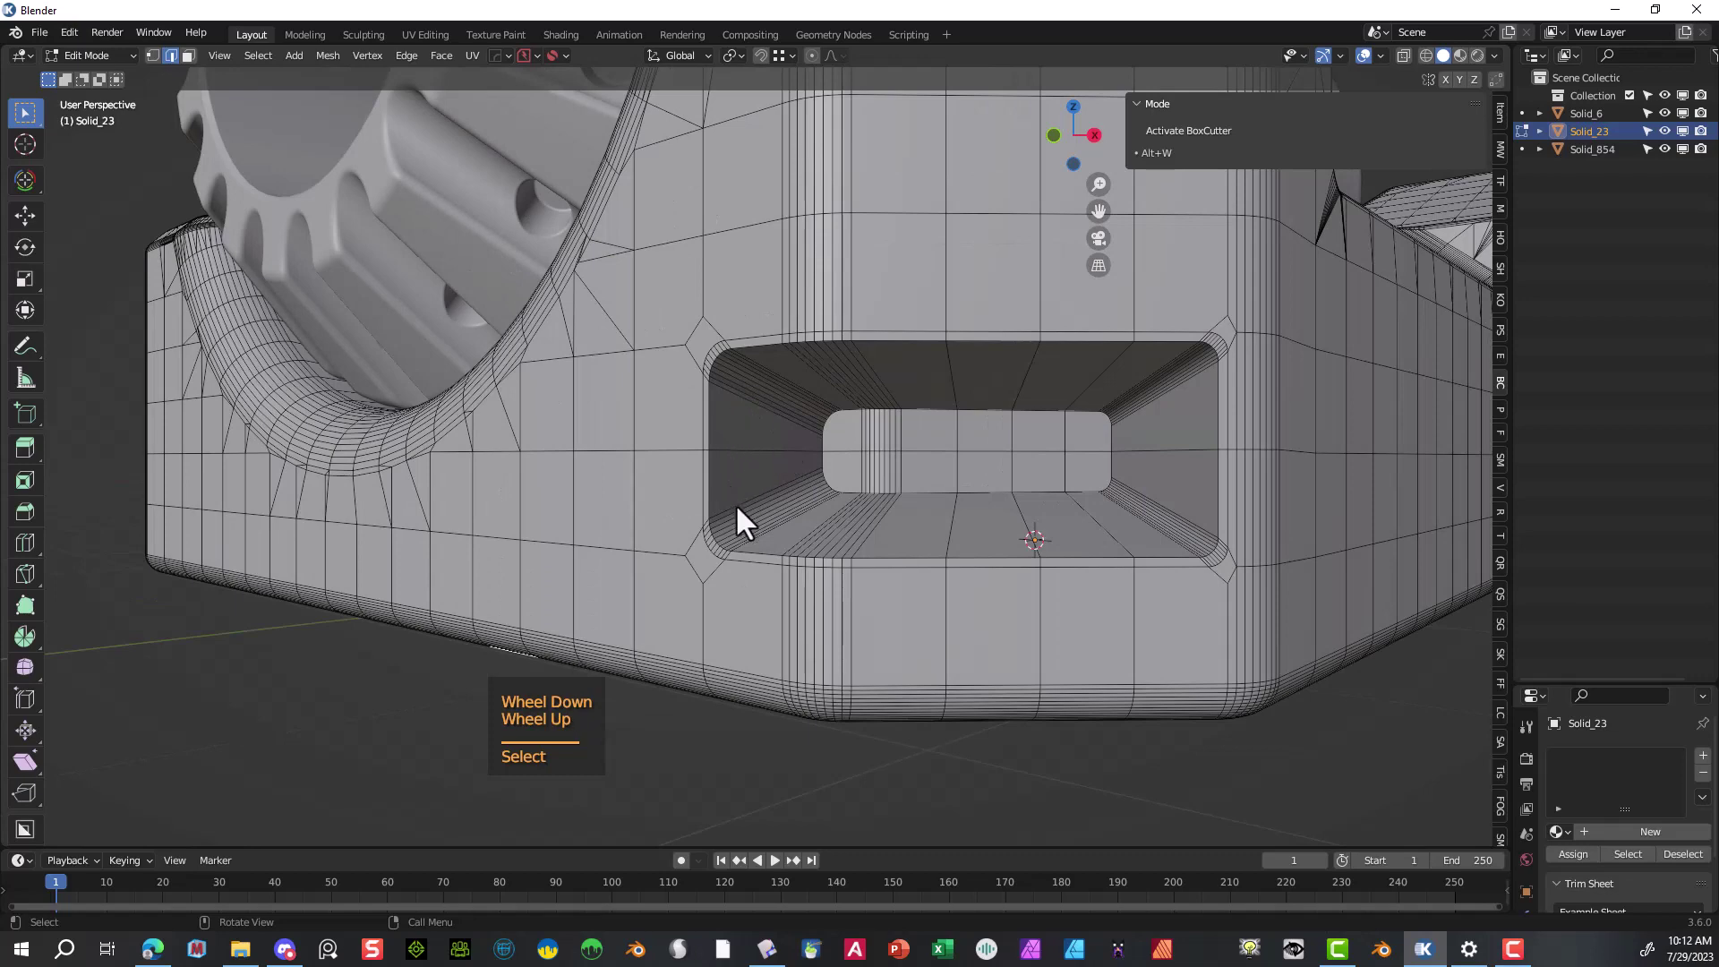
pyautogui.keyDown('alt'); pyautogui.click(711, 436); pyautogui.keyUp('alt')
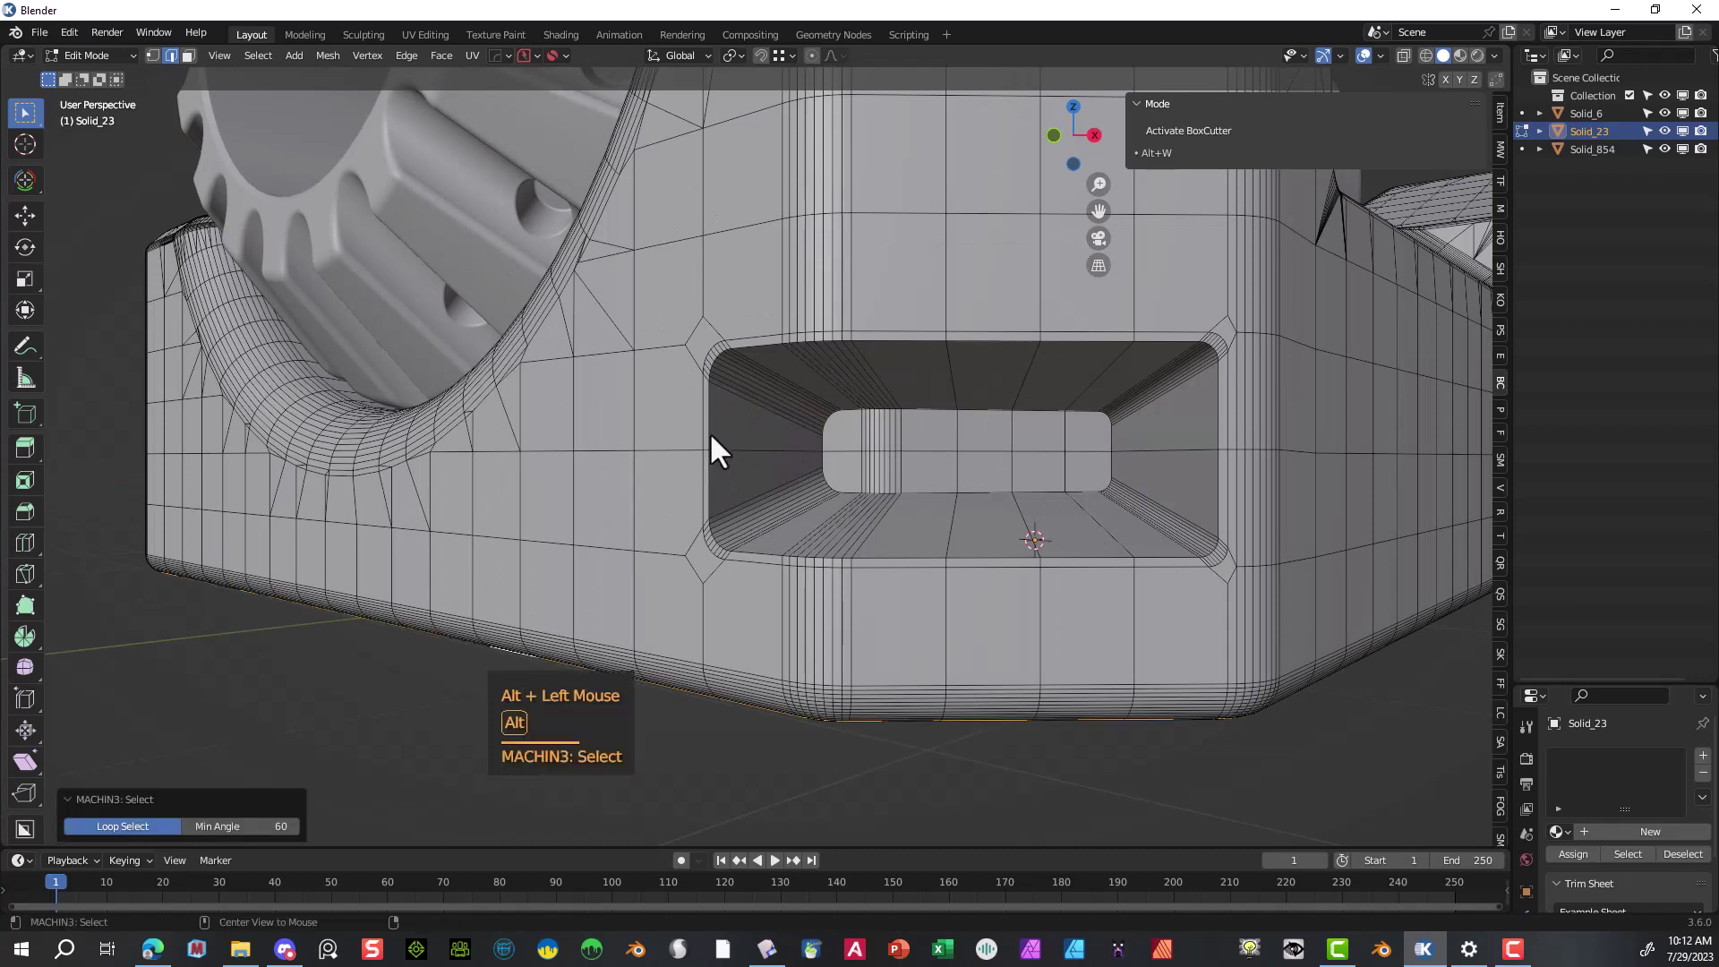
pyautogui.scroll(2, 713, 450)
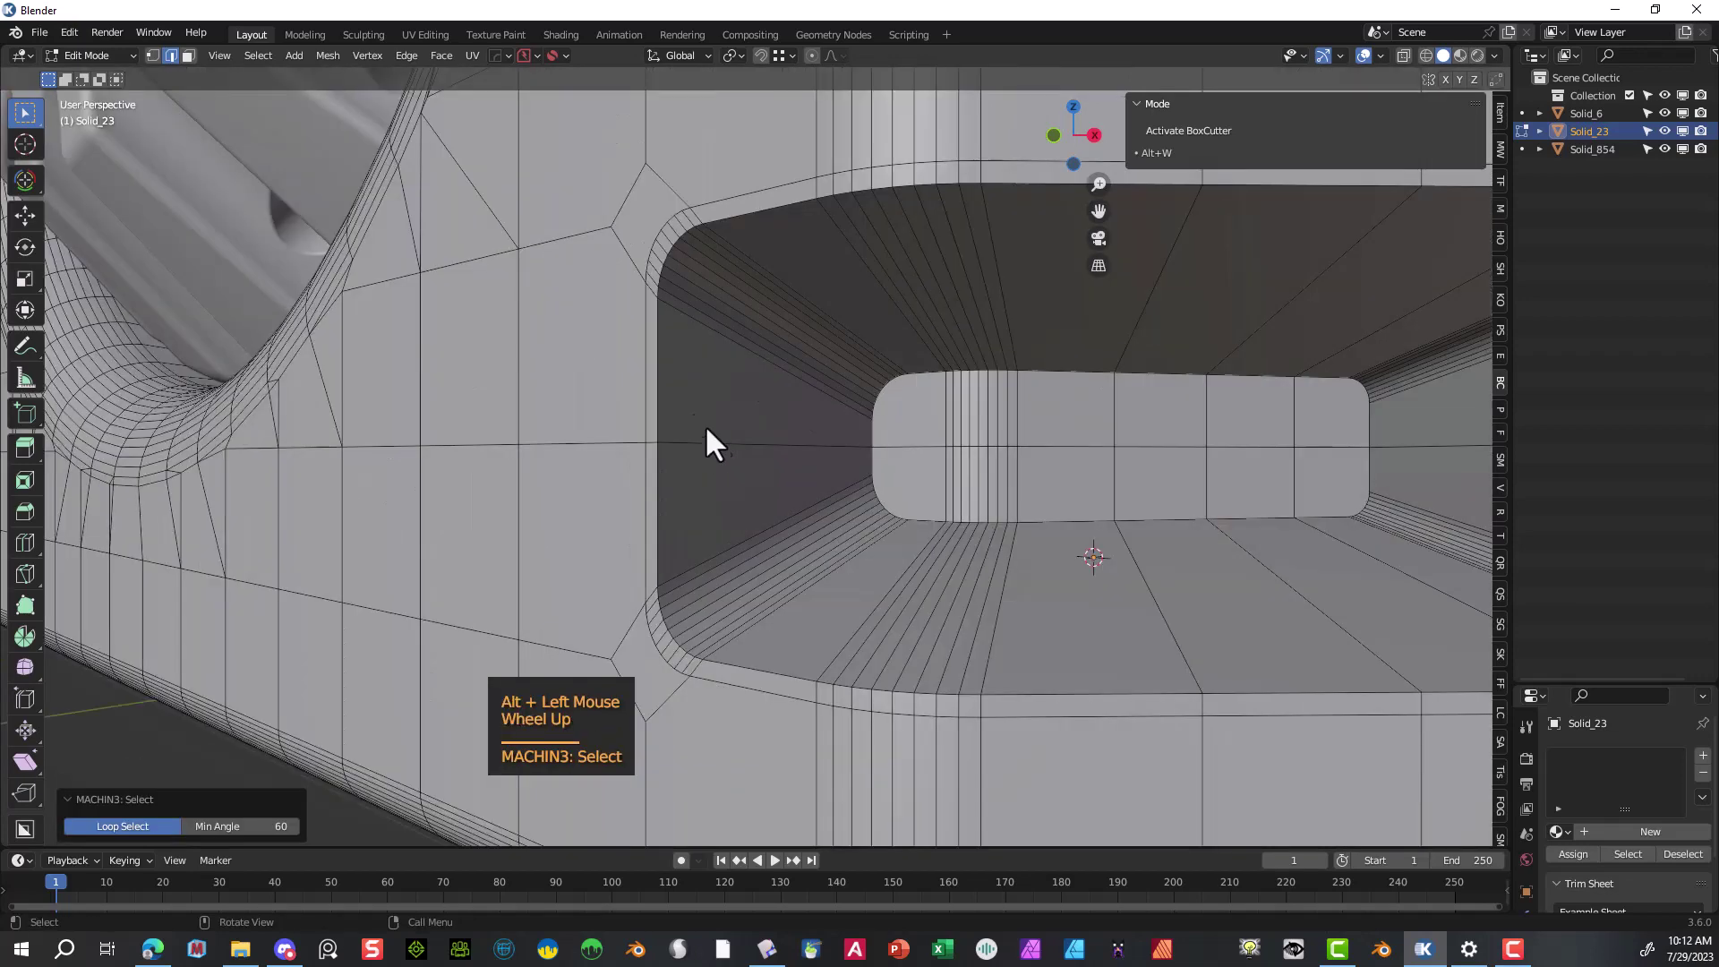
pyautogui.keyDown('alt'); pyautogui.click(664, 380); pyautogui.keyUp('alt')
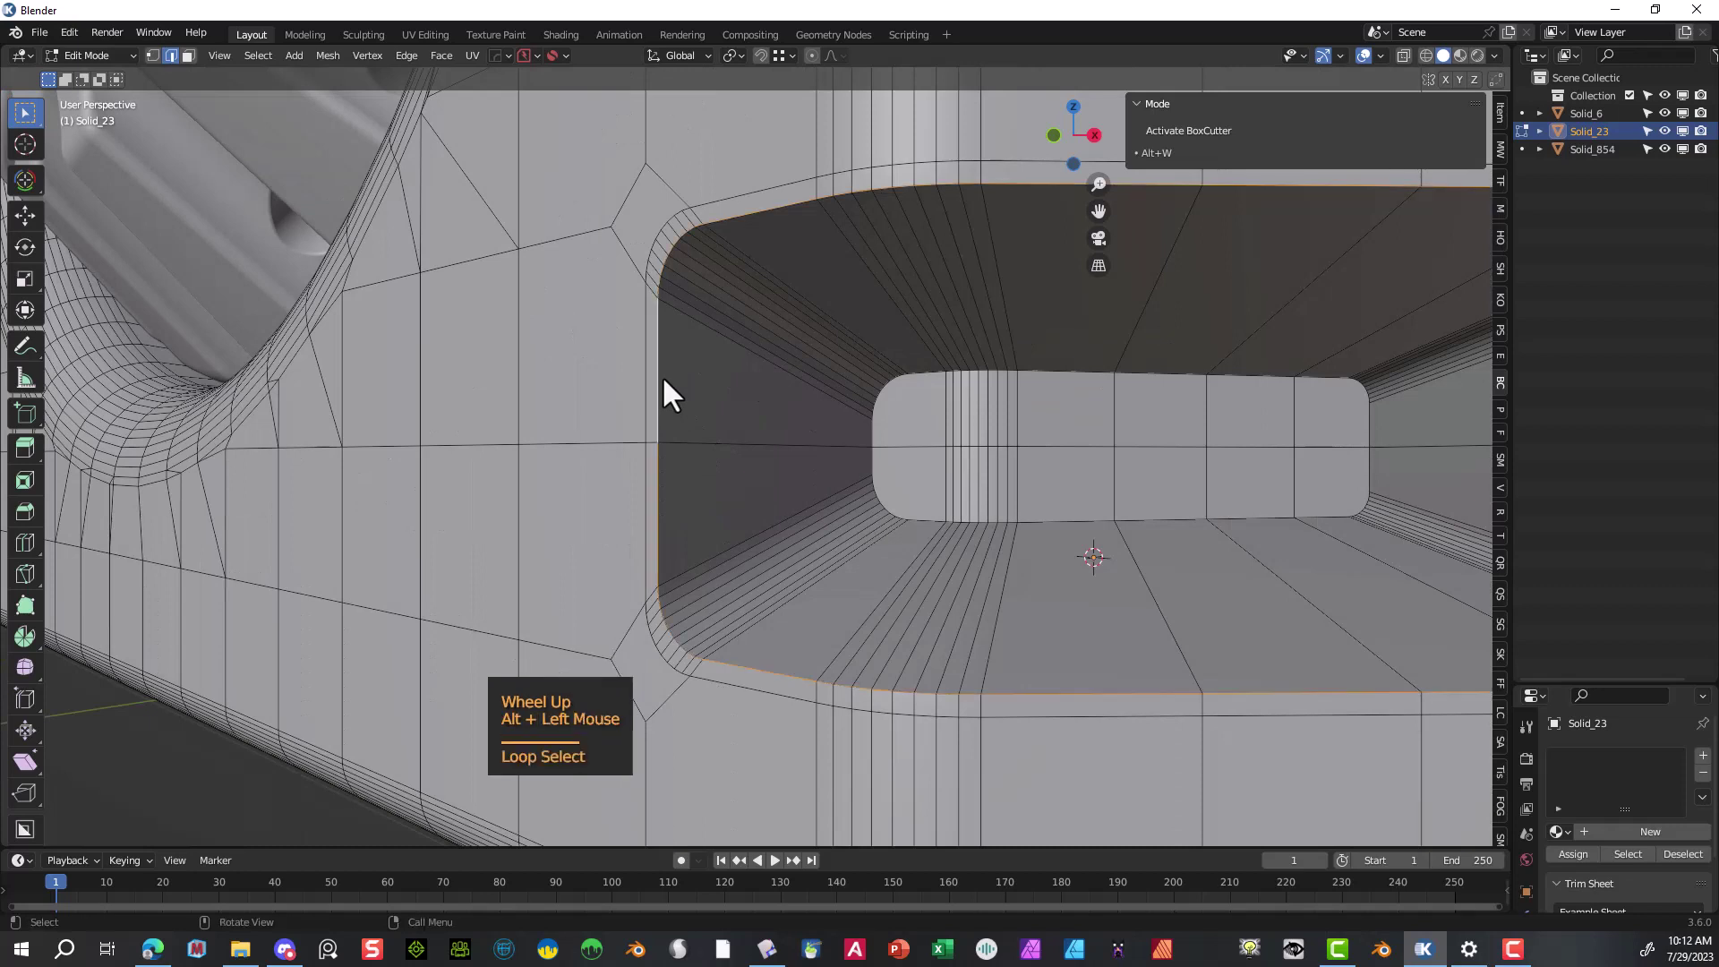
pyautogui.hotkey('ctrl', 'b')
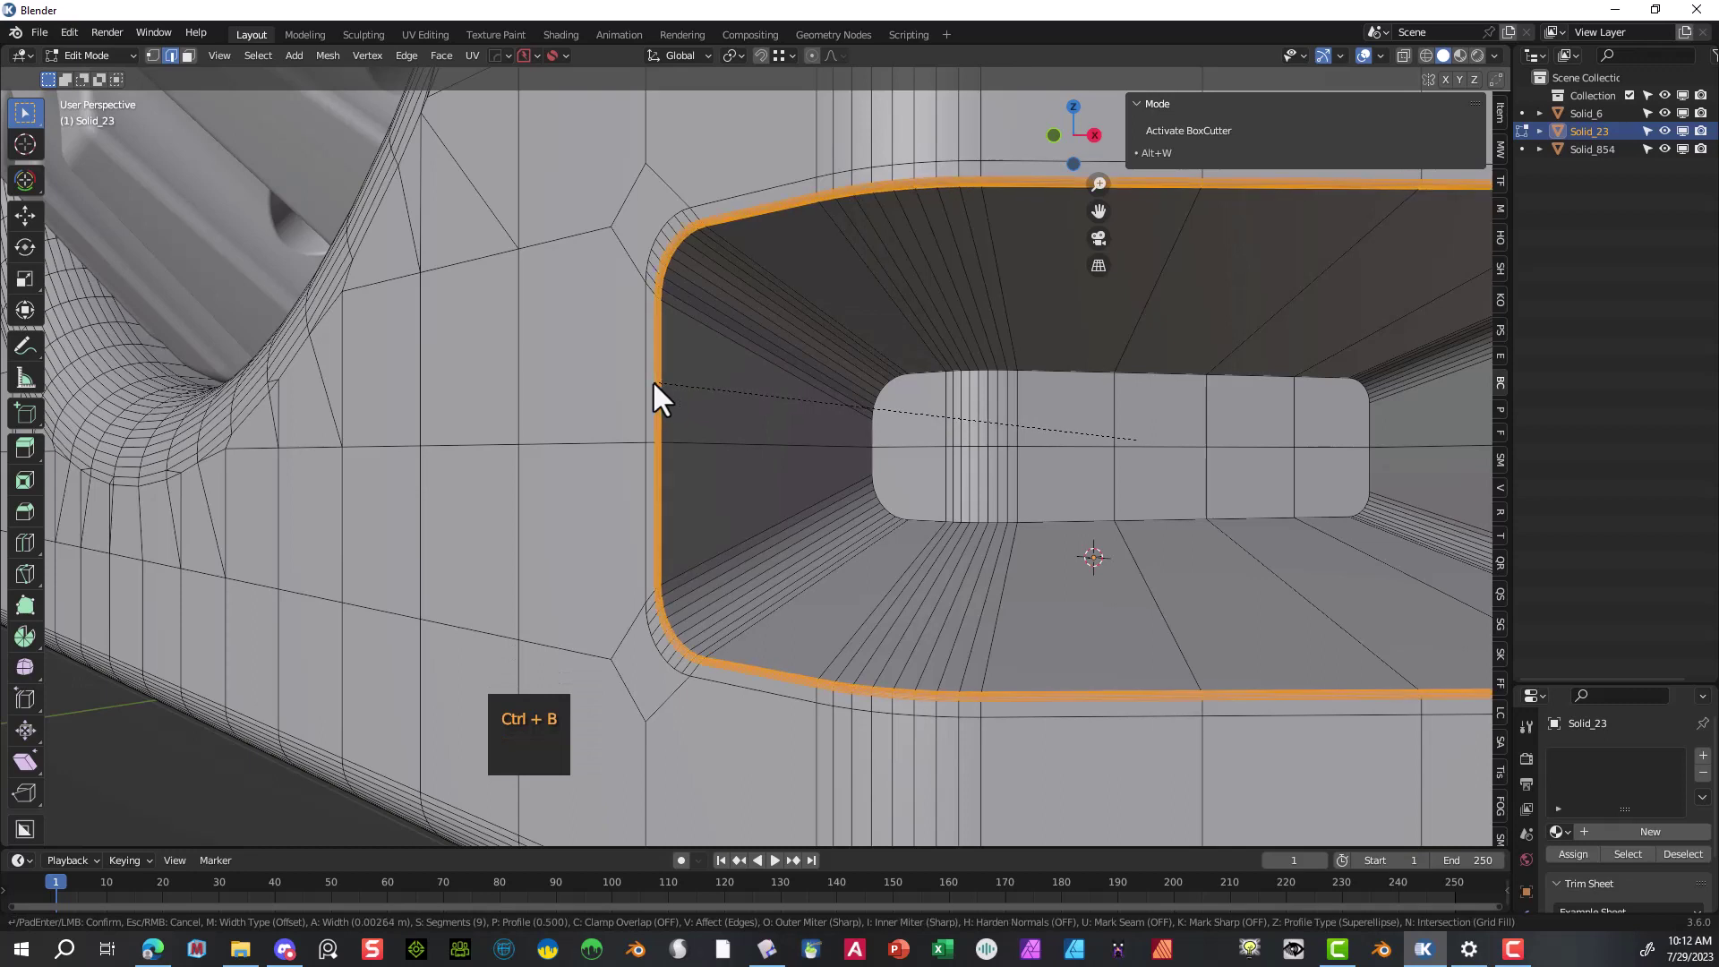
pyautogui.scroll(-2, 646, 378)
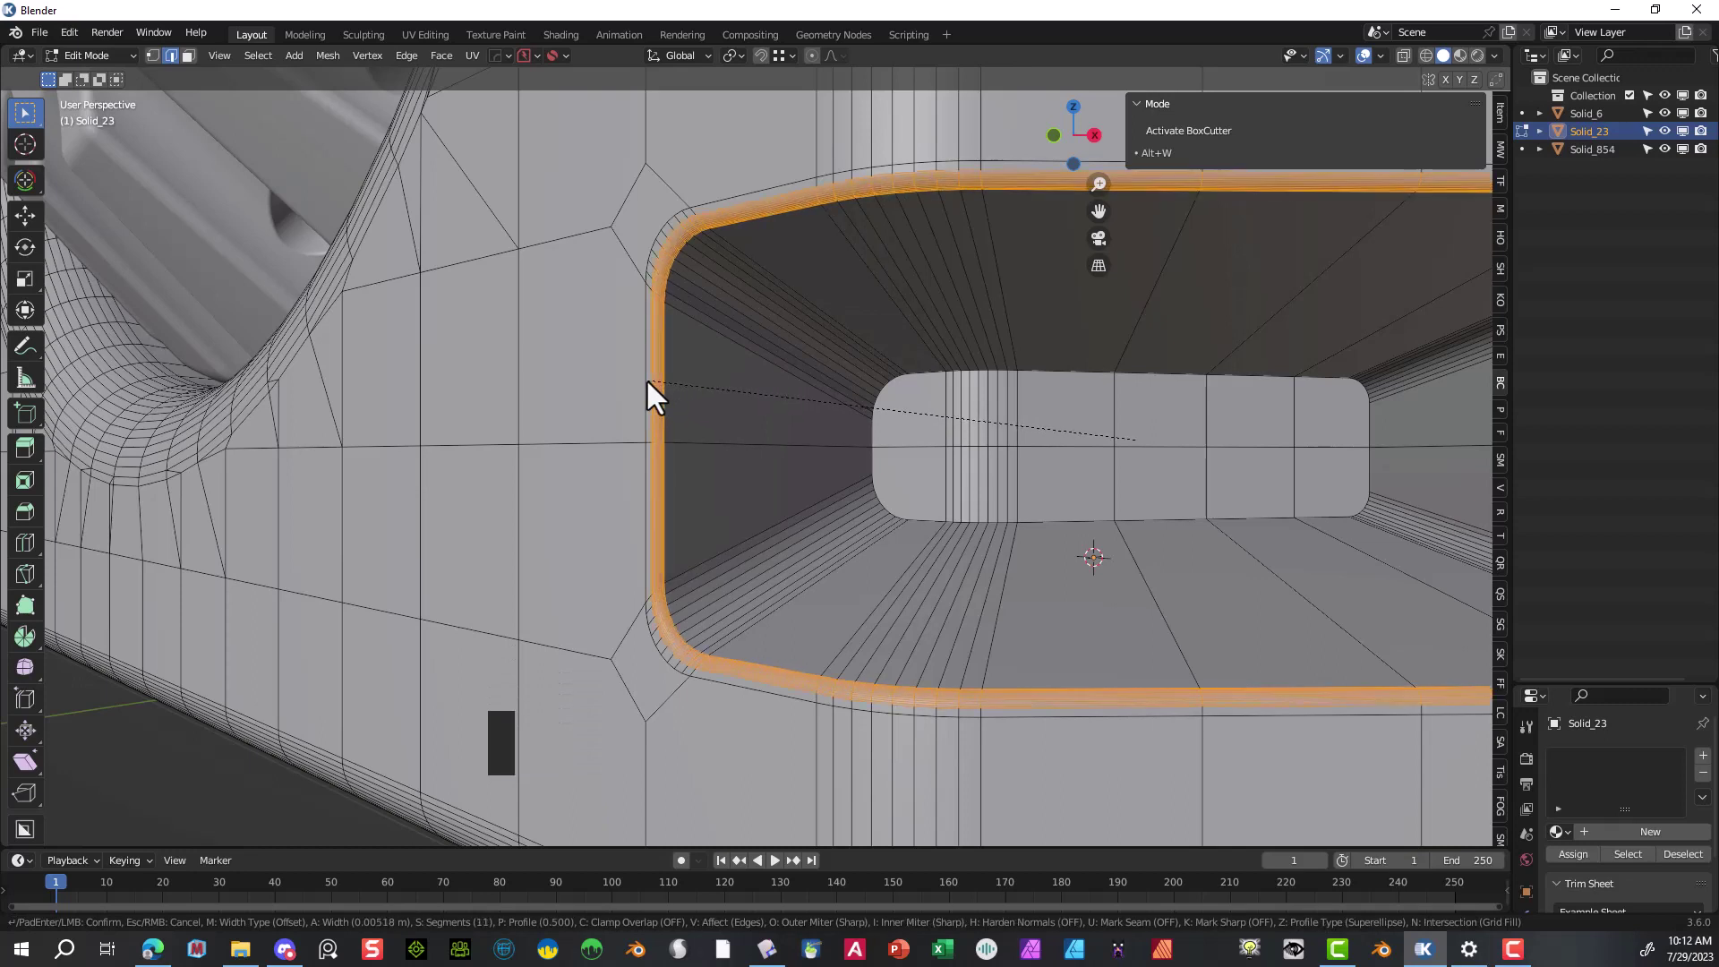
pyautogui.scroll(-1, 646, 378)
pyautogui.scroll(-2, 646, 378)
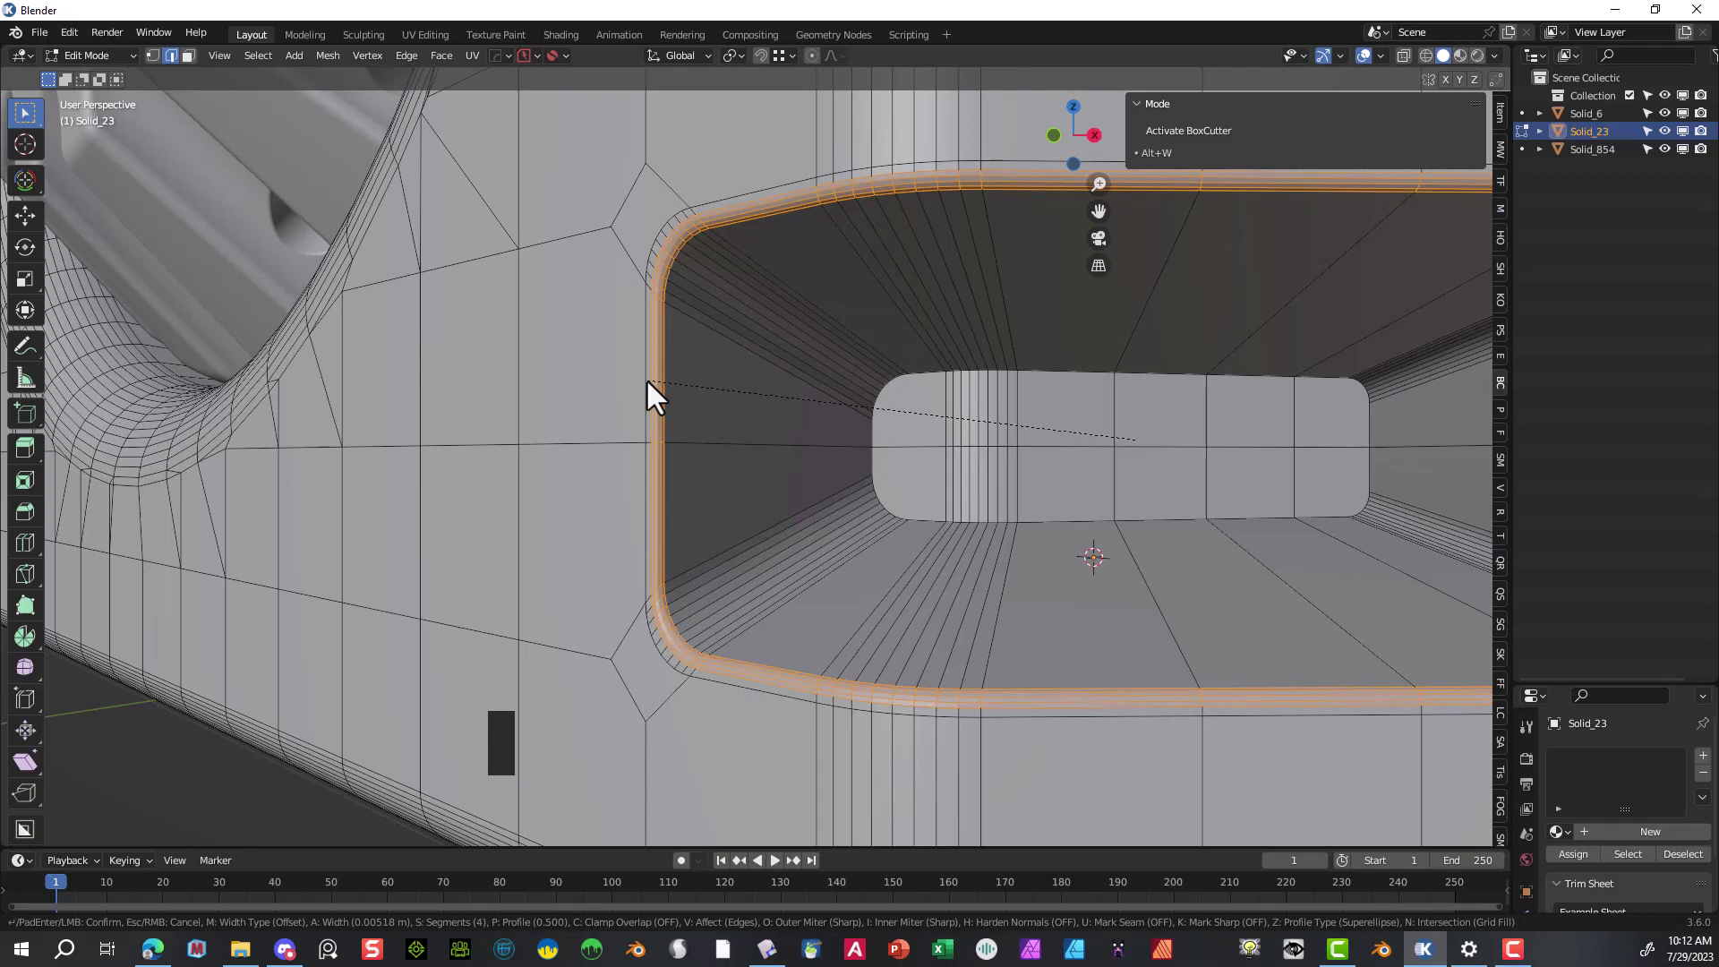
pyautogui.scroll(1, 647, 378)
pyautogui.click(648, 379)
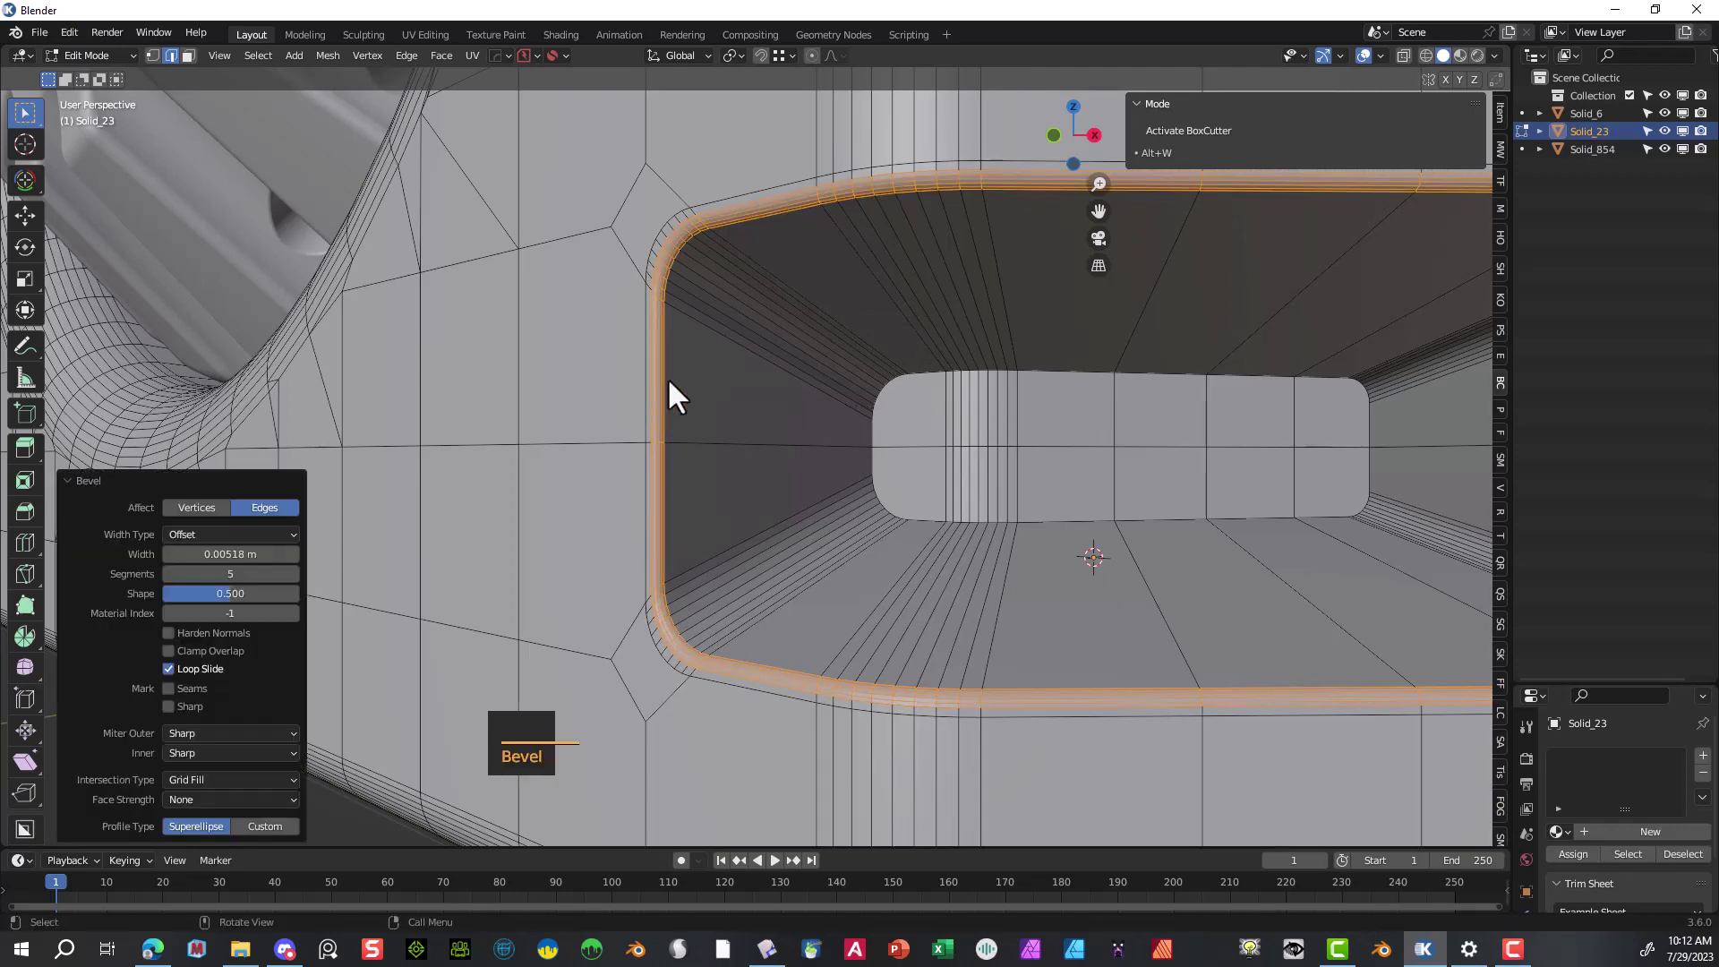
# - Switch to Object Mode and examine the shading of the recess's bevelled outer rim from several angles
pyautogui.scroll(-6, 687, 394)
pyautogui.click(93, 58)
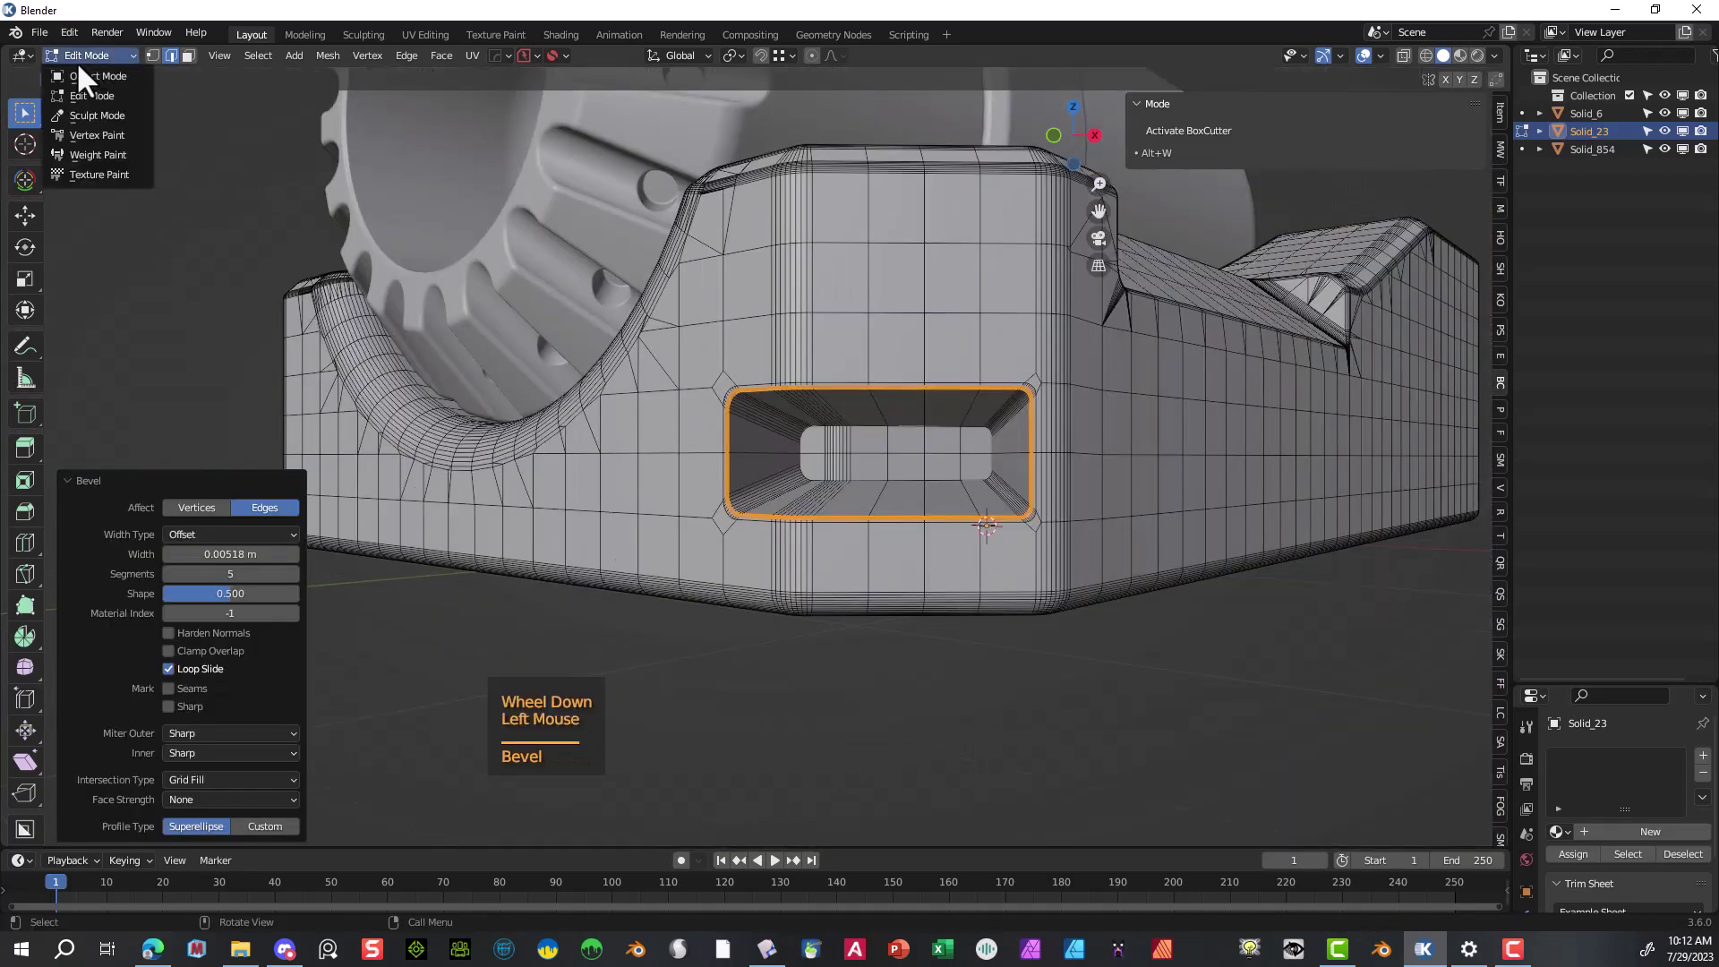
pyautogui.click(80, 39)
pyautogui.moveTo(694, 383); pyautogui.dragTo(605, 413, button='middle')
pyautogui.scroll(-3, 618, 393)
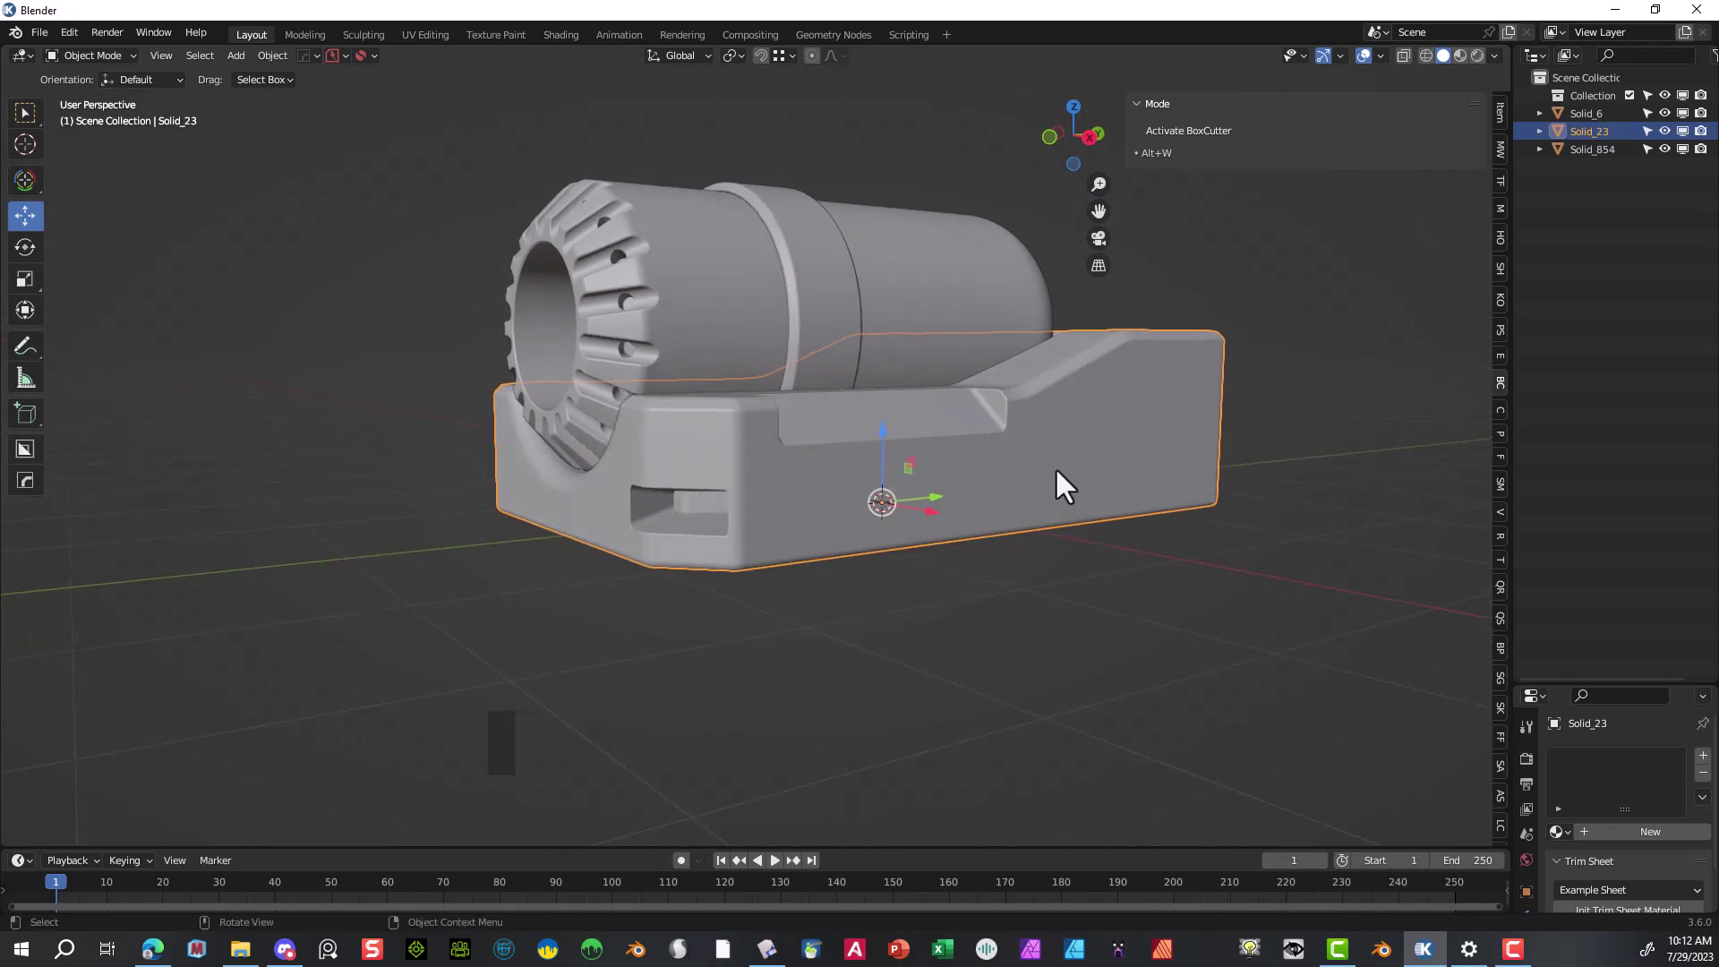
pyautogui.scroll(2, 766, 511)
pyautogui.moveTo(766, 510); pyautogui.dragTo(801, 499, button='middle')
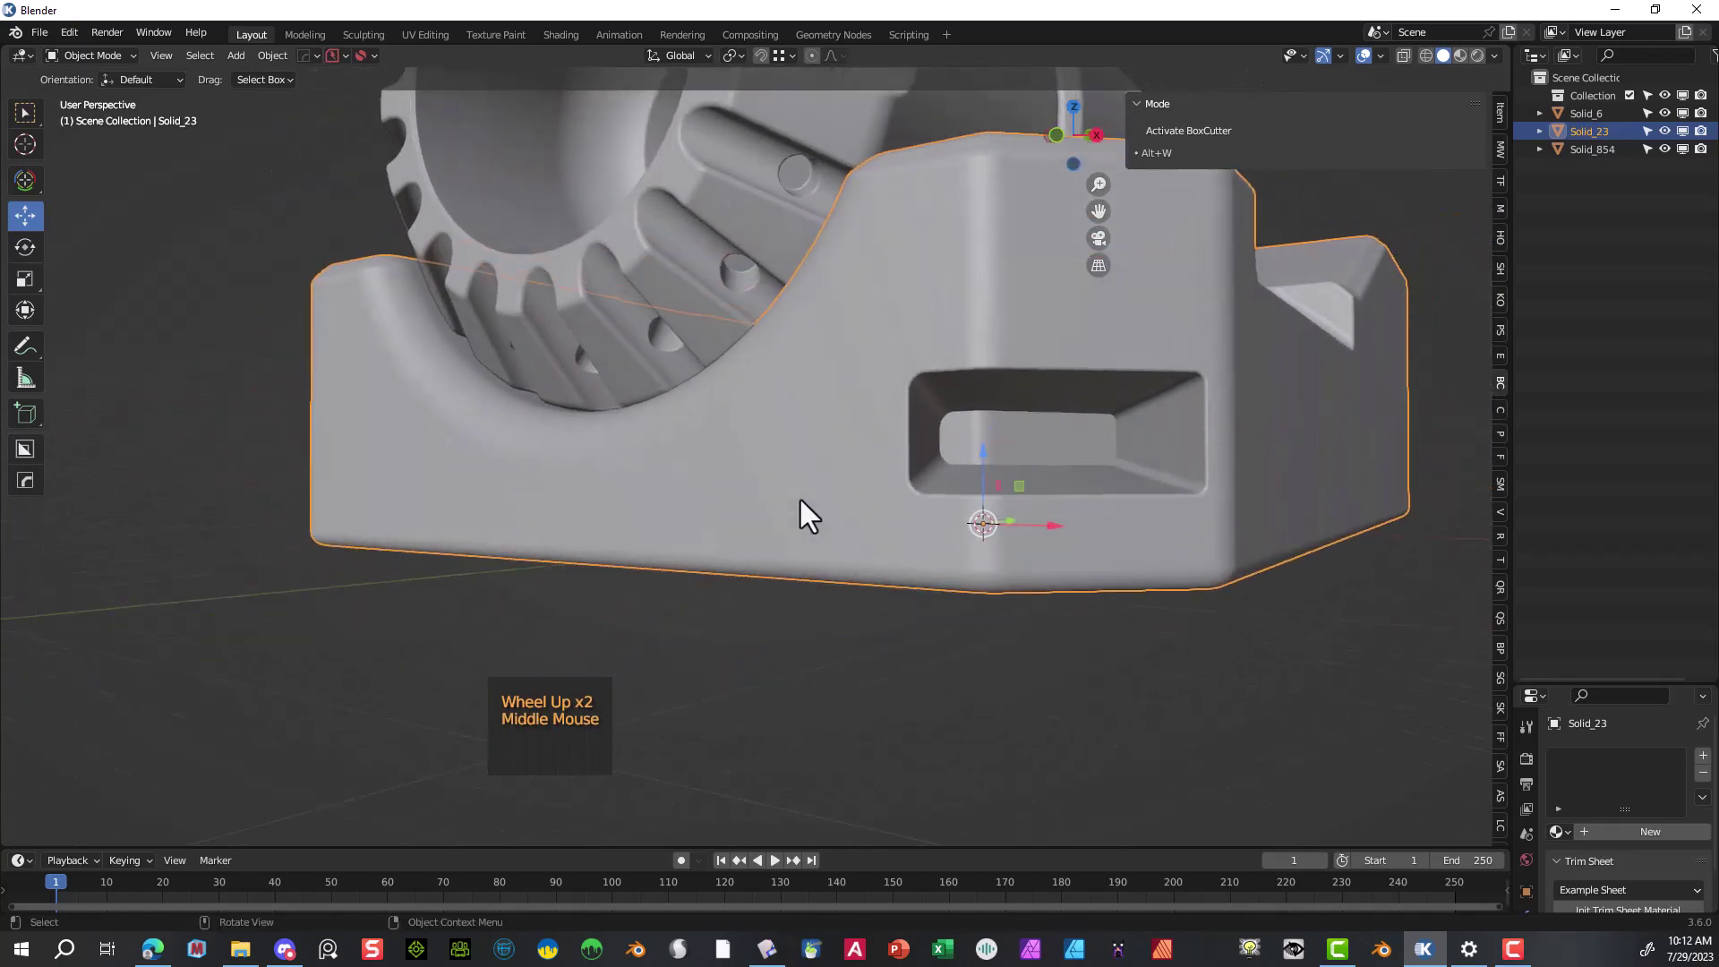
pyautogui.scroll(1, 801, 499)
pyautogui.scroll(-1, 1006, 405)
pyautogui.scroll(2, 997, 393)
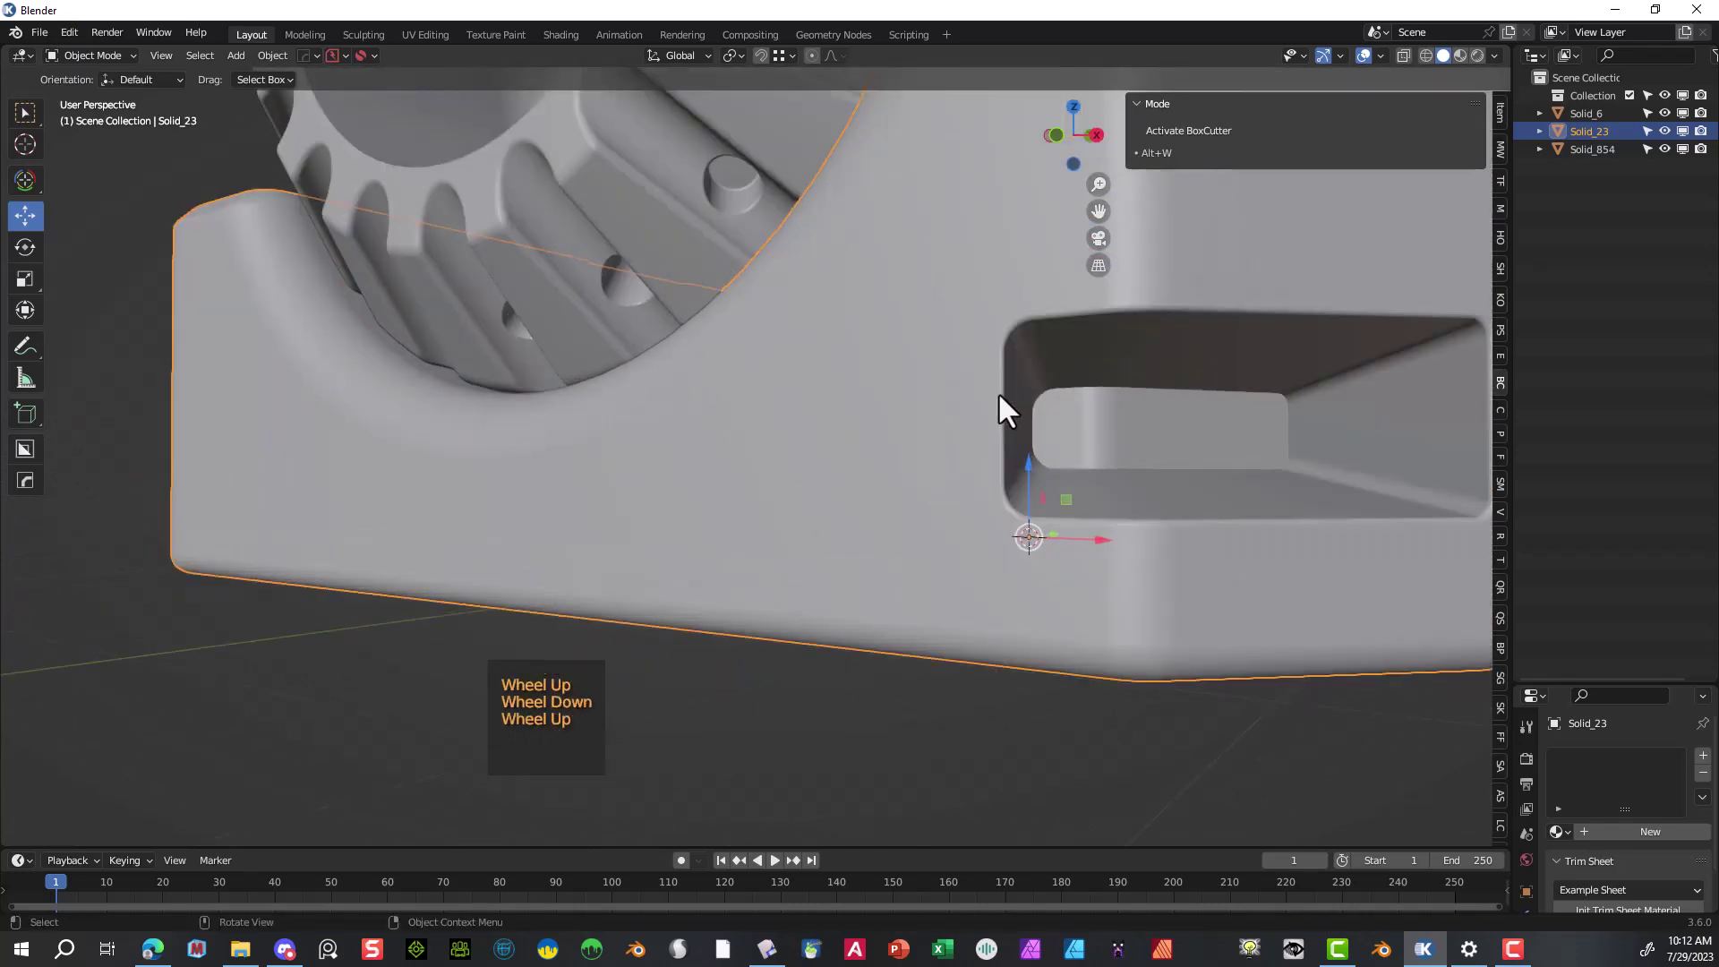
pyautogui.scroll(-2, 1126, 399)
pyautogui.scroll(1, 1059, 428)
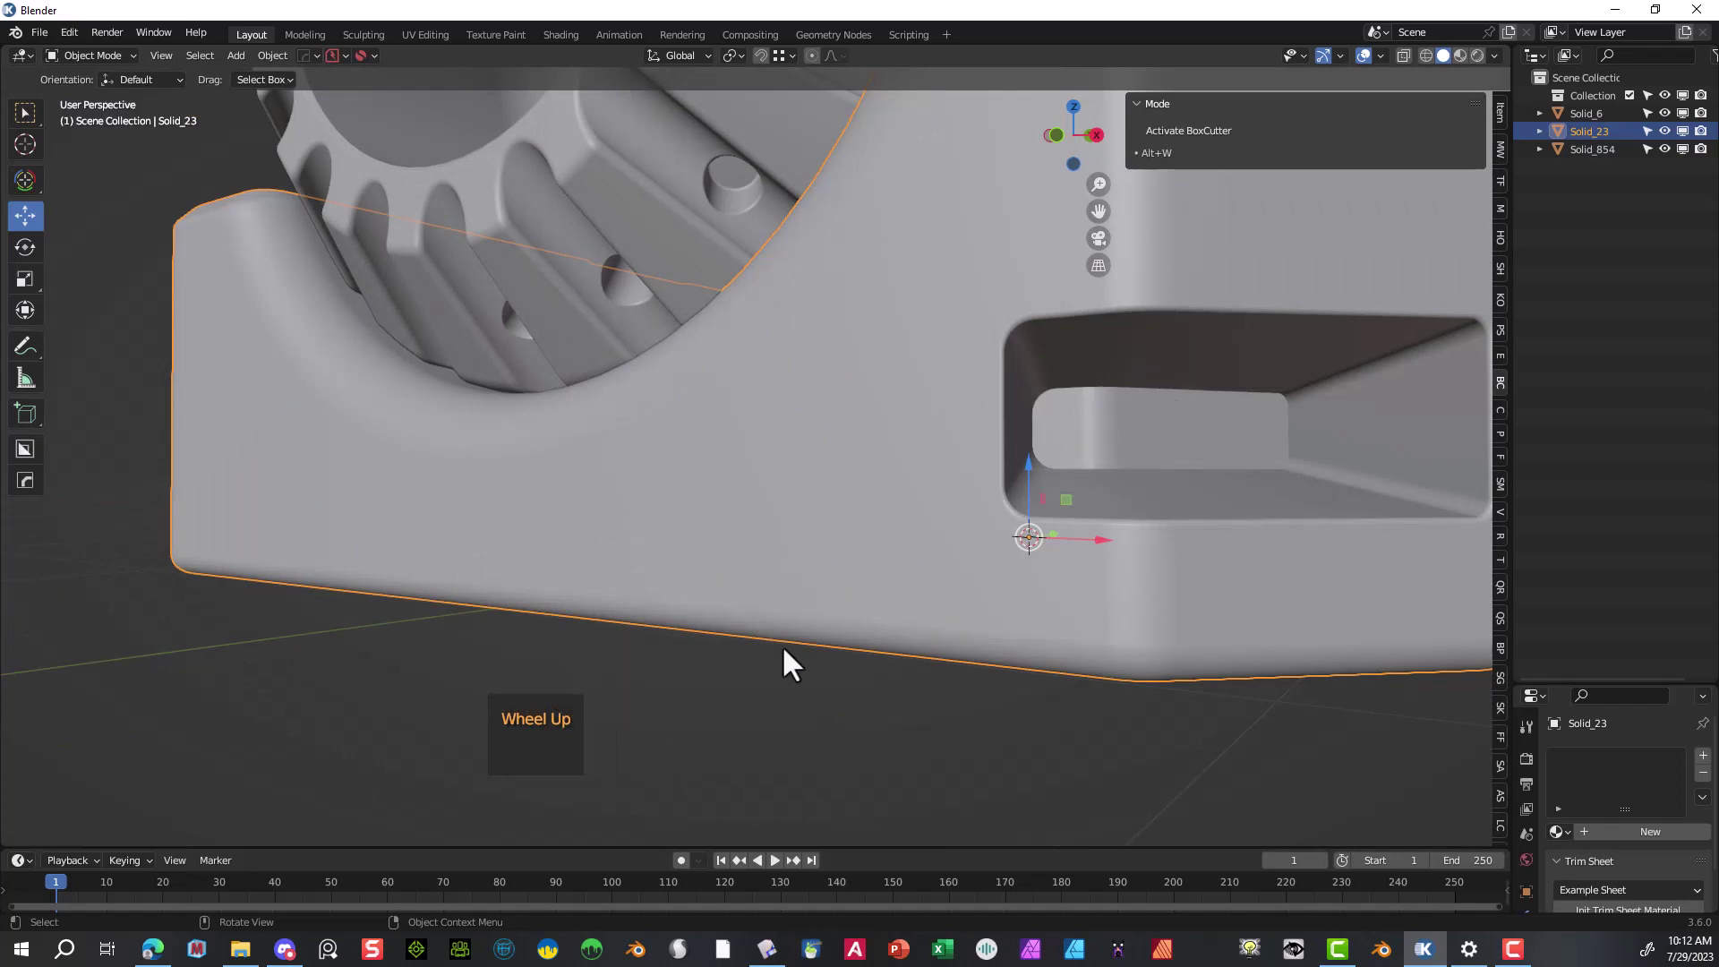
pyautogui.moveTo(1097, 210); pyautogui.dragTo(571, 56)
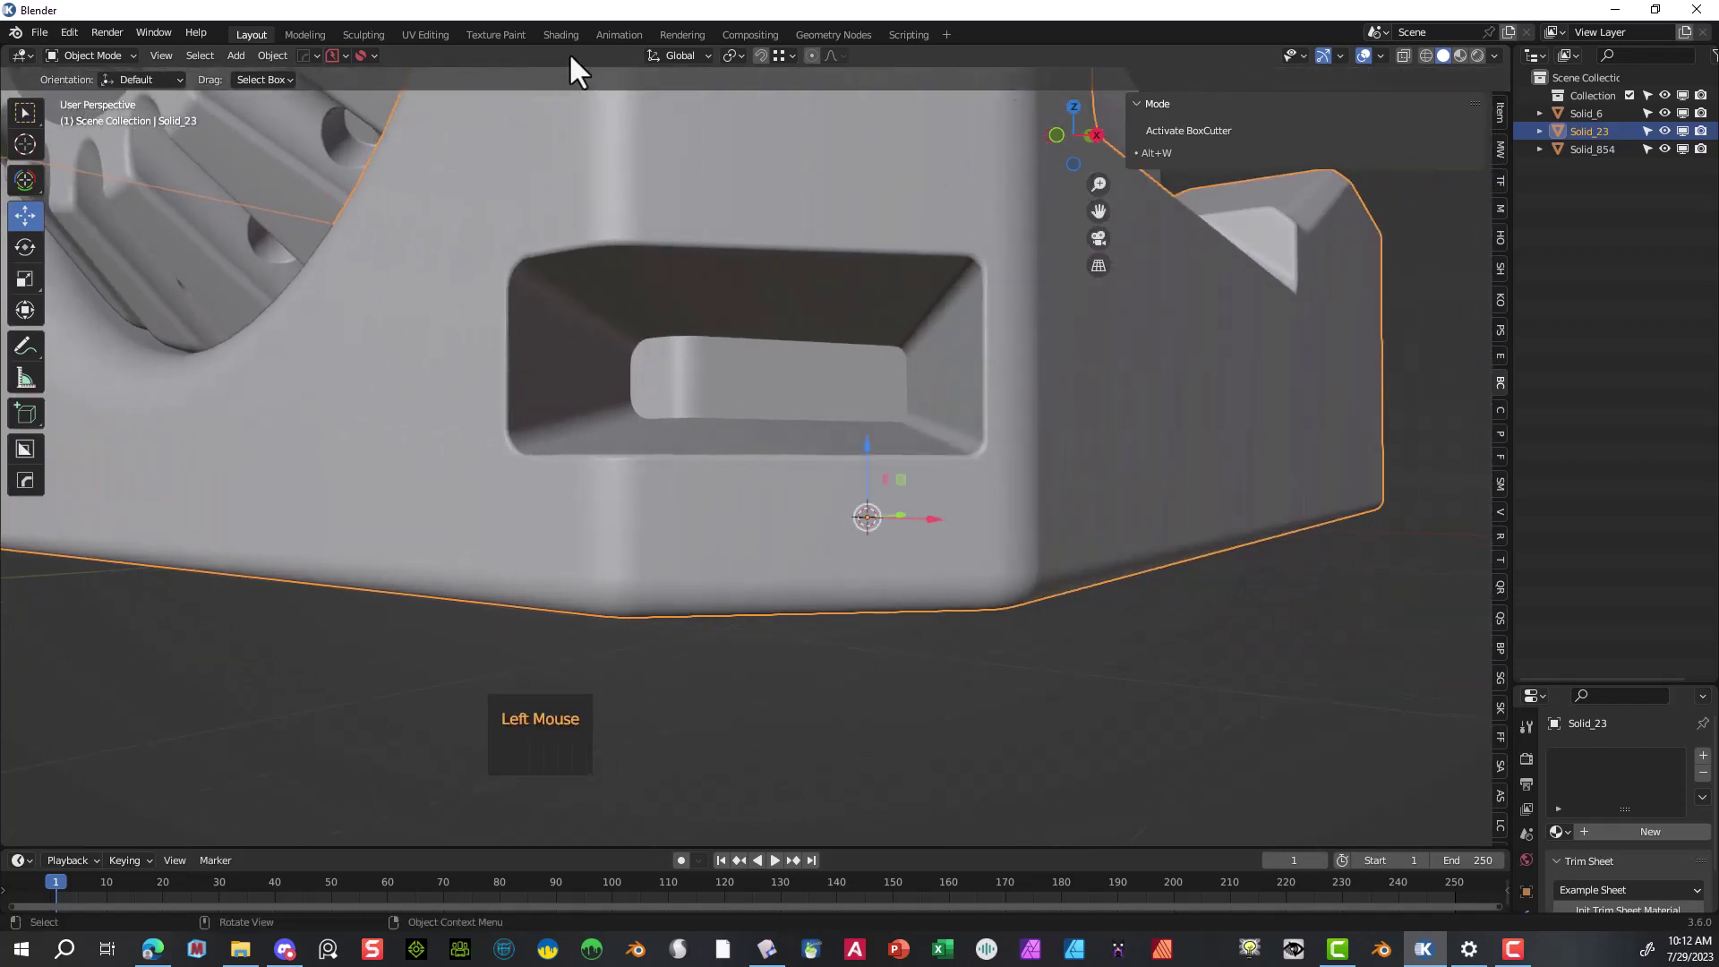
# - Return to Edit Mode and bevel the edge loop around the recess's back face, 0.00976 m wide with 7 segments, then drop that selection
pyautogui.click(110, 56)
pyautogui.click(109, 93)
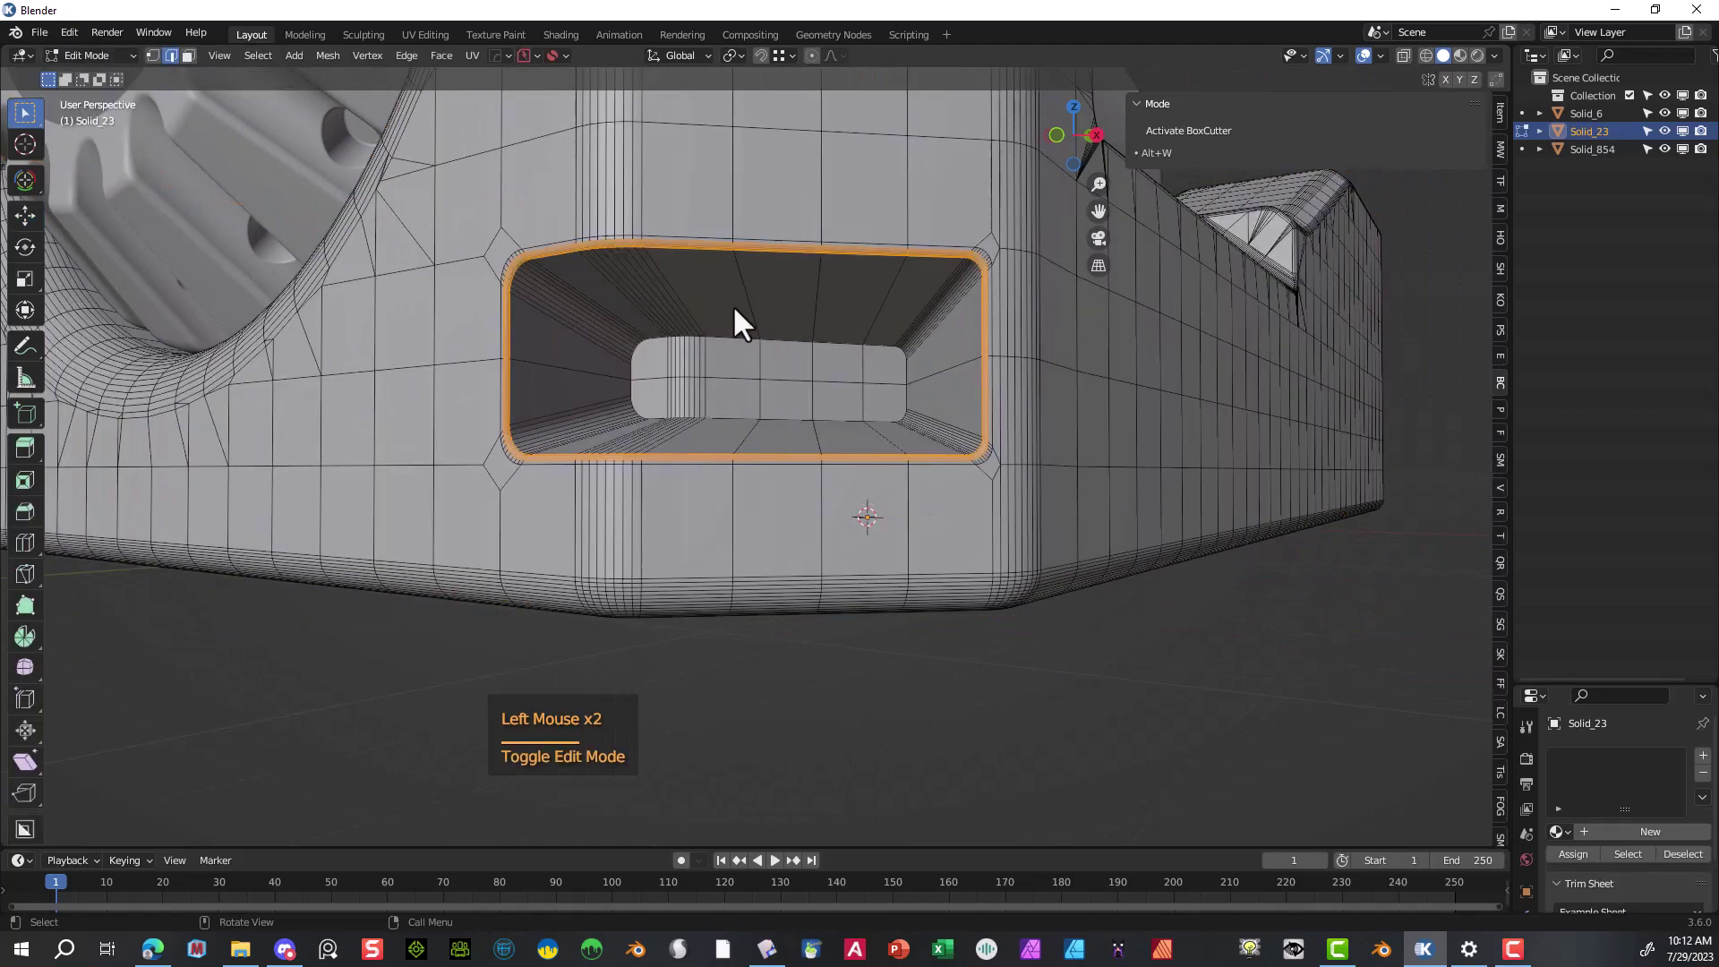
pyautogui.keyDown('alt'); pyautogui.click(732, 336); pyautogui.keyUp('alt')
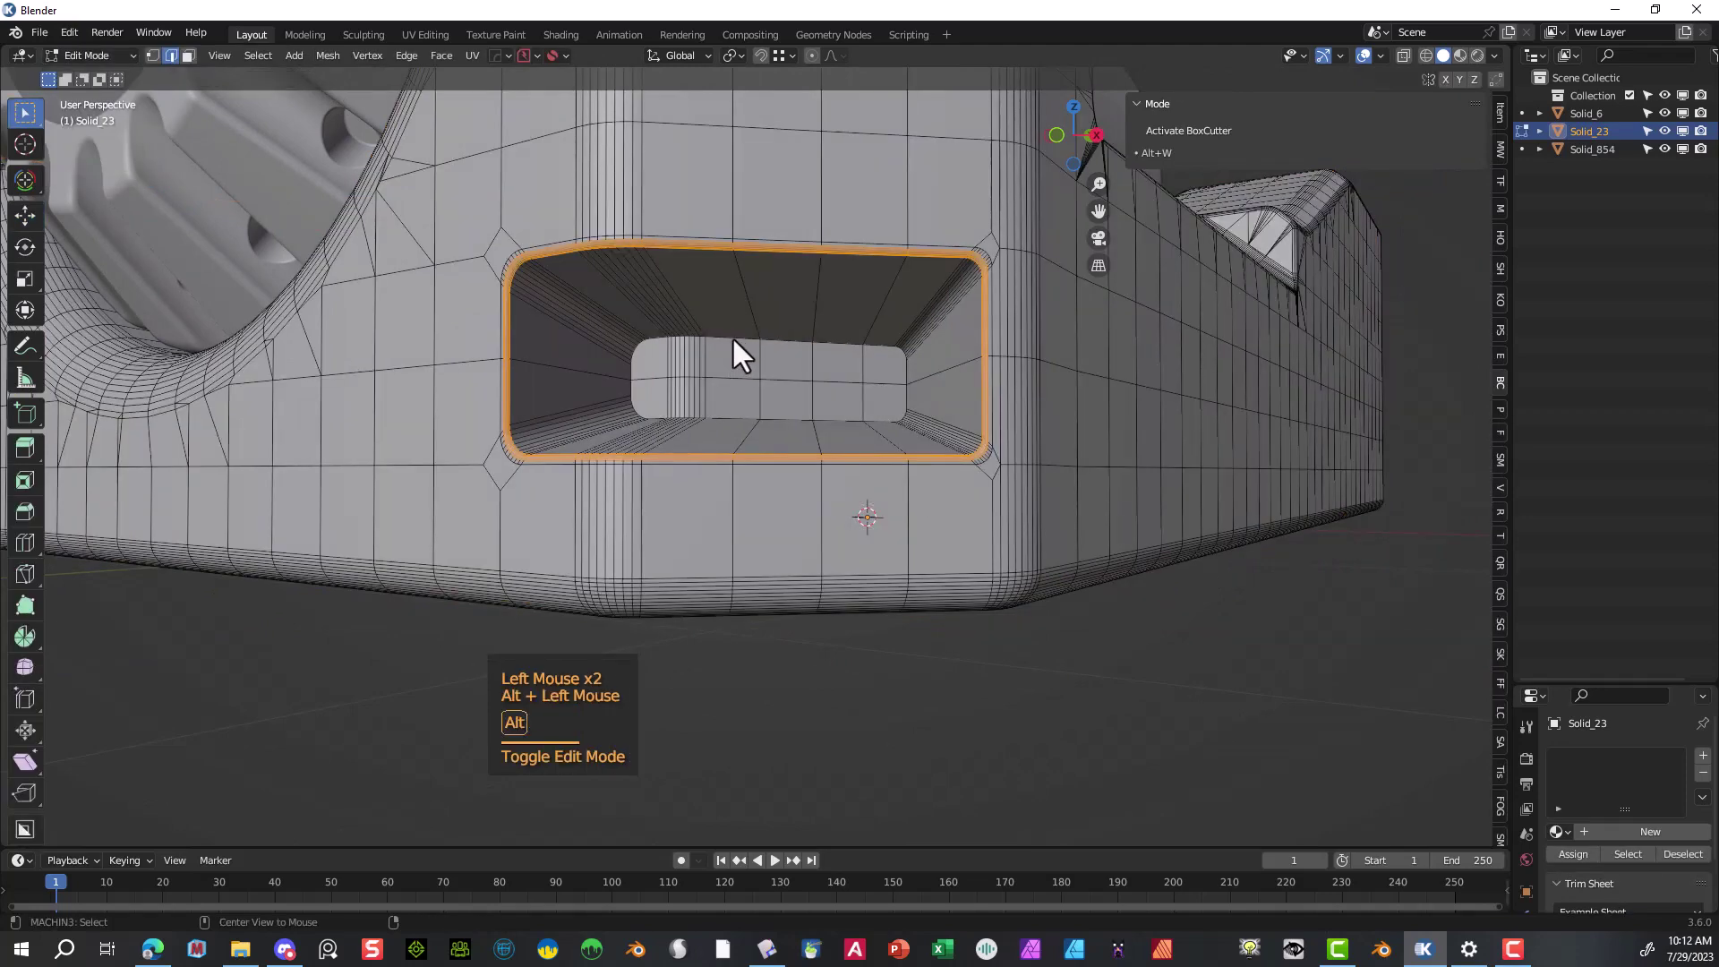
pyautogui.scroll(2, 874, 380)
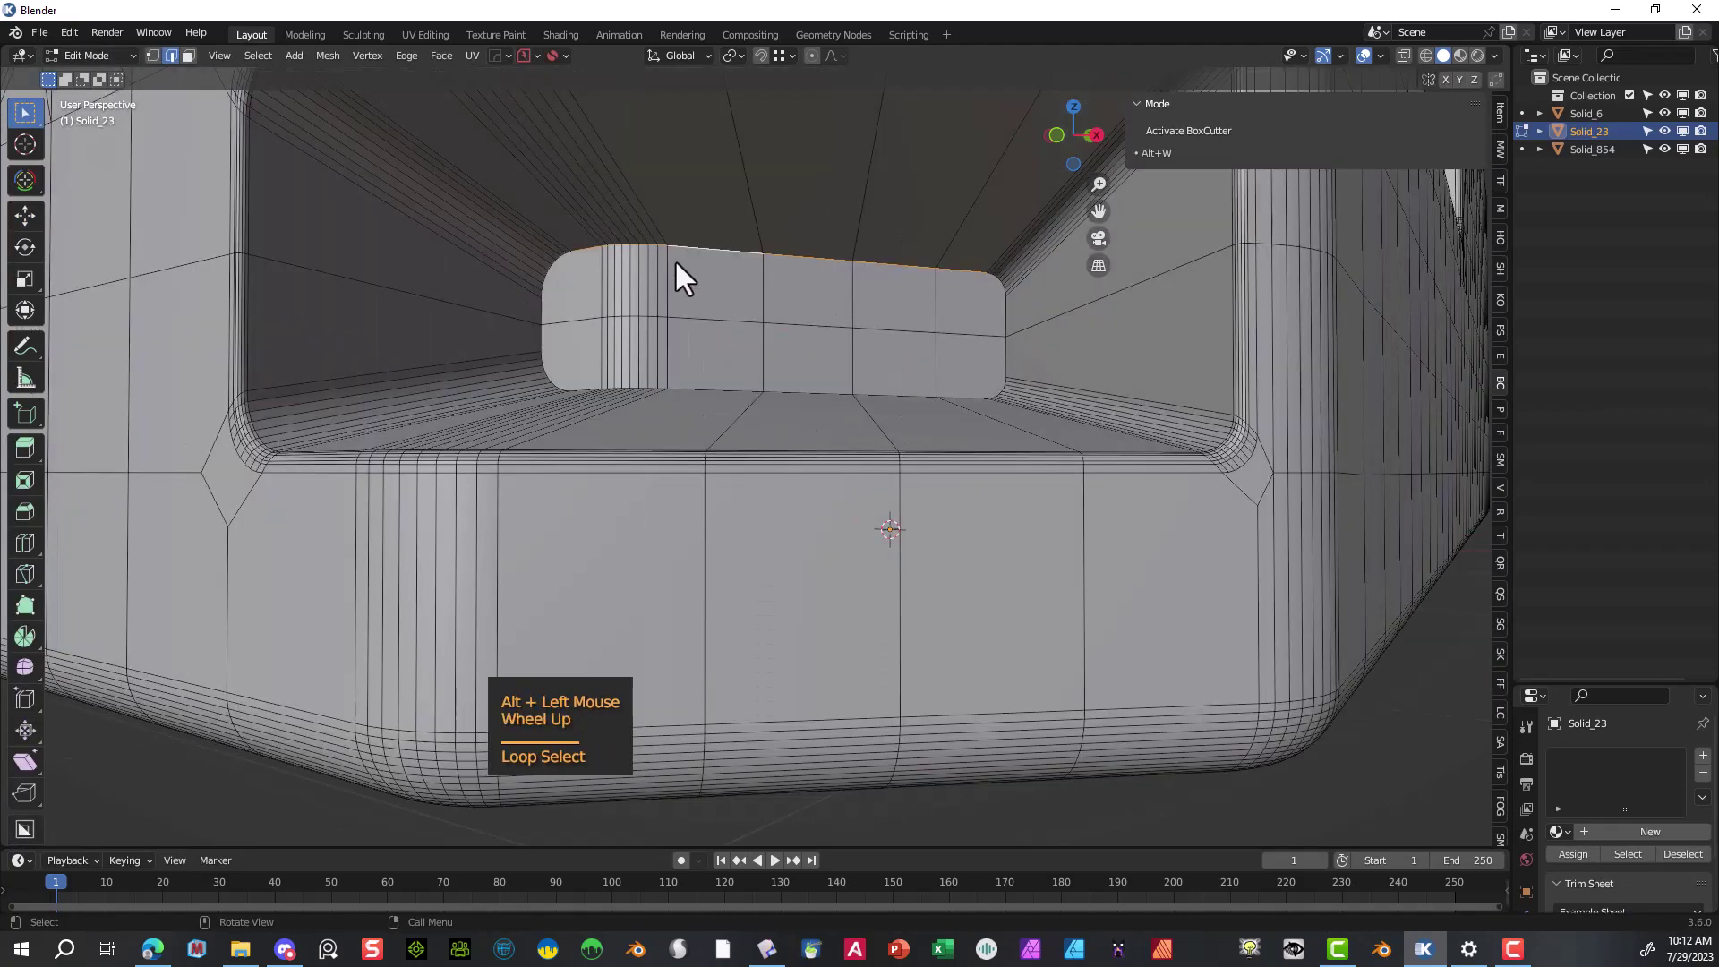
pyautogui.keyDown('alt'); pyautogui.keyDown('shift'); pyautogui.click(541, 308); pyautogui.keyUp('shift'); pyautogui.keyUp('alt')
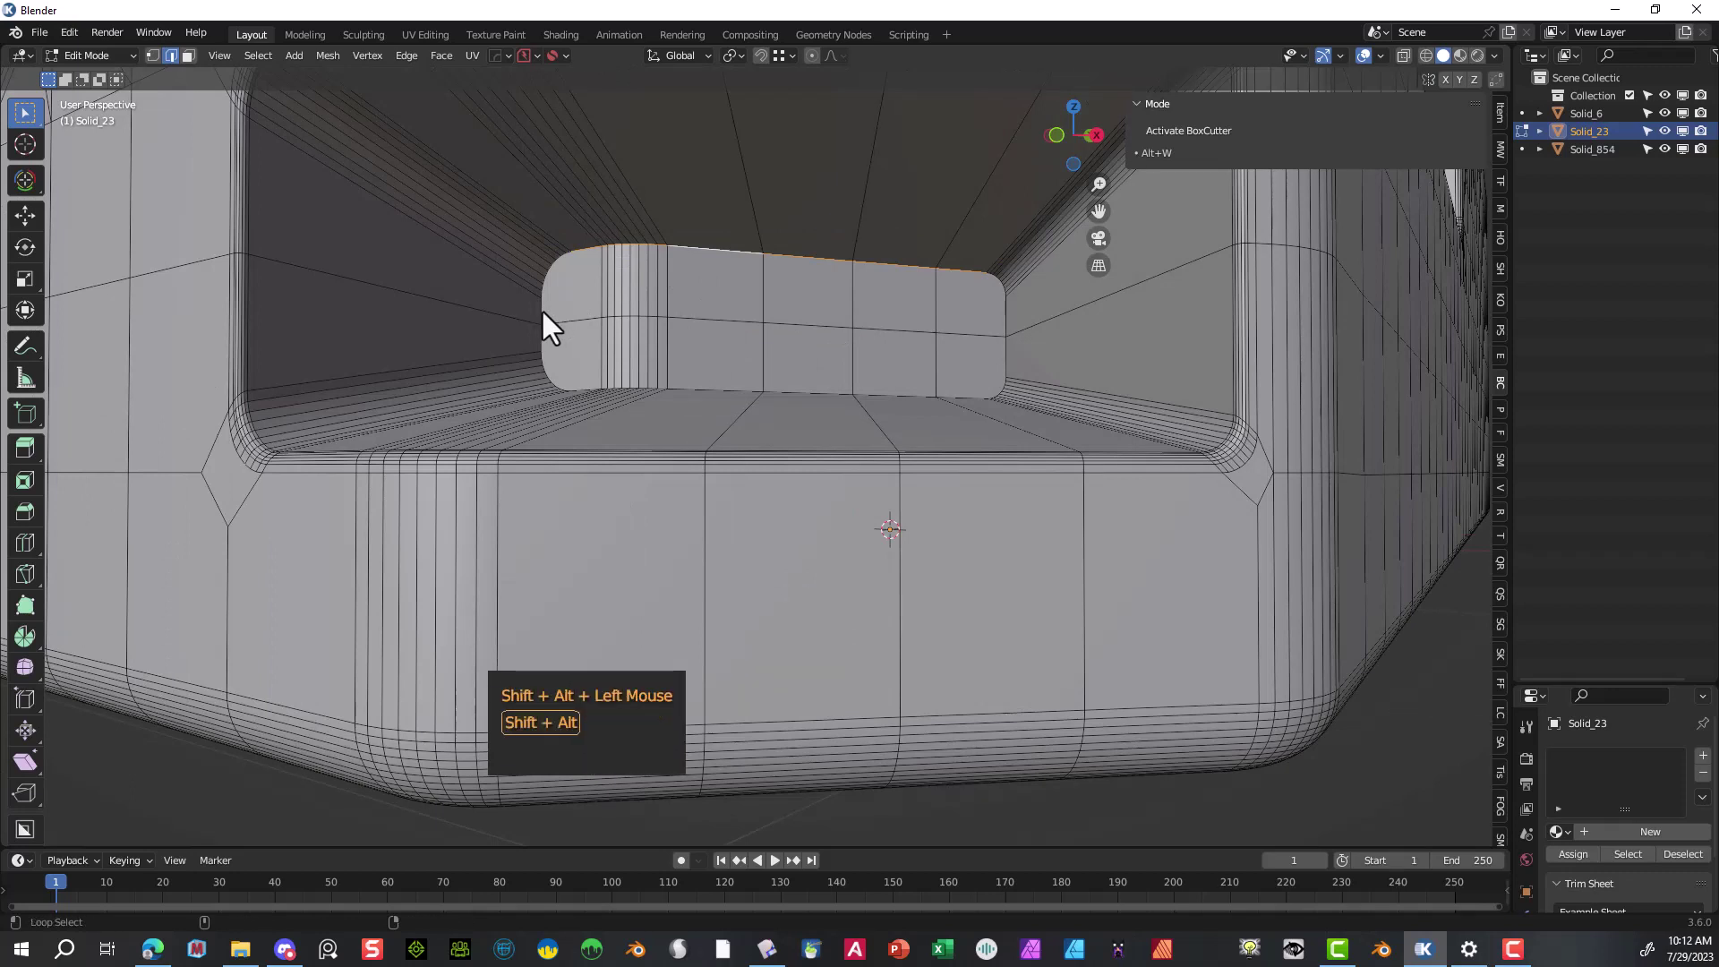
pyautogui.keyDown('alt'); pyautogui.keyDown('shift'); pyautogui.click(747, 389); pyautogui.keyUp('shift'); pyautogui.keyUp('alt')
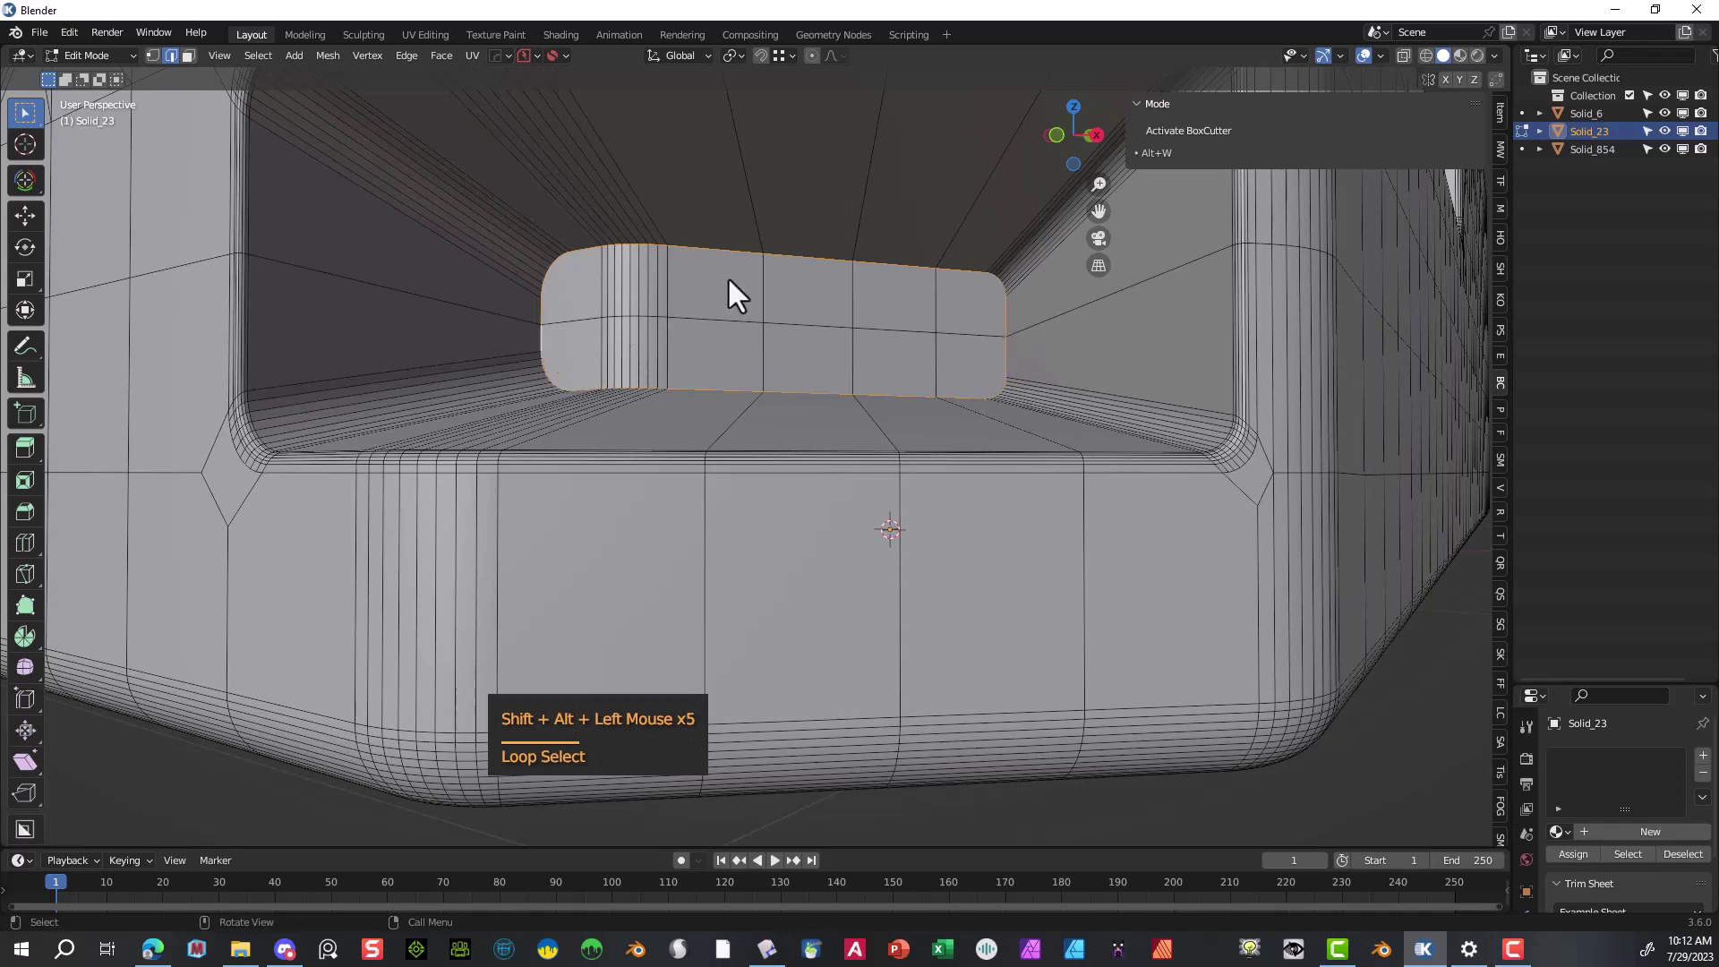
pyautogui.press('ctrl')
pyautogui.hotkey('ctrl', 'b')
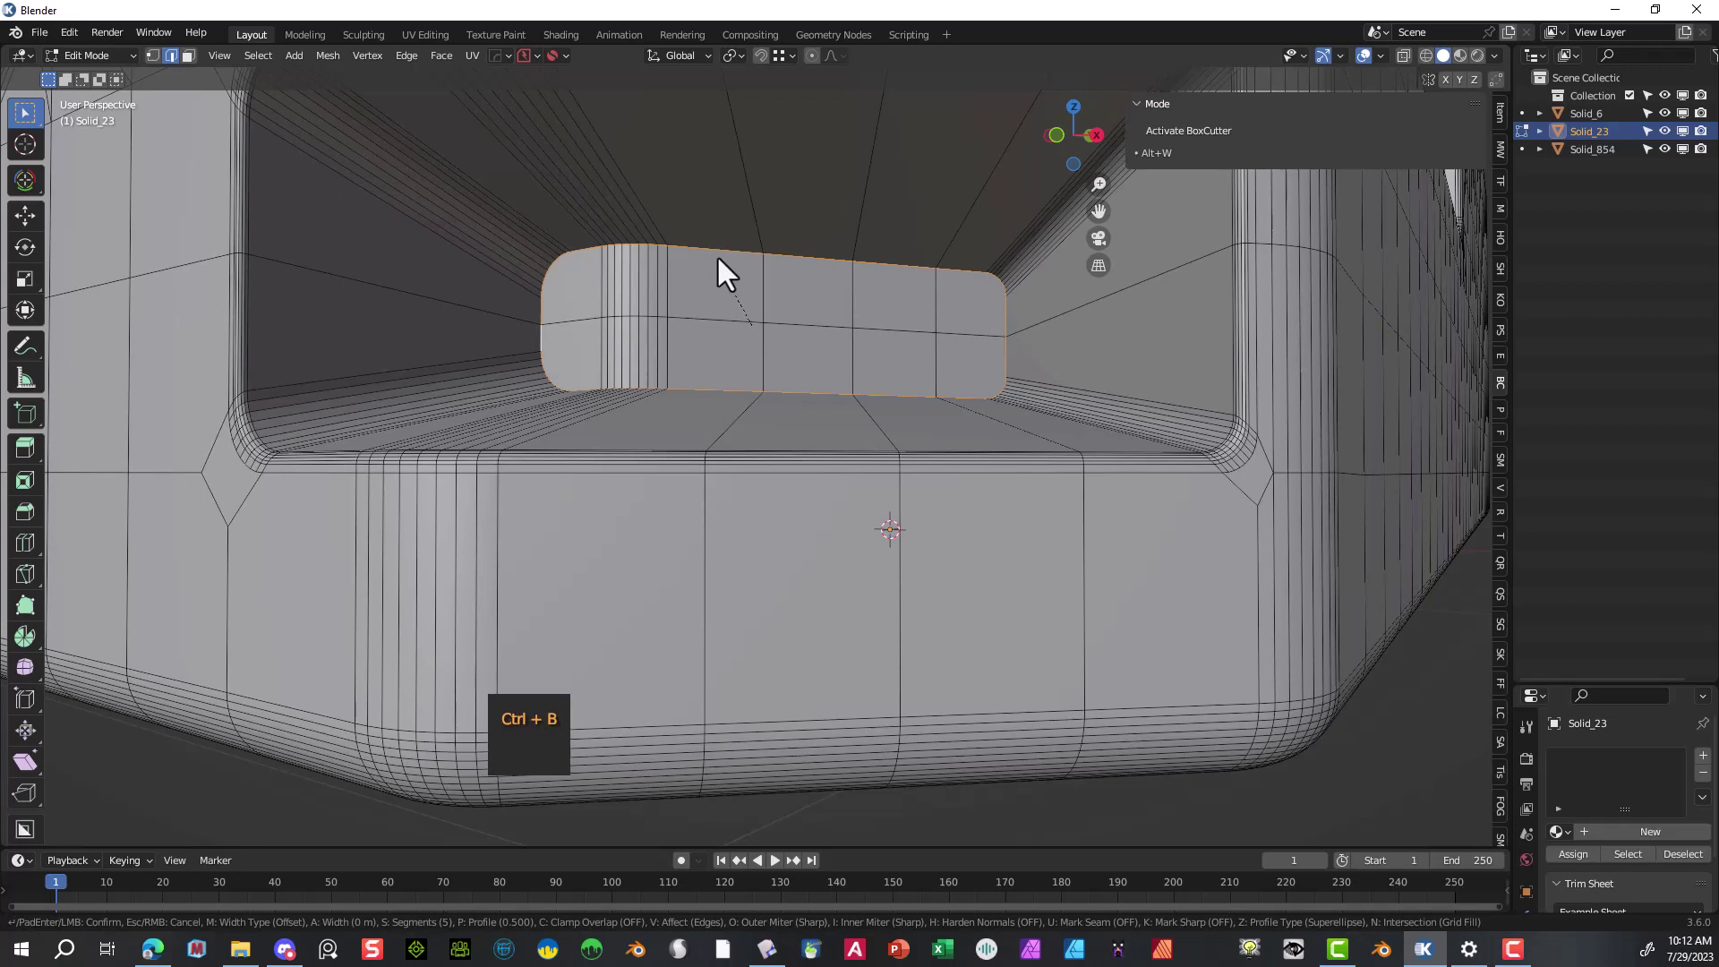
pyautogui.scroll(2, 707, 244)
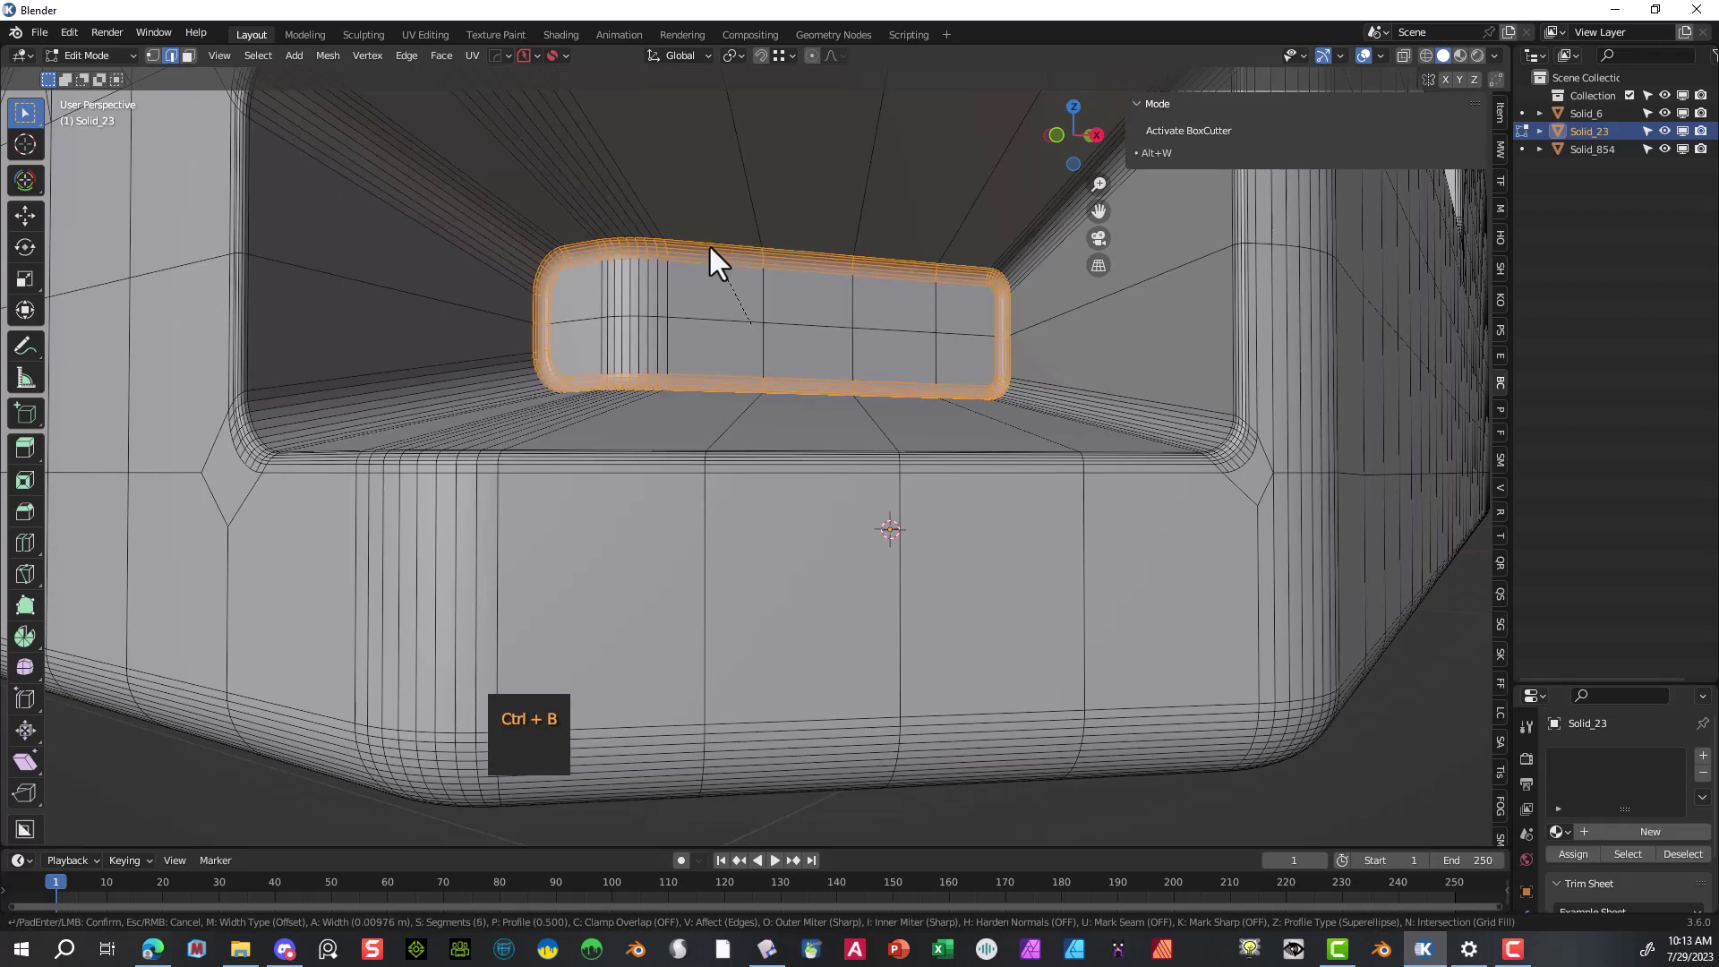
pyautogui.click(707, 244)
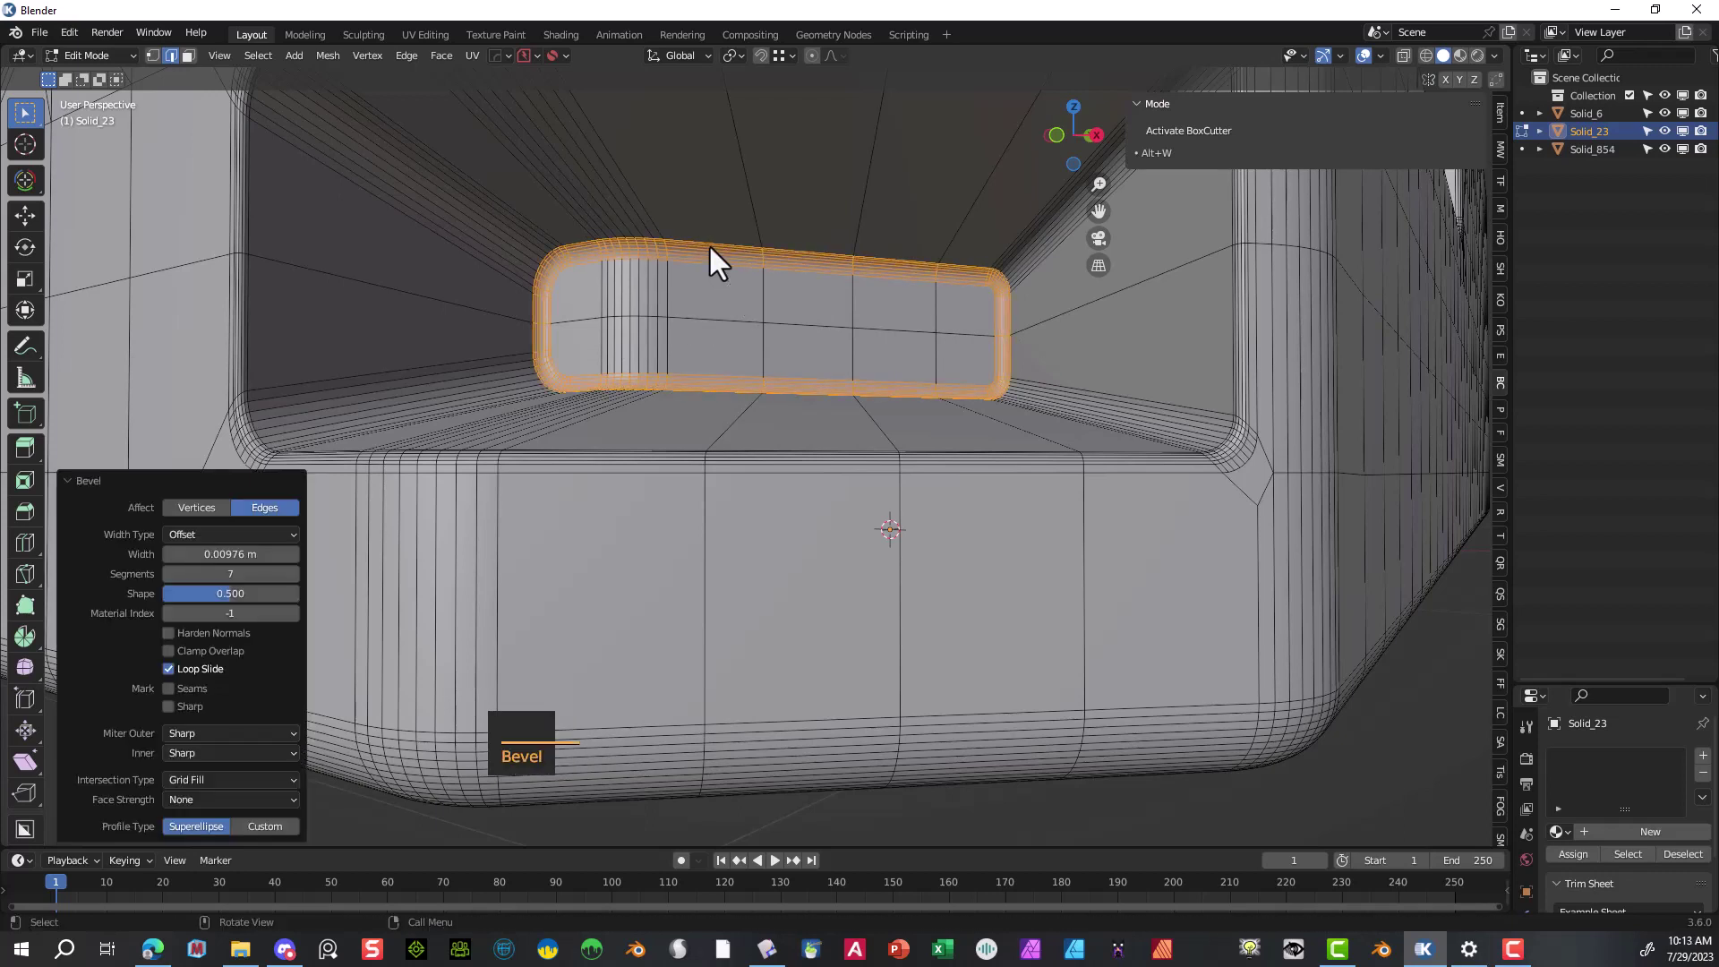
pyautogui.click(431, 327)
# - Examine the recess's bevelled inner and outer edges and the surrounding base mesh up close and from several angles
pyautogui.scroll(-3, 432, 329)
pyautogui.moveTo(485, 328); pyautogui.dragTo(883, 373, button='middle')
pyautogui.scroll(3, 884, 369)
pyautogui.scroll(-3, 895, 375)
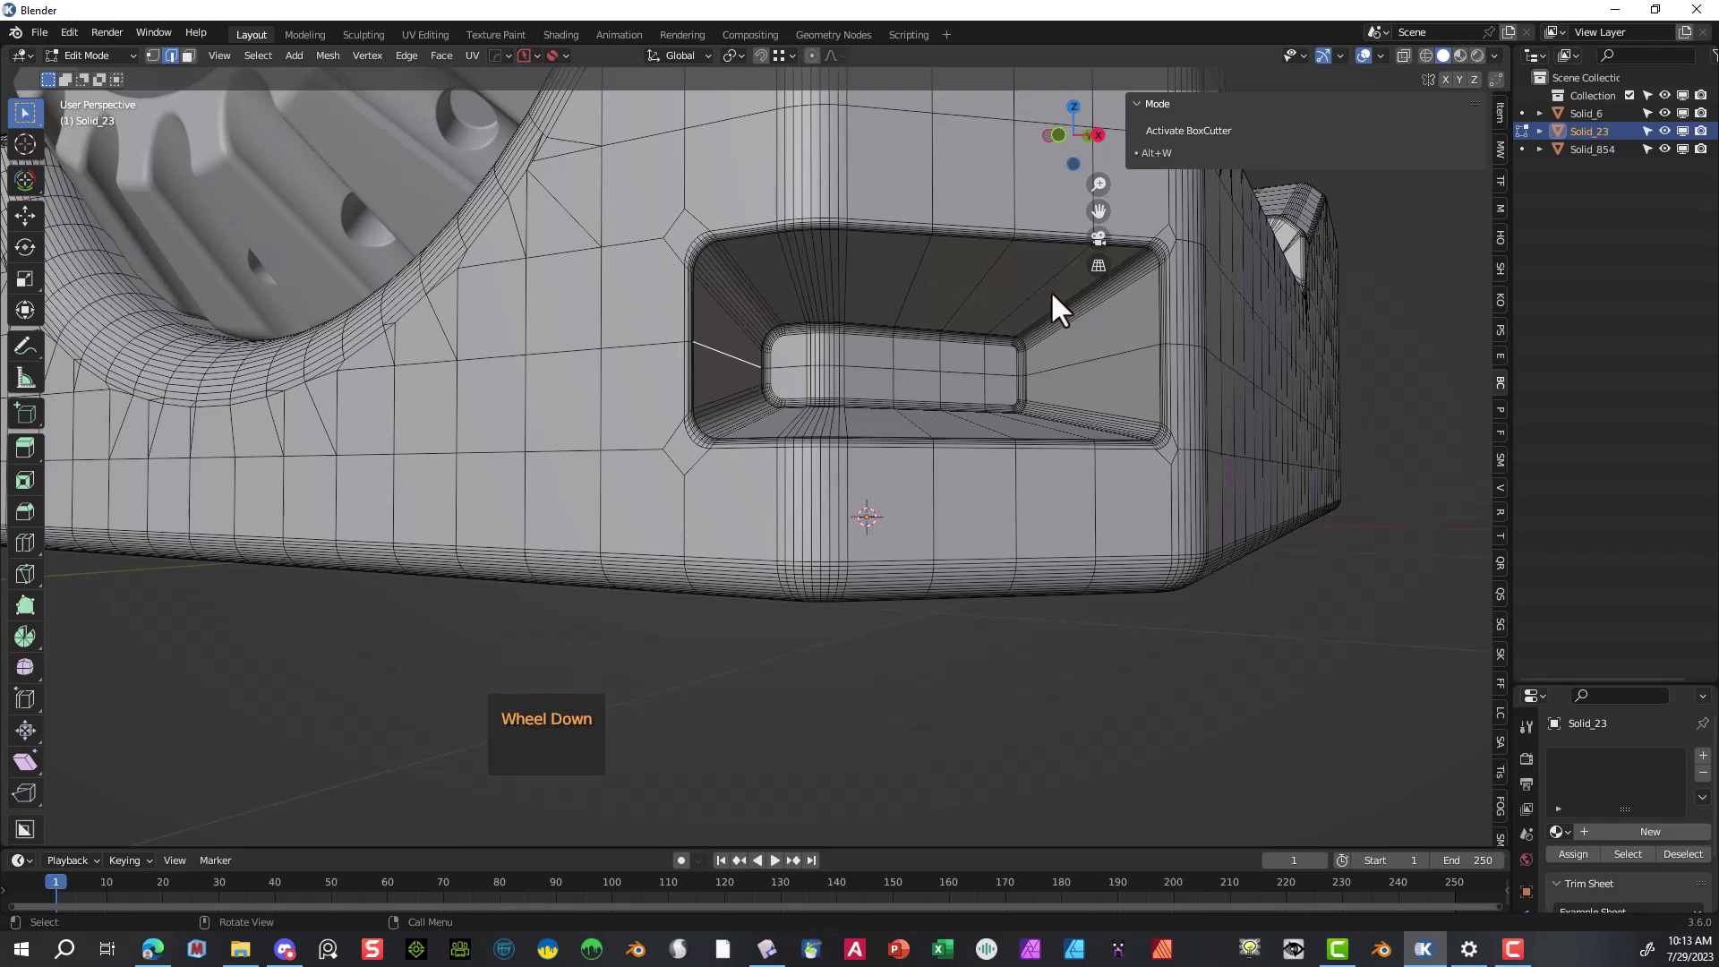
pyautogui.scroll(-3, 1035, 322)
pyautogui.moveTo(1029, 315); pyautogui.dragTo(997, 353, button='middle')
pyautogui.scroll(1, 985, 349)
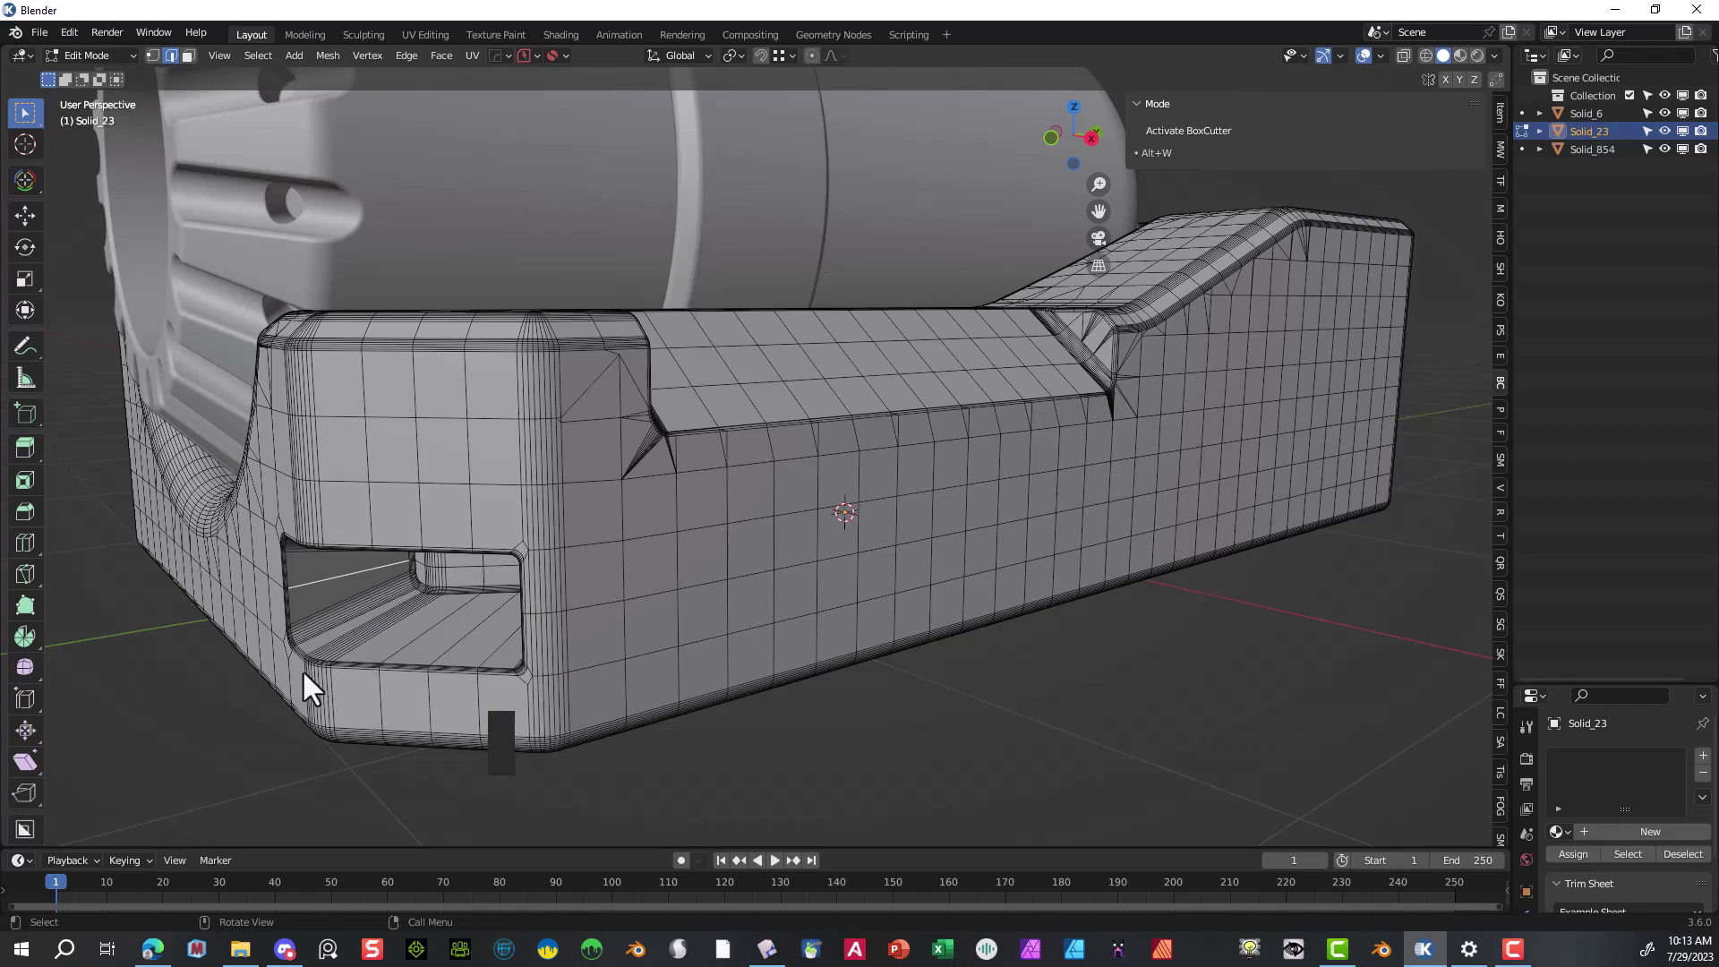
pyautogui.moveTo(337, 657); pyautogui.dragTo(375, 647, button='middle')
pyautogui.scroll(3, 394, 600)
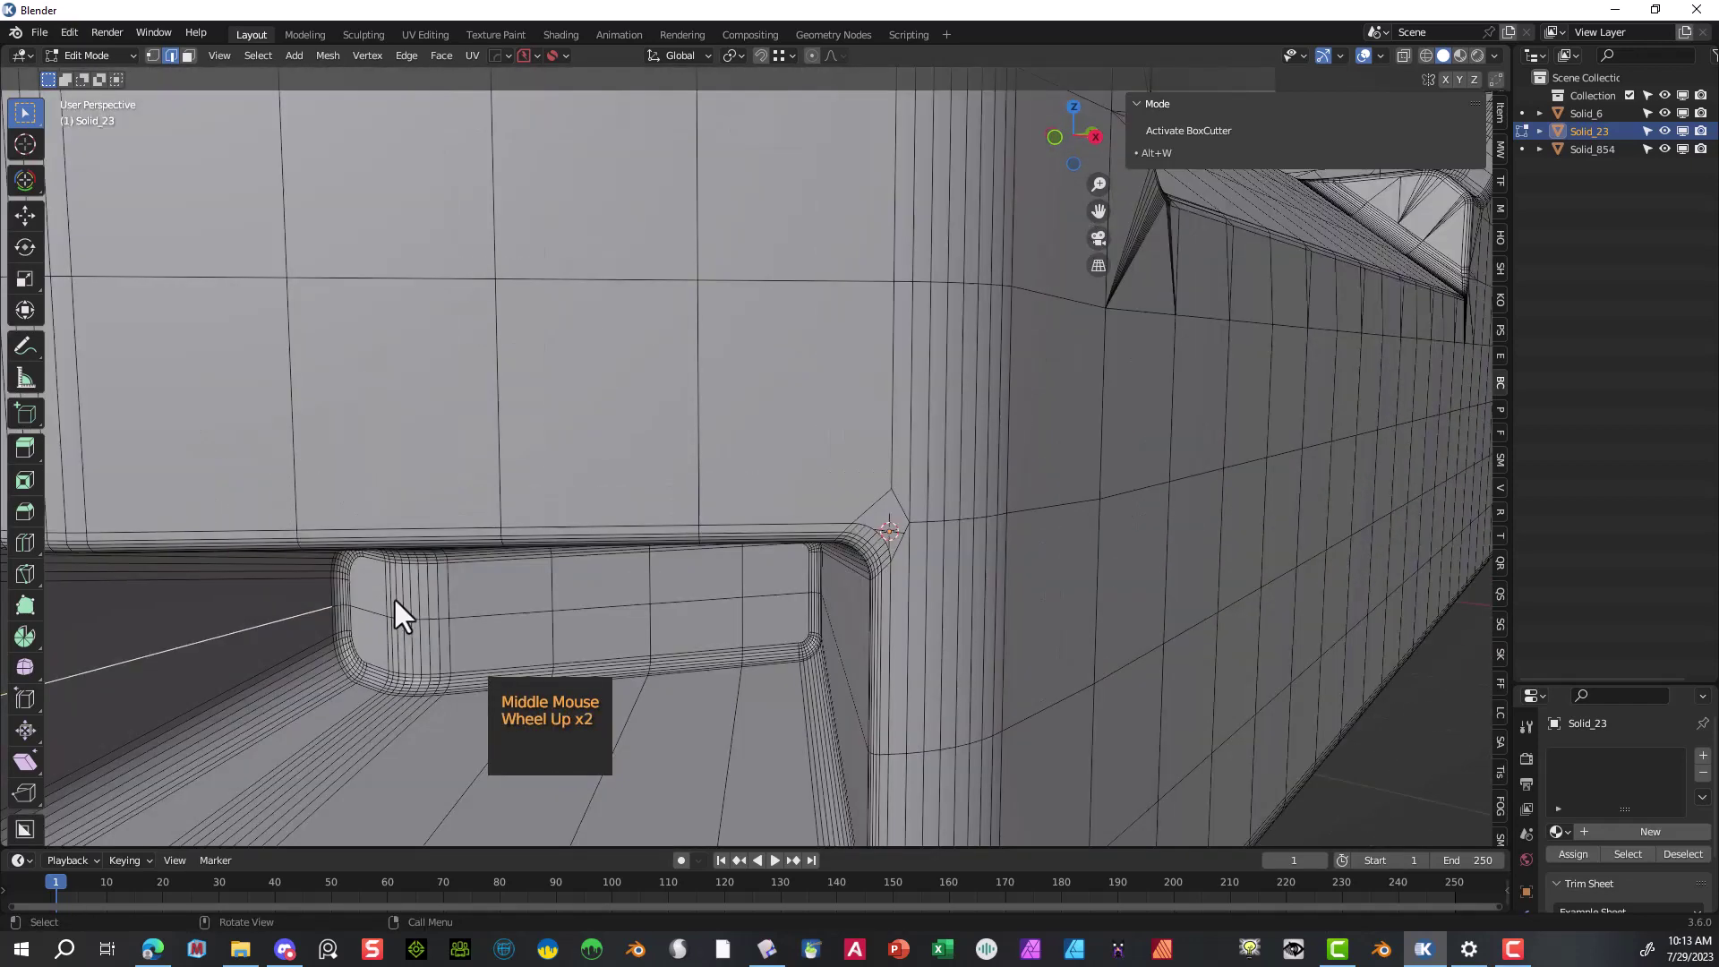
pyautogui.scroll(-1, 406, 577)
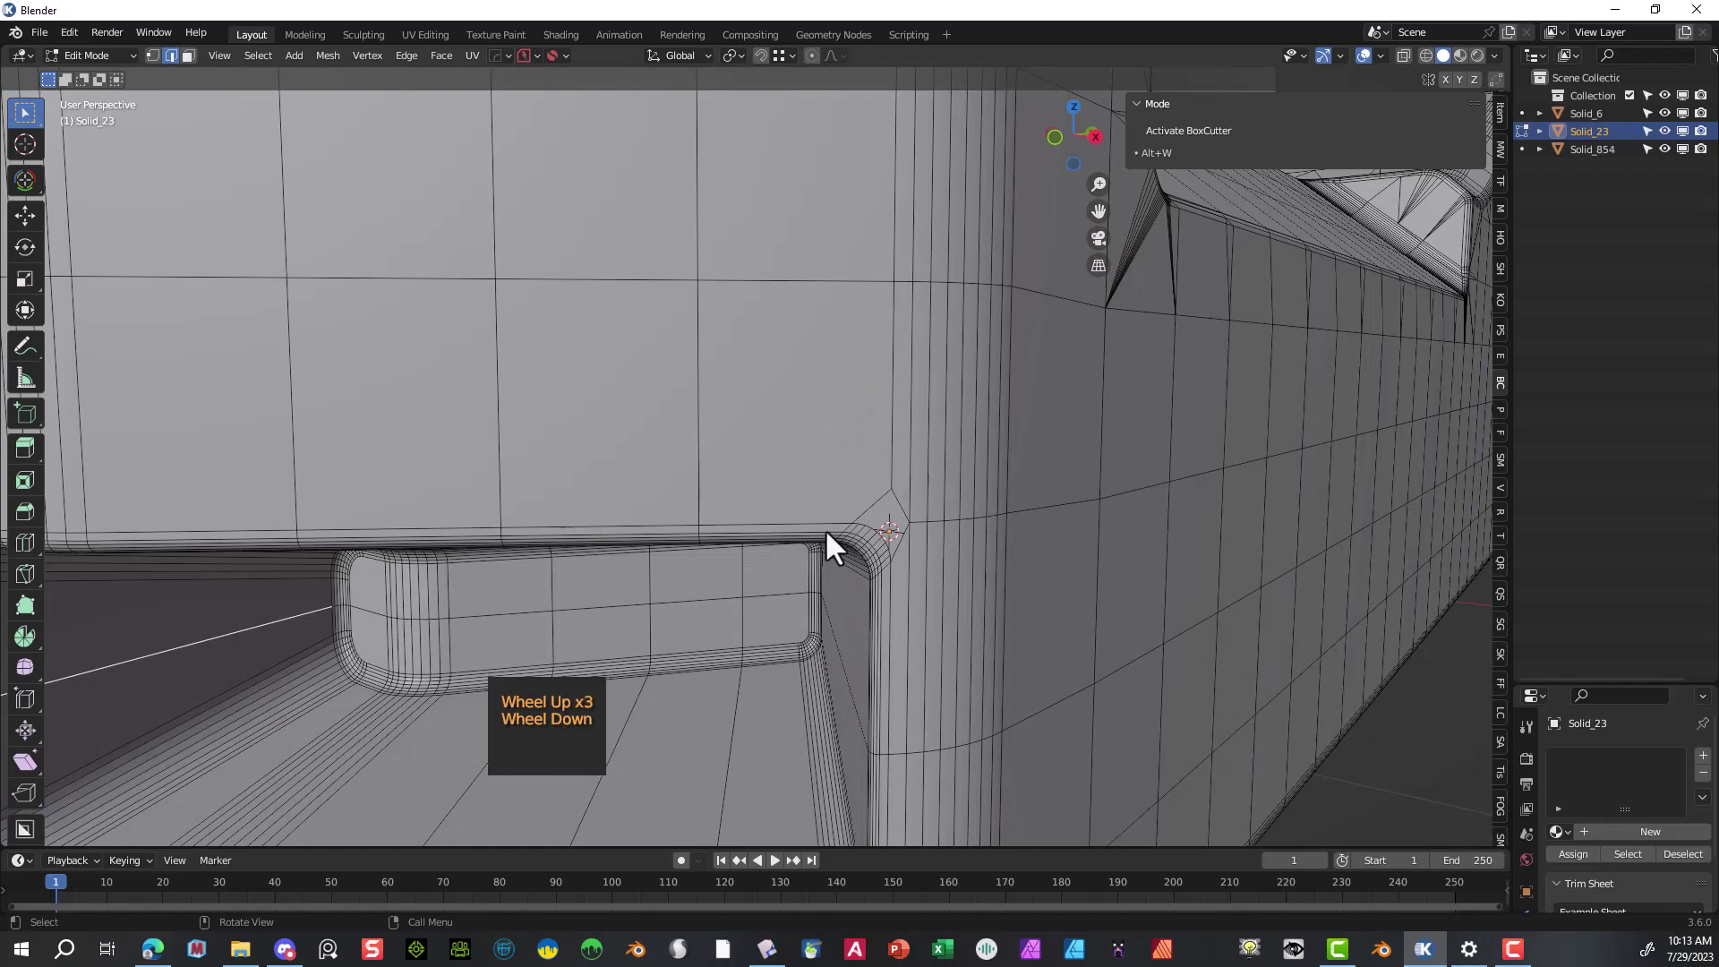
pyautogui.scroll(-1, 825, 537)
pyautogui.moveTo(802, 619); pyautogui.dragTo(829, 596, button='middle')
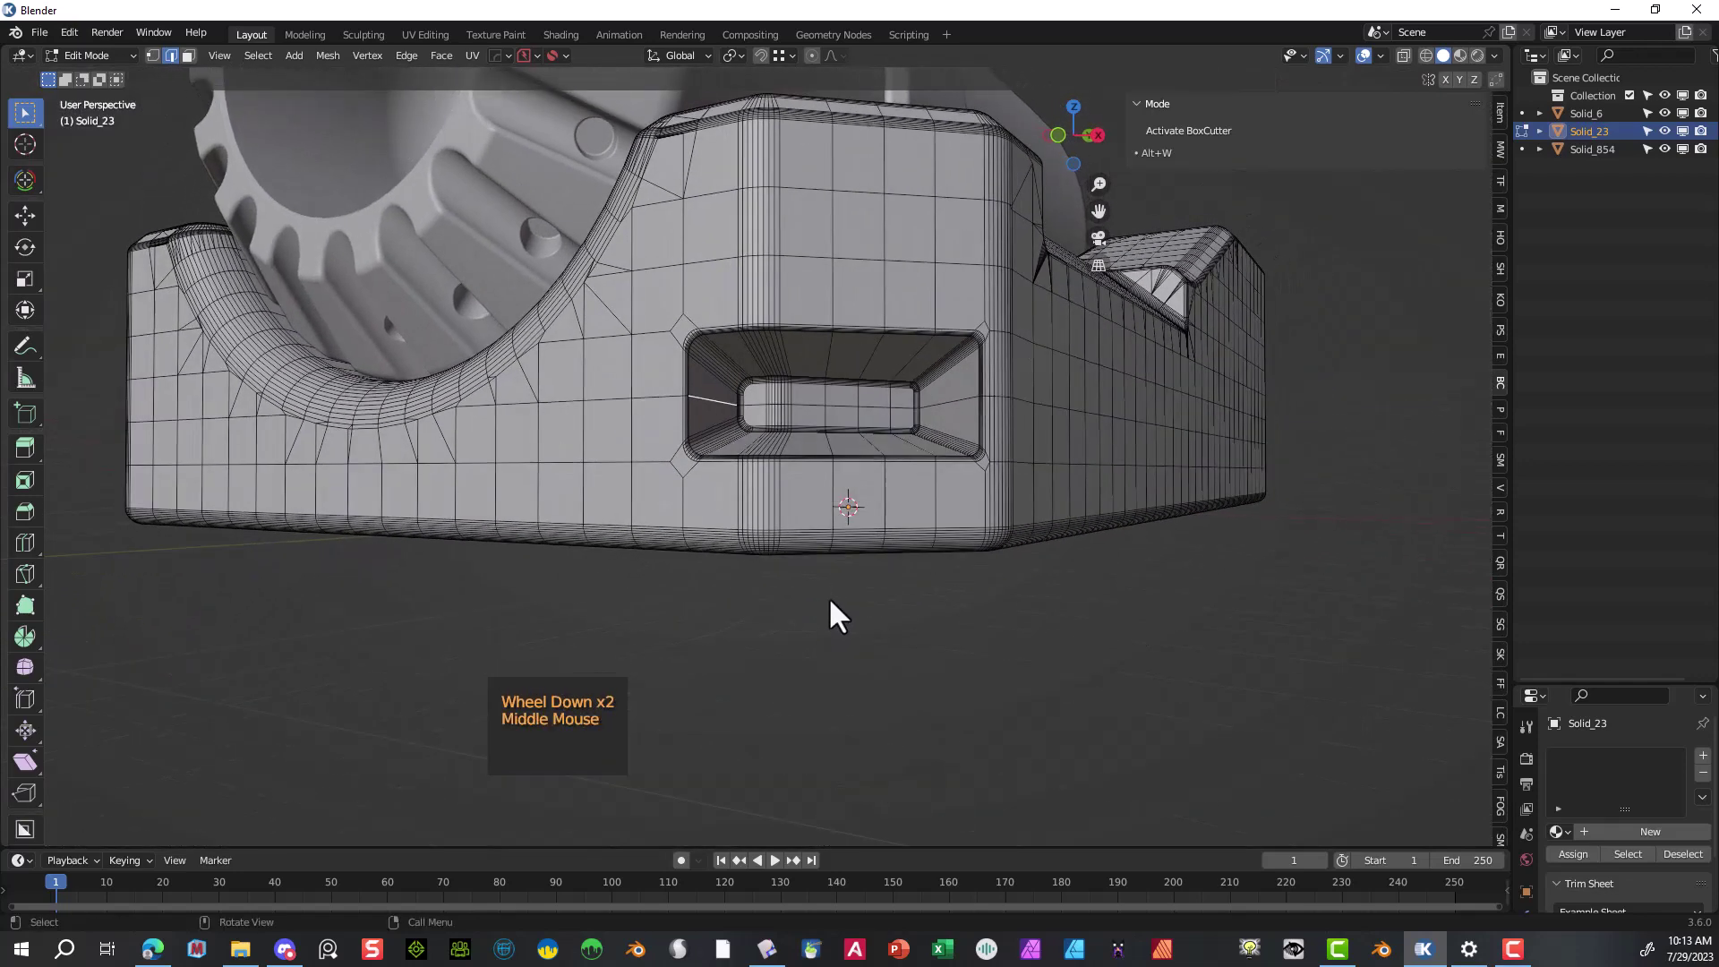
pyautogui.scroll(1, 826, 594)
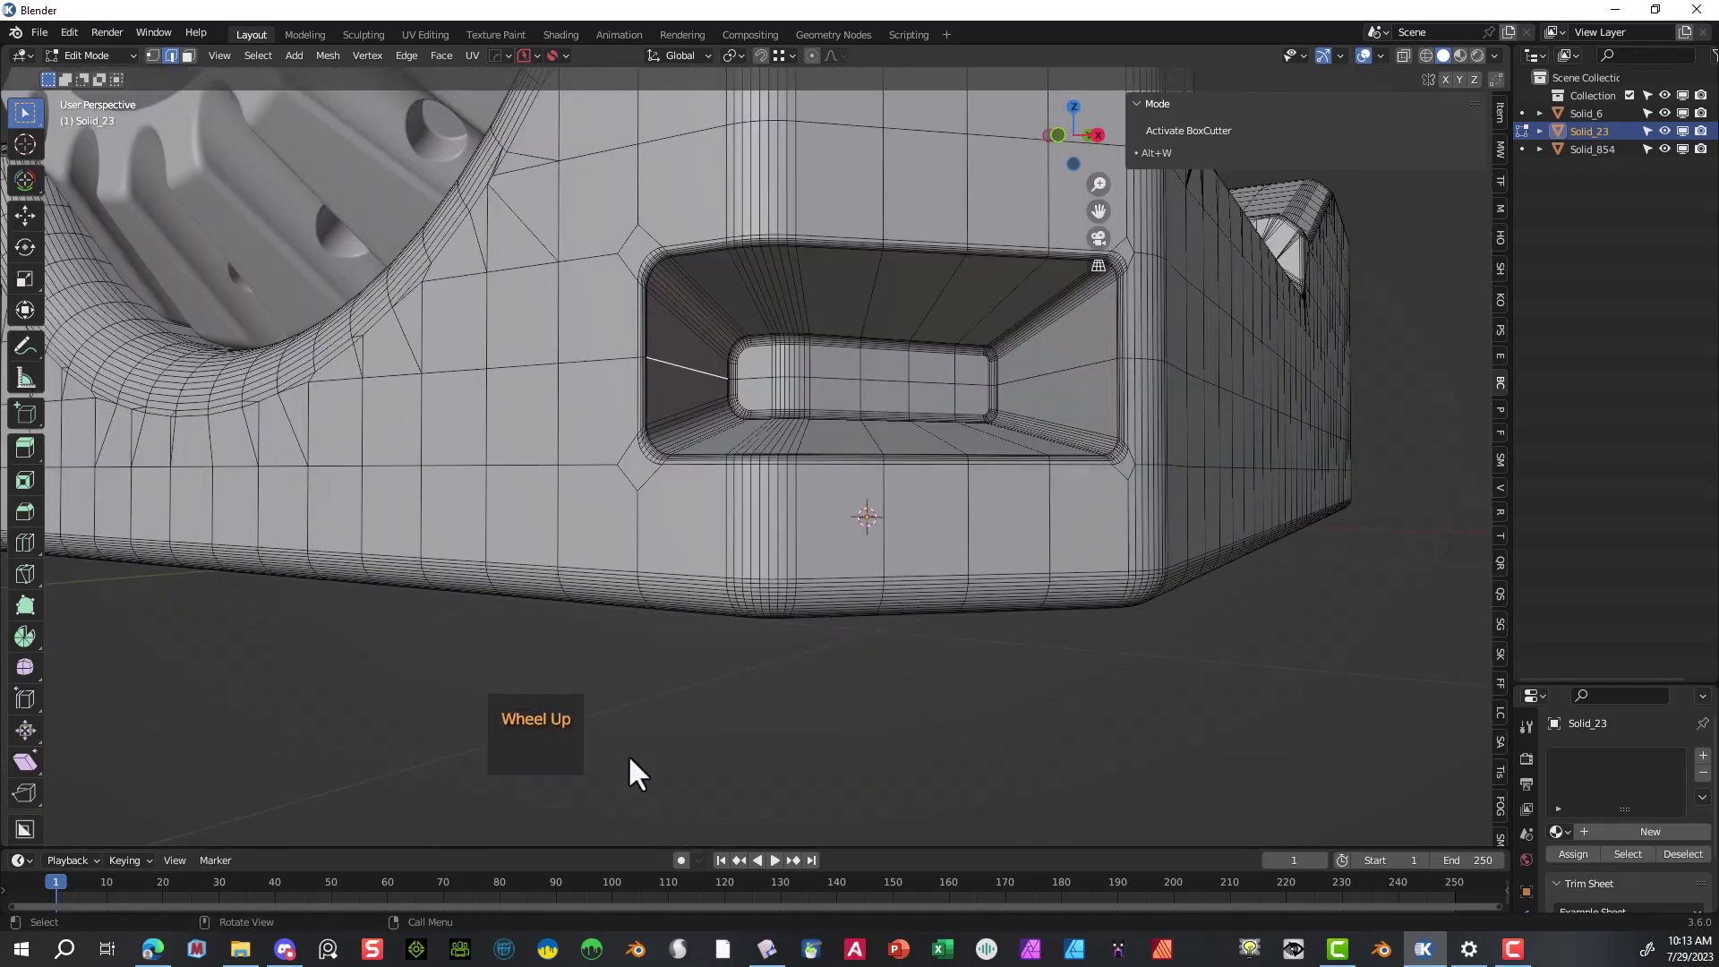
pyautogui.scroll(-2, 652, 650)
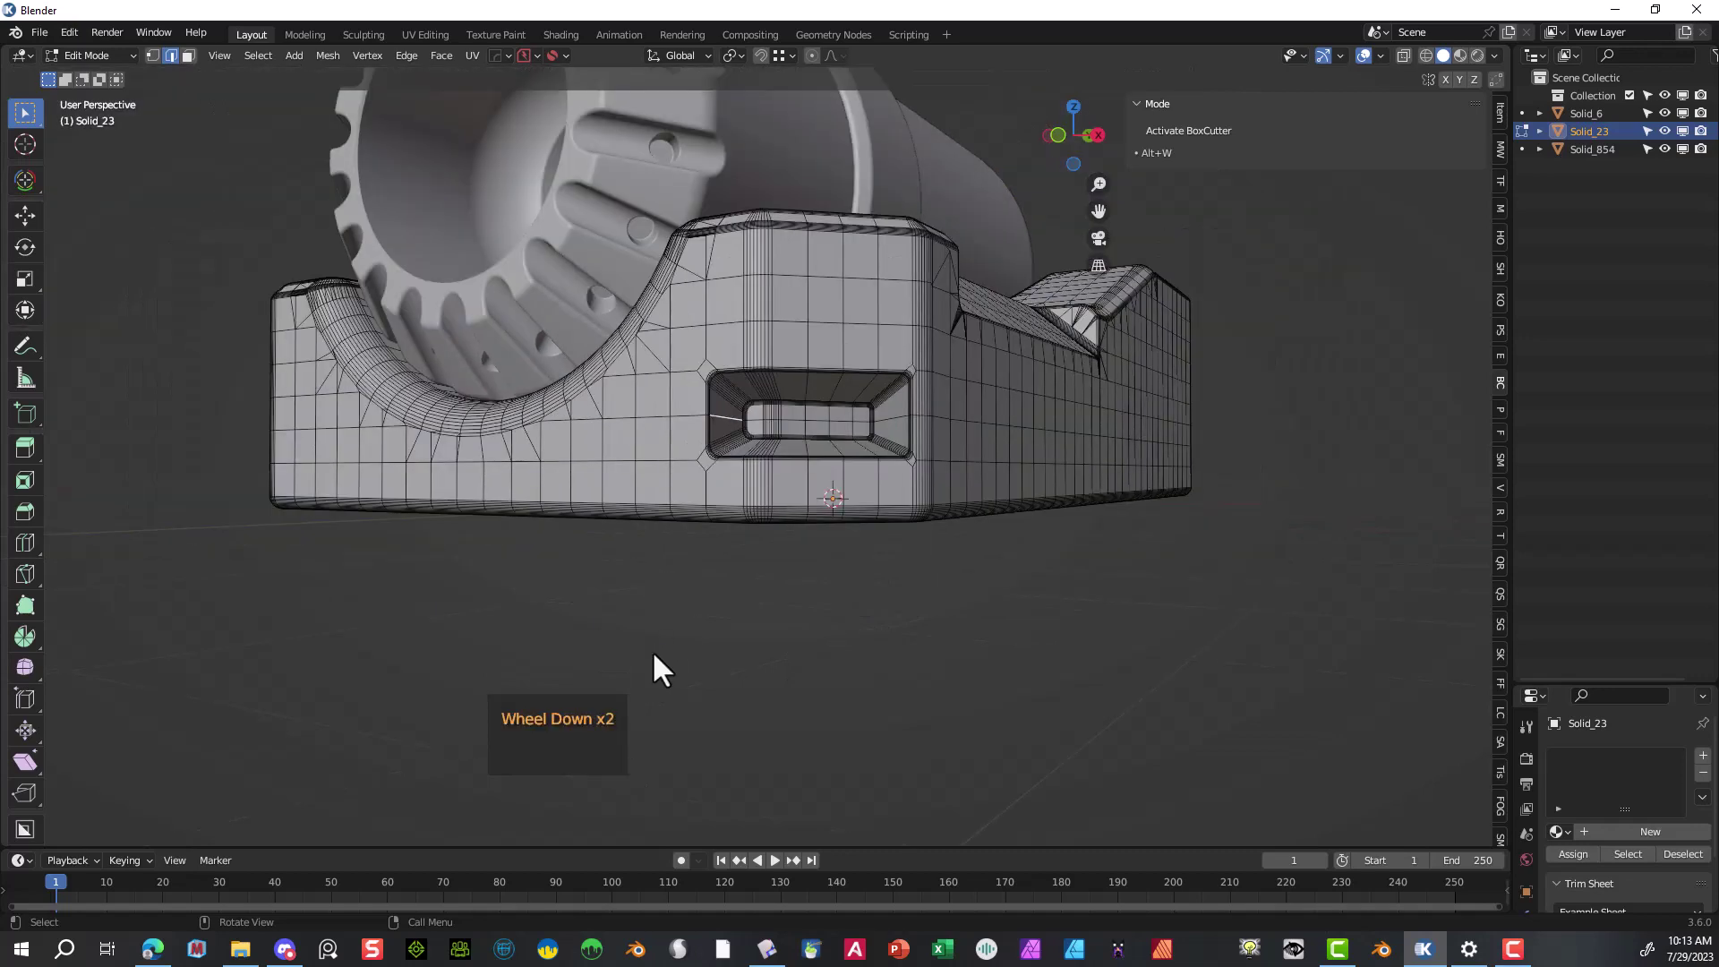
pyautogui.moveTo(652, 650); pyautogui.dragTo(634, 668, button='middle')
pyautogui.scroll(2, 636, 653)
pyautogui.scroll(-2, 632, 651)
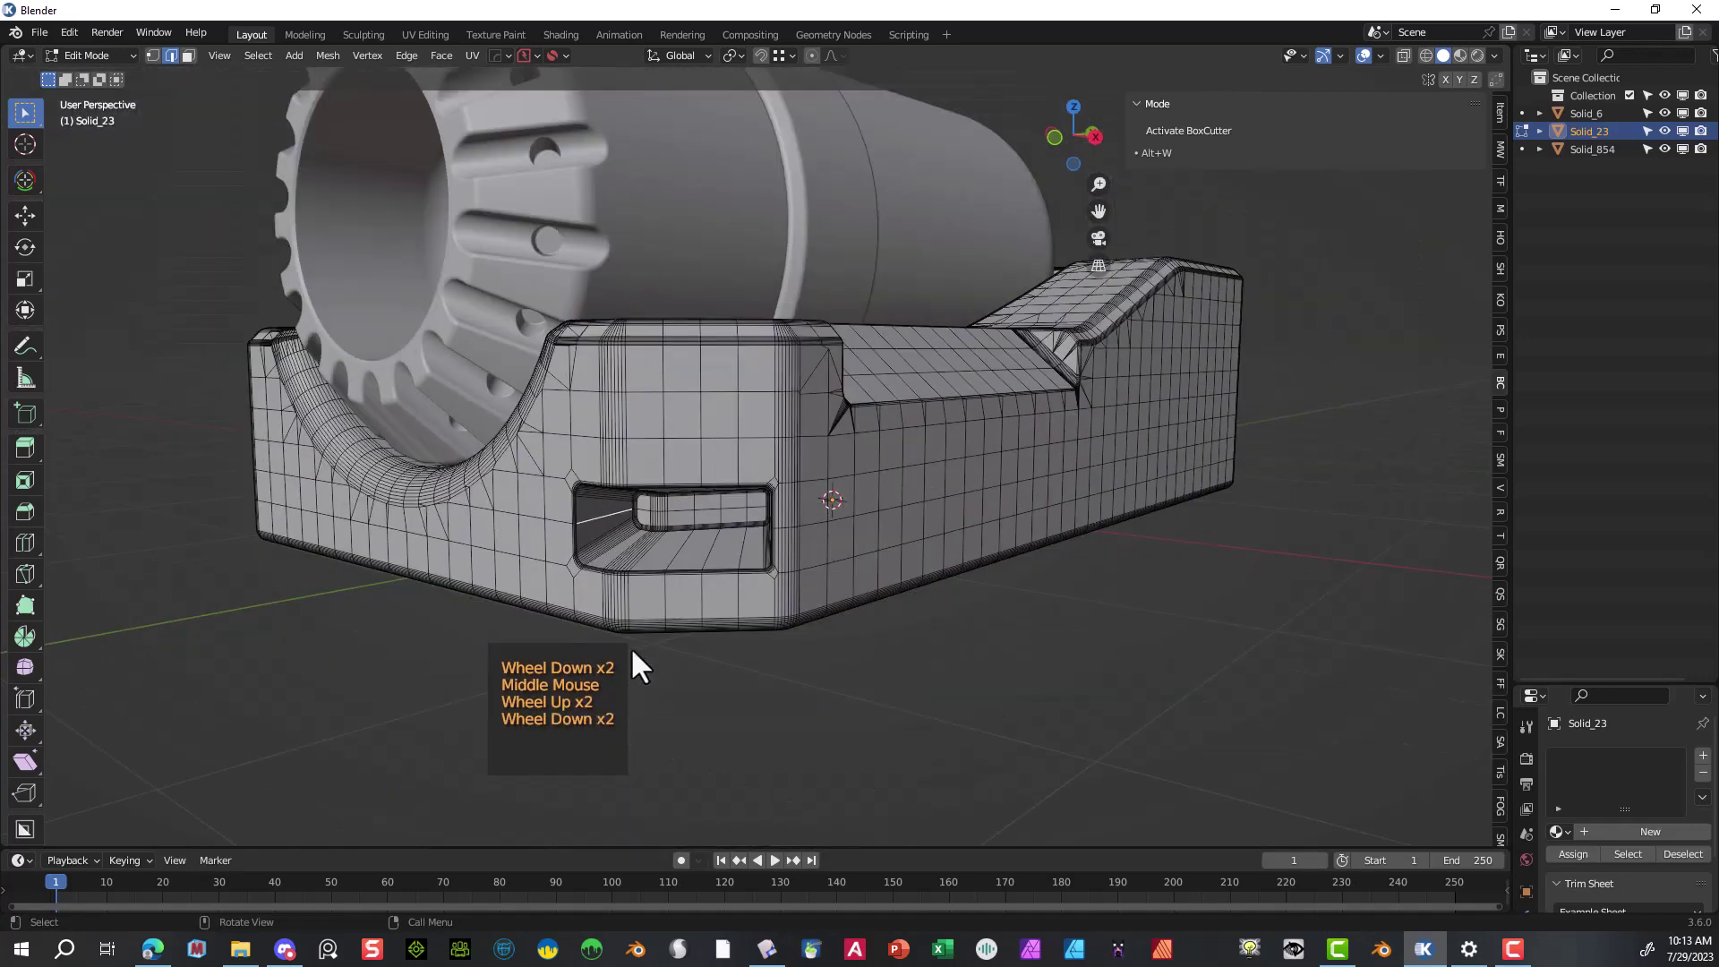
# - Switch to Object Mode, check the finished recess on the base, and select the base object
pyautogui.click(115, 54)
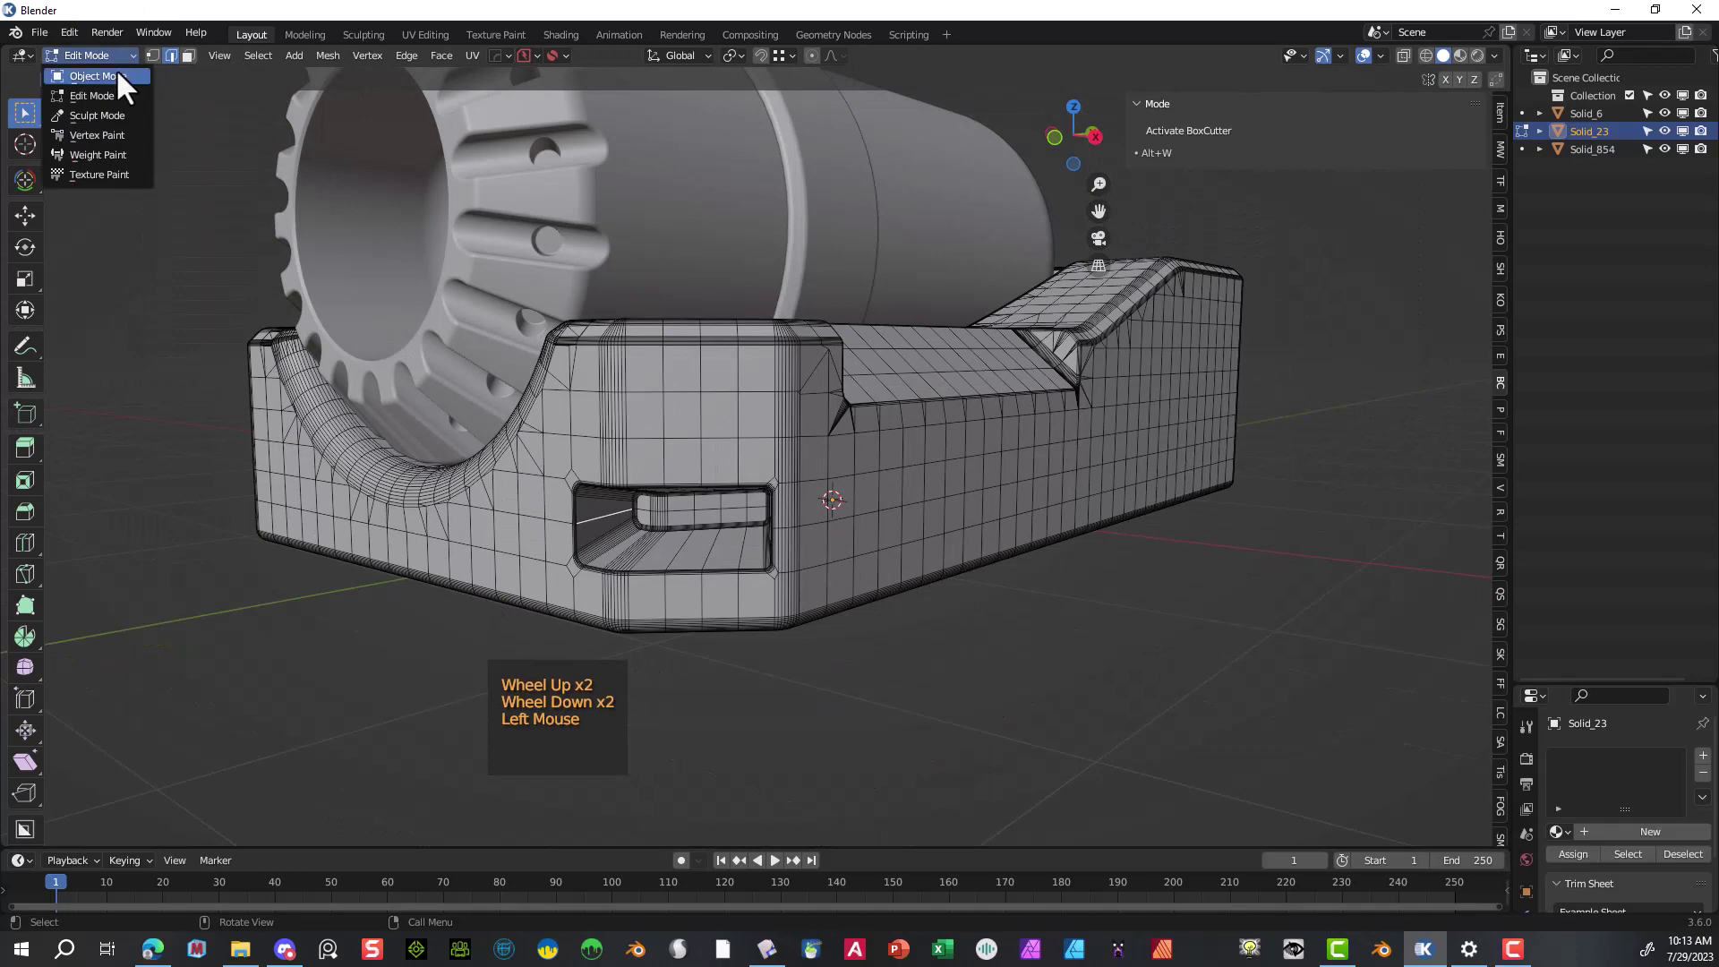
pyautogui.click(115, 69)
pyautogui.scroll(-1, 662, 601)
pyautogui.moveTo(662, 601); pyautogui.dragTo(698, 601, button='middle')
pyautogui.scroll(2, 685, 578)
pyautogui.scroll(-2, 680, 557)
pyautogui.click(720, 543)
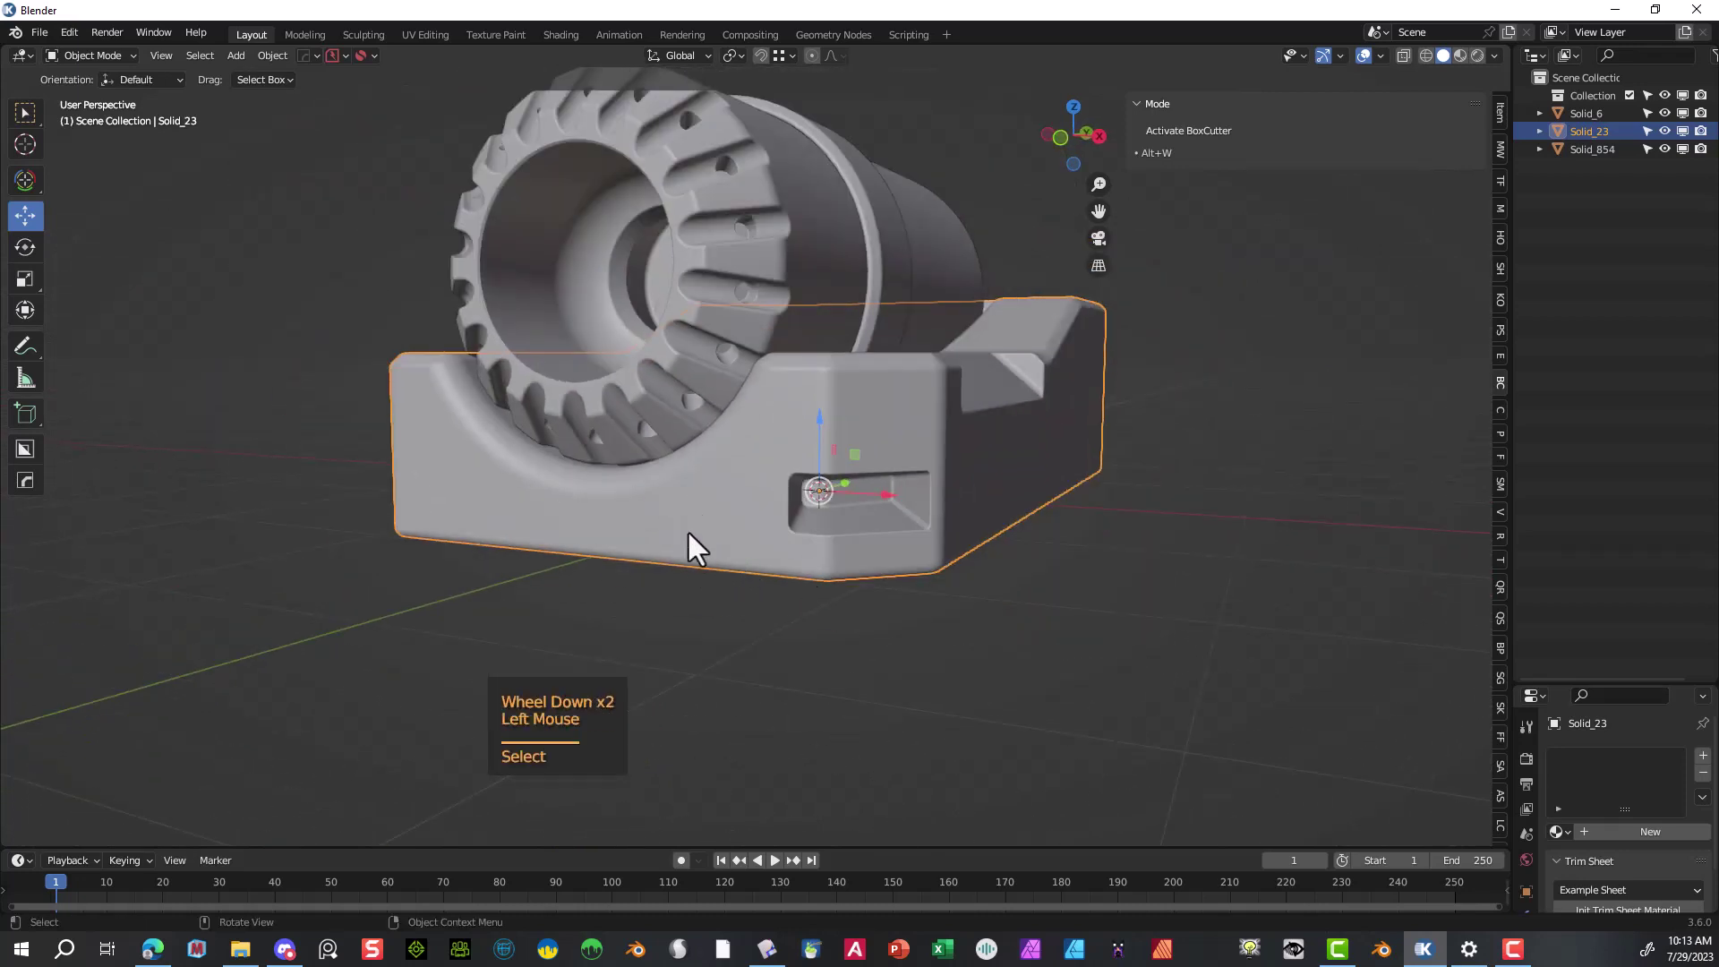
# - Mirror the selected base across the X axis with the Hard Ops Mirror gizmo
pyautogui.scroll(-2, 685, 537)
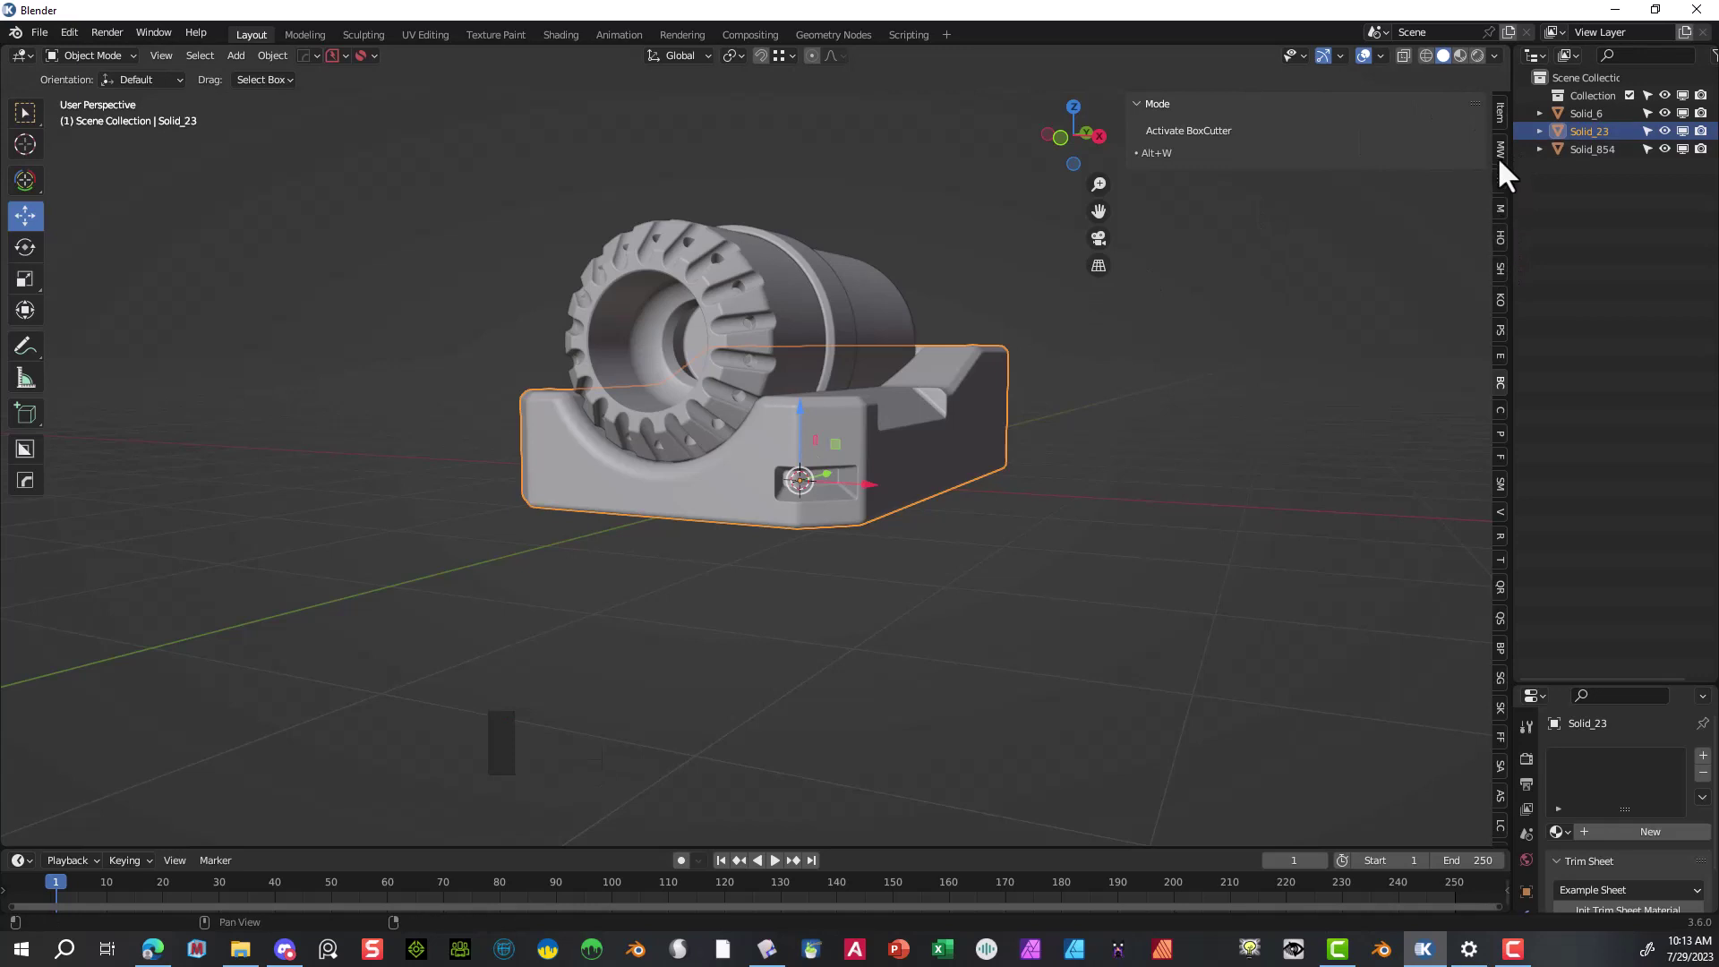
pyautogui.click(1499, 231)
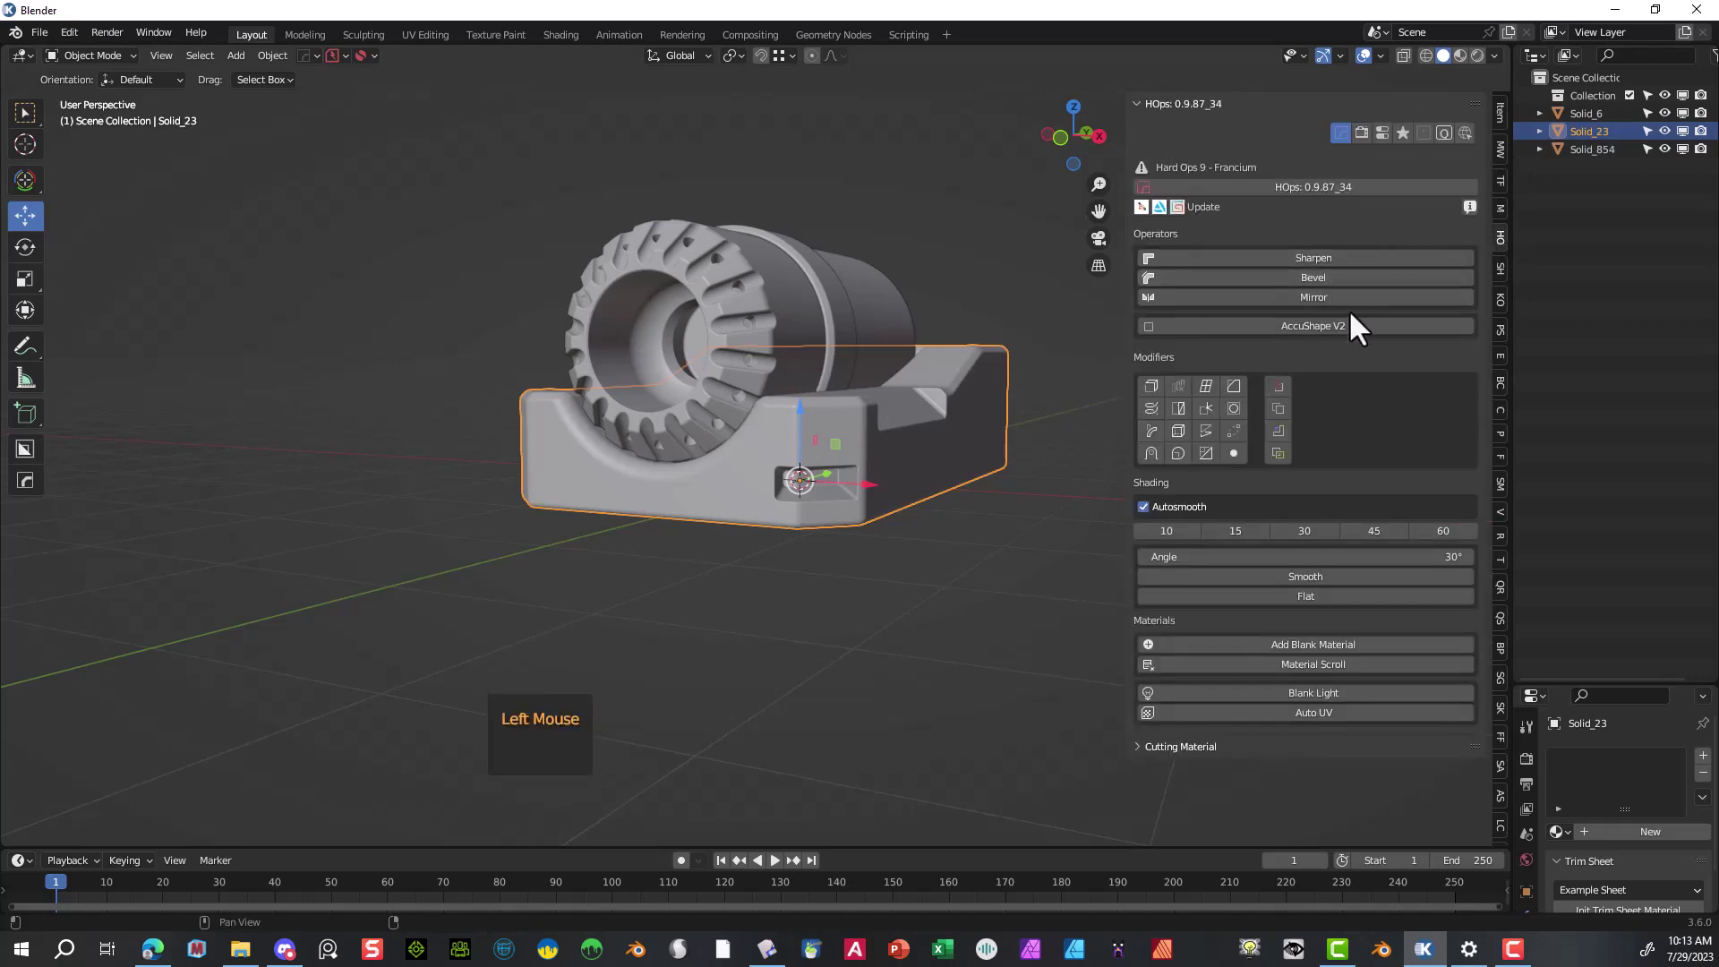
pyautogui.click(1329, 293)
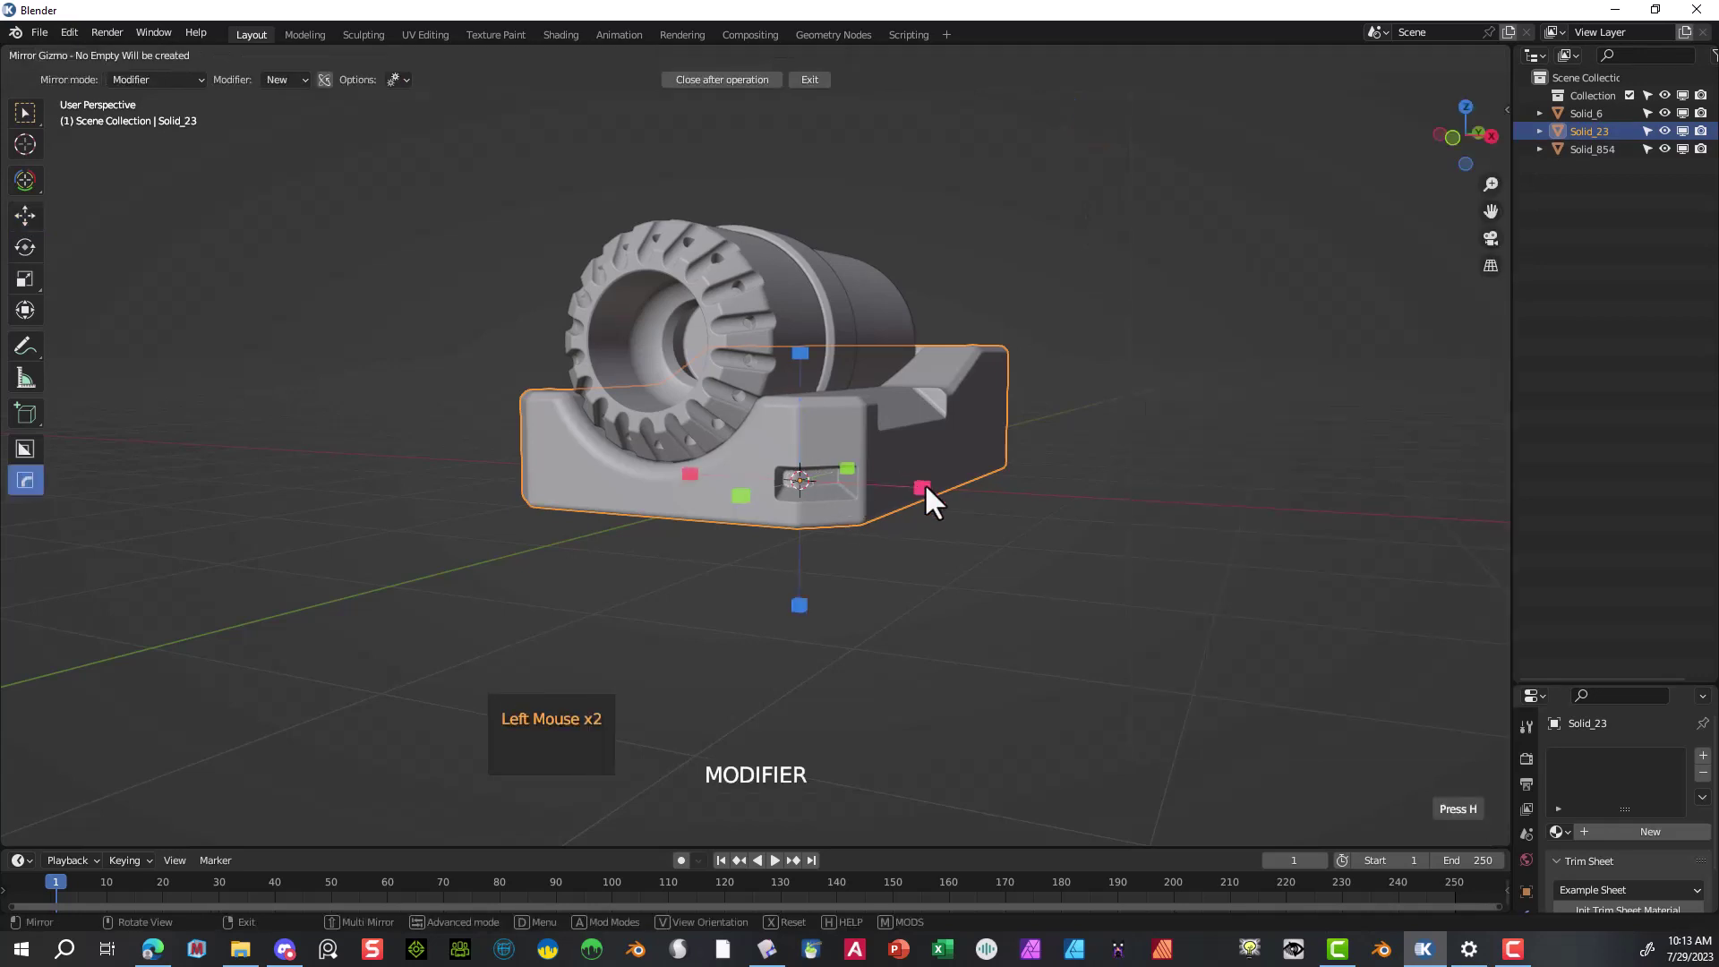
pyautogui.click(924, 487)
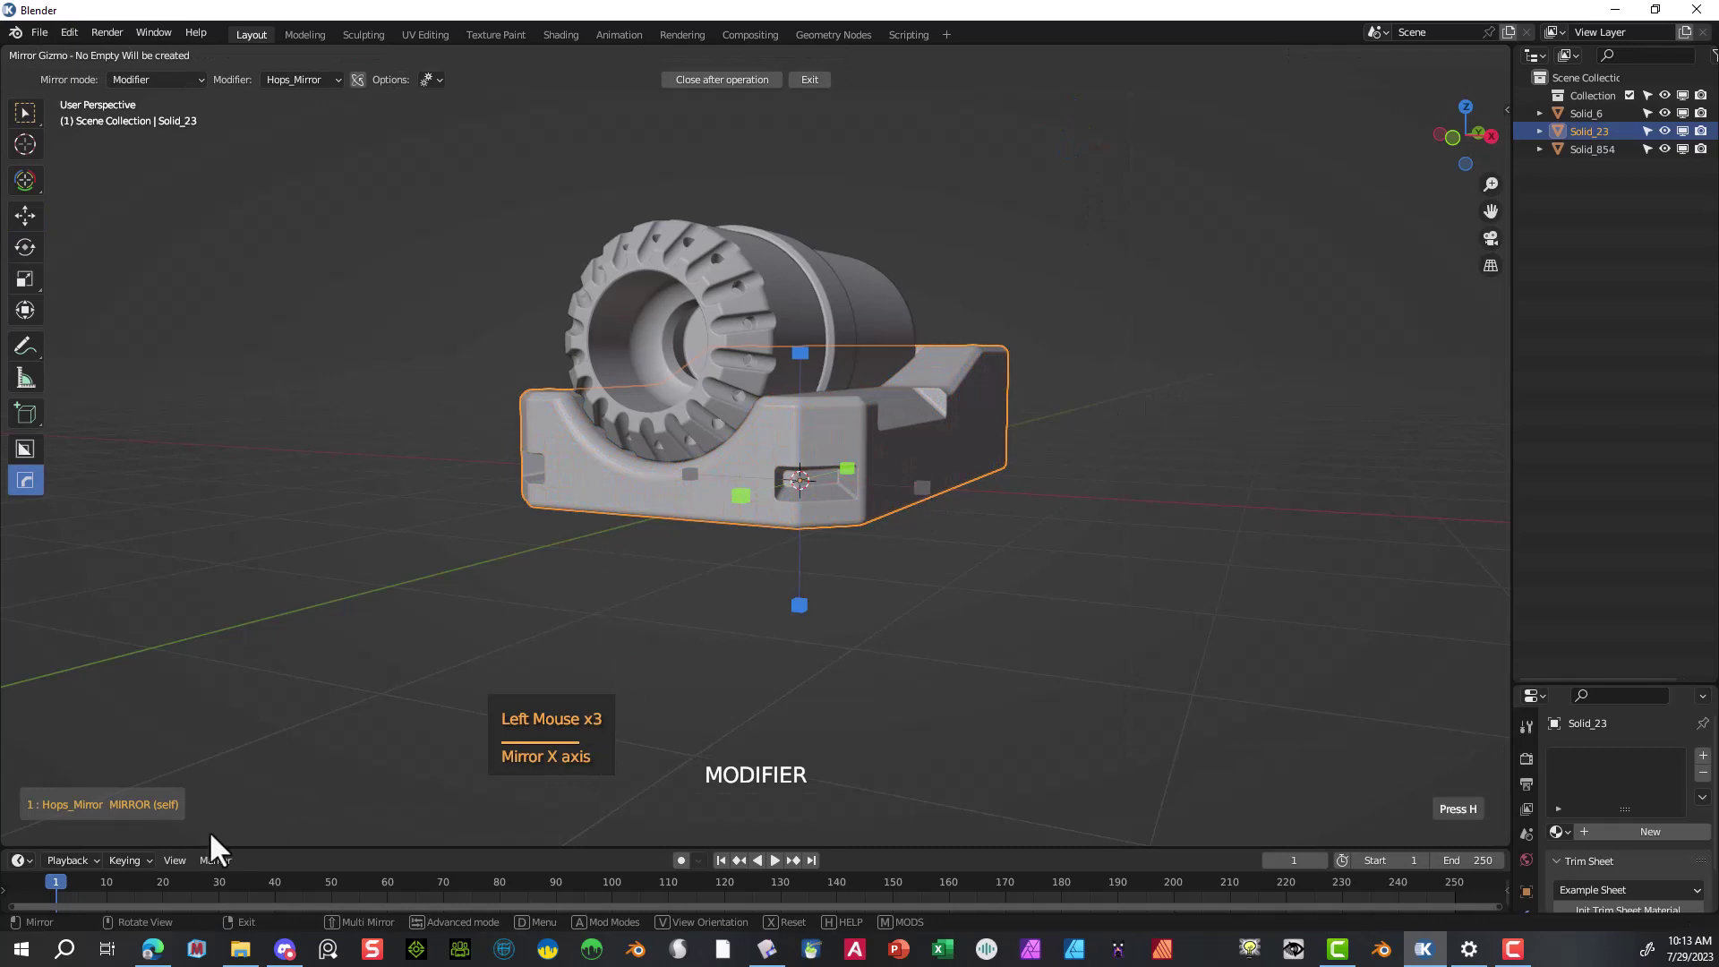
# - Inspect the mirrored recess at the base's opposite front corner and the base's side, and exit the mirror gizmo
pyautogui.moveTo(478, 554); pyautogui.dragTo(575, 575, button='middle')
pyautogui.scroll(2, 455, 634)
pyautogui.click(410, 633)
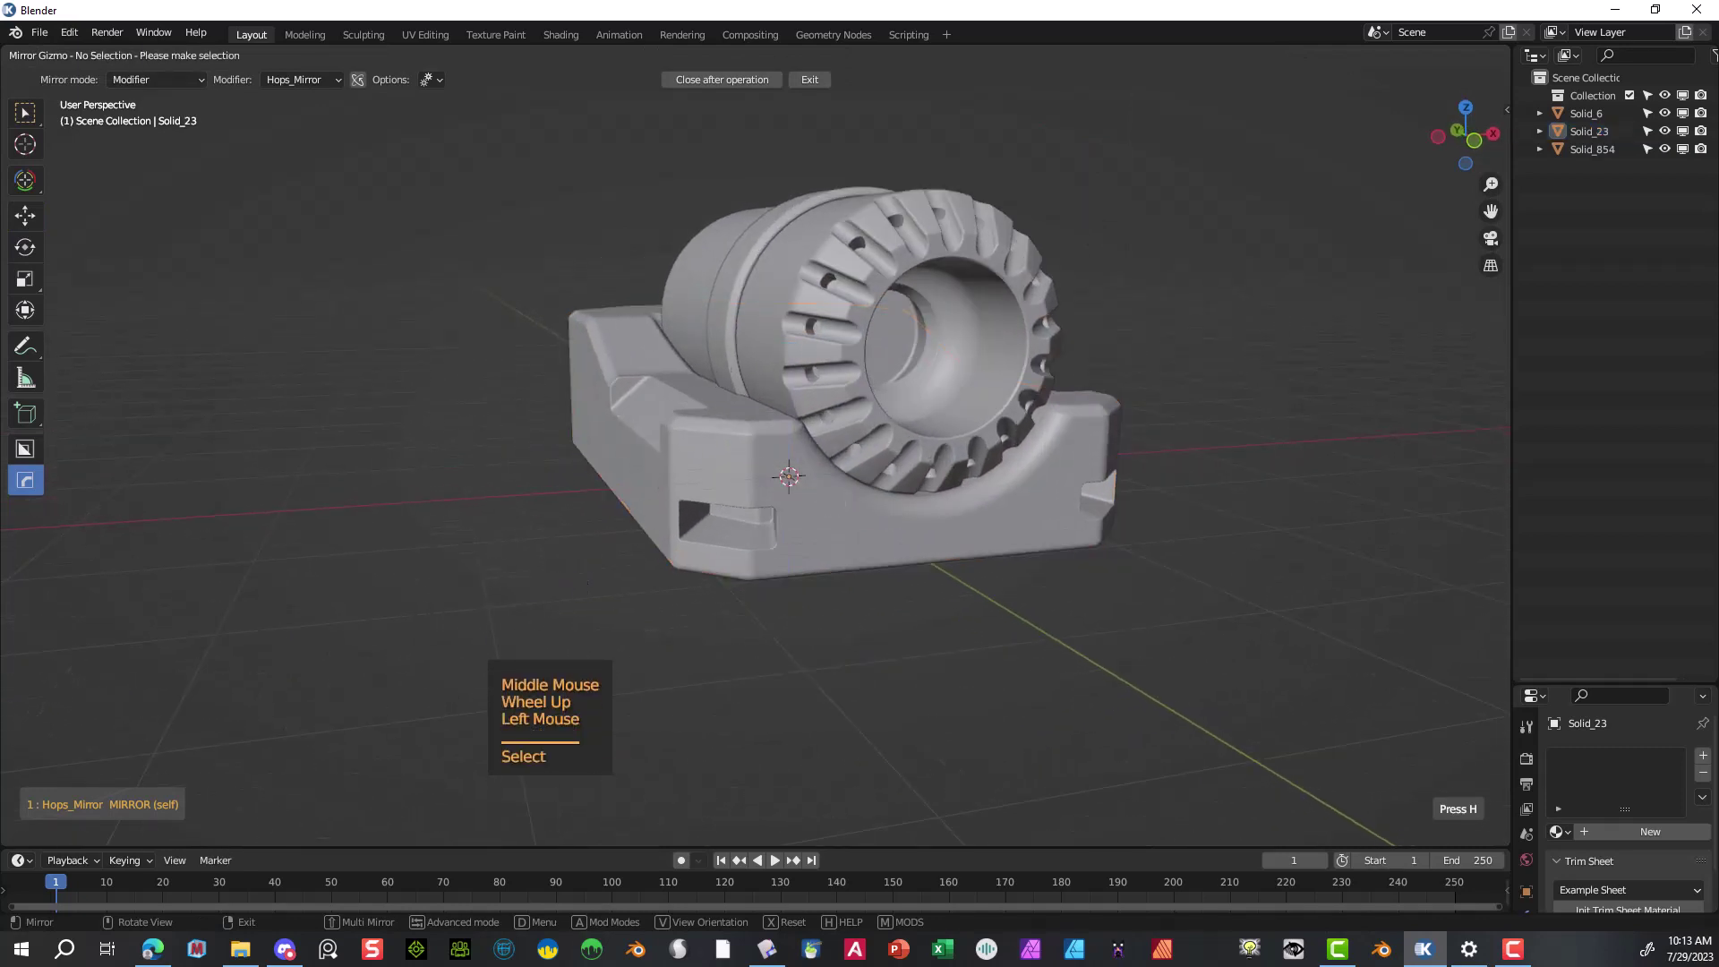
pyautogui.scroll(3, 410, 633)
pyautogui.moveTo(447, 555); pyautogui.dragTo(573, 546, button='middle')
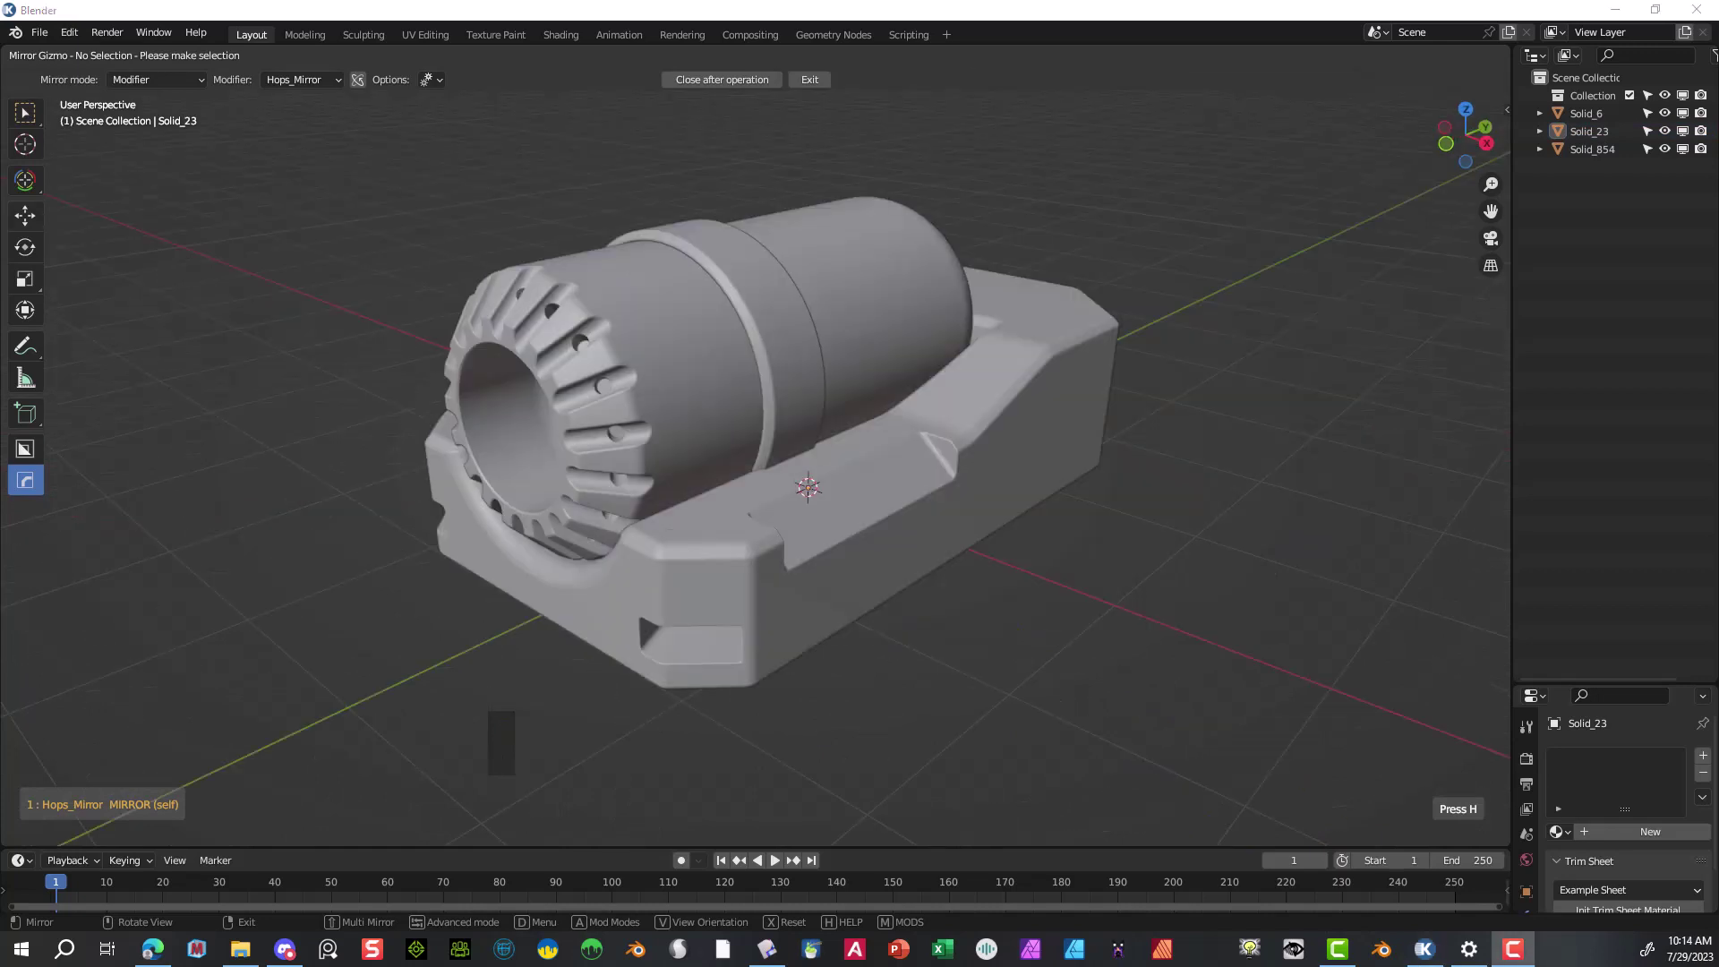
pyautogui.click(748, 578)
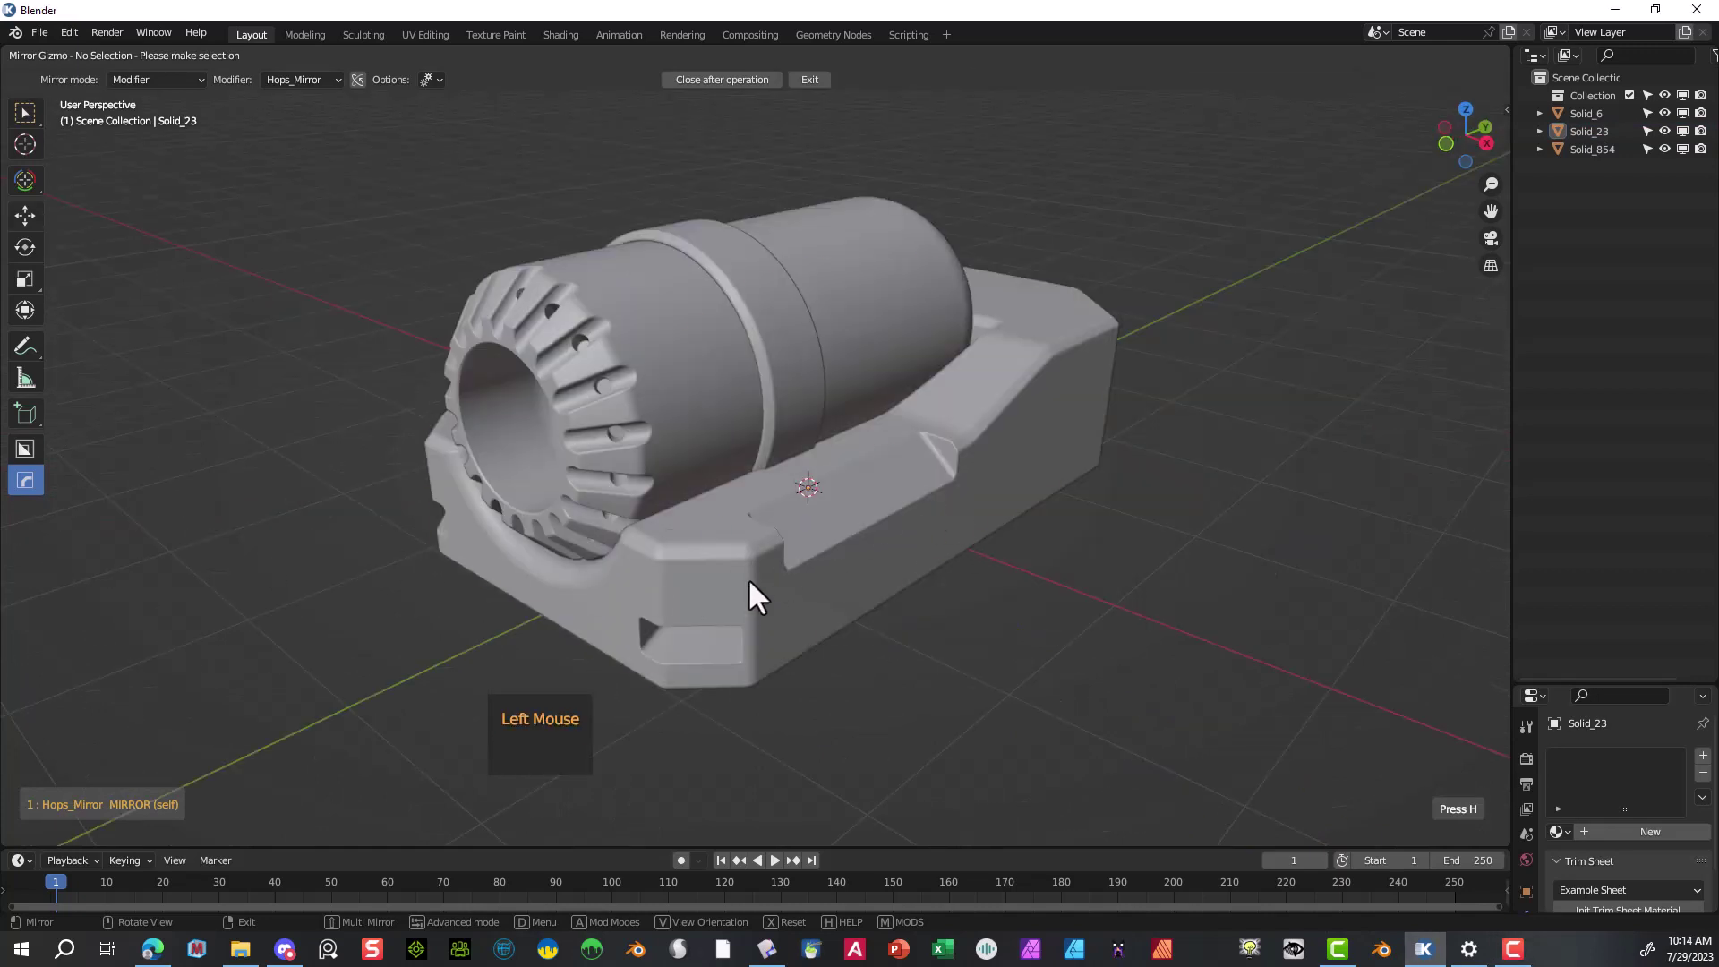
pyautogui.moveTo(748, 579); pyautogui.dragTo(637, 575, button='middle')
pyautogui.scroll(2, 637, 587)
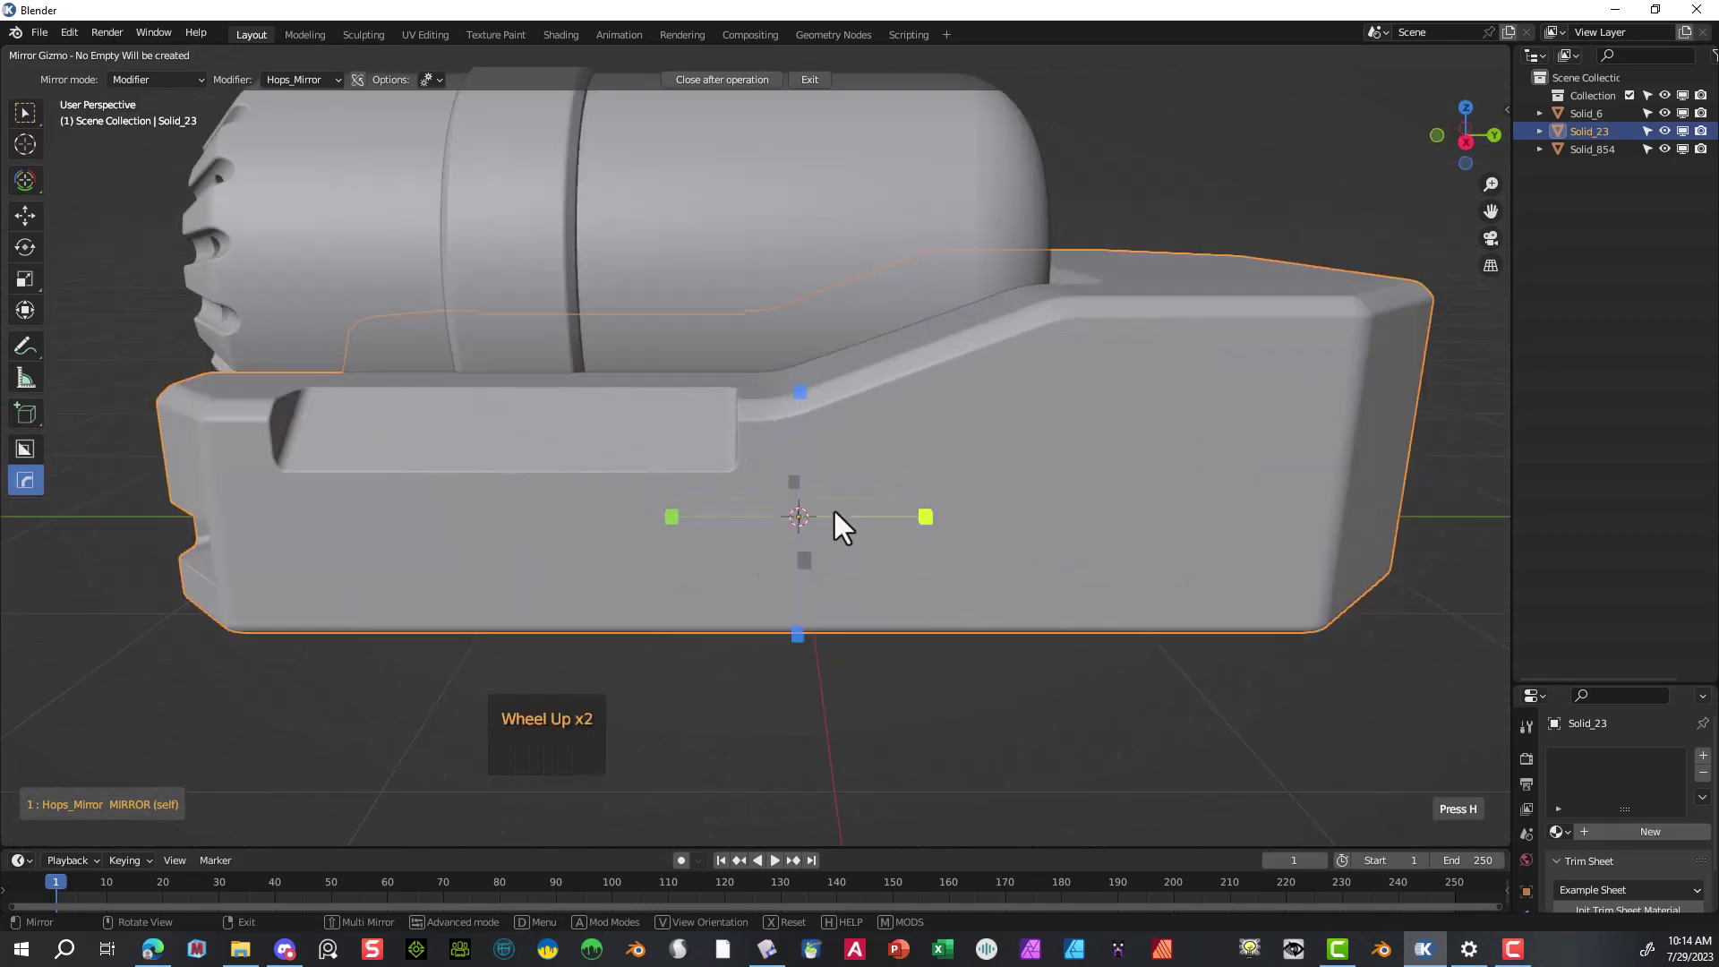
pyautogui.scroll(-3, 829, 522)
pyautogui.scroll(1, 829, 522)
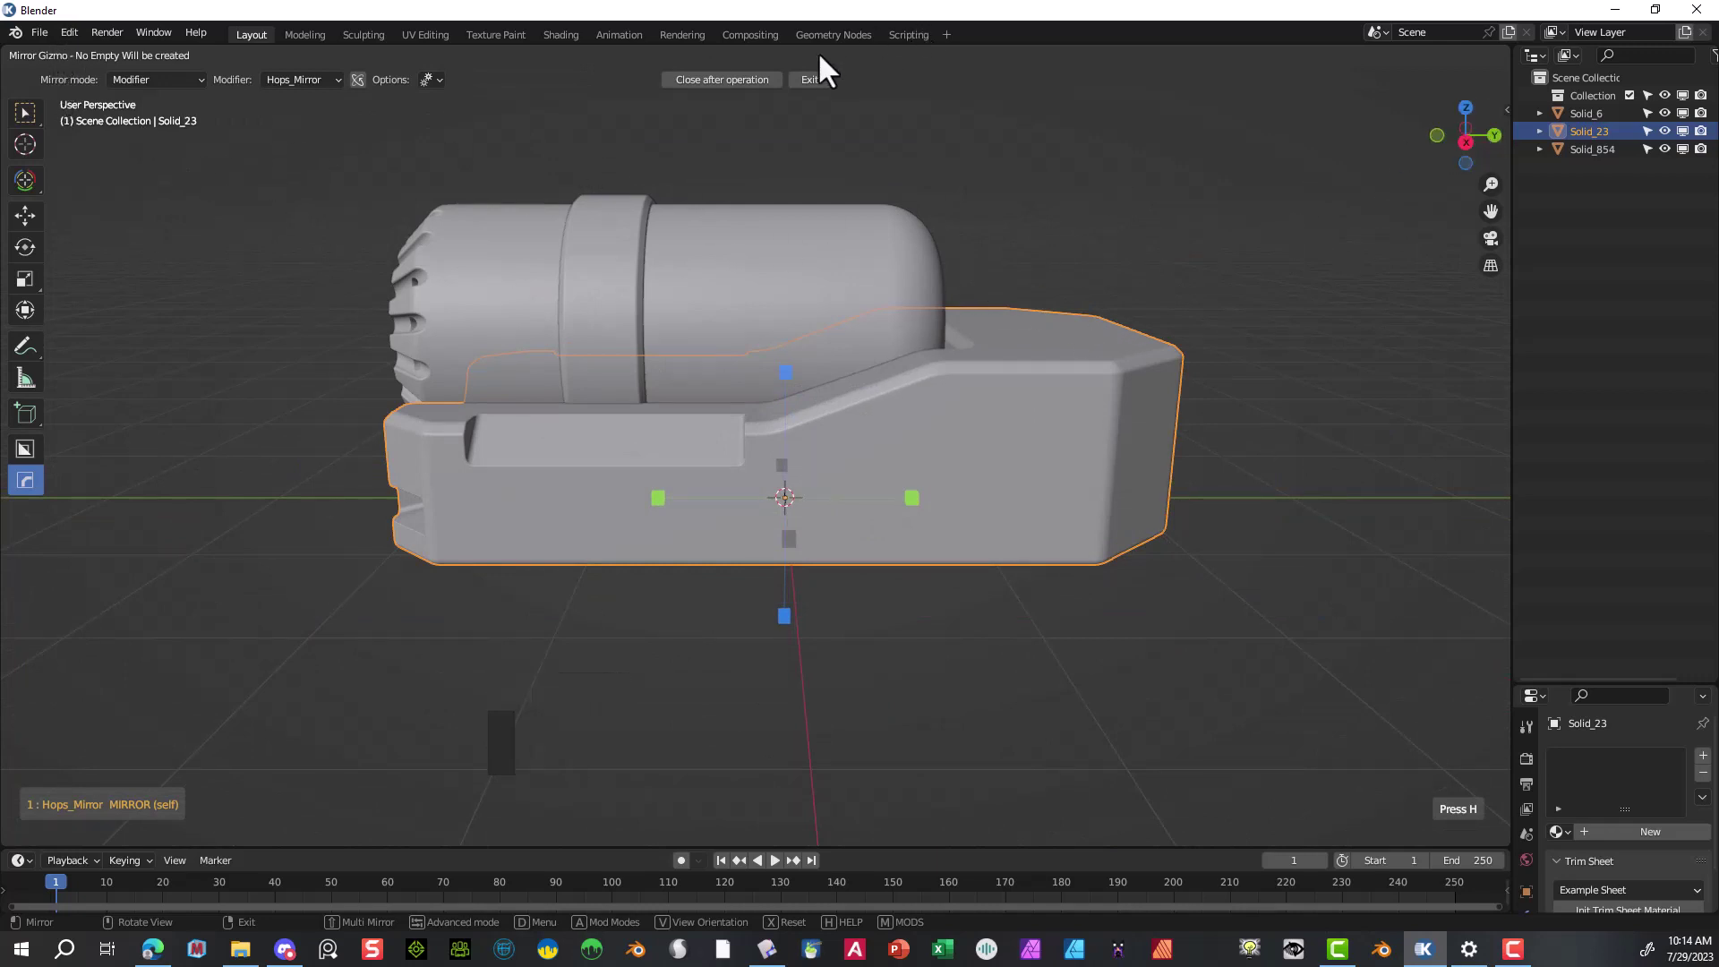
pyautogui.click(804, 77)
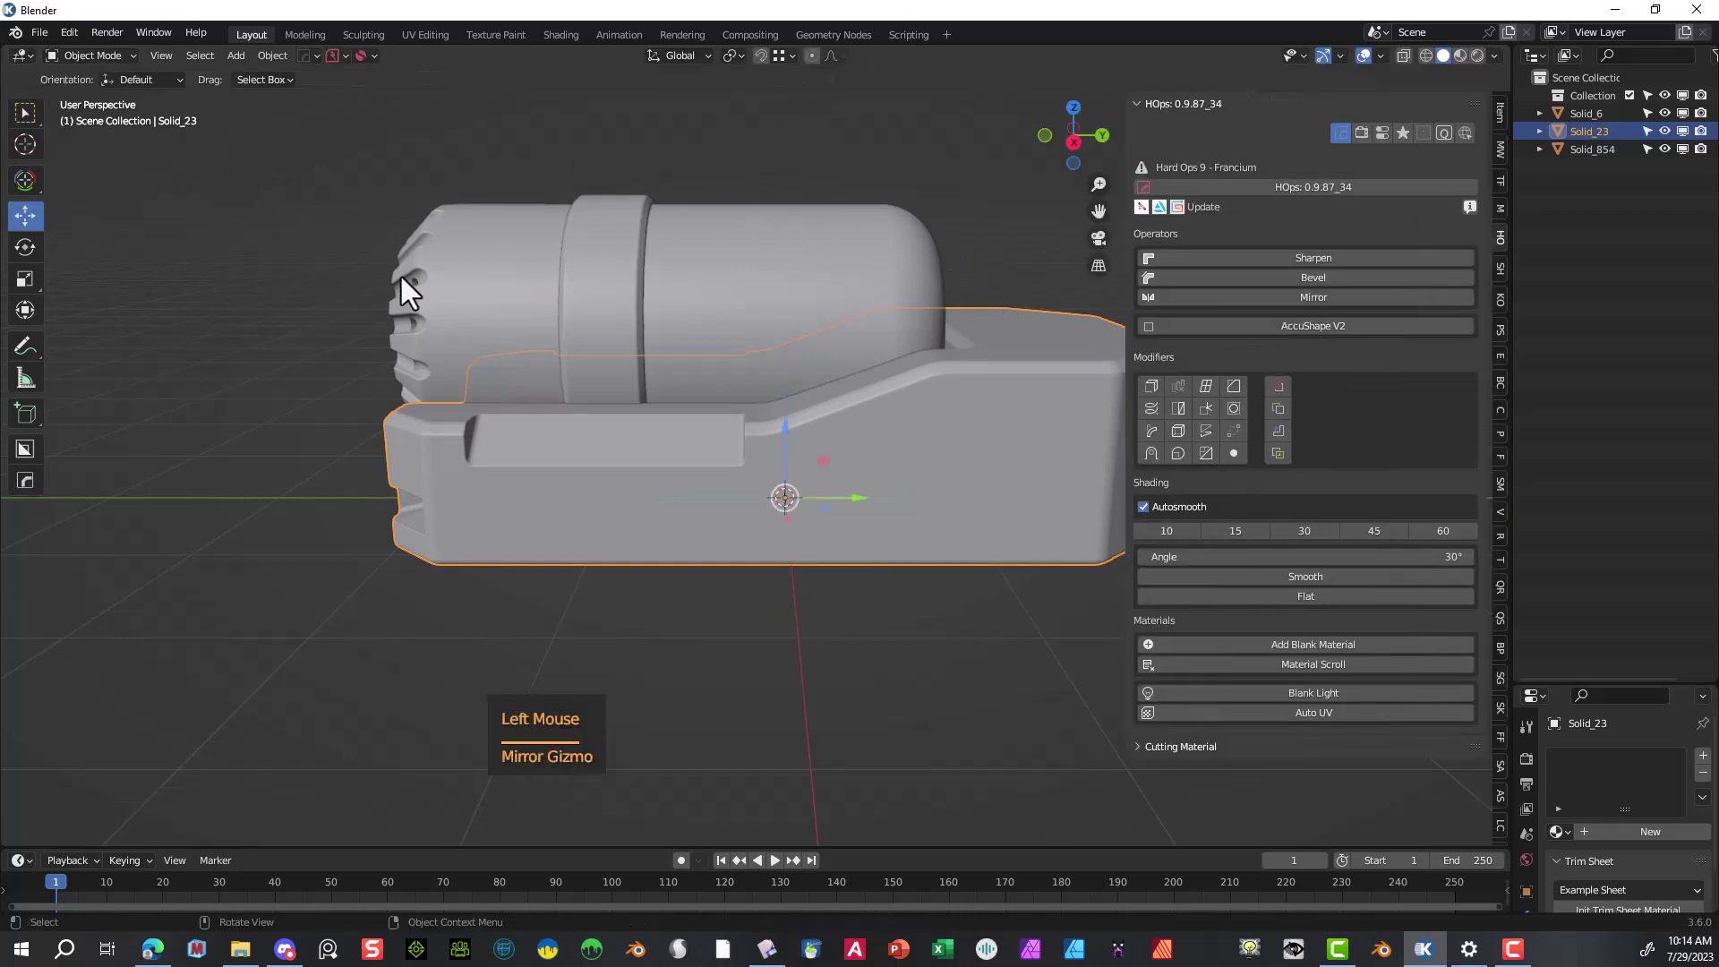
# - Check the mirrored base with nothing selected, reselect the base object and enter Edit Mode
pyautogui.moveTo(401, 277); pyautogui.dragTo(506, 290, button='middle')
pyautogui.scroll(2, 865, 555)
pyautogui.scroll(-2, 894, 573)
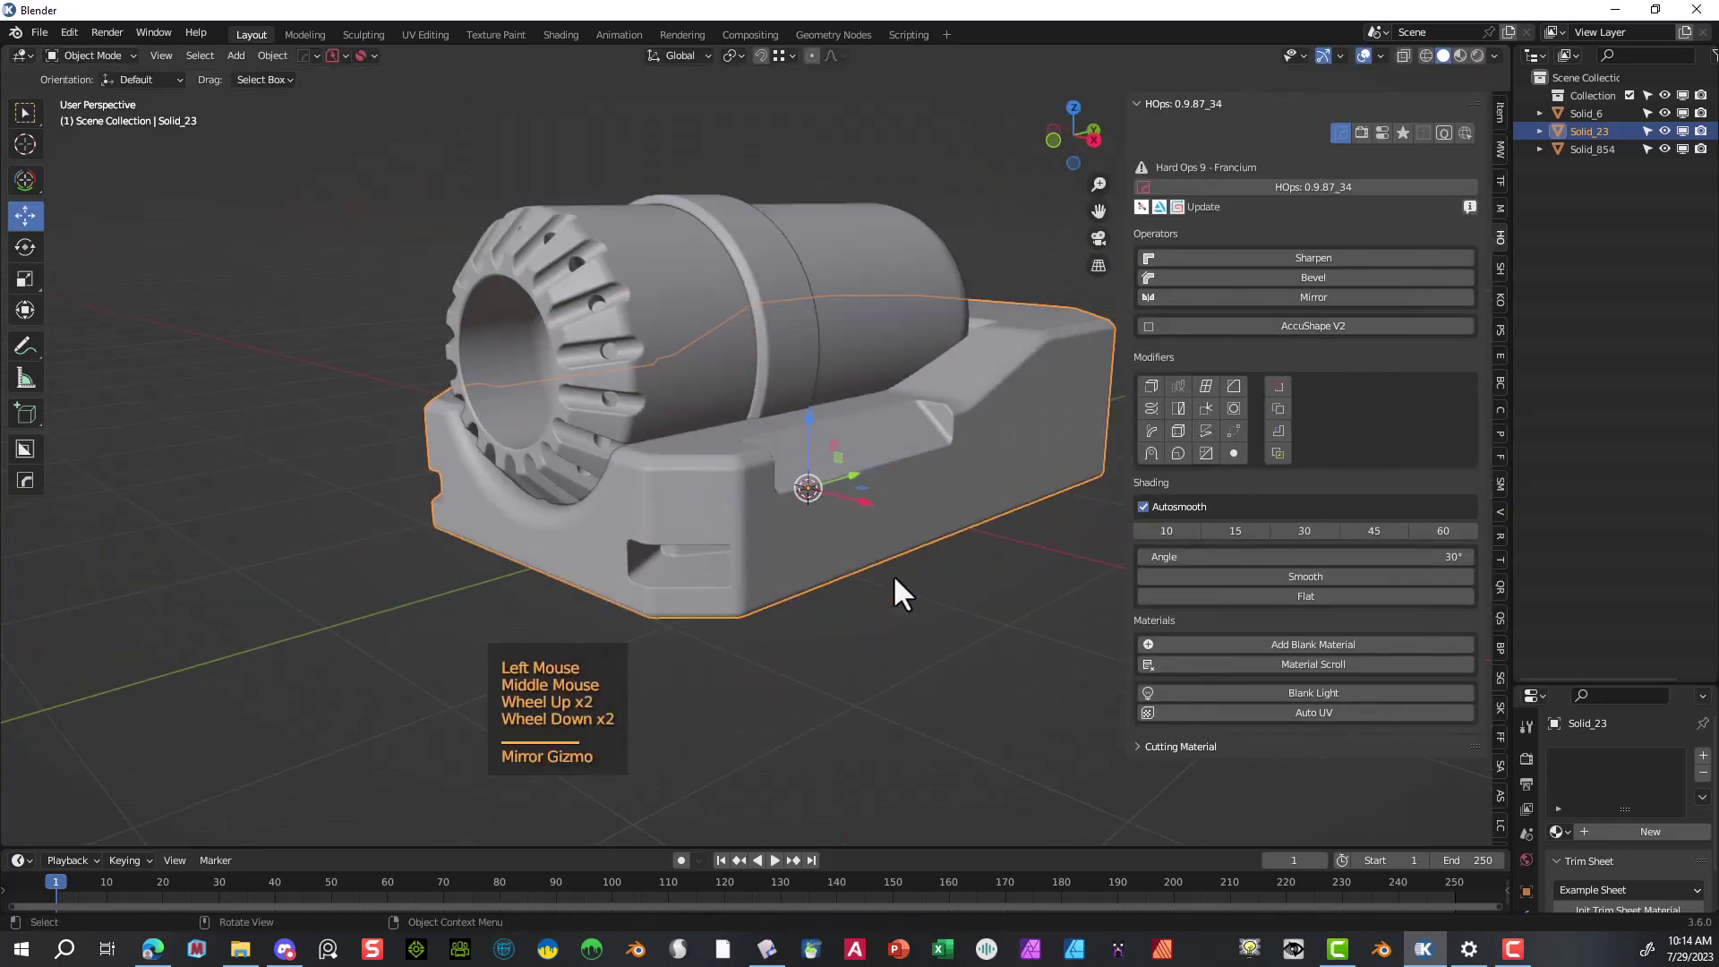
pyautogui.click(895, 620)
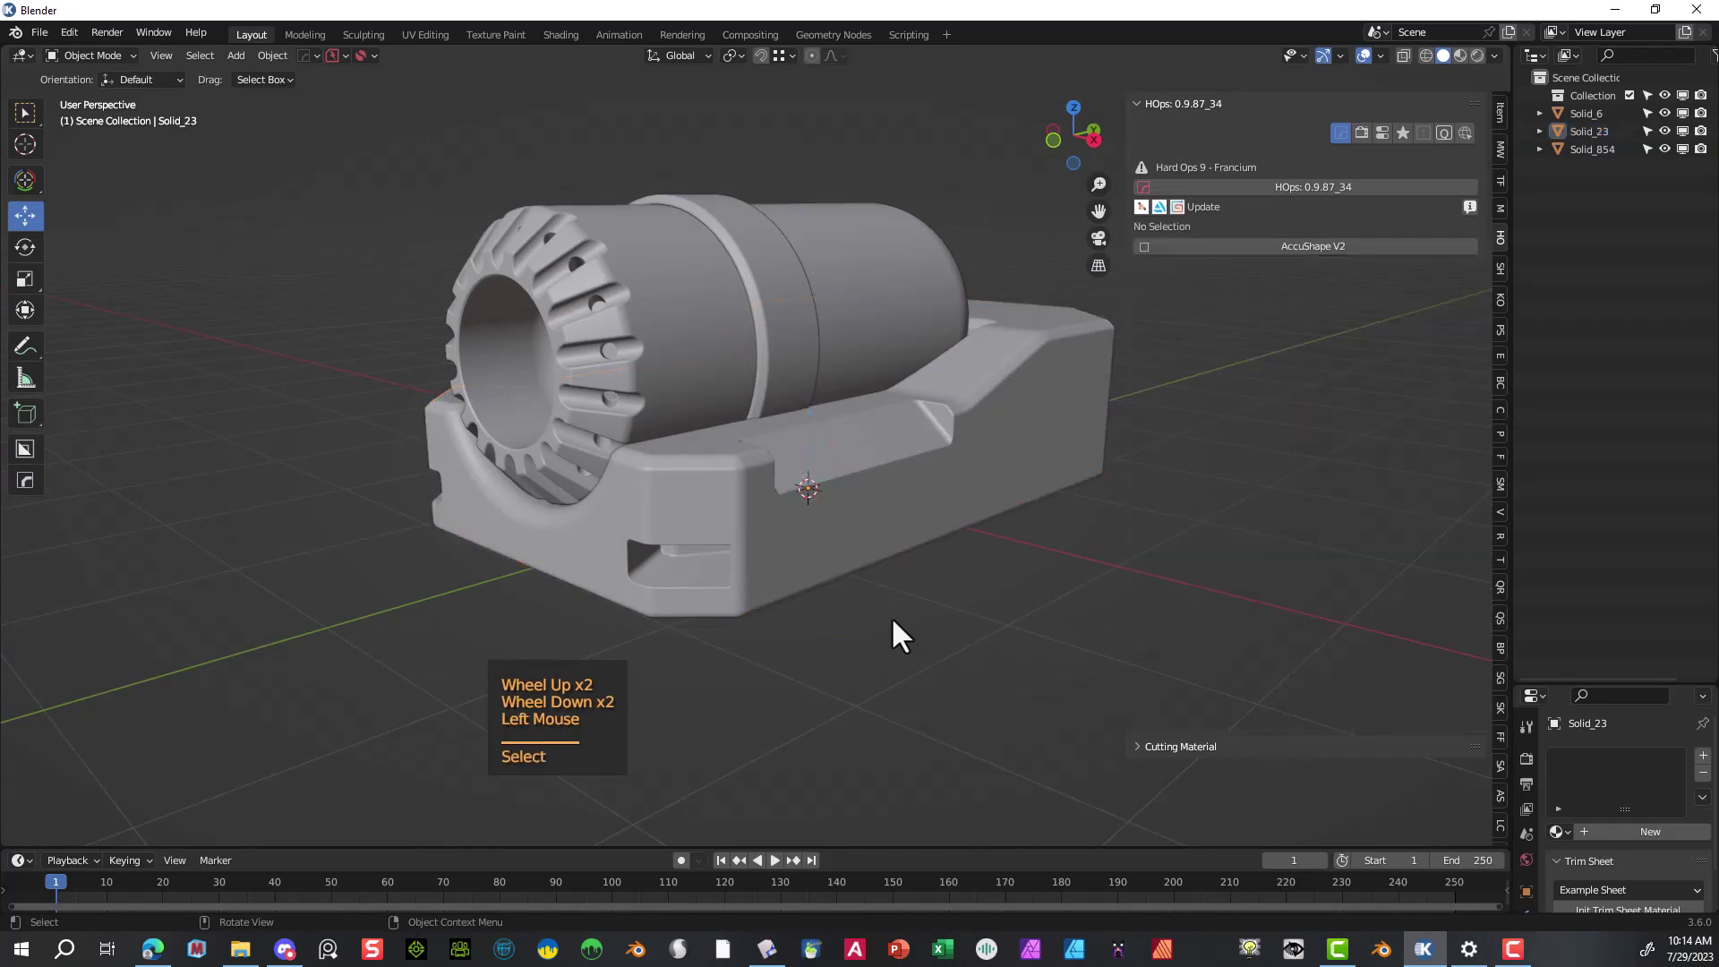
pyautogui.click(1051, 399)
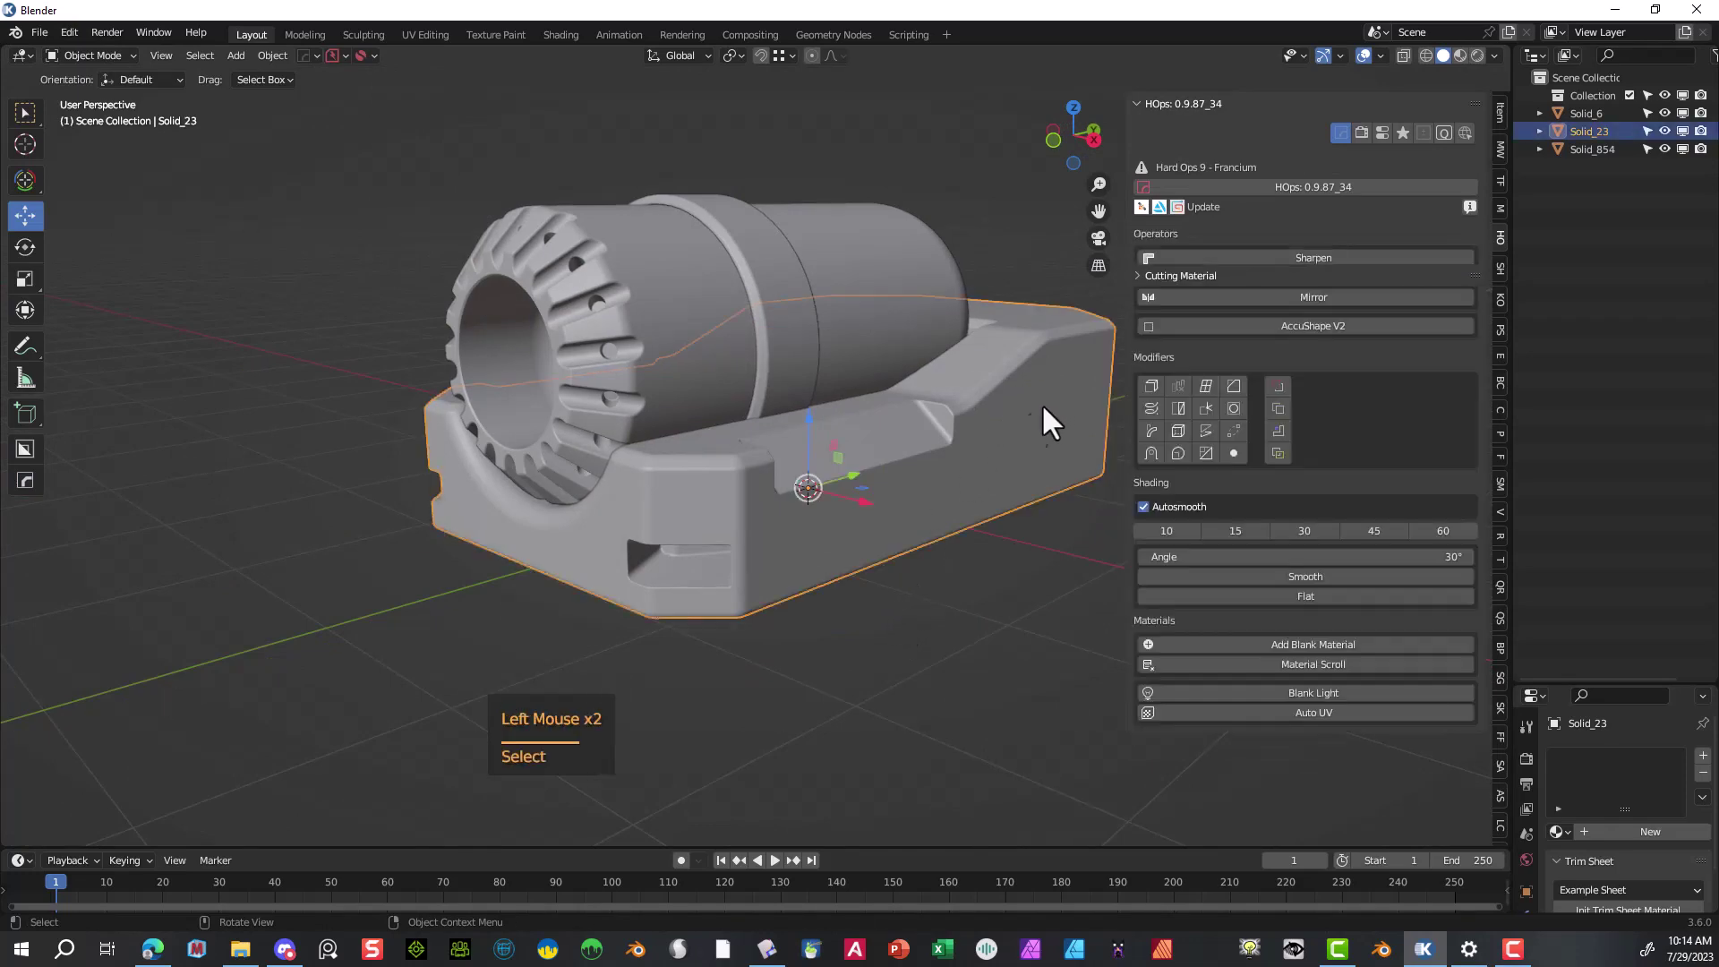
pyautogui.click(83, 61)
pyautogui.click(86, 87)
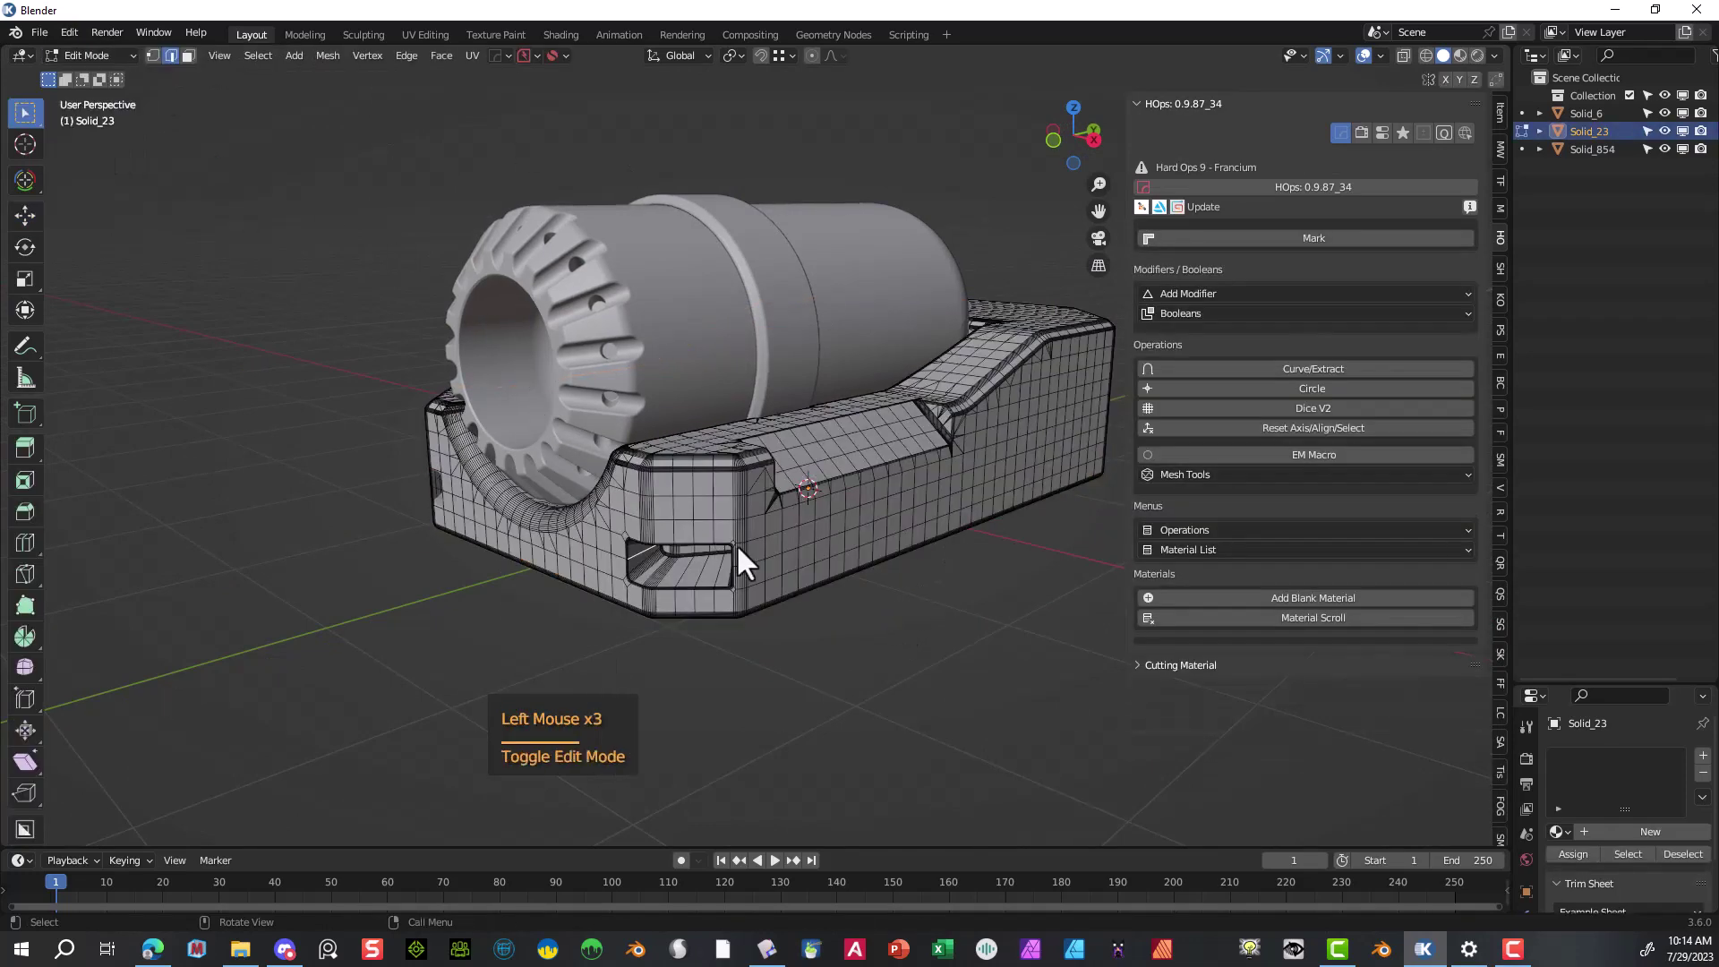
# - Select a two-row band of faces across the base's rear chamfered corner, extending past the rounded edge on each side
pyautogui.moveTo(736, 544); pyautogui.dragTo(588, 506, button='middle')
pyautogui.scroll(4, 694, 524)
pyautogui.scroll(-2, 750, 571)
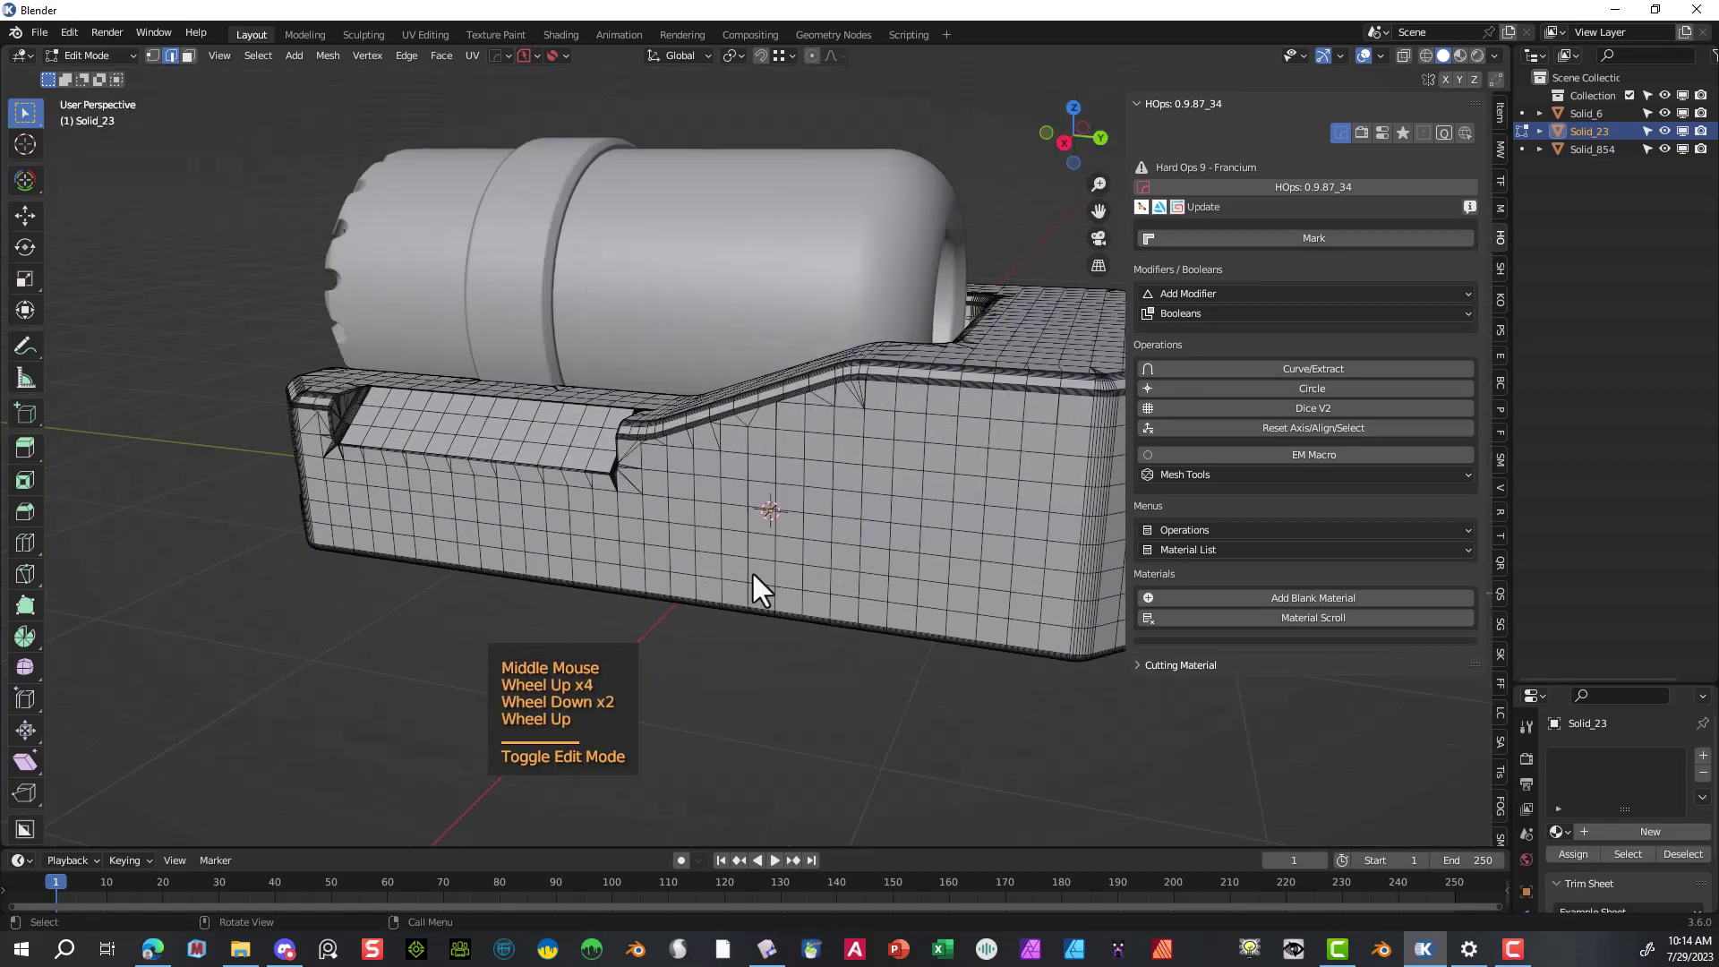
pyautogui.scroll(1, 778, 577)
pyautogui.scroll(-1, 804, 581)
pyautogui.rightClick(803, 581)
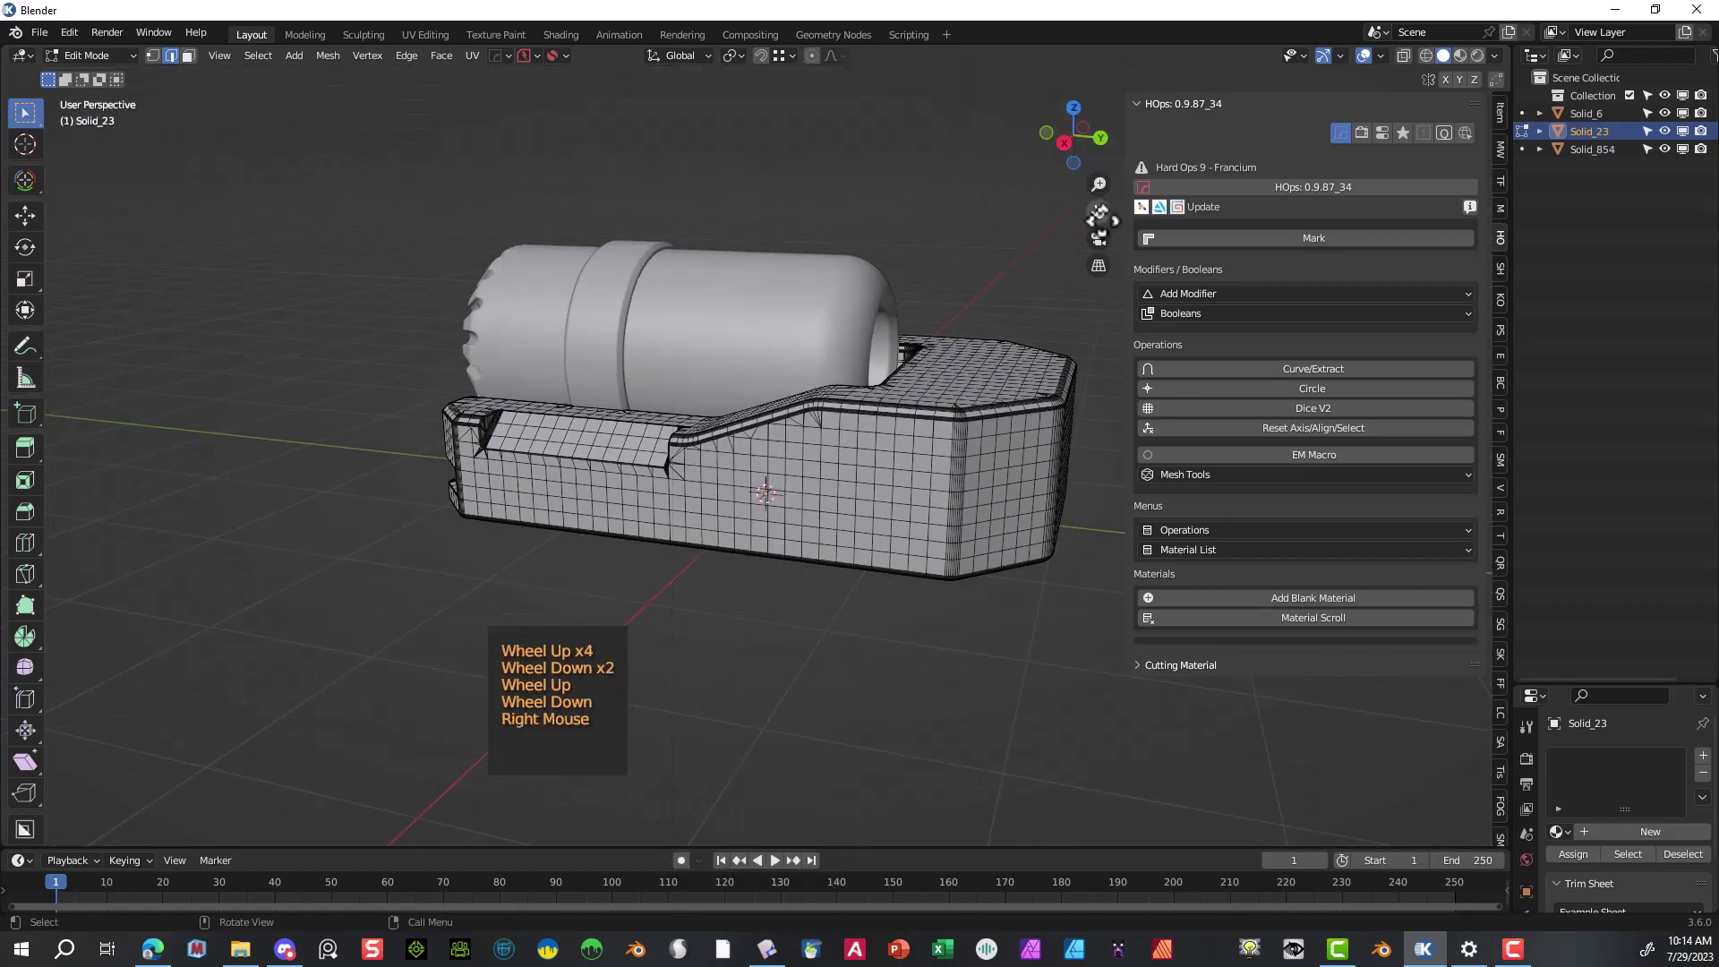
pyautogui.moveTo(1098, 211); pyautogui.dragTo(979, 190)
pyautogui.scroll(3, 782, 383)
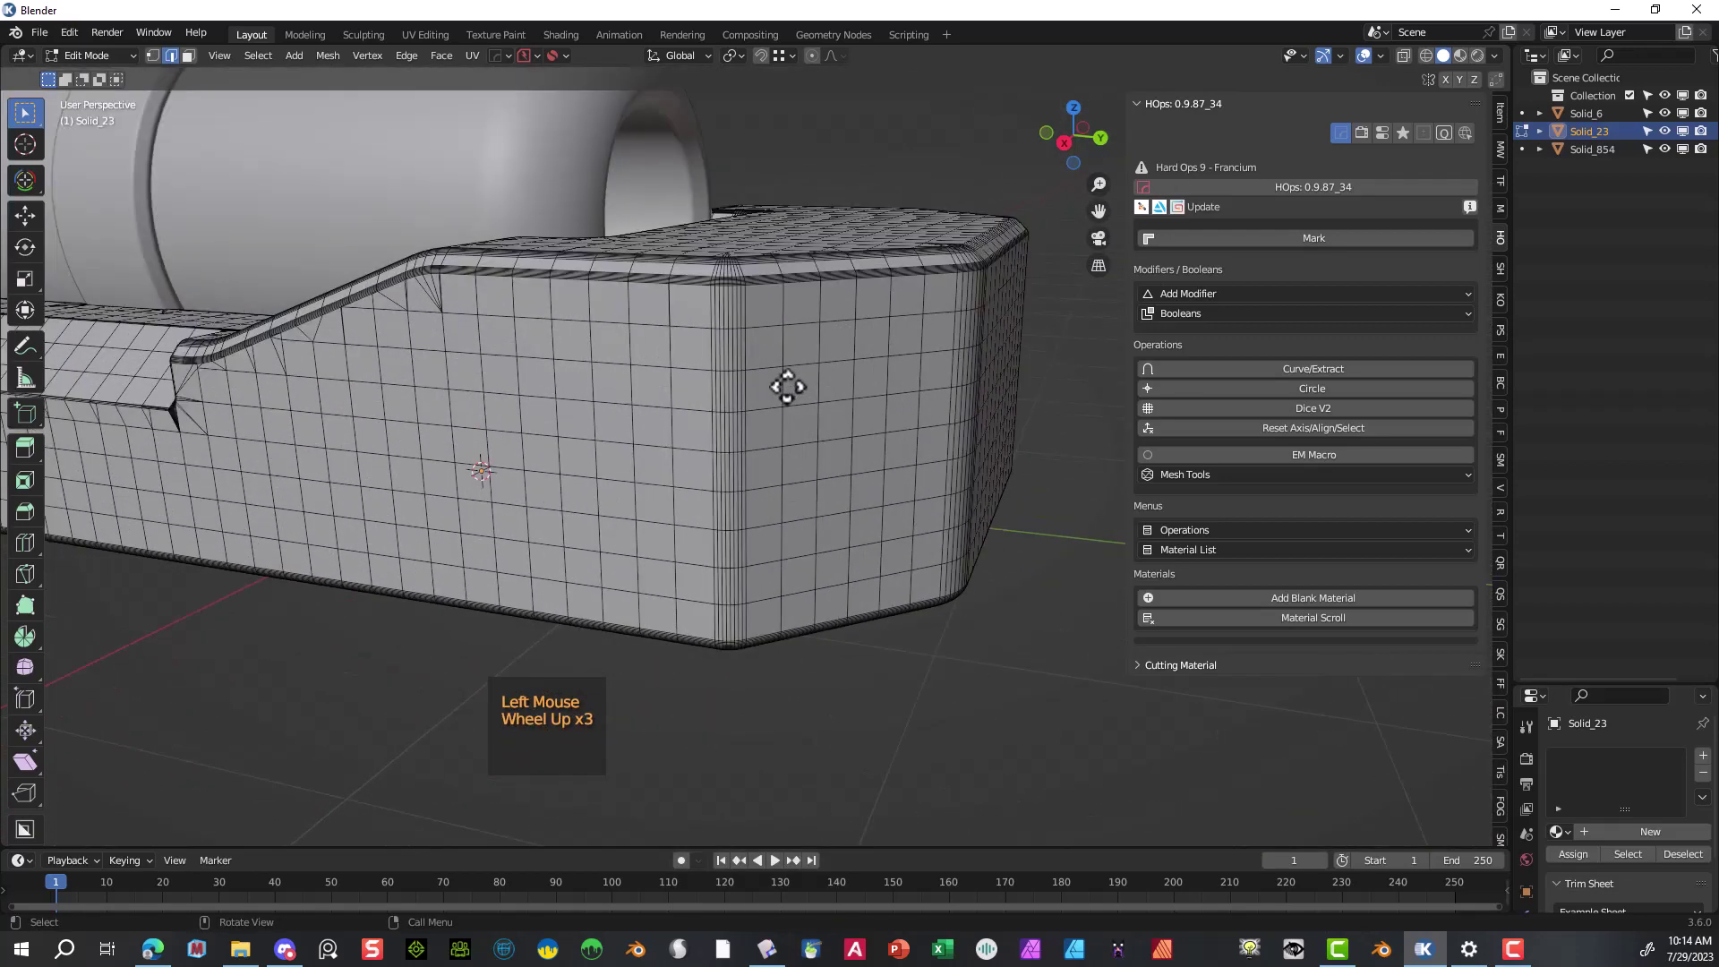
pyautogui.moveTo(786, 388); pyautogui.dragTo(749, 387, button='middle')
pyautogui.scroll(1, 621, 395)
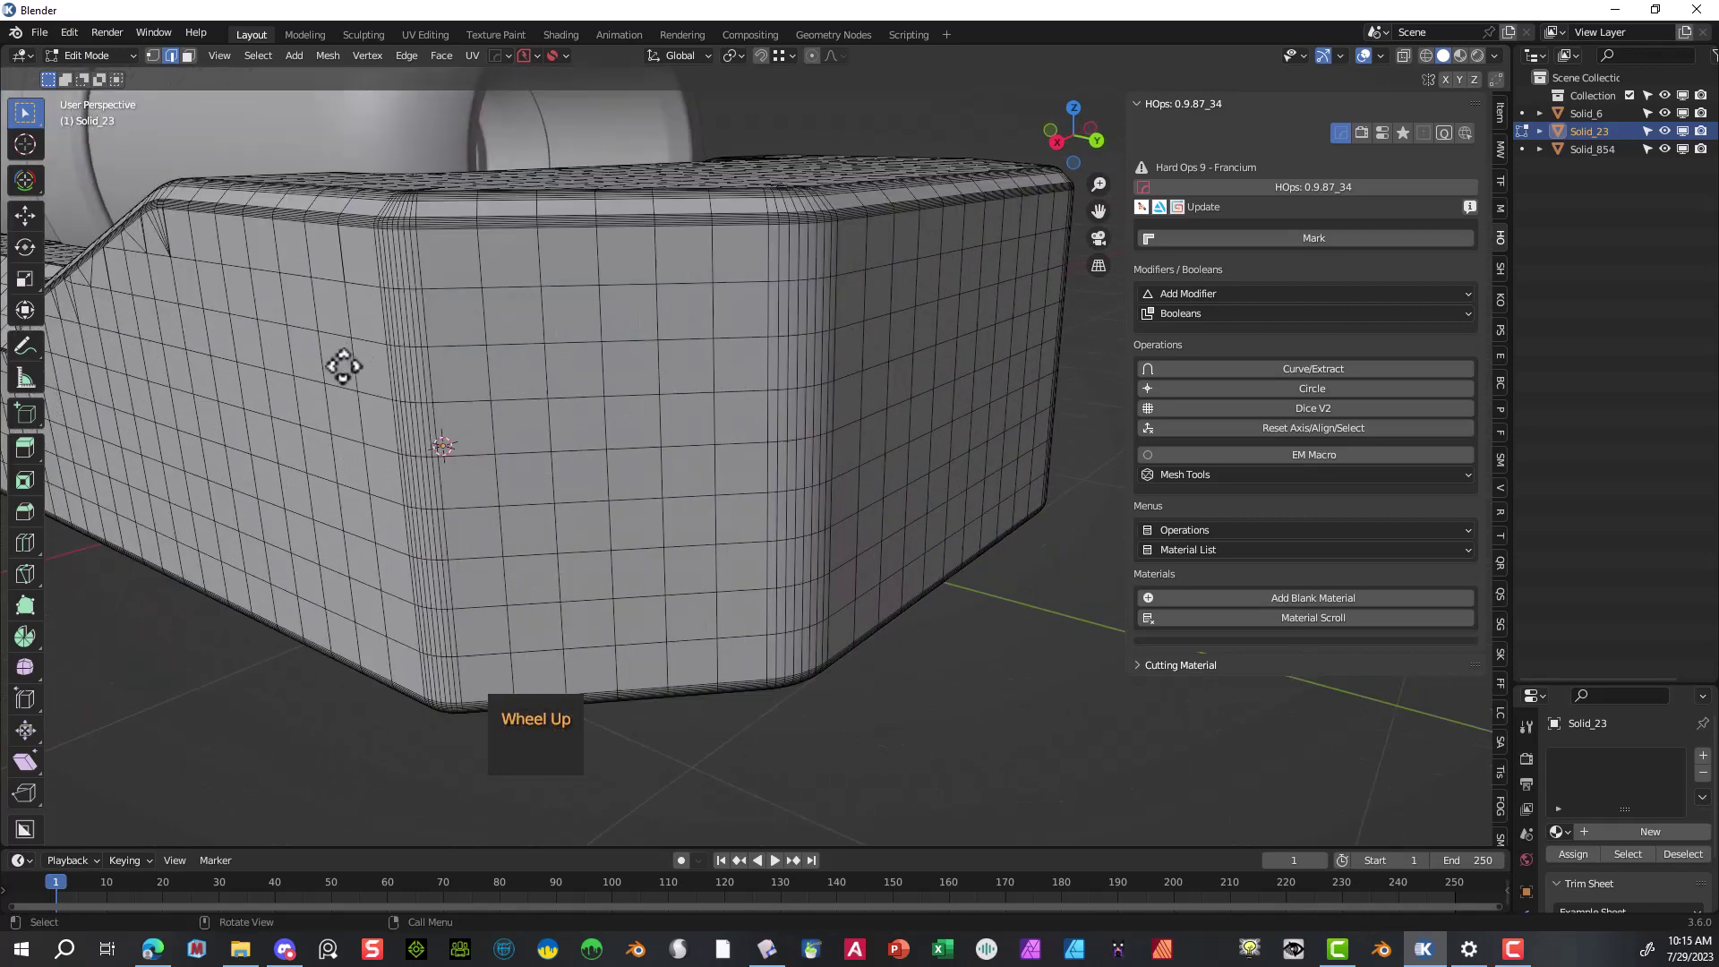
pyautogui.click(185, 58)
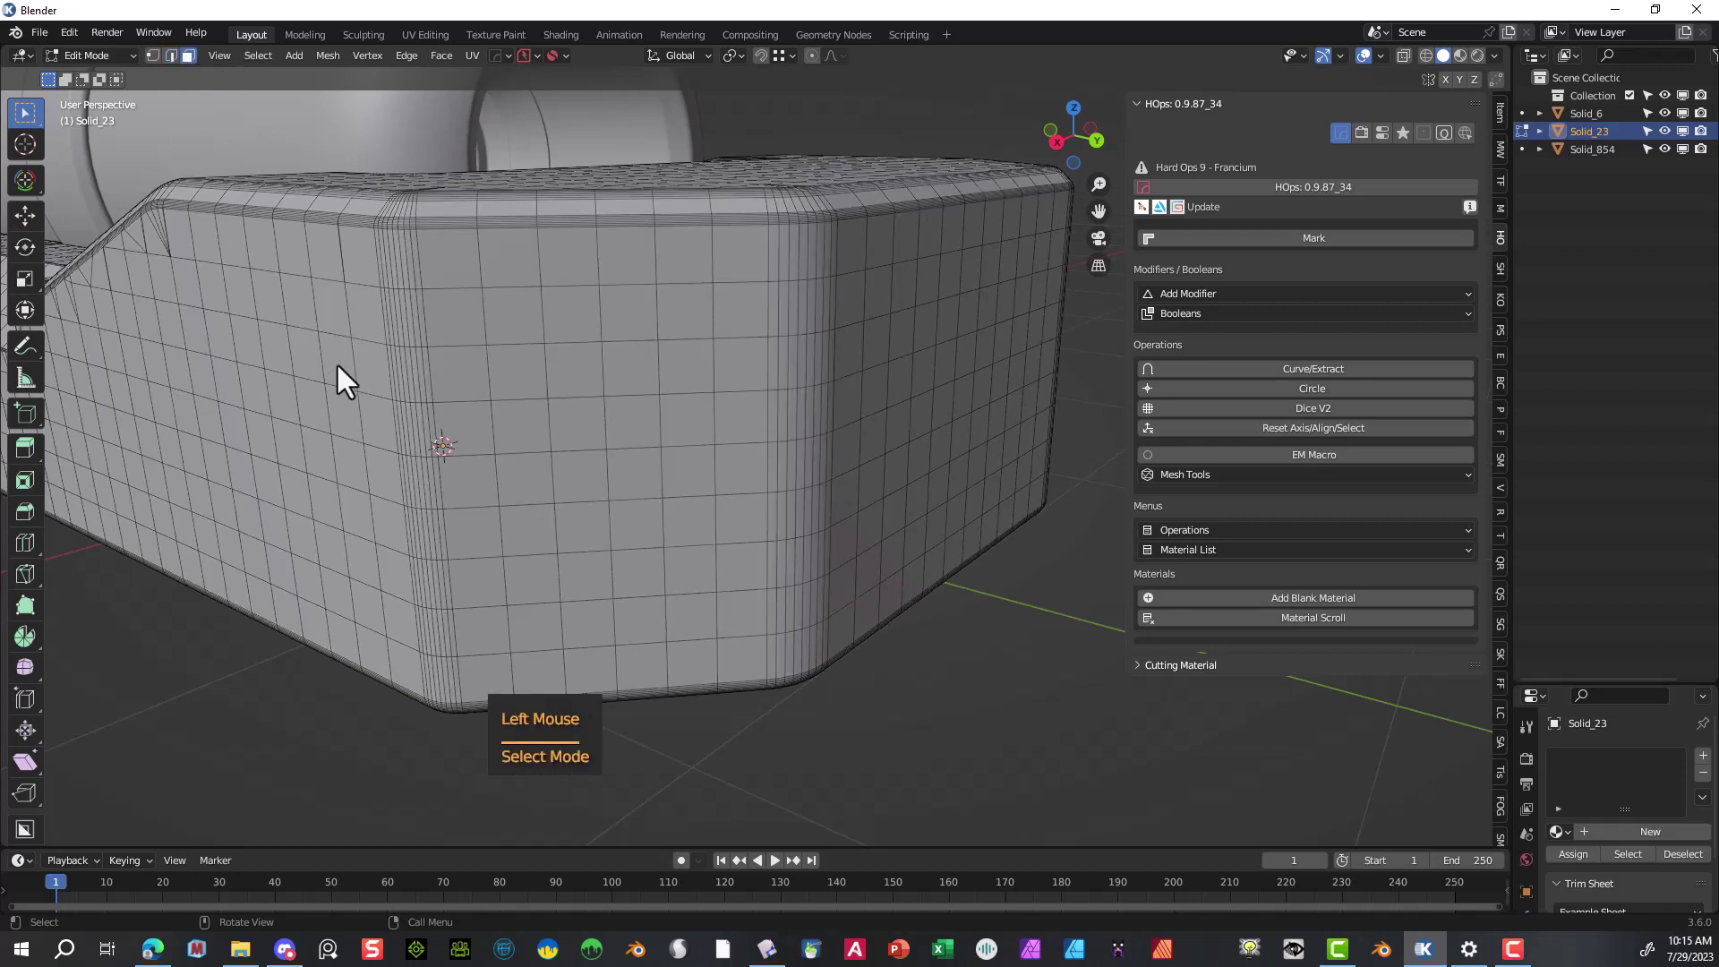
pyautogui.moveTo(338, 365); pyautogui.dragTo(464, 437)
pyautogui.moveTo(808, 424); pyautogui.dragTo(810, 424)
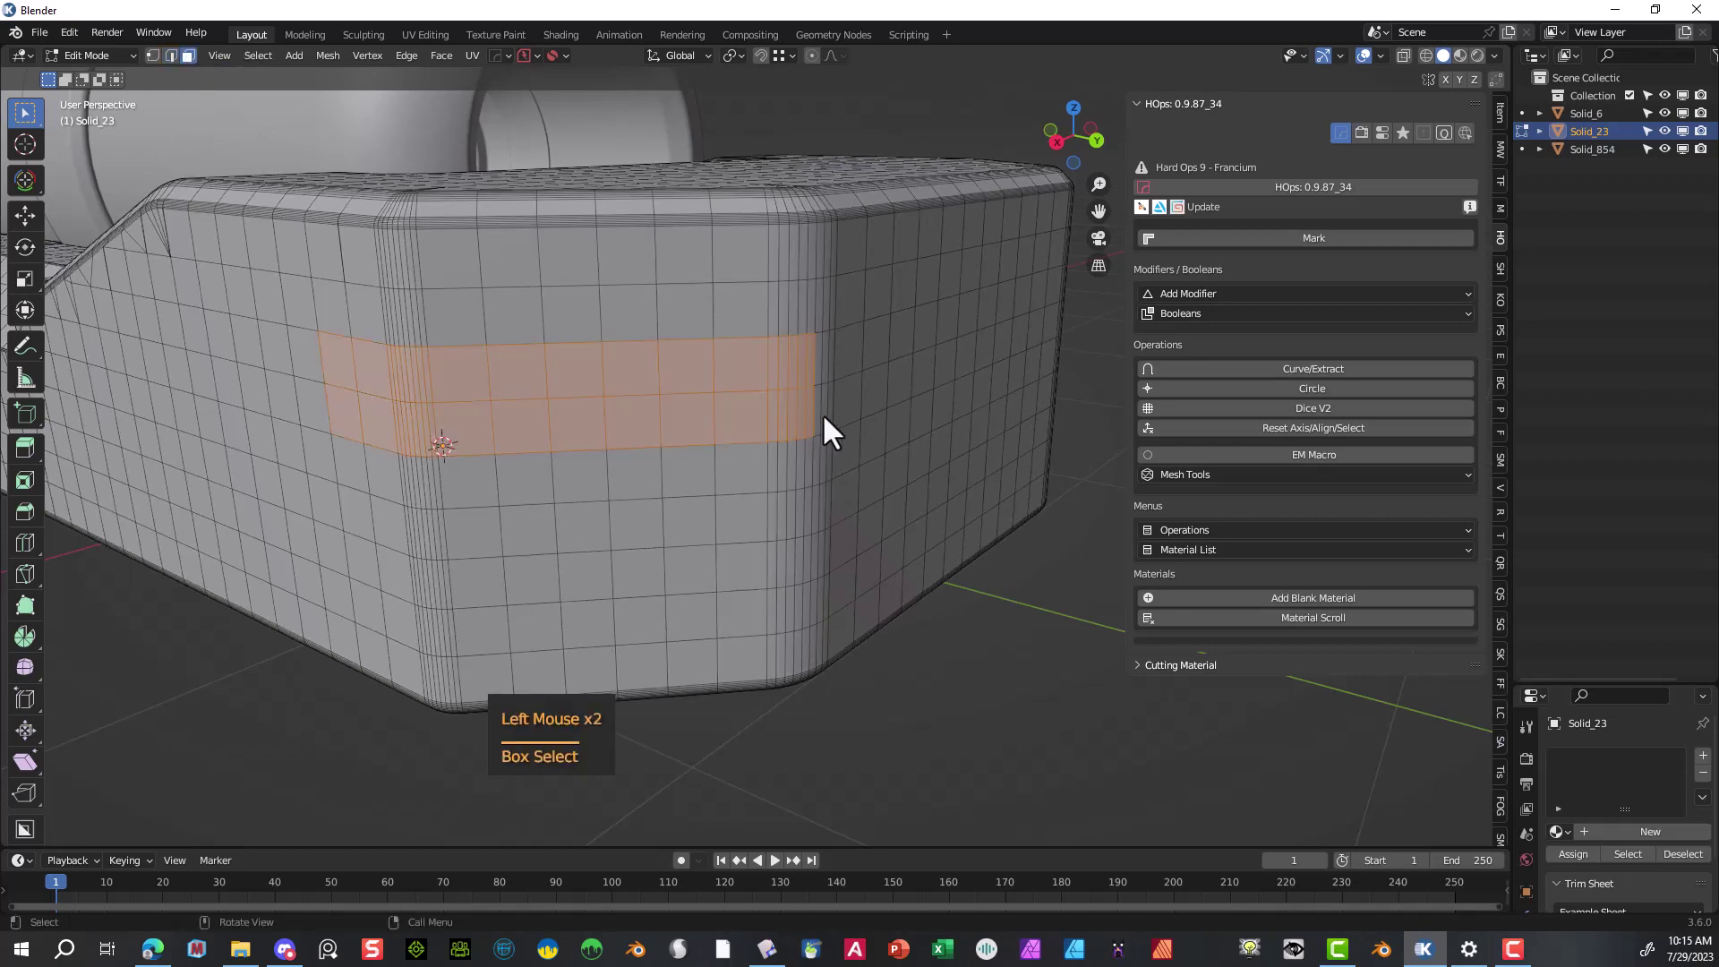
pyautogui.keyDown('shift'); pyautogui.moveTo(848, 354); pyautogui.dragTo(836, 401); pyautogui.keyUp('shift')
# - Add a three-by-three block of faces below the middle of the band to form a T-shaped selection
pyautogui.scroll(-3, 850, 389)
pyautogui.moveTo(850, 388)
pyautogui.mouseDown(button='middle')
pyautogui.moveTo(802, 391)
pyautogui.moveTo(854, 380)
pyautogui.mouseUp(button='middle')
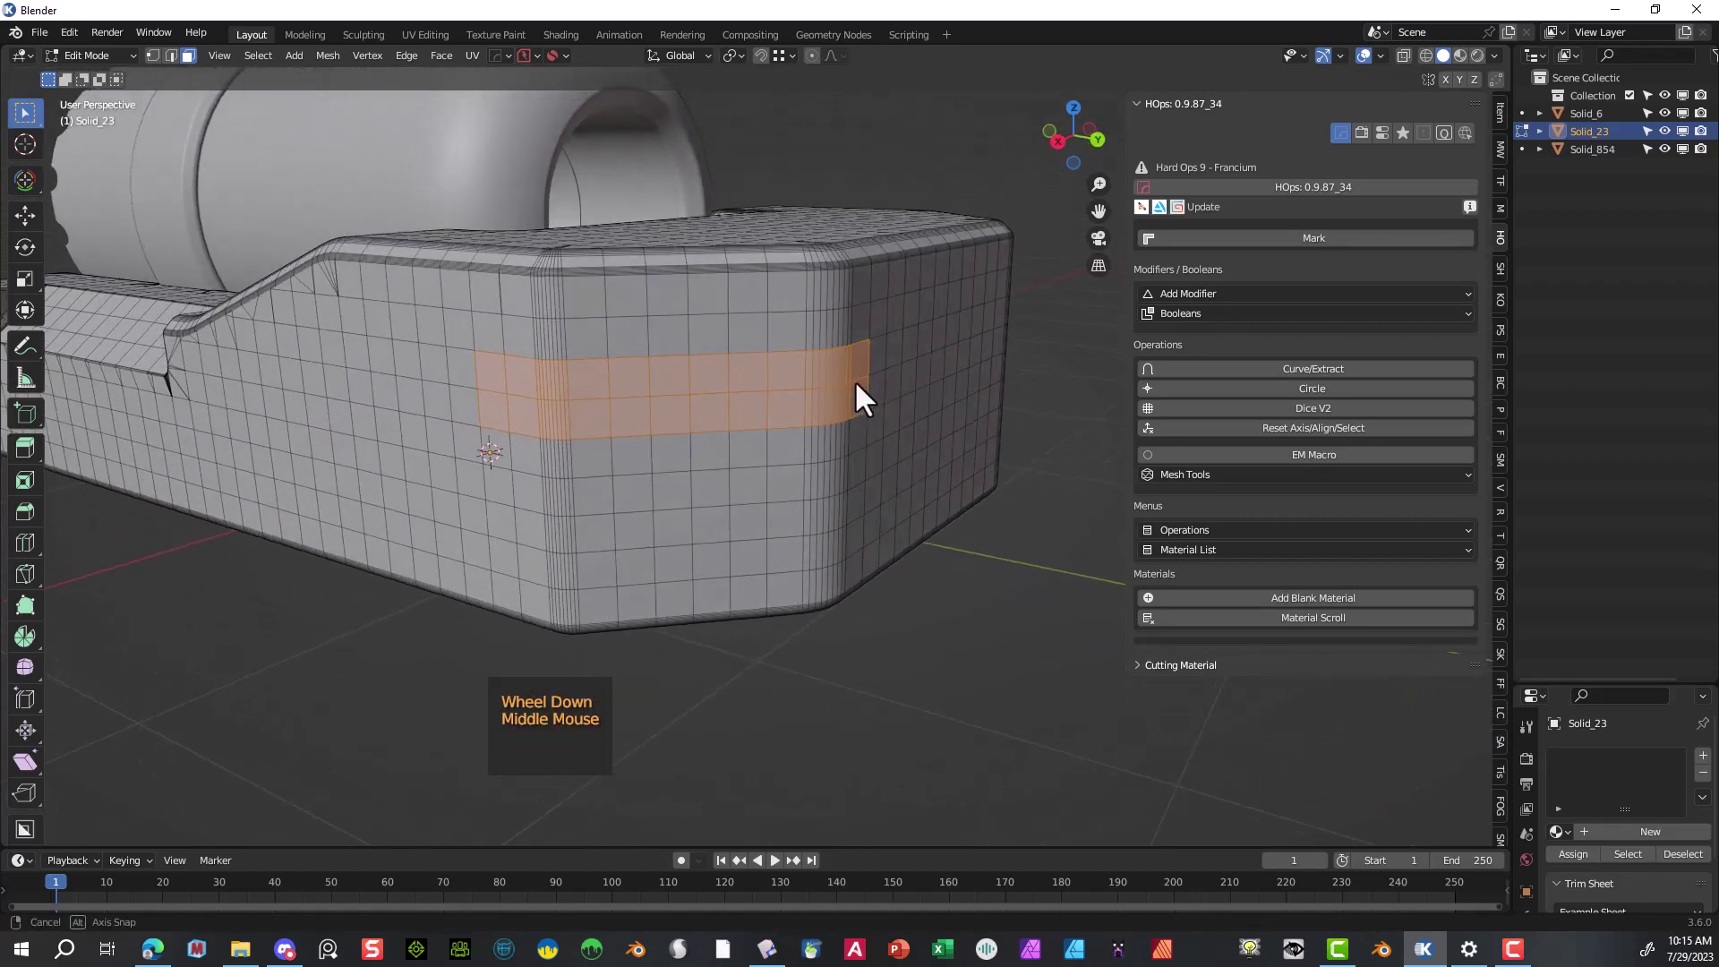
pyautogui.scroll(3, 847, 388)
pyautogui.scroll(2, 823, 402)
pyautogui.scroll(-3, 752, 447)
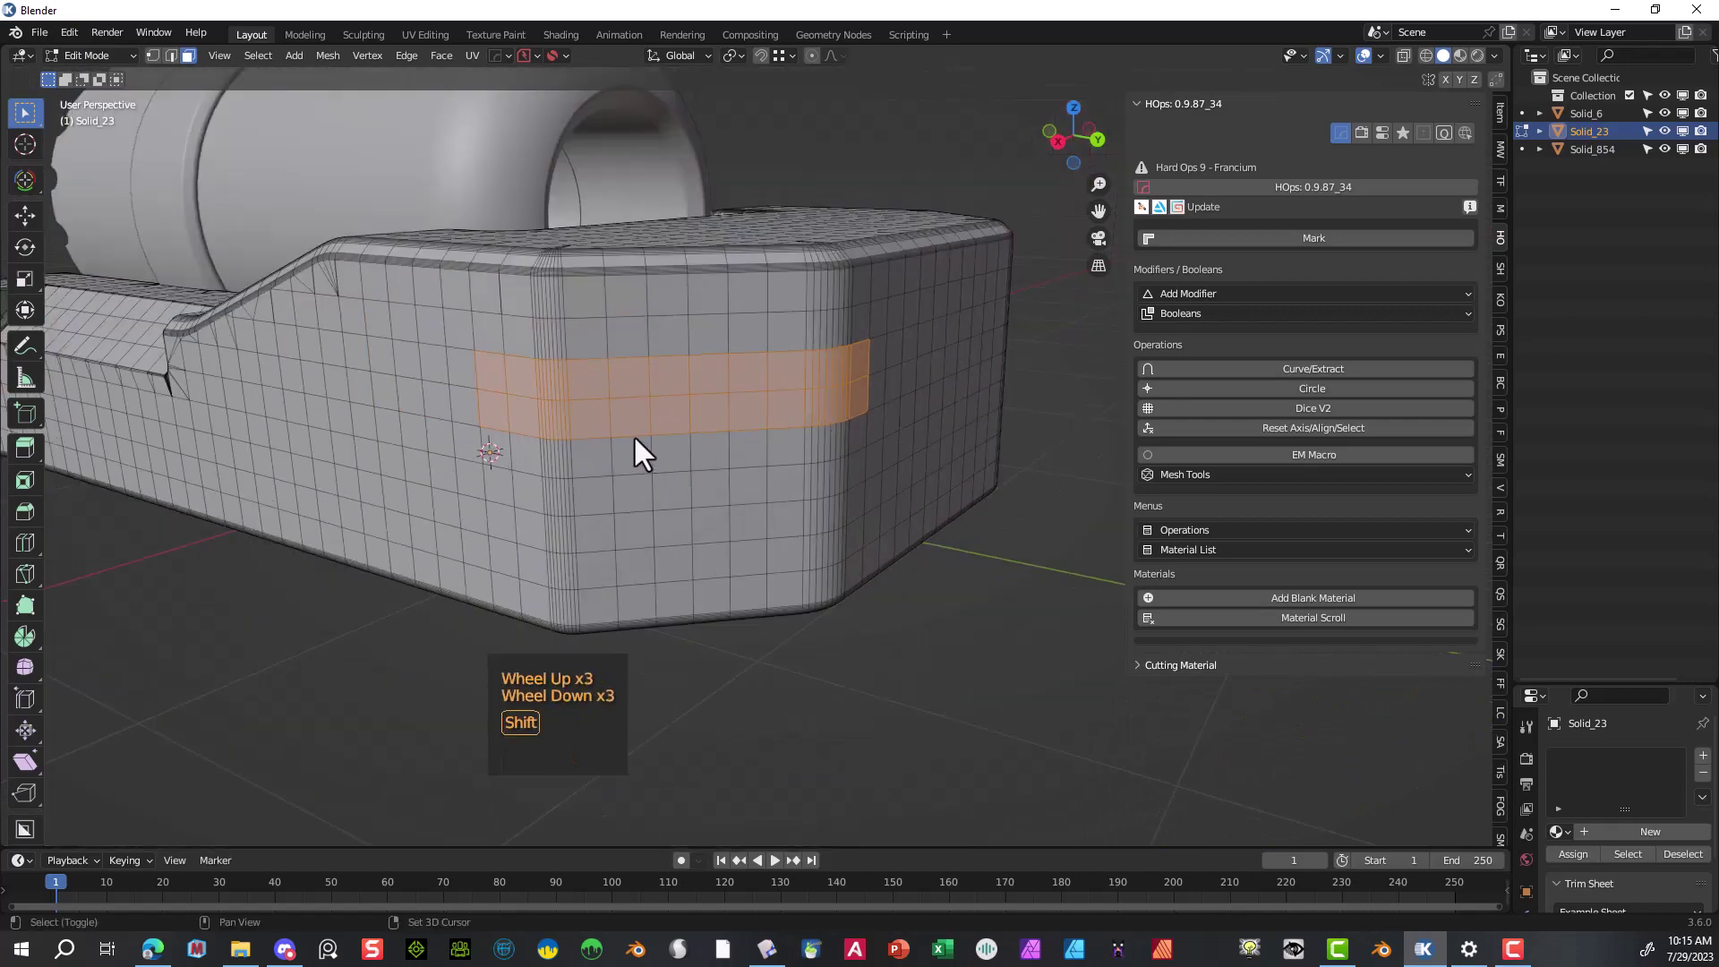
pyautogui.keyDown('shift'); pyautogui.moveTo(640, 426); pyautogui.dragTo(703, 521); pyautogui.keyUp('shift')
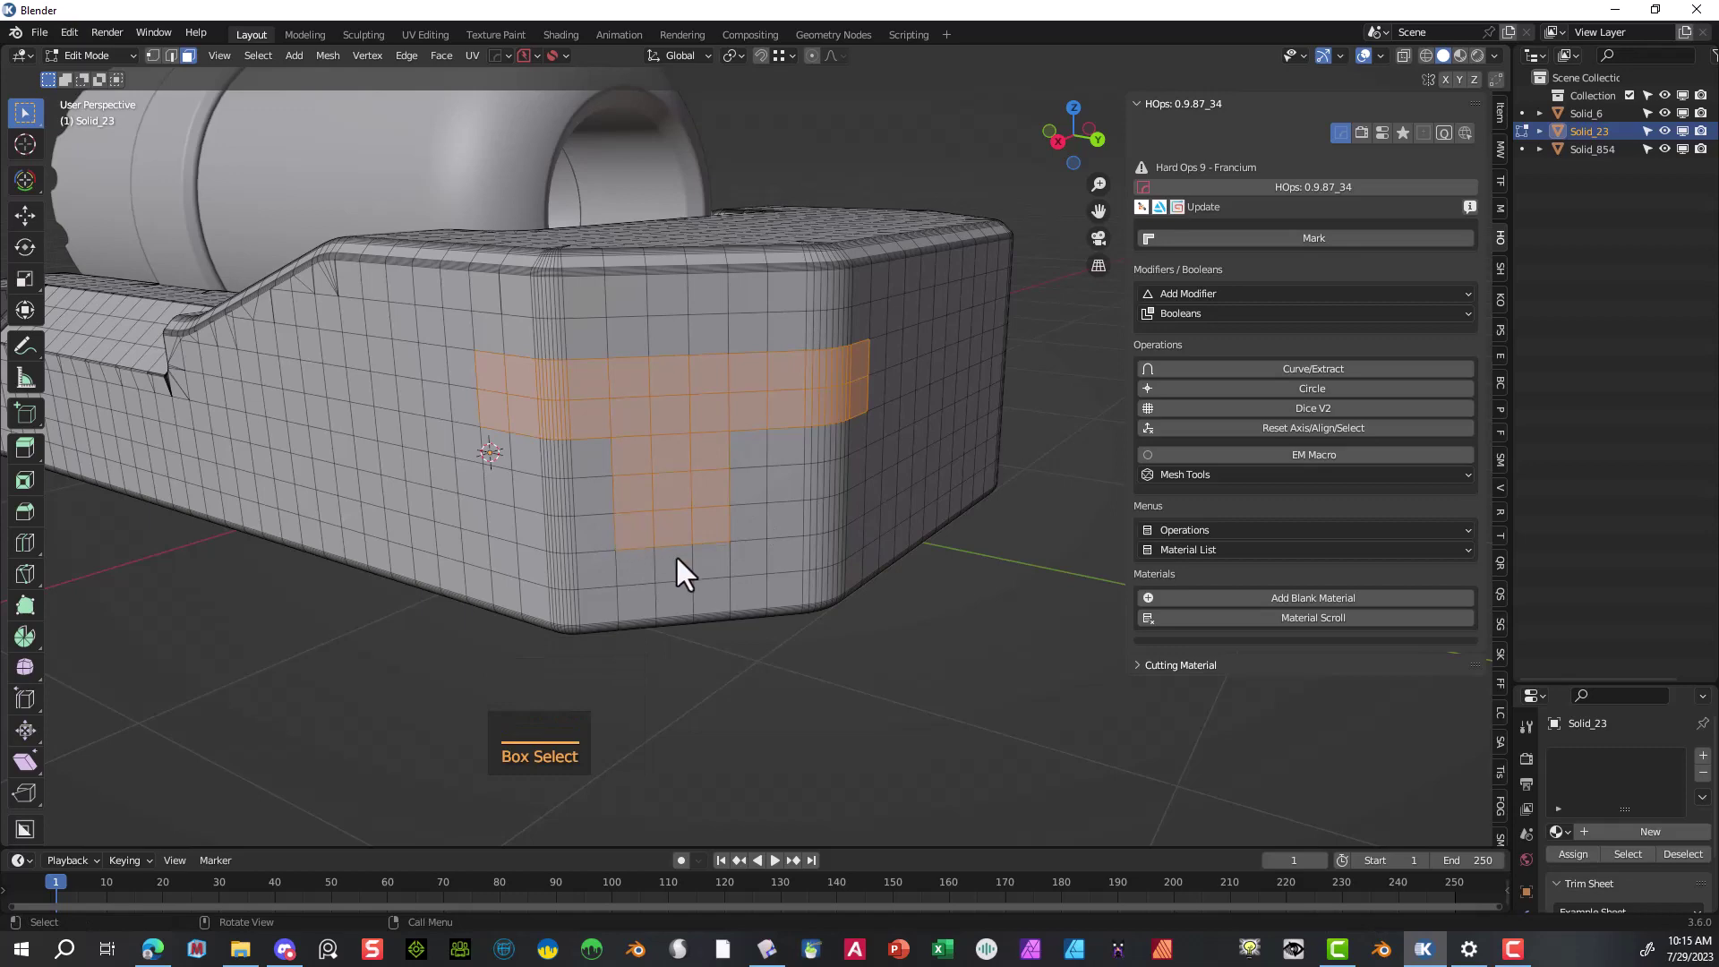
# - In vertex select mode with snapping on, knife a diagonal cut across the lower-left corner face of the T's stem
pyautogui.moveTo(765, 566); pyautogui.dragTo(770, 535, button='middle')
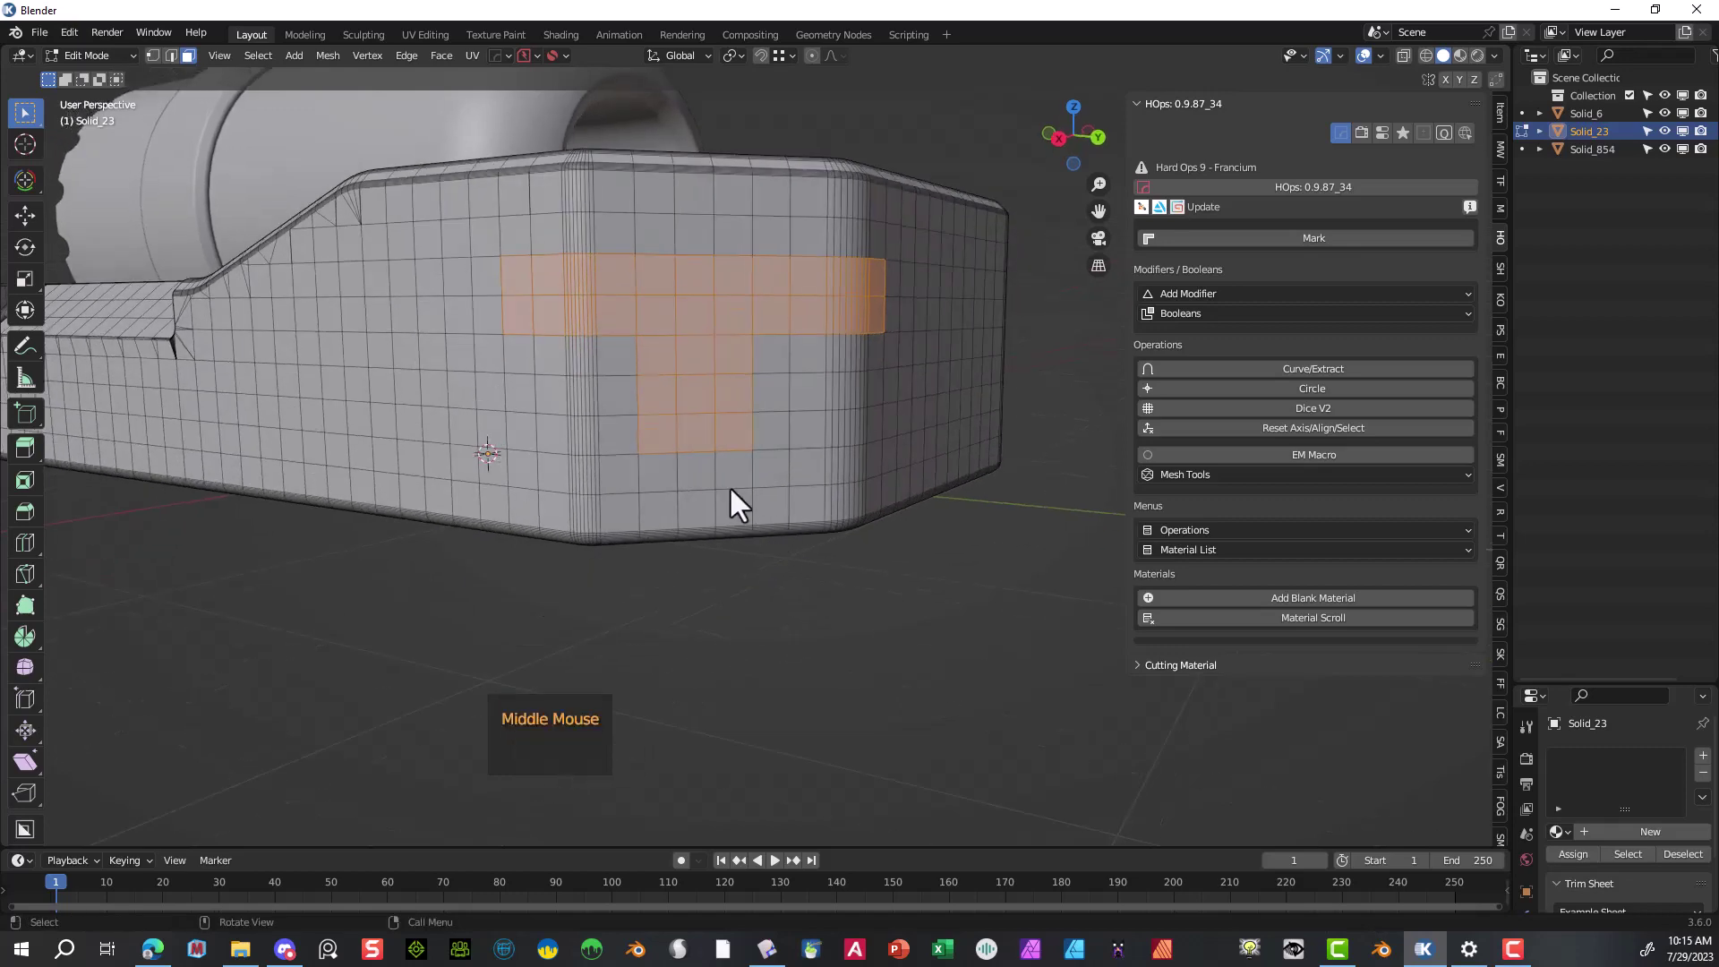
pyautogui.scroll(2, 716, 465)
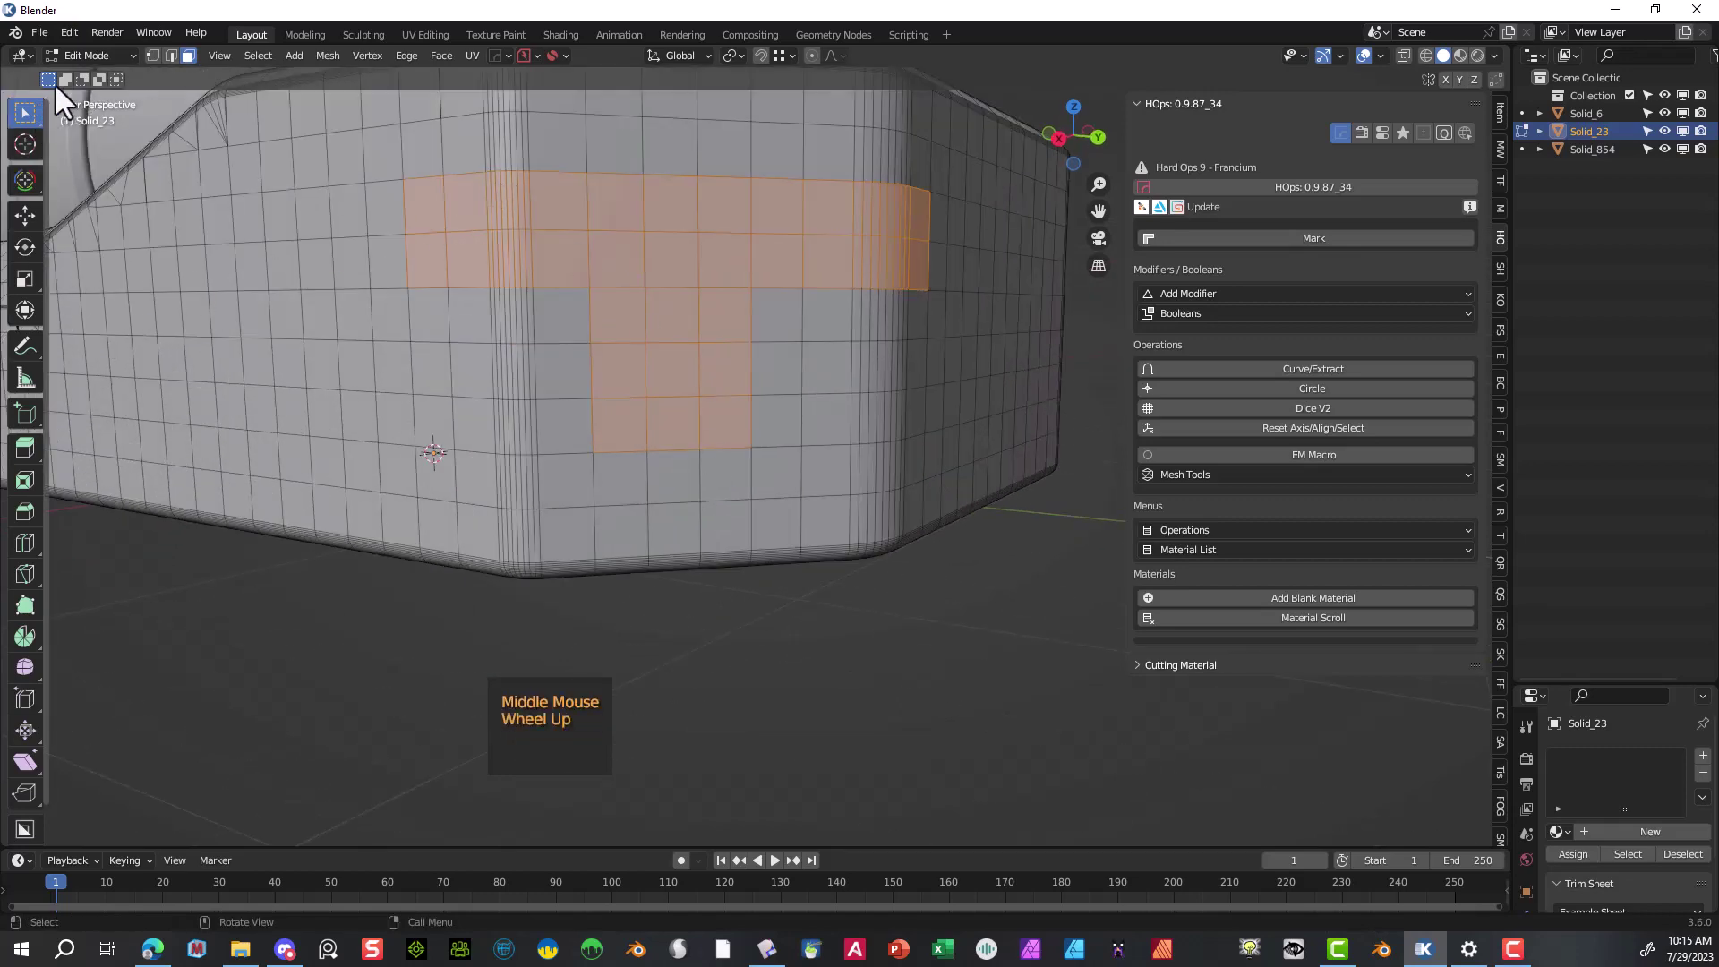
pyautogui.click(153, 55)
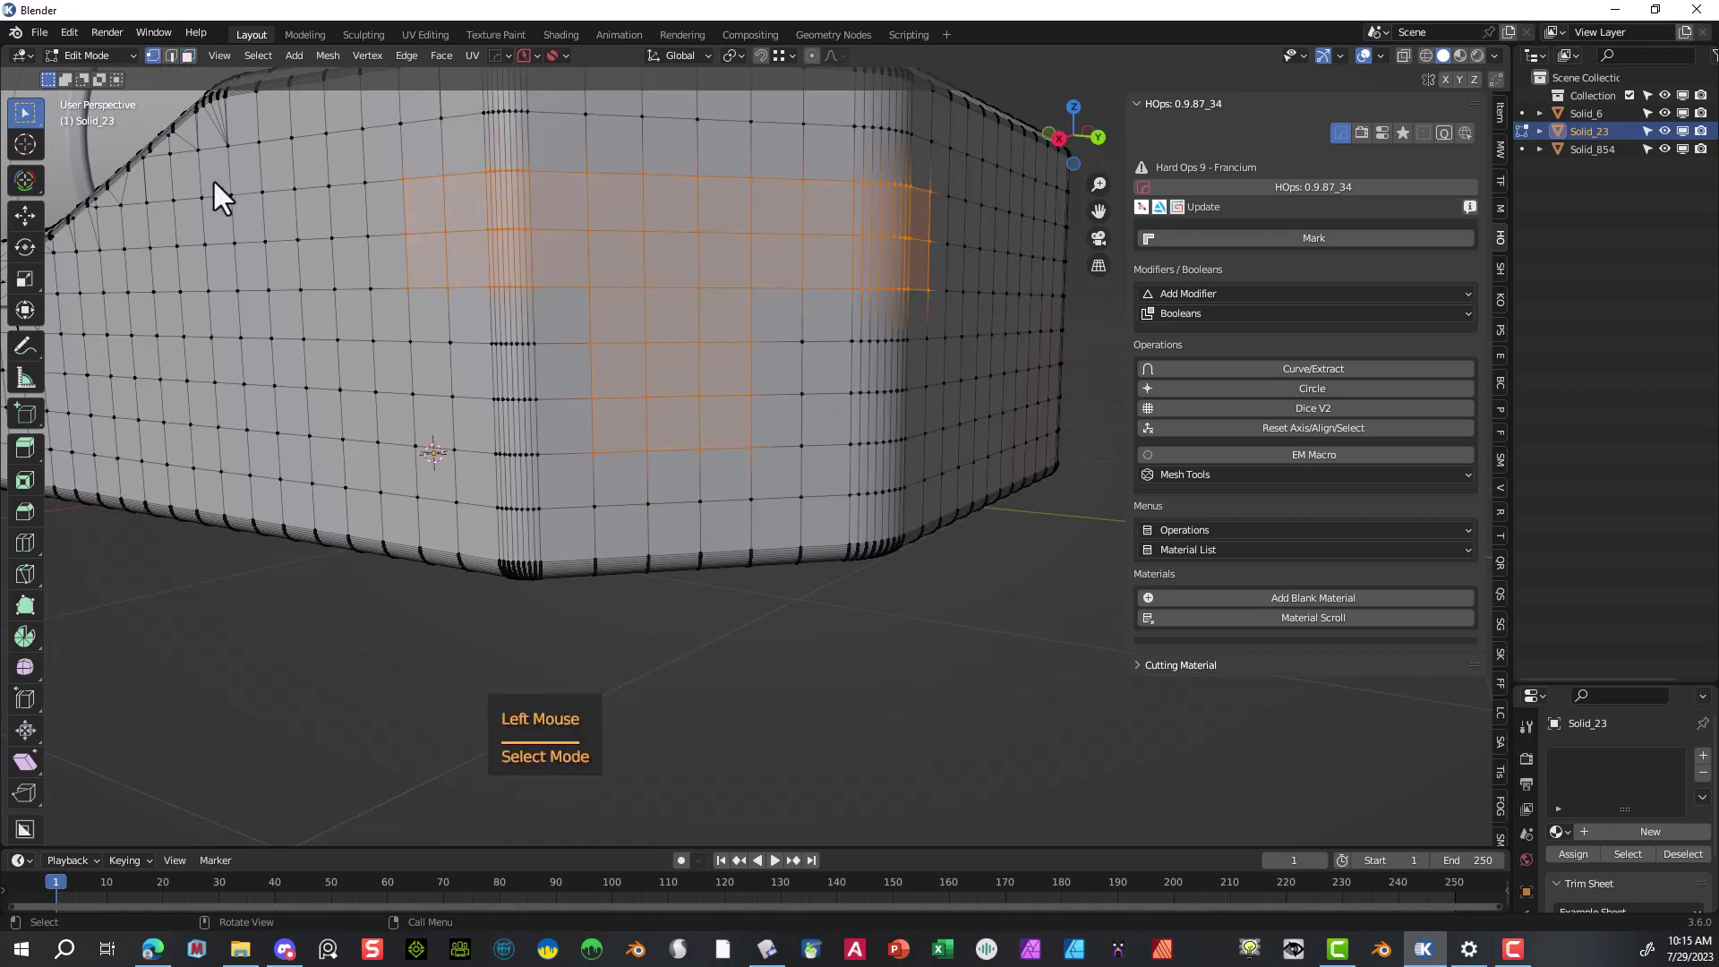
pyautogui.click(22, 572)
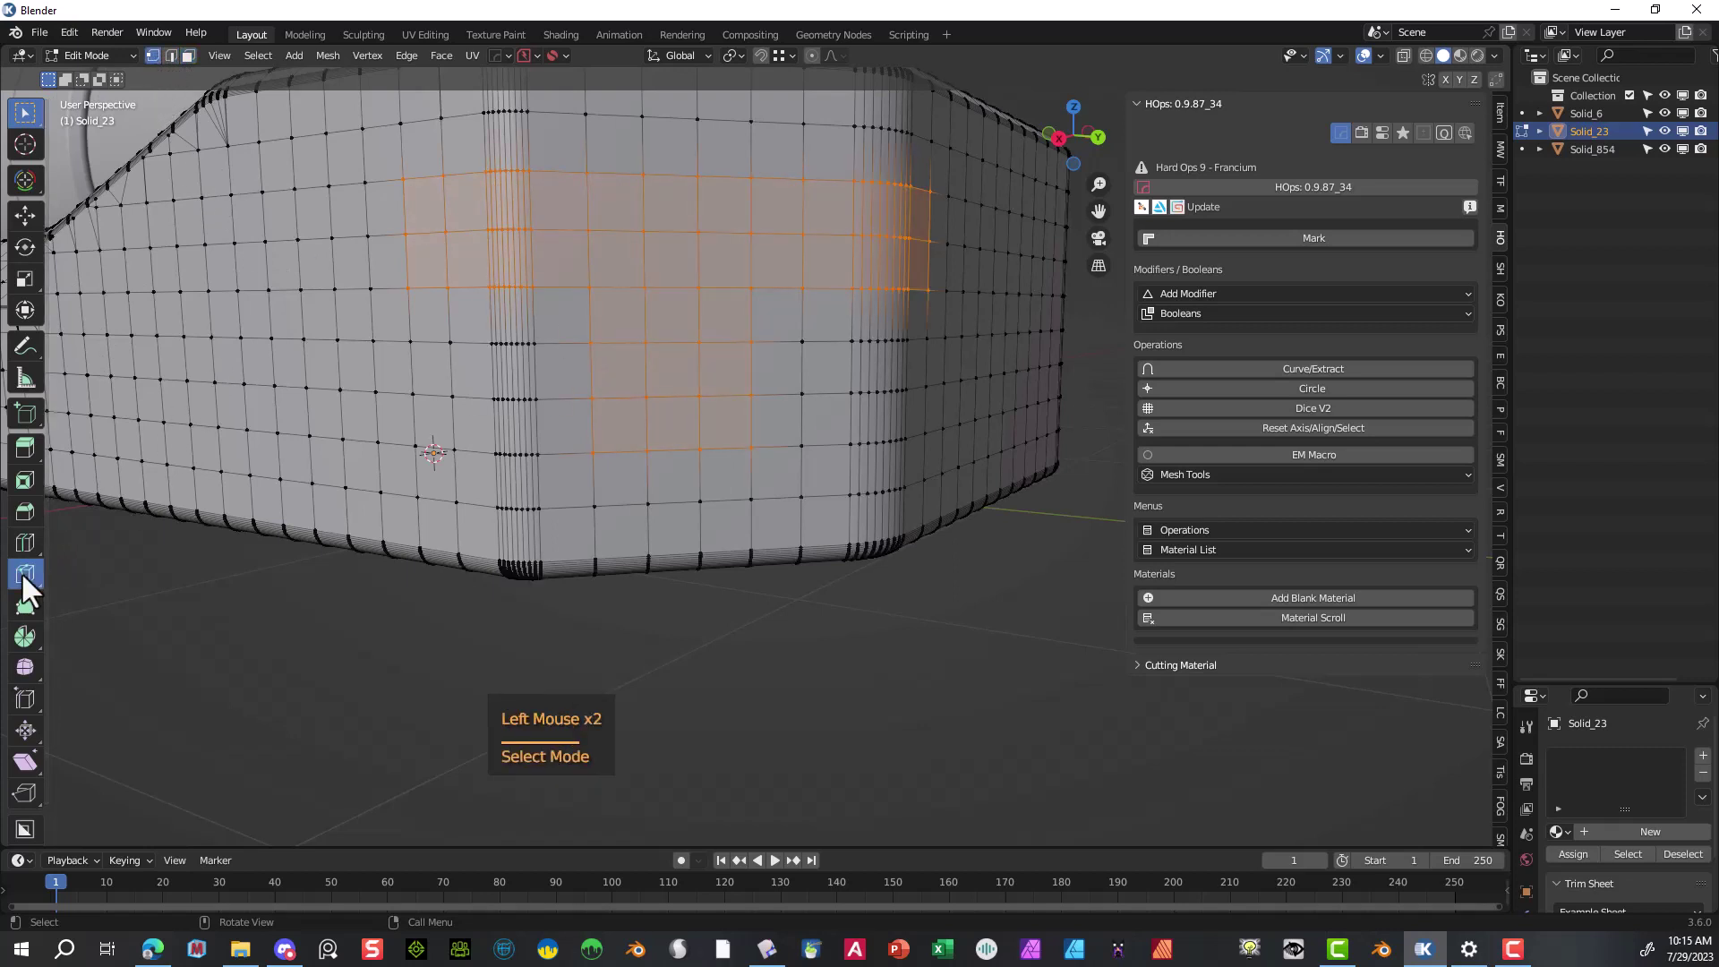
pyautogui.click(760, 54)
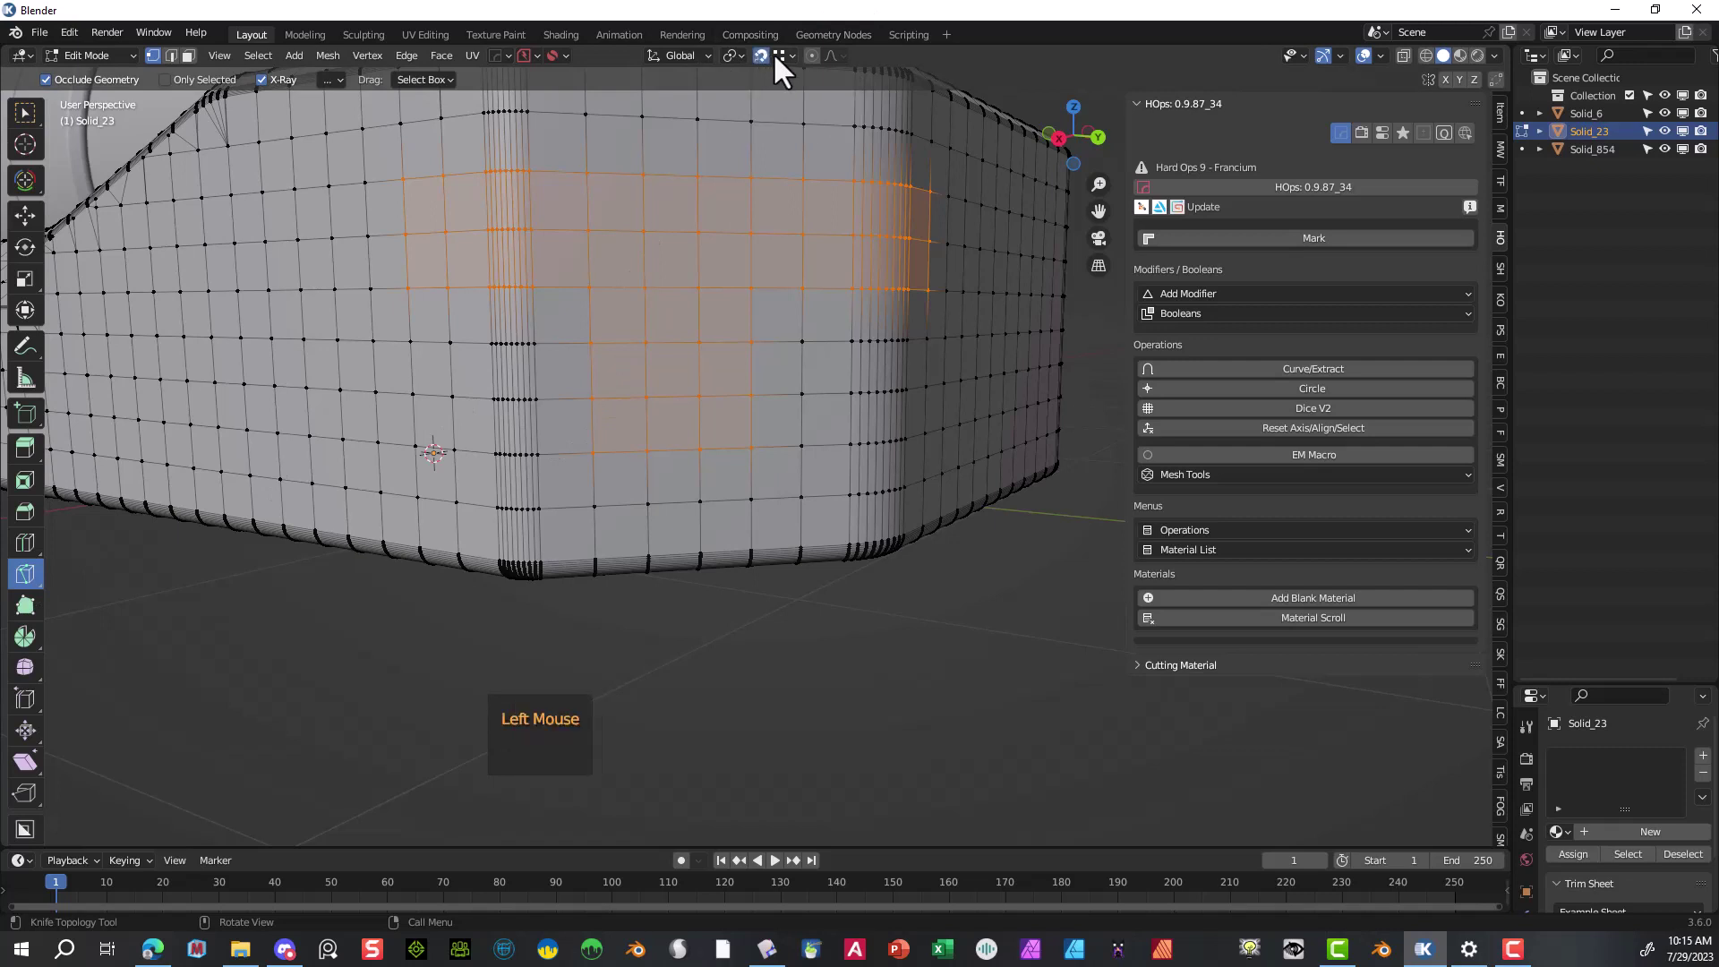
pyautogui.click(592, 397)
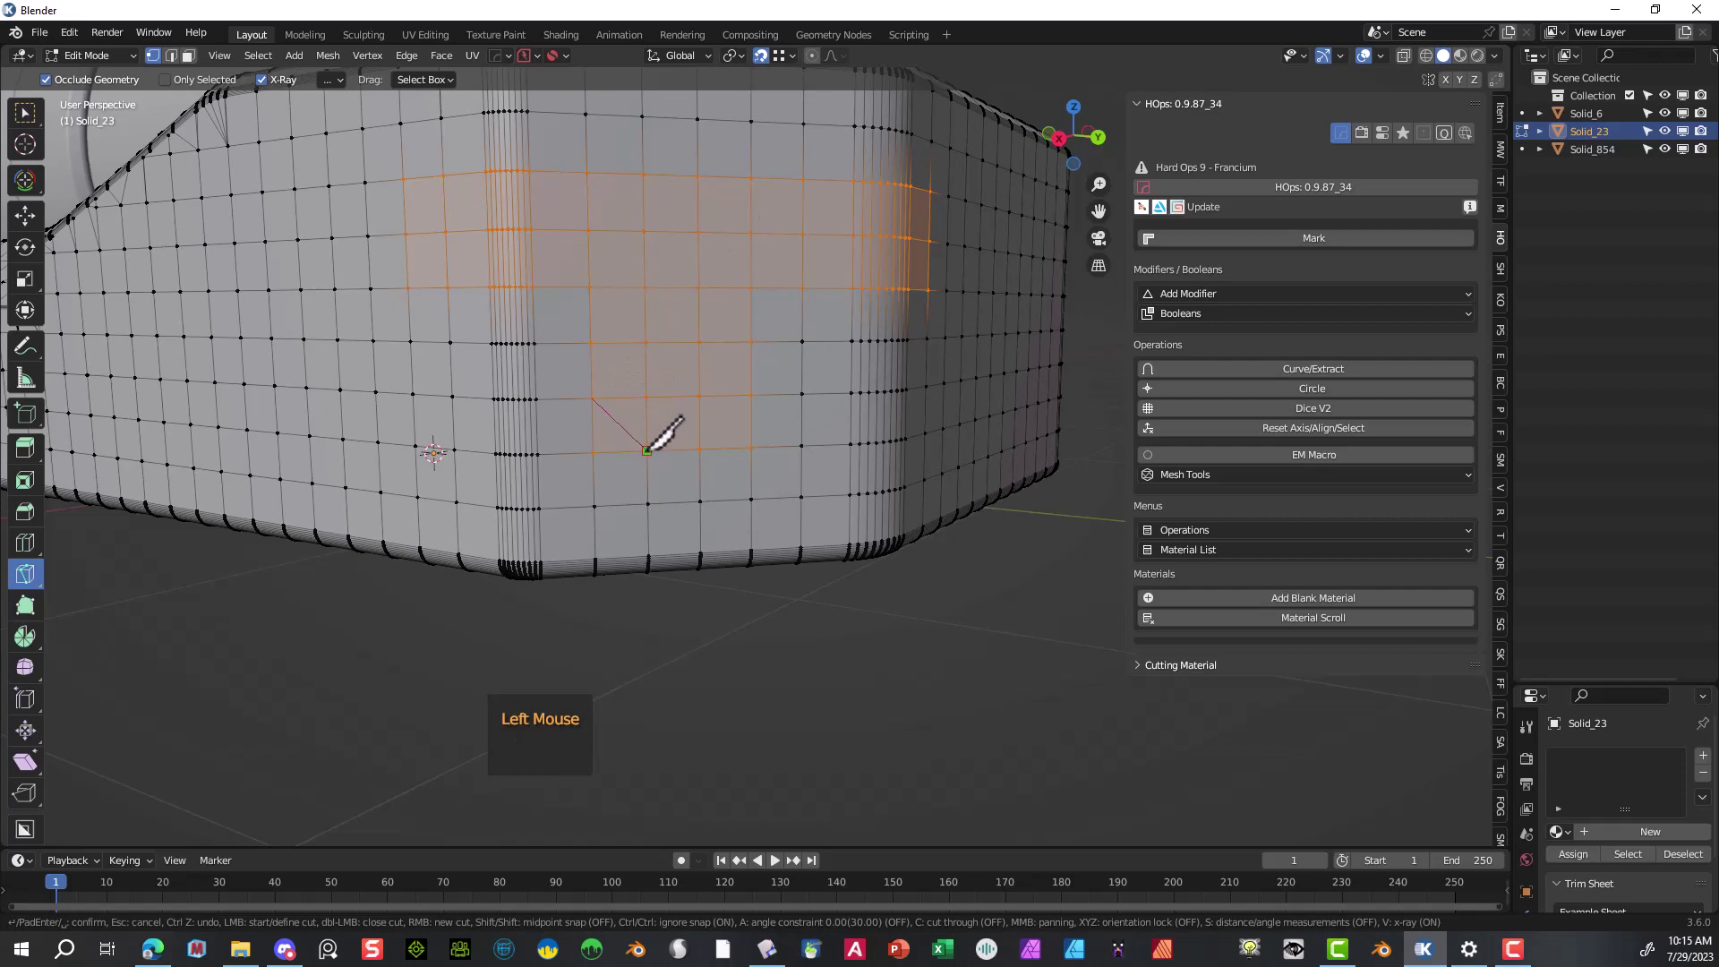
pyautogui.click(646, 450)
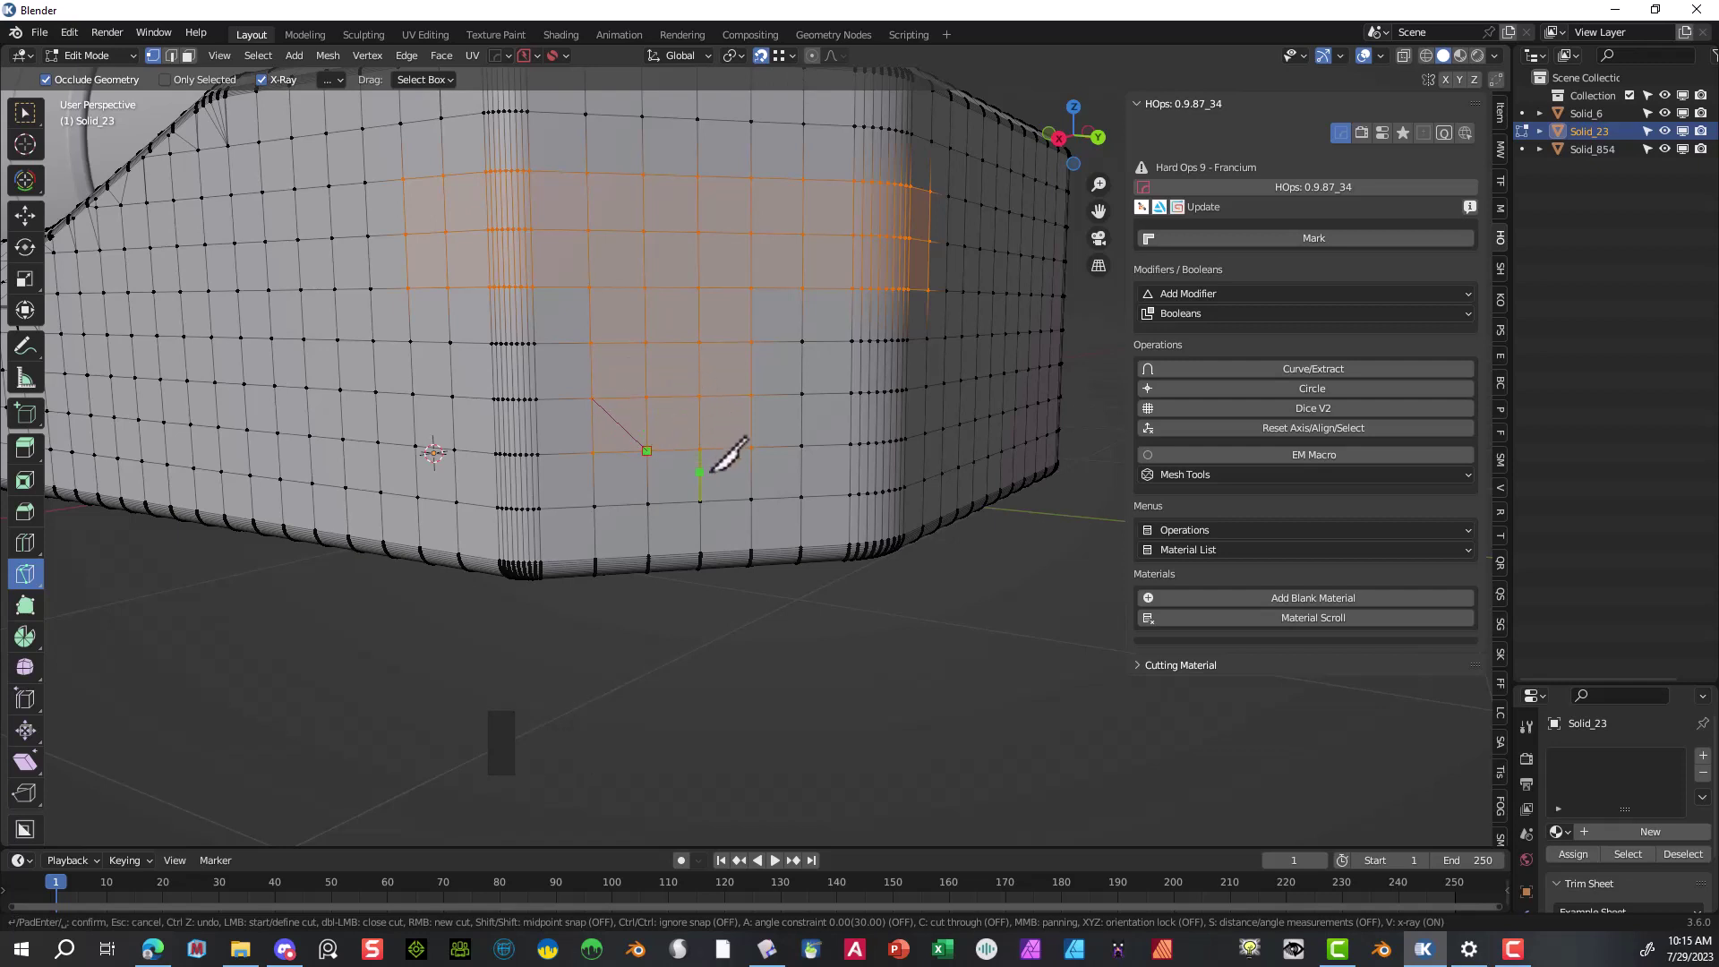
pyautogui.press('Return')
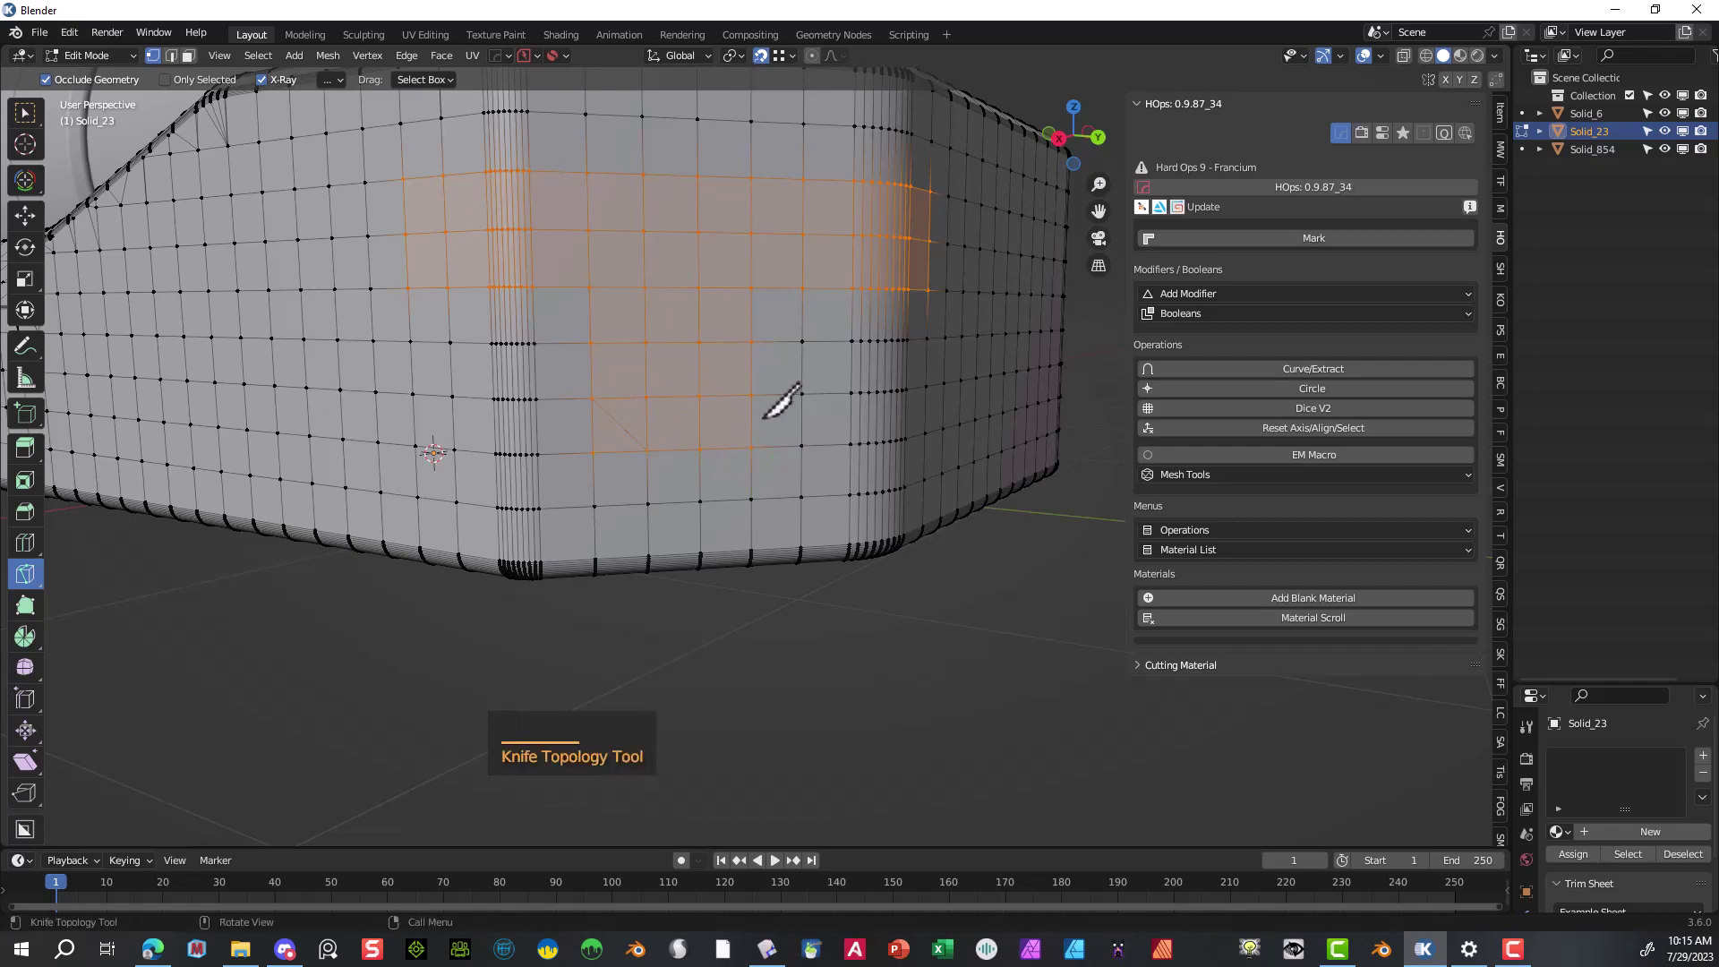
# - Knife a matching diagonal across the stem's lower-right corner face, and return to face select mode with the Select Box tool
pyautogui.click(699, 448)
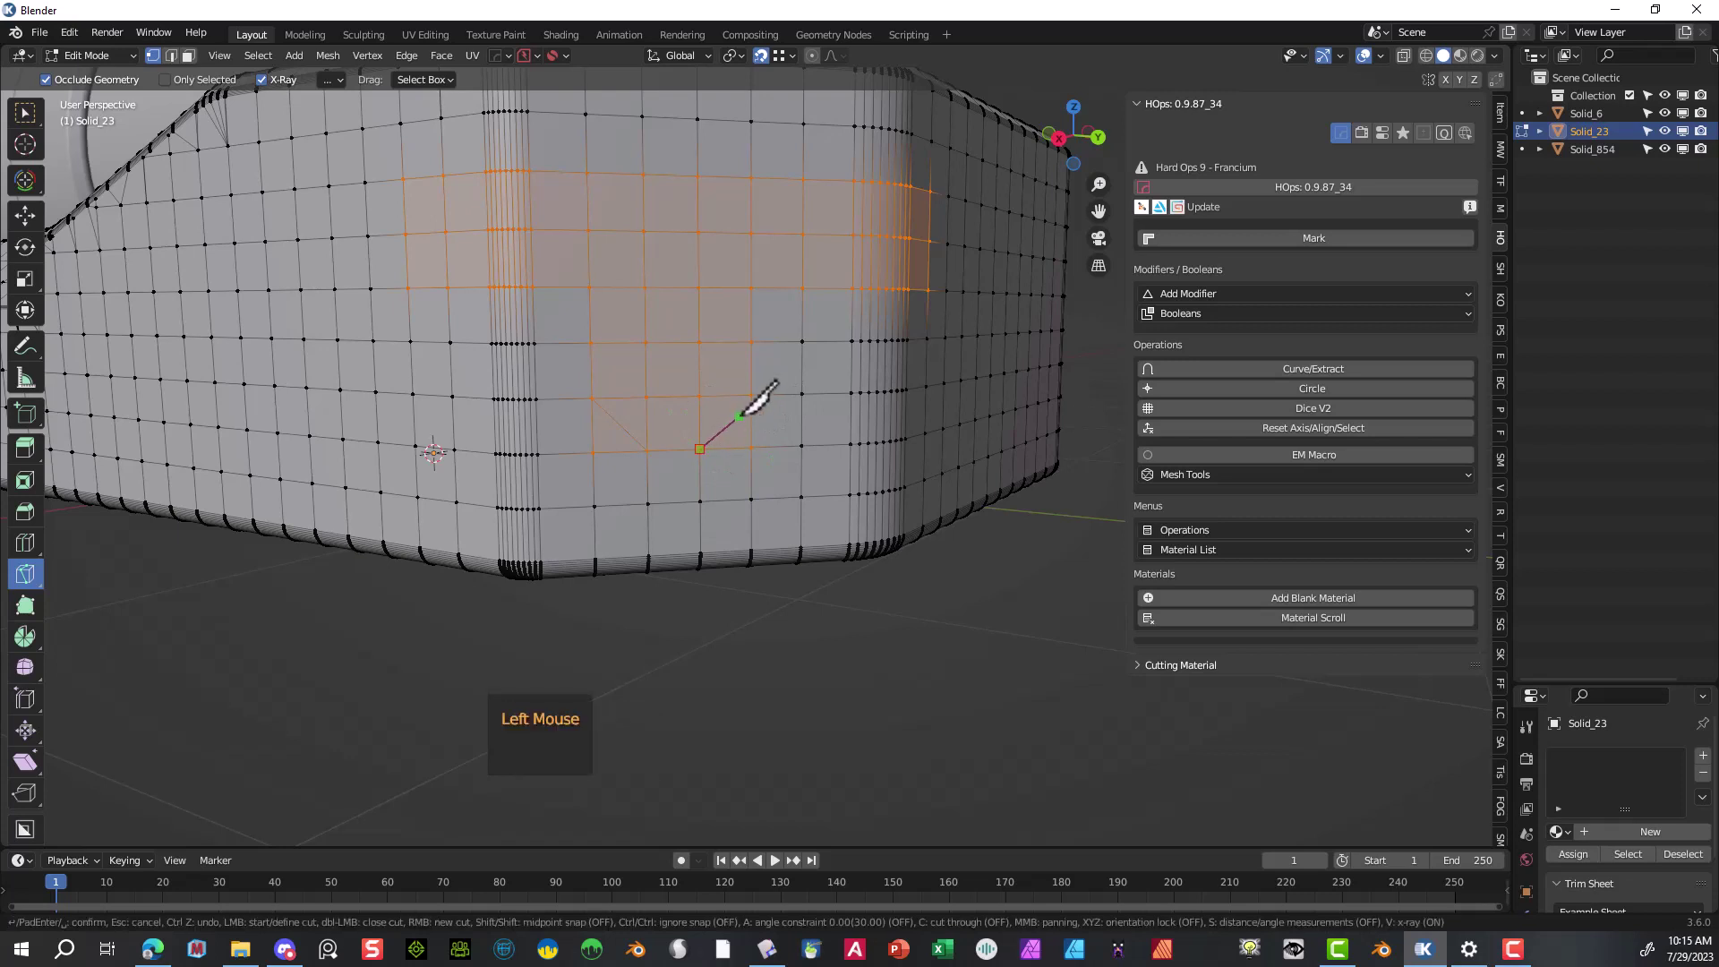
pyautogui.click(752, 394)
pyautogui.press('Return')
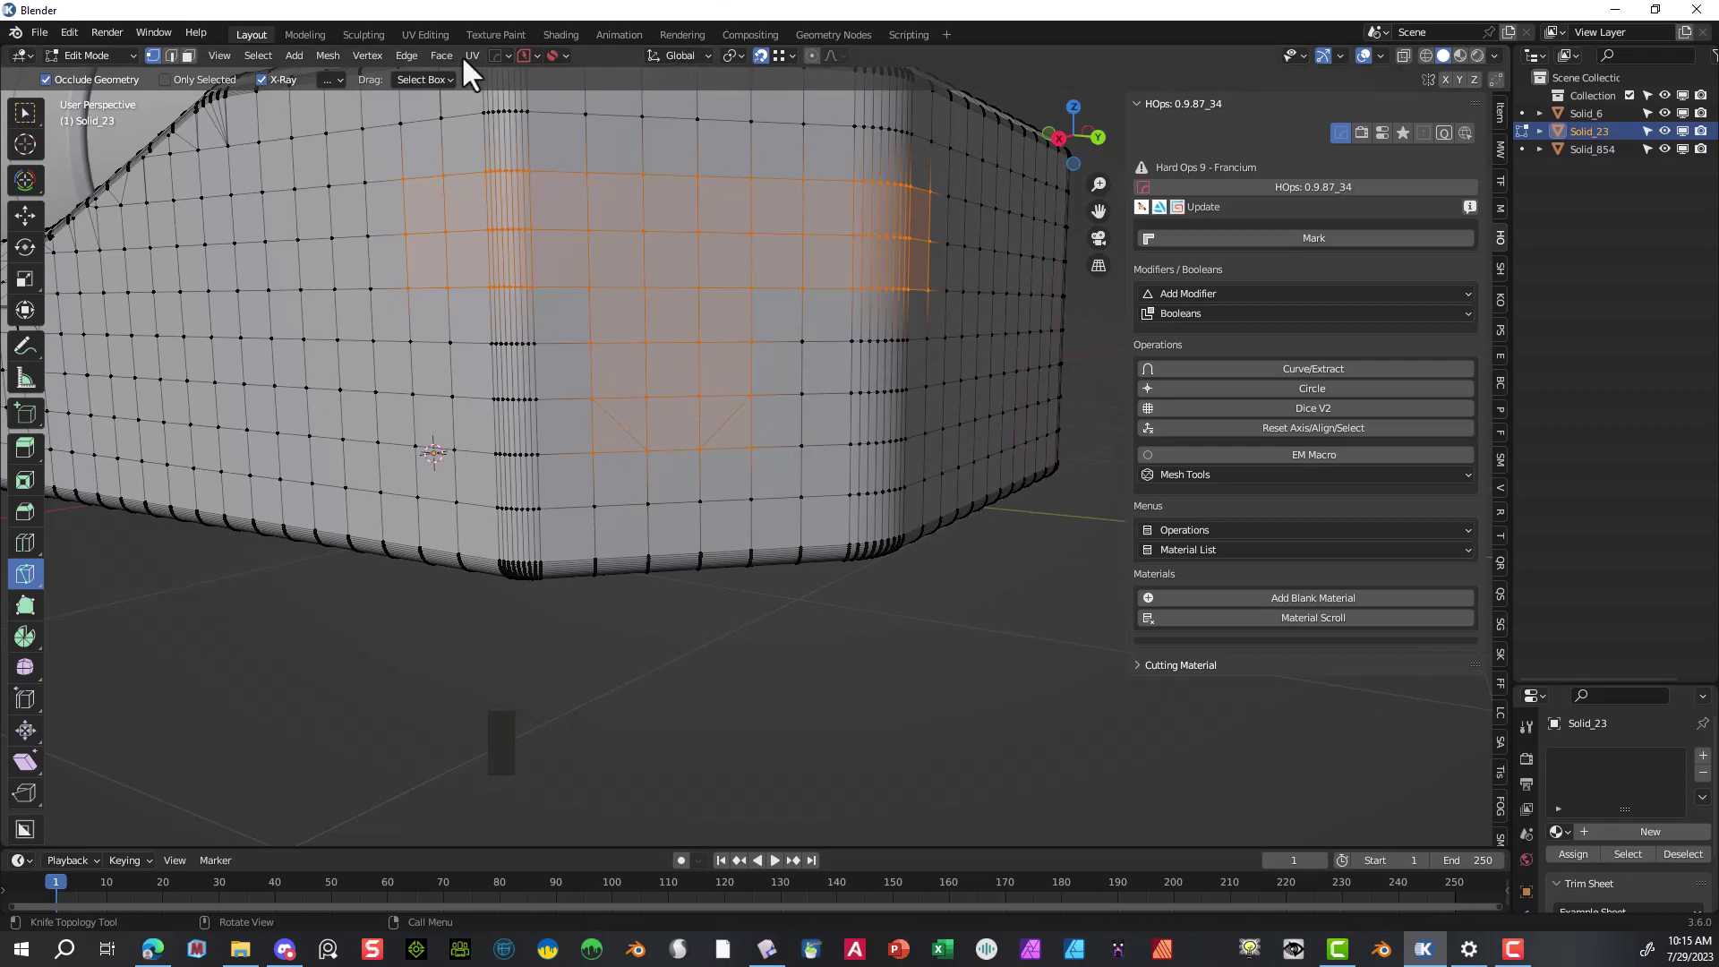
pyautogui.click(187, 55)
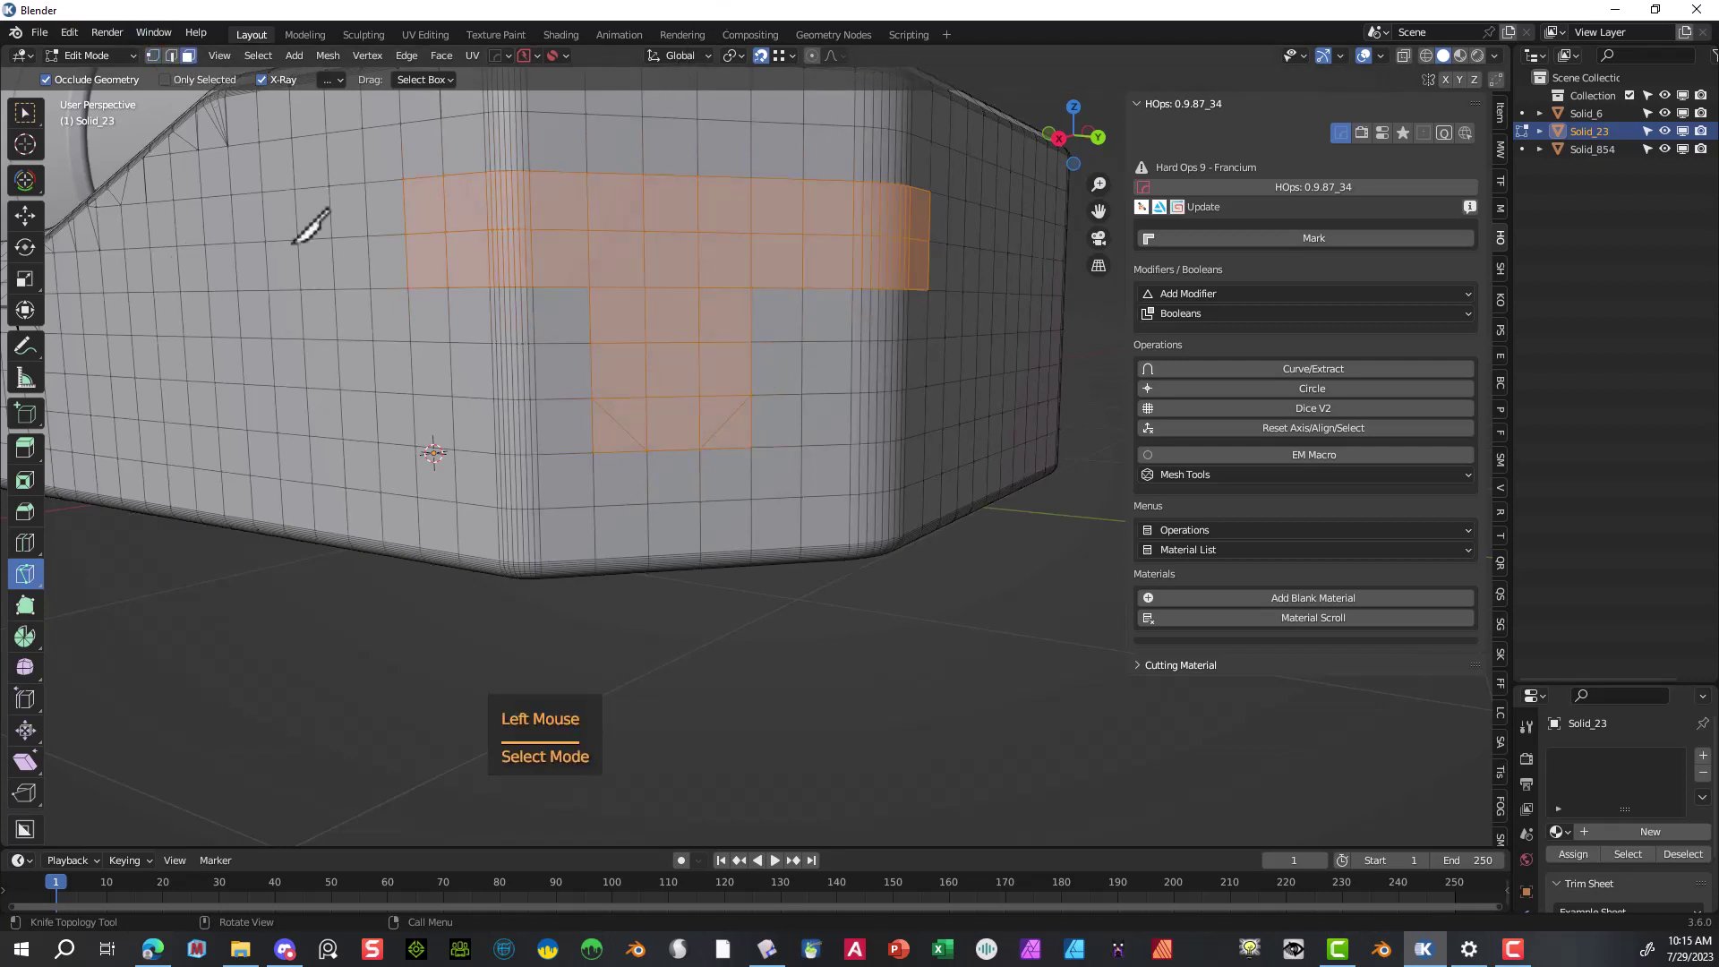
pyautogui.click(23, 113)
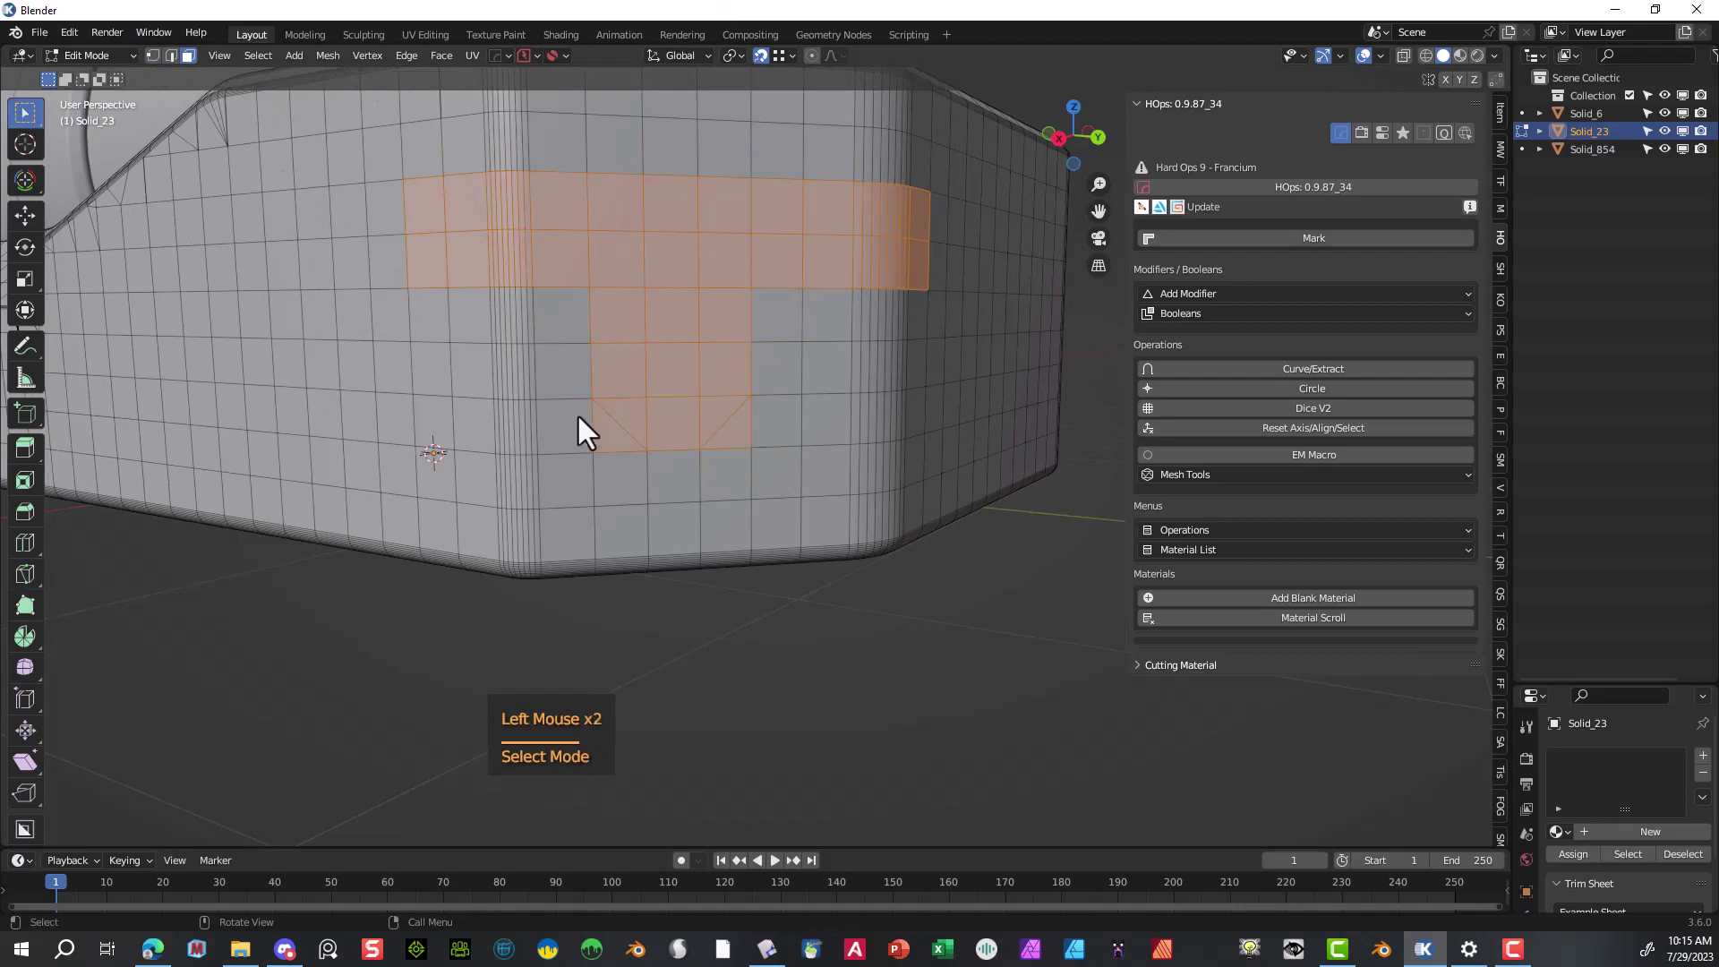
# - Deselect the two triangles outside the stem's diagonal cuts and inset the T-shaped face region by about 0.0083 m
pyautogui.keyDown('ctrl'); pyautogui.moveTo(564, 440); pyautogui.dragTo(607, 467); pyautogui.keyUp('ctrl')
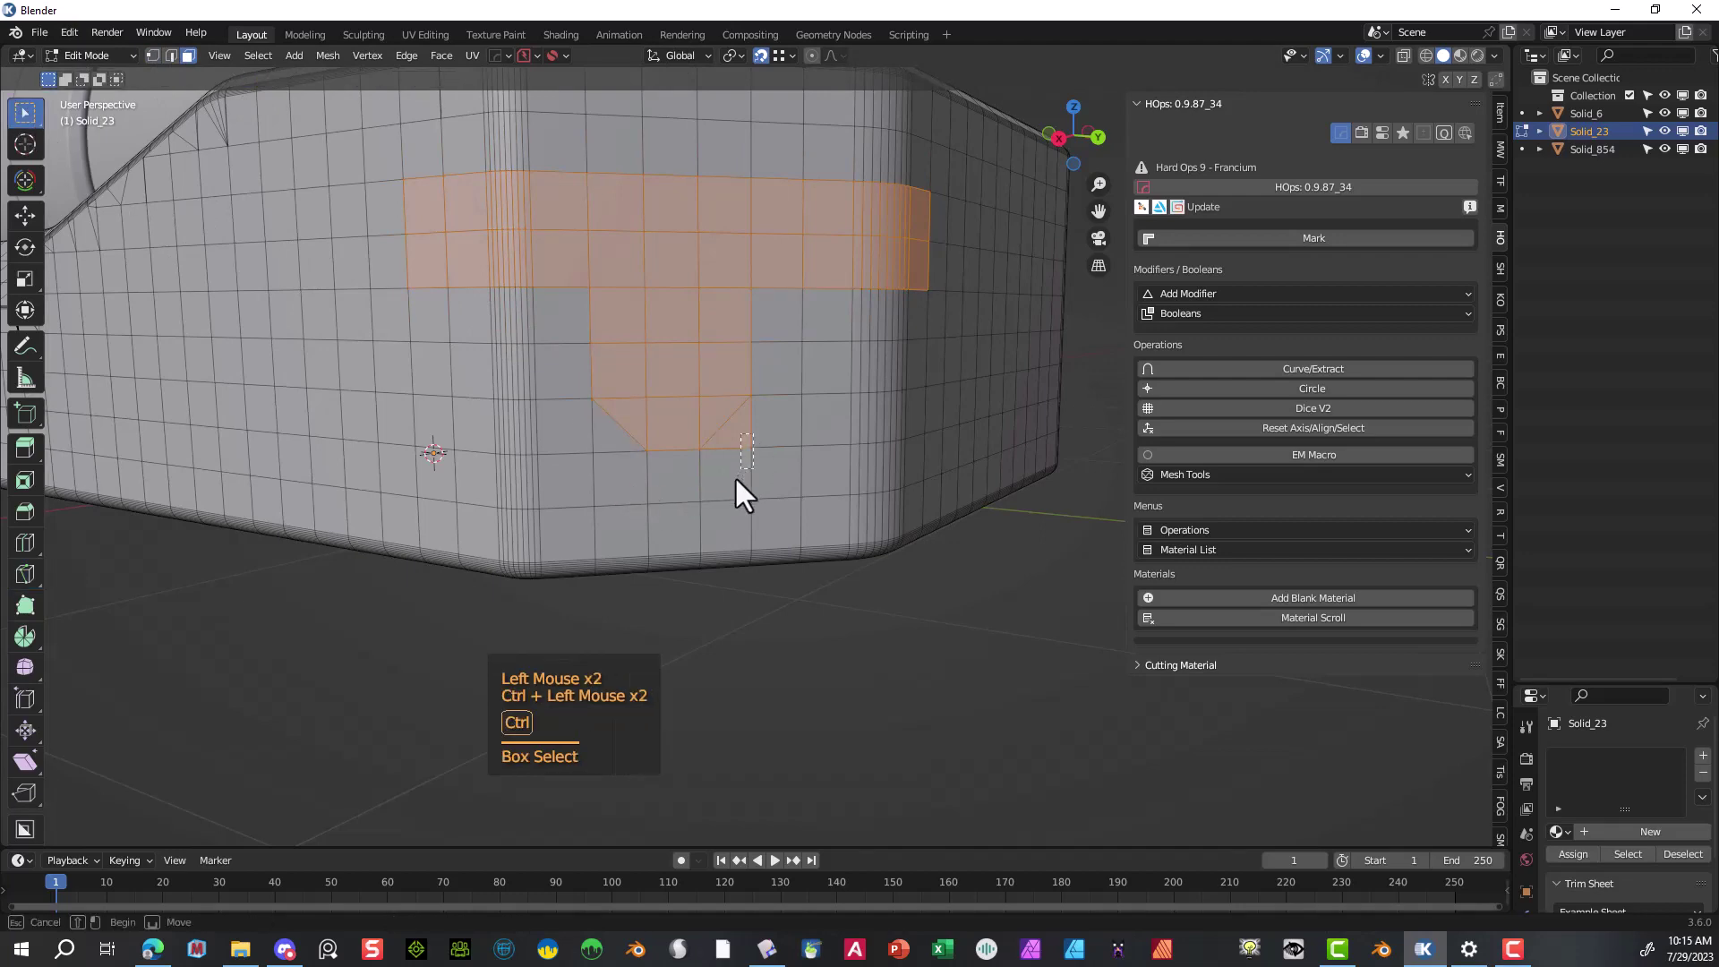
pyautogui.keyDown('ctrl'); pyautogui.moveTo(752, 478); pyautogui.dragTo(727, 422); pyautogui.keyUp('ctrl')
pyautogui.moveTo(748, 251); pyautogui.dragTo(722, 268, button='middle')
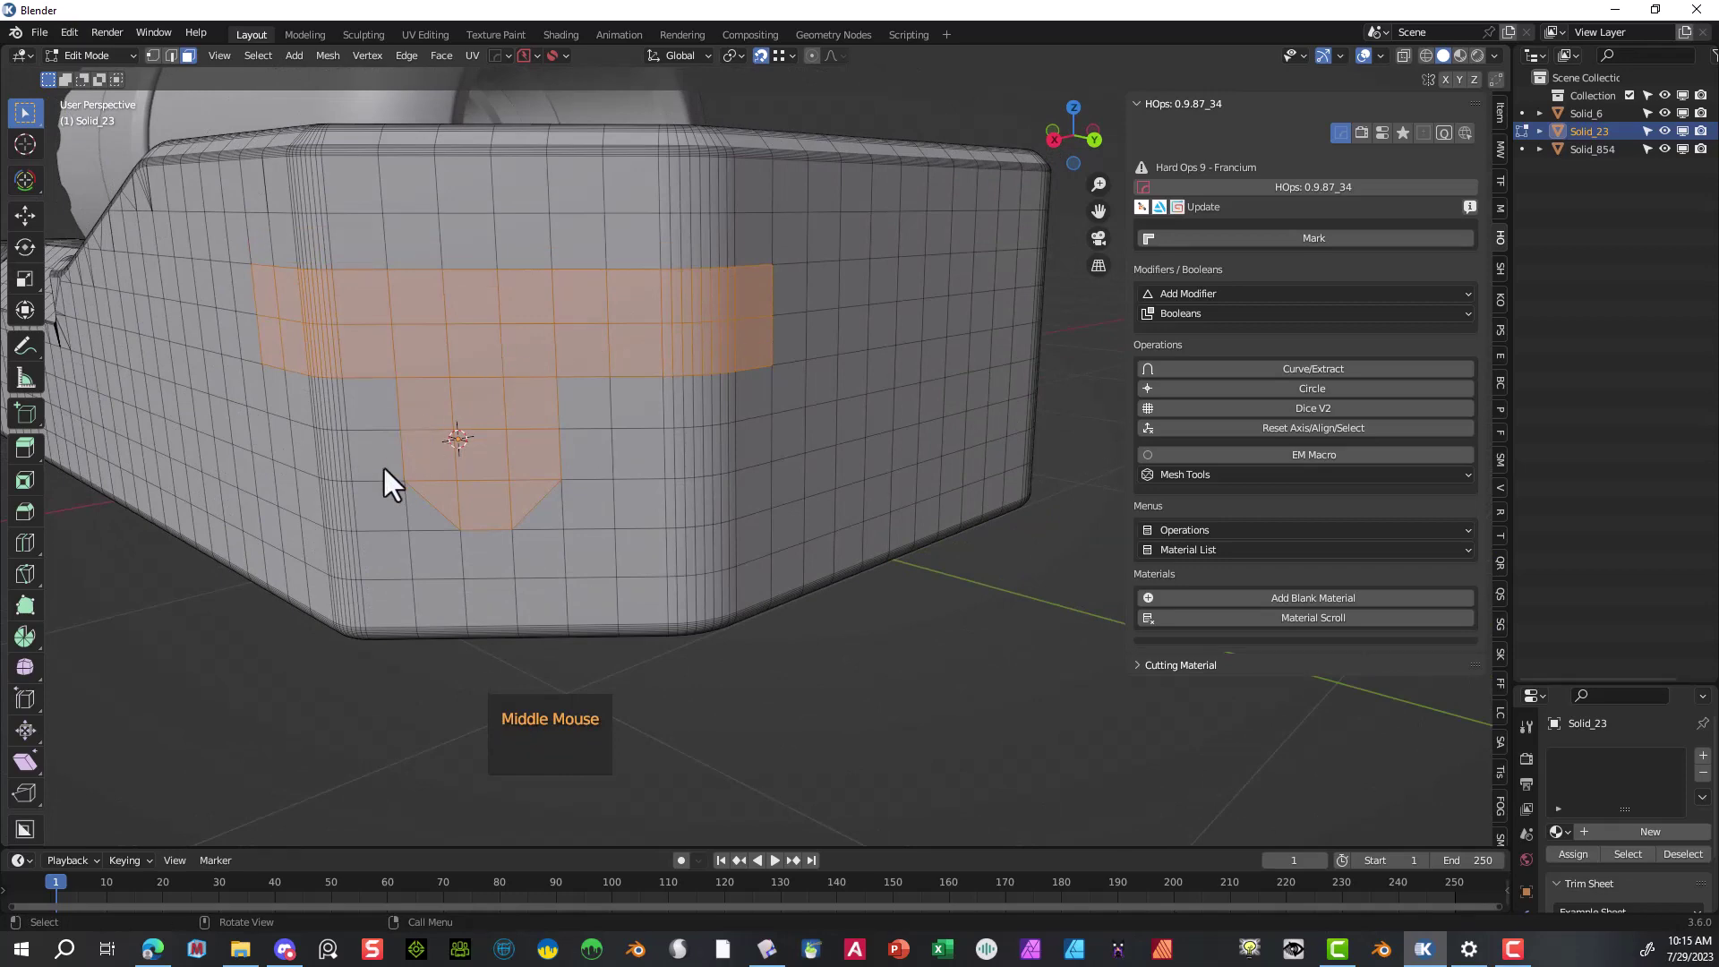
pyautogui.scroll(-1, 537, 305)
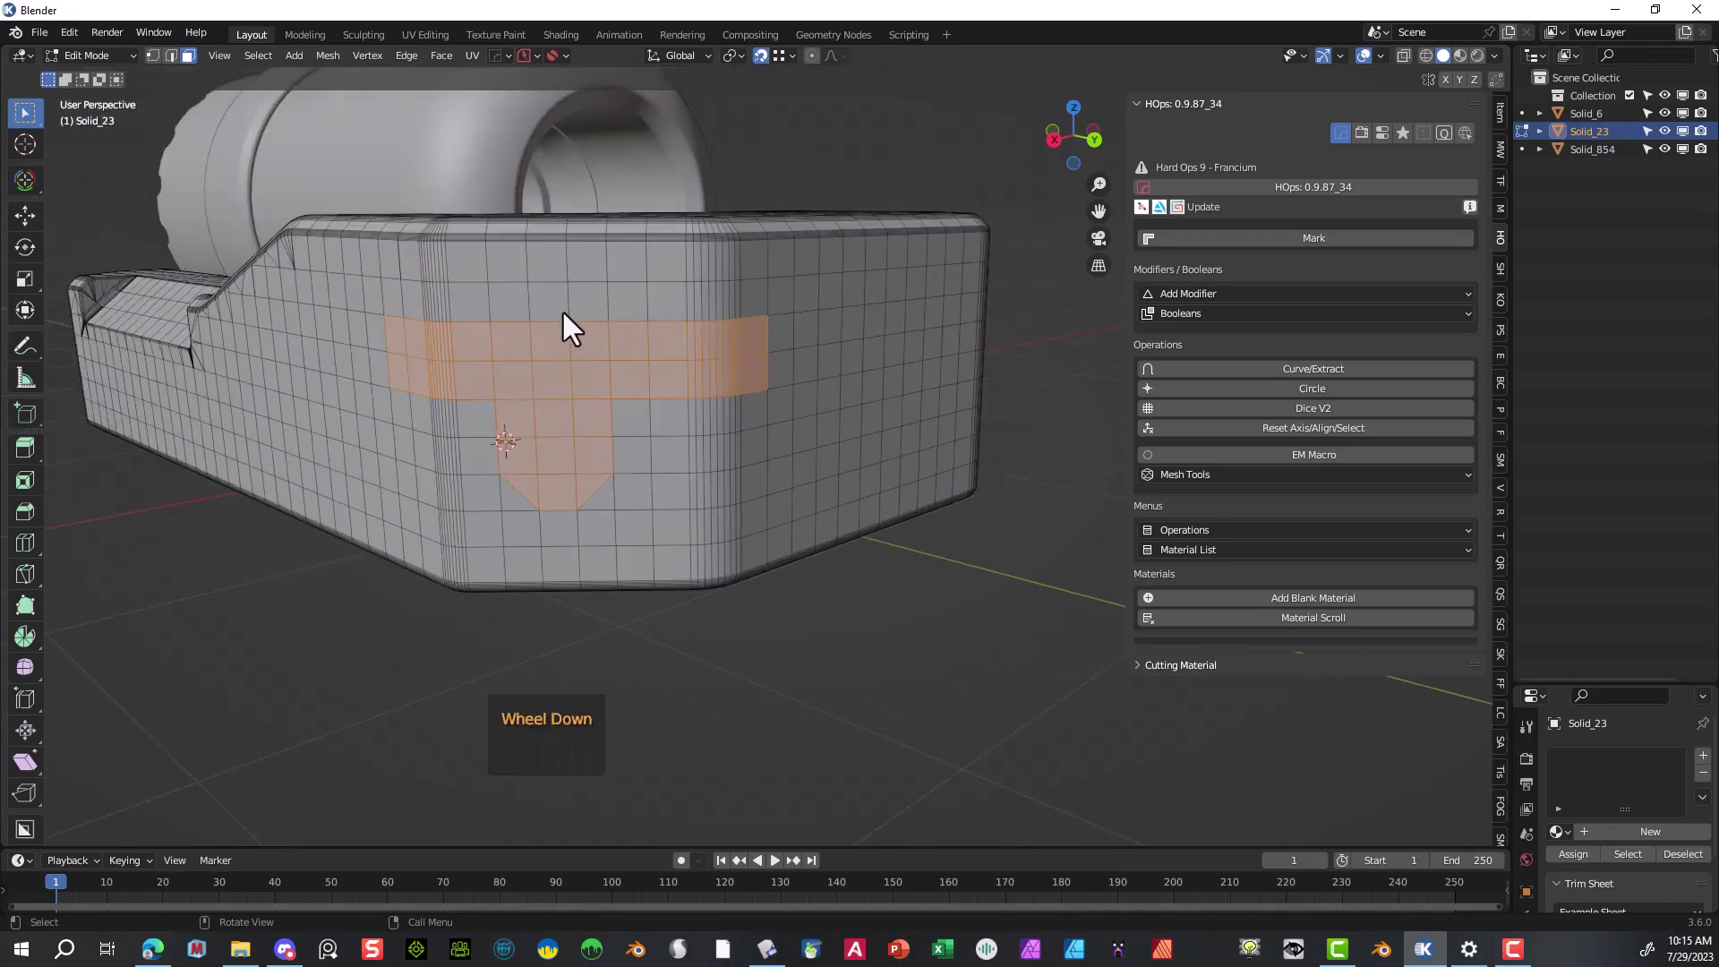
pyautogui.moveTo(567, 326); pyautogui.dragTo(588, 334, button='middle')
pyautogui.scroll(5, 609, 353)
pyautogui.scroll(-3, 630, 367)
pyautogui.scroll(-2, 637, 387)
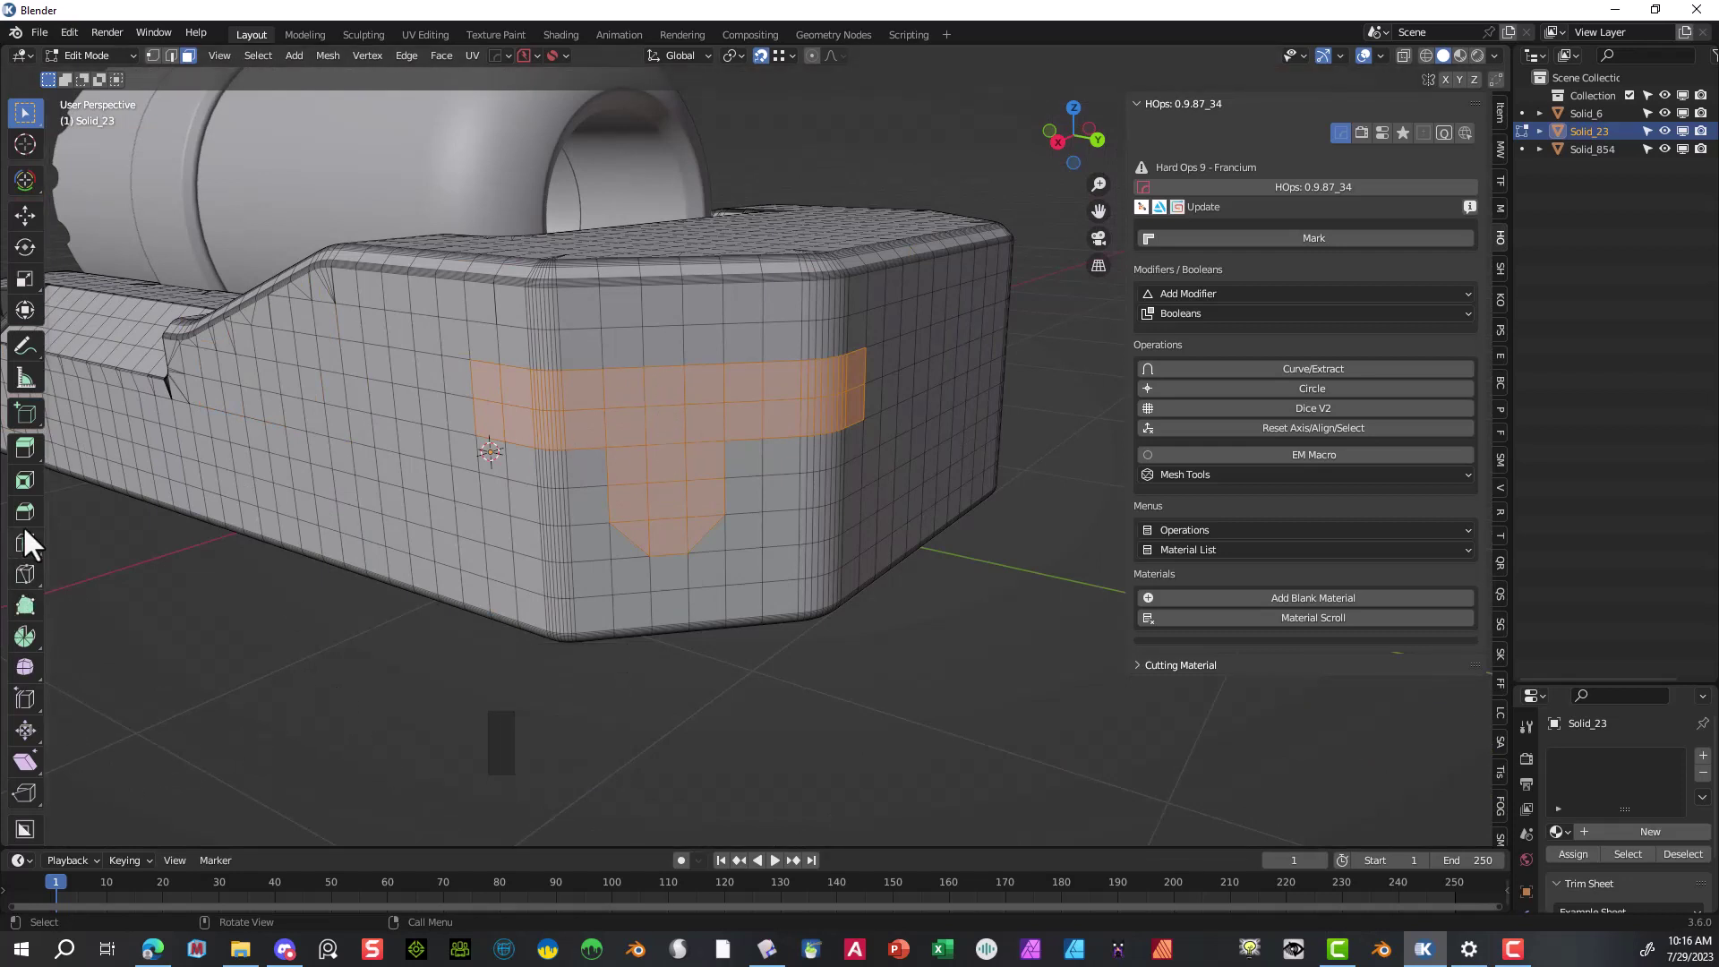
pyautogui.click(24, 480)
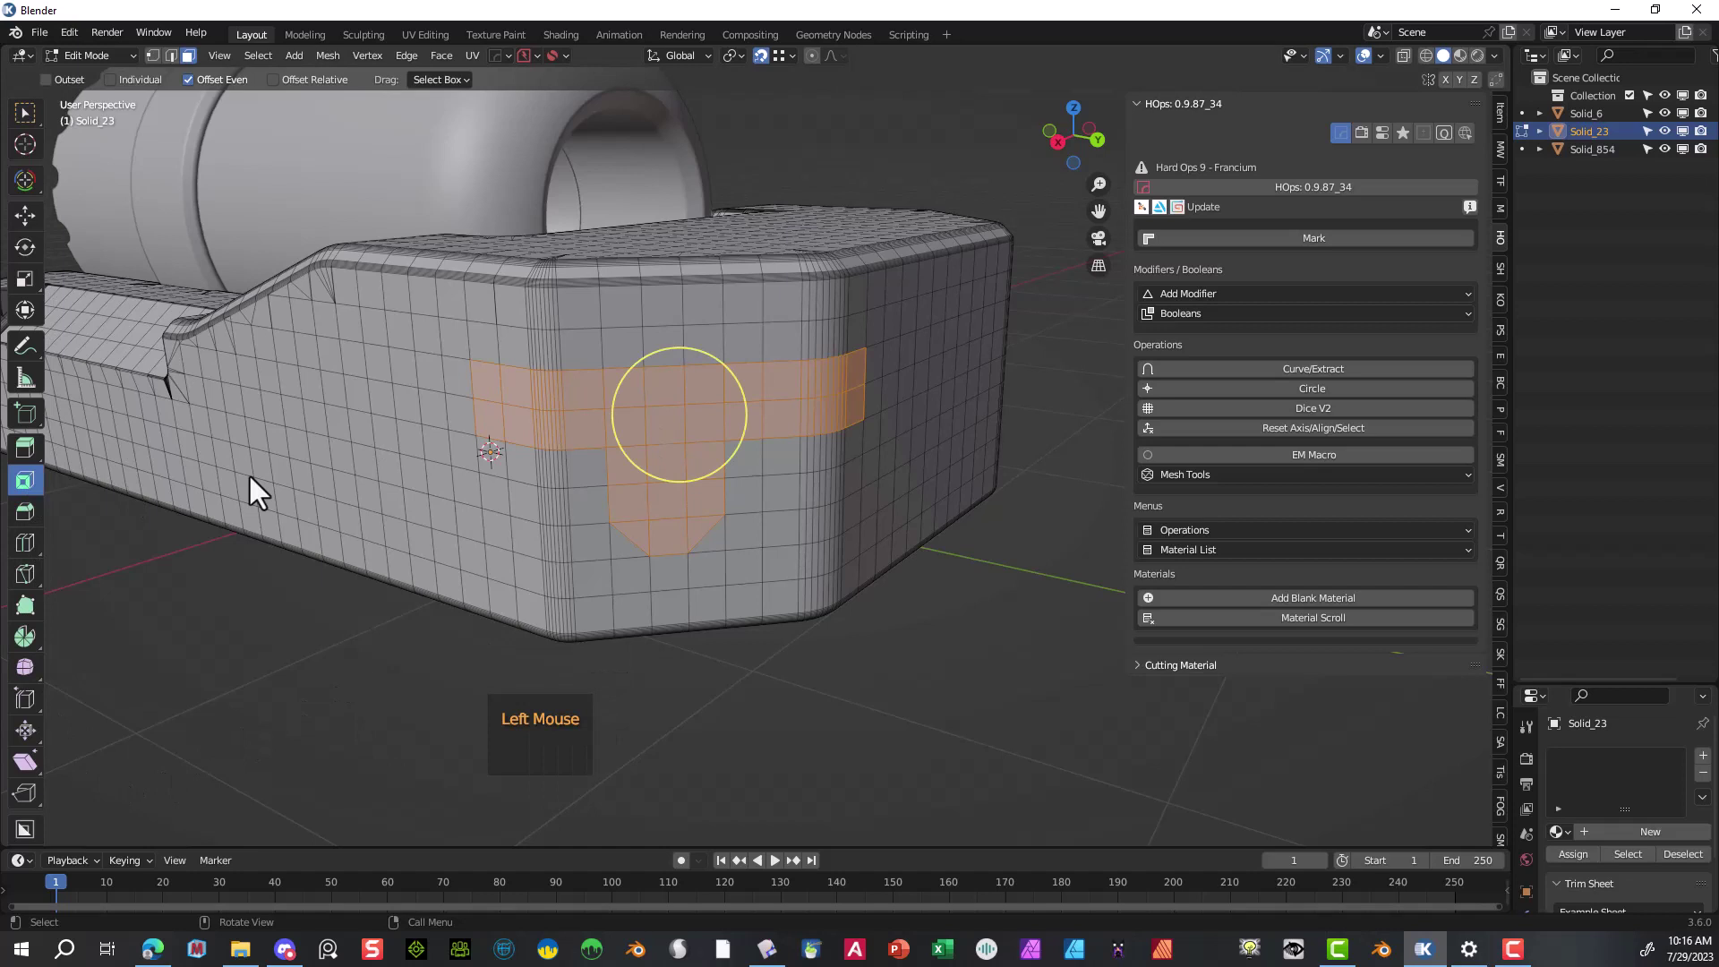
pyautogui.click(739, 398)
pyautogui.moveTo(735, 399); pyautogui.dragTo(731, 400)
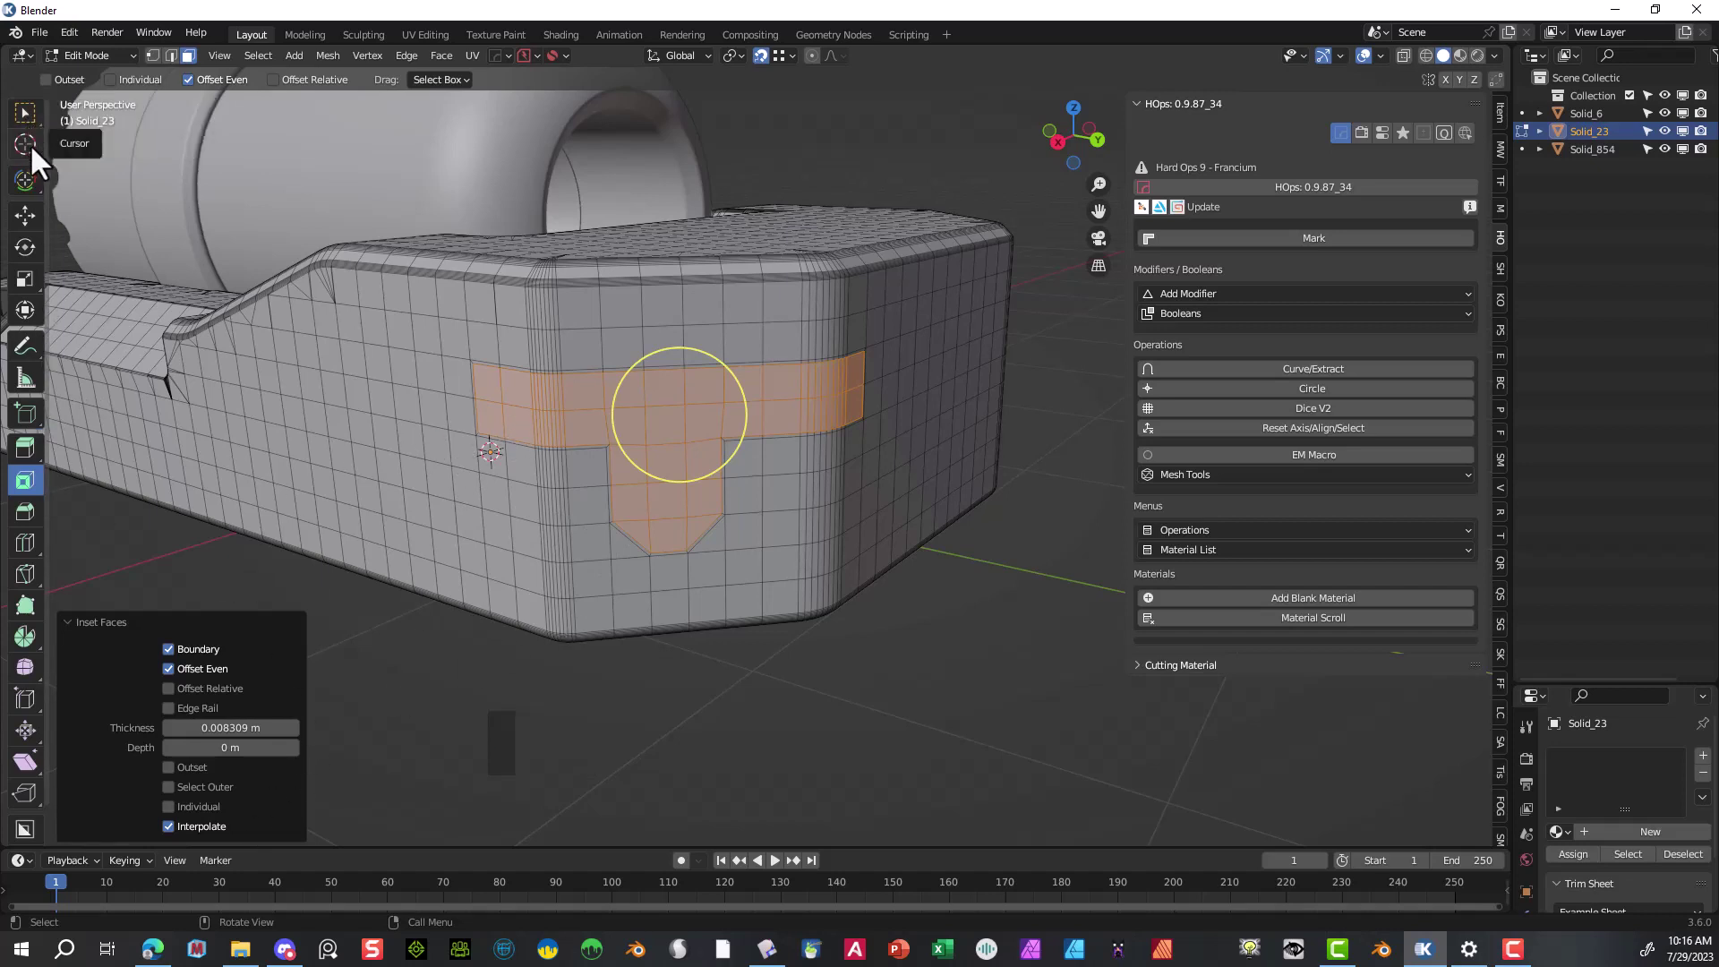
# - Try extruding the inset T-shaped region inward, undo that extrusion, and turn snapping off
pyautogui.click(21, 448)
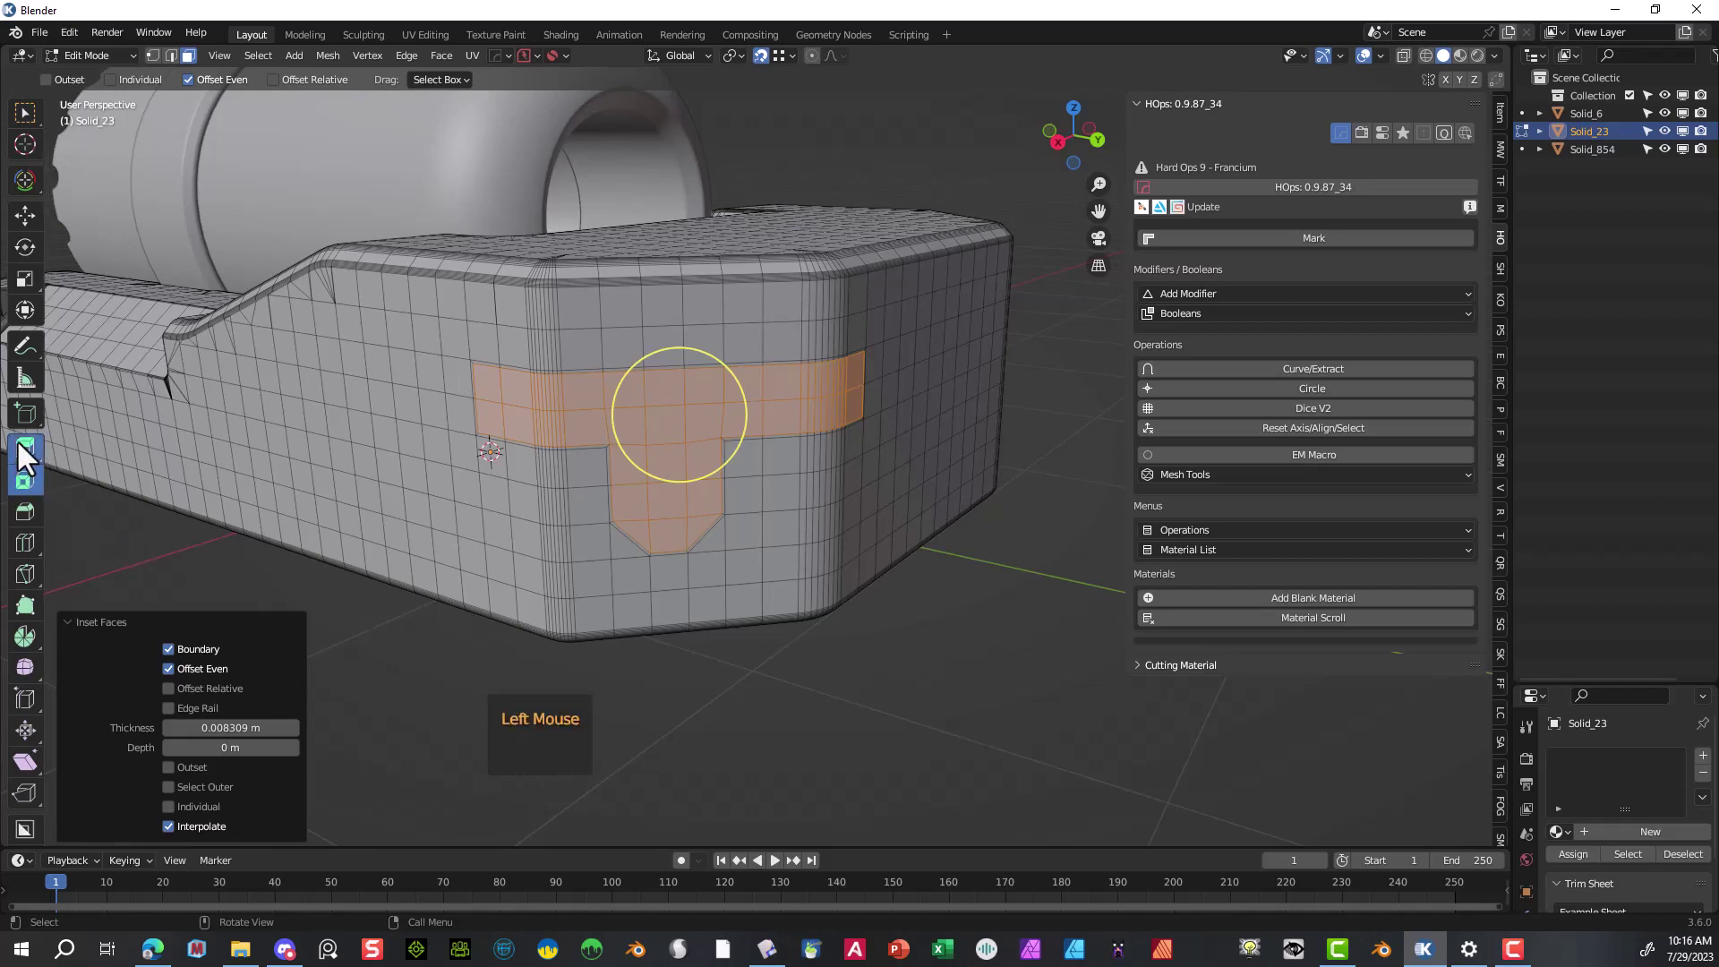
pyautogui.click(96, 461)
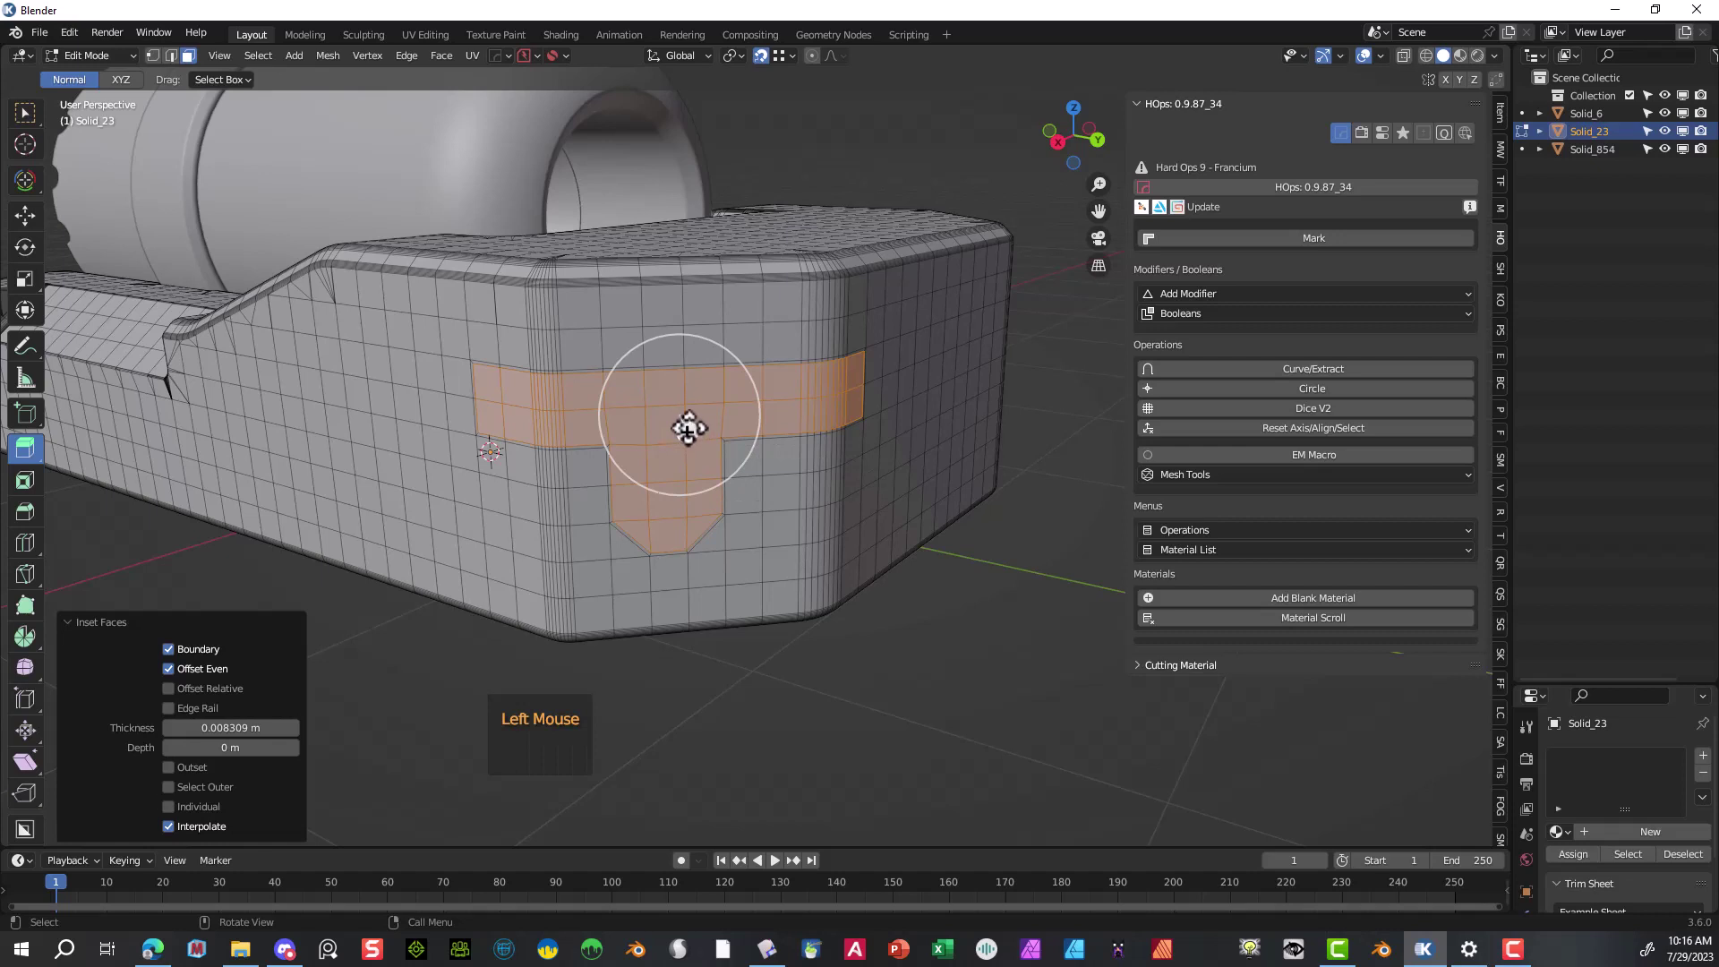
pyautogui.moveTo(688, 428); pyautogui.dragTo(688, 428)
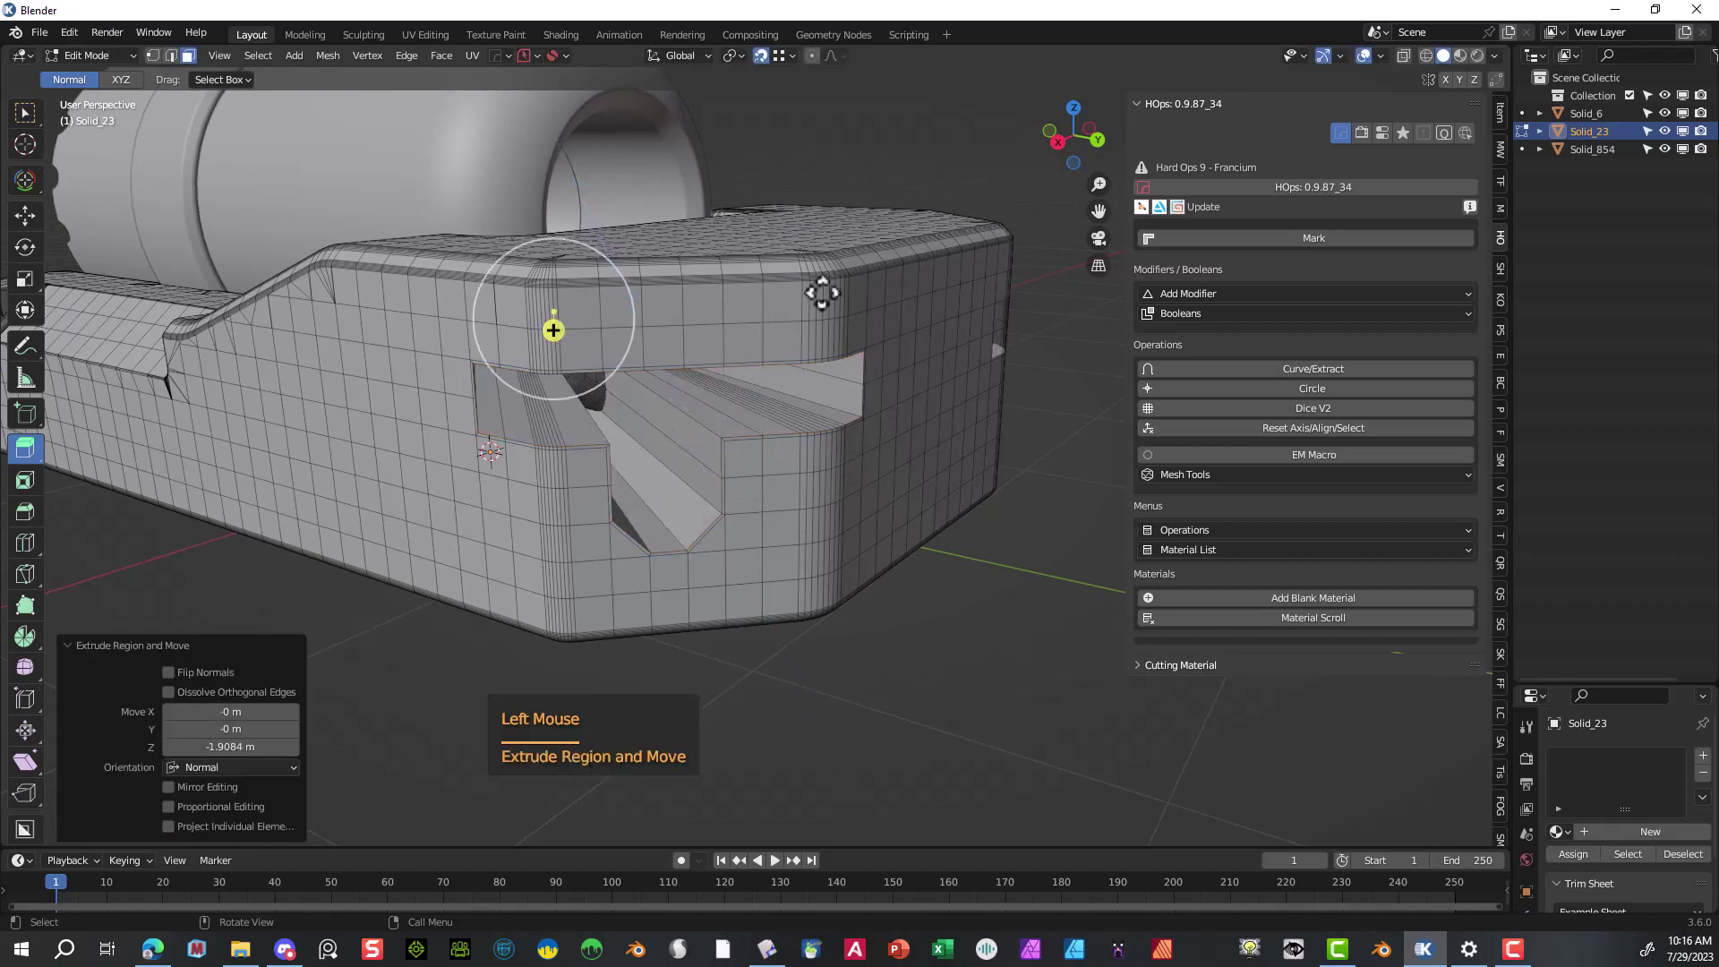
pyautogui.click(761, 56)
pyautogui.hotkey('ctrl', 'z')
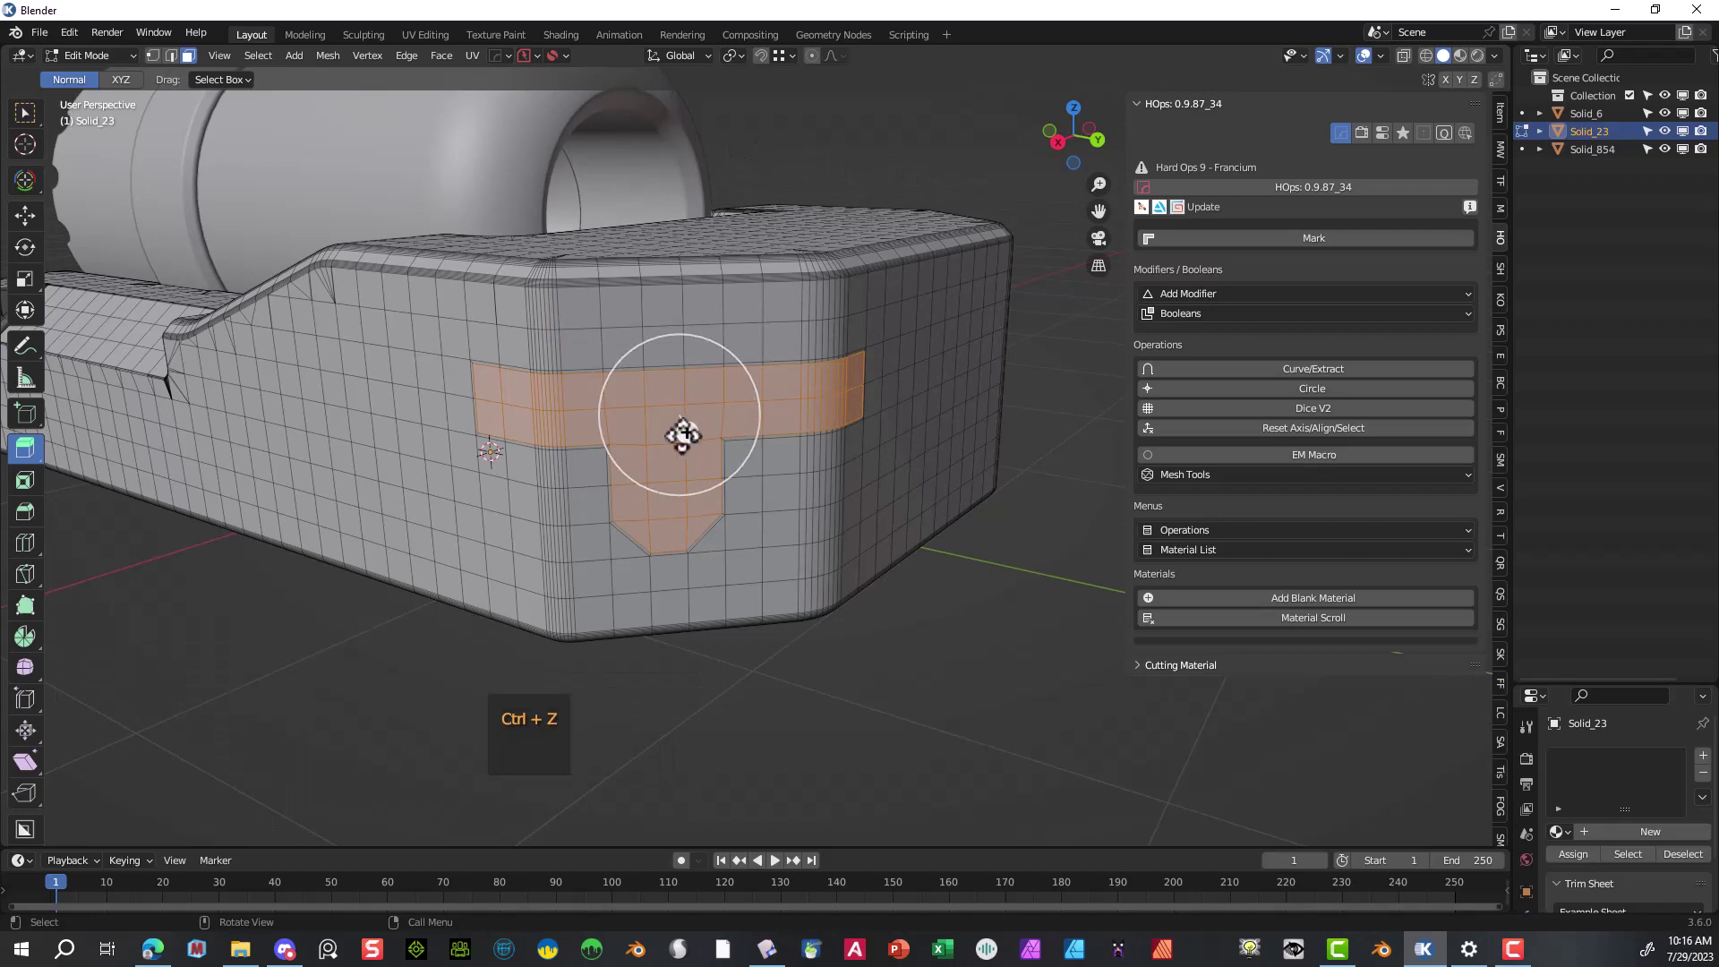
# - Extrude the T-shaped region about 0.208 m inward, extrude it back outward about 0.126 m, and clear the selection
pyautogui.moveTo(685, 432); pyautogui.dragTo(678, 411)
pyautogui.moveTo(855, 391); pyautogui.dragTo(910, 402, button='middle')
pyautogui.scroll(6, 898, 513)
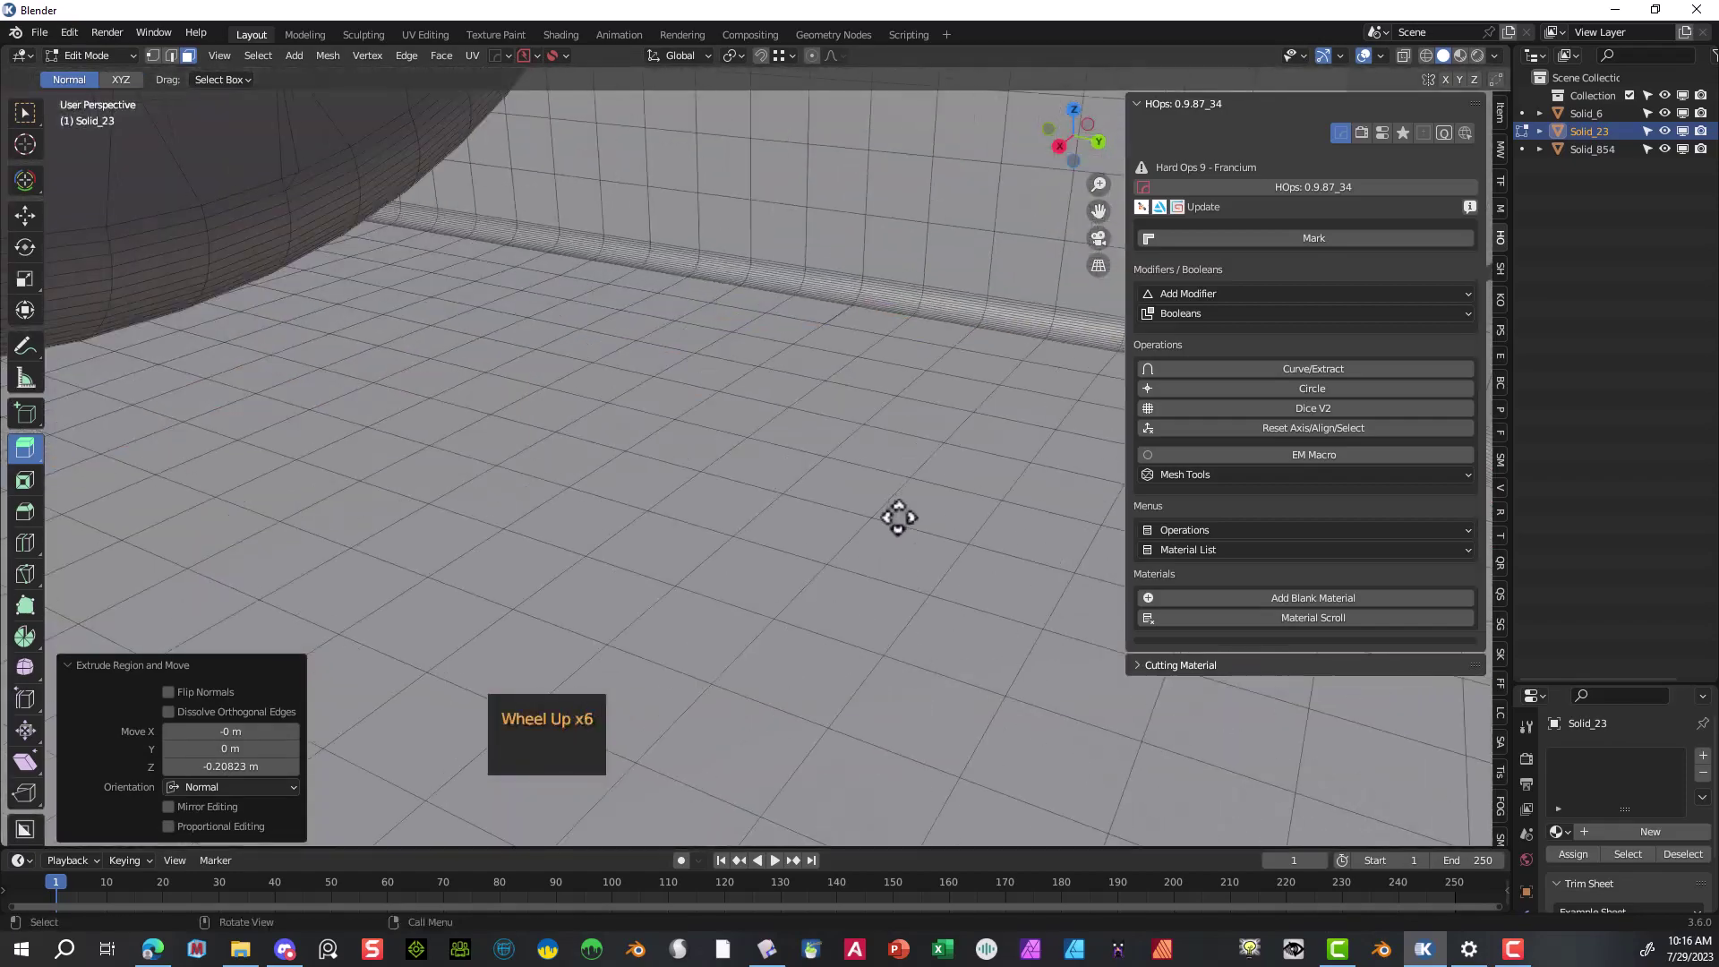
pyautogui.scroll(-3, 894, 525)
pyautogui.moveTo(663, 567); pyautogui.dragTo(683, 622)
pyautogui.scroll(-2, 760, 627)
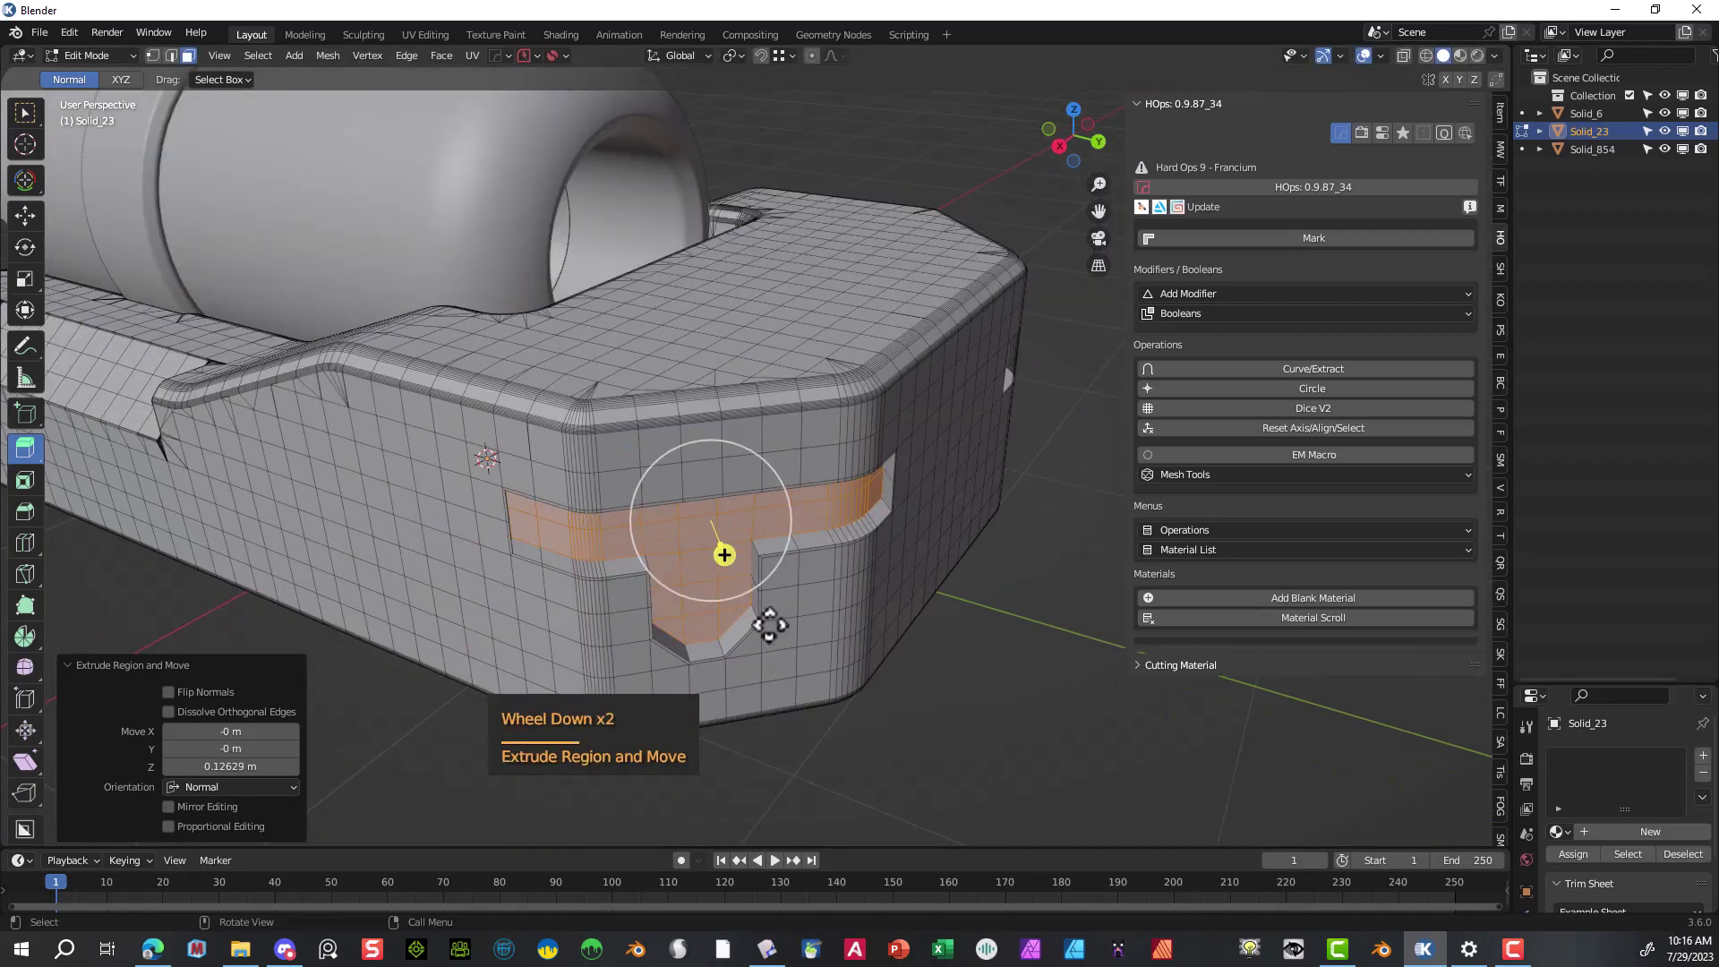
pyautogui.moveTo(767, 621); pyautogui.dragTo(764, 572, button='middle')
pyautogui.scroll(2, 326, 695)
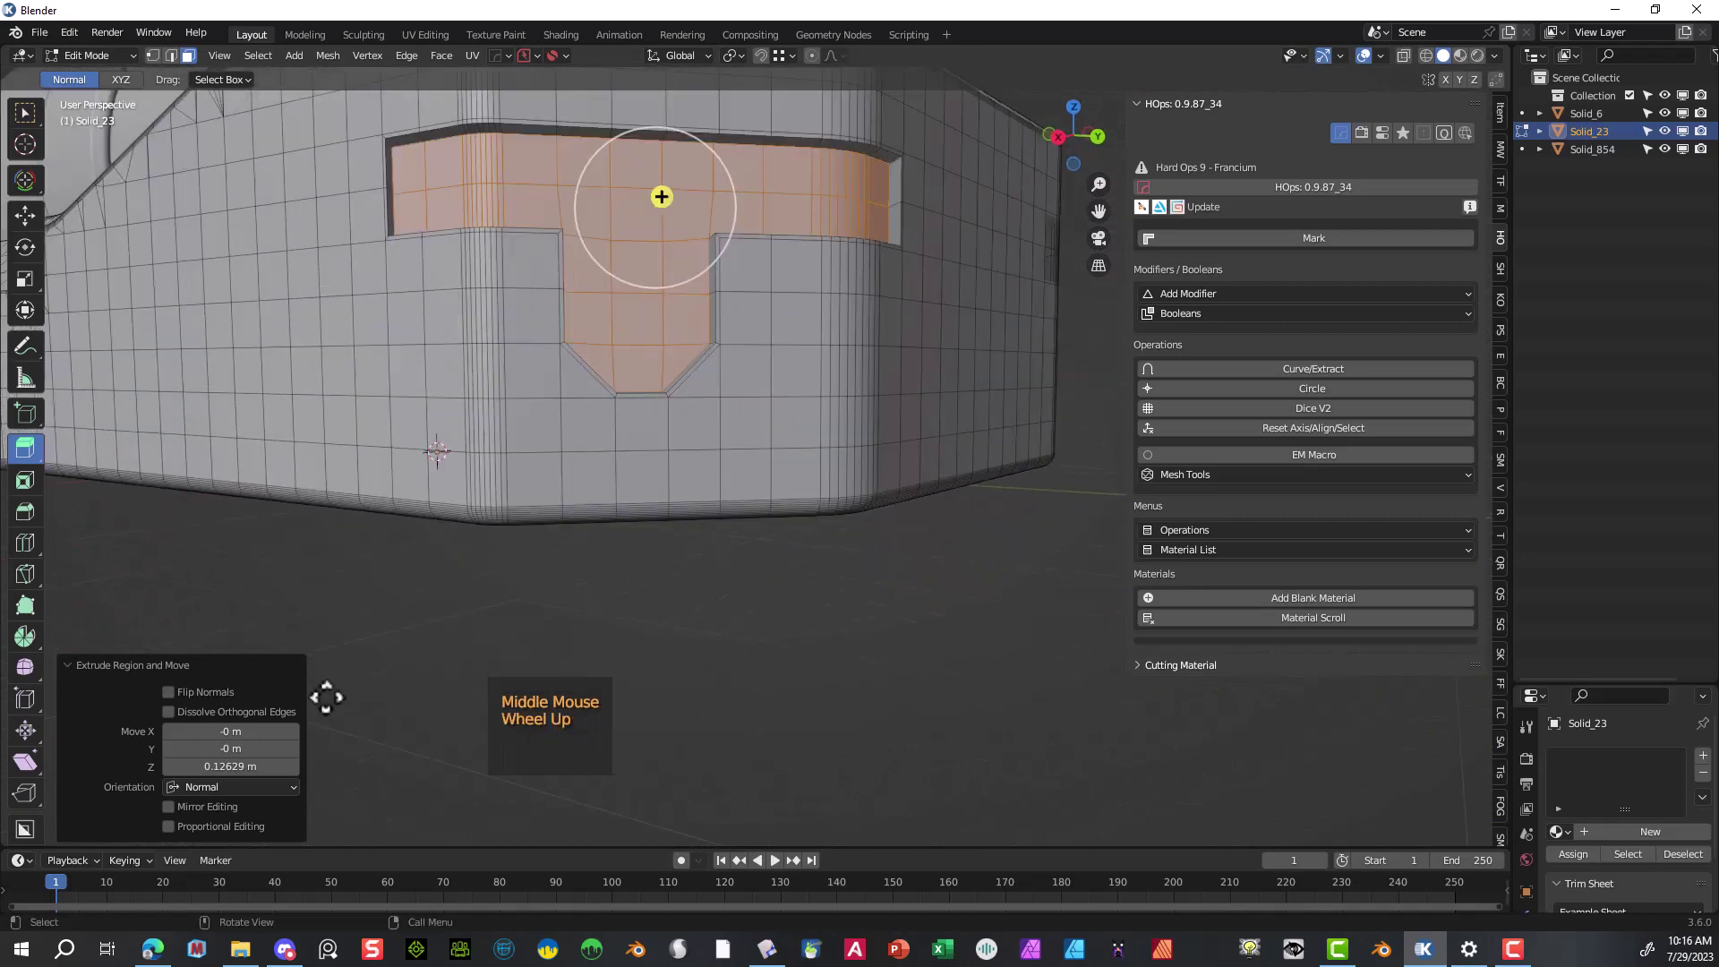
pyautogui.click(498, 609)
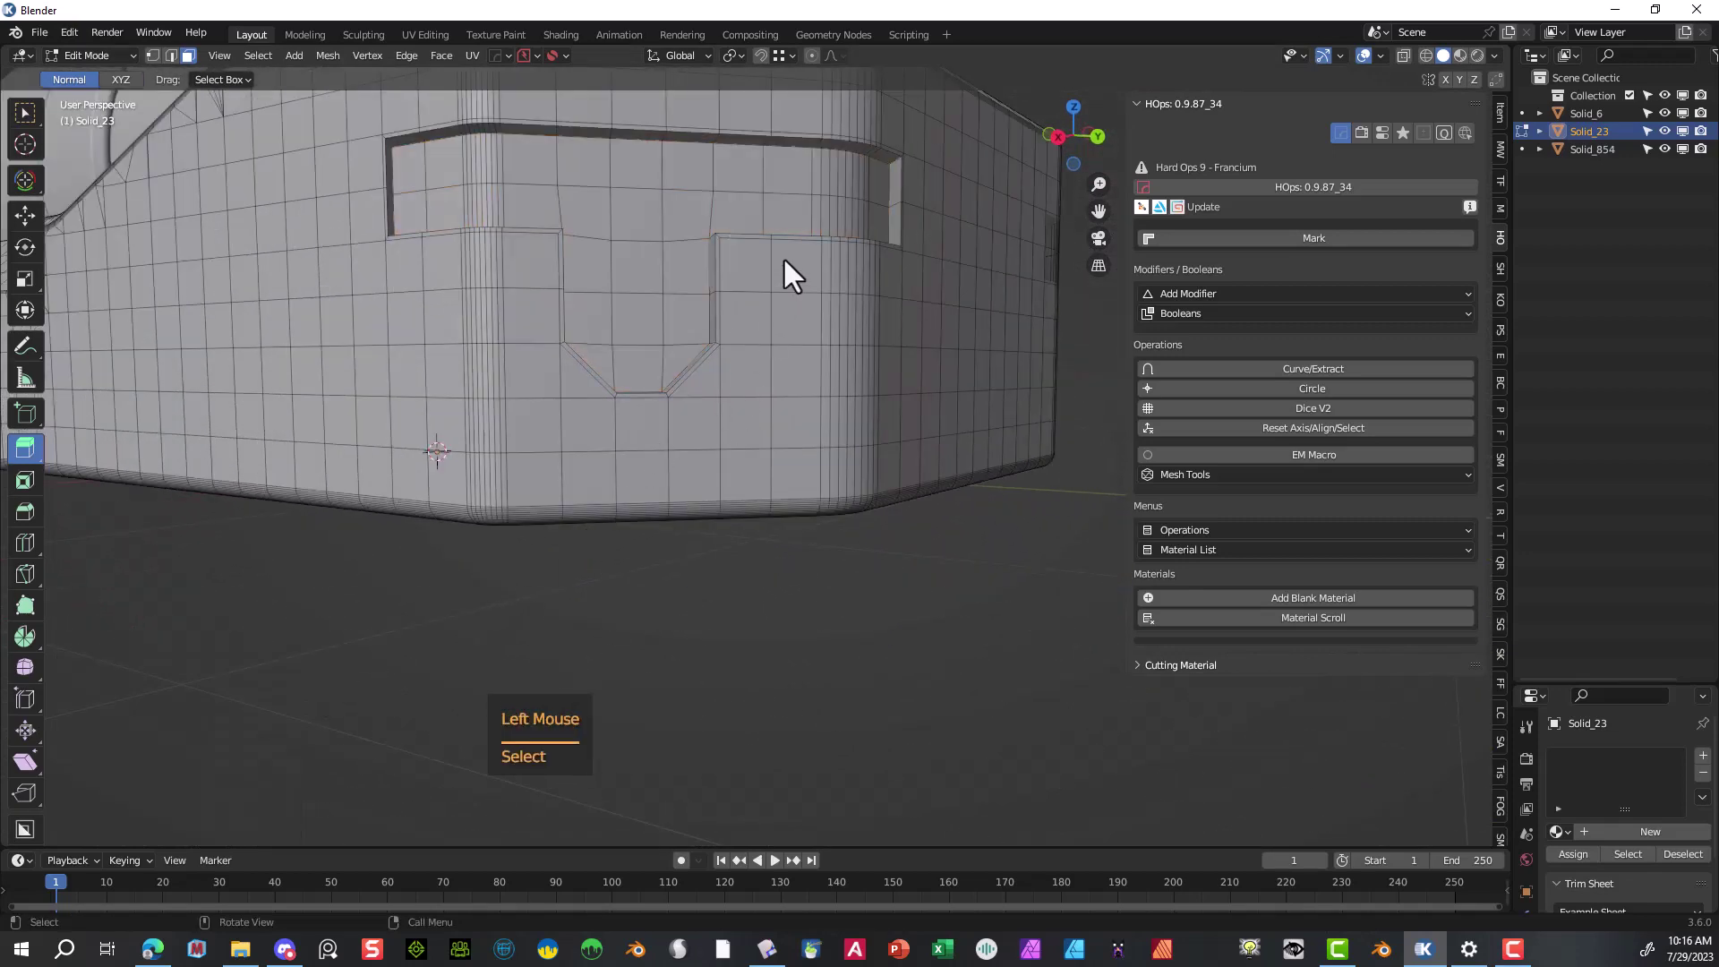
# - In edge select mode, select the short depth edges at both corners of the T-recess band's left end
pyautogui.scroll(2, 784, 257)
pyautogui.scroll(-1, 785, 258)
pyautogui.moveTo(784, 257); pyautogui.dragTo(792, 283, button='middle')
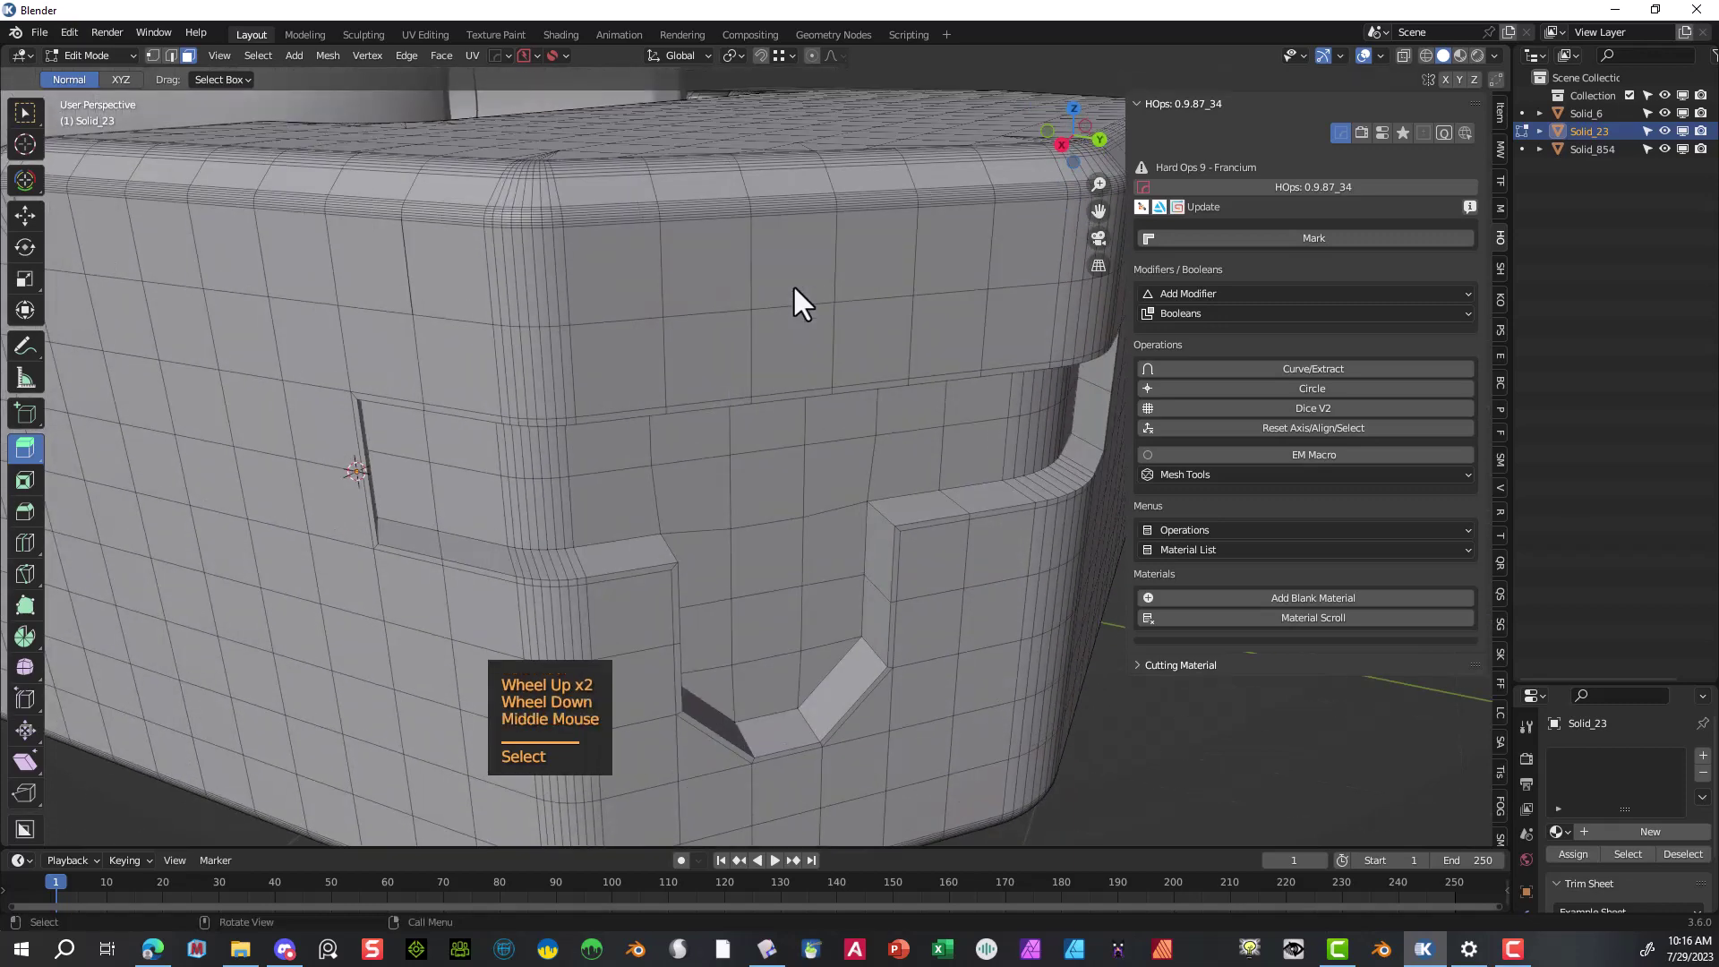
pyautogui.scroll(1, 792, 283)
pyautogui.scroll(2, 471, 486)
pyautogui.scroll(-1, 254, 524)
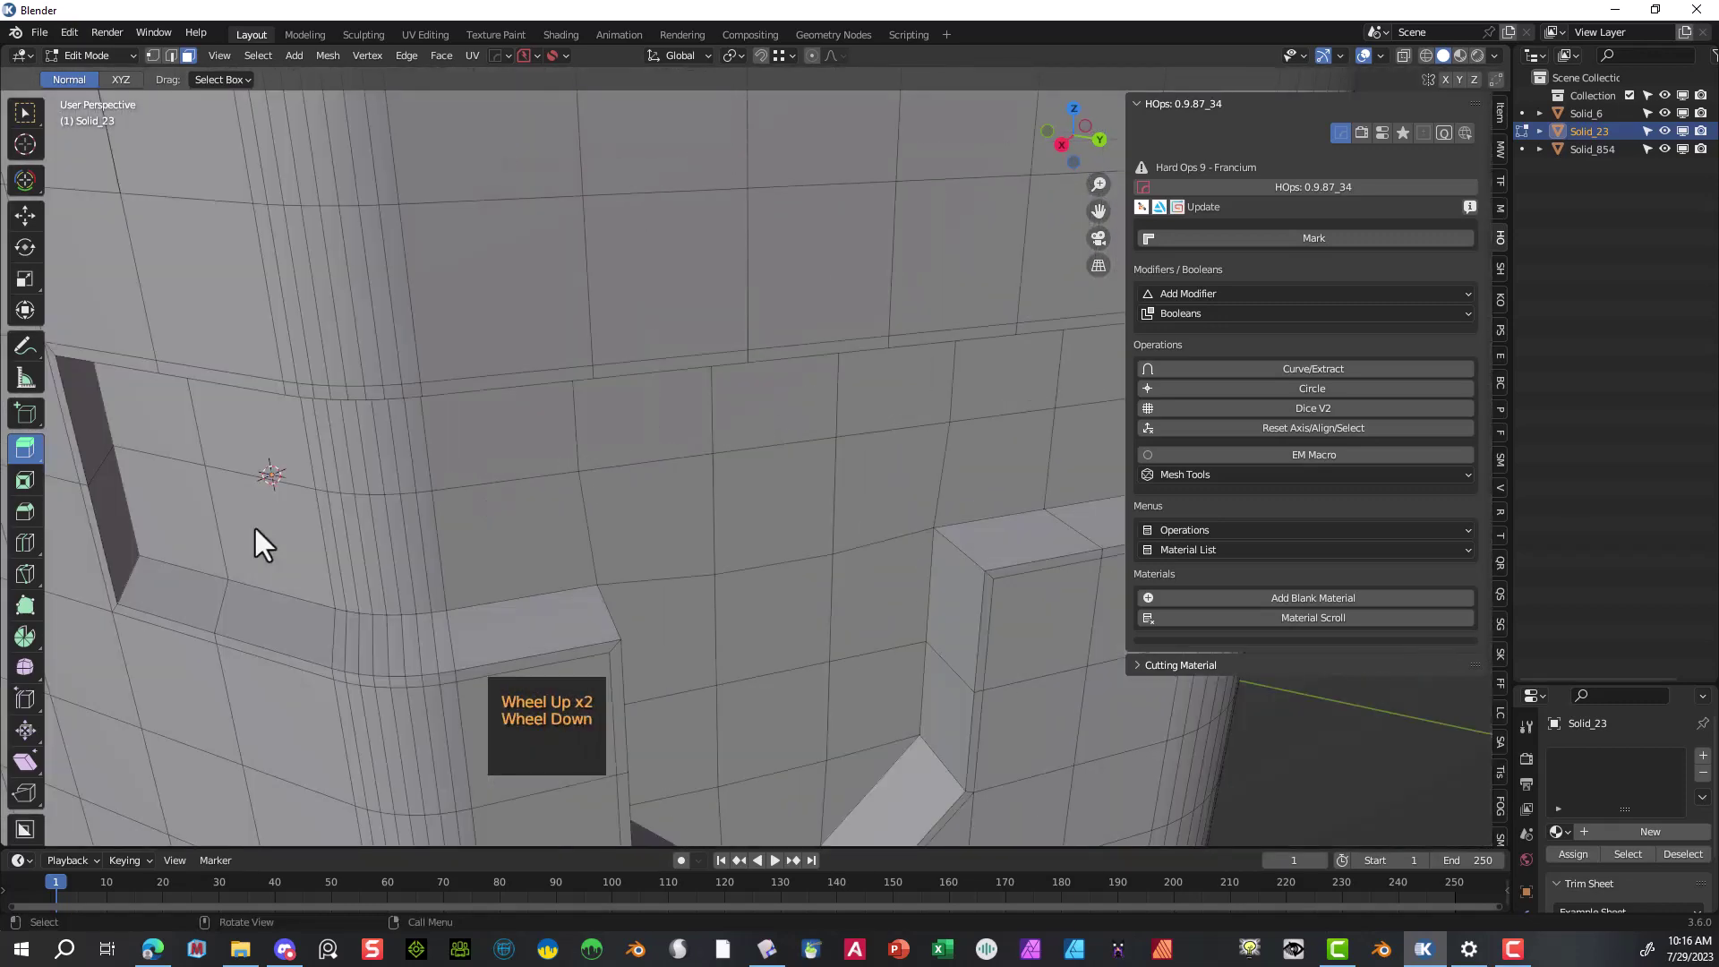
pyautogui.click(171, 56)
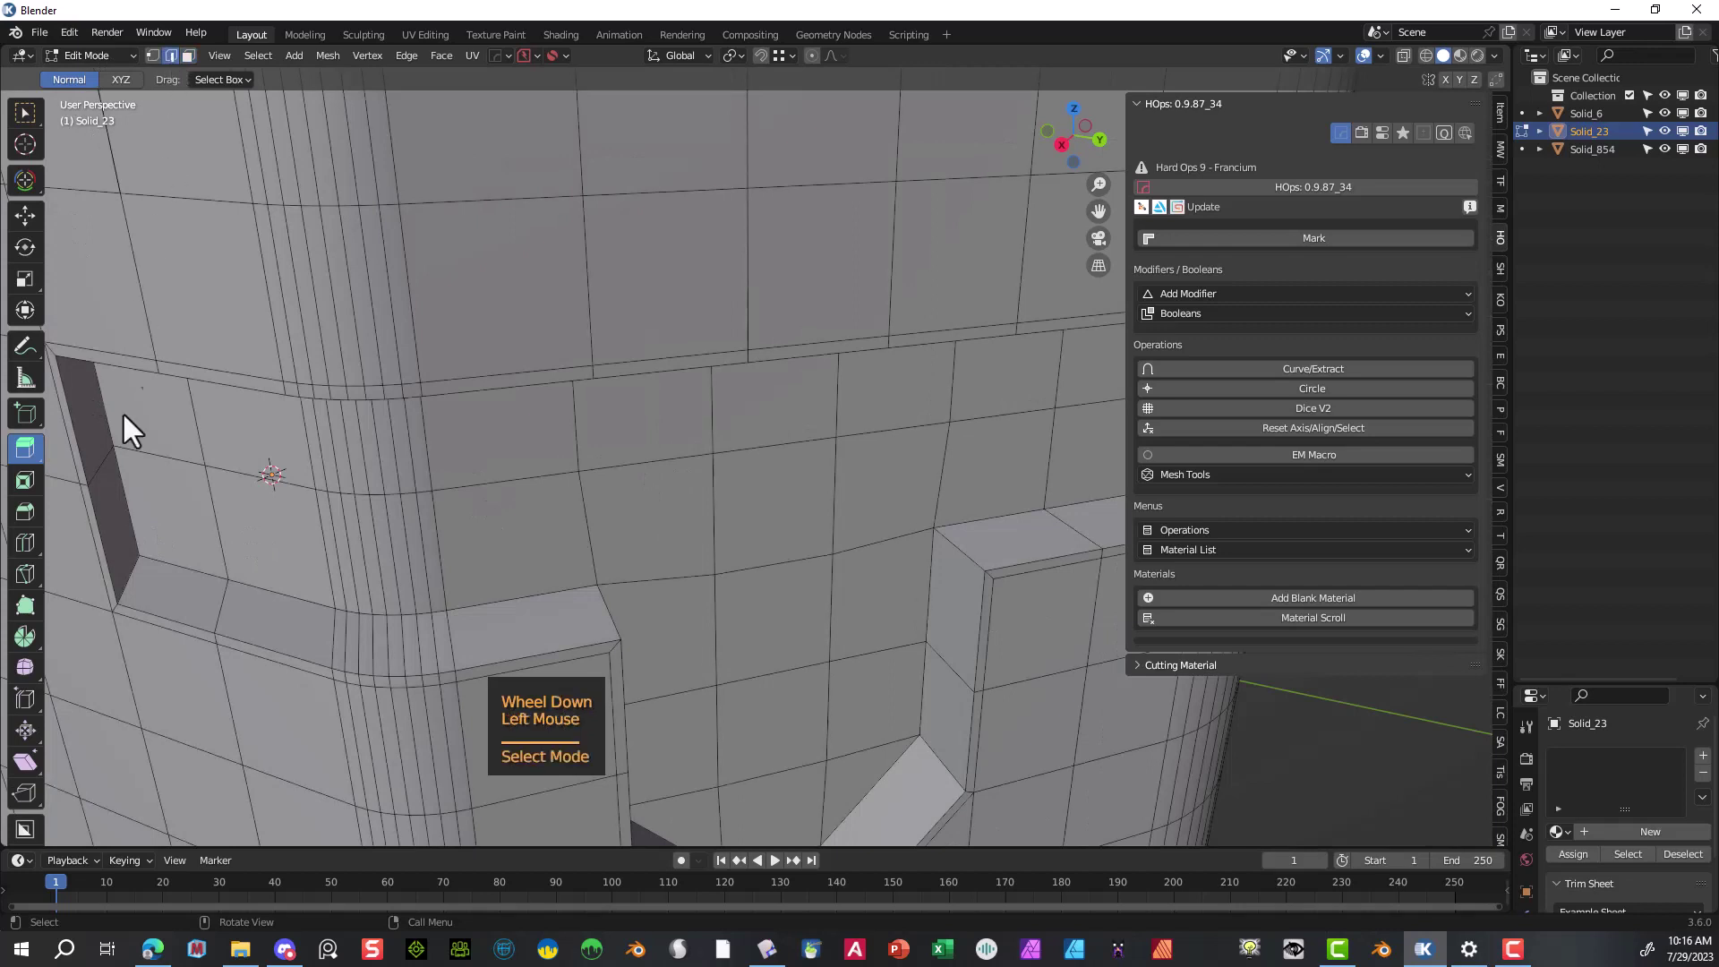
pyautogui.keyDown('alt'); pyautogui.click(134, 566); pyautogui.keyUp('alt')
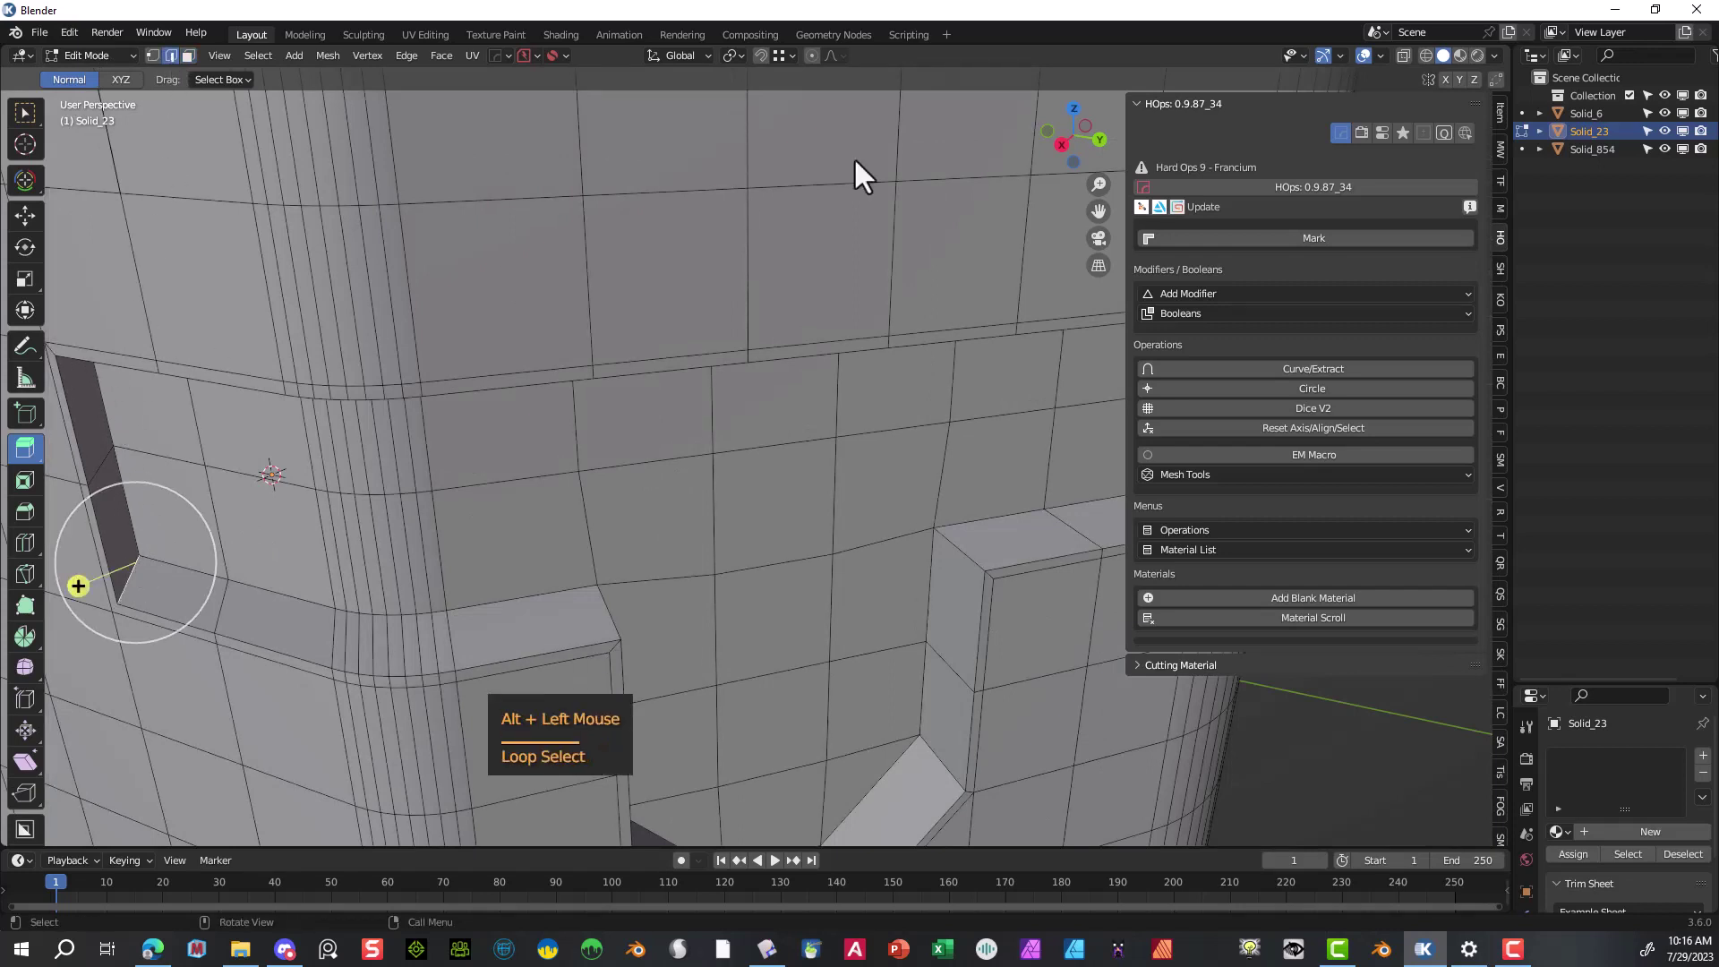
pyautogui.moveTo(1094, 211); pyautogui.dragTo(505, 305)
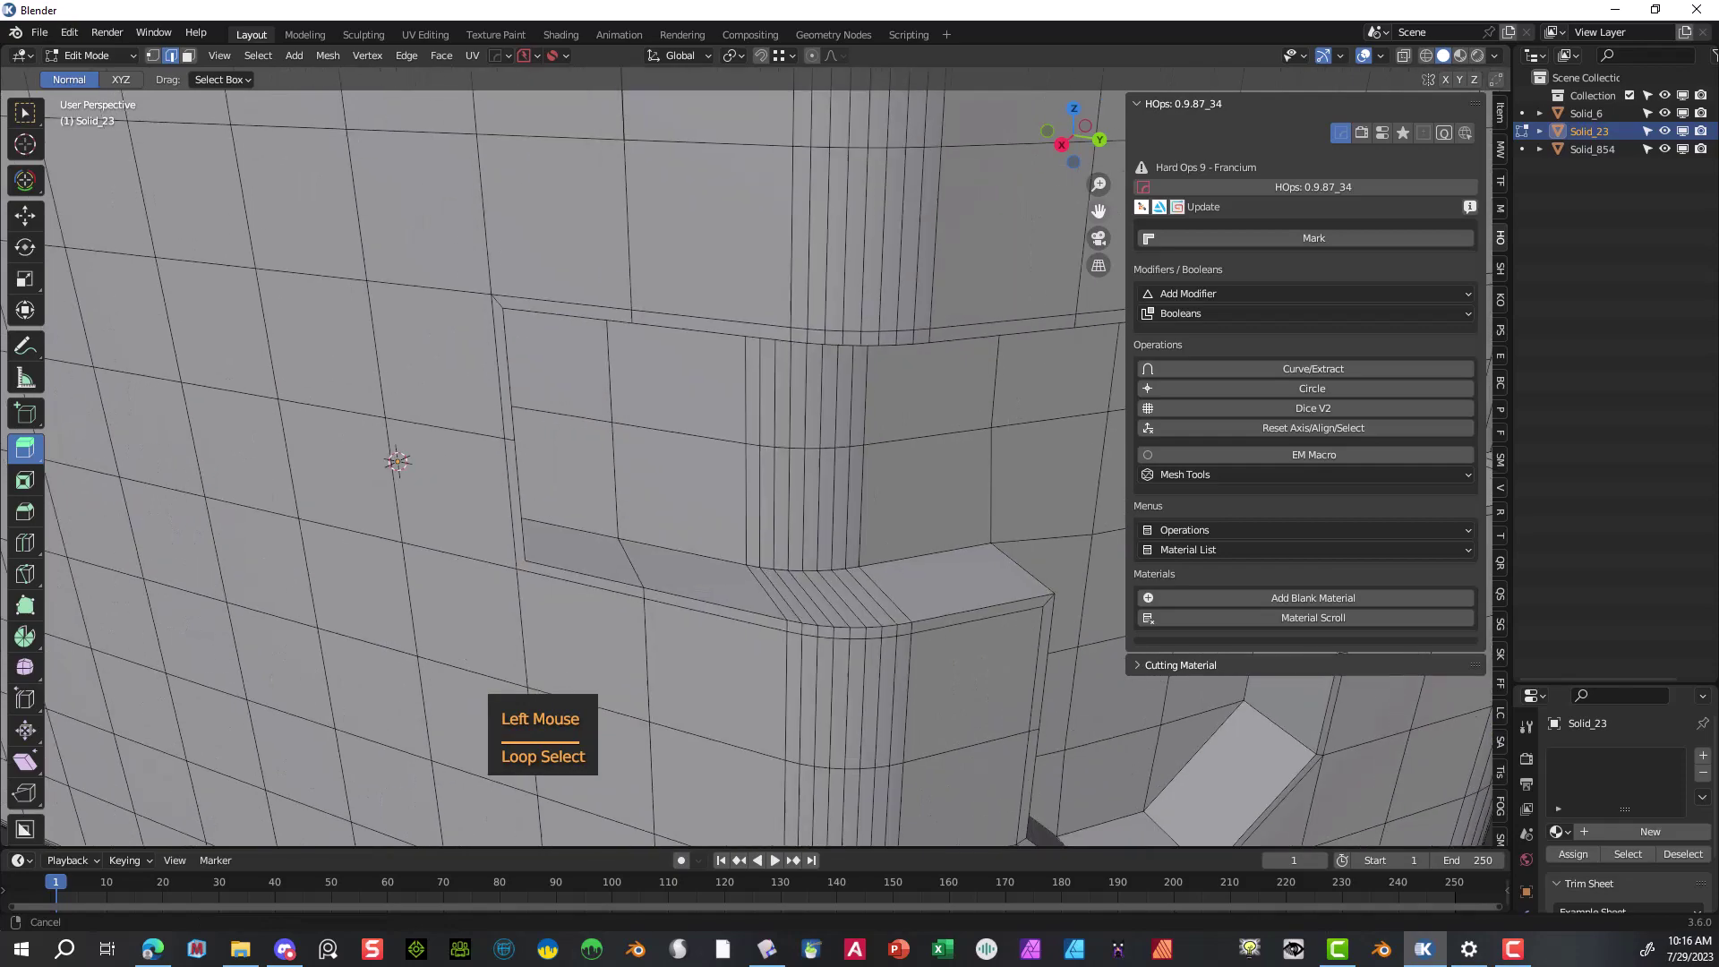
pyautogui.keyDown('alt'); pyautogui.keyDown('shift'); pyautogui.click(495, 305); pyautogui.keyUp('shift'); pyautogui.keyUp('alt')
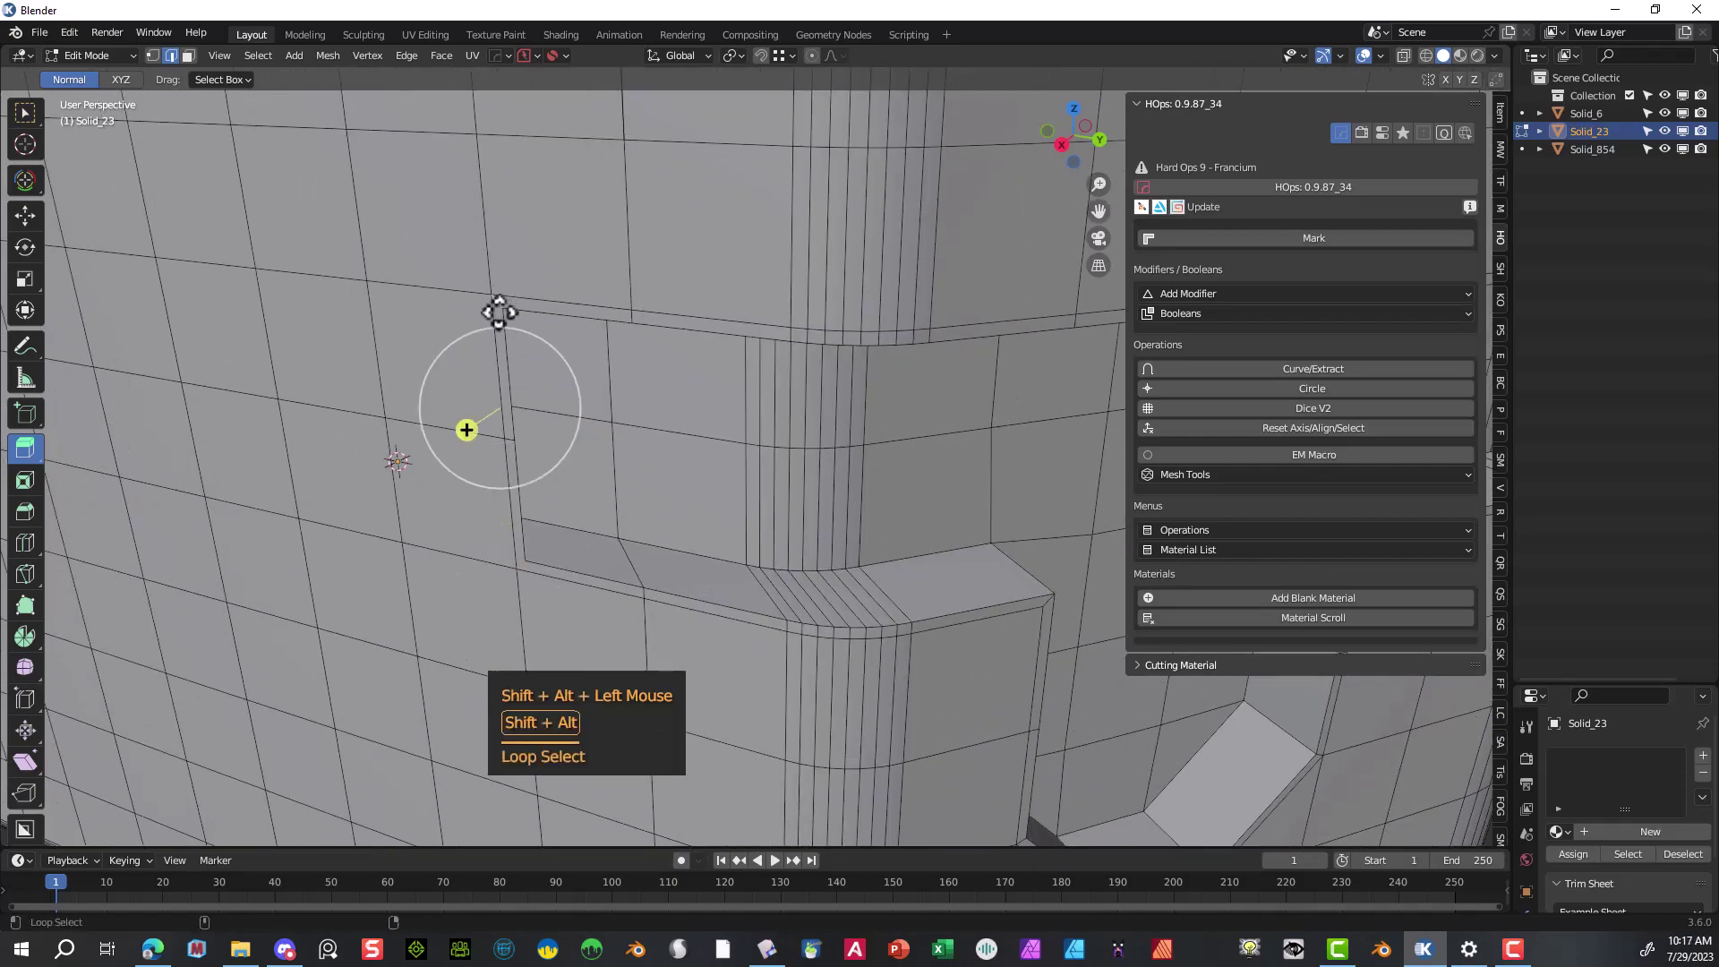
# - Add the short depth edges at both corners of the band's right end to the selection
pyautogui.scroll(-2, 663, 349)
pyautogui.moveTo(649, 346); pyautogui.dragTo(575, 330, button='middle')
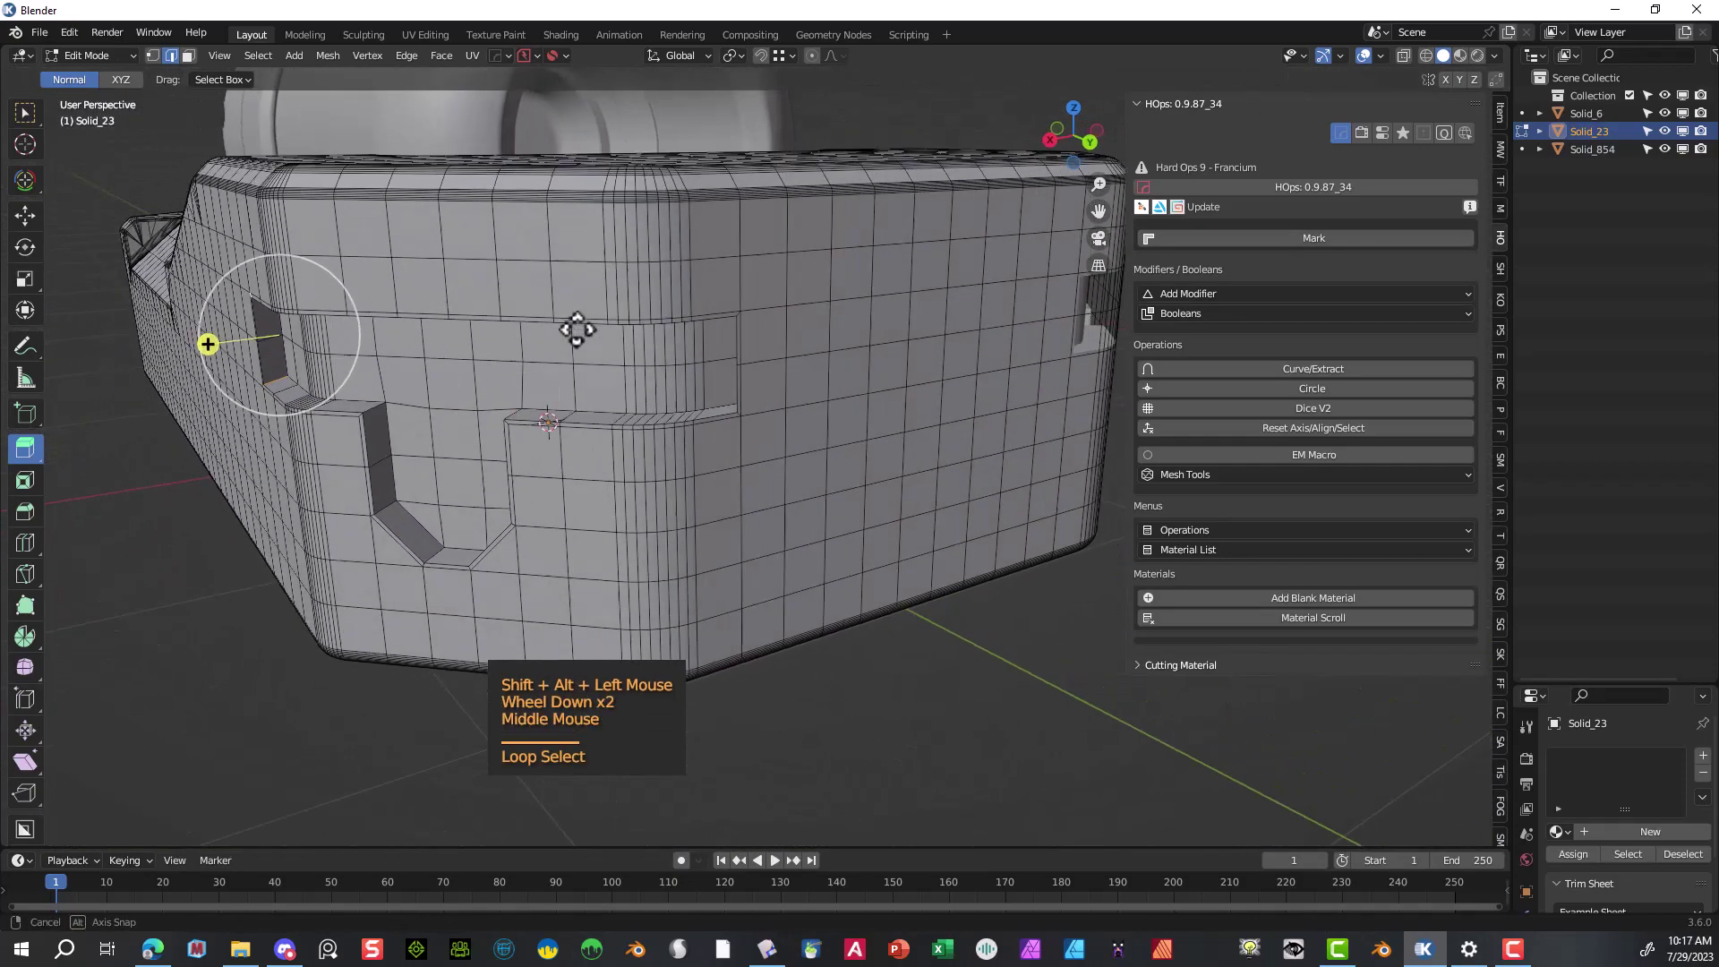
pyautogui.scroll(2, 571, 326)
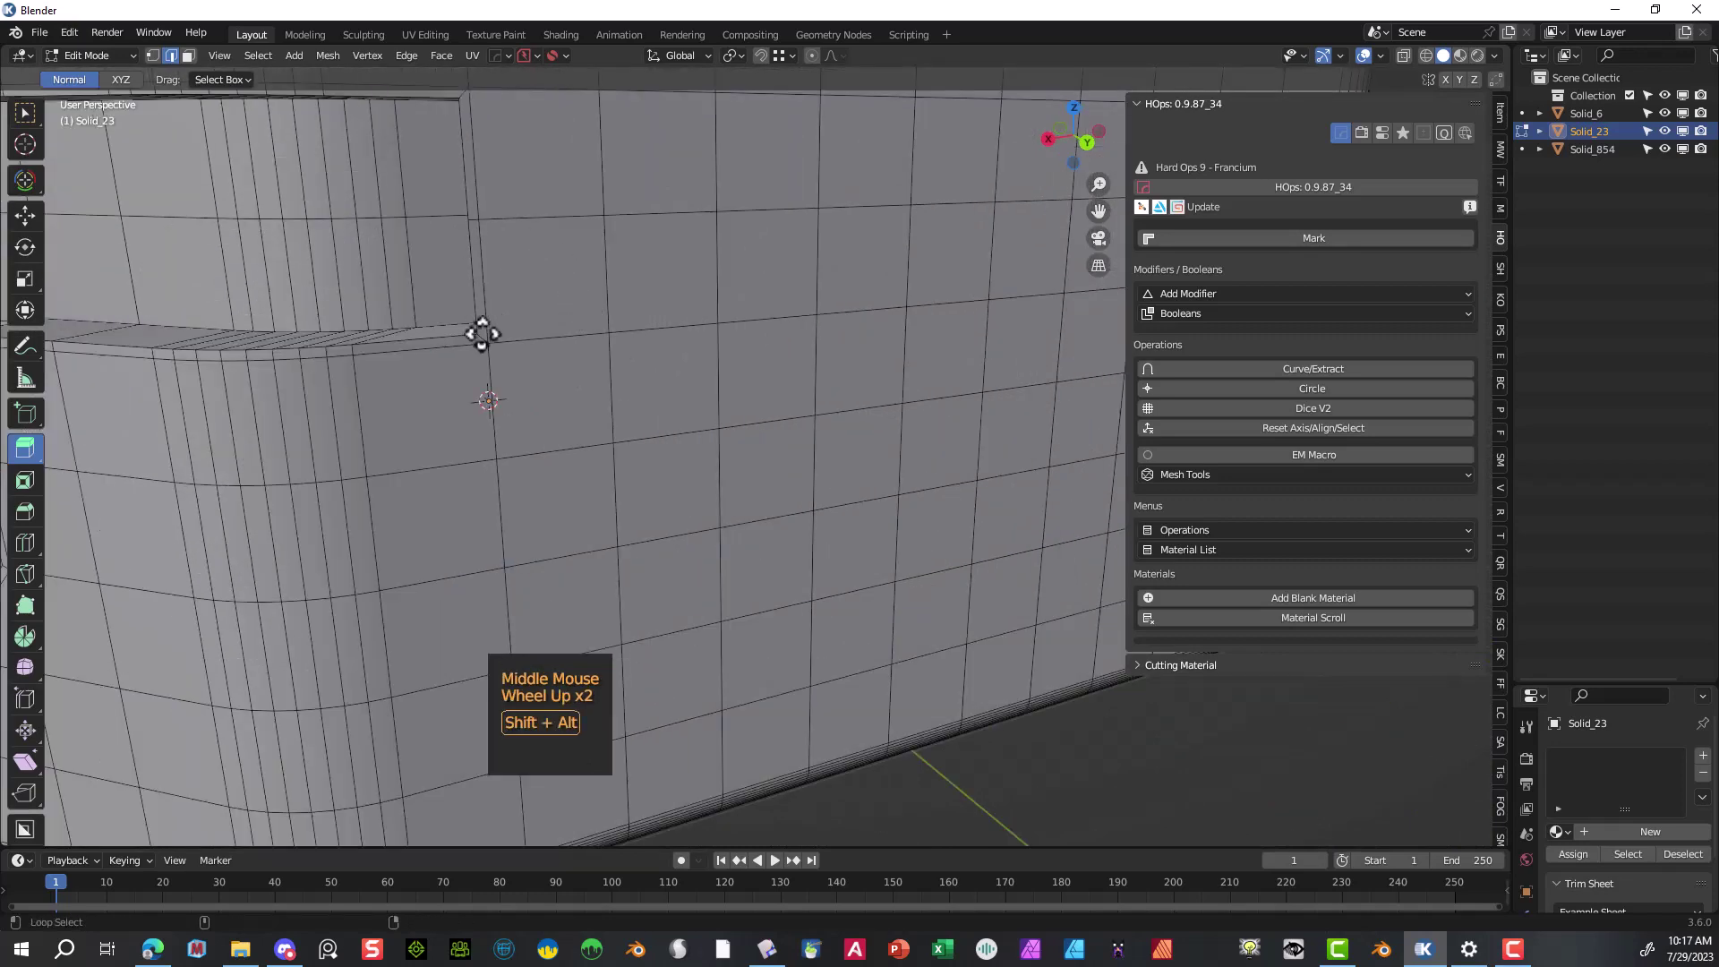
pyautogui.keyDown('alt'); pyautogui.keyDown('shift'); pyautogui.click(481, 333); pyautogui.keyUp('shift'); pyautogui.keyUp('alt')
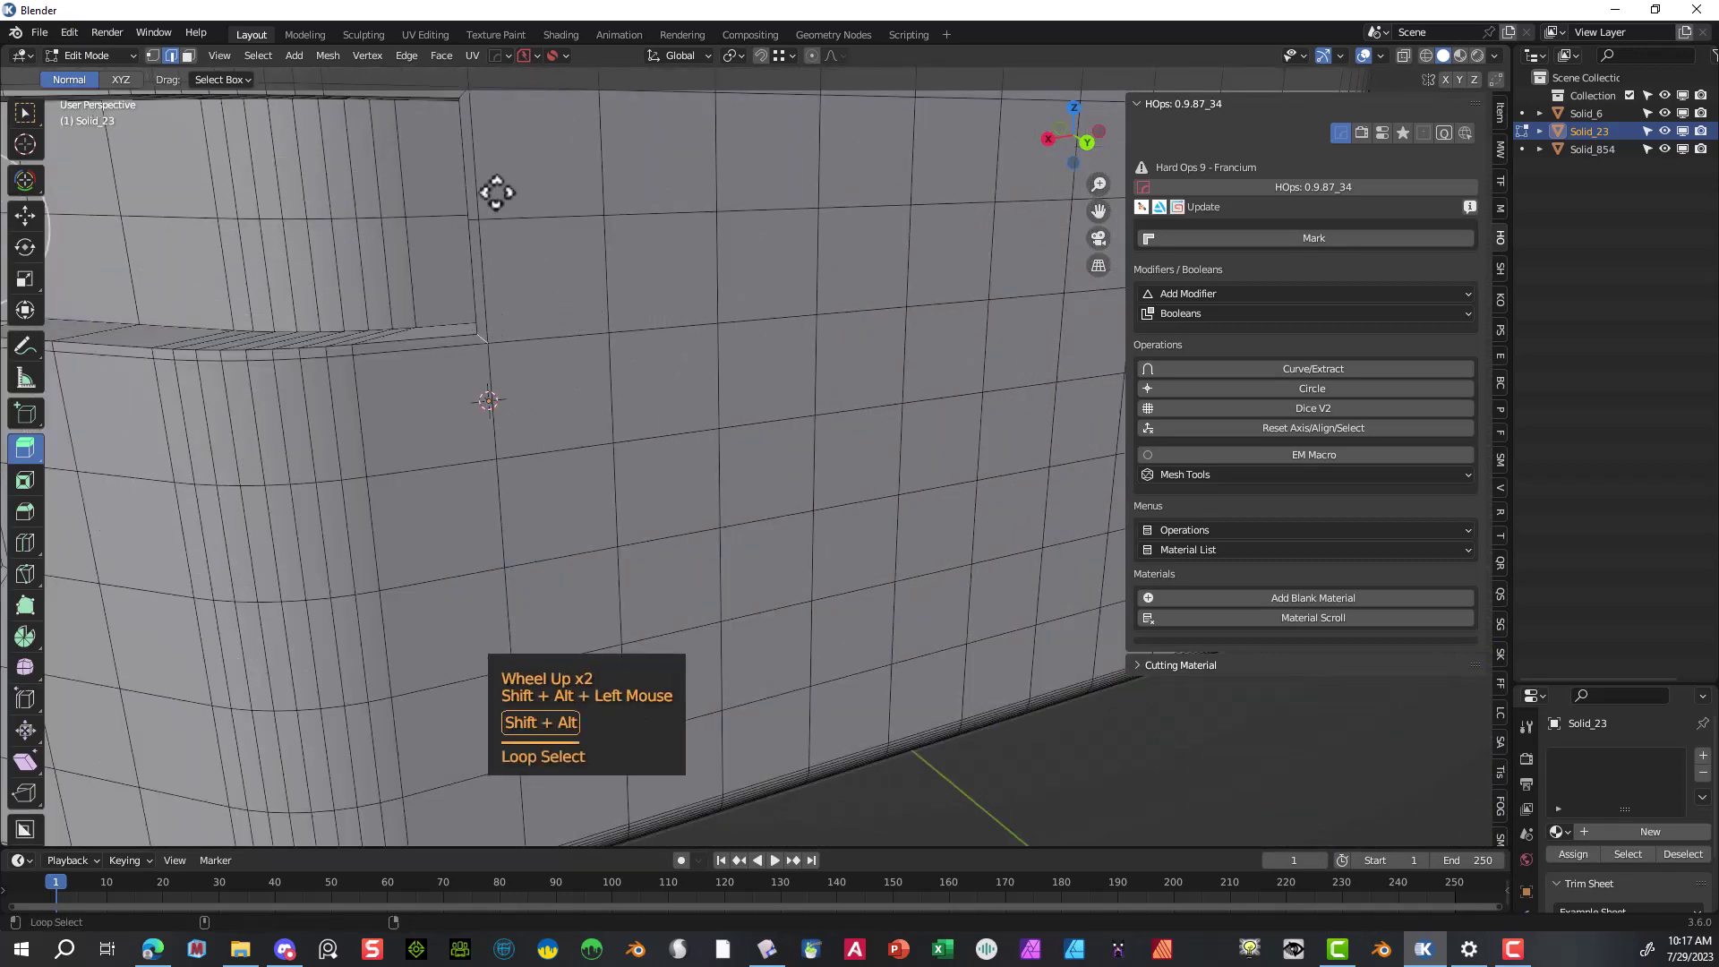
pyautogui.keyDown('alt'); pyautogui.keyDown('shift'); pyautogui.click(464, 99); pyautogui.keyUp('shift'); pyautogui.keyUp('alt')
pyautogui.scroll(-2, 478, 158)
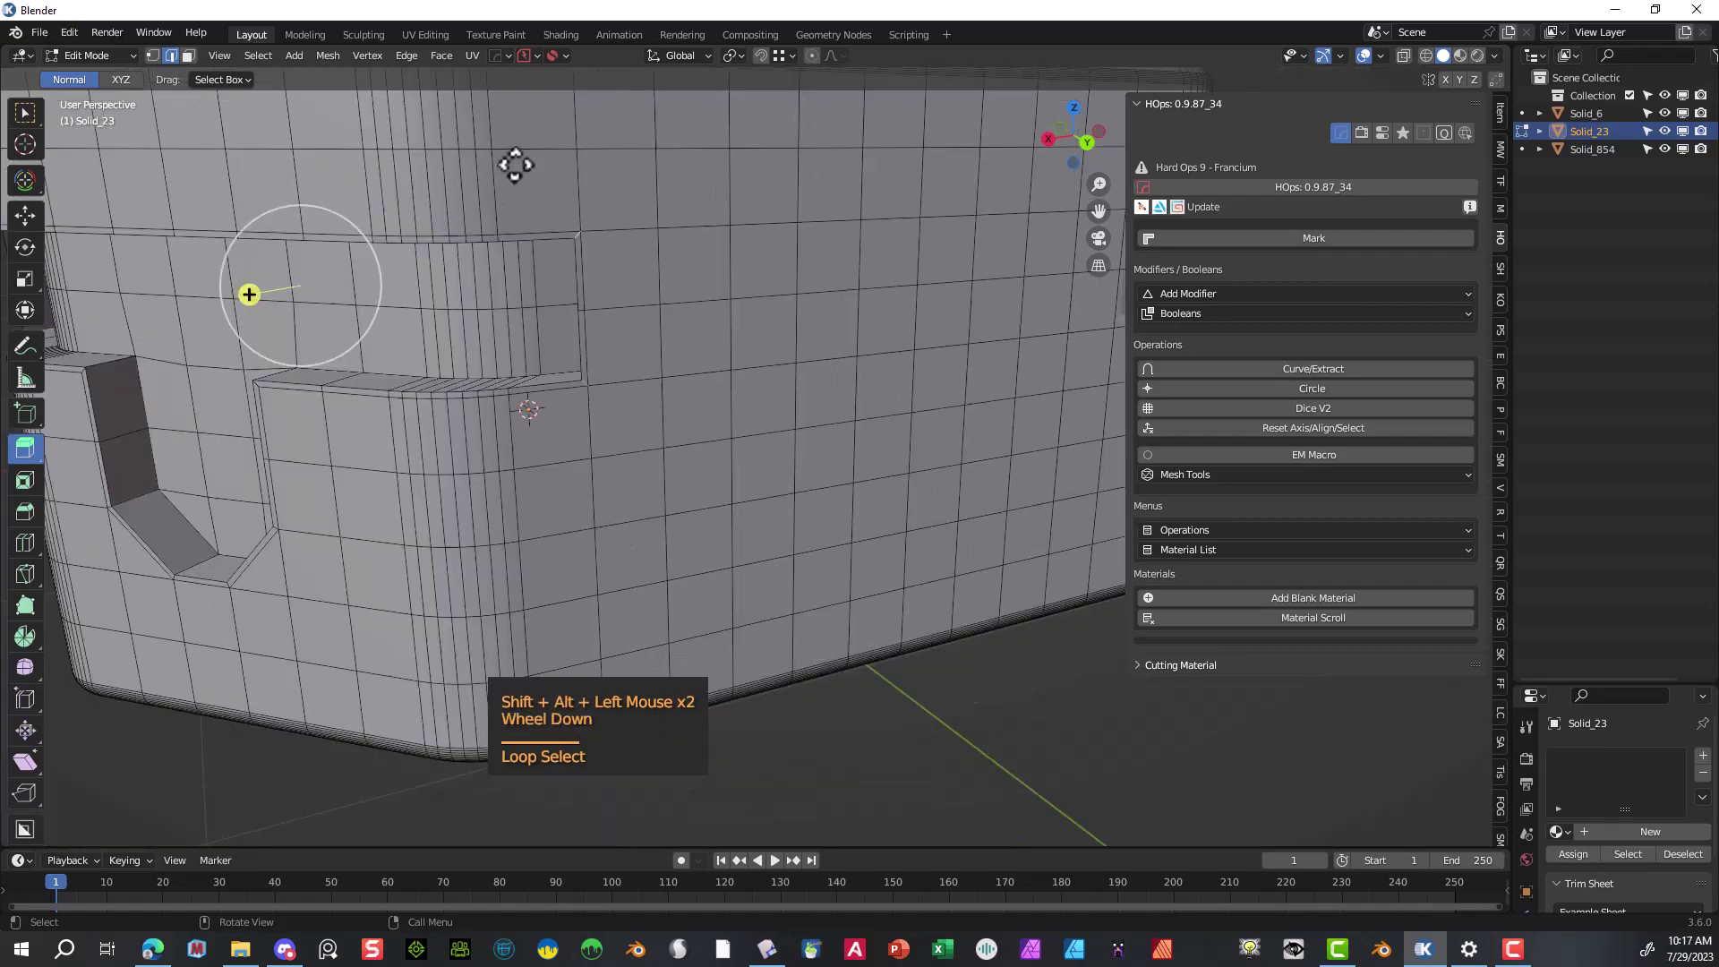
# - Bevel the band's four selected end corners with 10 segments and a width of about 0.018 m
pyautogui.moveTo(510, 165); pyautogui.dragTo(944, 223, button='middle')
pyautogui.scroll(2, 942, 221)
pyautogui.scroll(-2, 842, 313)
pyautogui.scroll(-1, 796, 305)
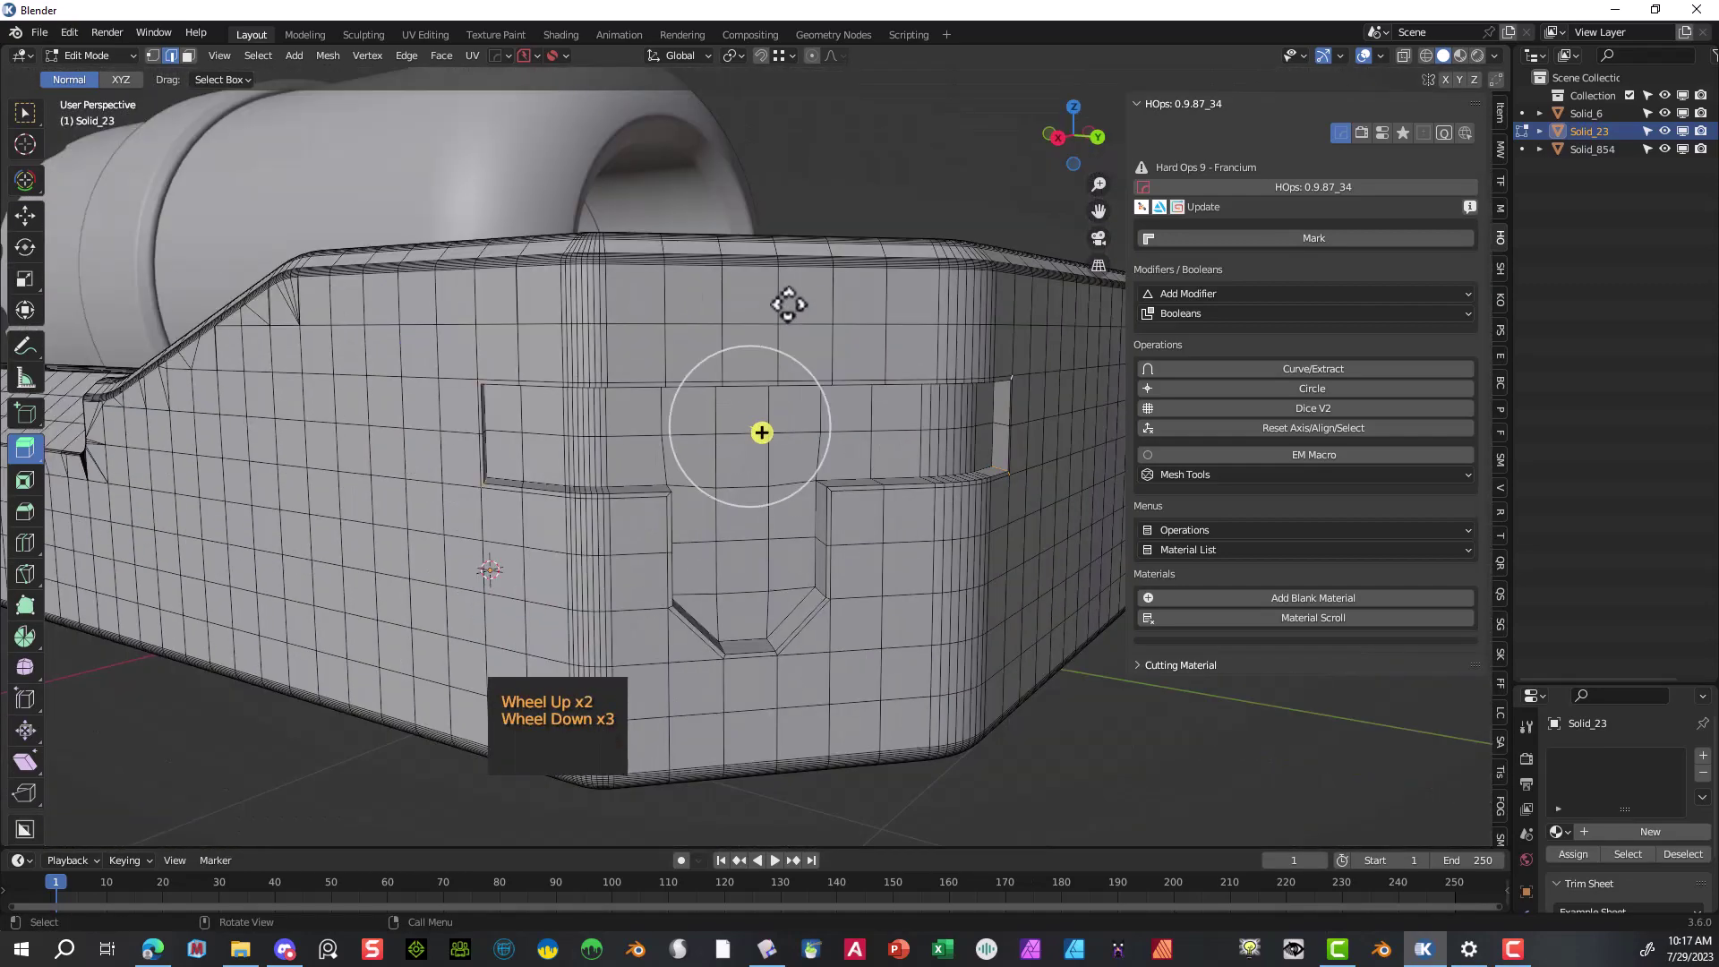
pyautogui.scroll(1, 770, 358)
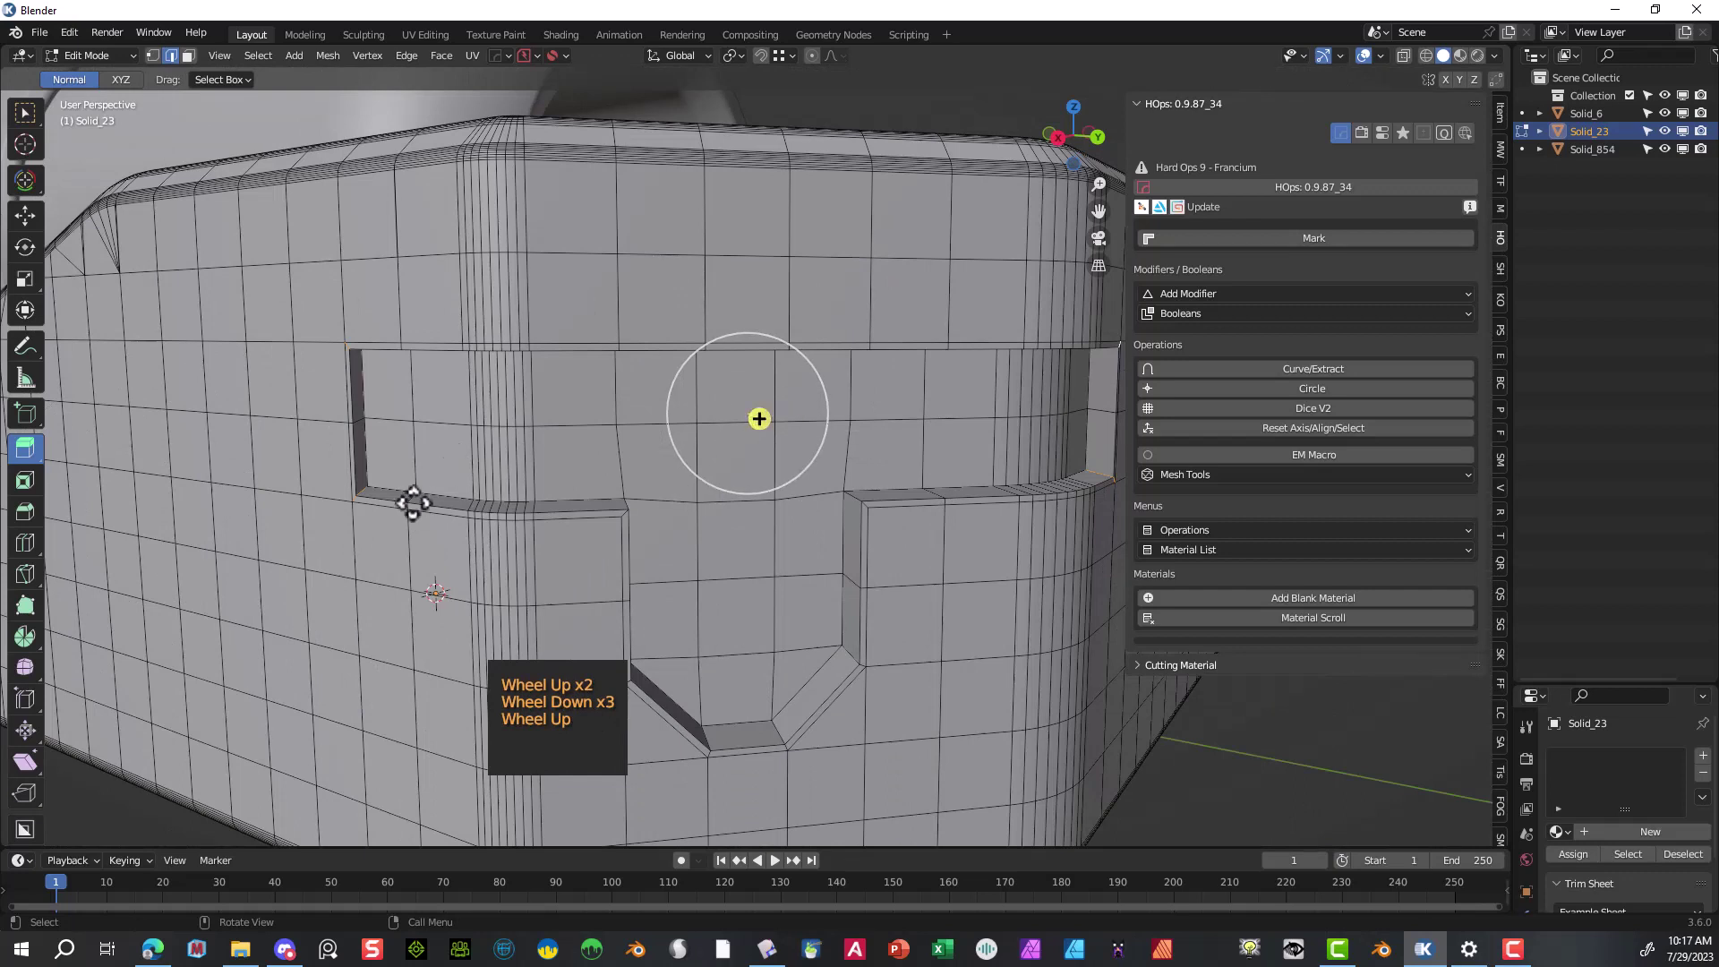
pyautogui.hotkey('ctrl', 'b')
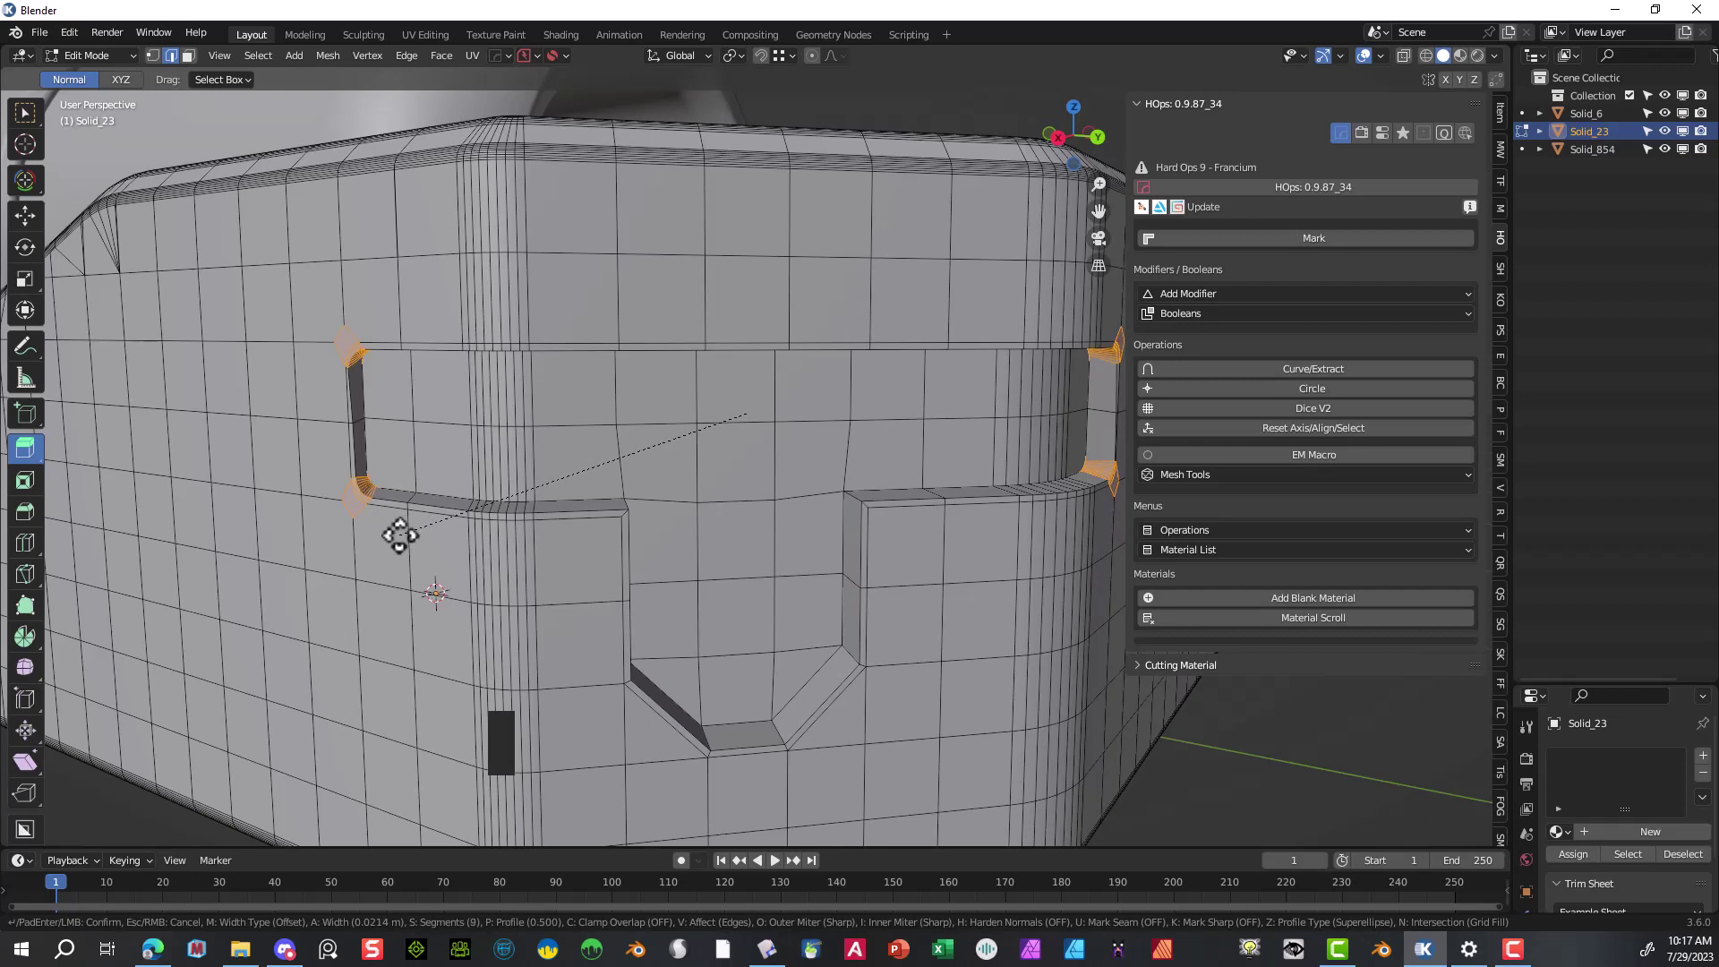
pyautogui.scroll(1, 399, 535)
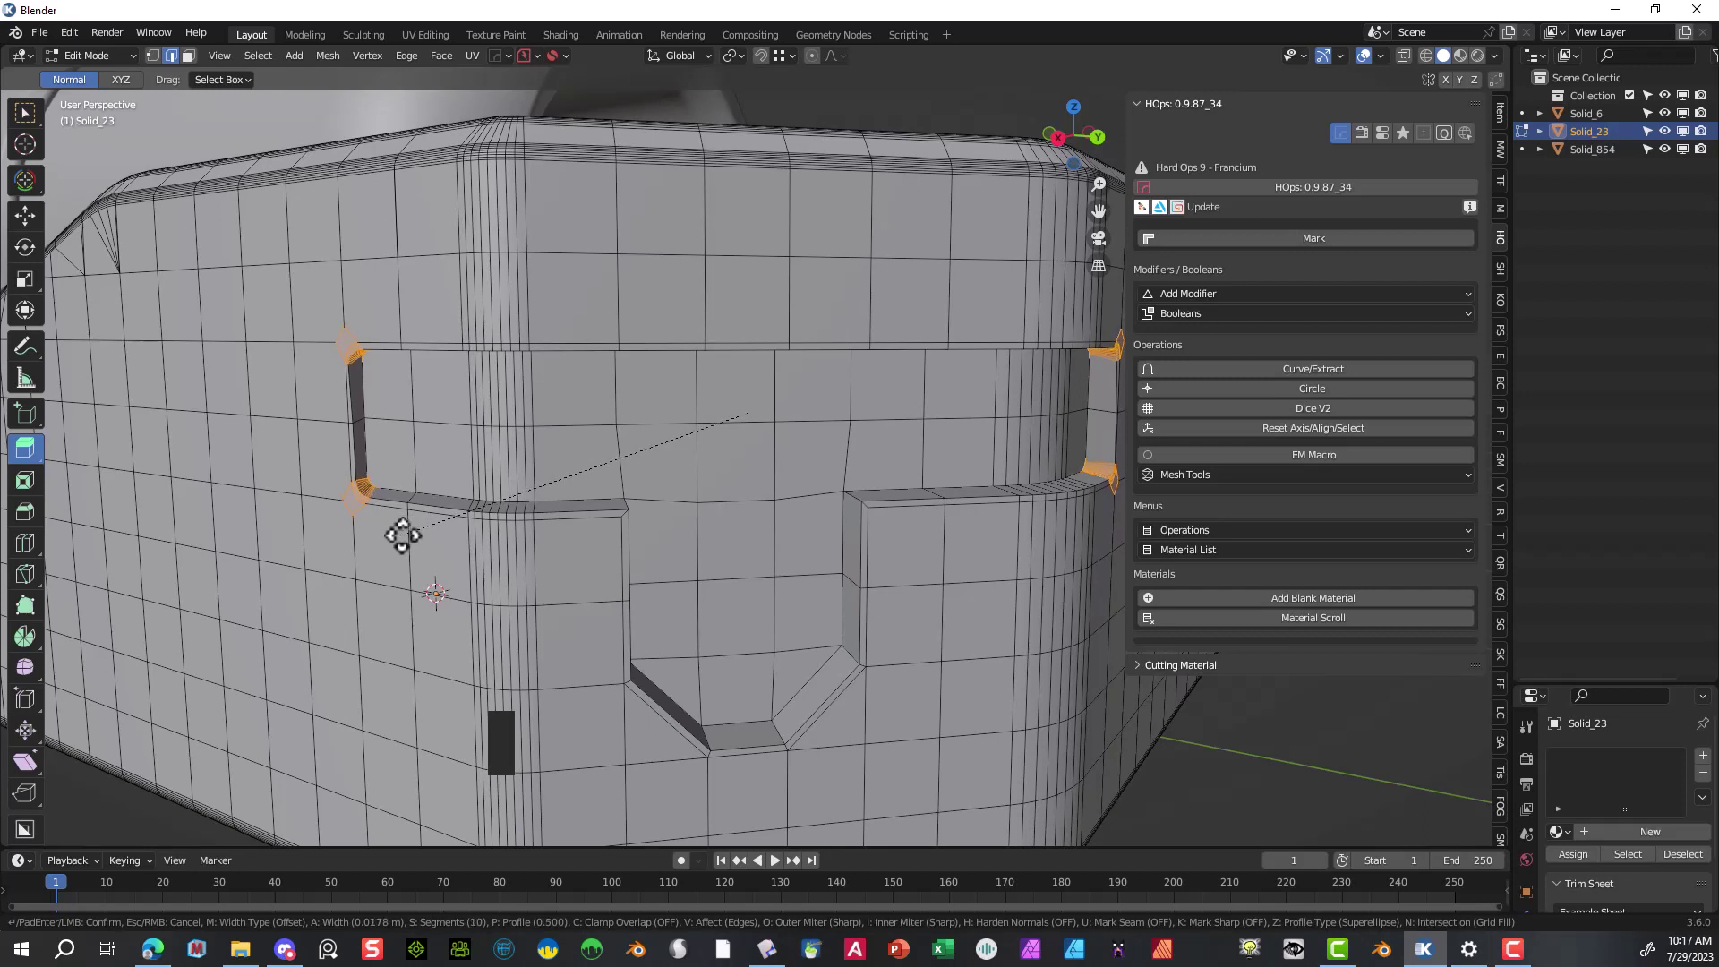
pyautogui.click(402, 536)
# - Bevel the corner edges where the stem's vertical sides meet its diagonals, using 10 segments and a 0.0211 m width
pyautogui.click(626, 473)
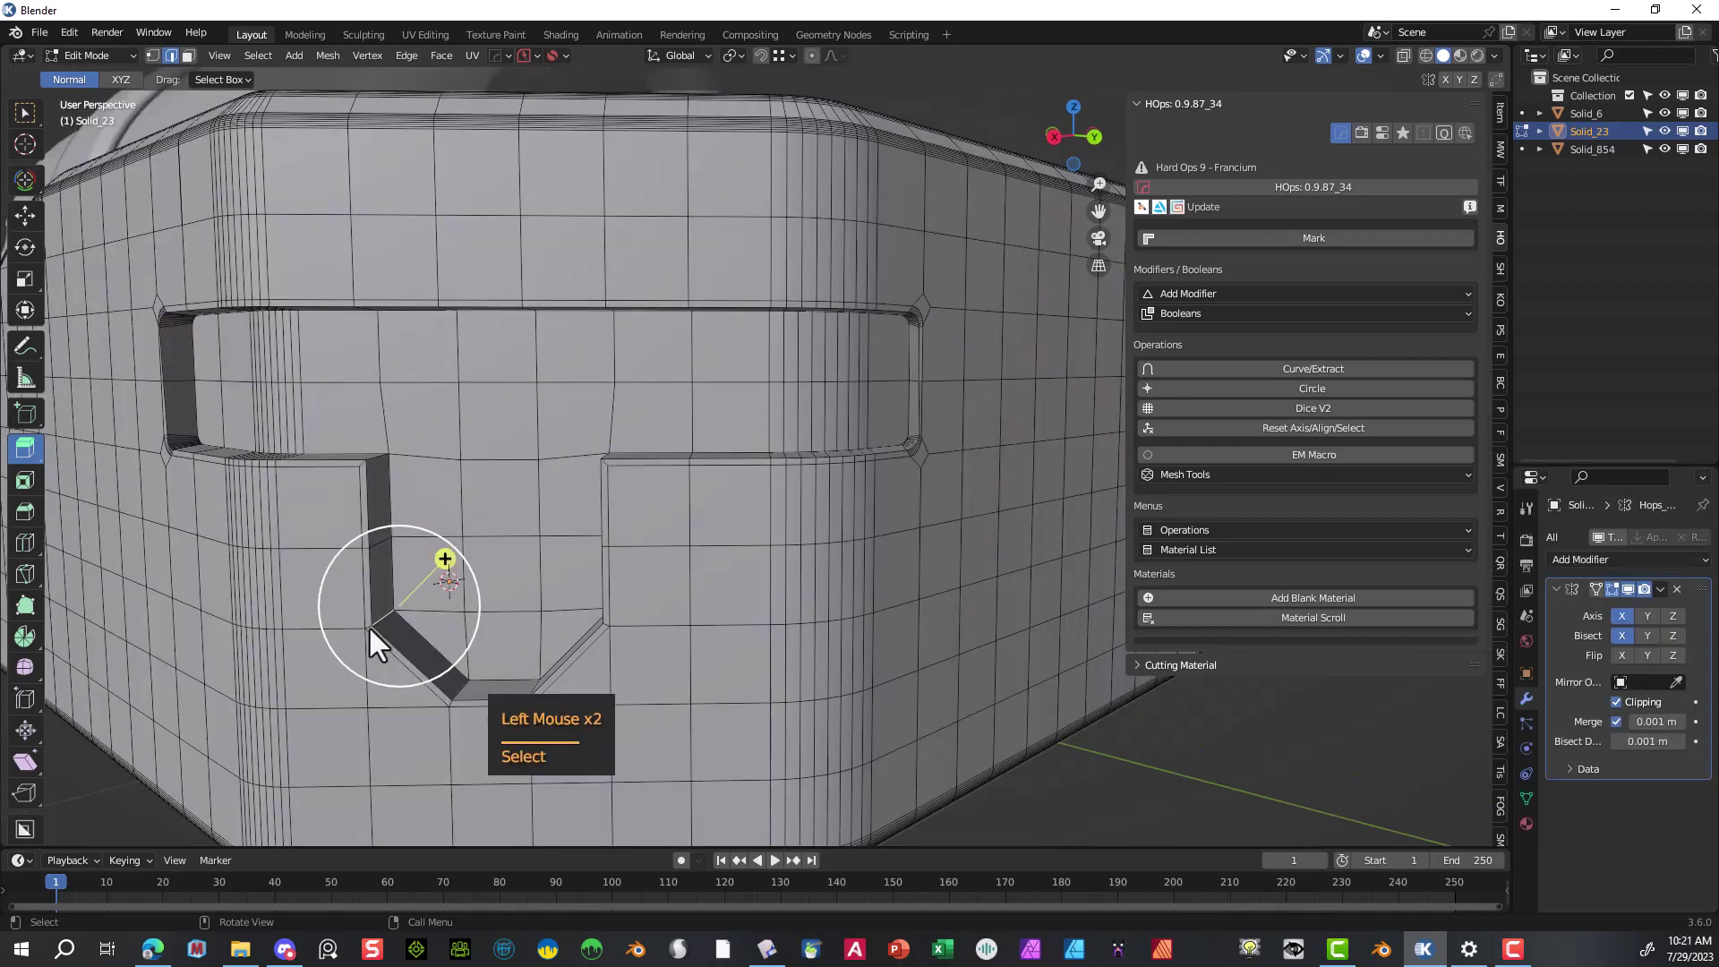
pyautogui.keyDown('shift'); pyautogui.click(370, 629); pyautogui.keyUp('shift')
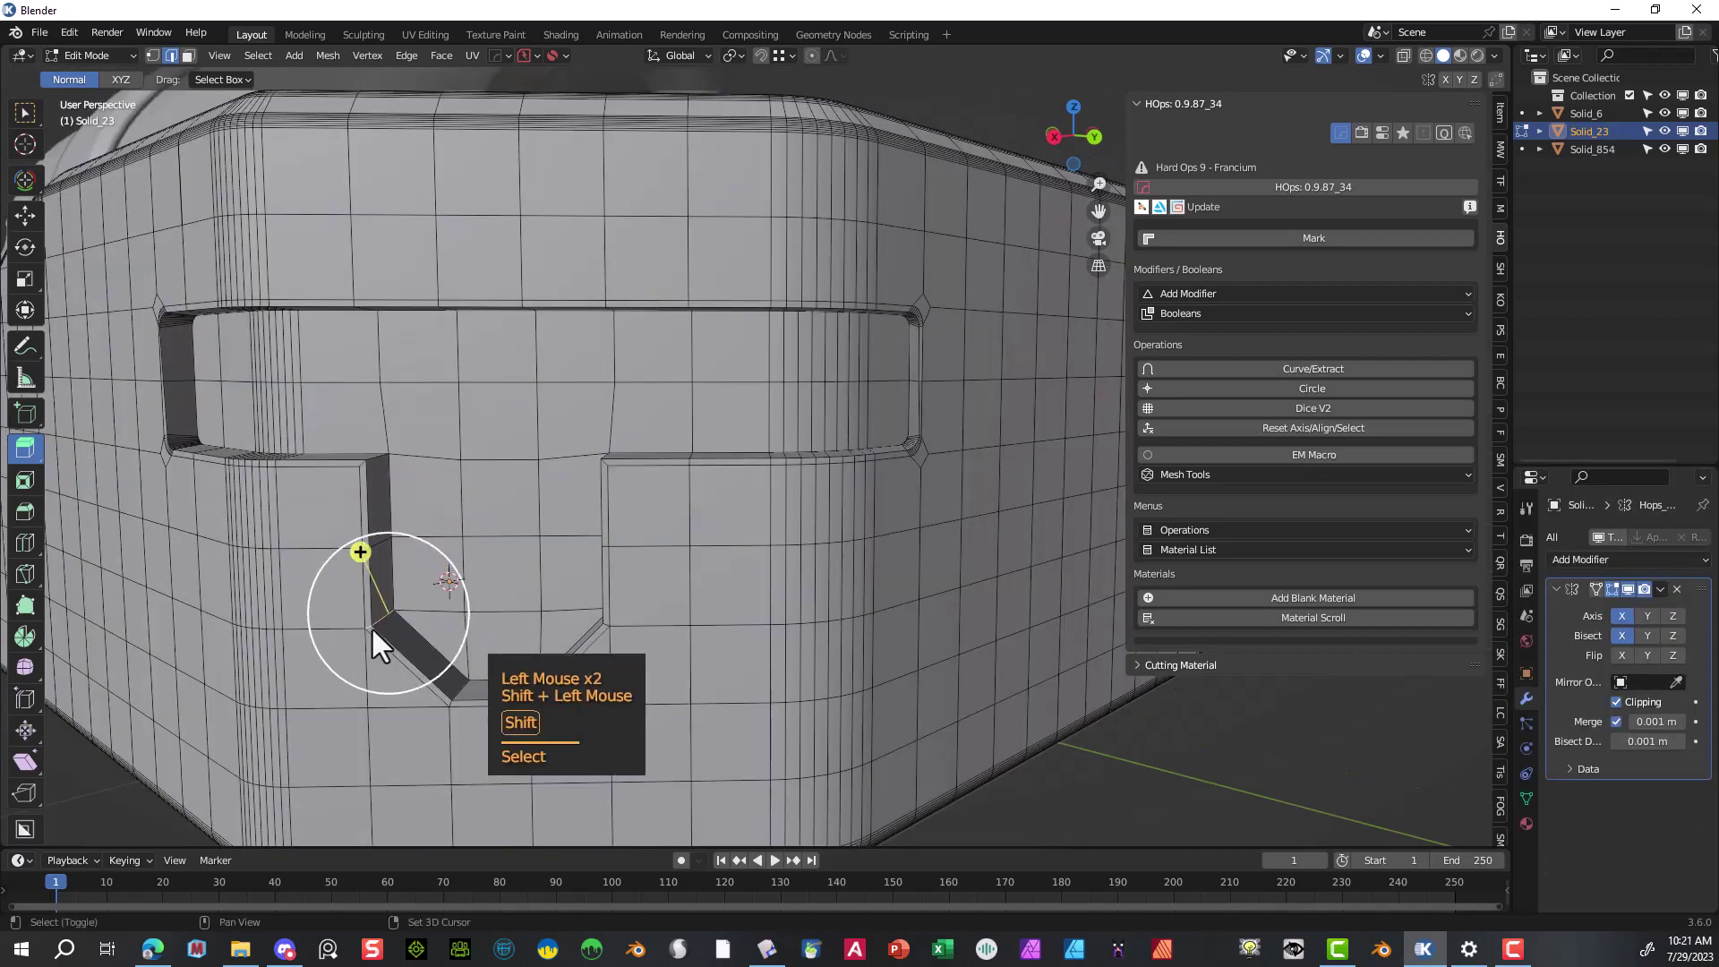
pyautogui.moveTo(602, 637); pyautogui.dragTo(1066, 622, button='middle')
pyautogui.scroll(2, 1066, 621)
pyautogui.moveTo(1100, 213); pyautogui.dragTo(978, 368)
pyautogui.press('shift')
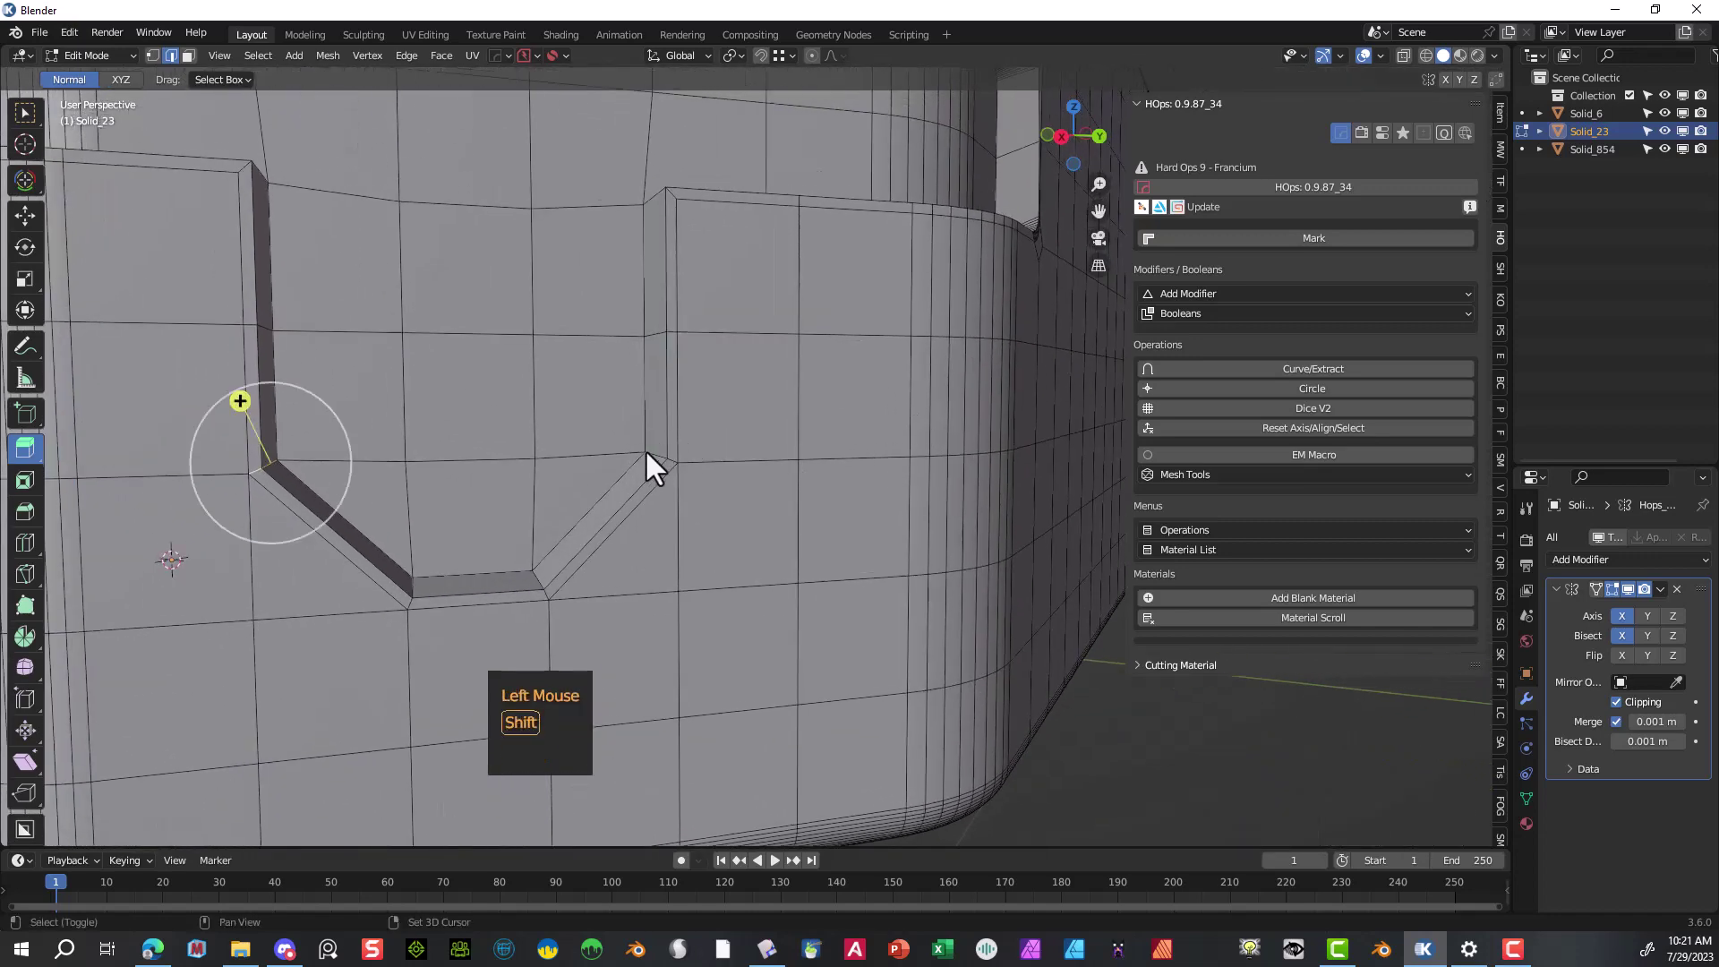
pyautogui.keyDown('shift'); pyautogui.click(654, 456); pyautogui.keyUp('shift')
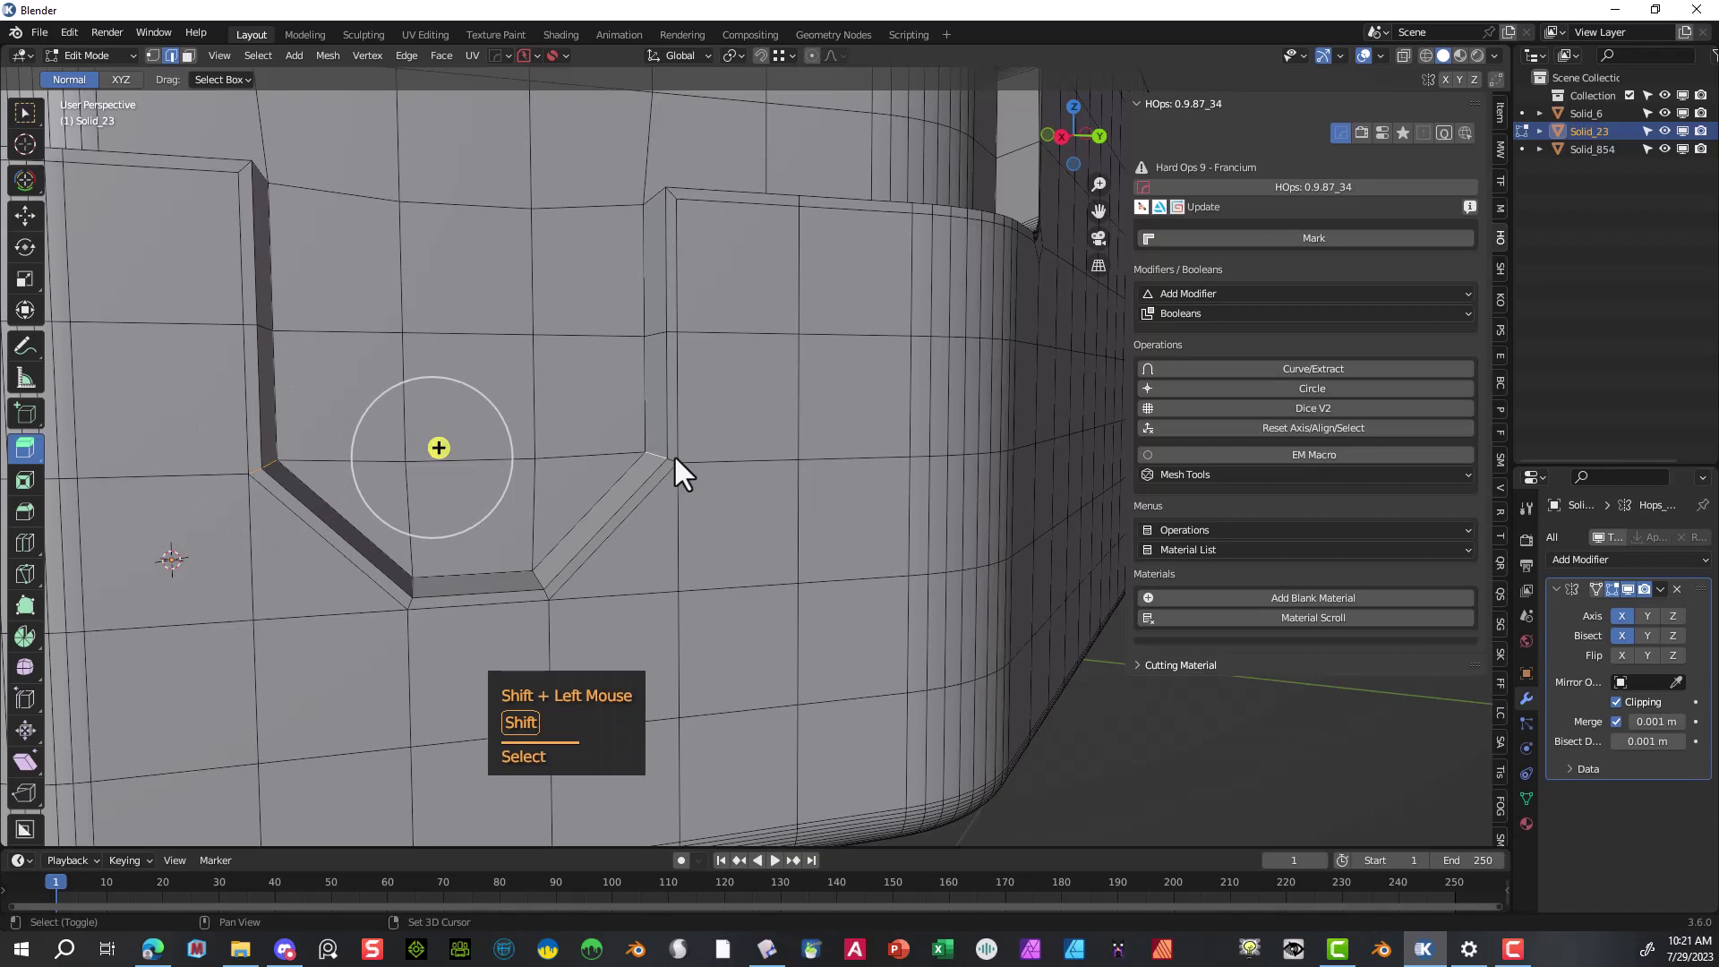
pyautogui.keyDown('shift'); pyautogui.click(673, 460); pyautogui.keyUp('shift')
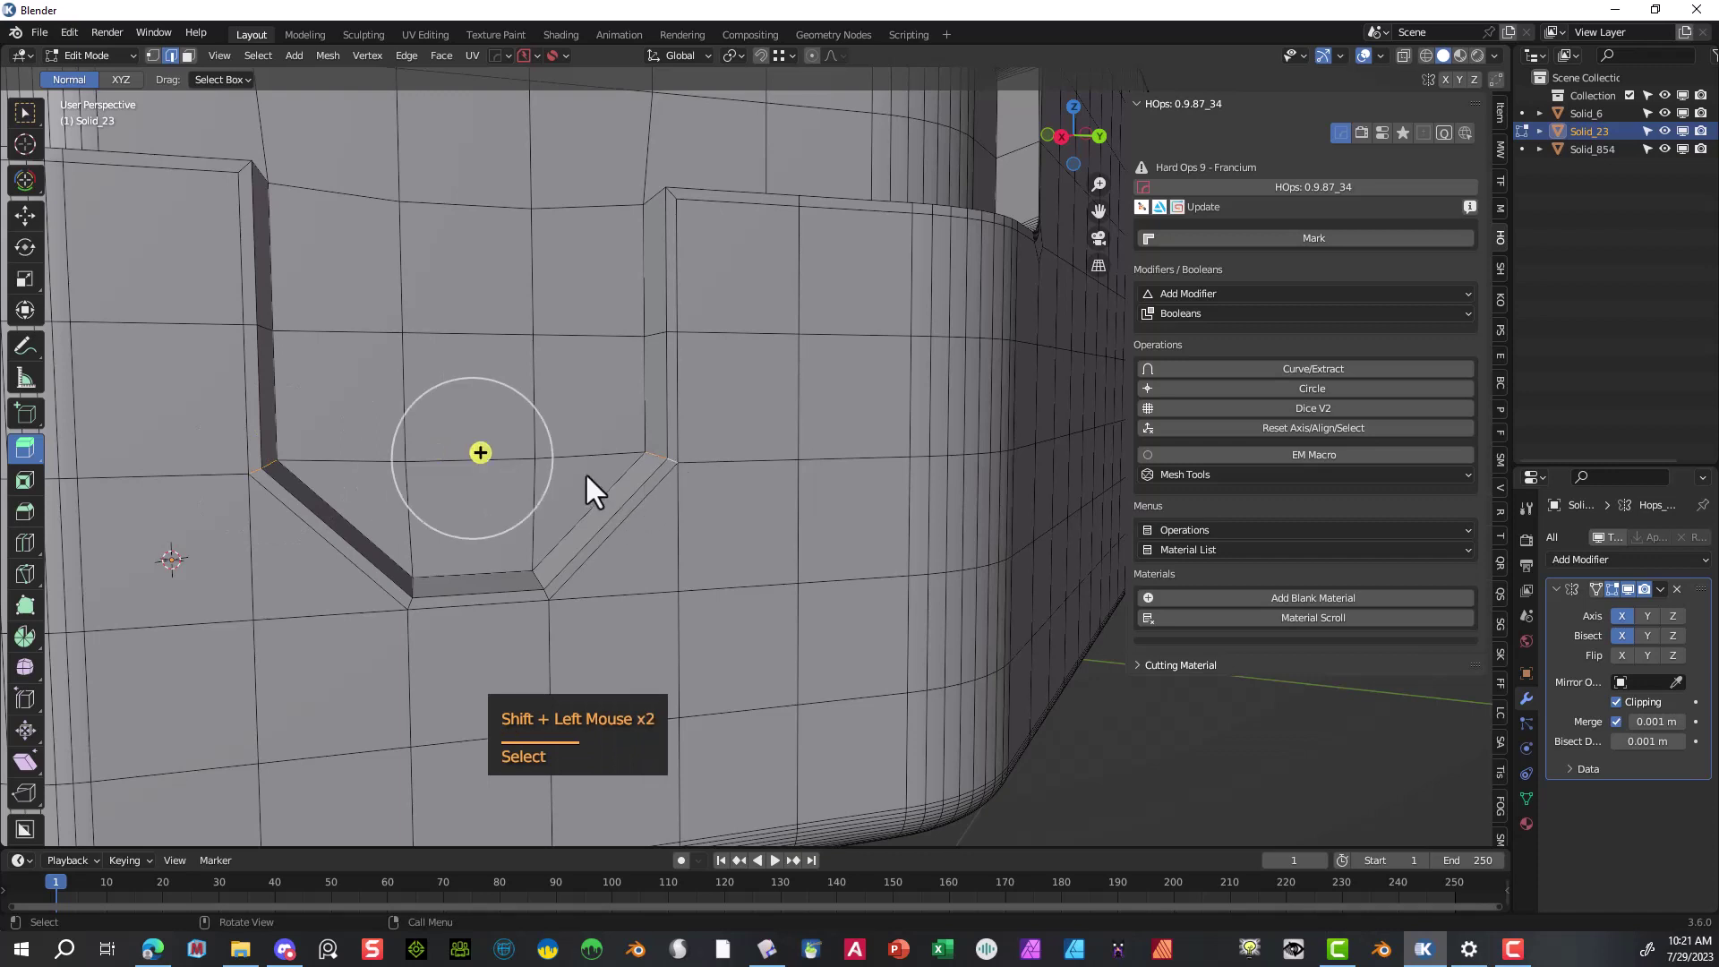
pyautogui.hotkey('ctrl', 'b')
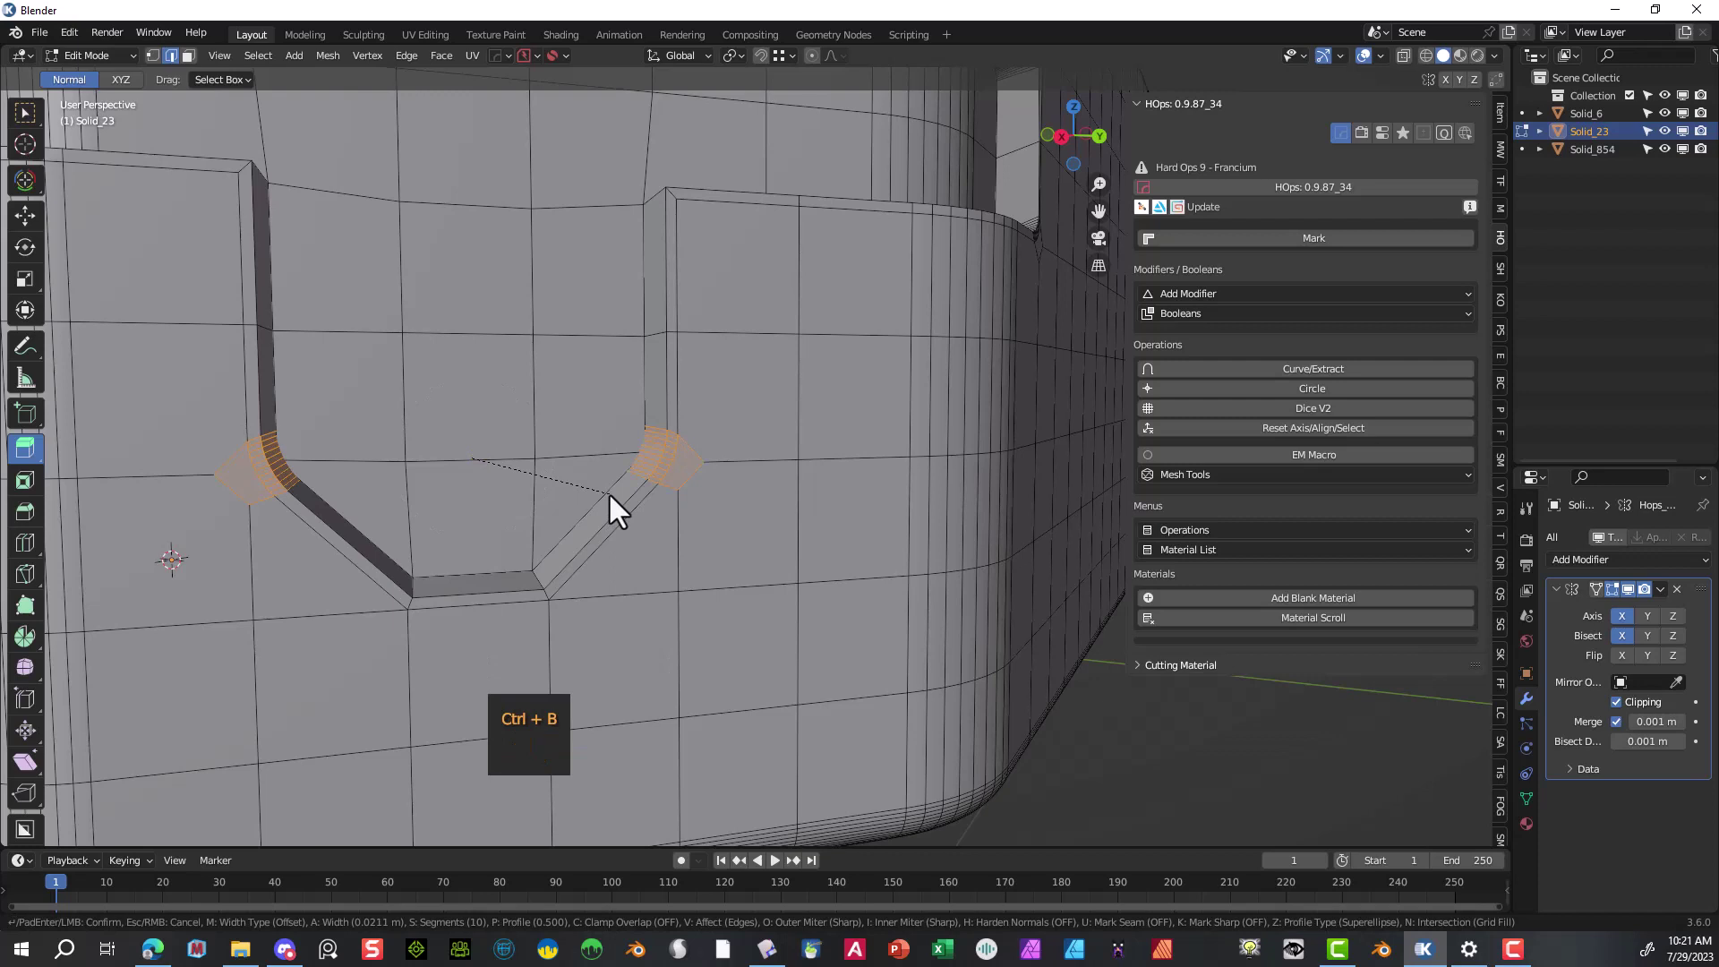
pyautogui.click(609, 492)
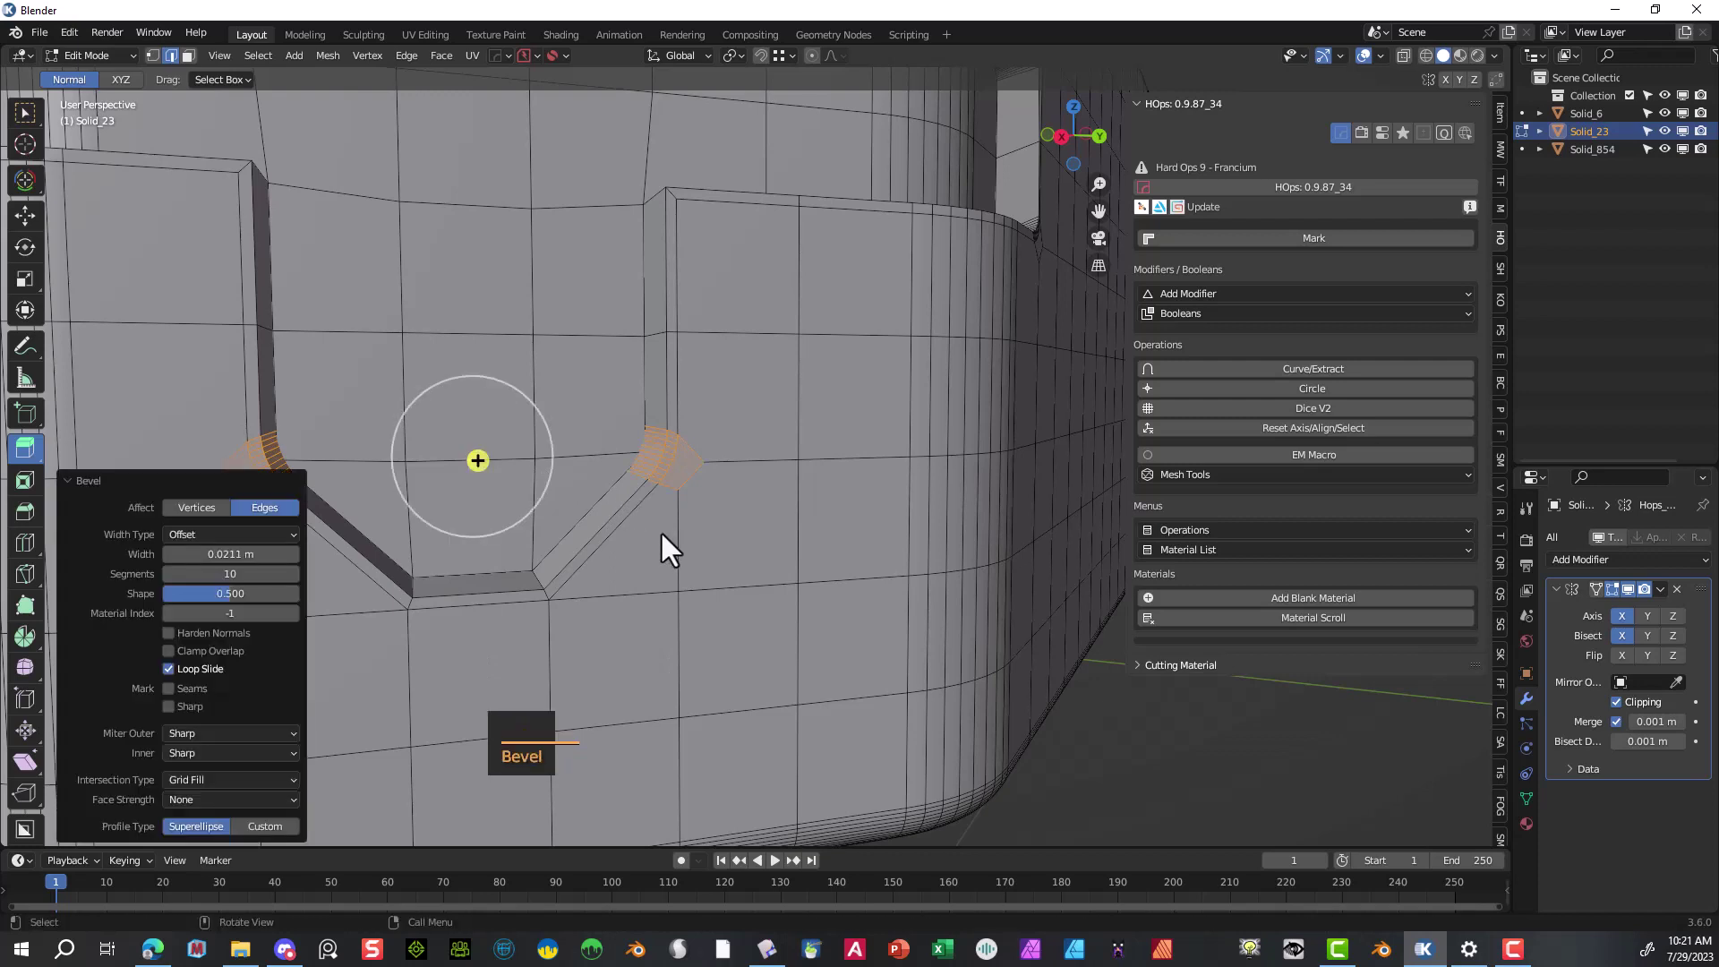
# - Select the short depth edges at both corners of the stem's bottom end
pyautogui.click(535, 579)
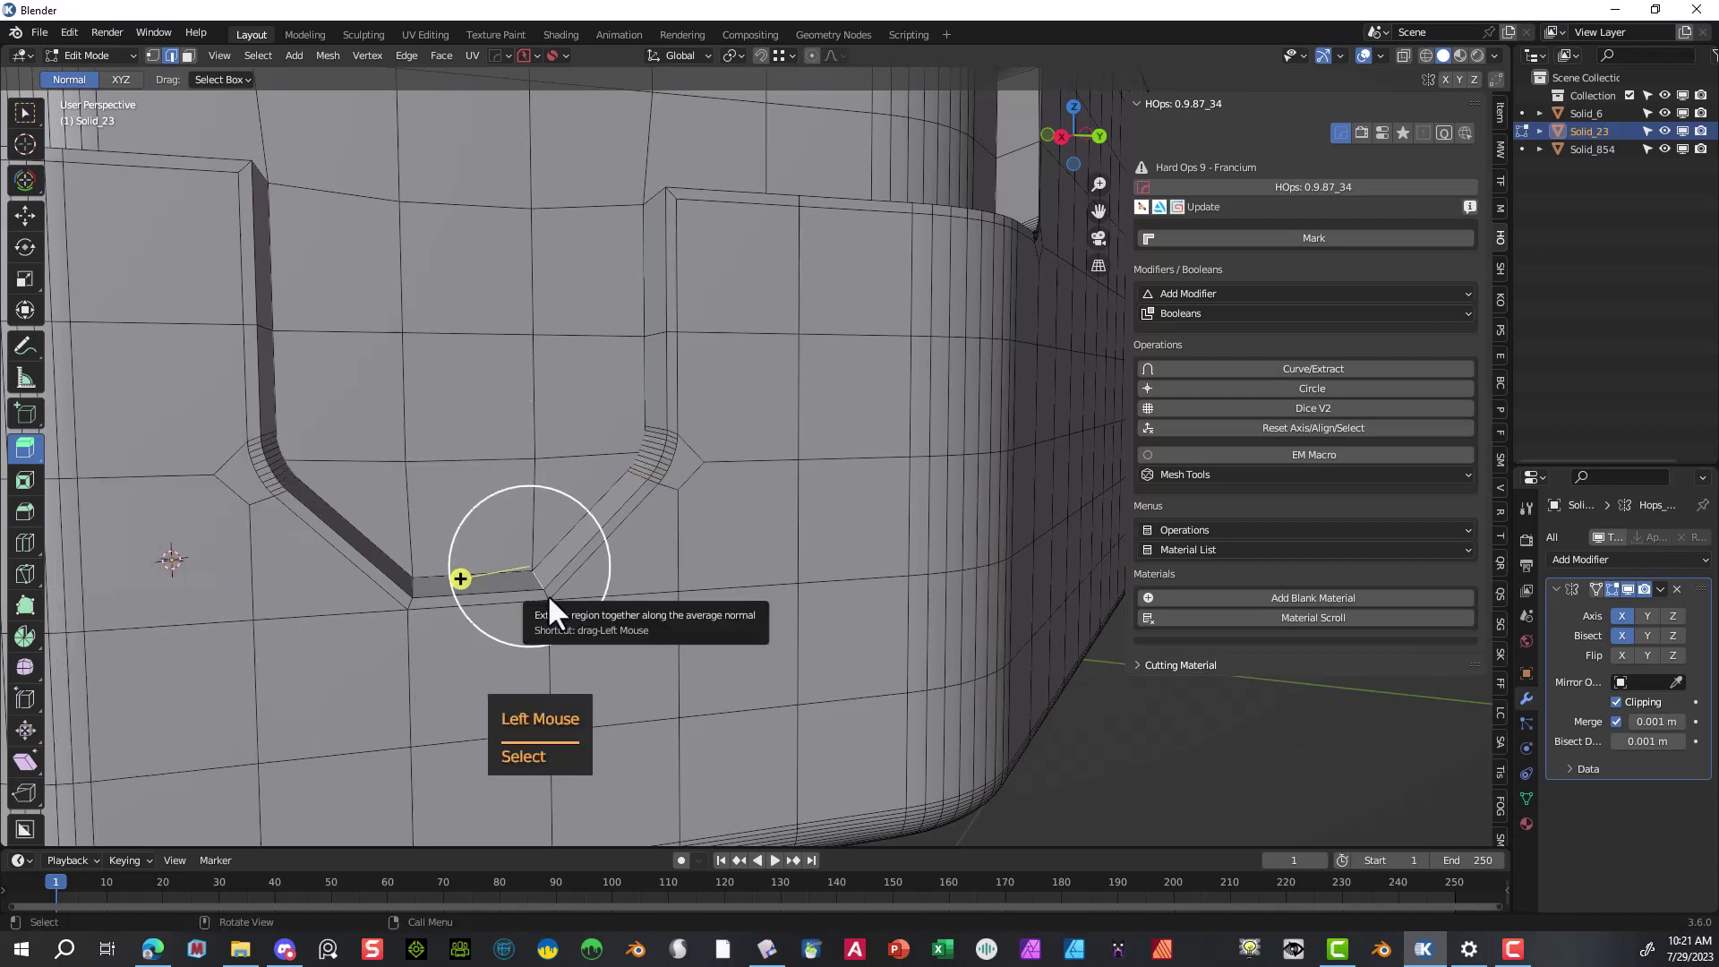
pyautogui.keyDown('shift'); pyautogui.click(546, 591); pyautogui.keyUp('shift')
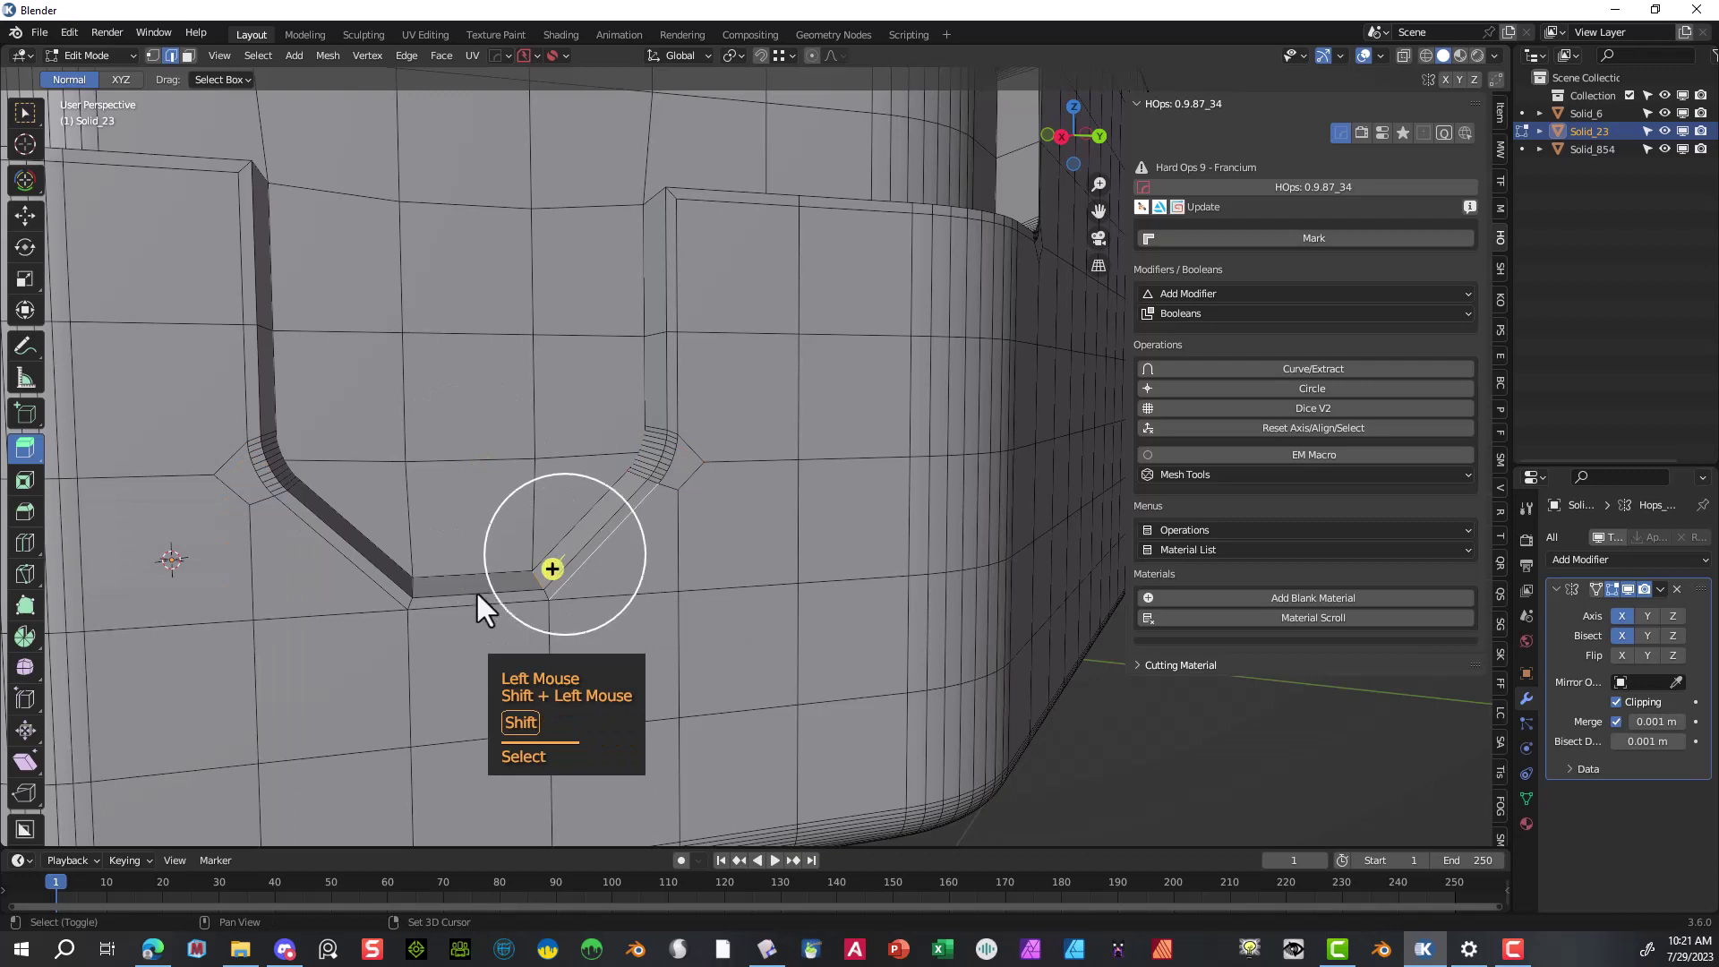
pyautogui.keyDown('shift'); pyautogui.click(545, 592); pyautogui.keyUp('shift')
pyautogui.keyDown('ctrl'); pyautogui.click(617, 571); pyautogui.keyUp('ctrl')
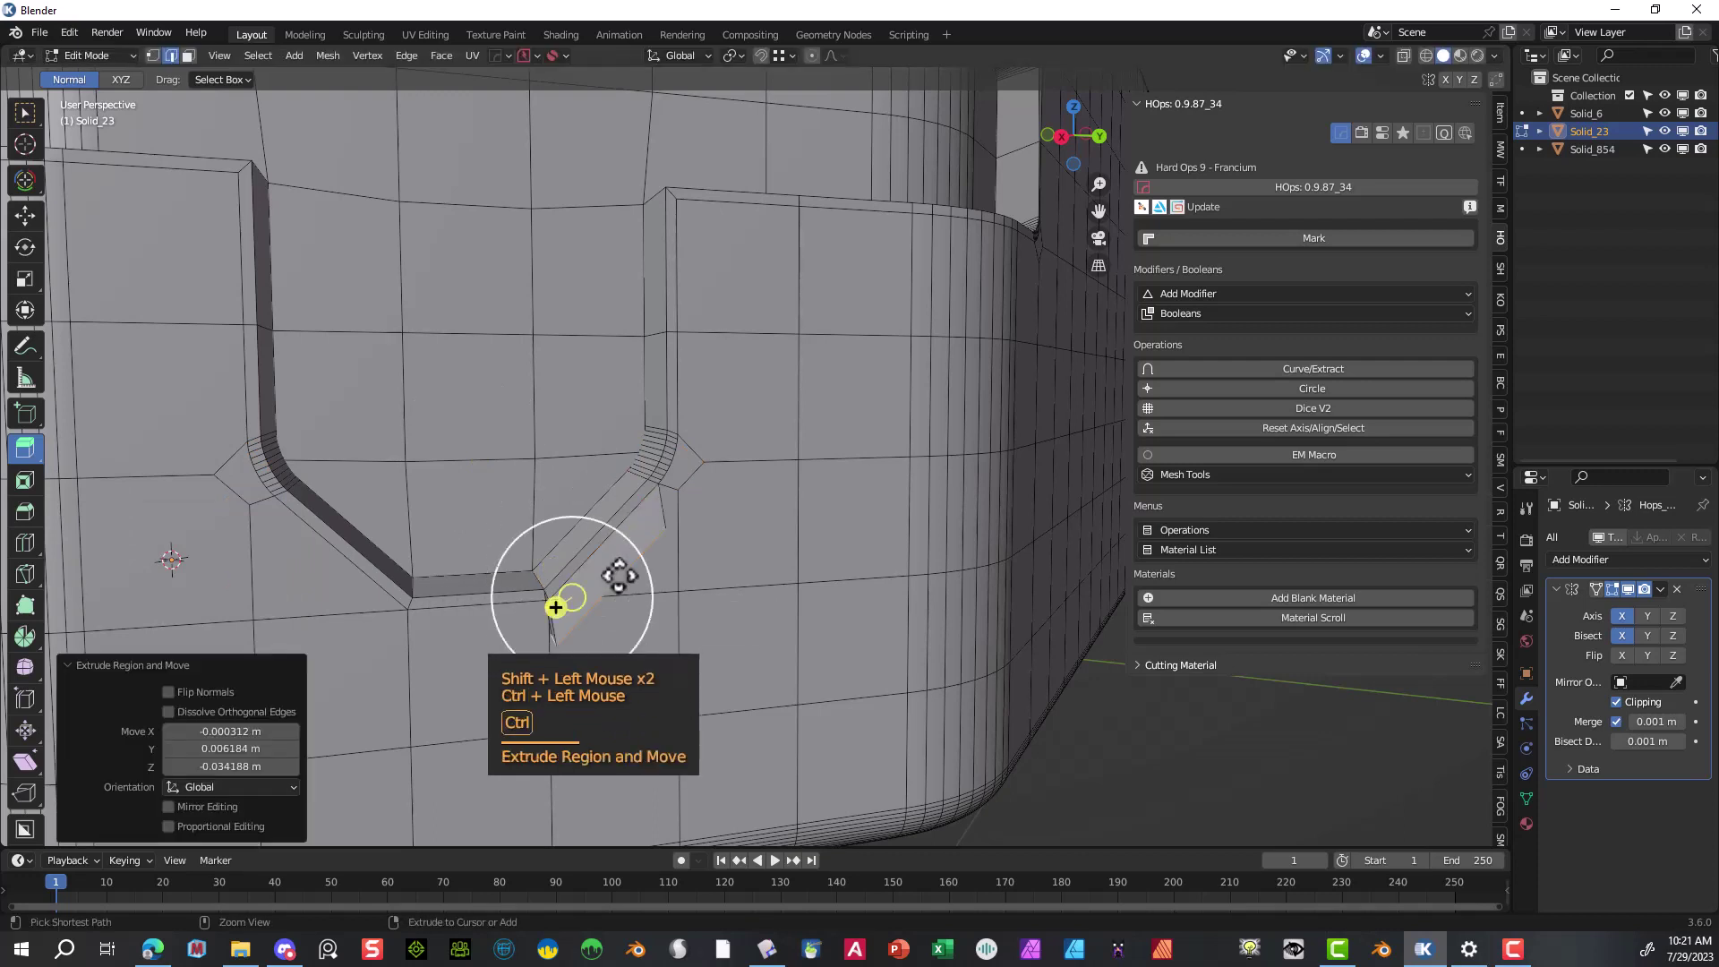
pyautogui.hotkey('ctrl', 'z')
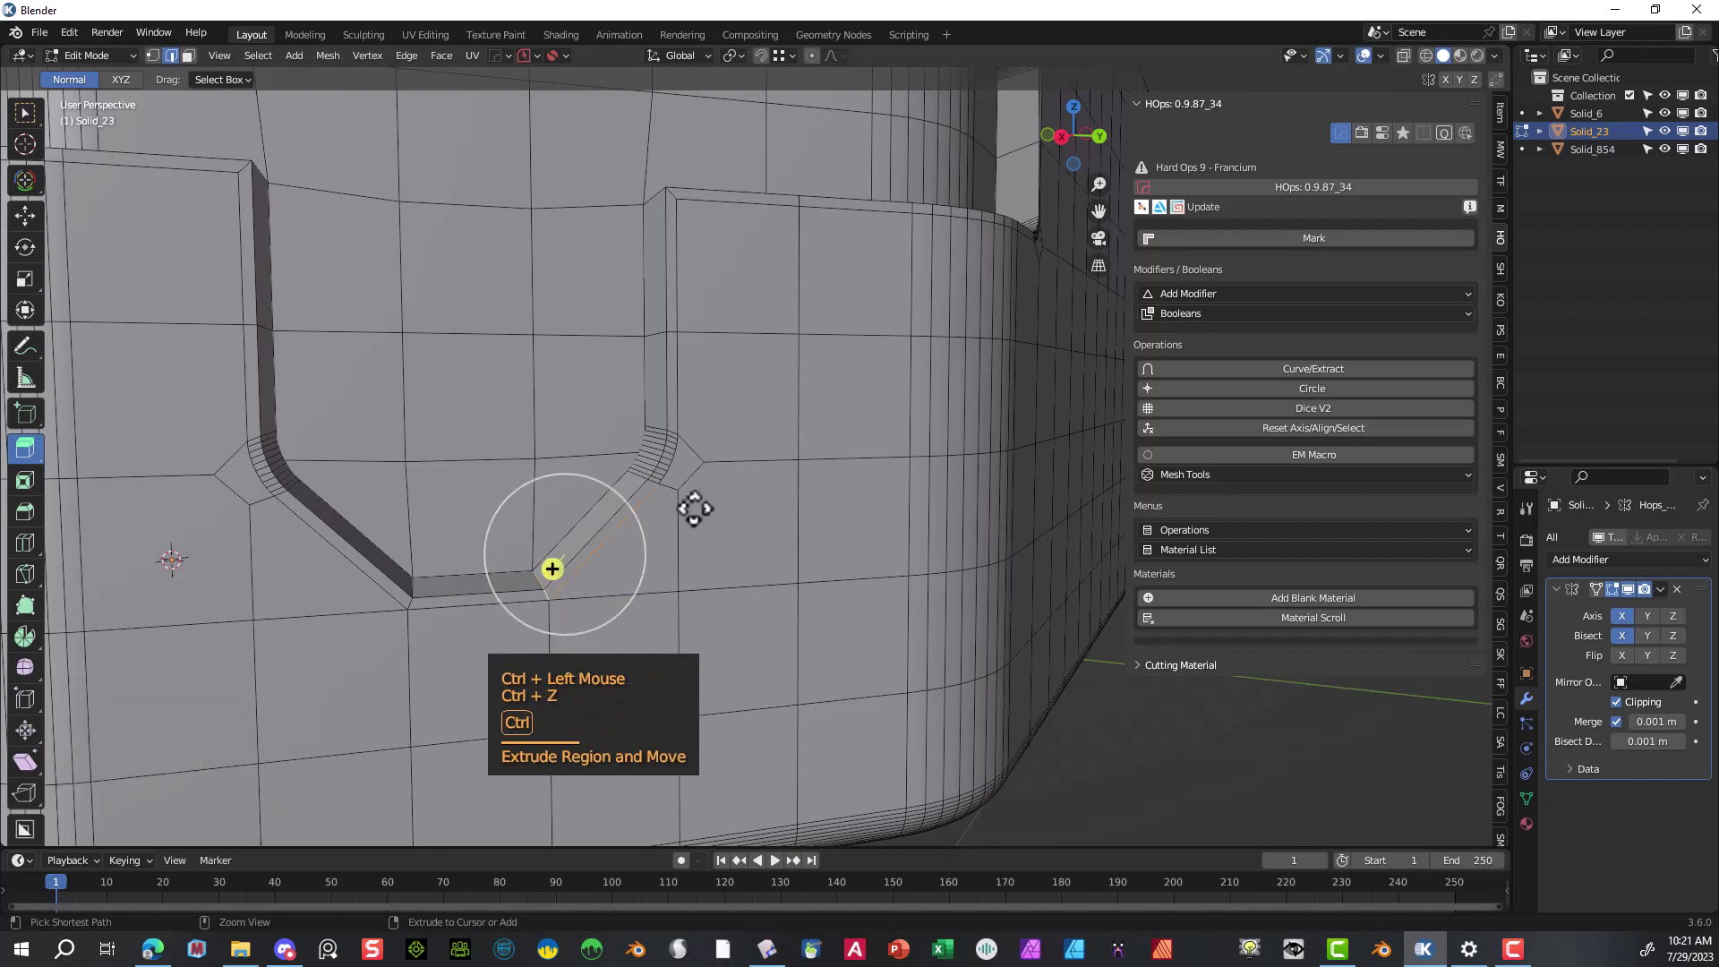
pyautogui.moveTo(712, 463); pyautogui.dragTo(650, 535)
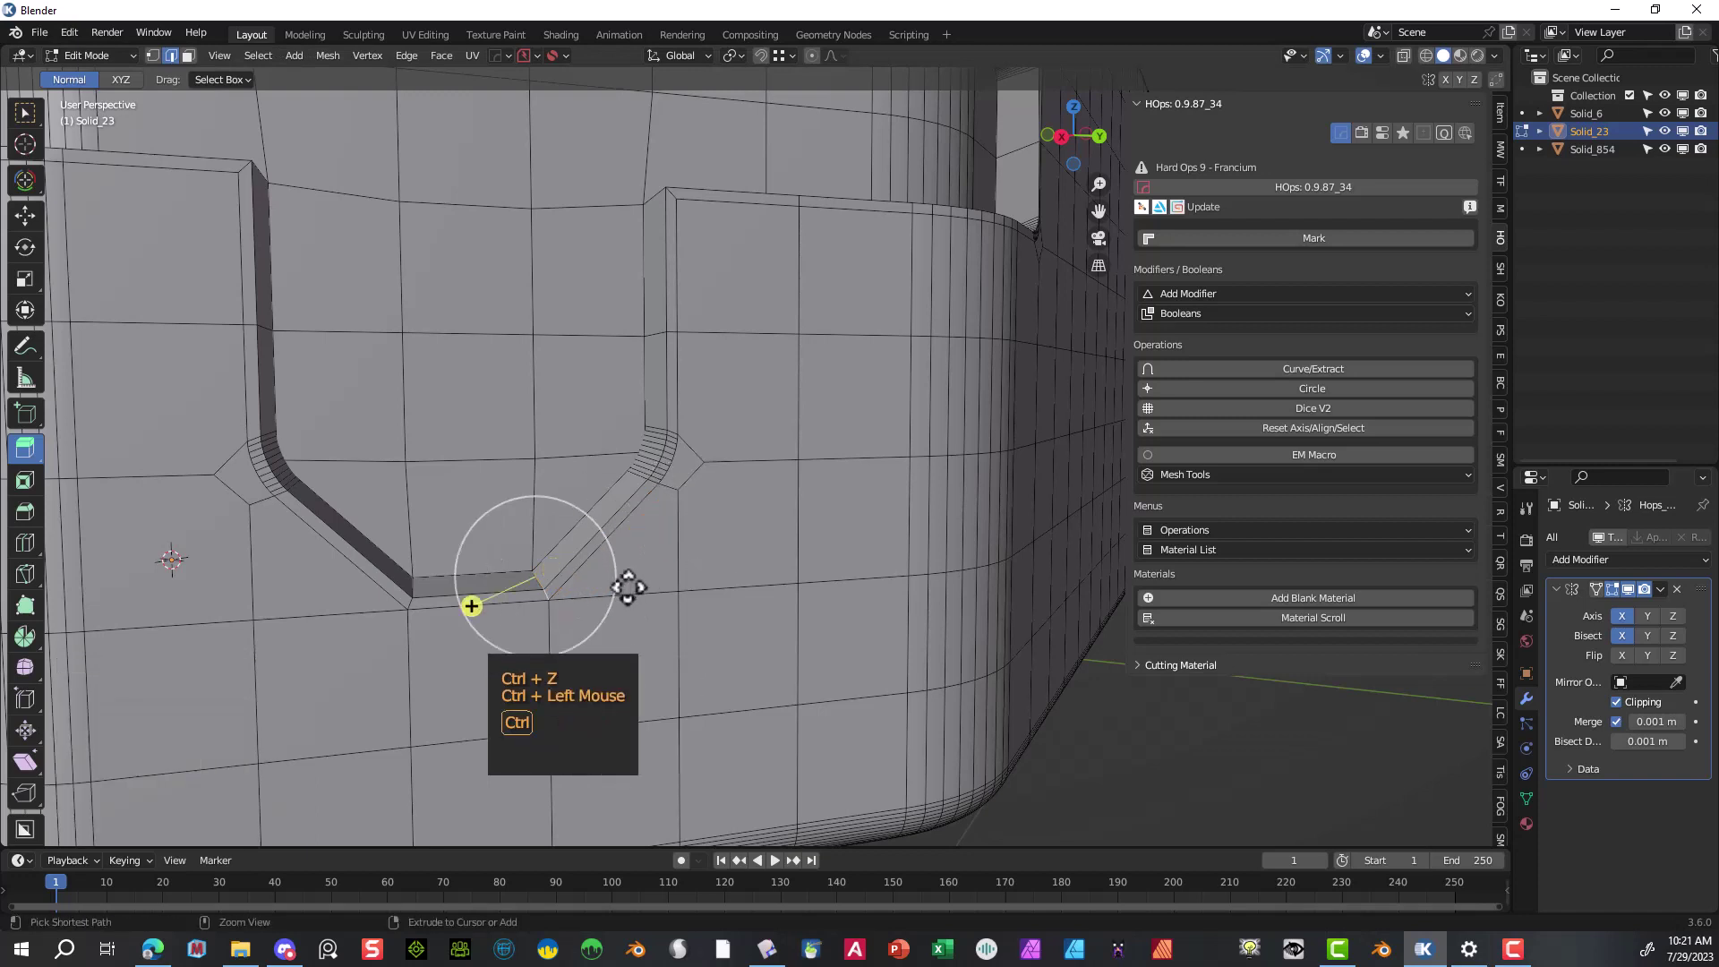
pyautogui.press('shift')
pyautogui.keyDown('shift'); pyautogui.click(413, 591); pyautogui.keyUp('shift')
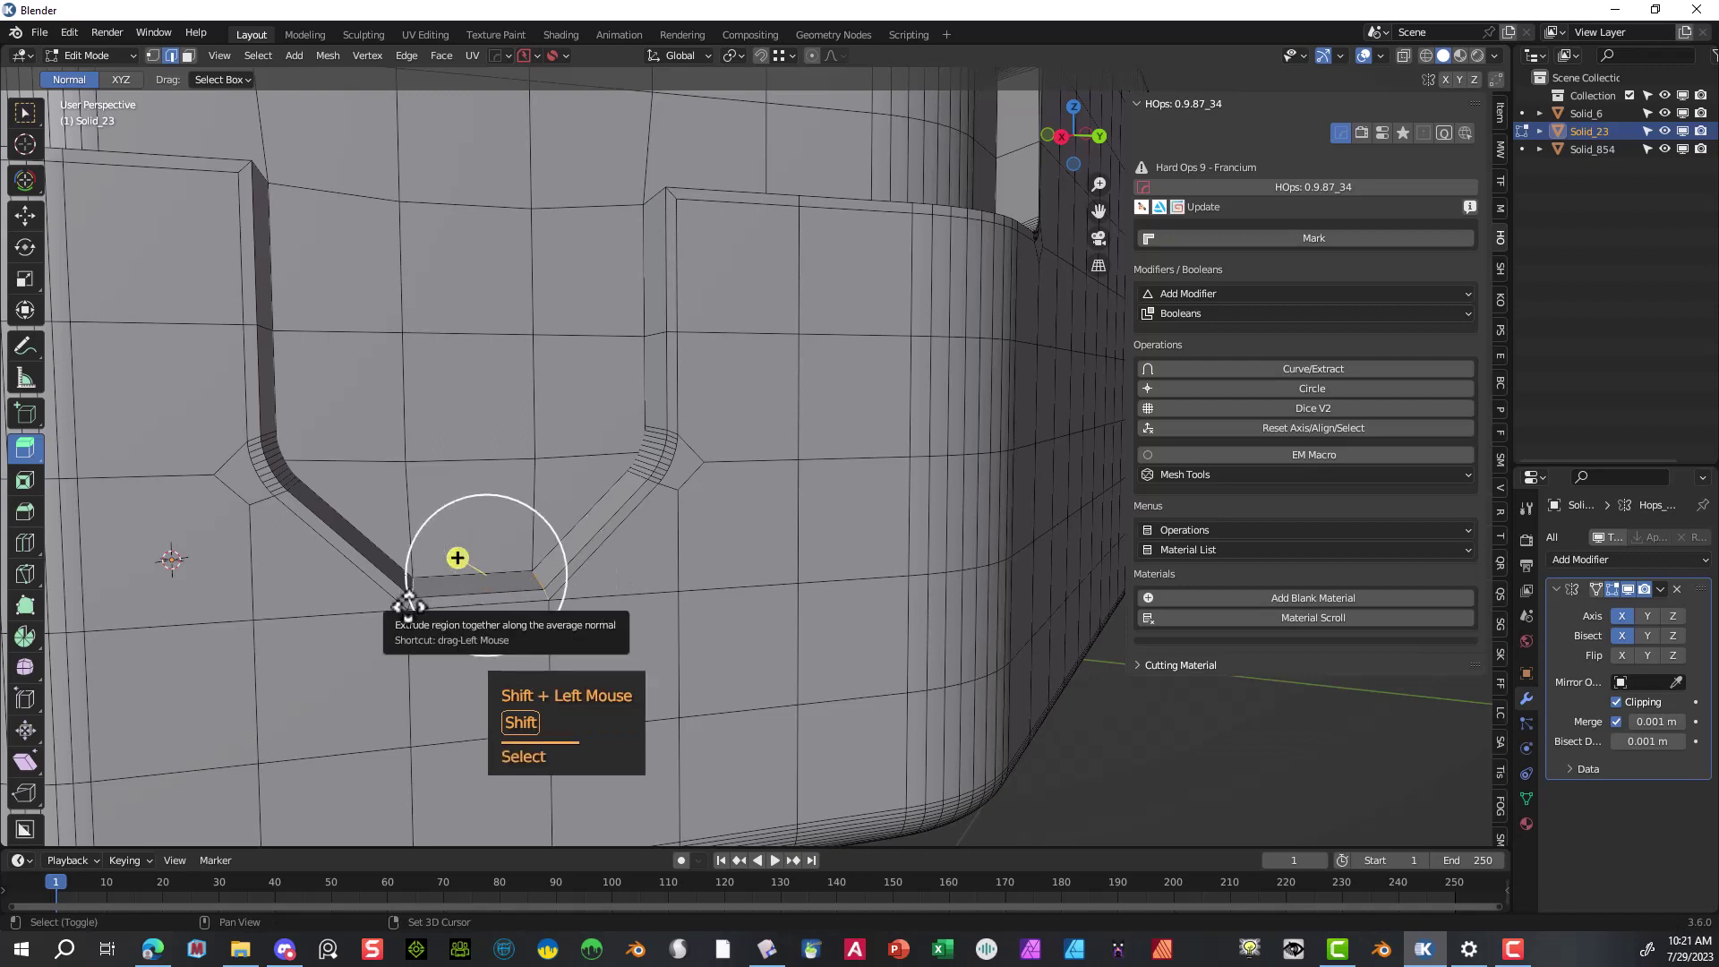
pyautogui.keyDown('shift'); pyautogui.click(410, 600); pyautogui.keyUp('shift')
# - Bevel the selected corner edges at the stem's bottom end with 10 segments and a 0.006 m width
pyautogui.moveTo(456, 576); pyautogui.dragTo(438, 532)
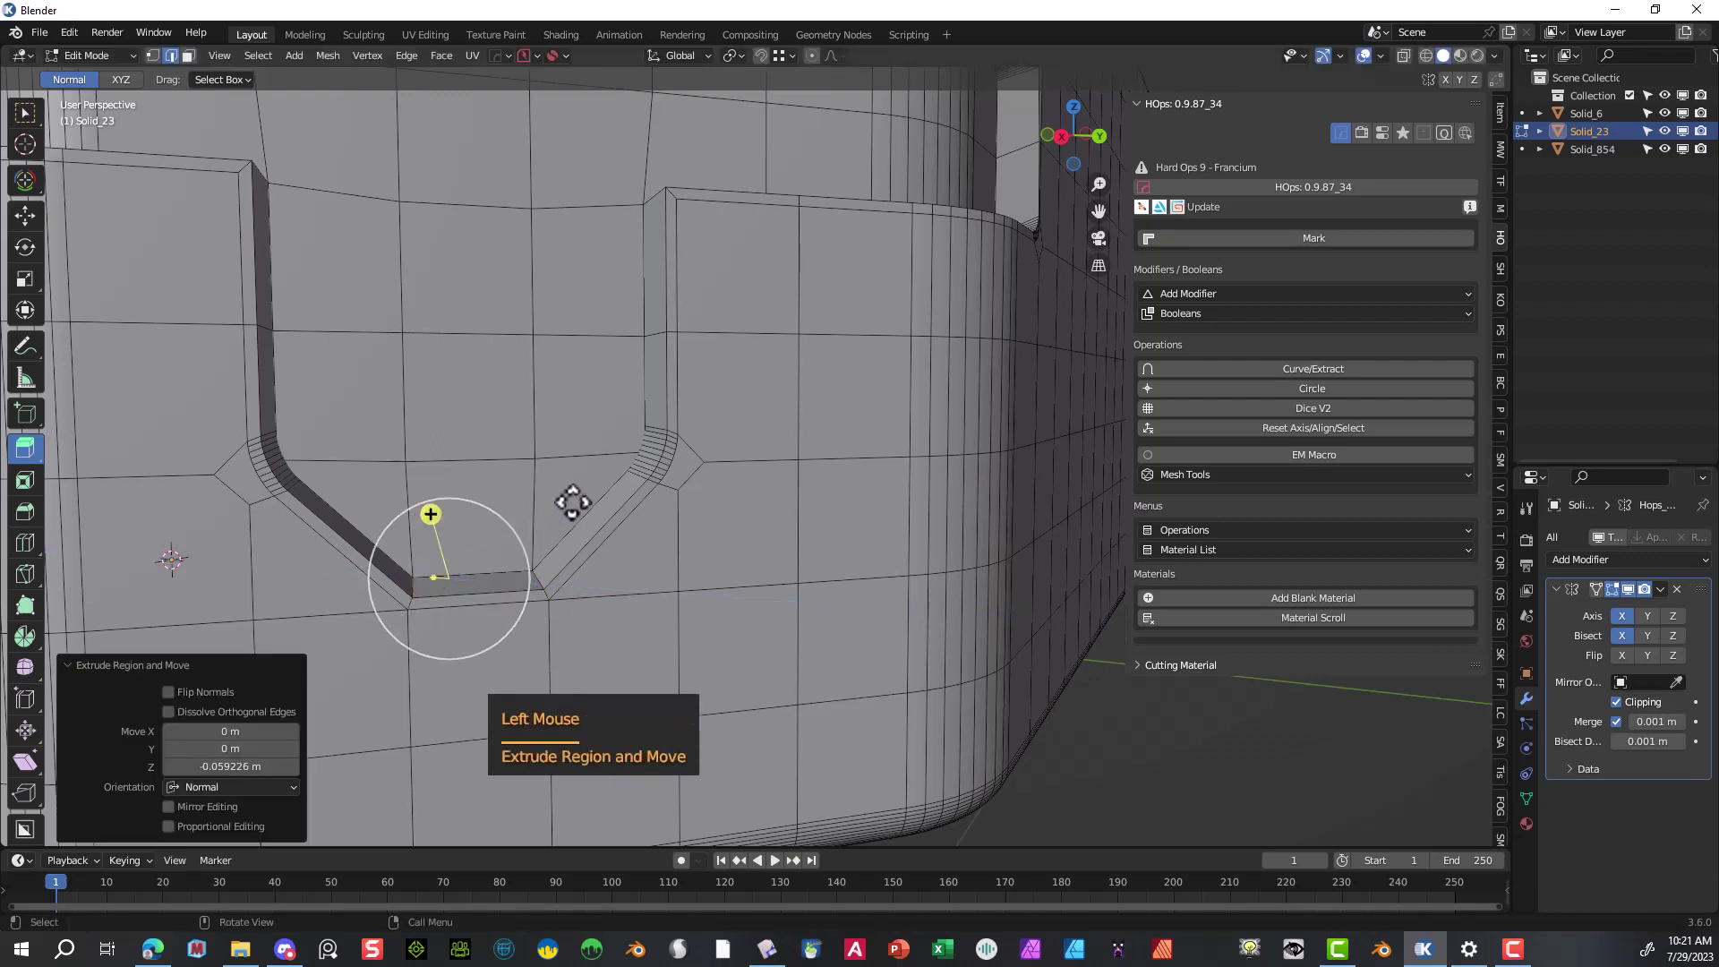
pyautogui.hotkey('ctrl', 'z')
pyautogui.press('ctrl')
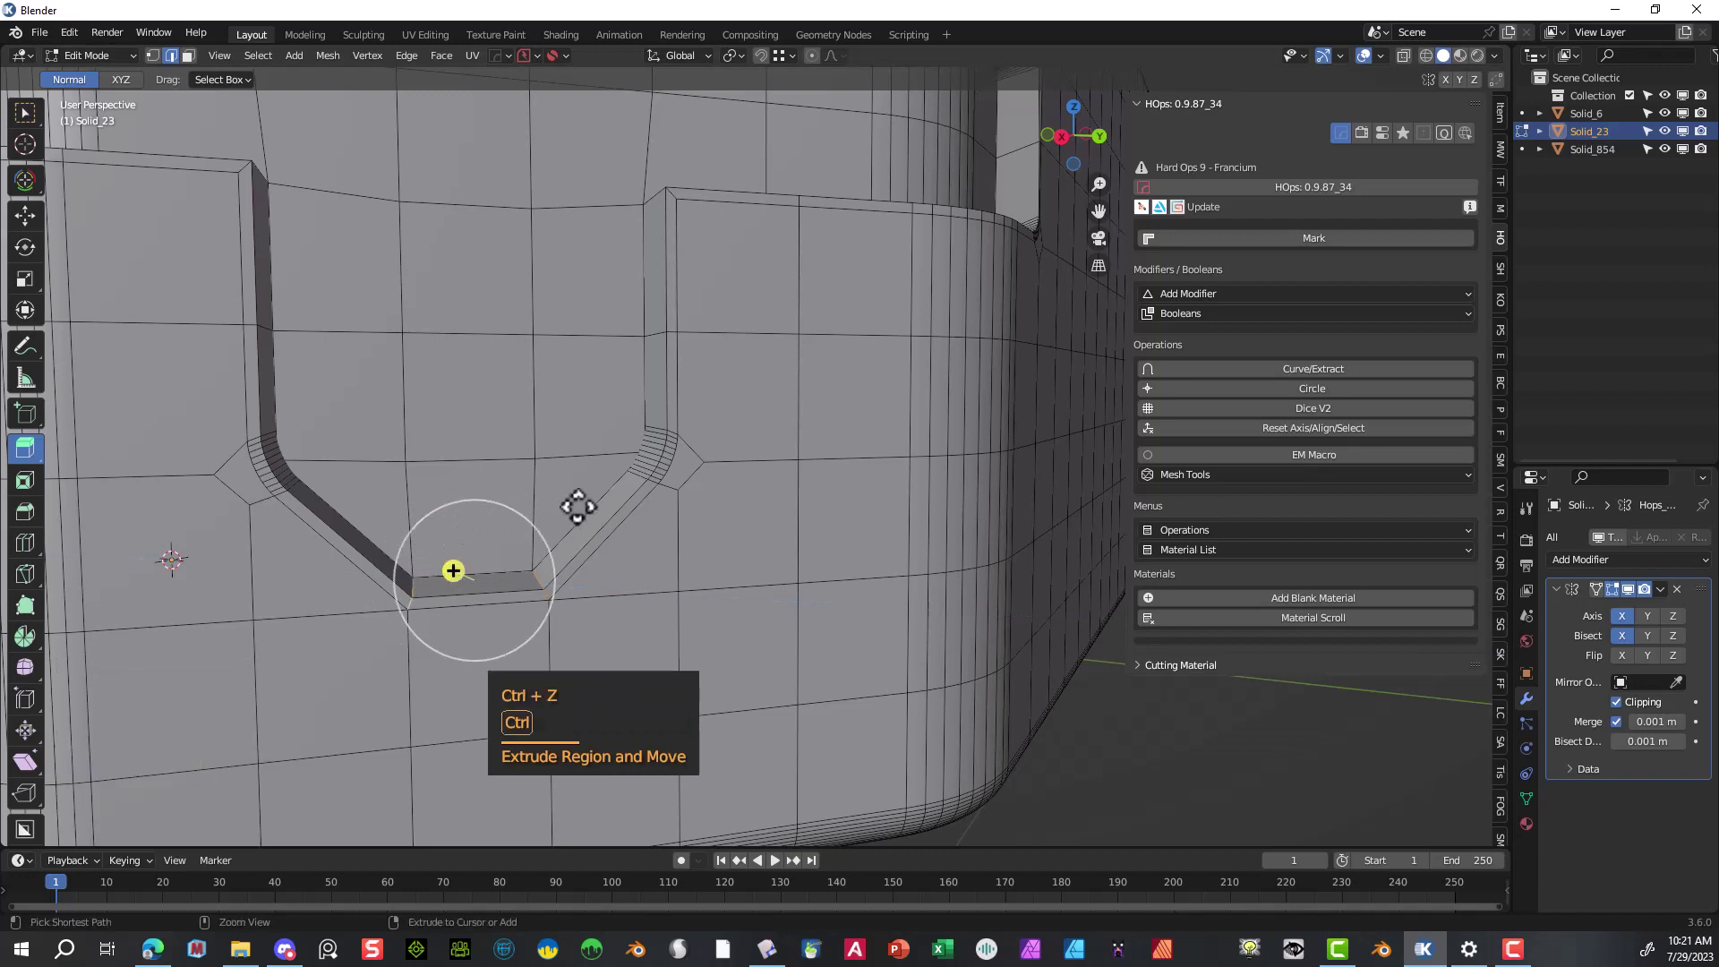
pyautogui.hotkey('ctrl', 'b')
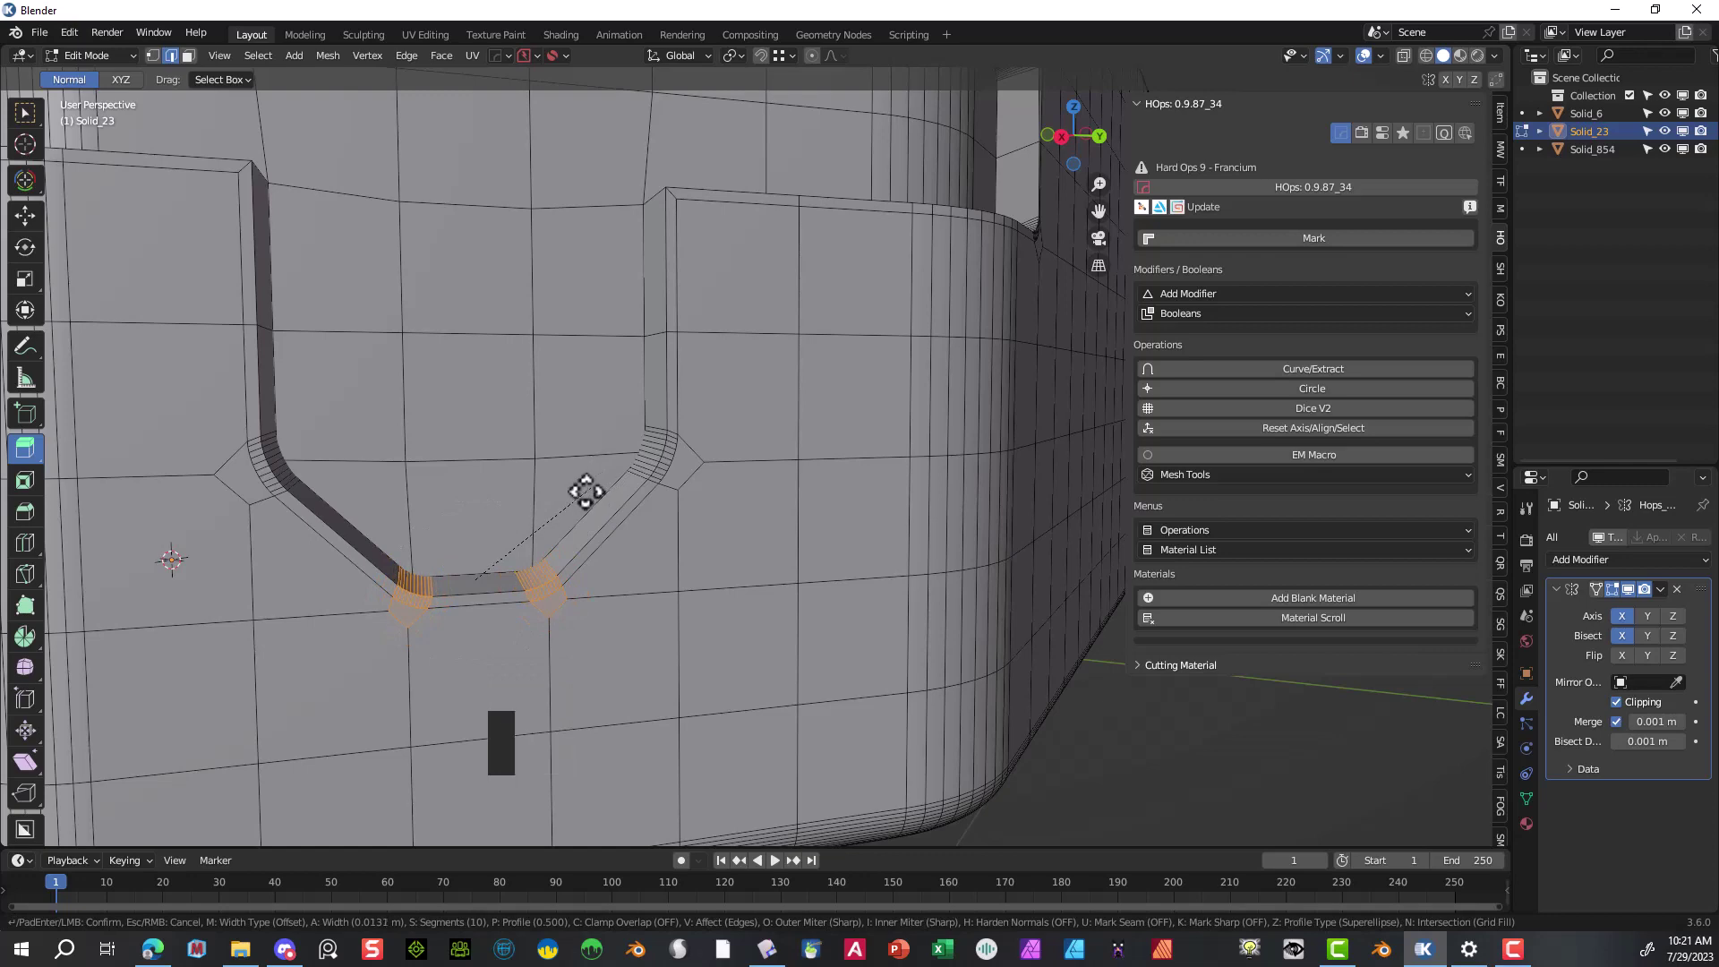
pyautogui.click(583, 492)
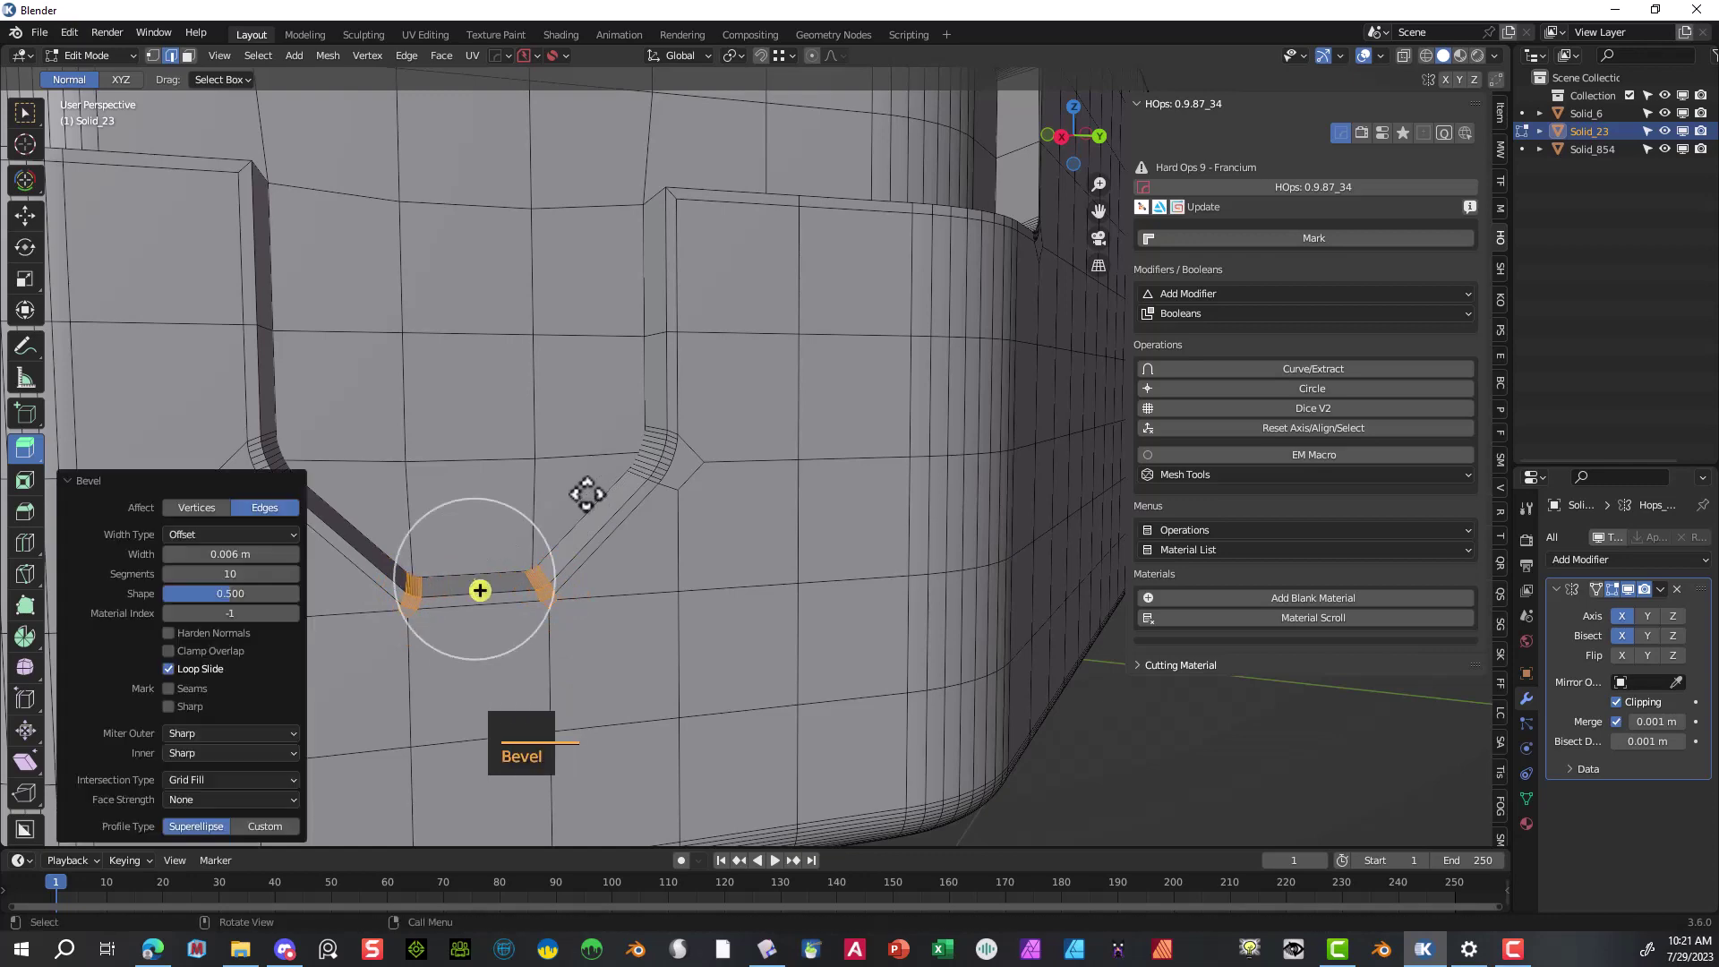
pyautogui.click(410, 702)
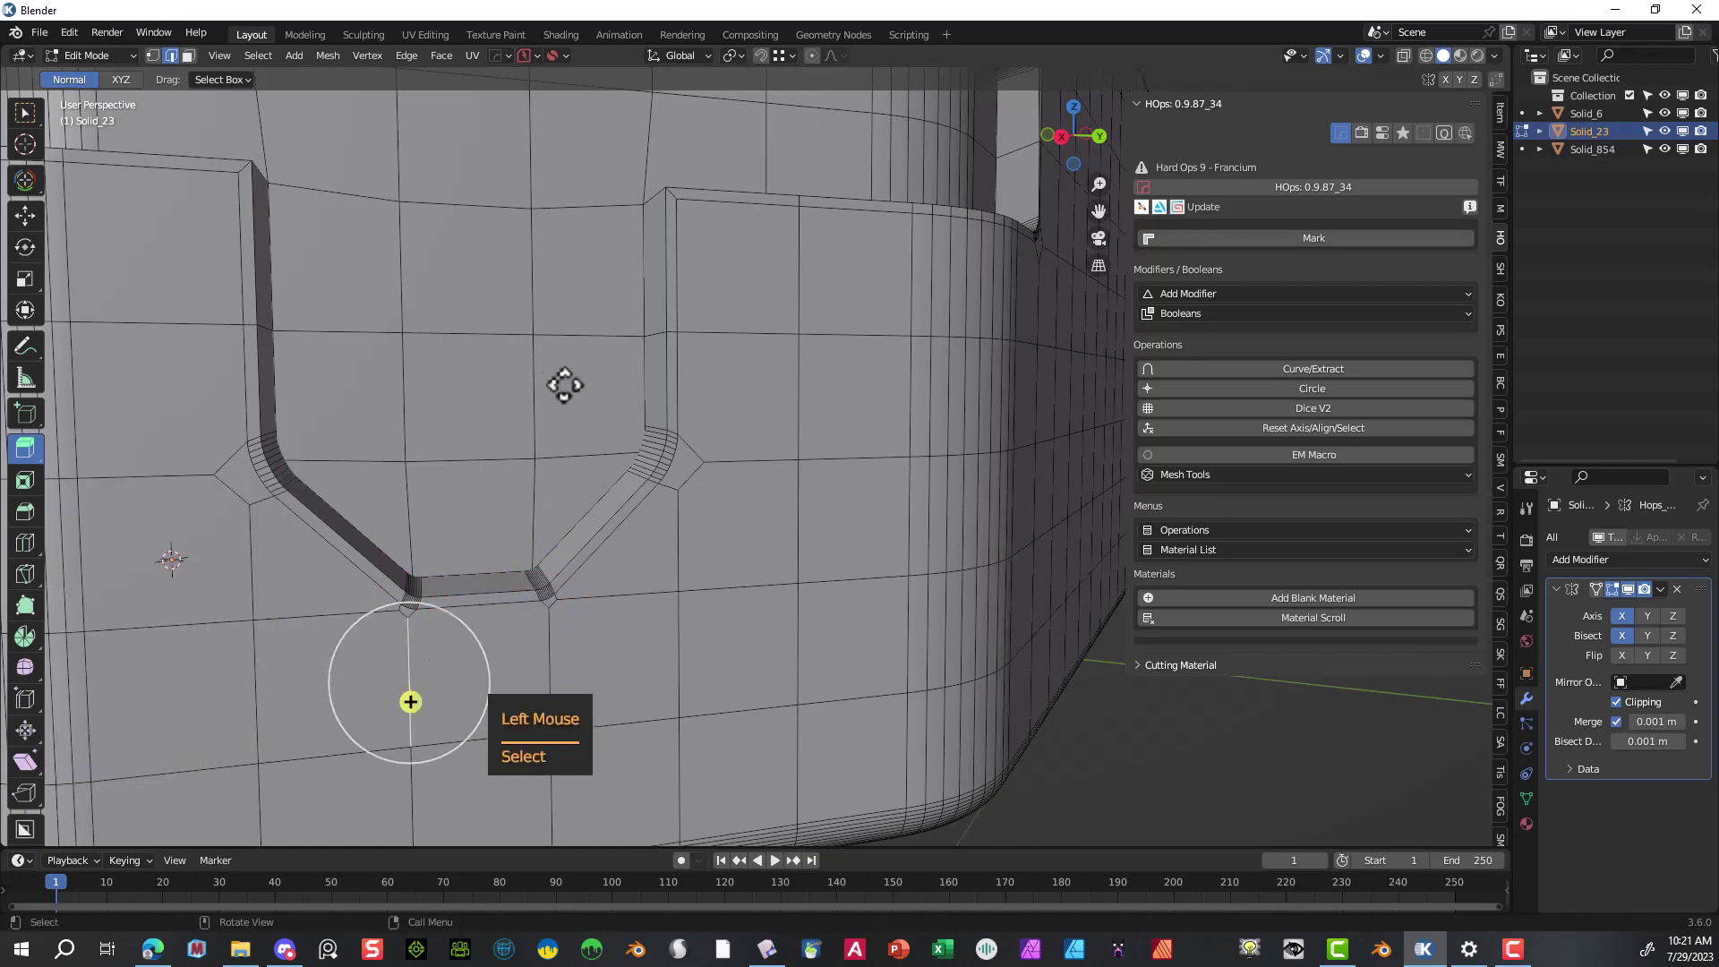
# - Select the short depth edges at both upper corners where the stem's vertical sides meet the band
pyautogui.moveTo(564, 385); pyautogui.dragTo(569, 396, button='middle')
pyautogui.scroll(3, 568, 394)
pyautogui.moveTo(485, 350)
pyautogui.mouseDown(button='middle')
pyautogui.moveTo(499, 357)
pyautogui.moveTo(483, 357)
pyautogui.mouseUp(button='middle')
pyautogui.scroll(3, 544, 475)
pyautogui.scroll(-2, 548, 497)
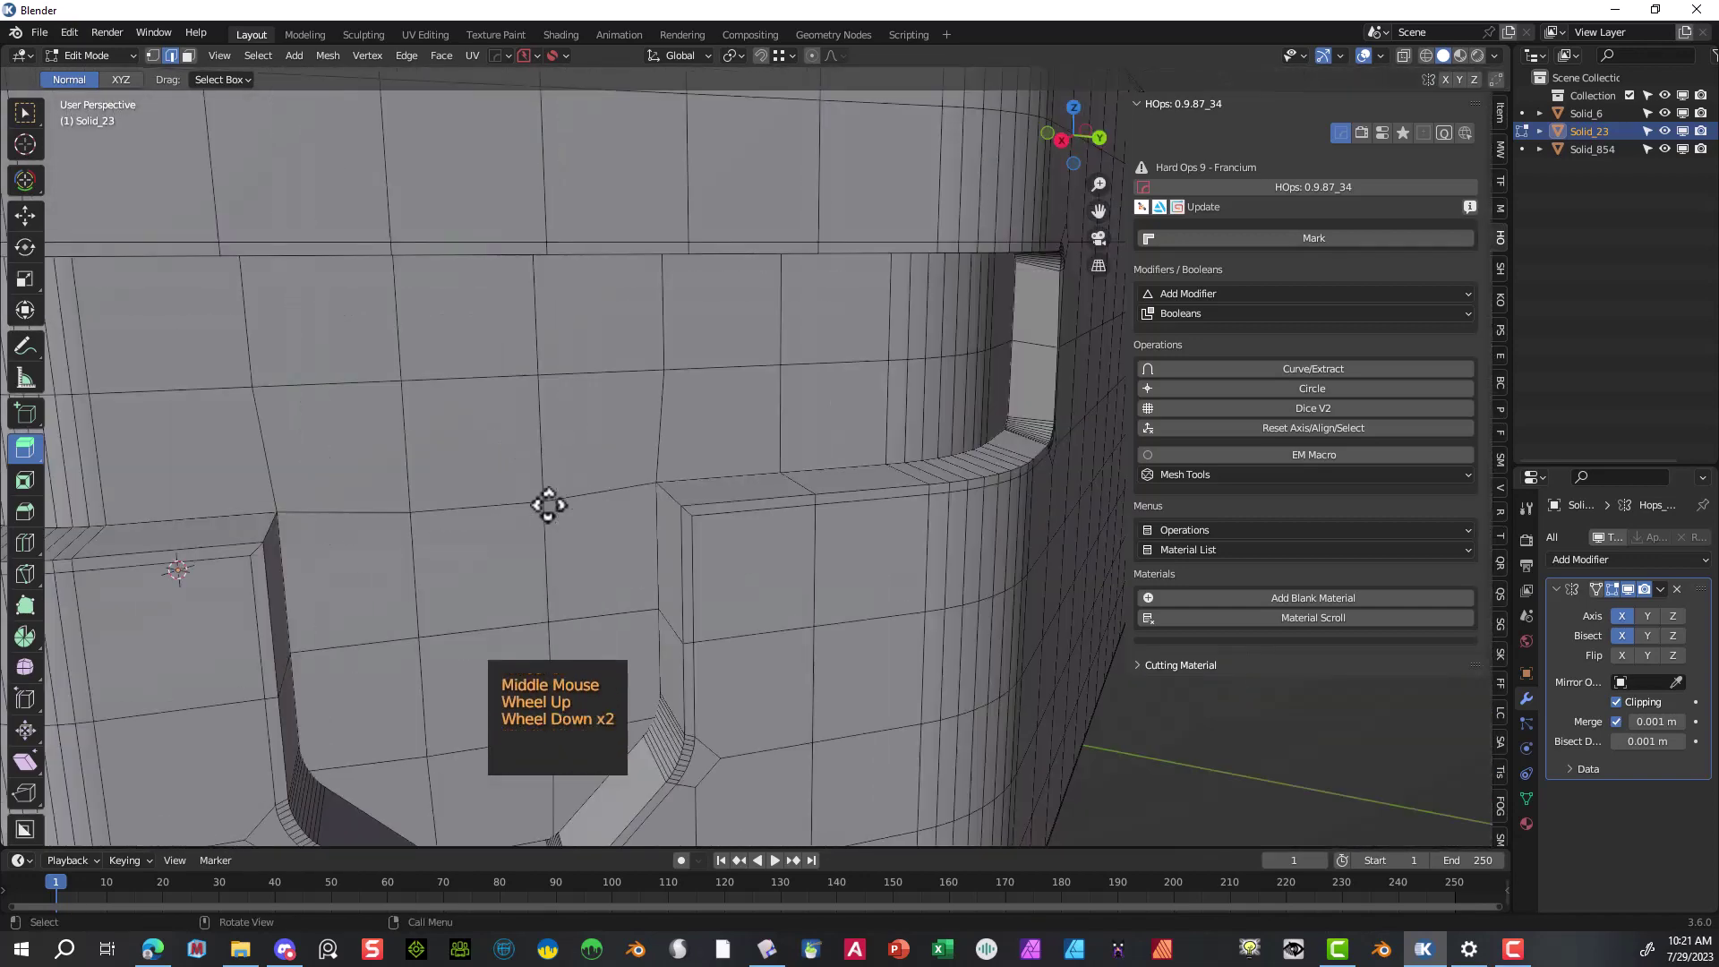
pyautogui.scroll(1, 590, 541)
pyautogui.click(577, 539)
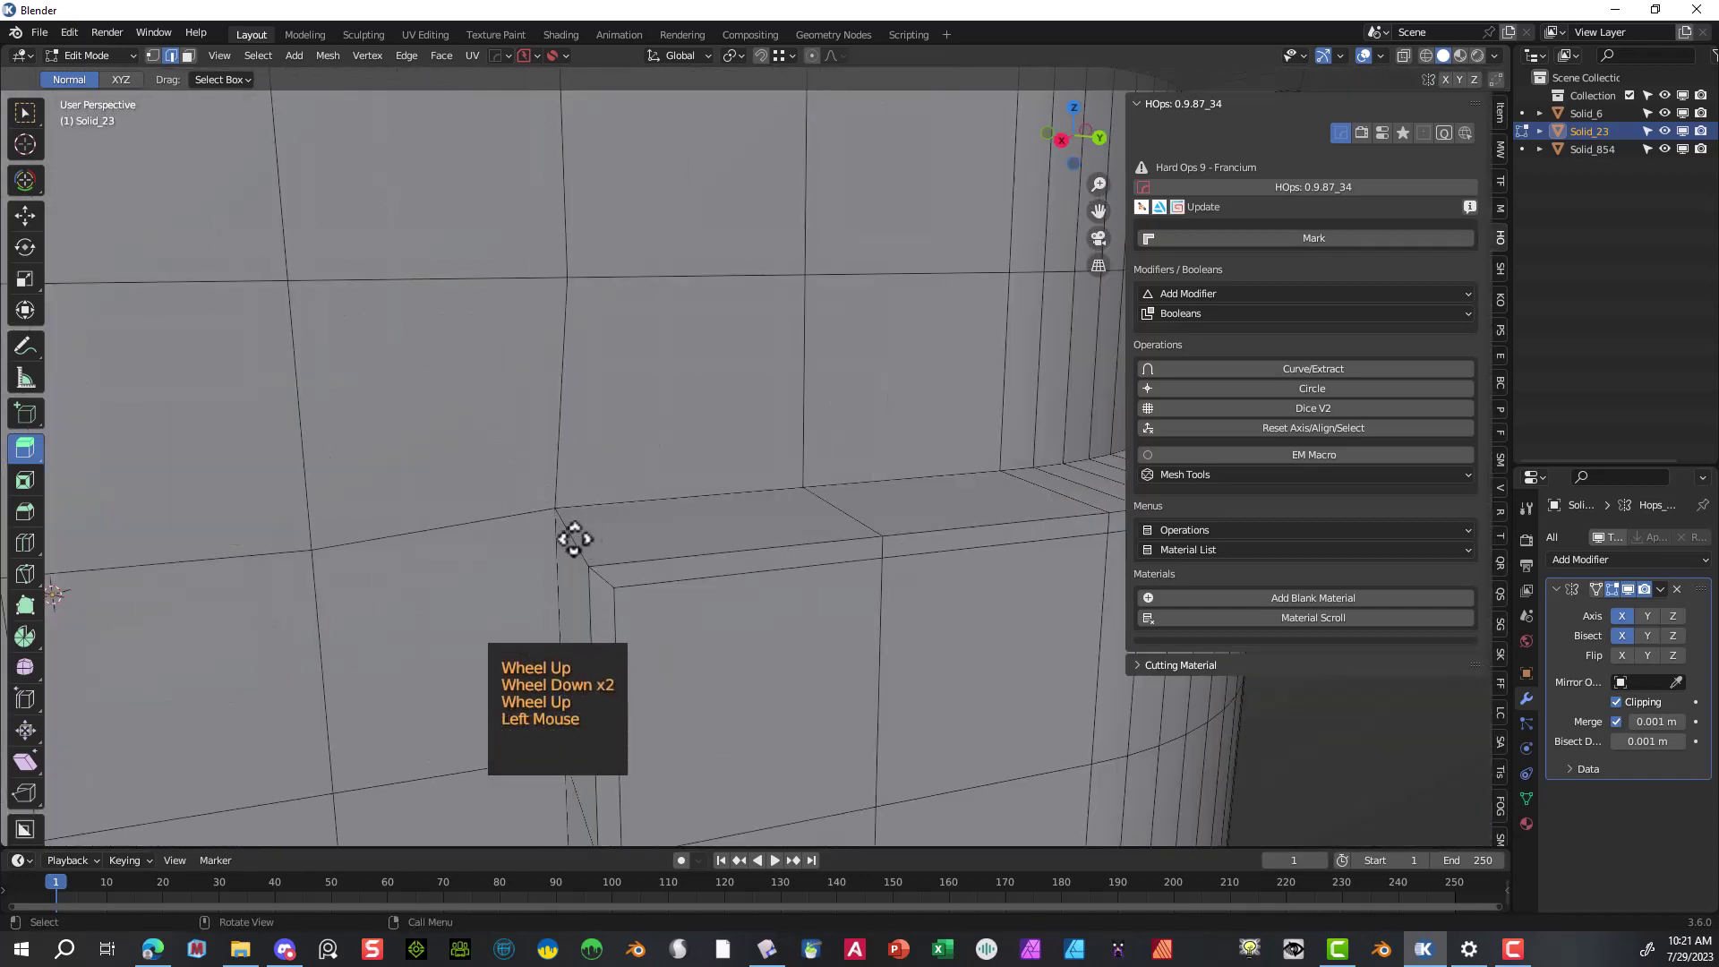
pyautogui.keyDown('shift'); pyautogui.click(604, 577); pyautogui.keyUp('shift')
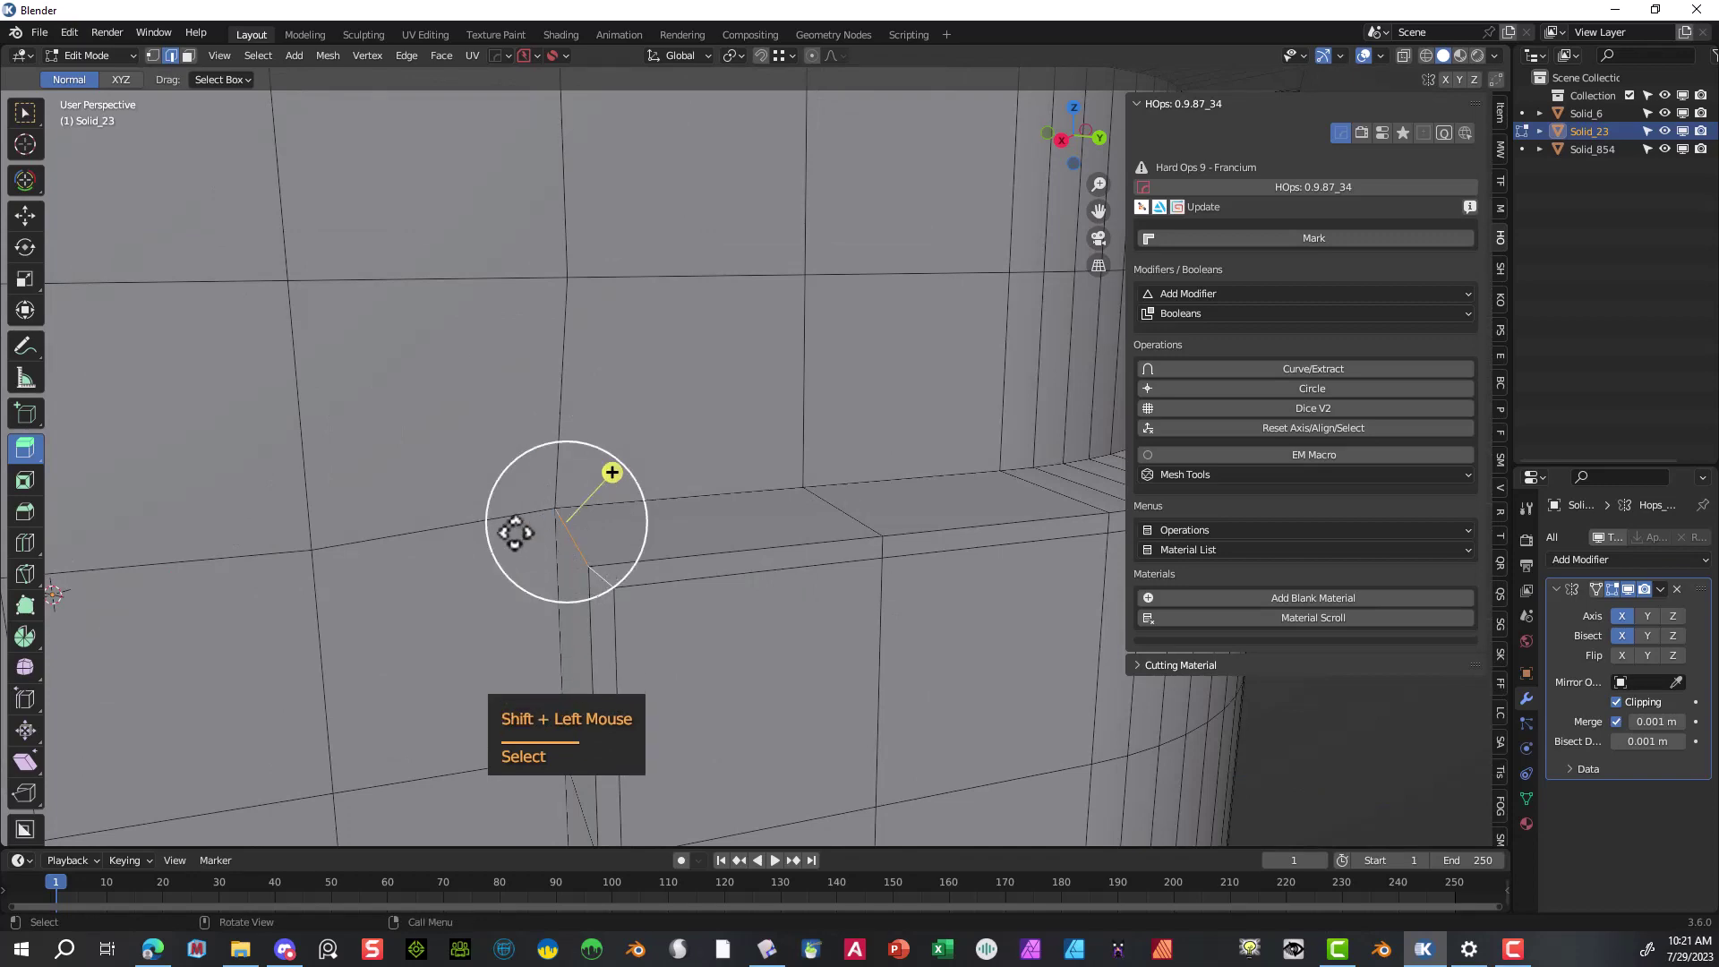
pyautogui.scroll(-2, 518, 528)
pyautogui.scroll(1, 445, 518)
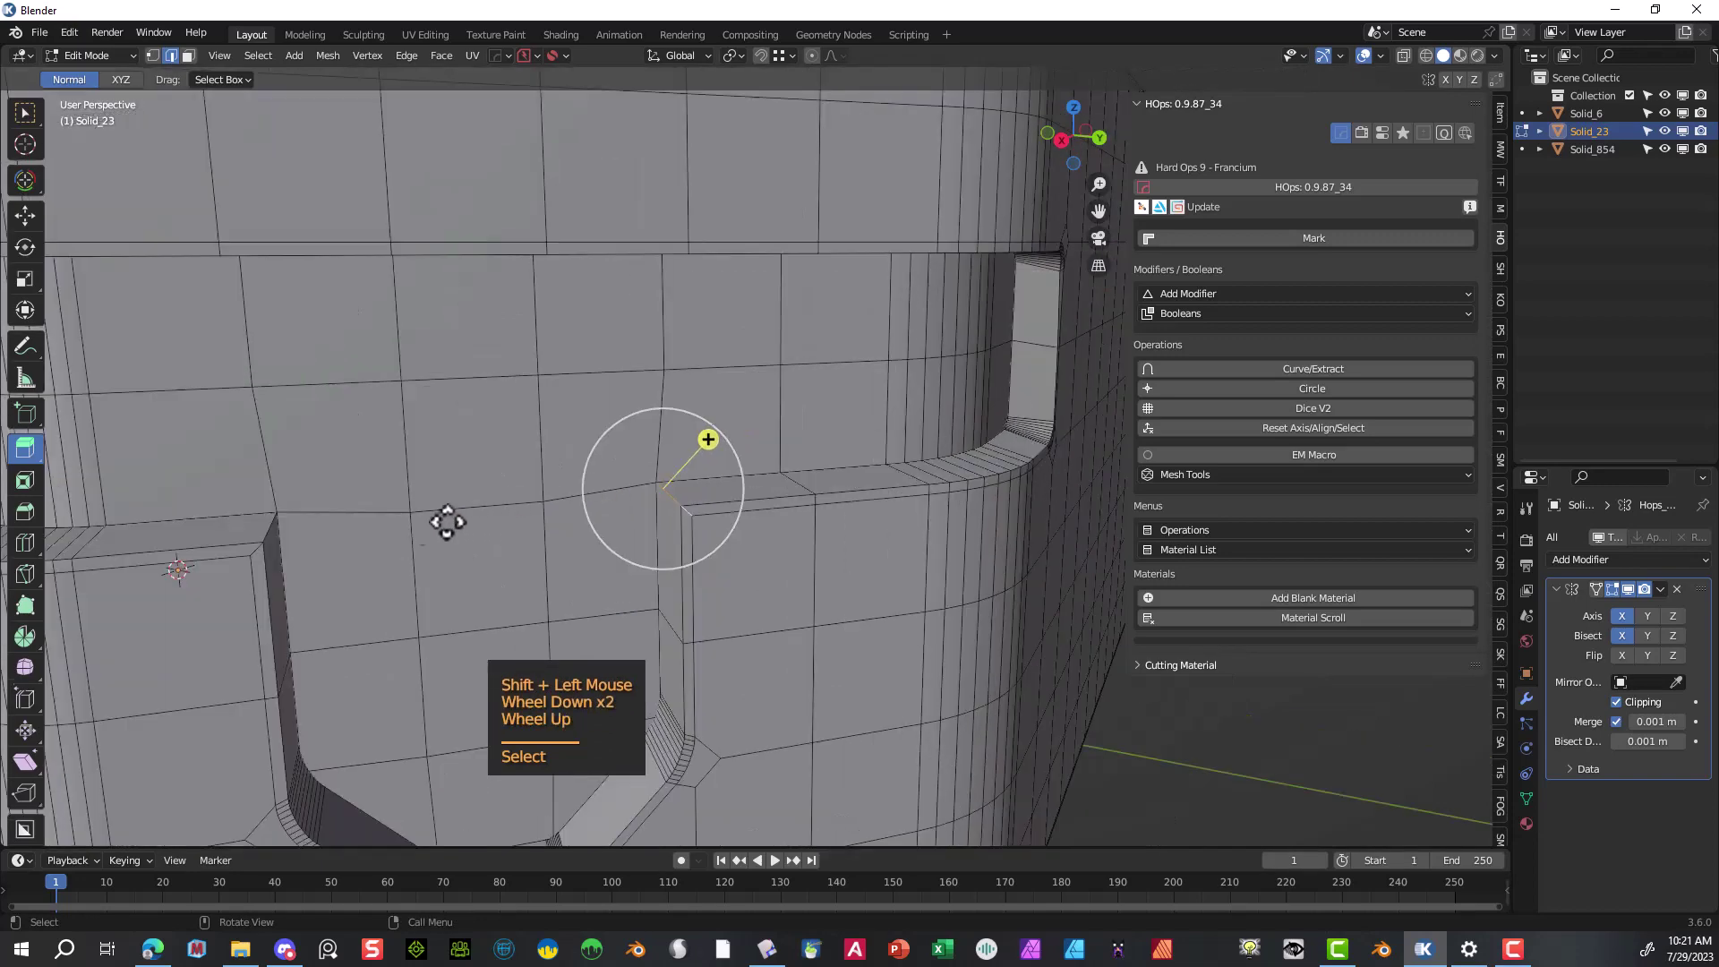
pyautogui.keyDown('shift'); pyautogui.click(271, 530); pyautogui.keyUp('shift')
pyautogui.keyDown('shift'); pyautogui.click(258, 544); pyautogui.keyUp('shift')
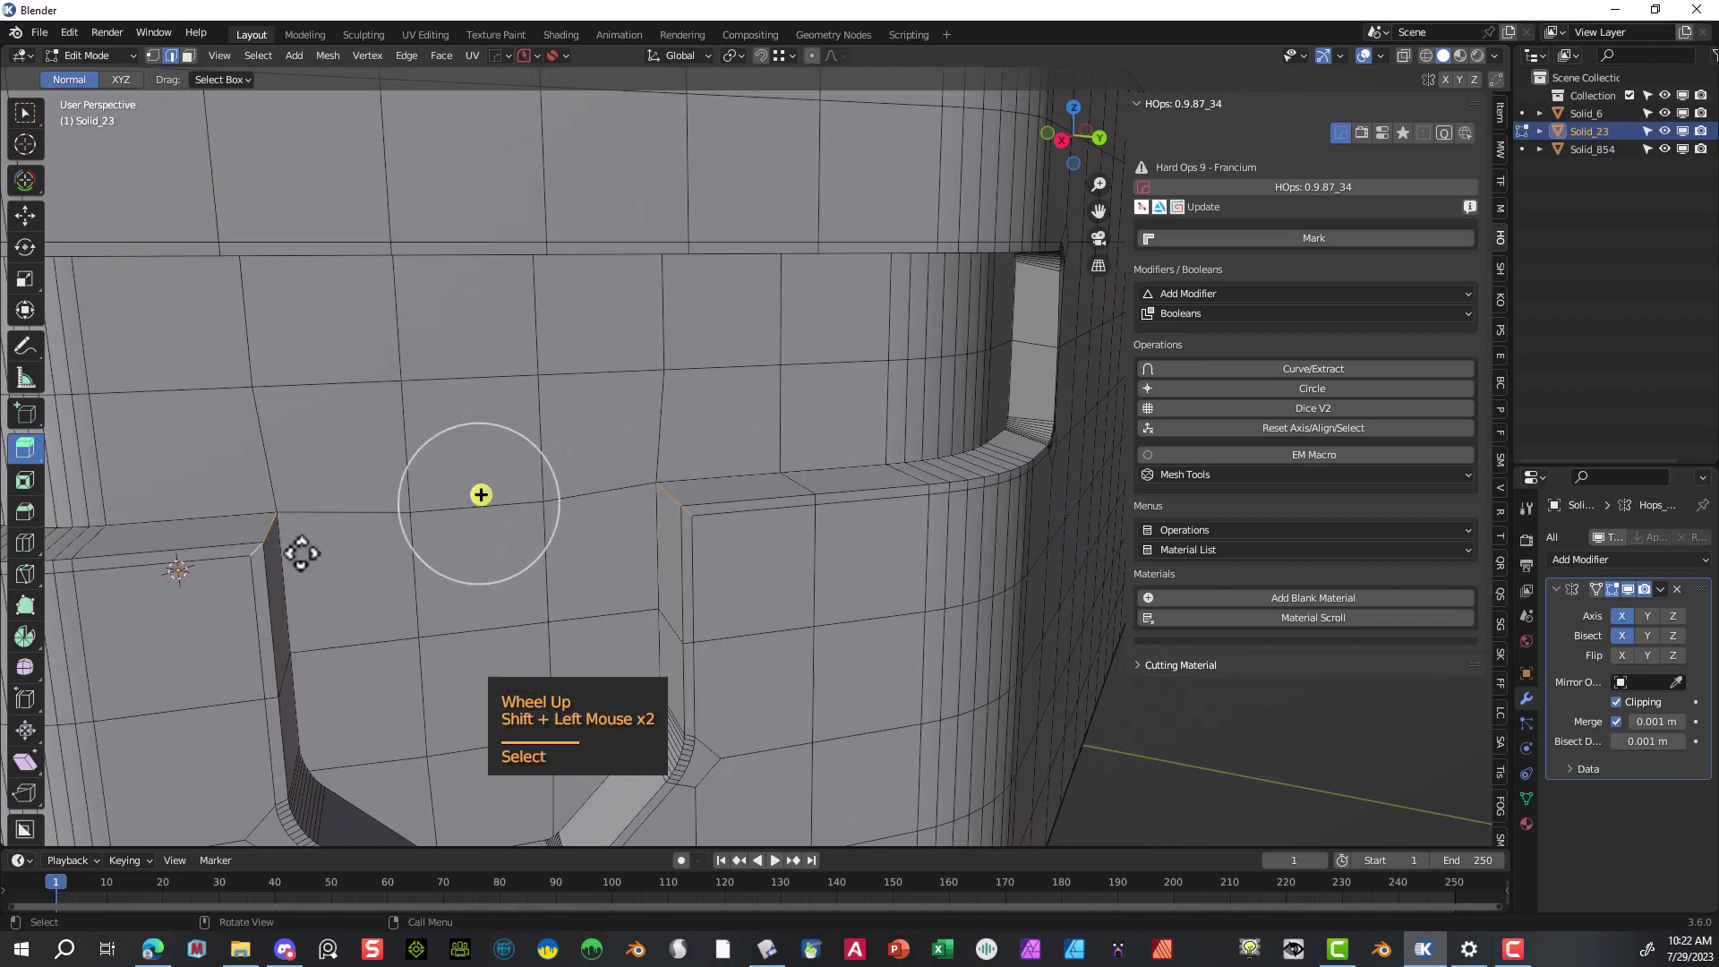
# - Bevel the two corners between the stem and the band with 10 segments and a 0.0324 m width
pyautogui.press('ctrl')
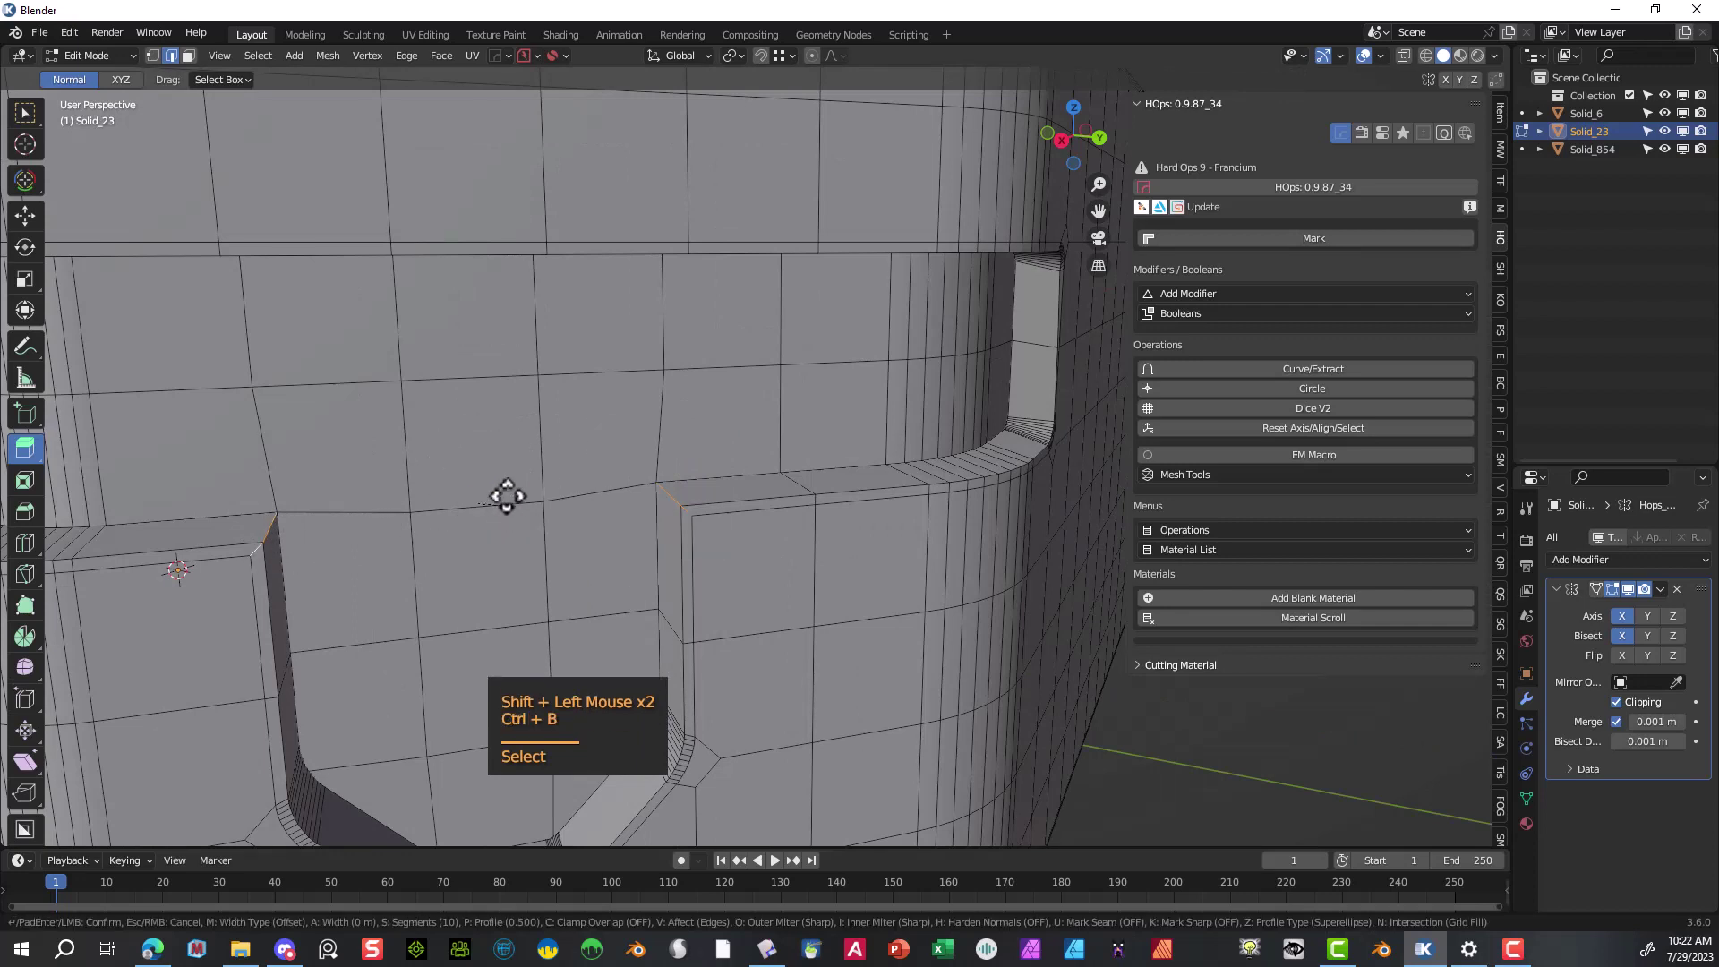
pyautogui.hotkey('ctrl', 'b')
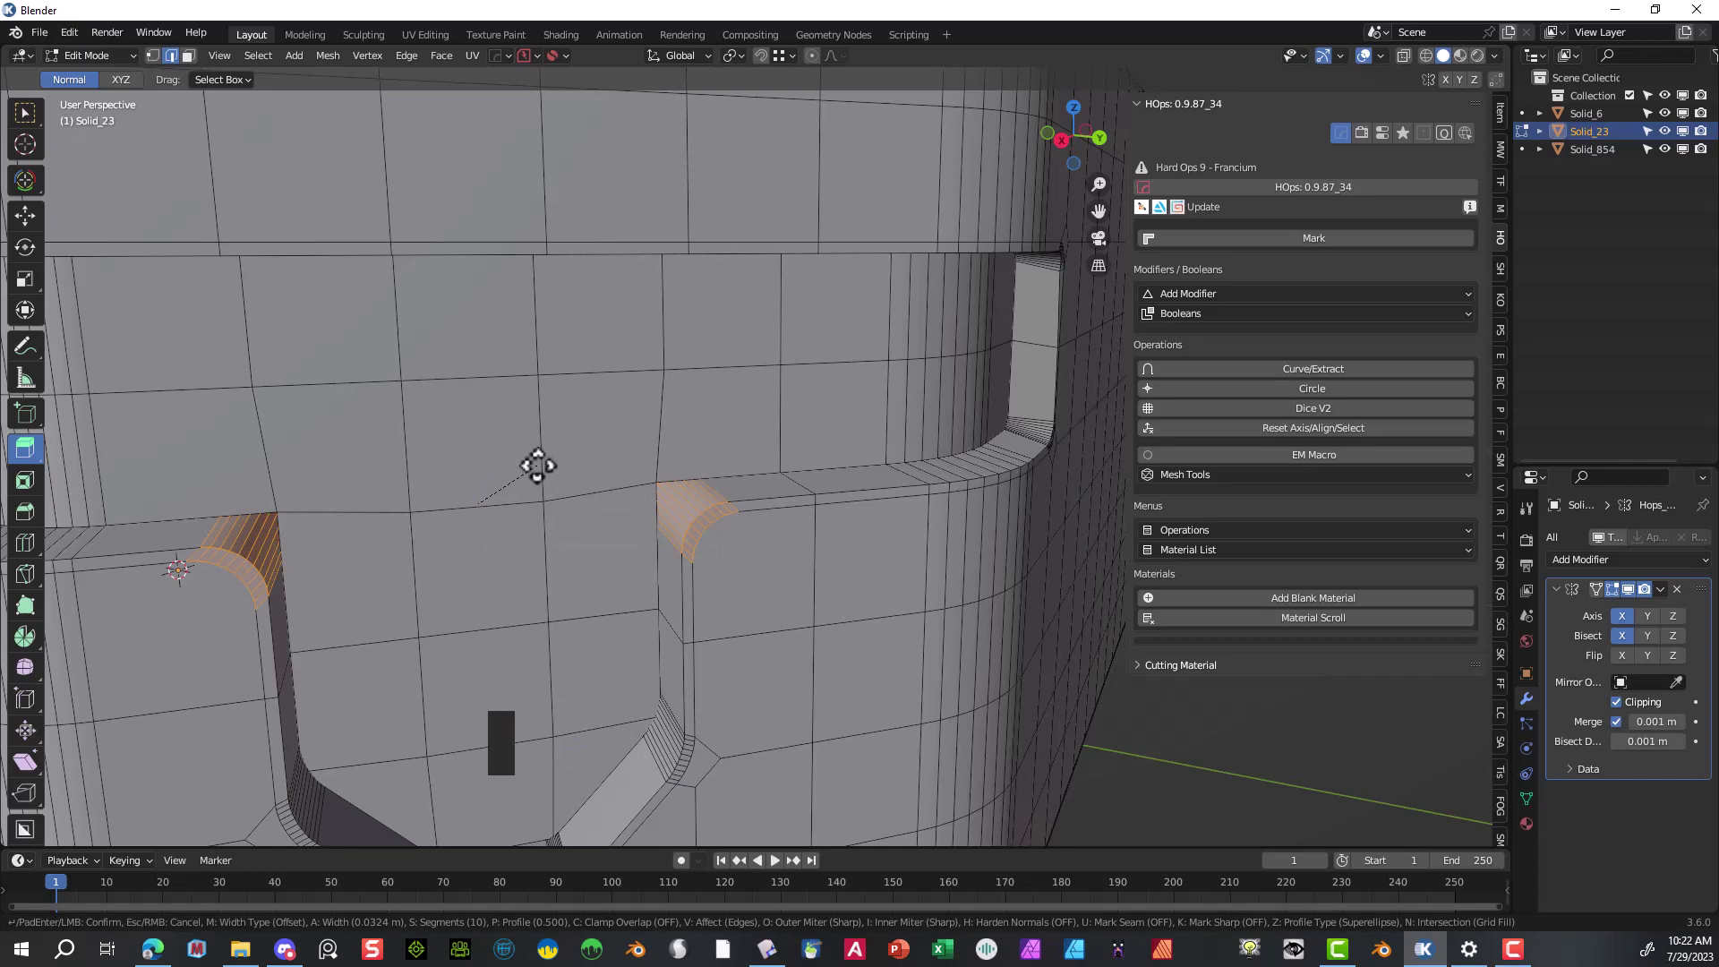
pyautogui.click(537, 465)
pyautogui.scroll(-2, 437, 233)
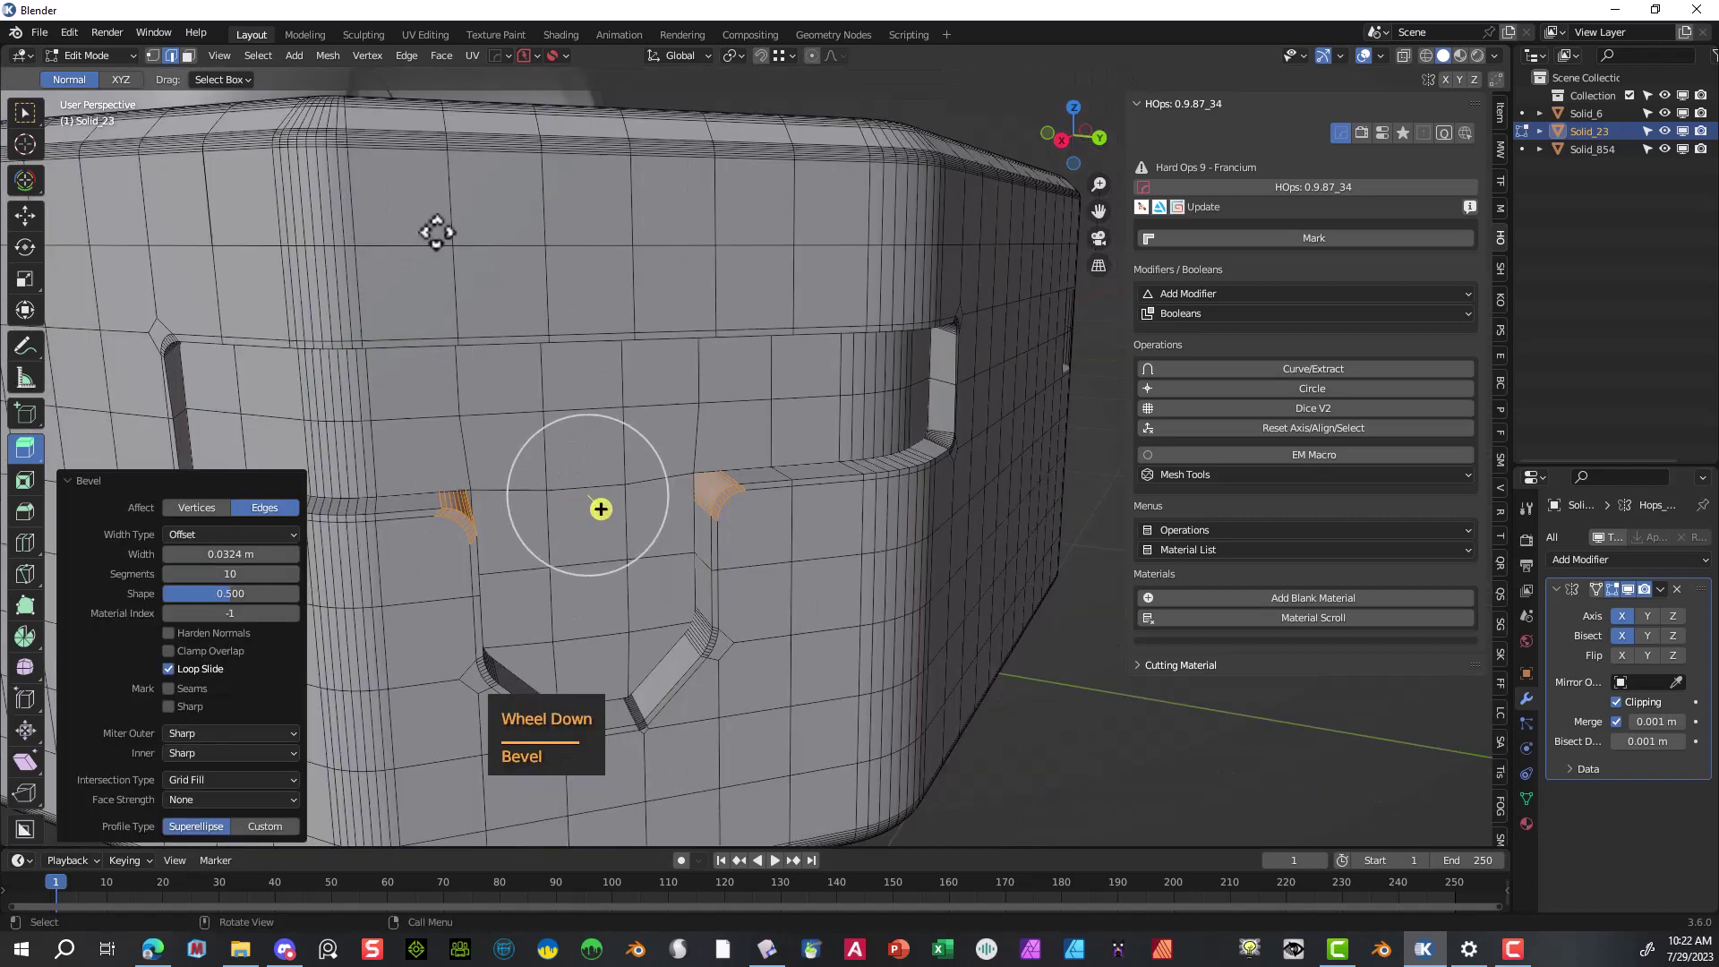
# - Inspect the rounded recess in Object Mode and return the part to Edit Mode
pyautogui.press('Tab')
pyautogui.moveTo(437, 233); pyautogui.dragTo(337, 238, button='middle')
pyautogui.scroll(2, 384, 216)
pyautogui.scroll(2, 359, 268)
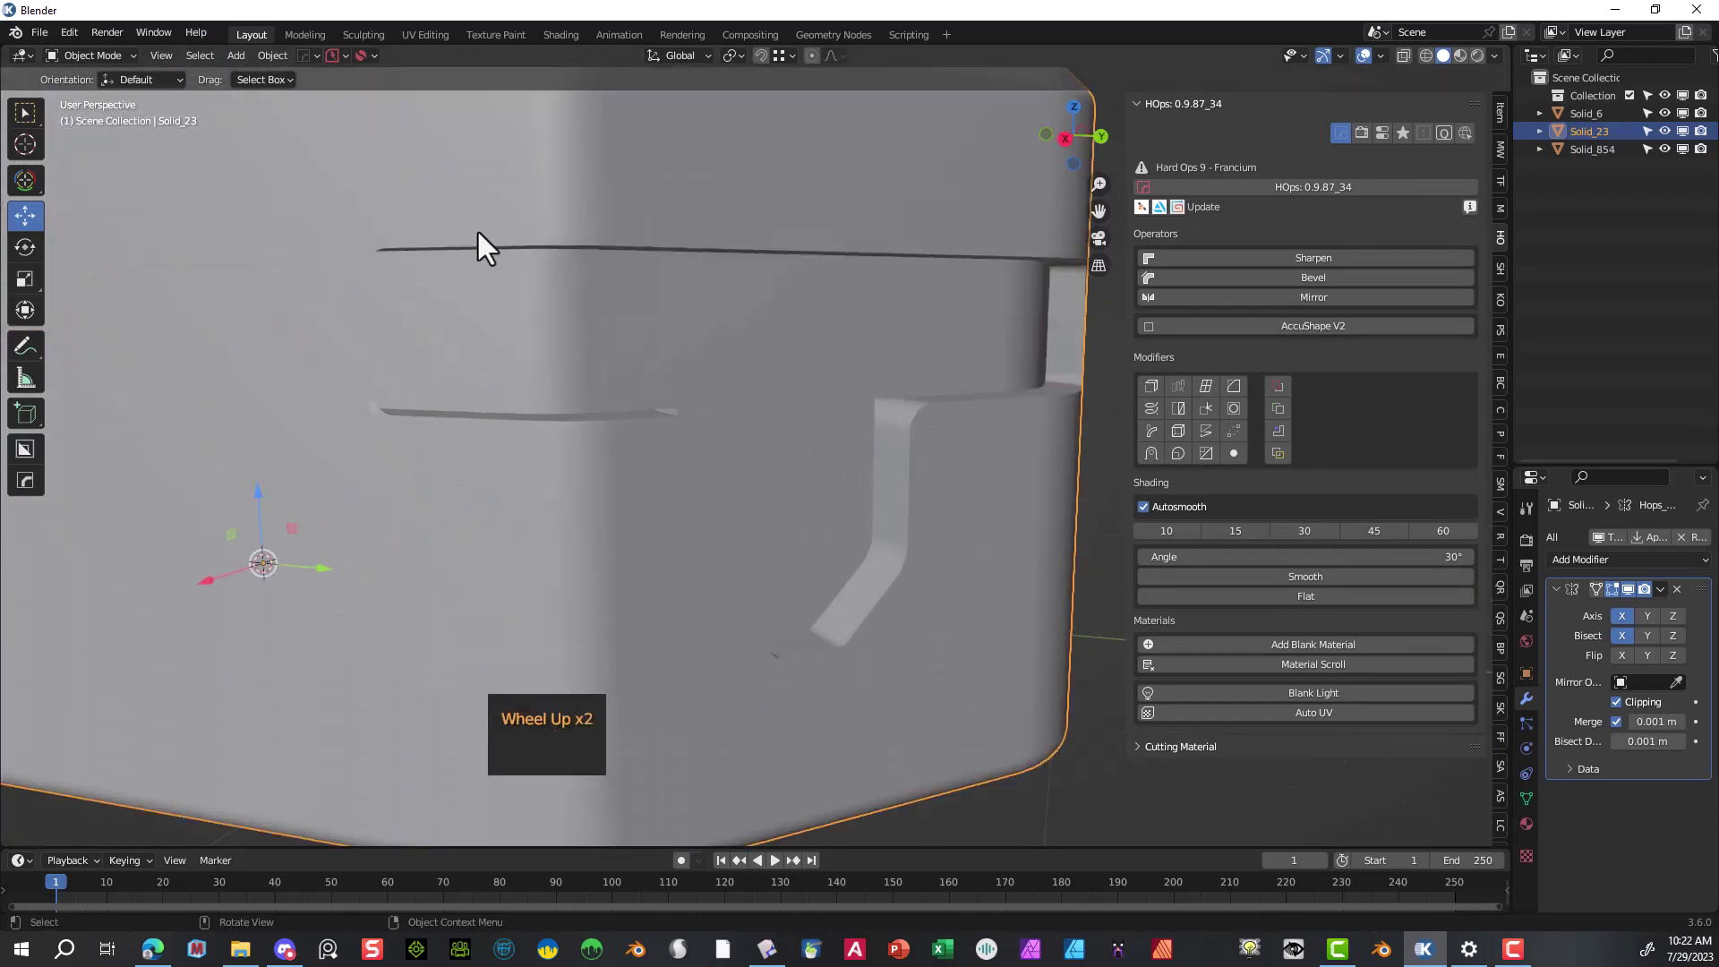
pyautogui.click(82, 50)
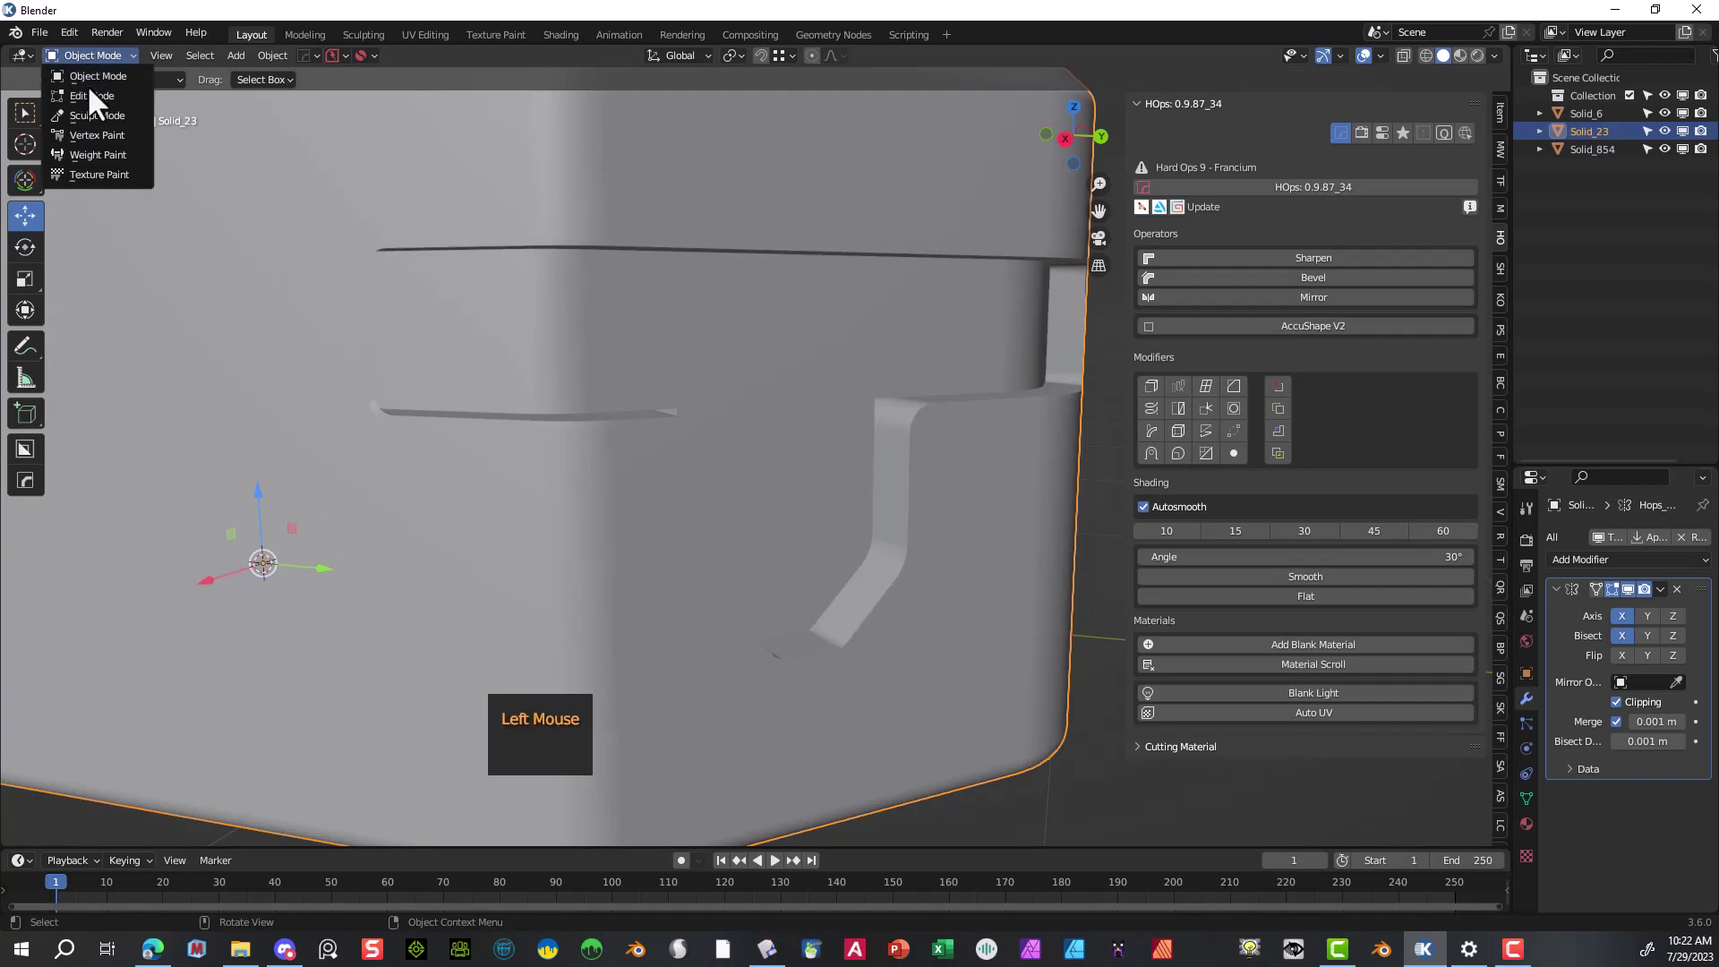
pyautogui.click(87, 89)
# - Examine the recess floor at both upper stem corners for mismatches with the rounded walls
pyautogui.scroll(2, 627, 358)
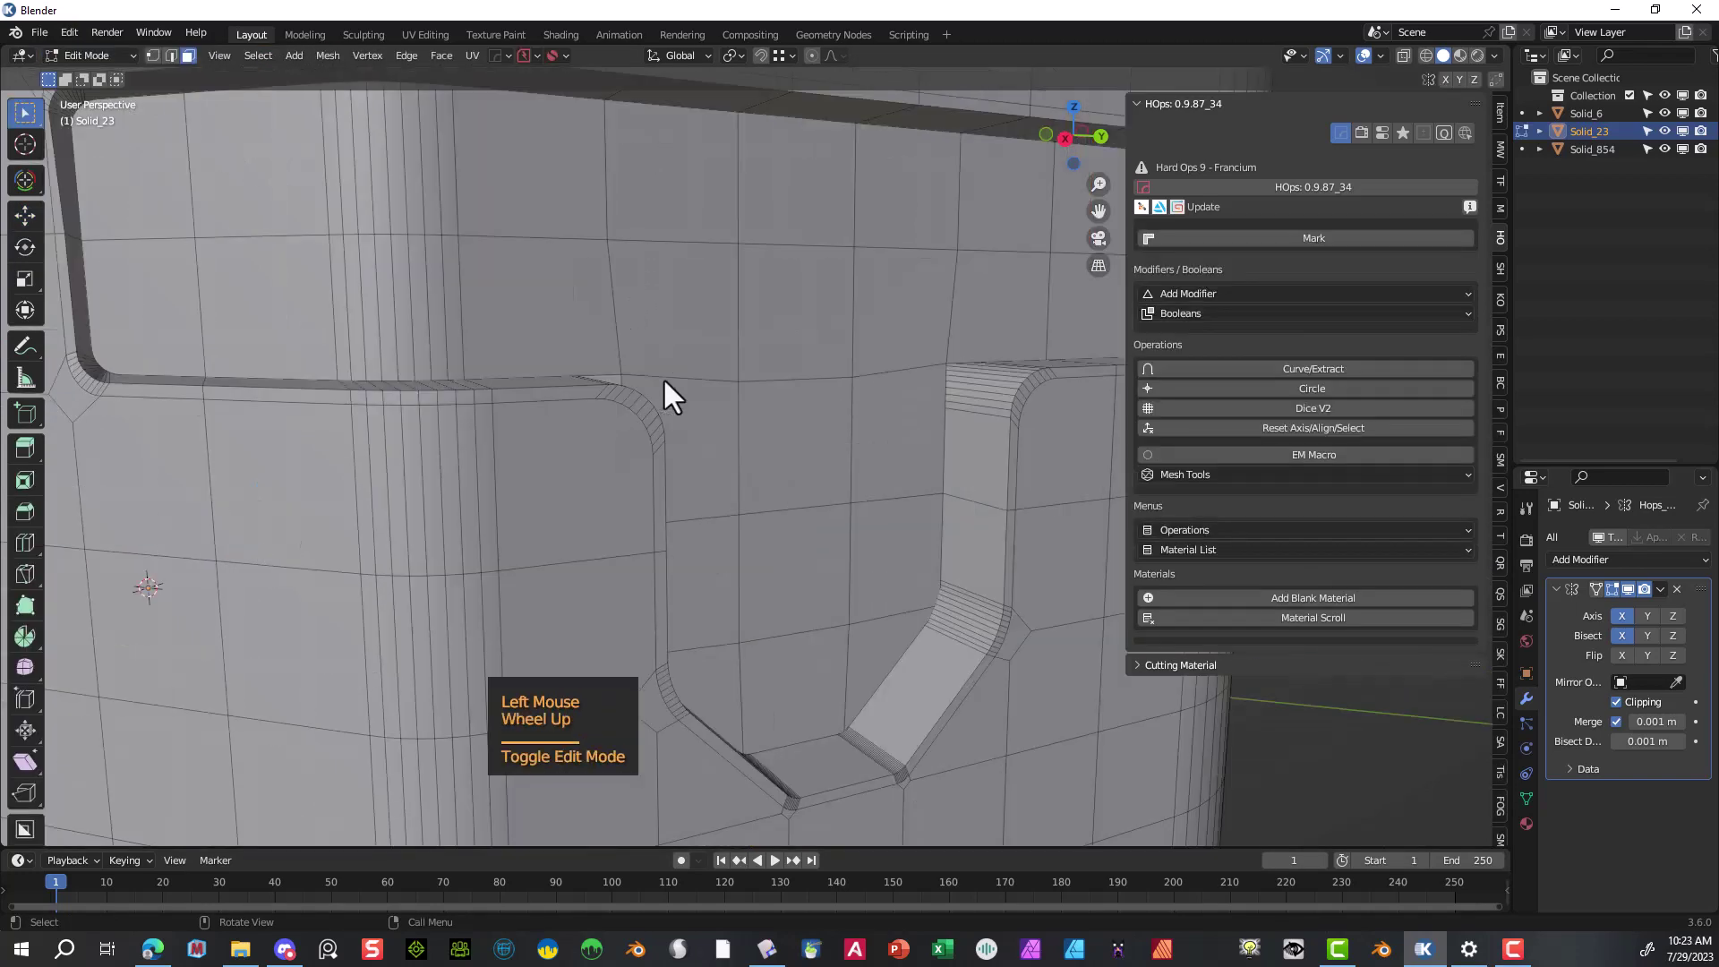
pyautogui.moveTo(662, 378); pyautogui.dragTo(647, 380, button='middle')
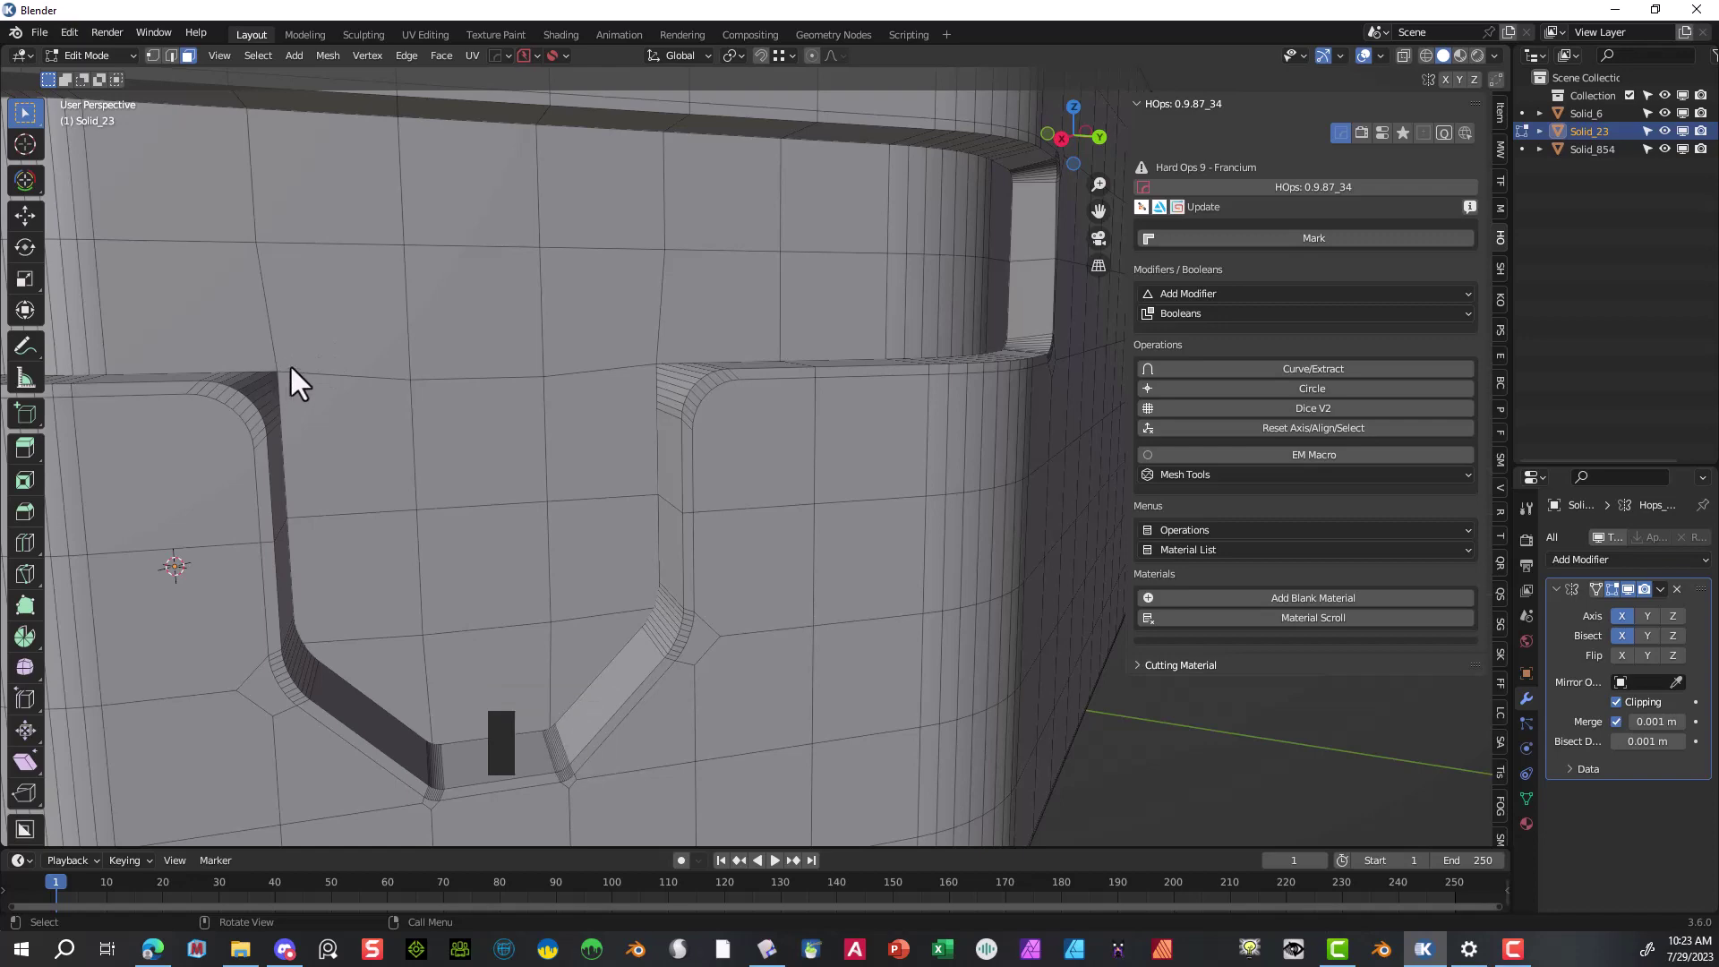
pyautogui.moveTo(288, 364); pyautogui.dragTo(320, 340, button='middle')
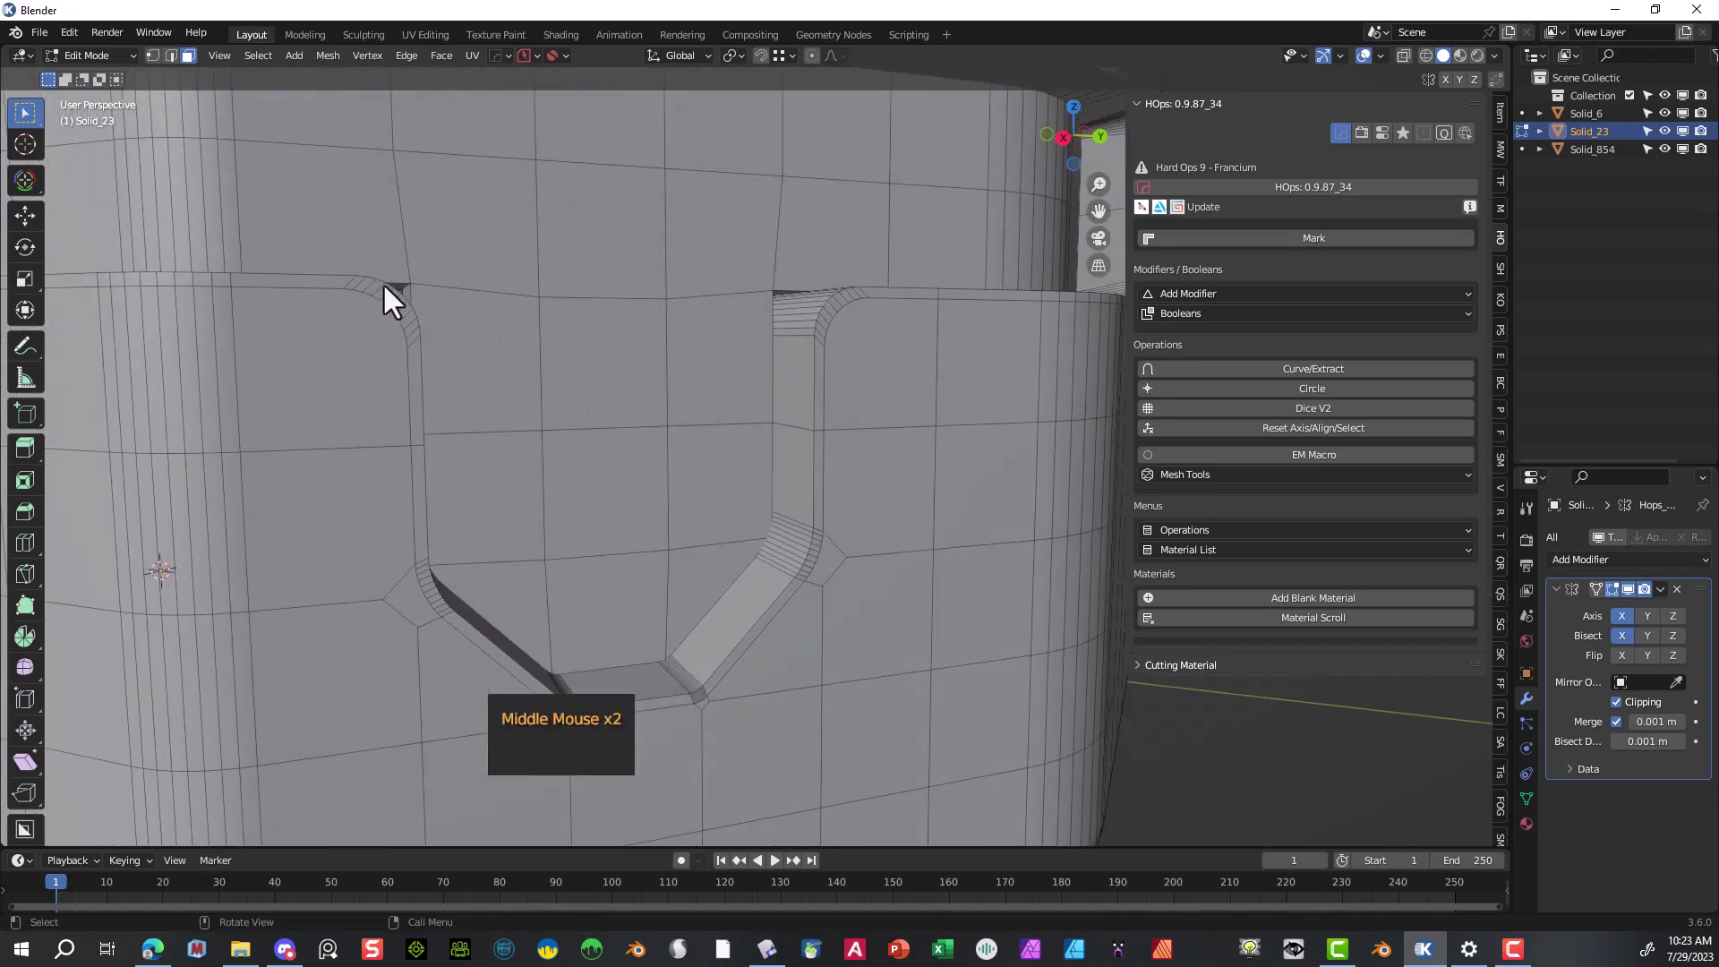
pyautogui.scroll(1, 383, 284)
pyautogui.scroll(-1, 385, 284)
pyautogui.scroll(1, 390, 284)
pyautogui.scroll(-1, 537, 268)
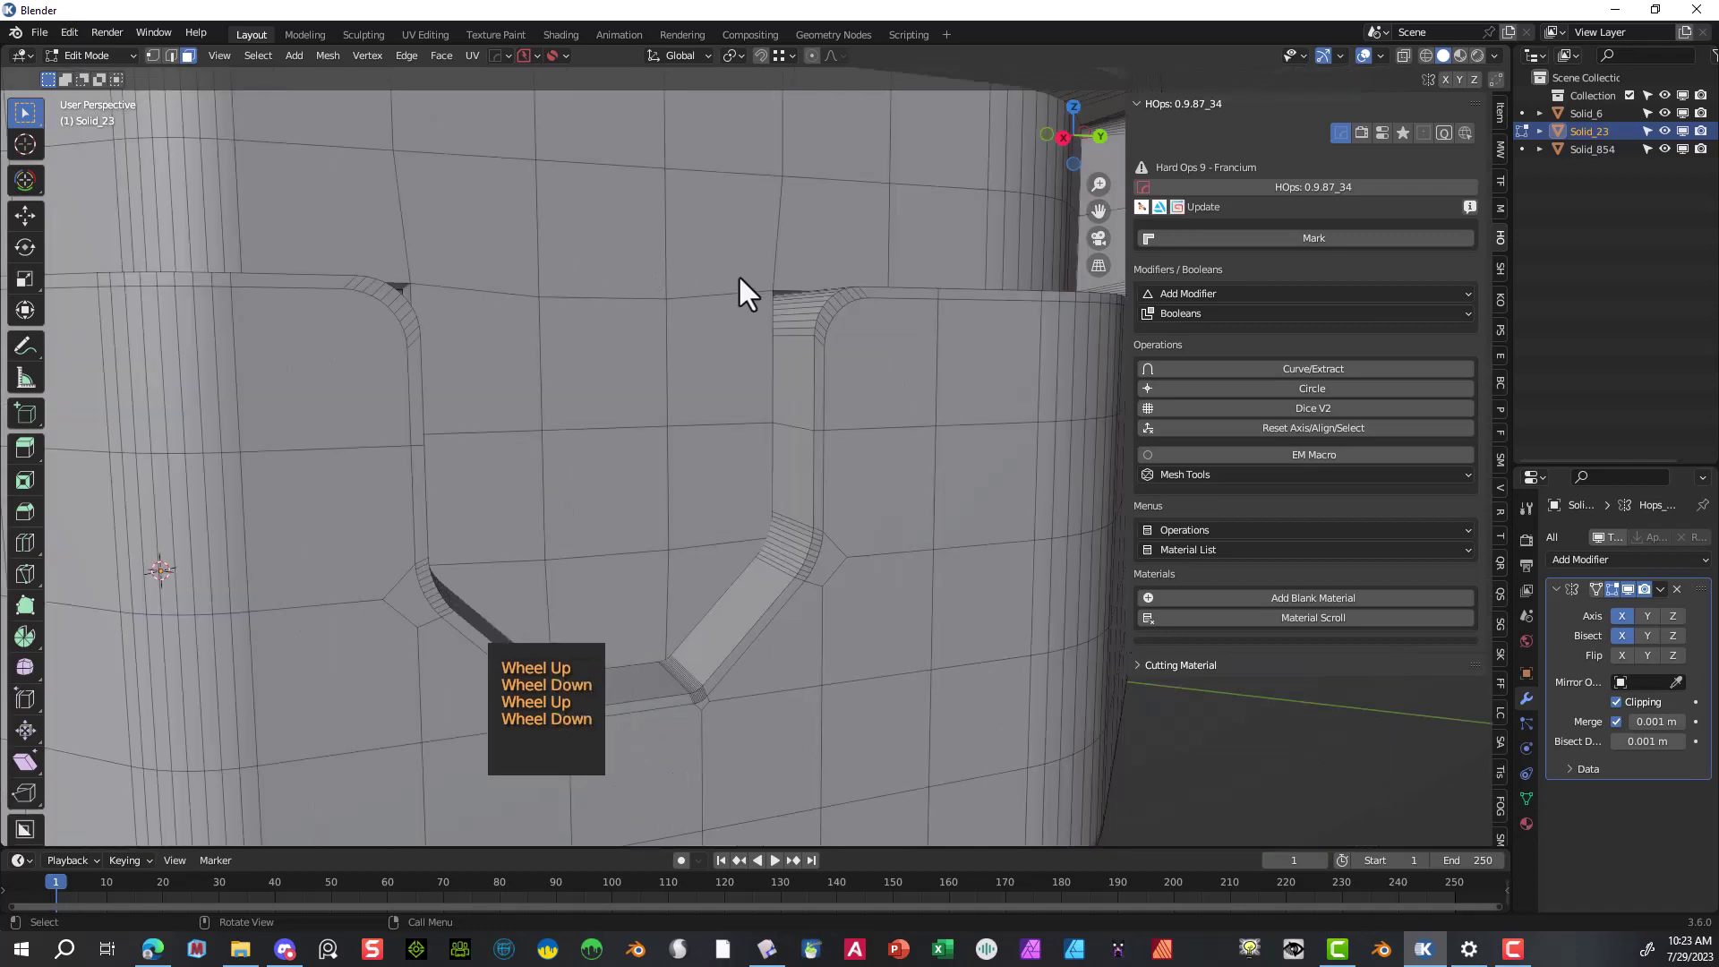
pyautogui.scroll(-1, 732, 281)
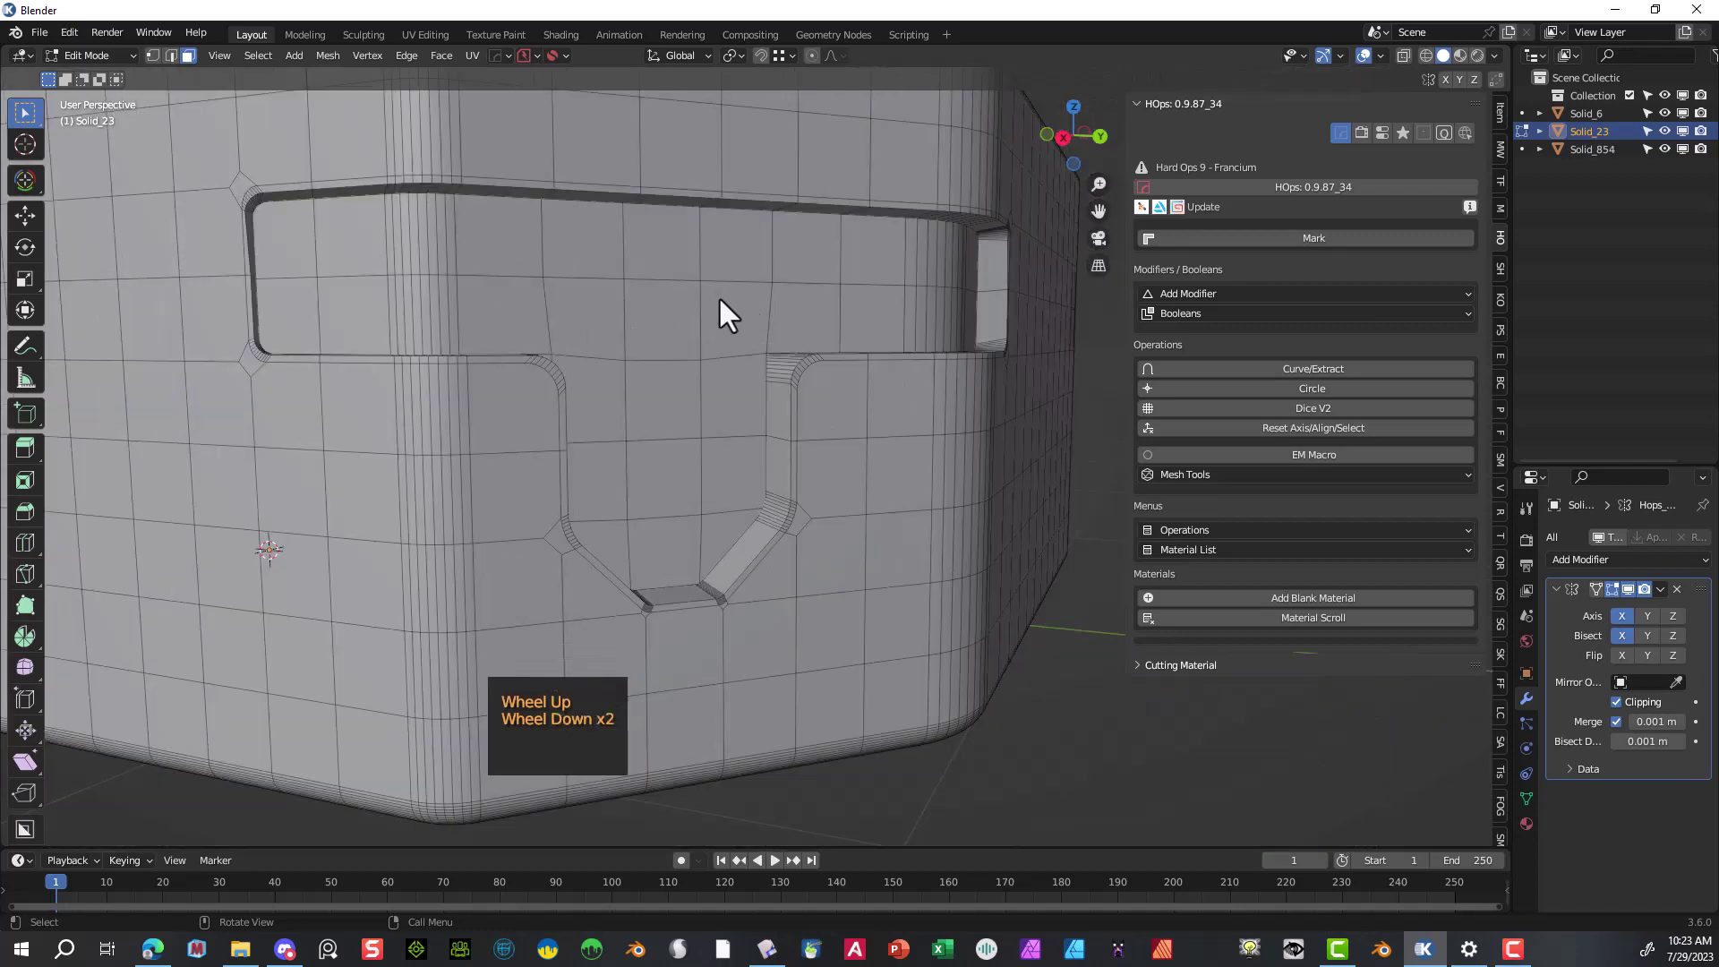
pyautogui.scroll(1, 841, 311)
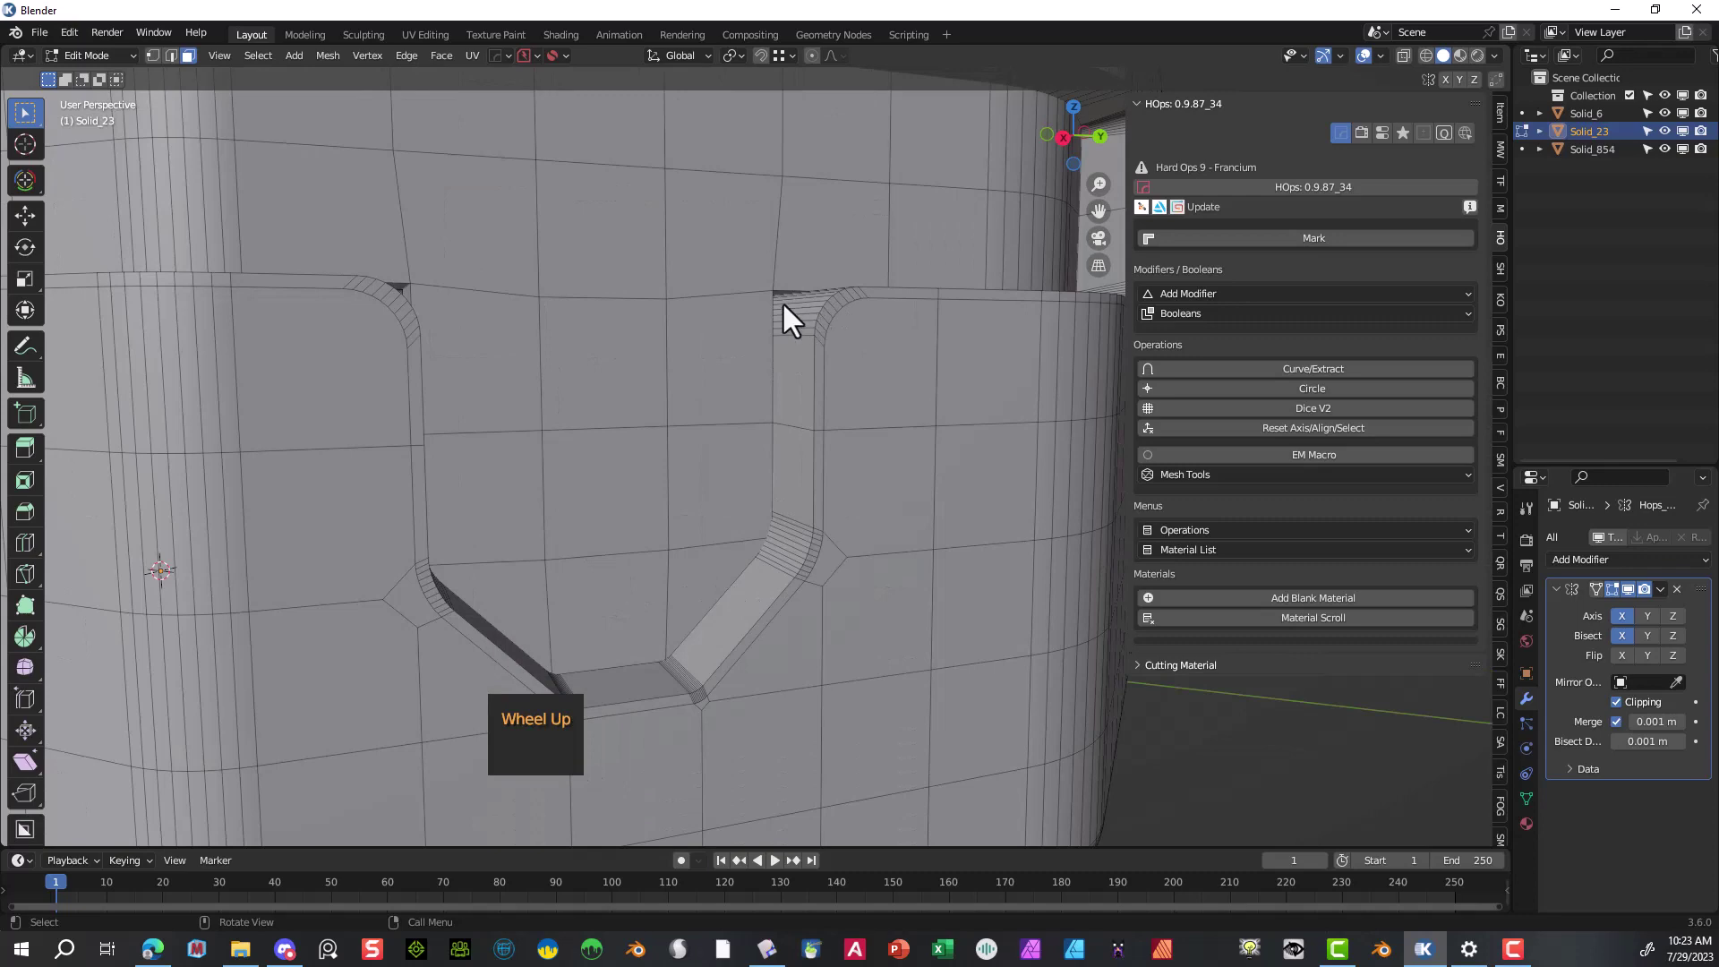
pyautogui.moveTo(782, 300); pyautogui.dragTo(762, 297, button='middle')
pyautogui.scroll(1, 478, 302)
pyautogui.scroll(-1, 496, 285)
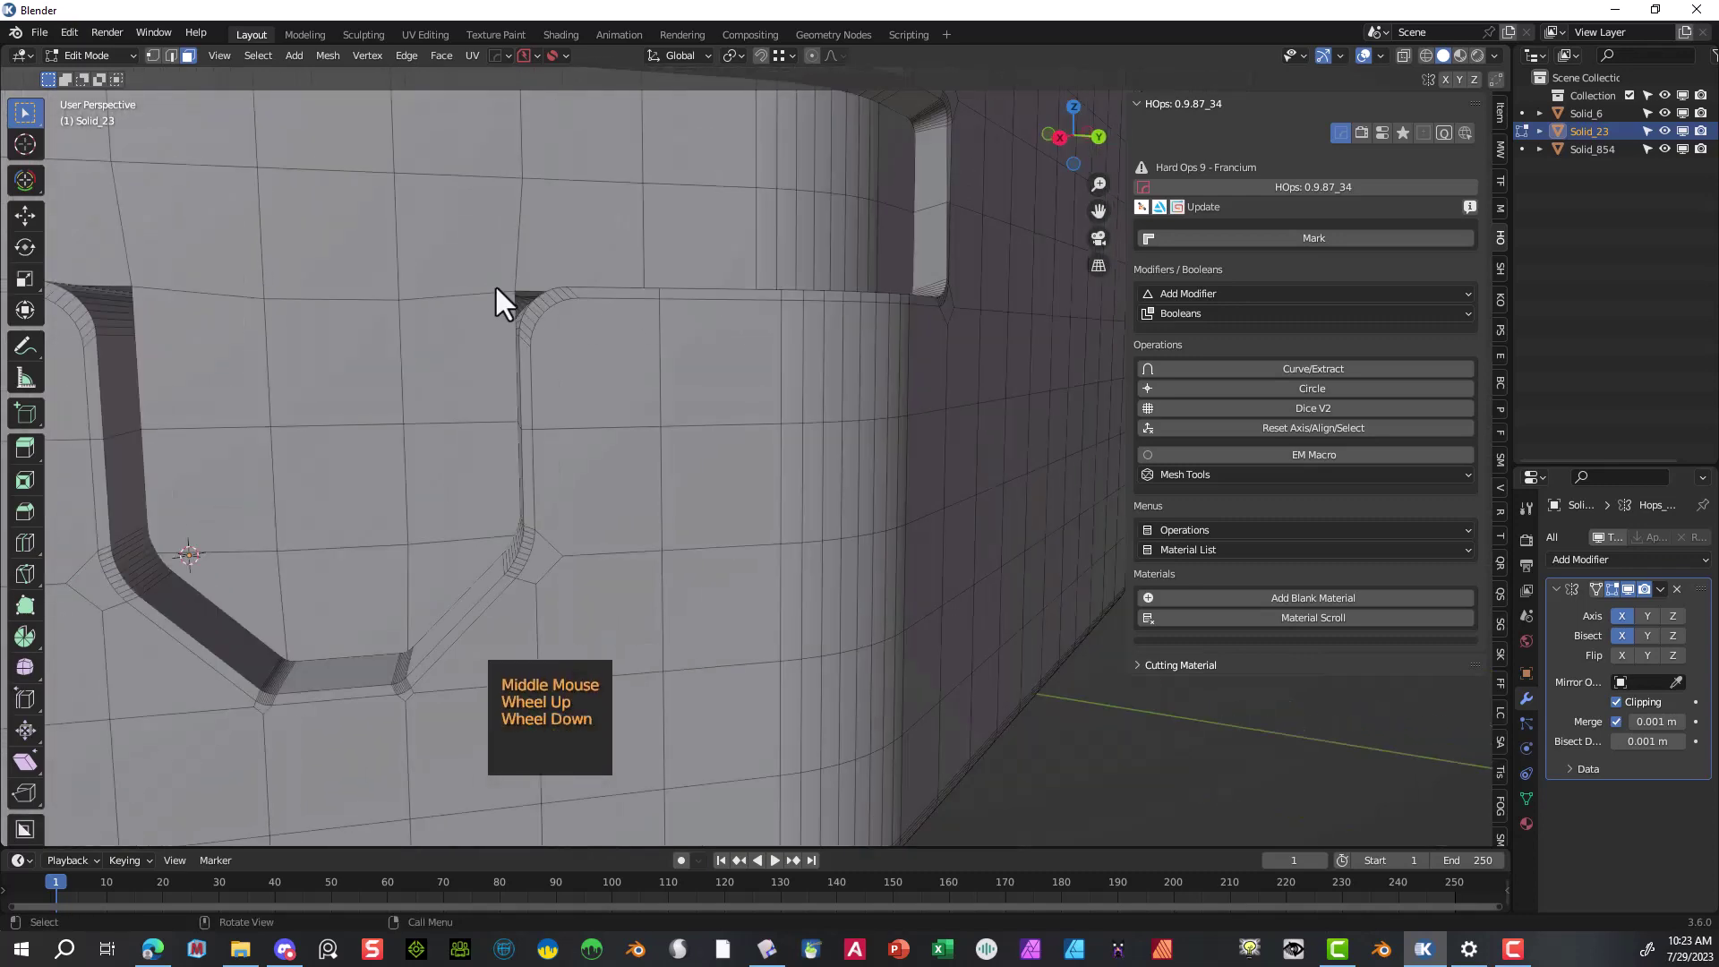
pyautogui.scroll(-1, 496, 287)
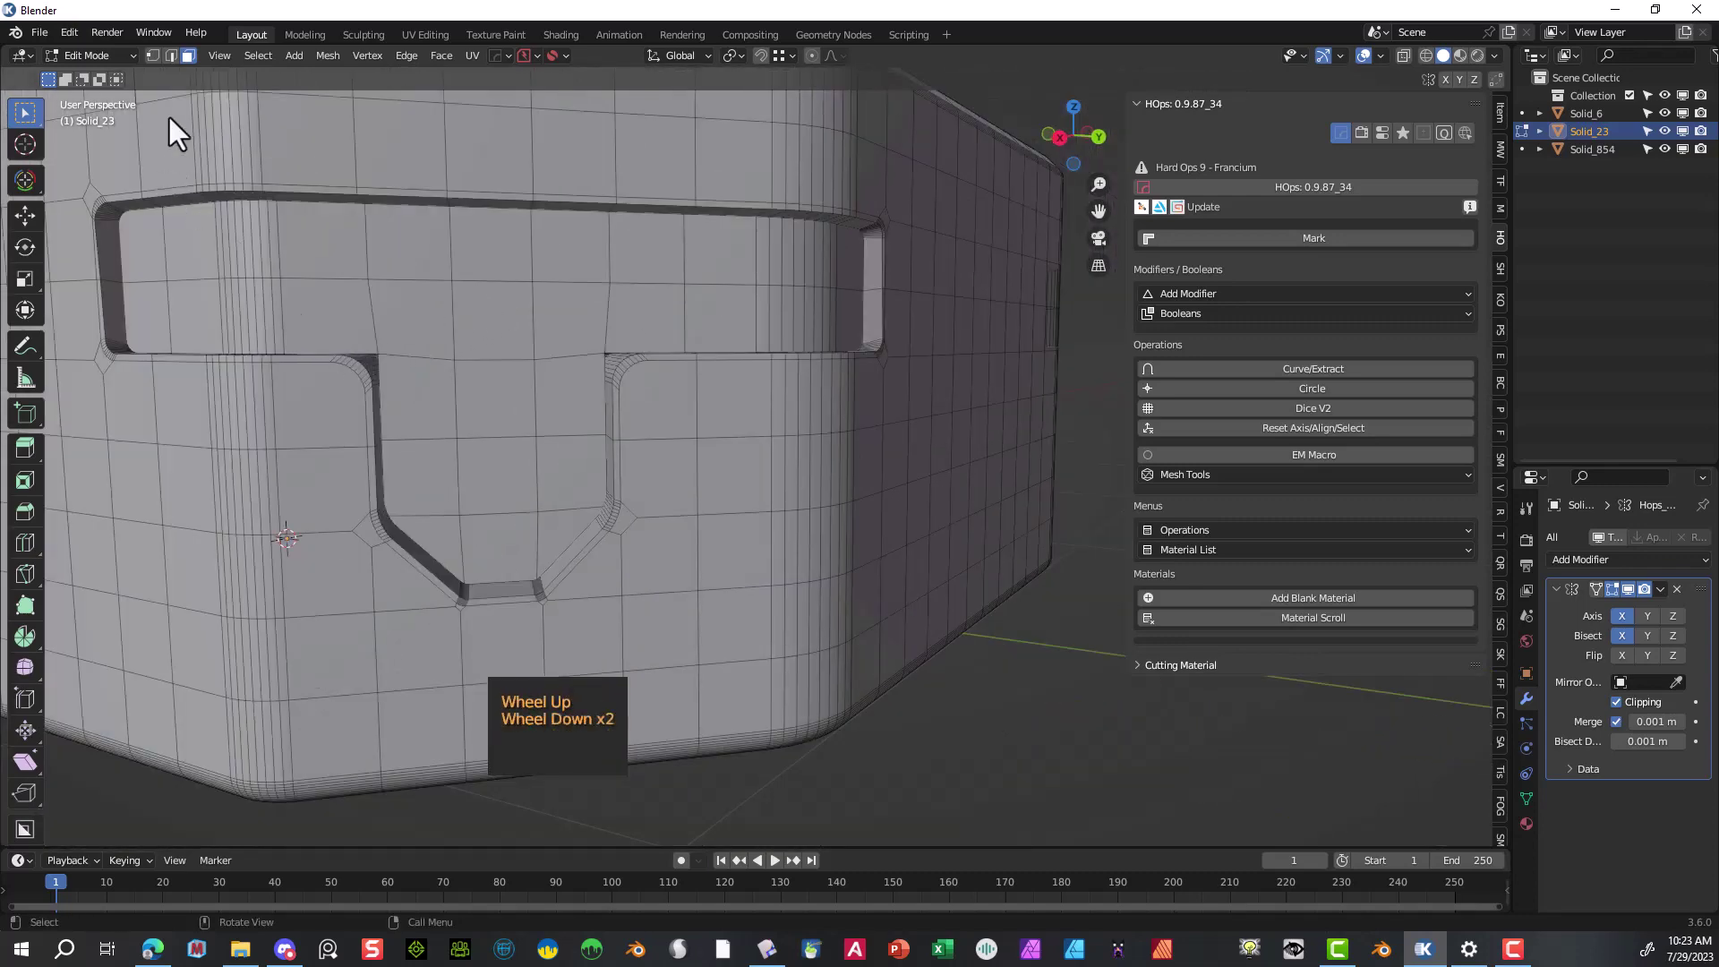
# - In edge select mode, select the recess floor's corner edges at both junctions of the stem and the band
pyautogui.click(171, 56)
pyautogui.scroll(2, 313, 557)
pyautogui.moveTo(314, 557); pyautogui.dragTo(391, 535, button='middle')
pyautogui.scroll(1, 352, 388)
pyautogui.scroll(-2, 353, 388)
pyautogui.moveTo(353, 388); pyautogui.dragTo(526, 414, button='middle')
pyautogui.keyDown('shift'); pyautogui.click(486, 411); pyautogui.keyUp('shift')
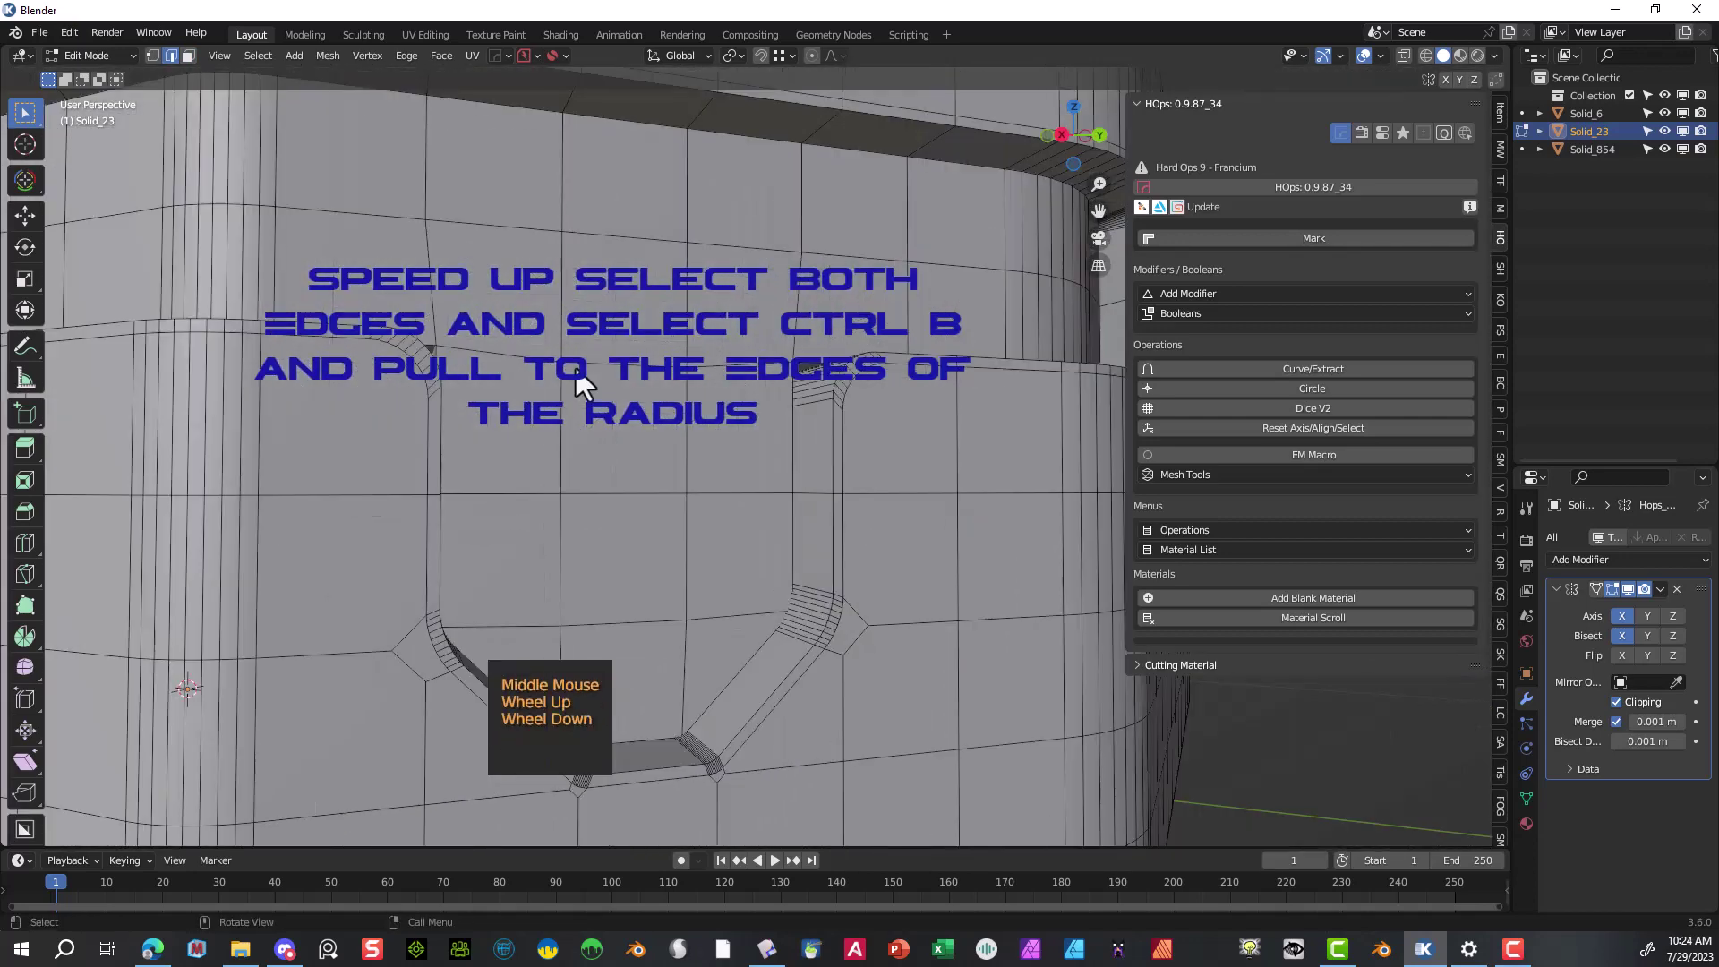
# - Bevel the selected floor corners out to the ends of the wall radii, using 10 segments and a width of about 0.037 m
pyautogui.hotkey('ctrl', 'b')
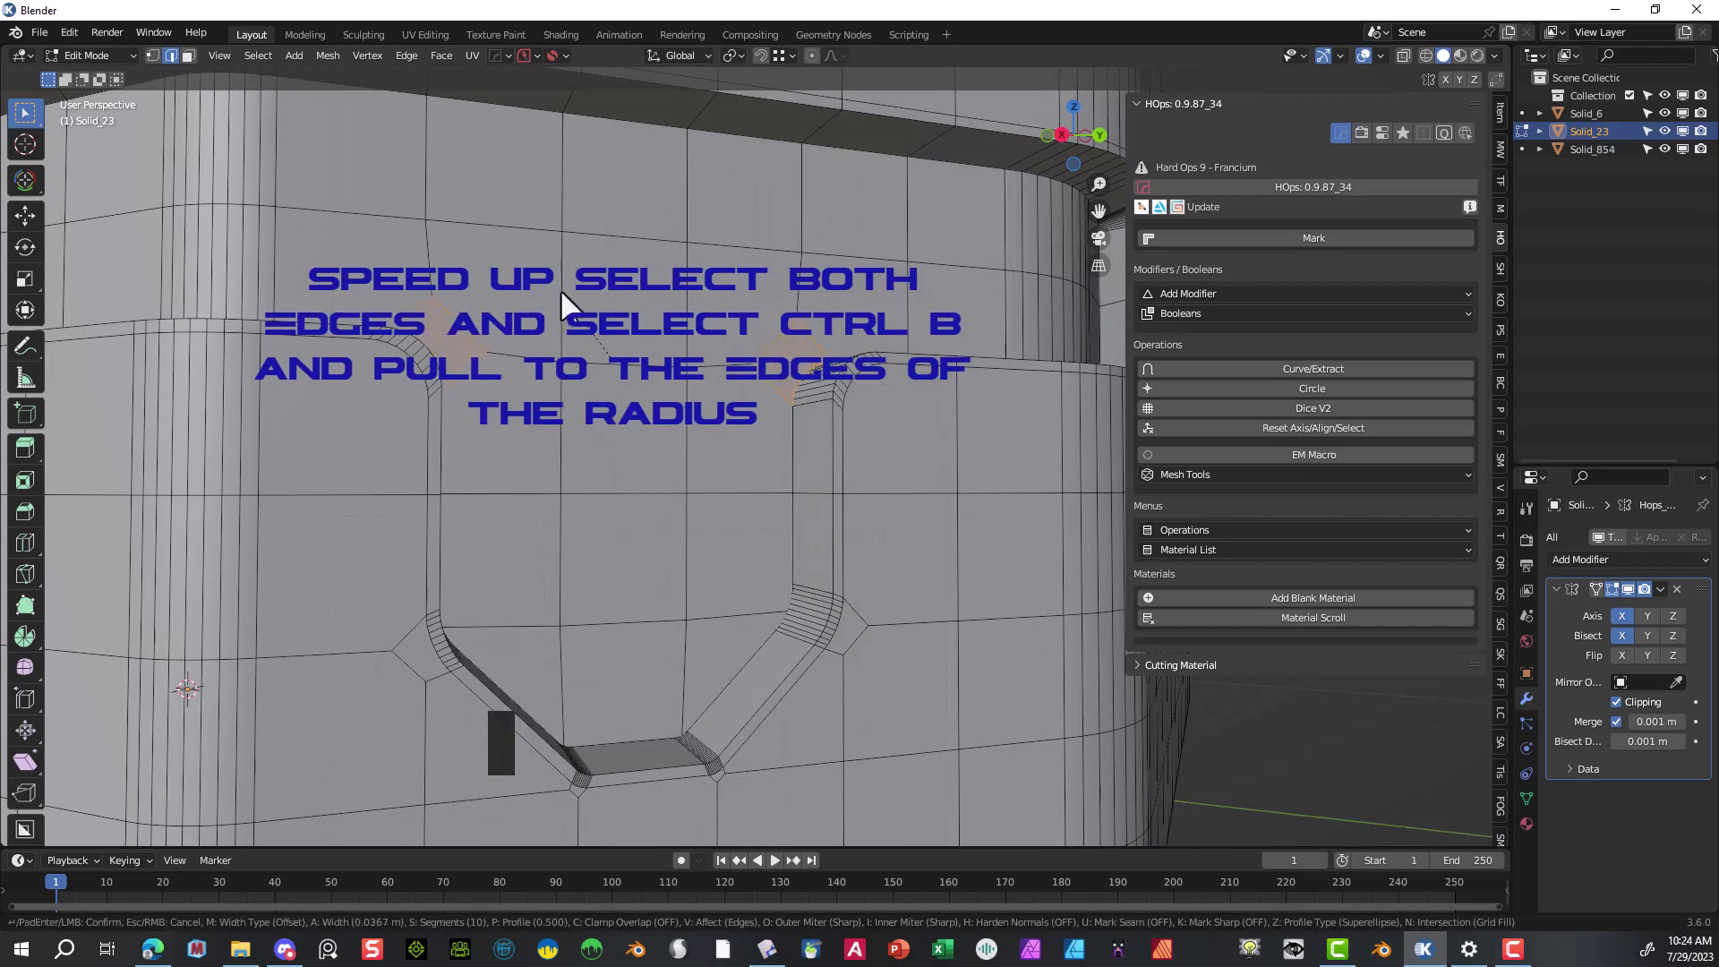
pyautogui.click(546, 534)
pyautogui.click(546, 535)
# - Bevel the complete edge loop around the T-shaped recess floor with 7 segments and a width of about 0.0036 m
pyautogui.moveTo(546, 534); pyautogui.dragTo(632, 437, button='middle')
pyautogui.scroll(-2, 537, 358)
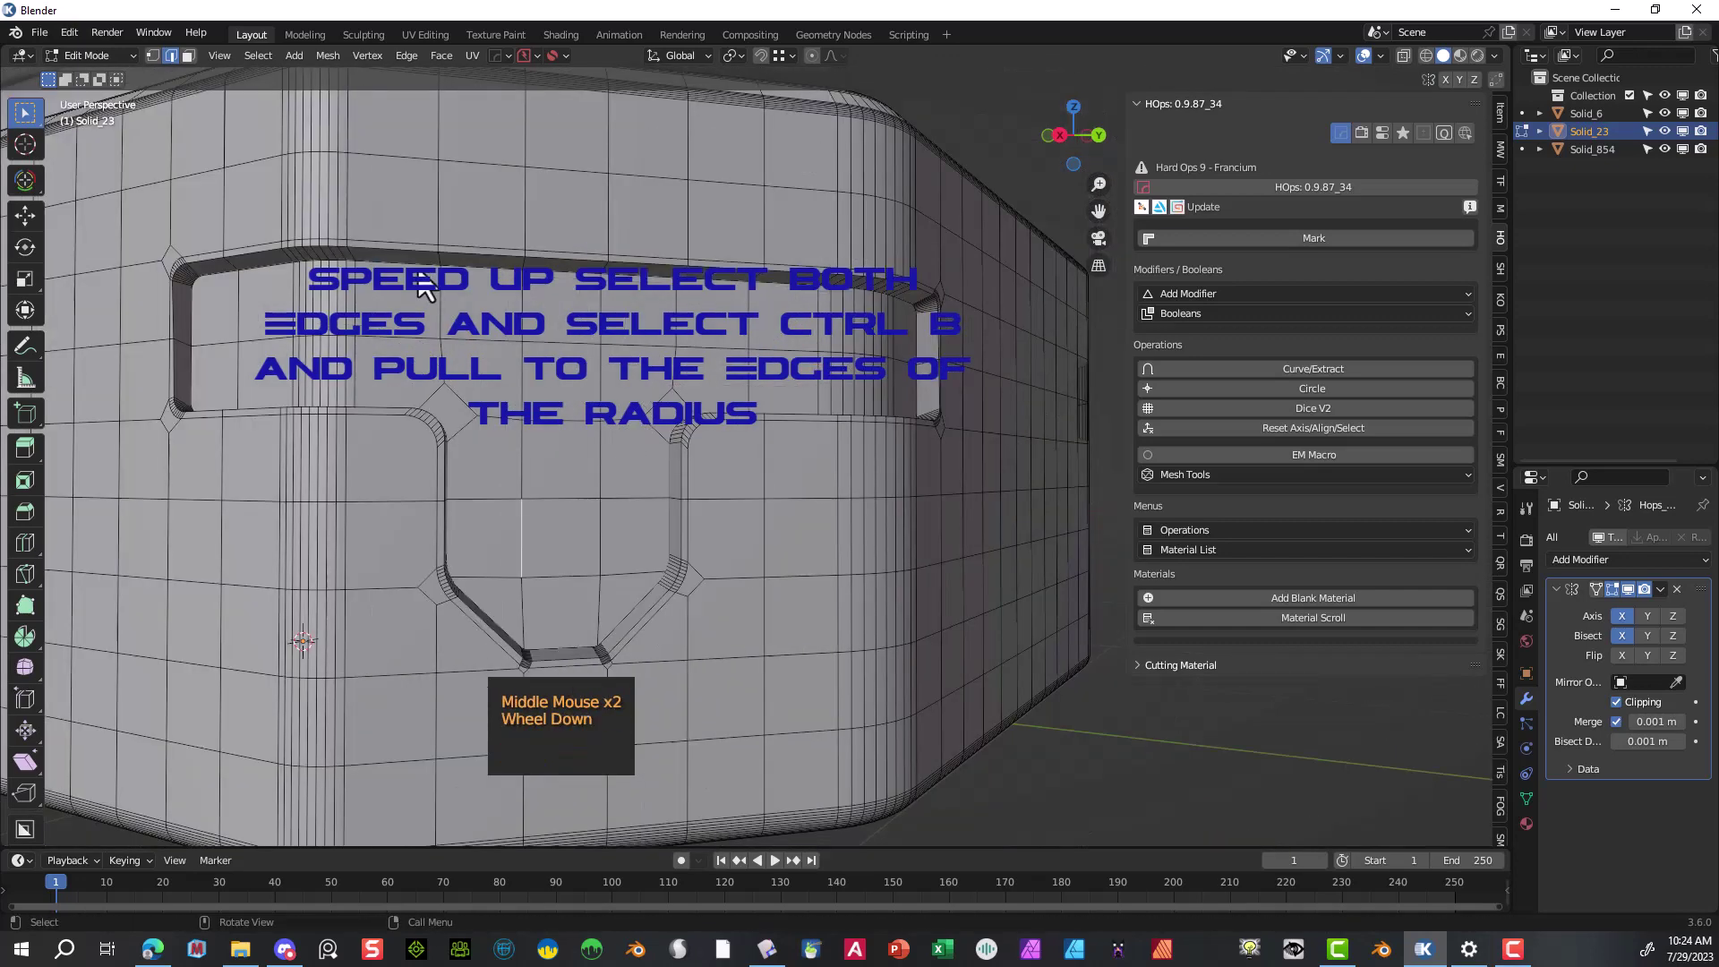
pyautogui.keyDown('alt'); pyautogui.click(416, 267); pyautogui.keyUp('alt')
pyautogui.click(415, 267)
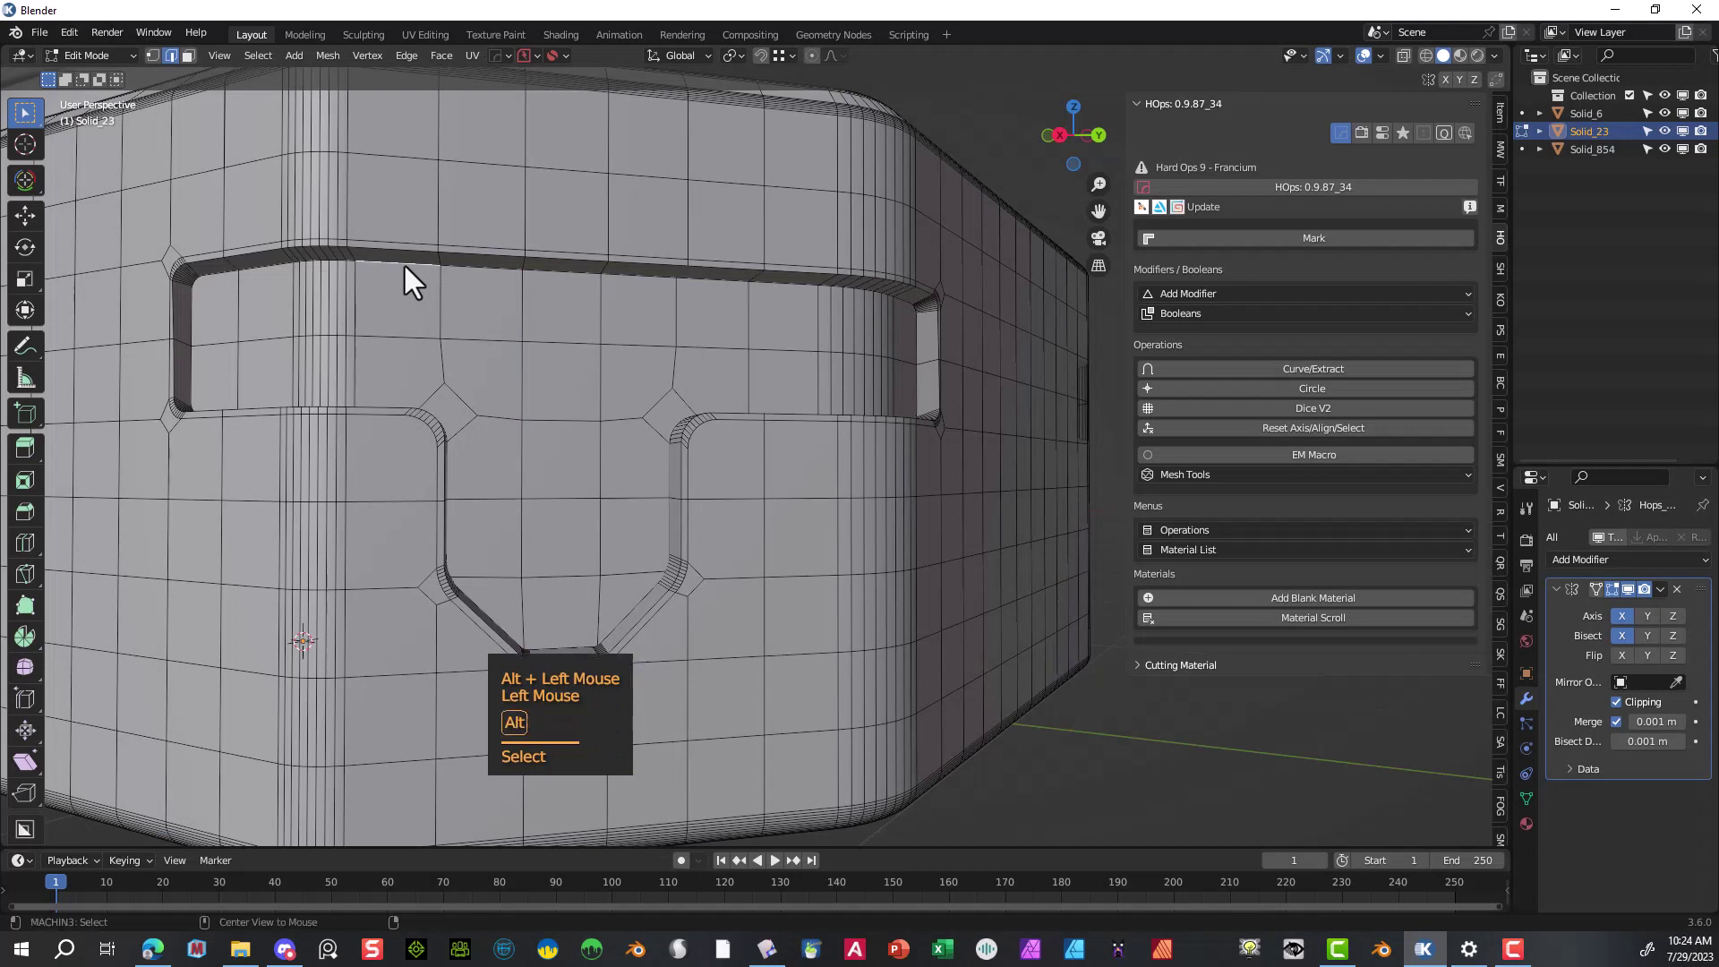
pyautogui.keyDown('alt'); pyautogui.click(403, 261); pyautogui.keyUp('alt')
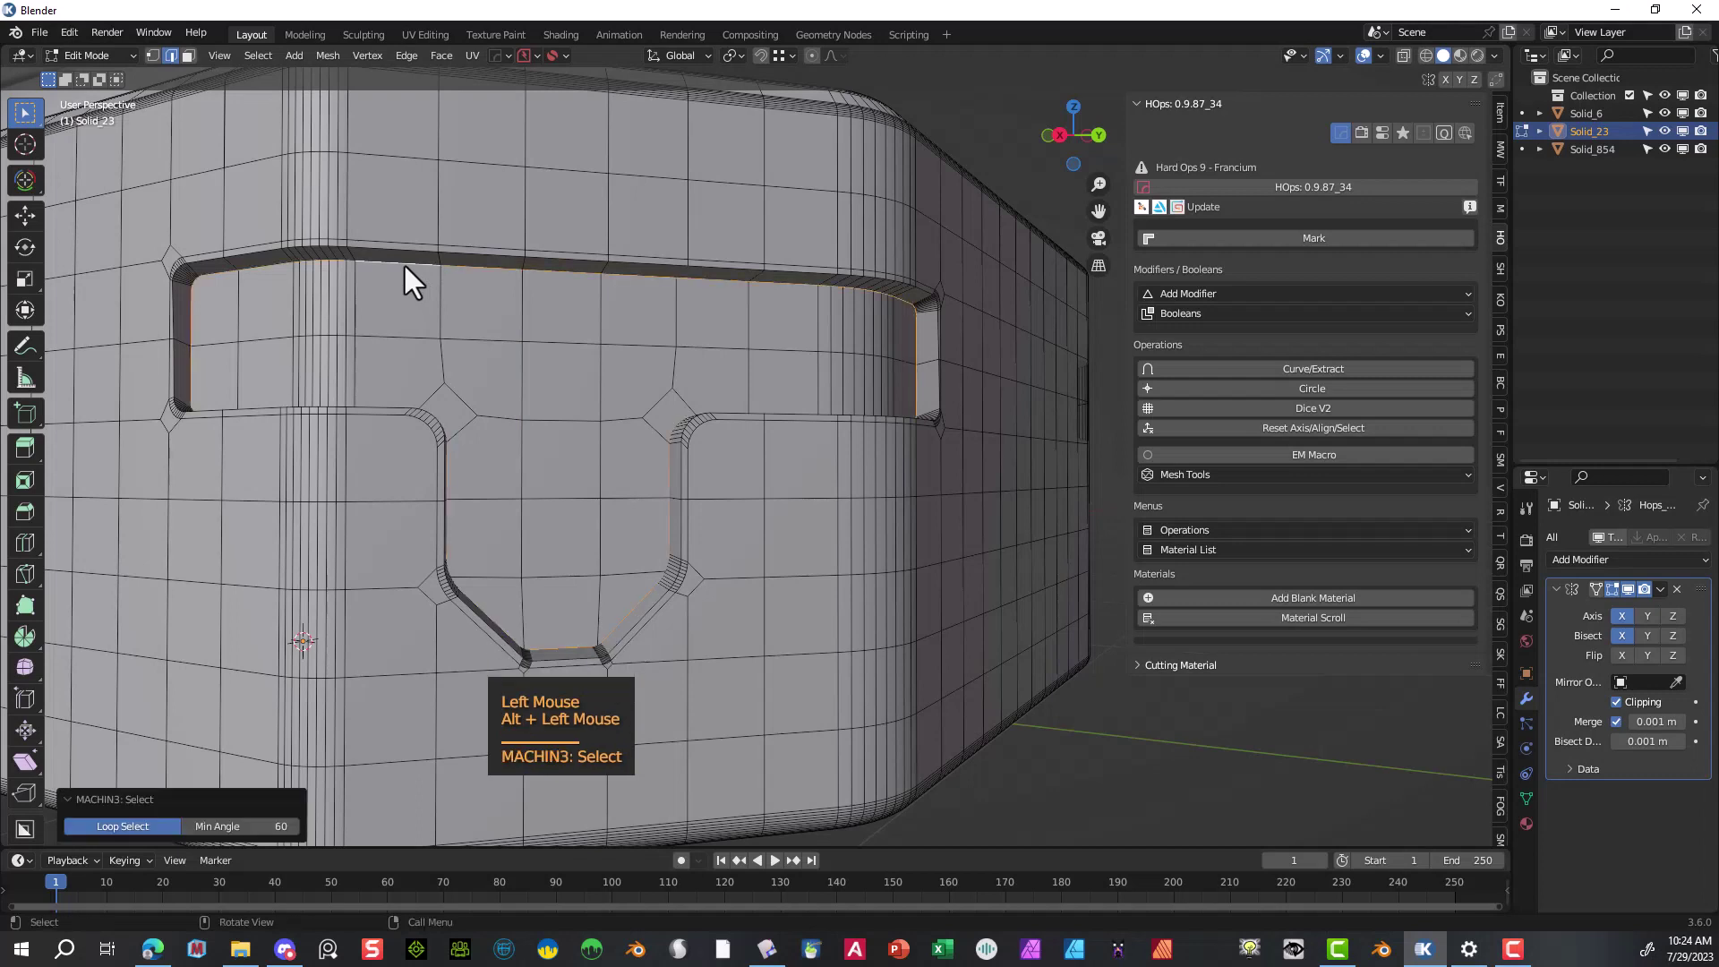
pyautogui.hotkey('ctrl', 'b')
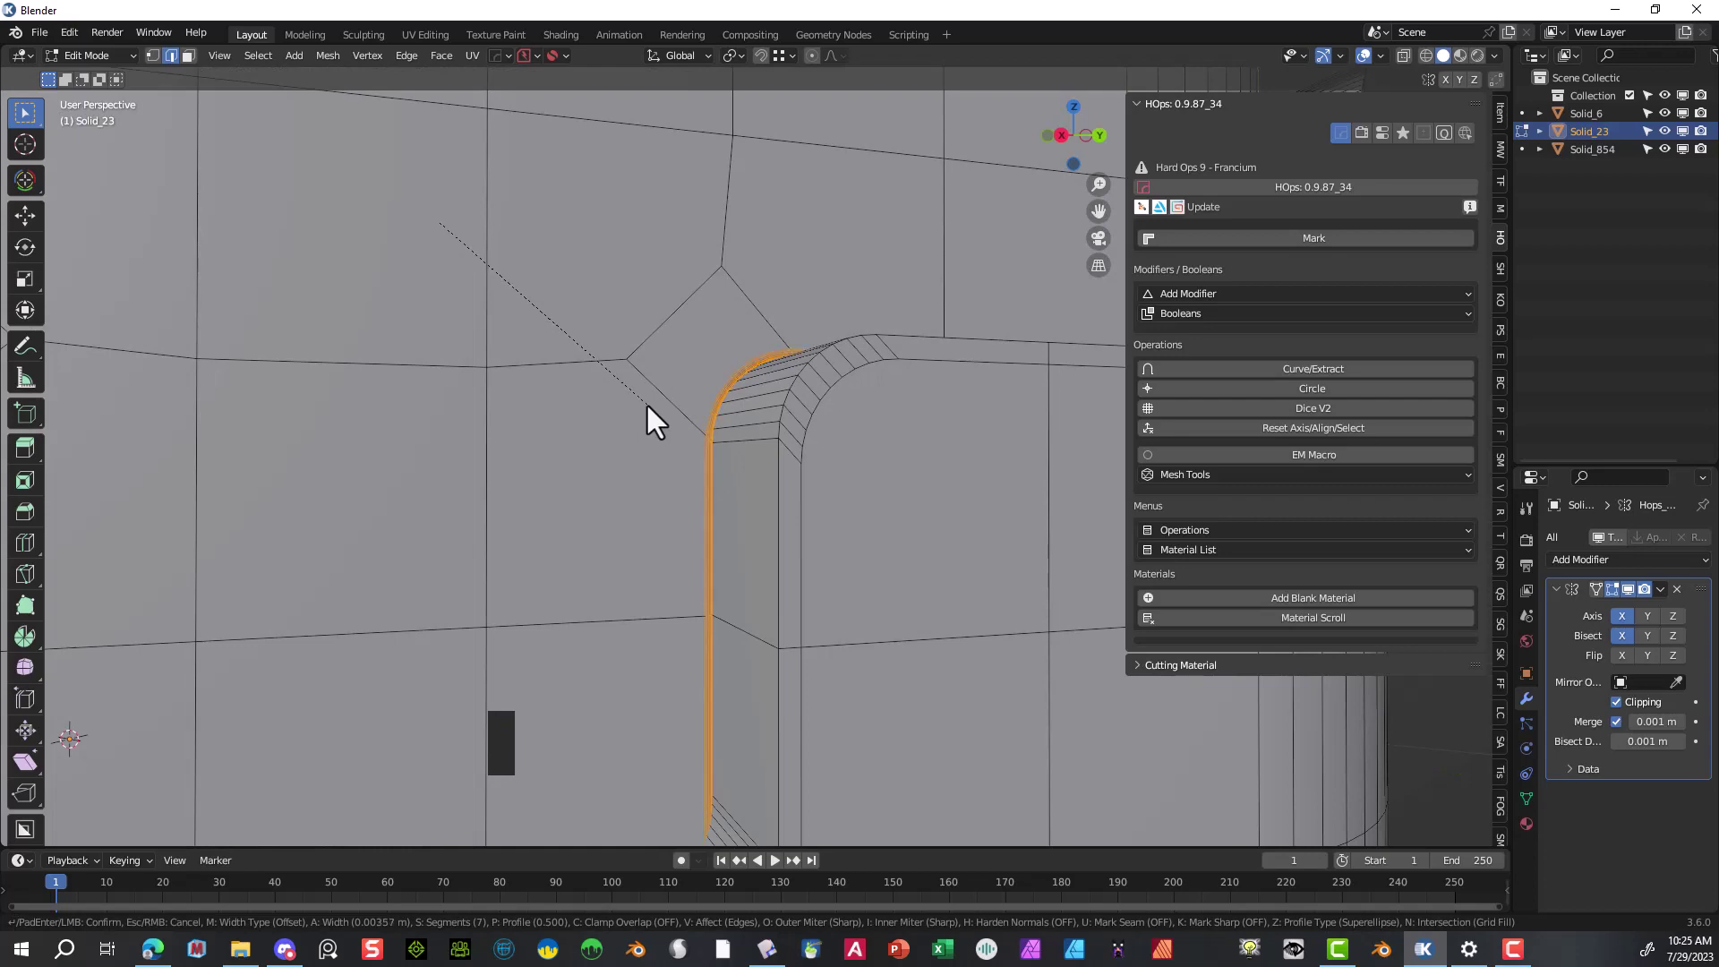
pyautogui.click(646, 401)
pyautogui.scroll(-2, 646, 401)
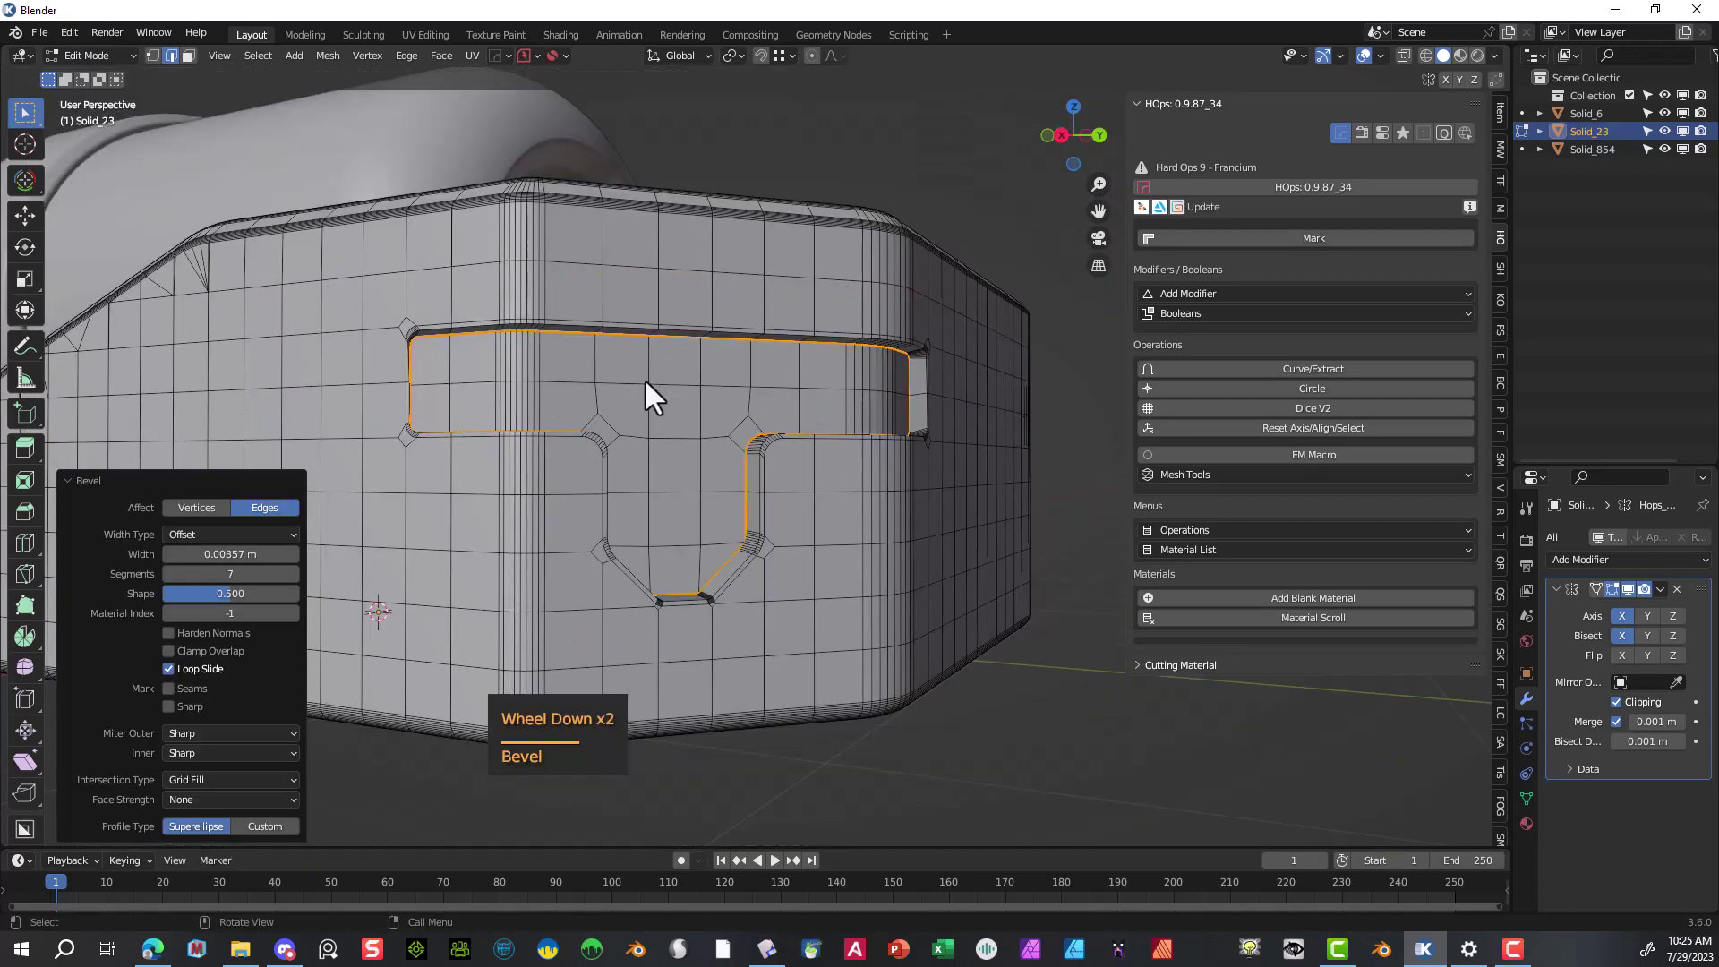
pyautogui.scroll(1, 521, 435)
pyautogui.moveTo(528, 437); pyautogui.dragTo(550, 440, button='middle')
pyautogui.scroll(3, 599, 519)
pyautogui.scroll(-2, 604, 519)
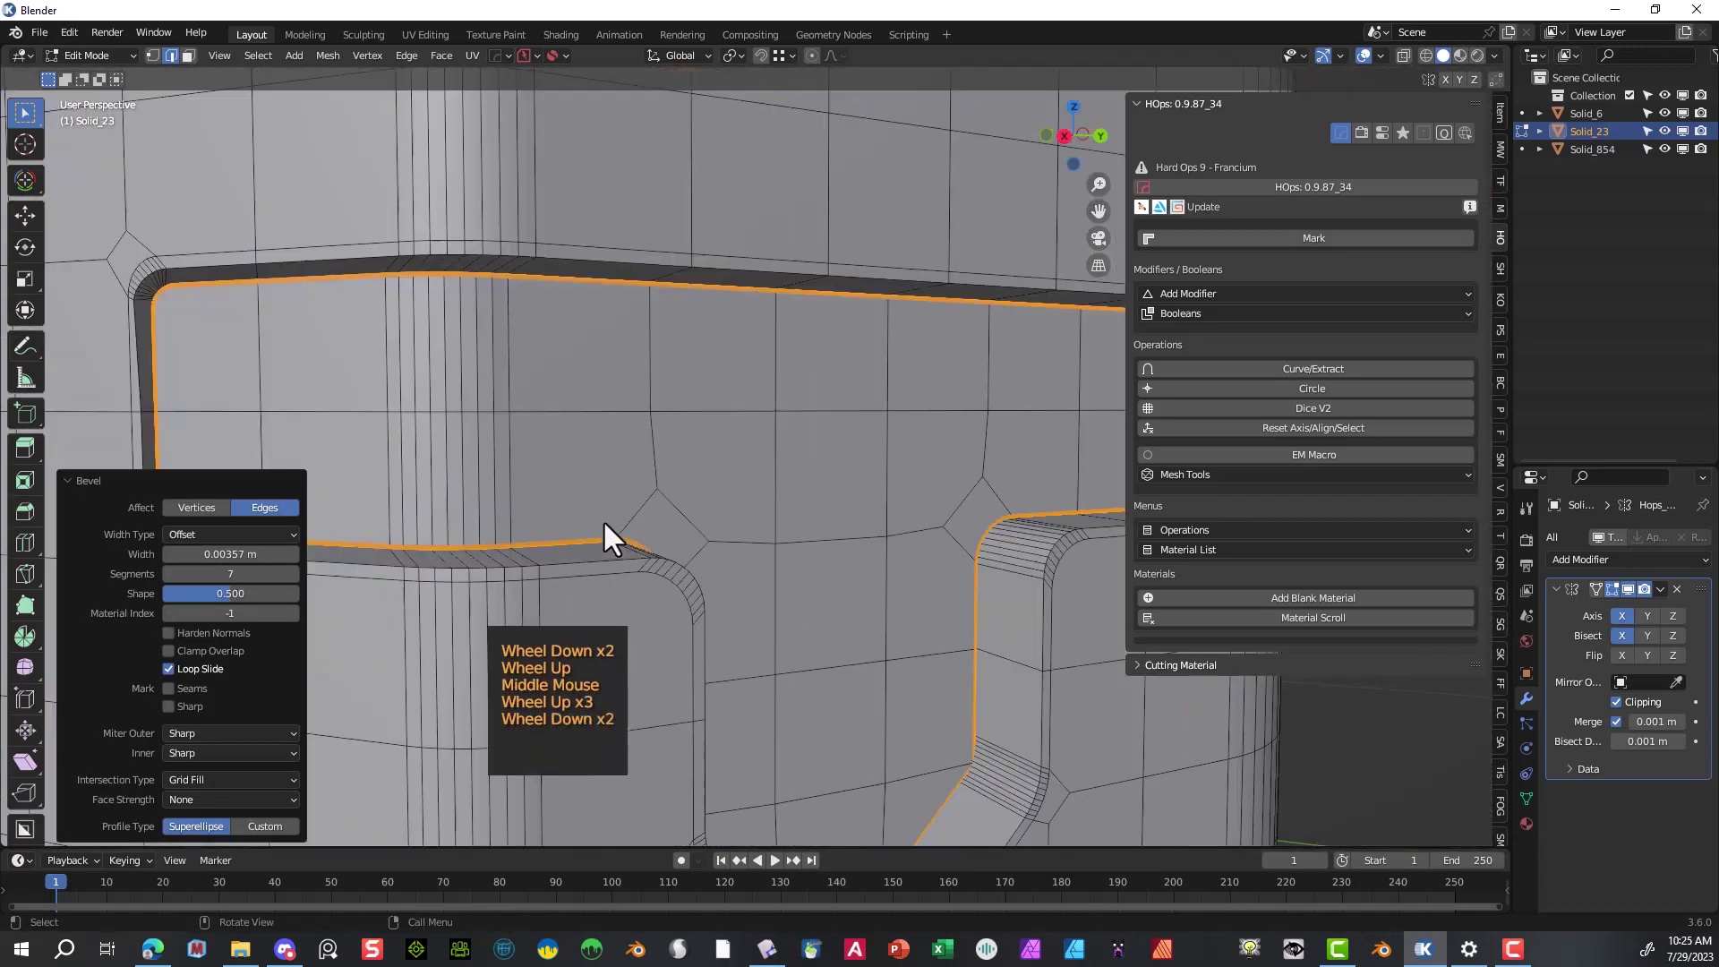
pyautogui.keyDown('alt'); pyautogui.click(617, 557); pyautogui.keyUp('alt')
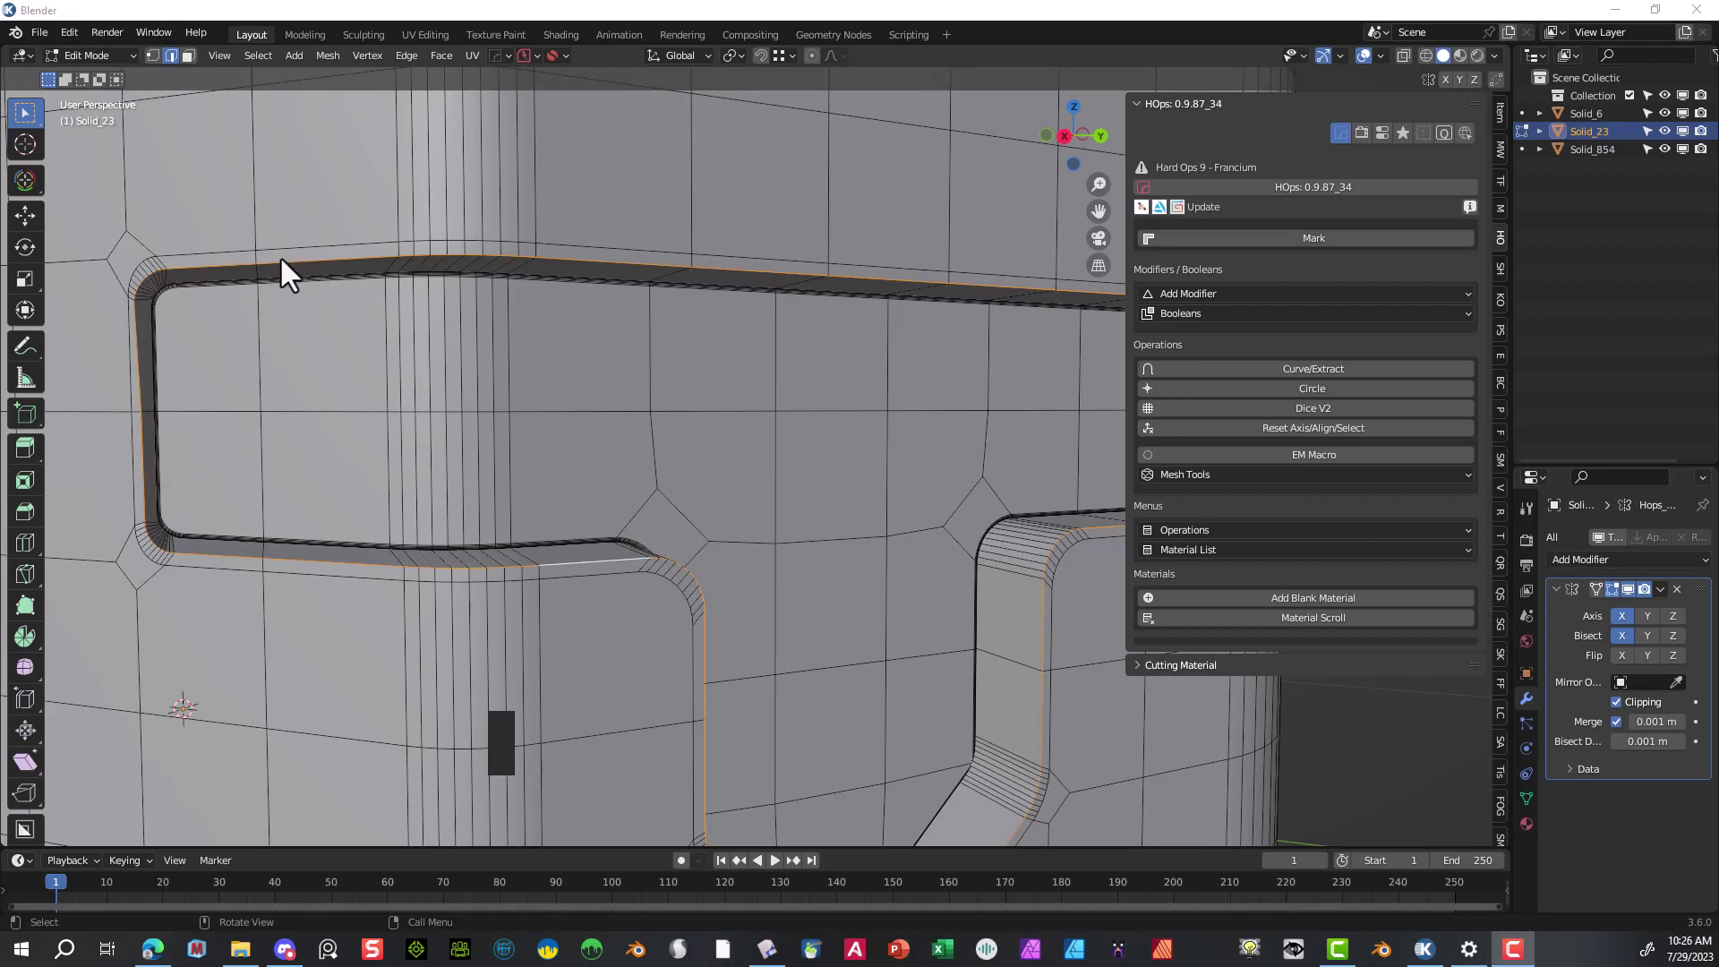
pyautogui.rightClick(612, 215)
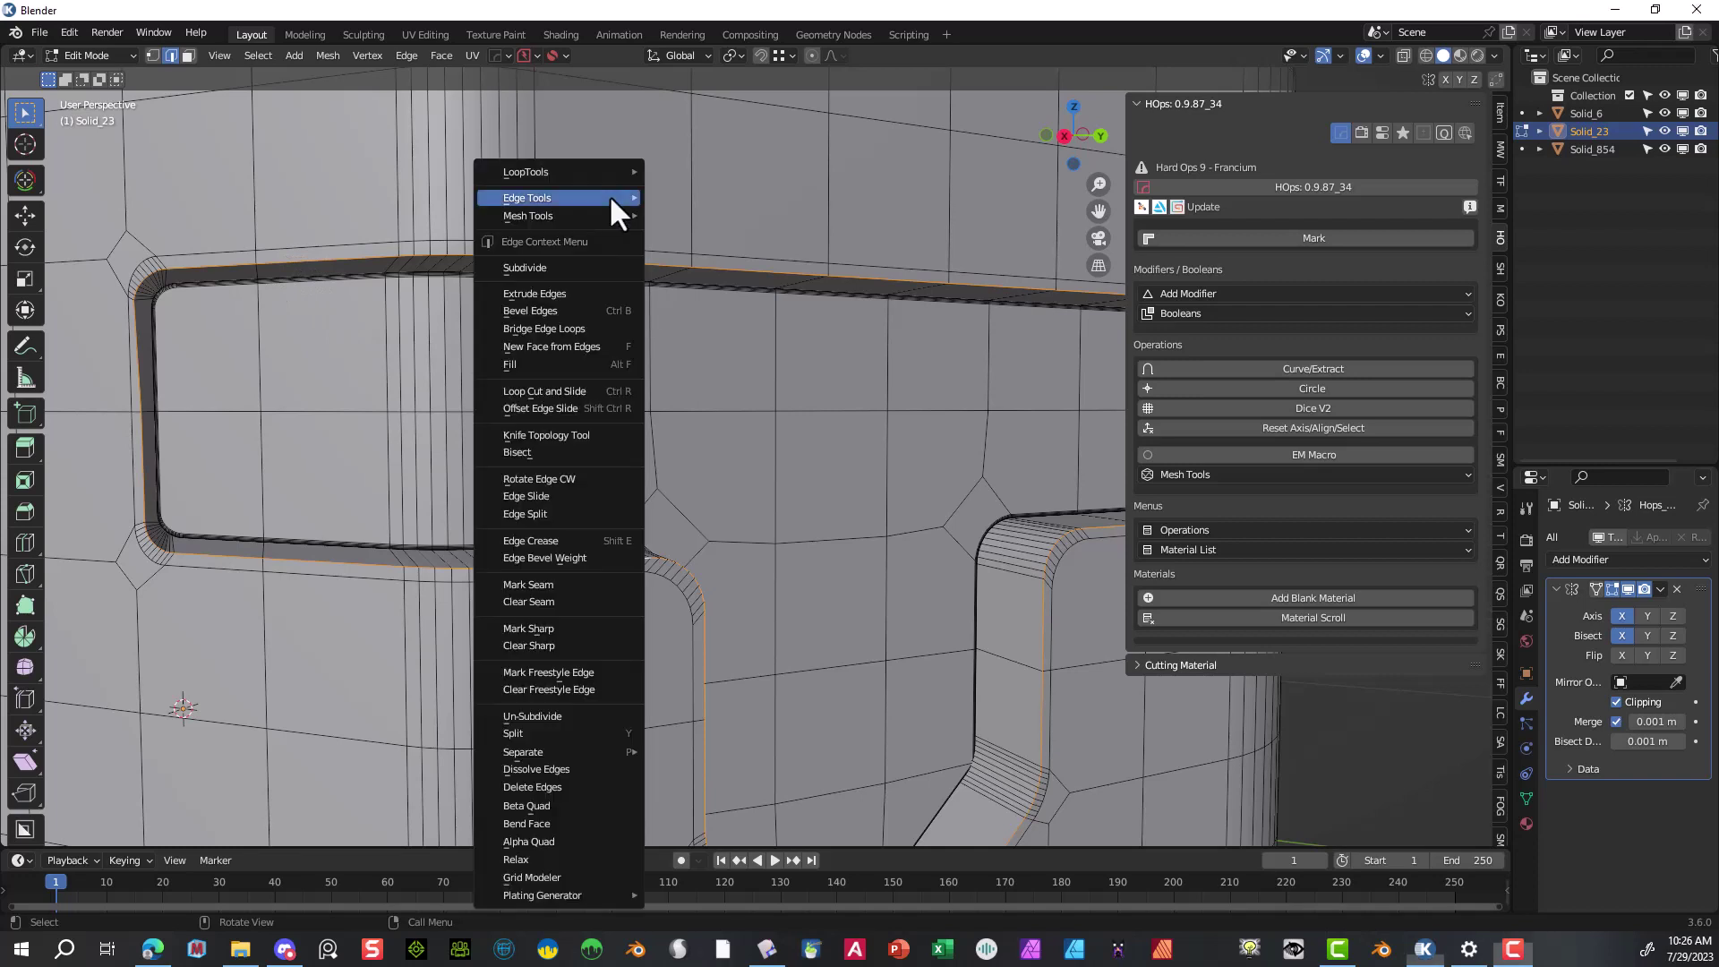
pyautogui.moveTo(614, 212)
pyautogui.click(780, 284)
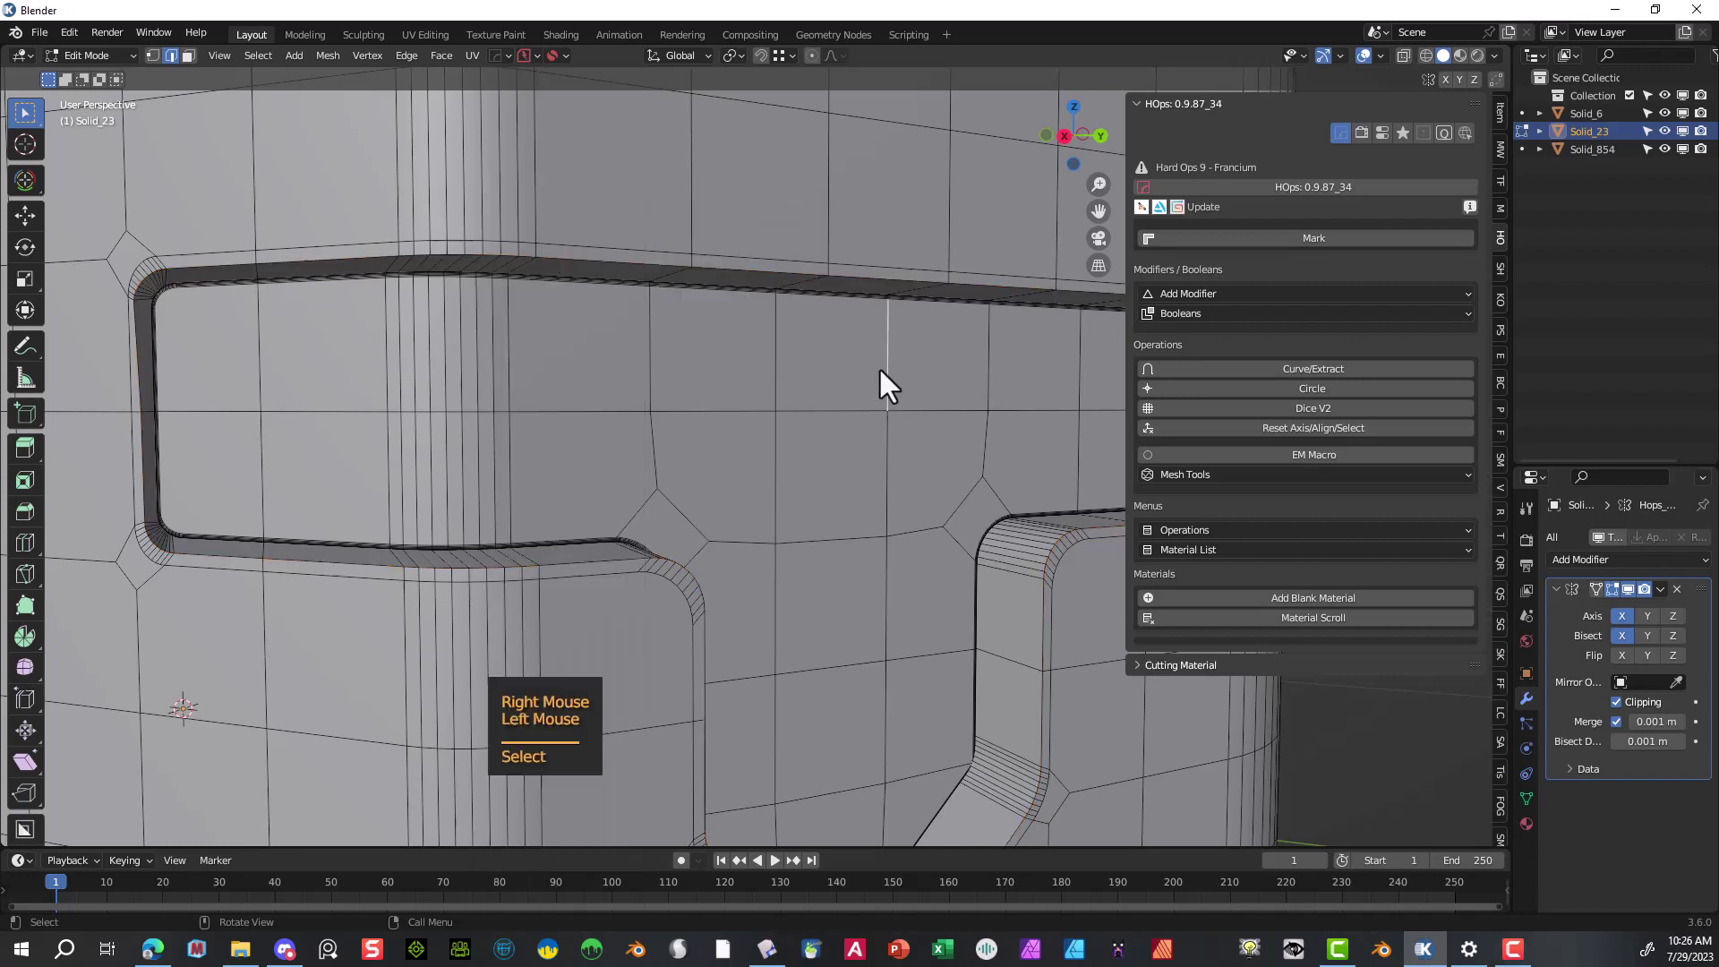
# - Select the complete outer rim edge loop of the T-shaped recess
pyautogui.keyDown('alt'); pyautogui.click(855, 277); pyautogui.keyUp('alt')
pyautogui.click(858, 279)
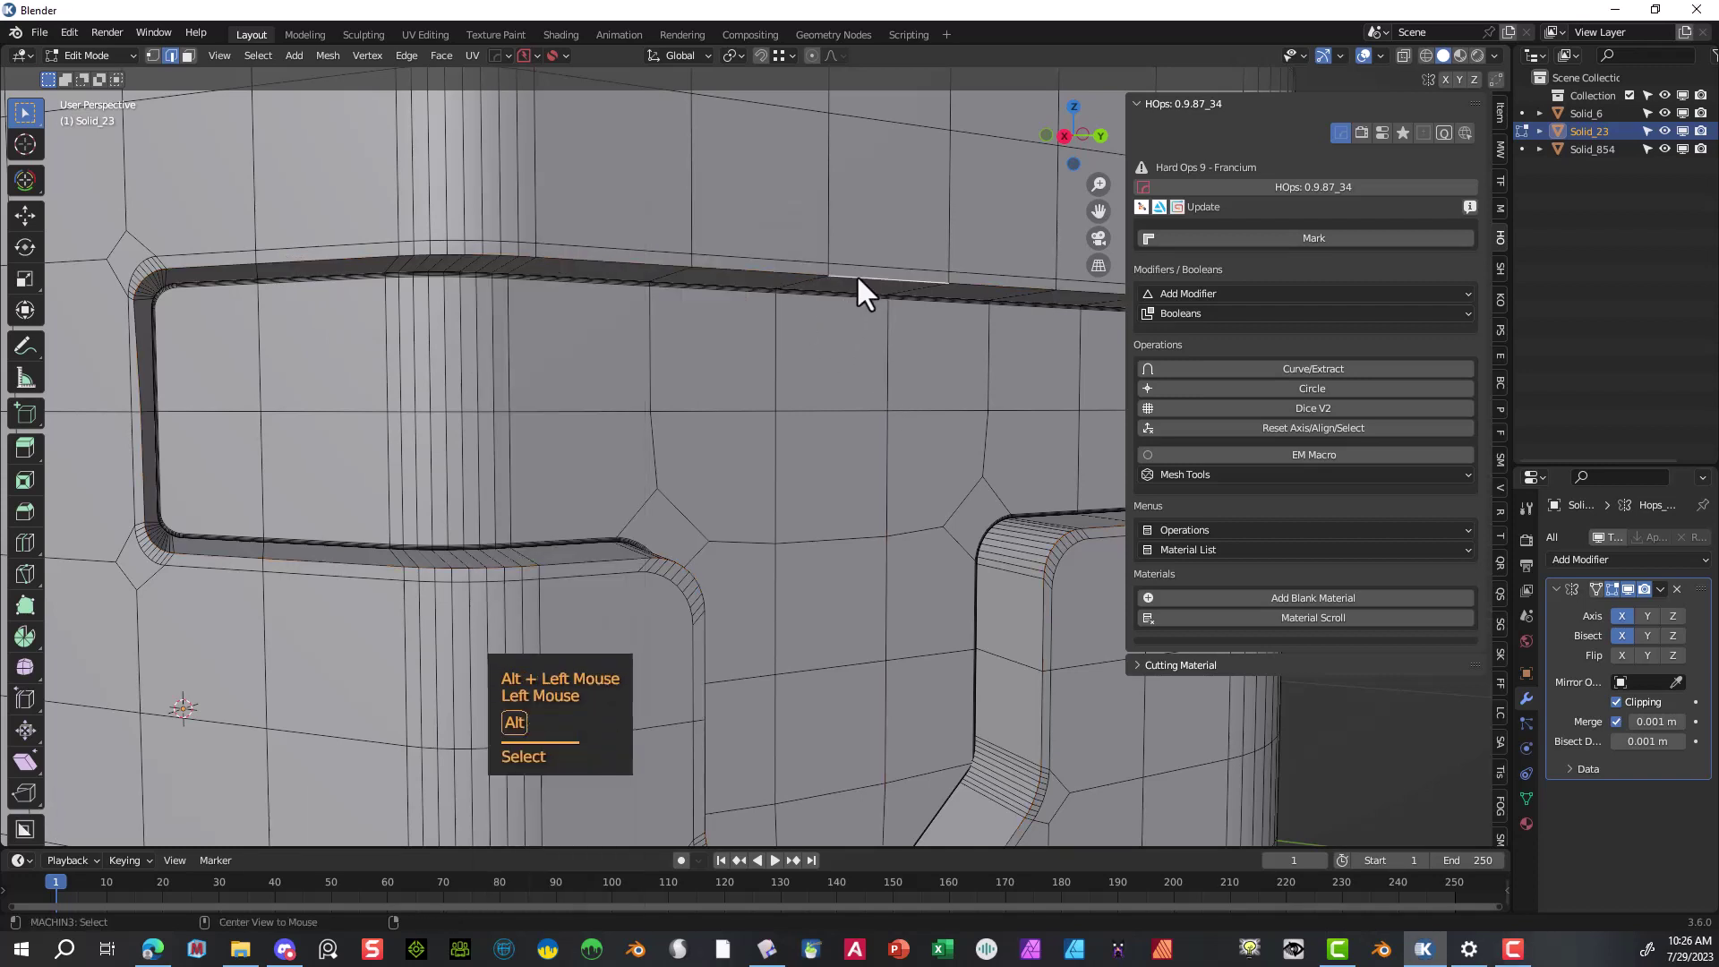
pyautogui.keyDown('alt'); pyautogui.click(856, 275); pyautogui.keyUp('alt')
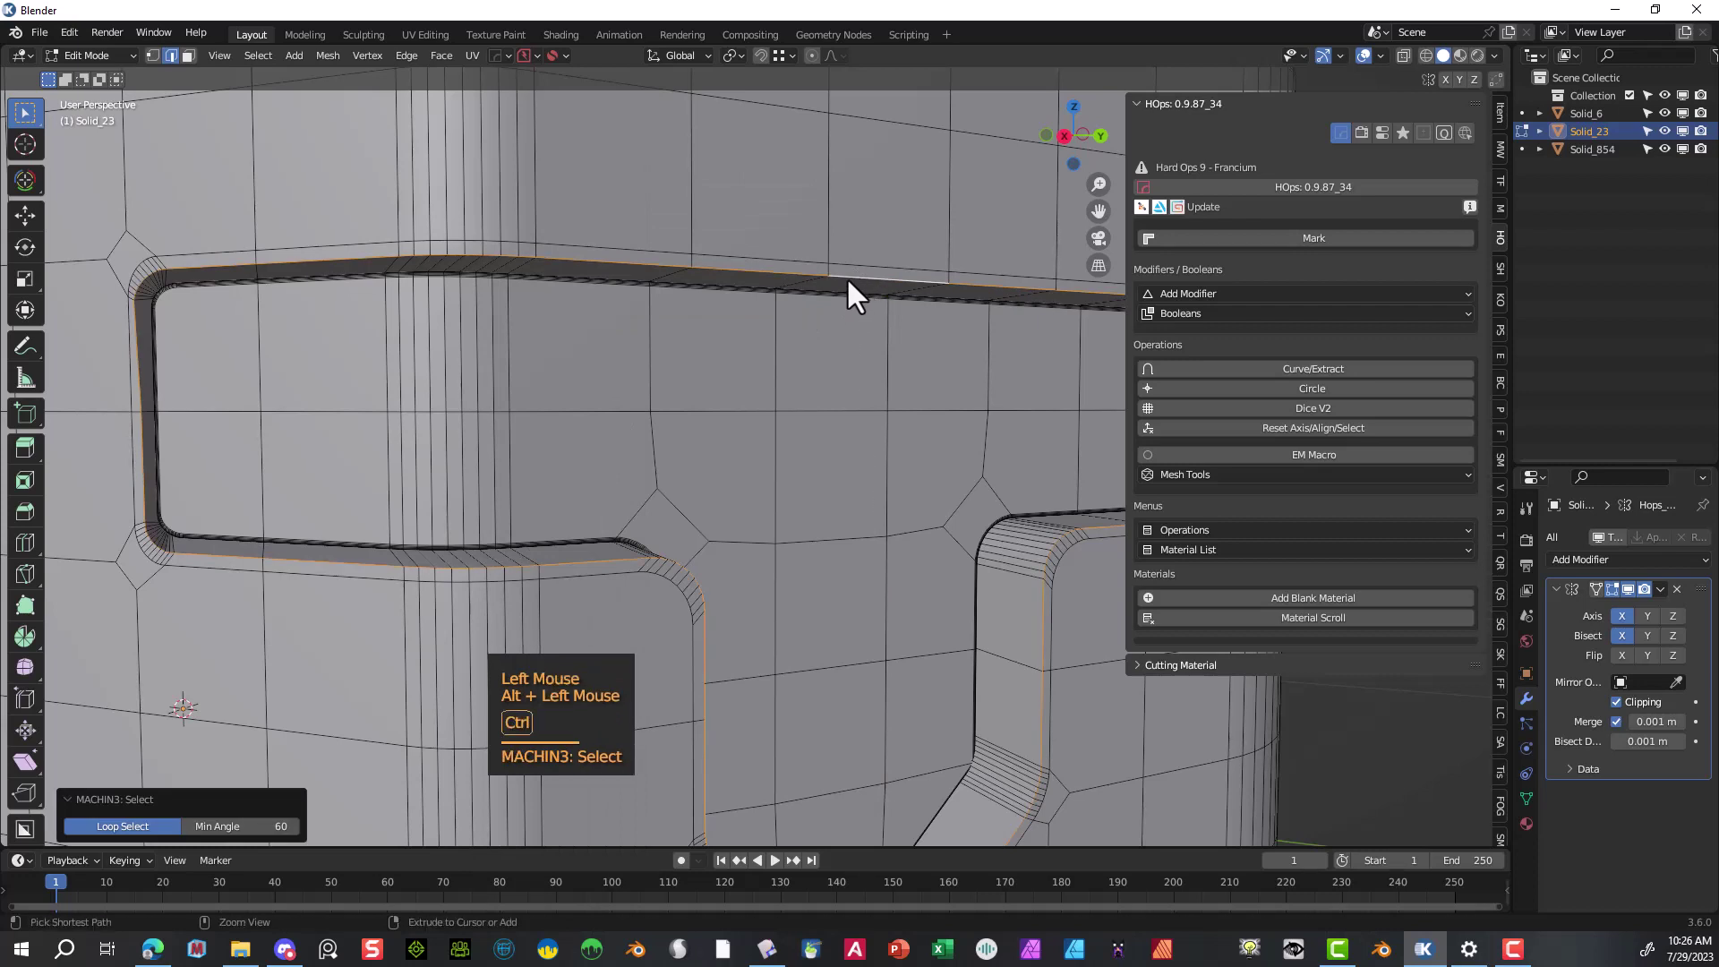
# - Try a single-segment bevel about 0.0047 m wide on the recess's outer rim, and undo it
pyautogui.hotkey('ctrl', 'b')
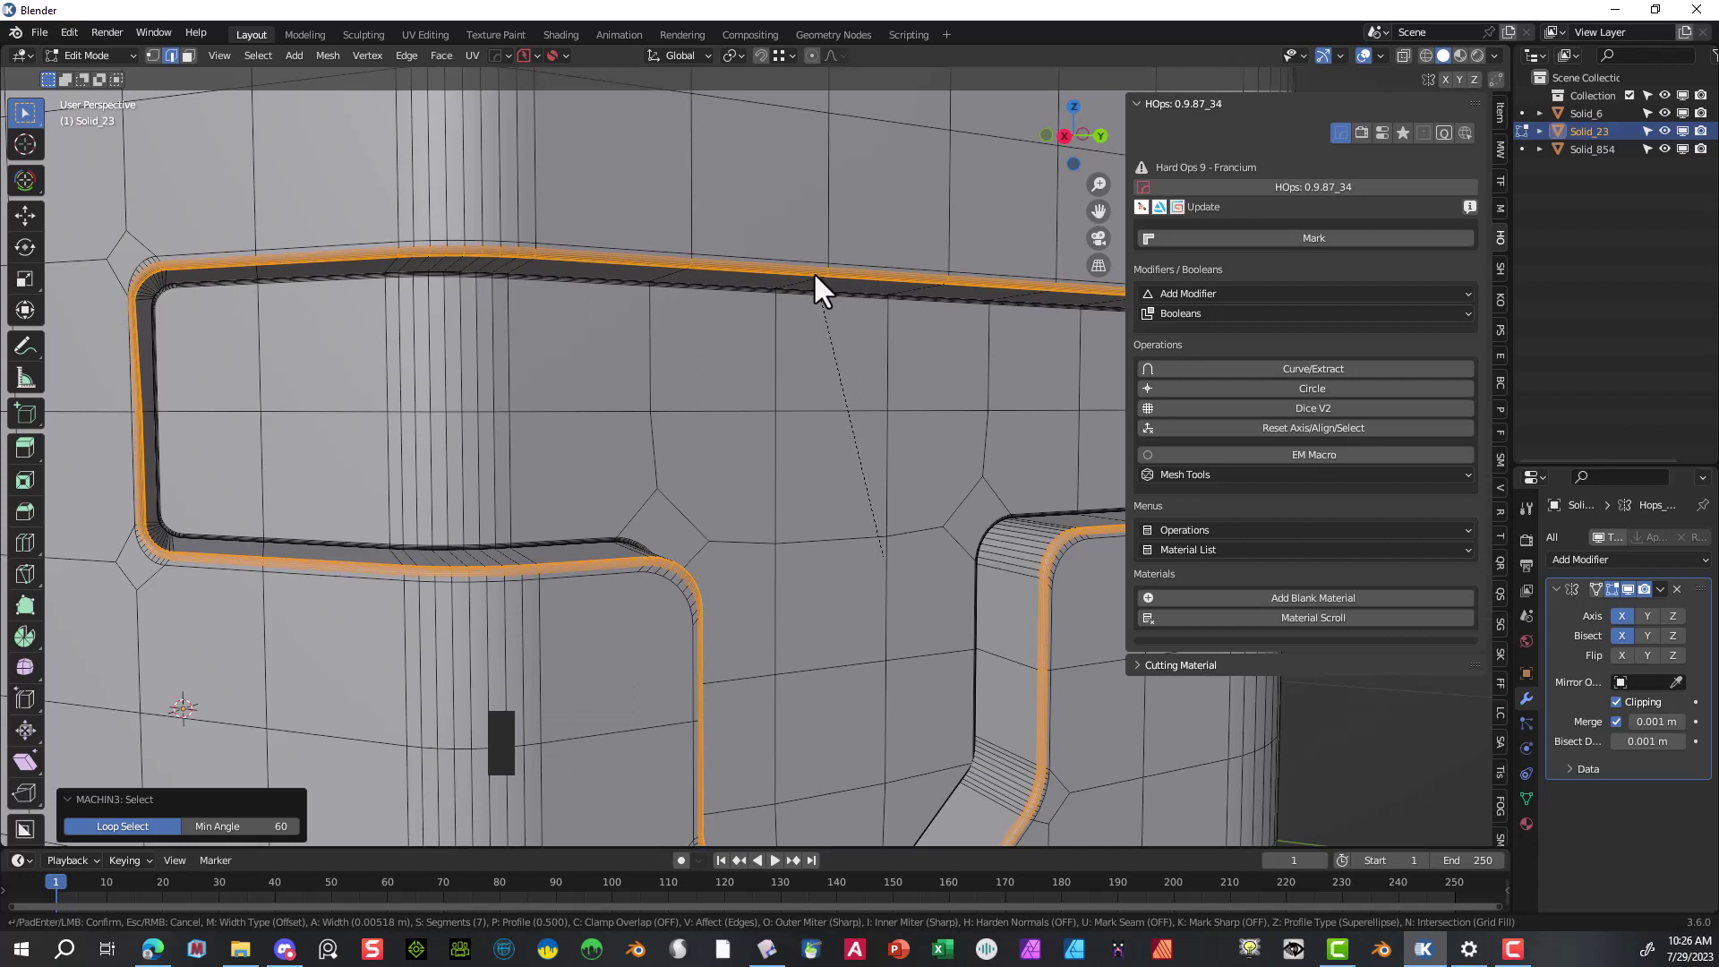
pyautogui.scroll(-7, 815, 276)
pyautogui.scroll(-1, 814, 277)
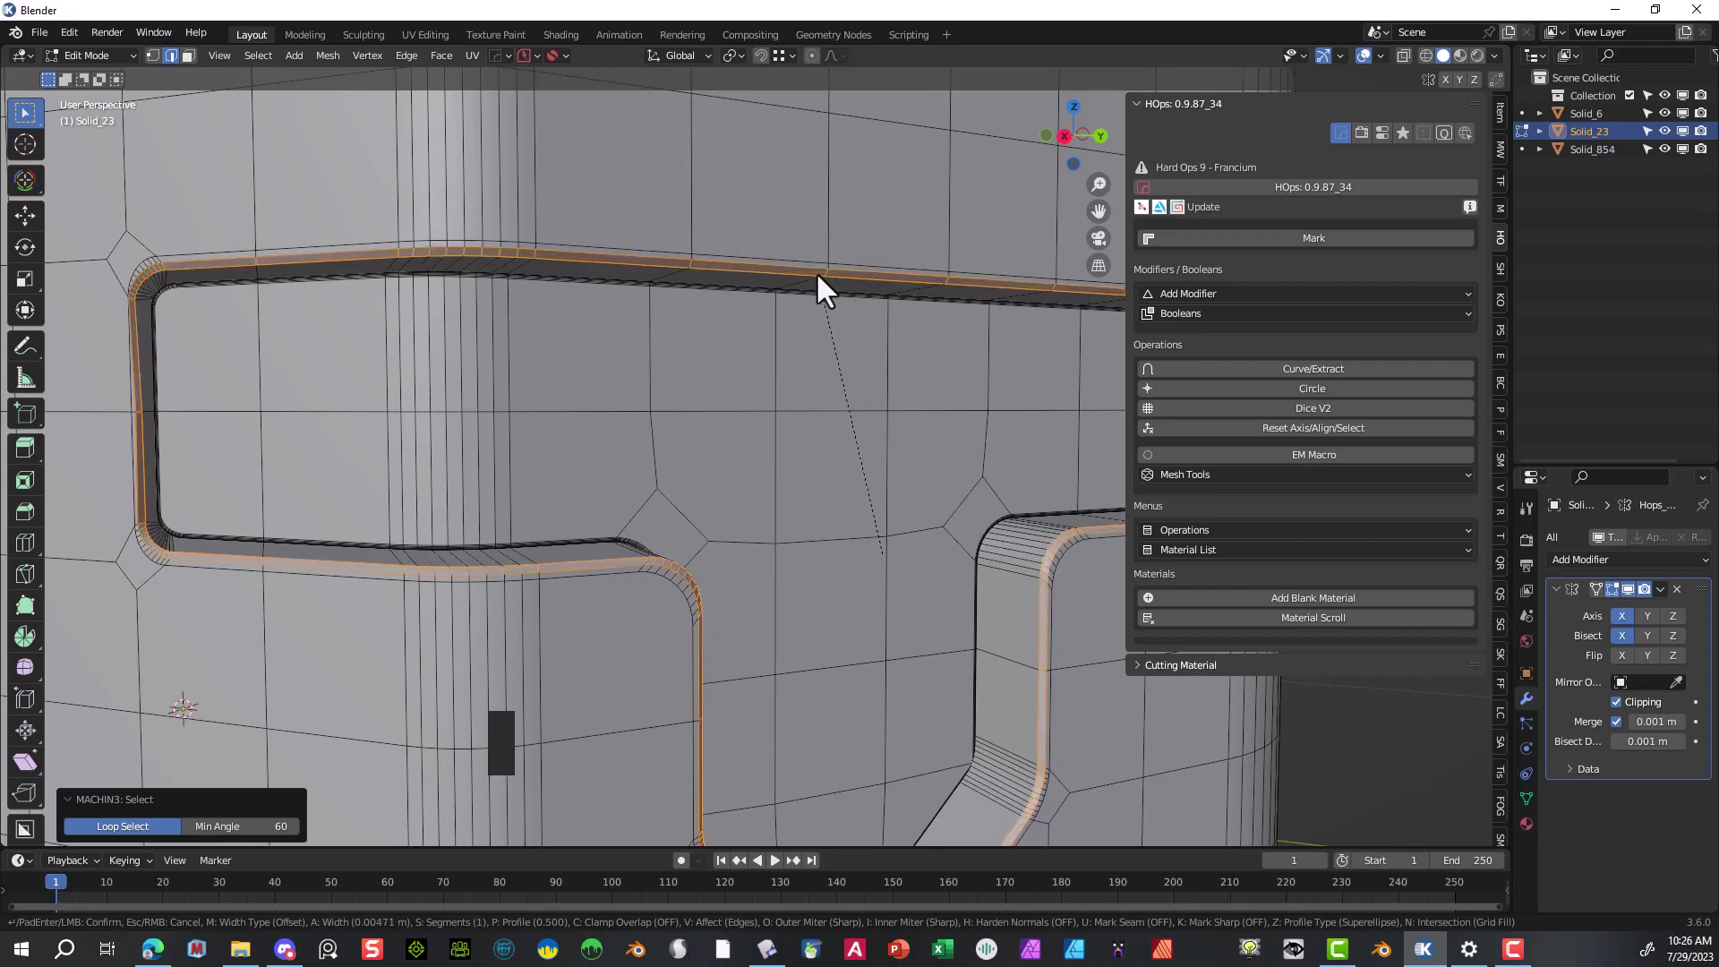
pyautogui.click(815, 274)
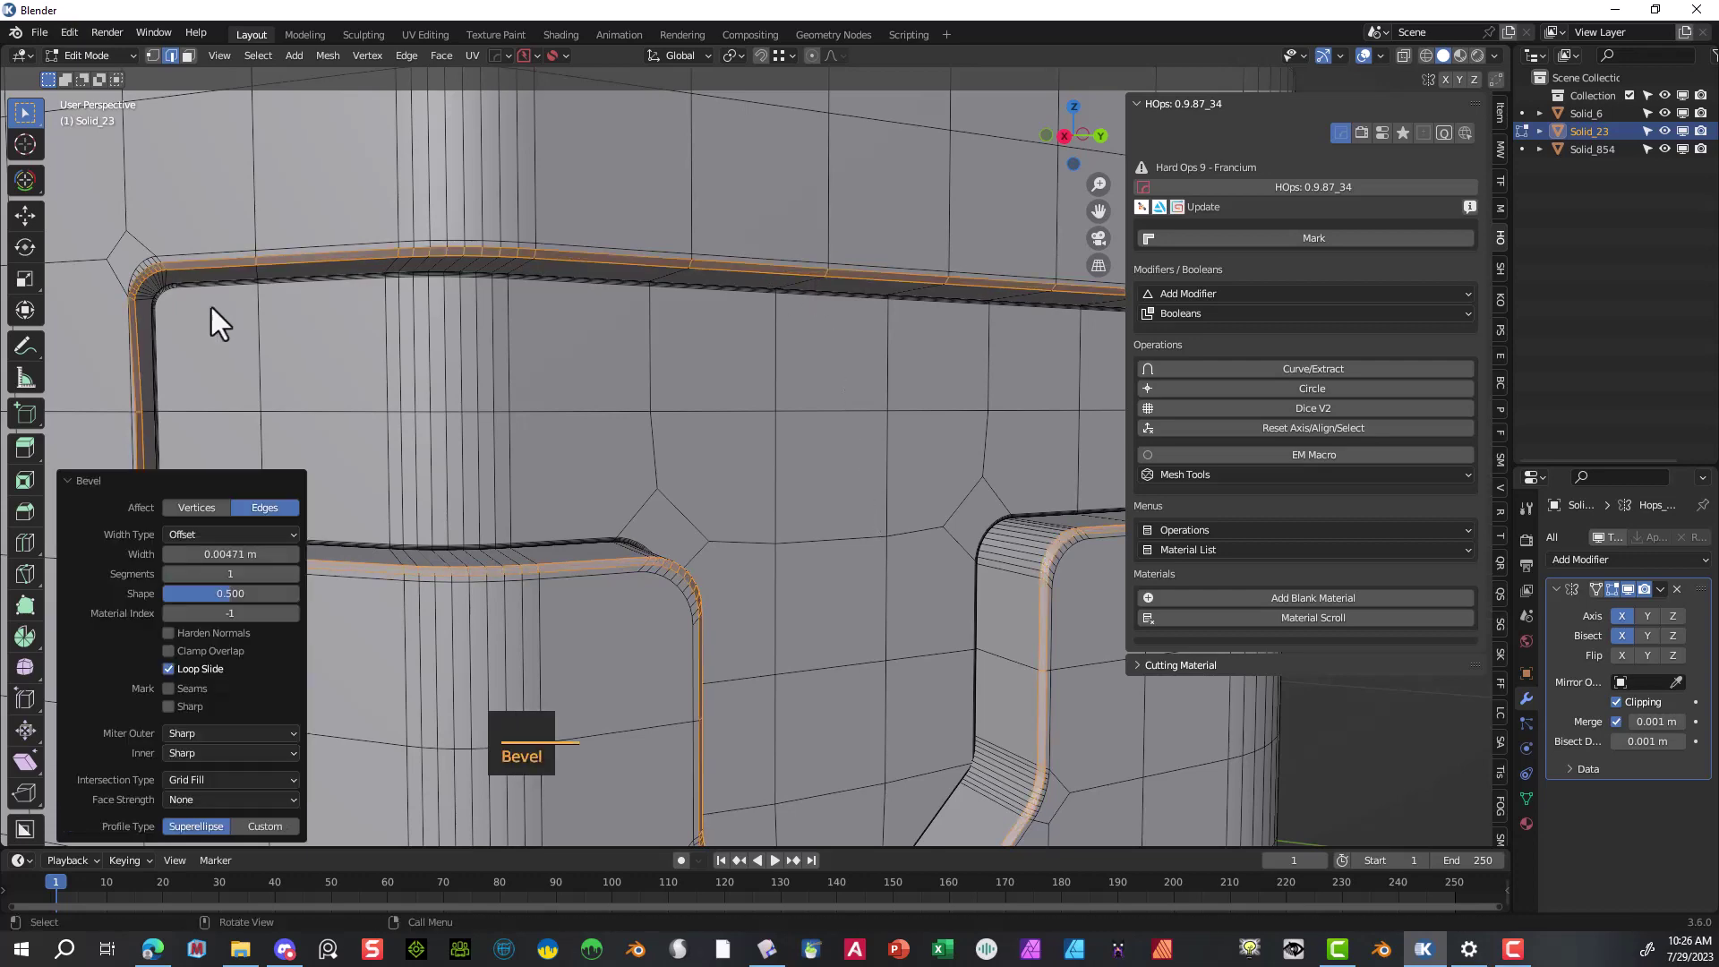
pyautogui.moveTo(274, 383); pyautogui.dragTo(314, 374, button='middle')
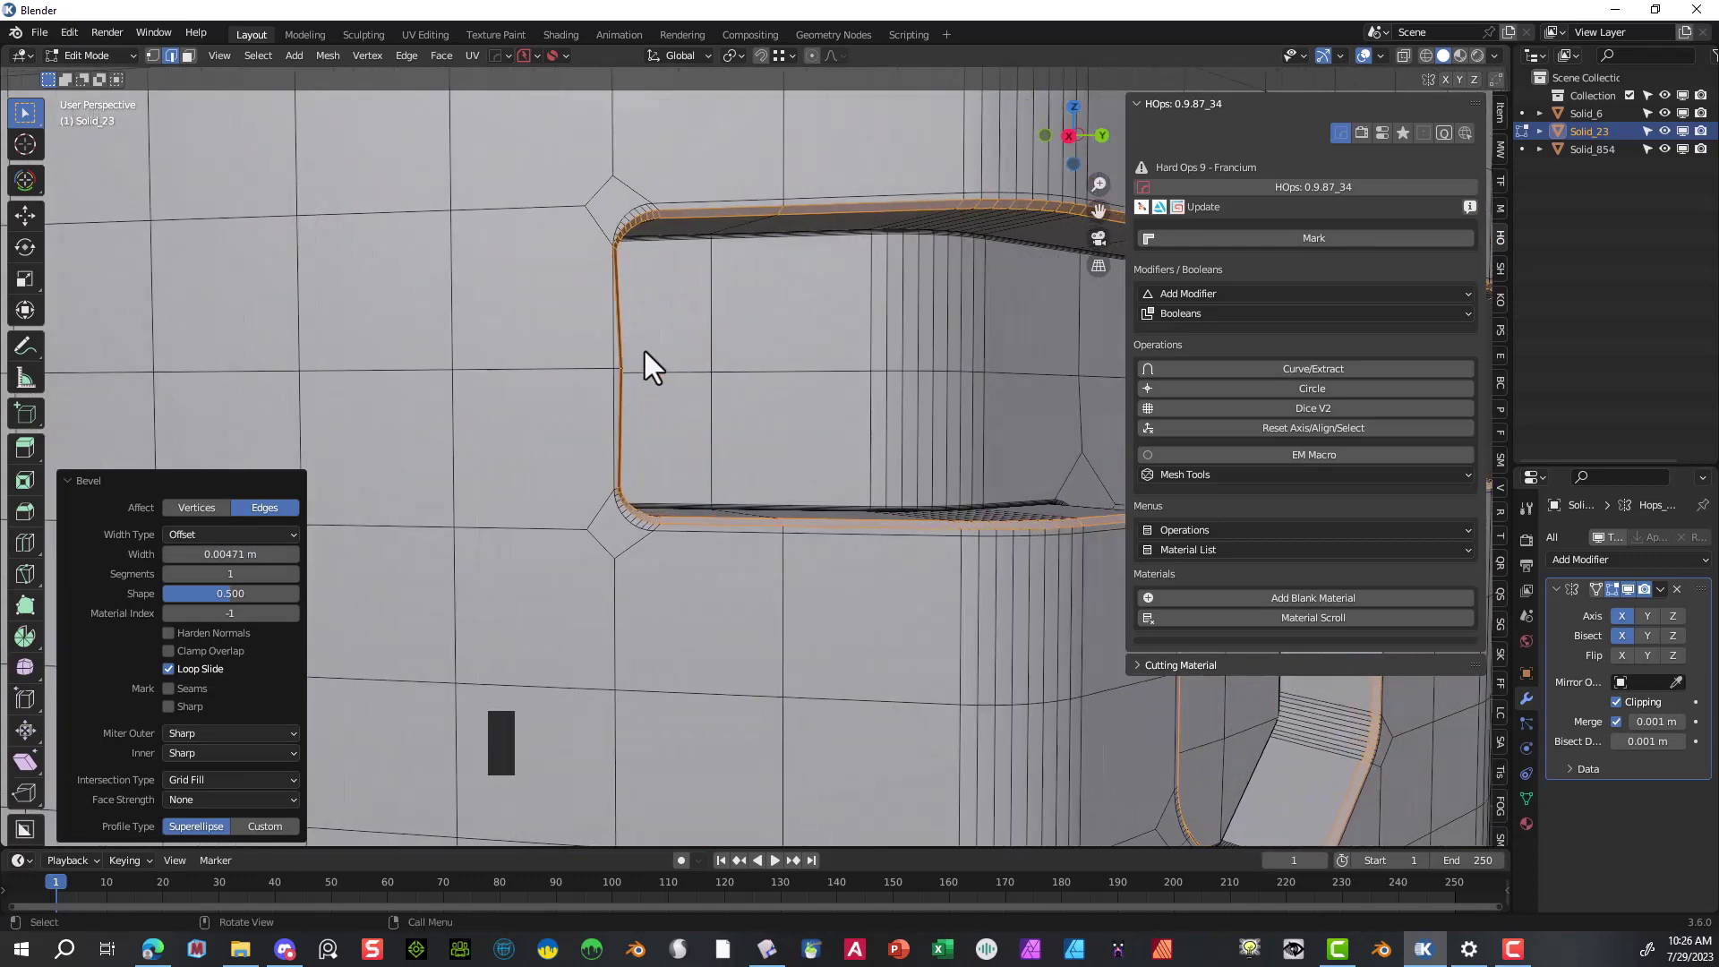
pyautogui.hotkey('ctrl', 'z')
# - Bevel the recess's outer rim loop with 1 segment and a narrower width of about 0.0033 m
pyautogui.moveTo(689, 342)
pyautogui.mouseDown(button='middle')
pyautogui.moveTo(701, 351)
pyautogui.moveTo(680, 338)
pyautogui.mouseUp(button='middle')
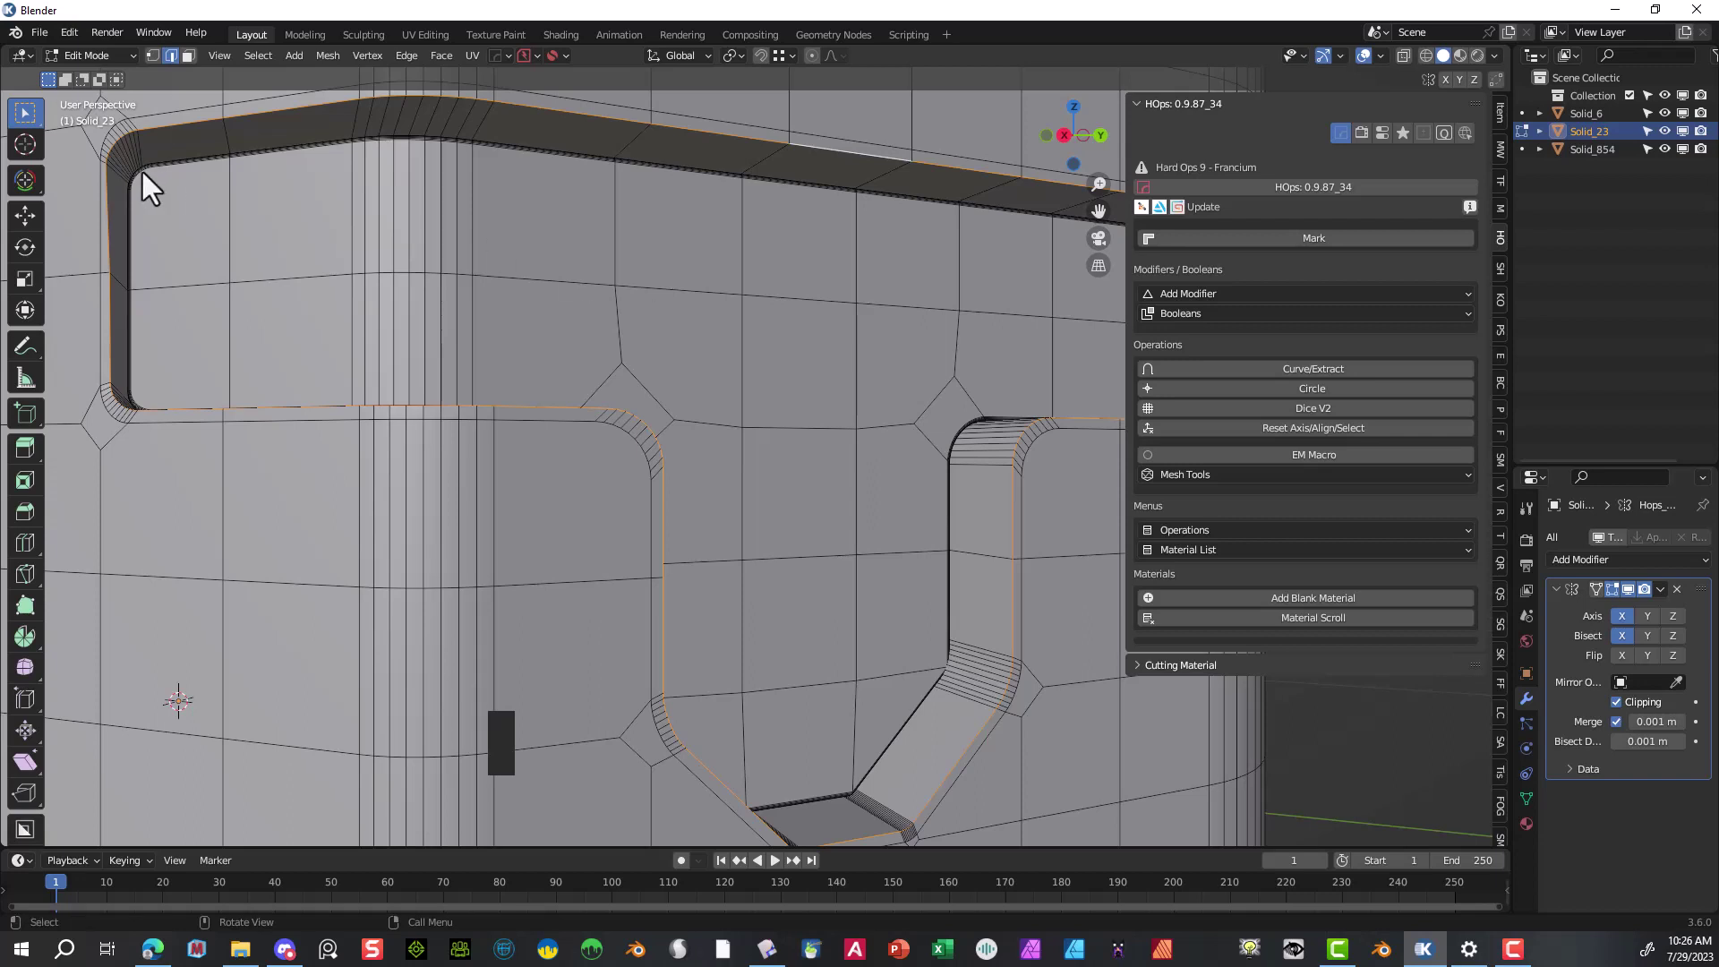
pyautogui.press('ctrl')
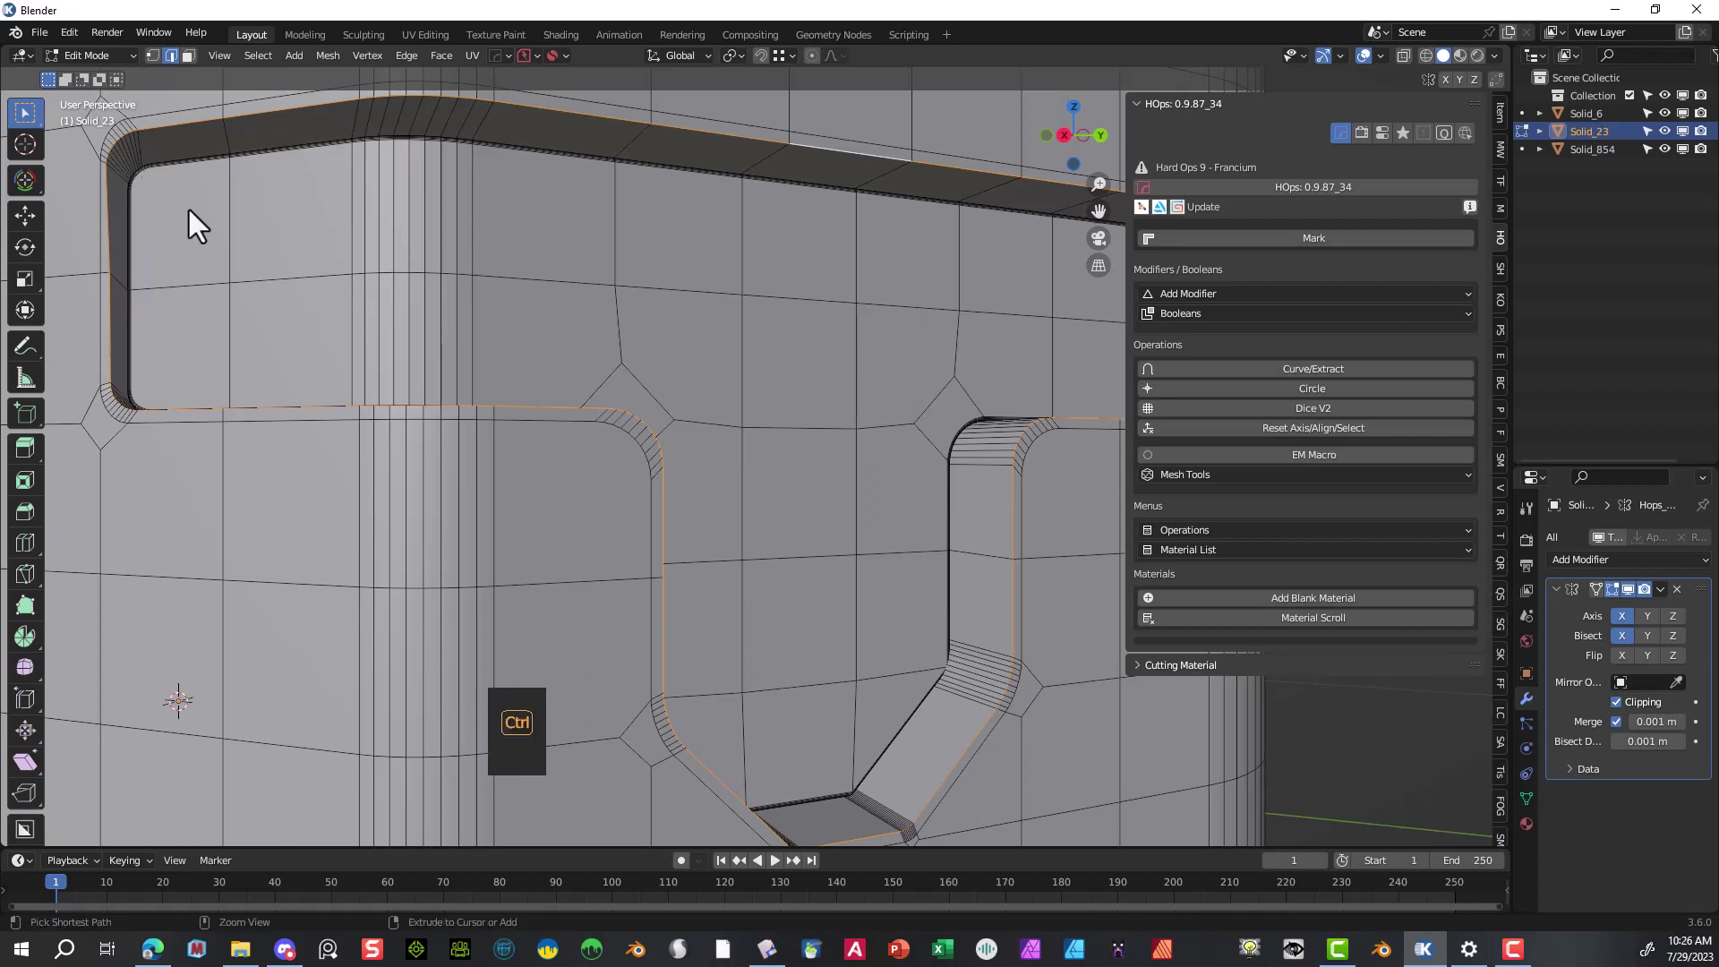
pyautogui.hotkey('ctrl', 'b')
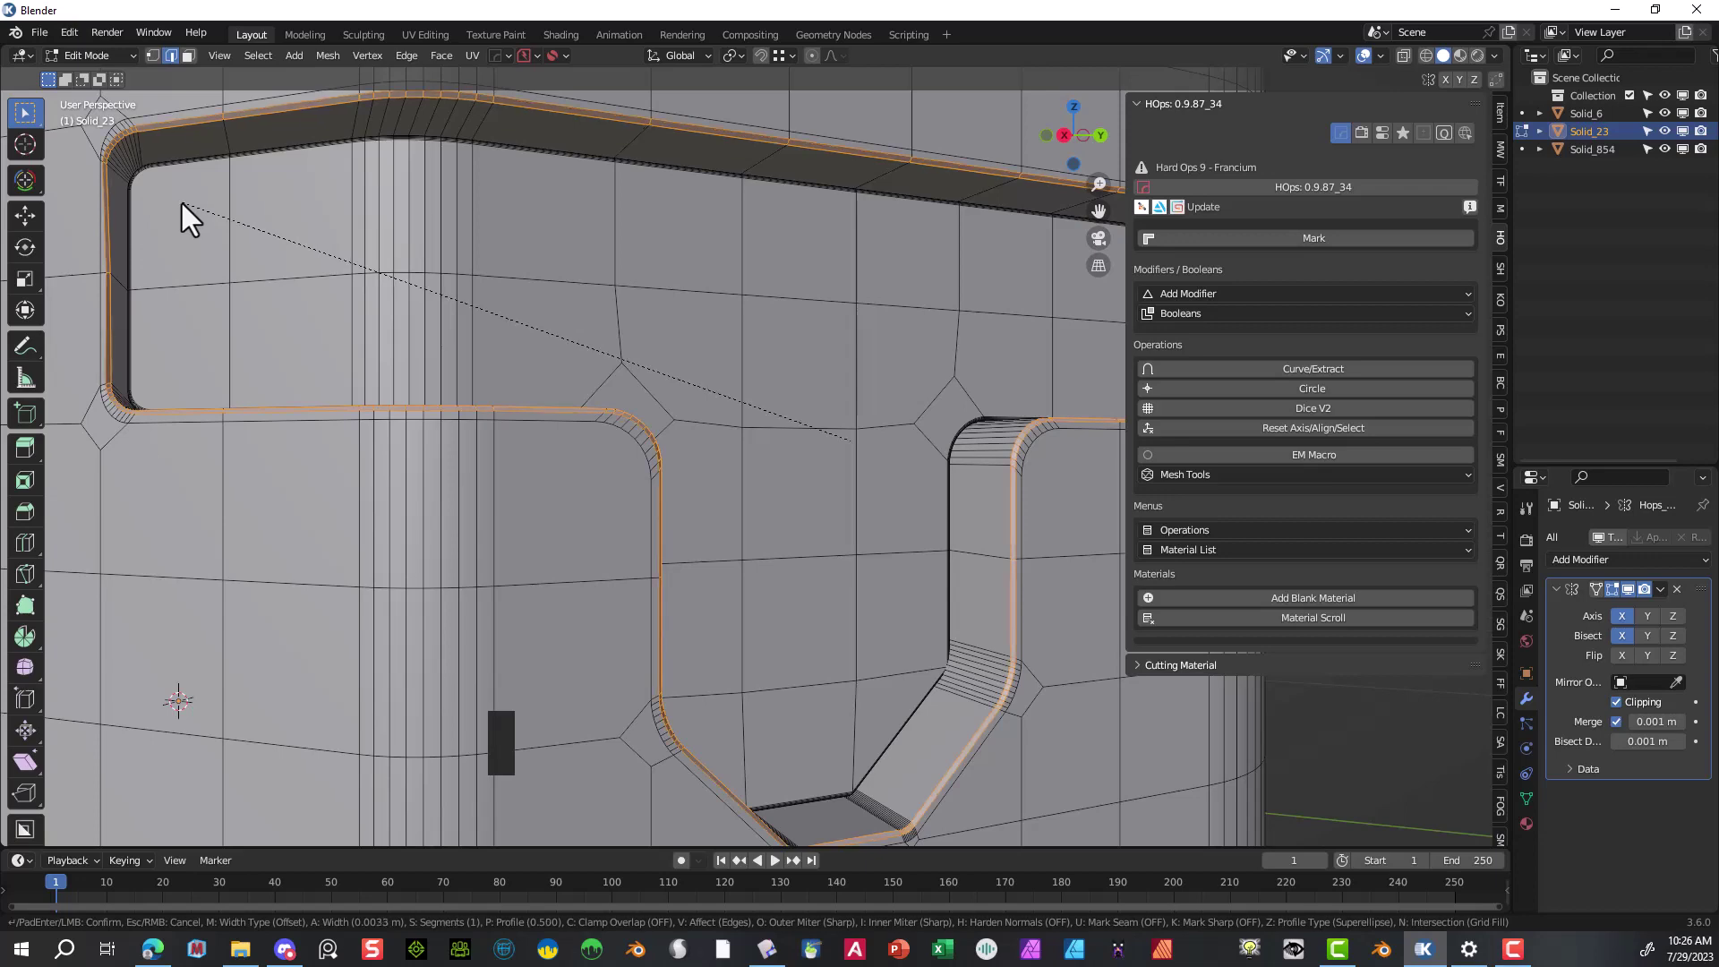
pyautogui.click(181, 203)
# - Clear the edge selection and return the part to Object Mode
pyautogui.scroll(-3, 329, 278)
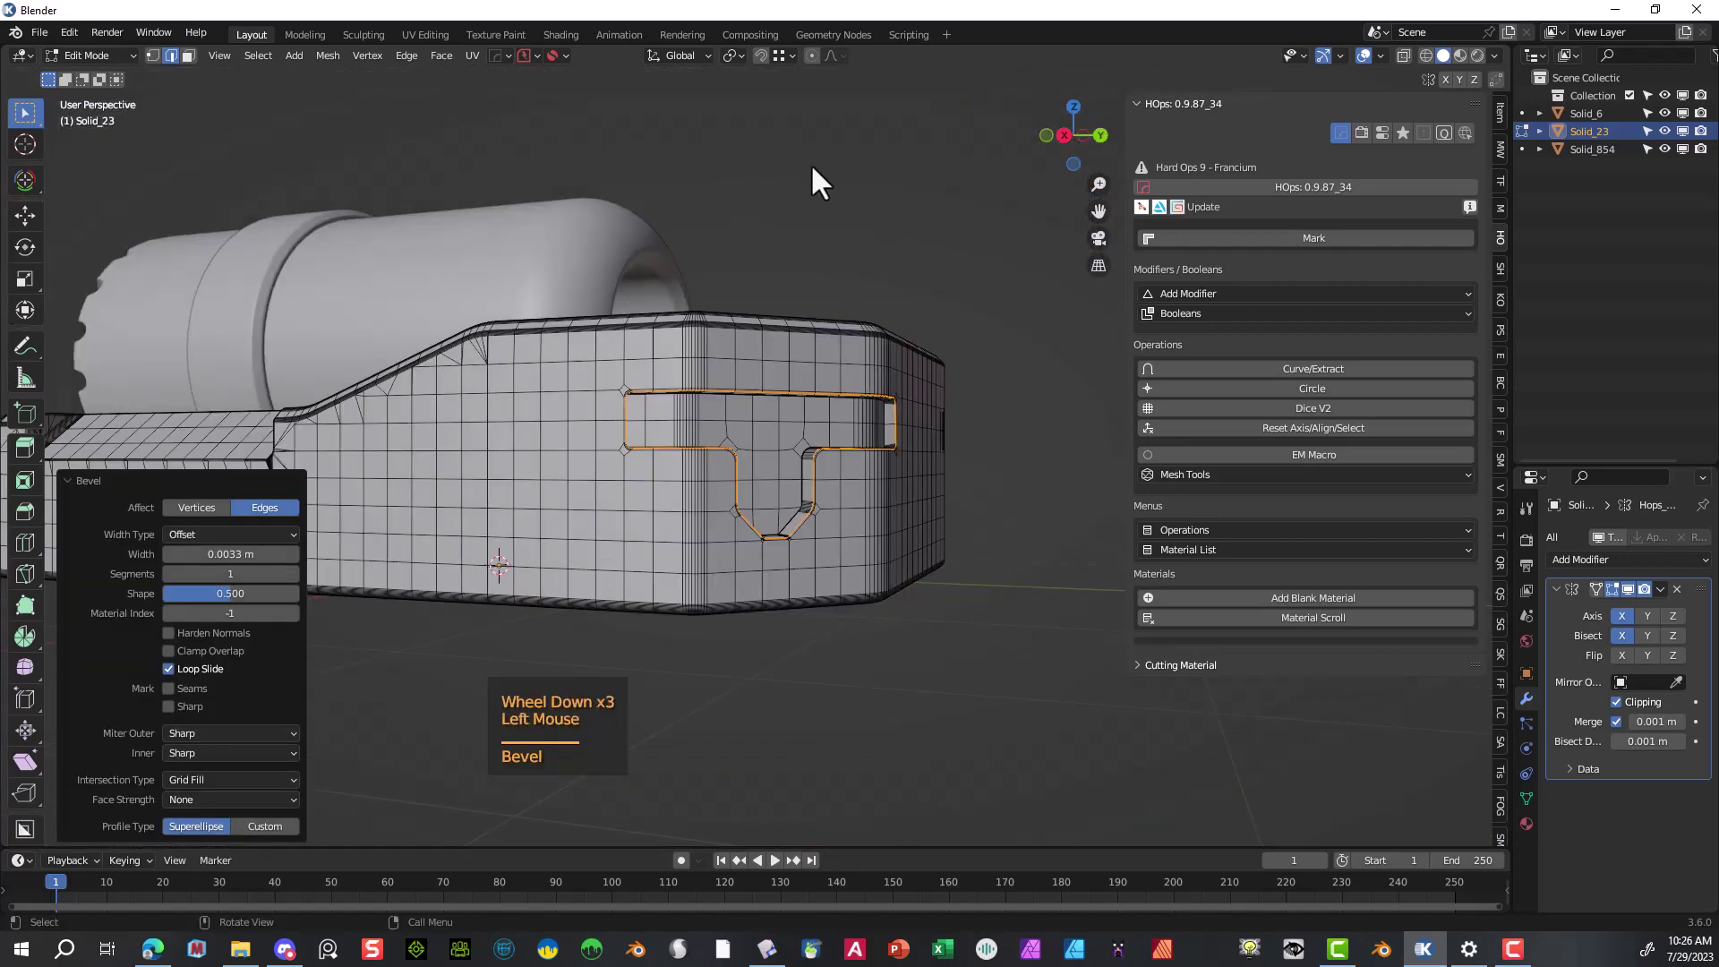
pyautogui.click(810, 163)
pyautogui.click(77, 54)
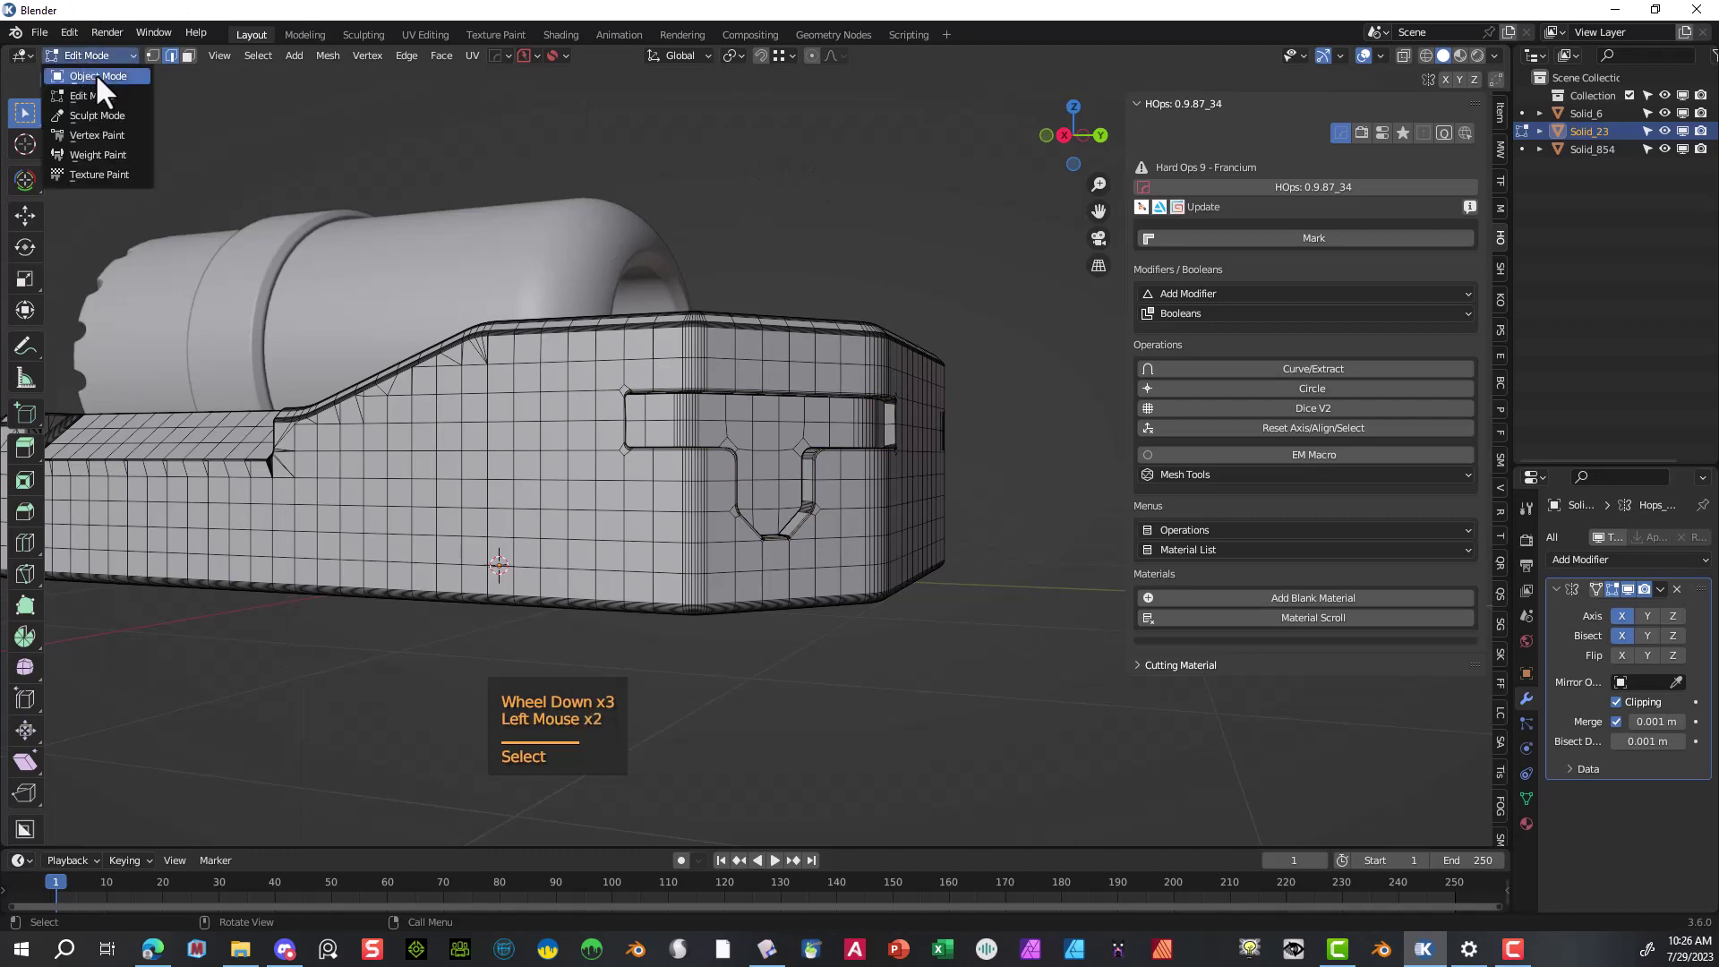
pyautogui.click(96, 77)
# - Examine the shaded base from its side and front, including the sloped side ledge and the front corner pocket
pyautogui.moveTo(260, 127); pyautogui.dragTo(378, 179, button='middle')
pyautogui.scroll(1, 342, 167)
pyautogui.scroll(-4, 342, 167)
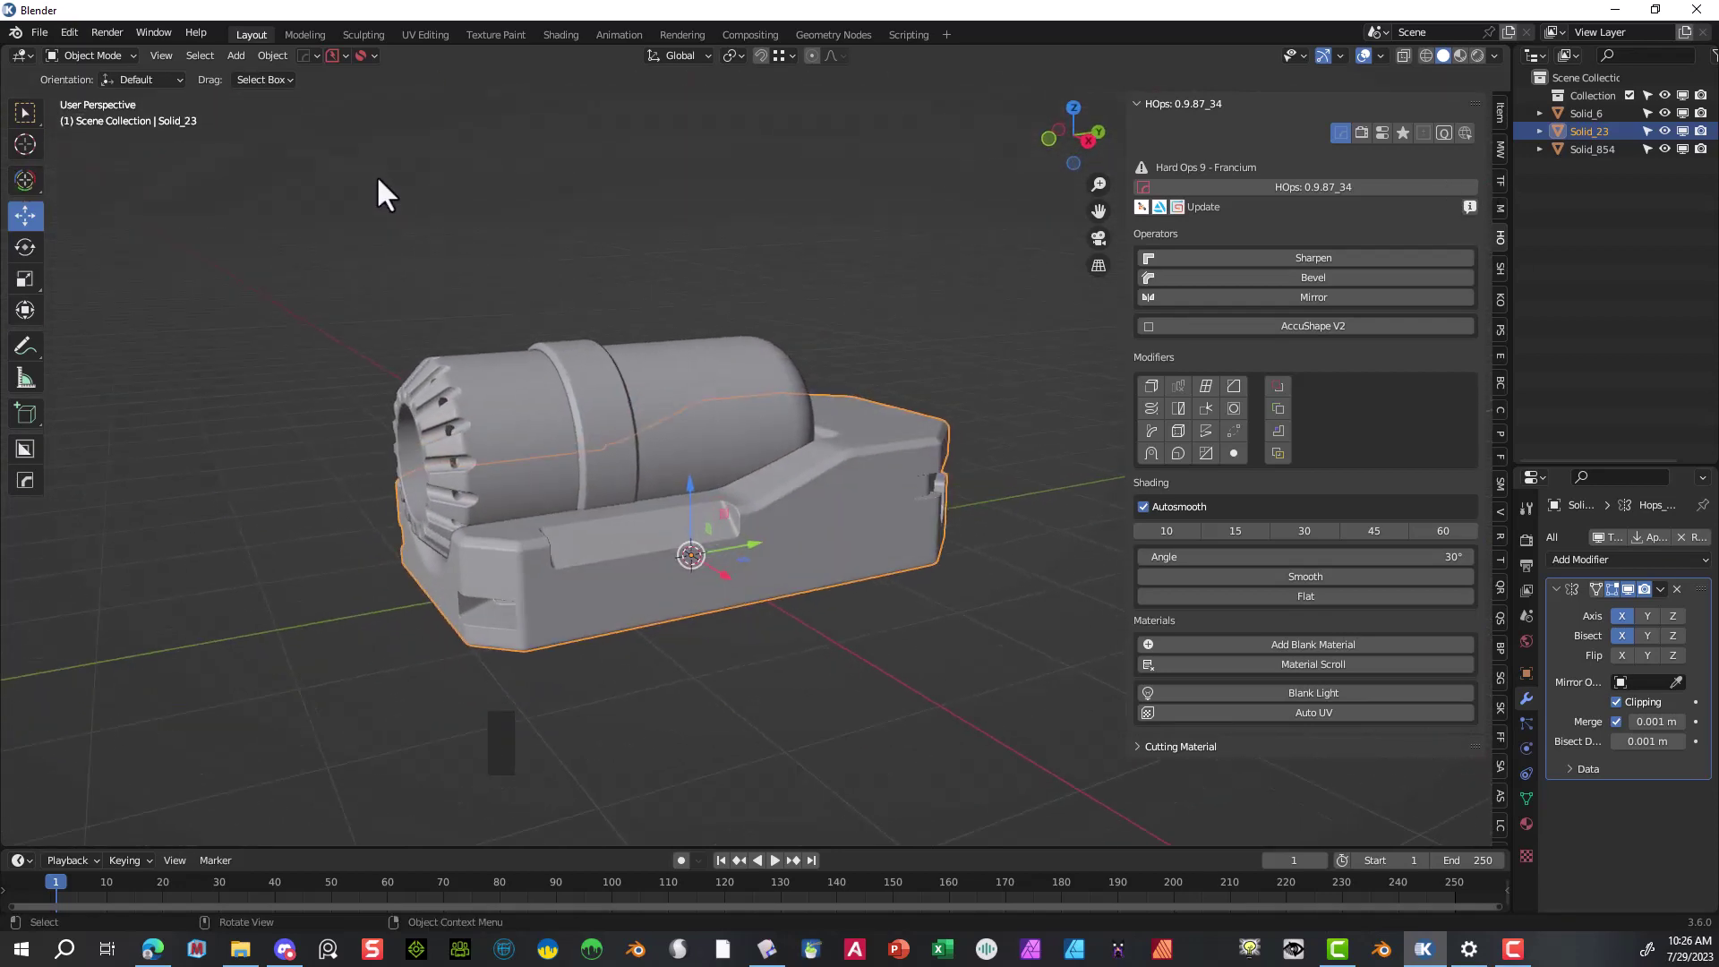
pyautogui.scroll(3, 1005, 660)
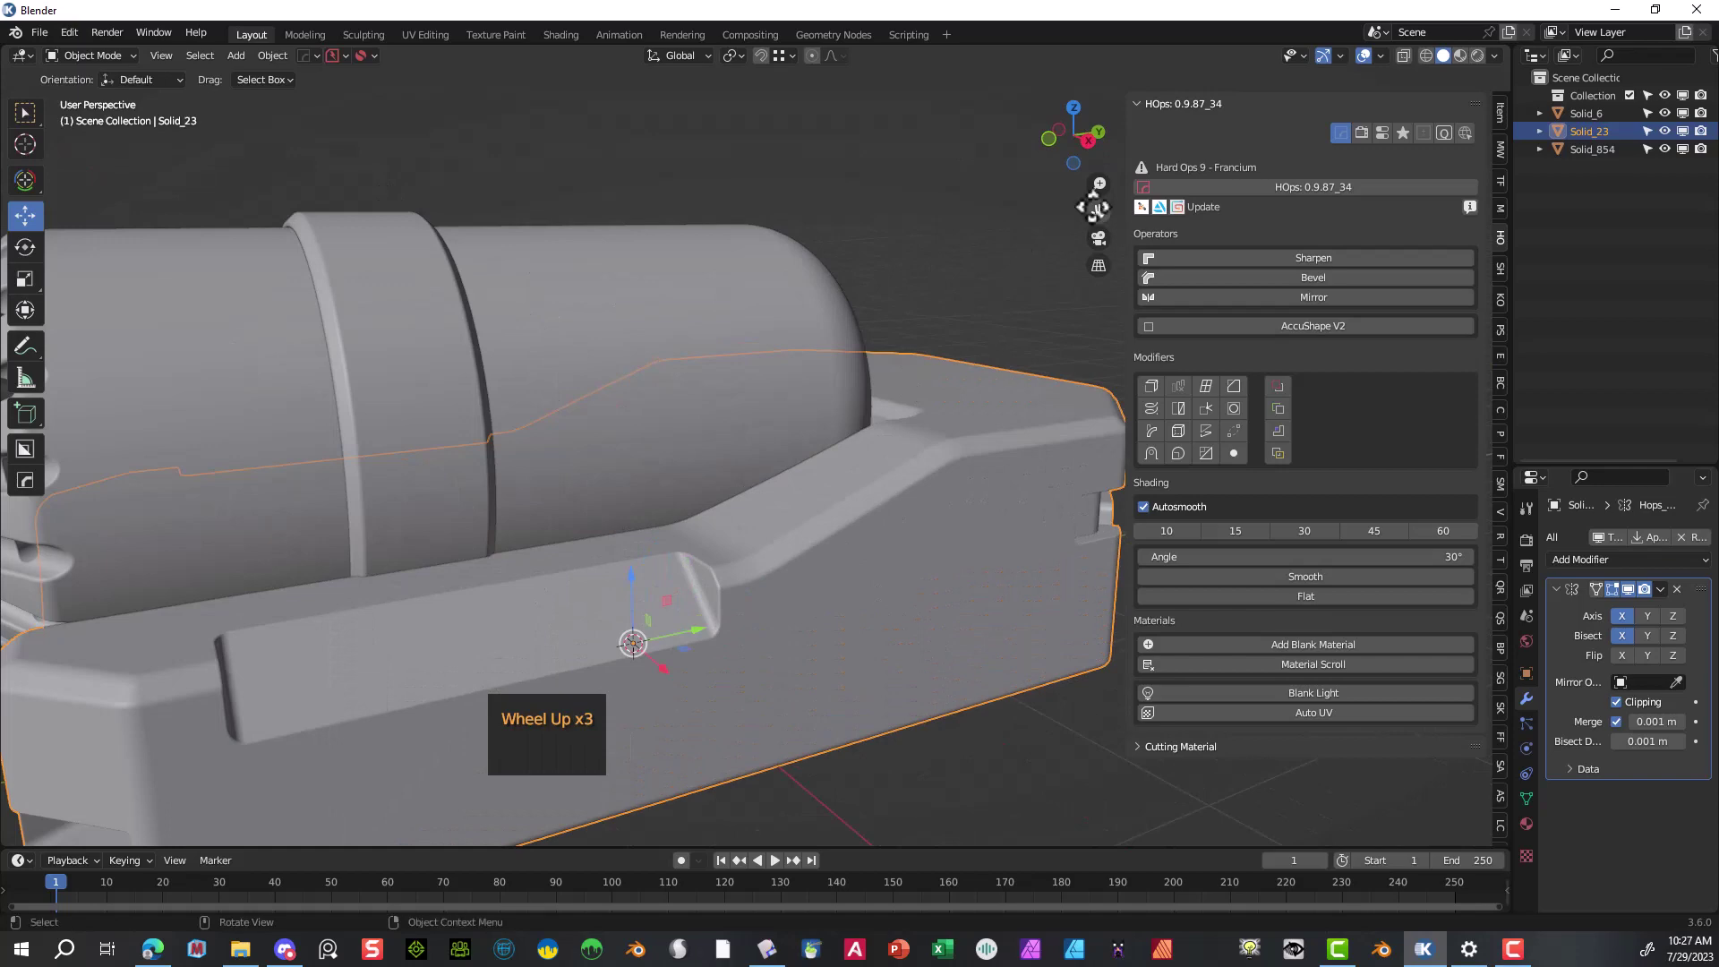
pyautogui.moveTo(1099, 211); pyautogui.dragTo(1175, 31)
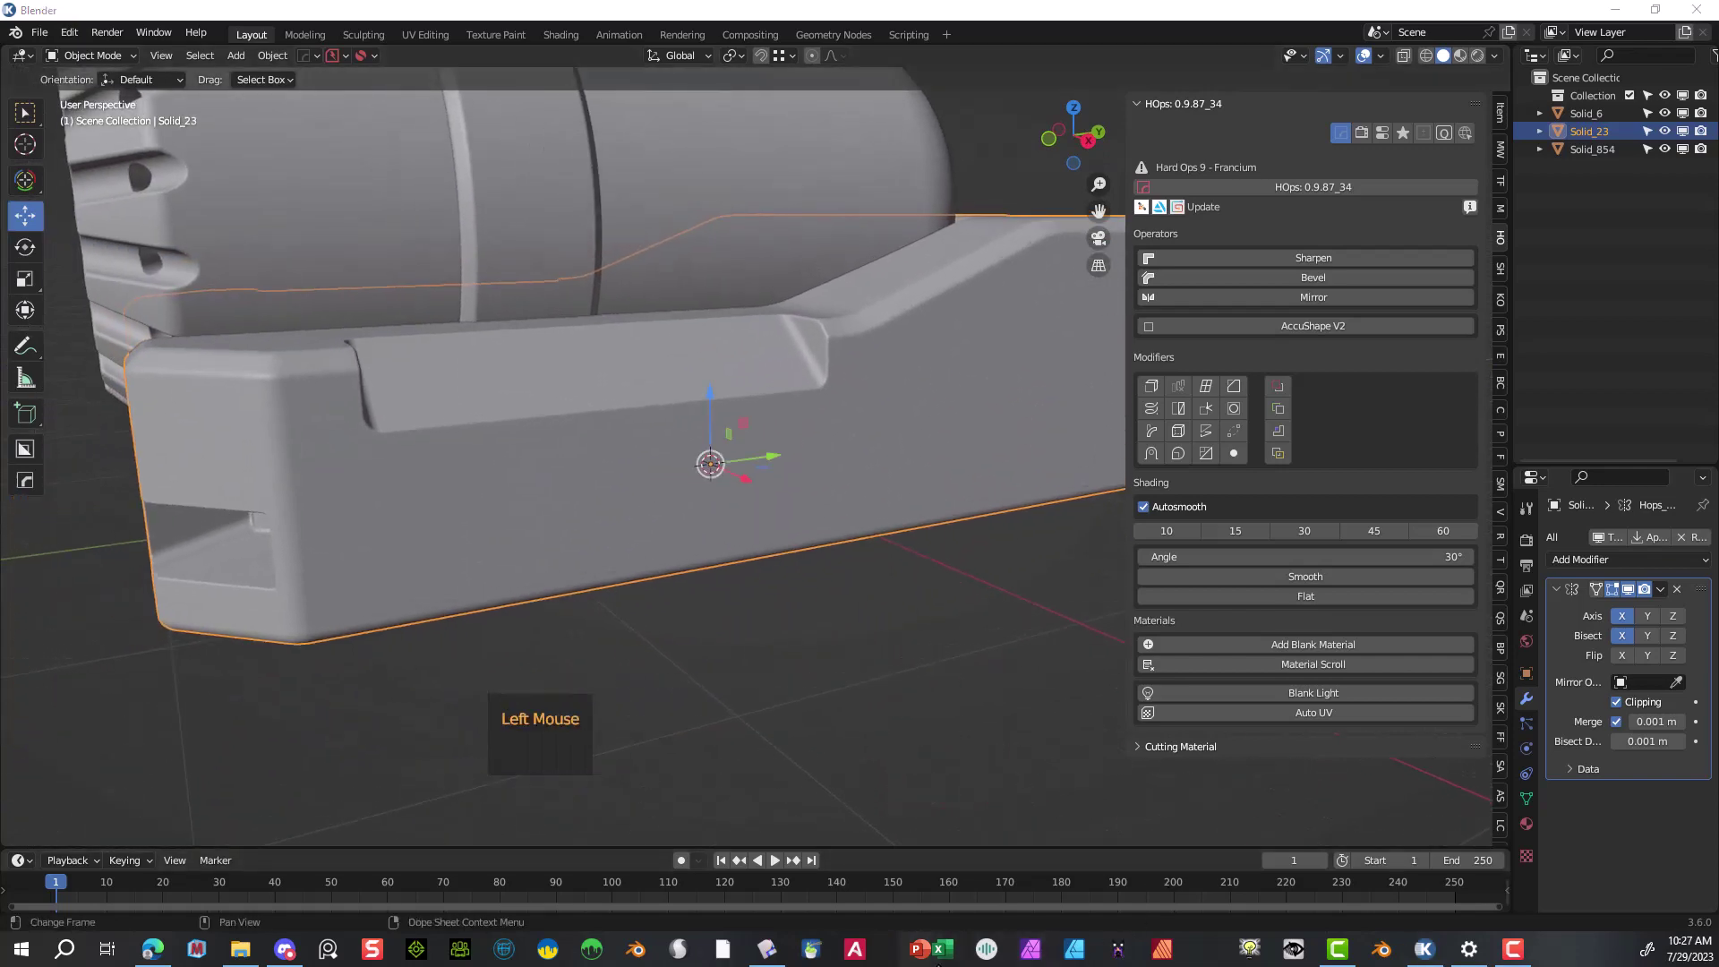
pyautogui.scroll(1, 895, 882)
pyautogui.scroll(-1, 738, 503)
pyautogui.moveTo(746, 540); pyautogui.dragTo(785, 559, button='middle')
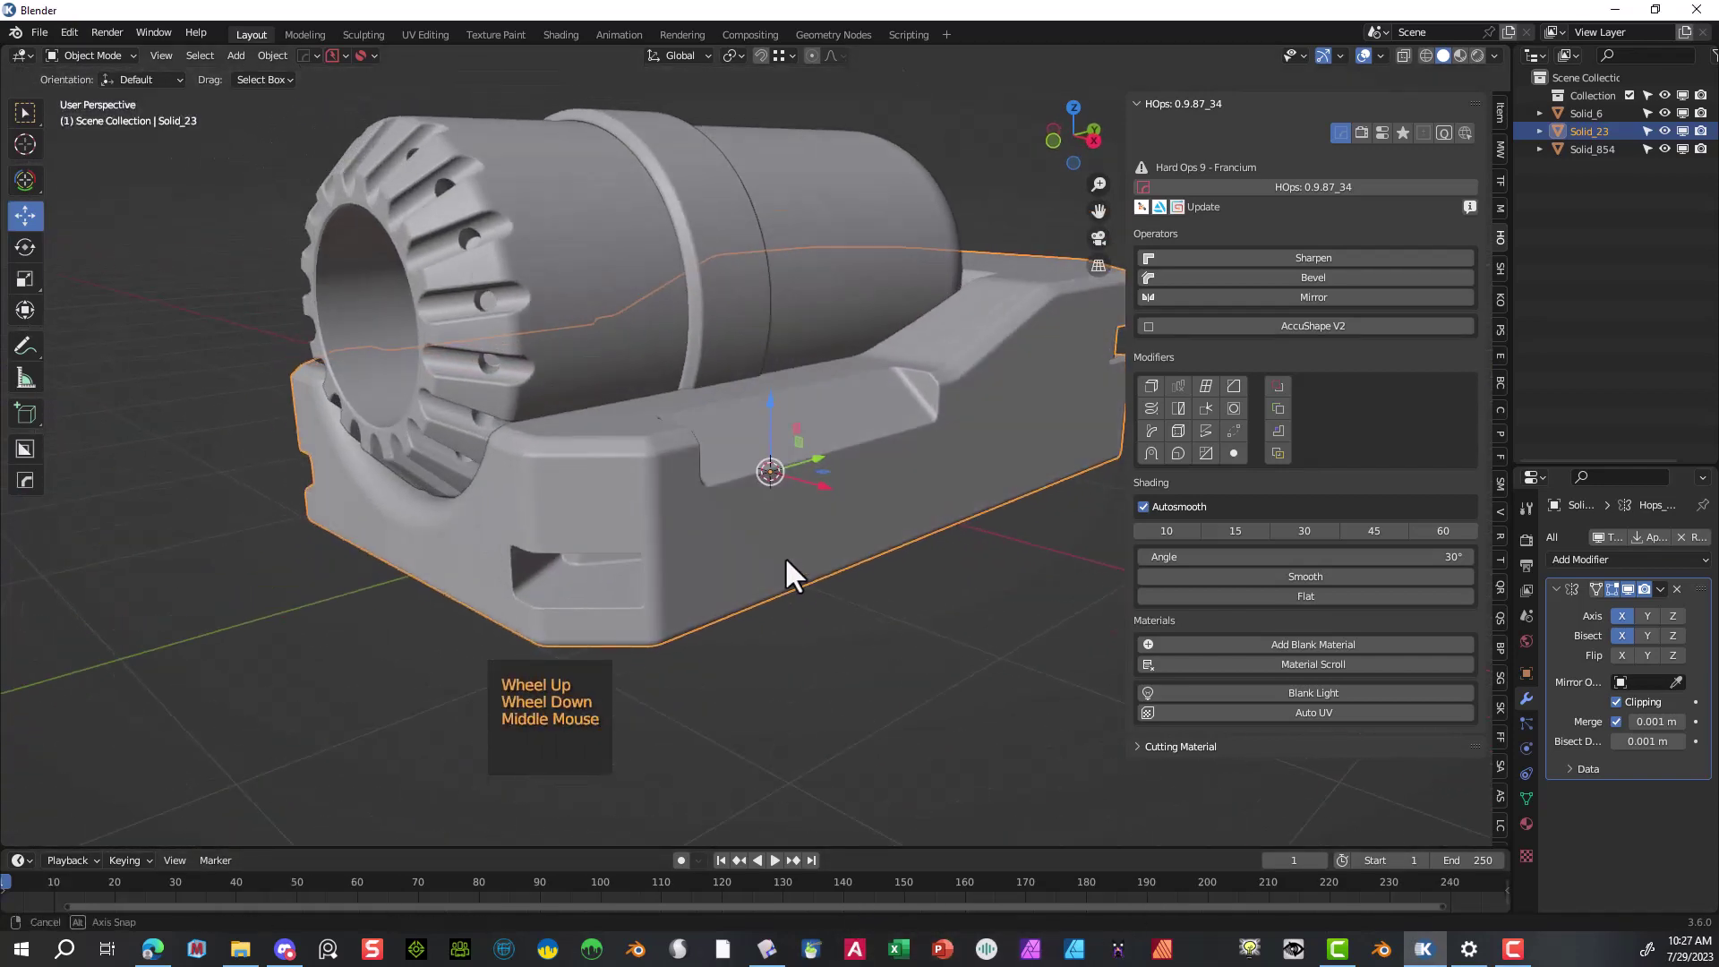
pyautogui.scroll(1, 762, 546)
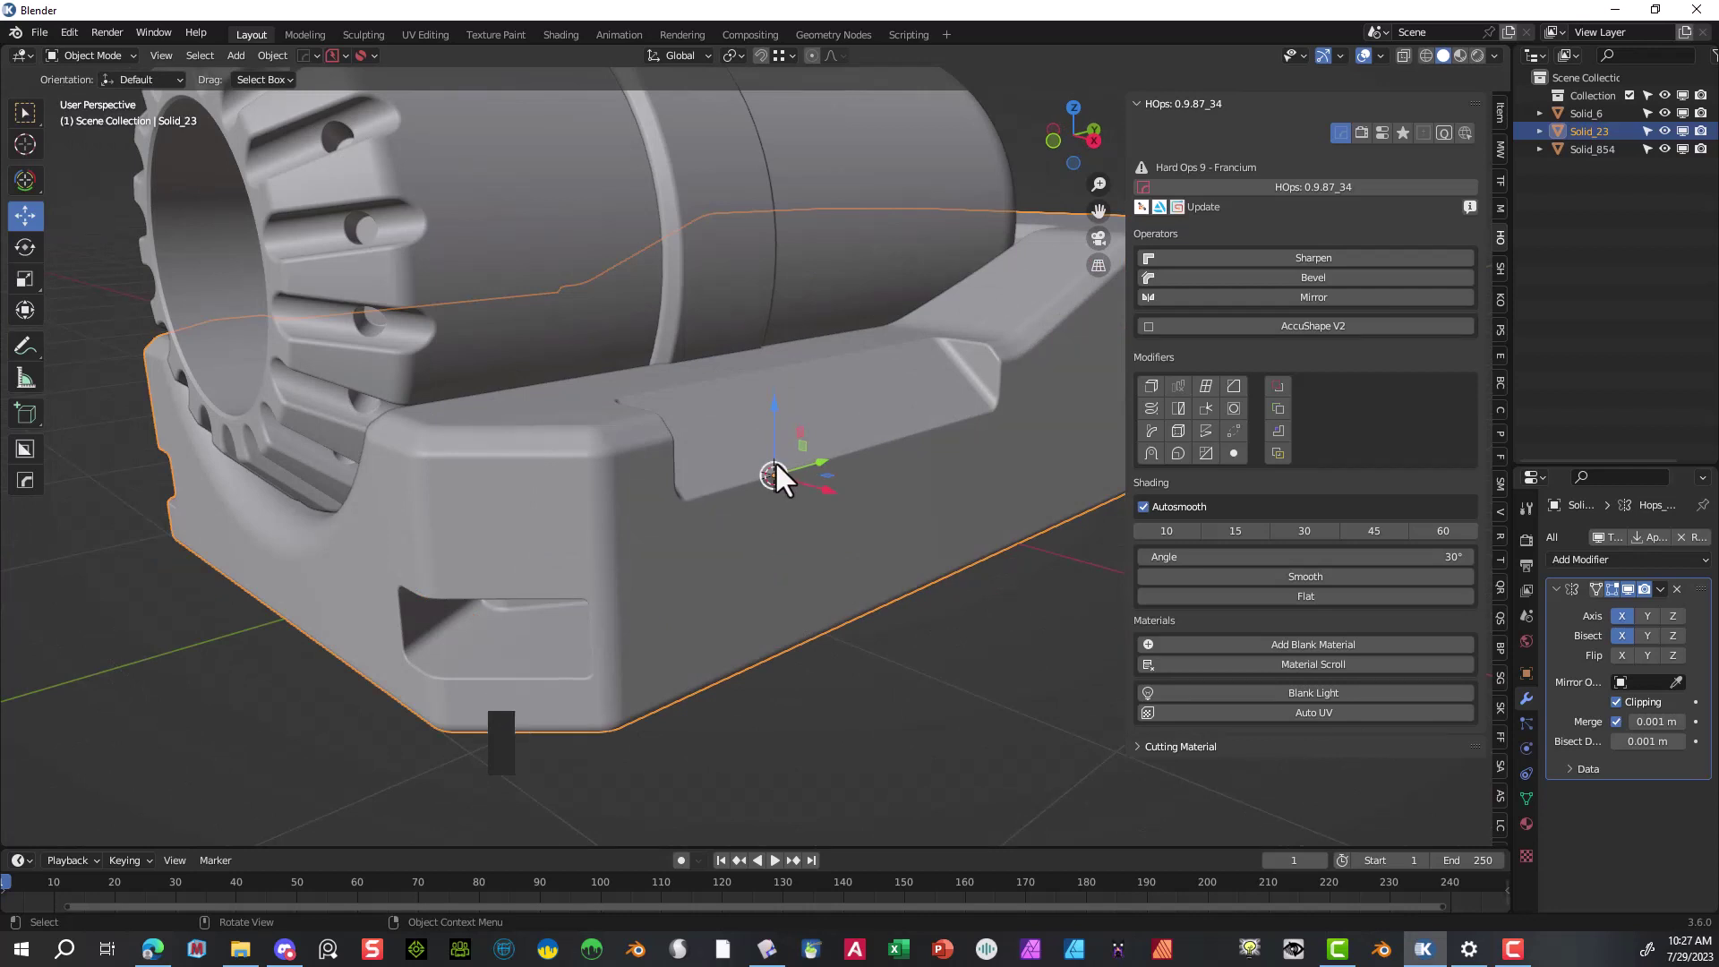
pyautogui.scroll(-1, 688, 523)
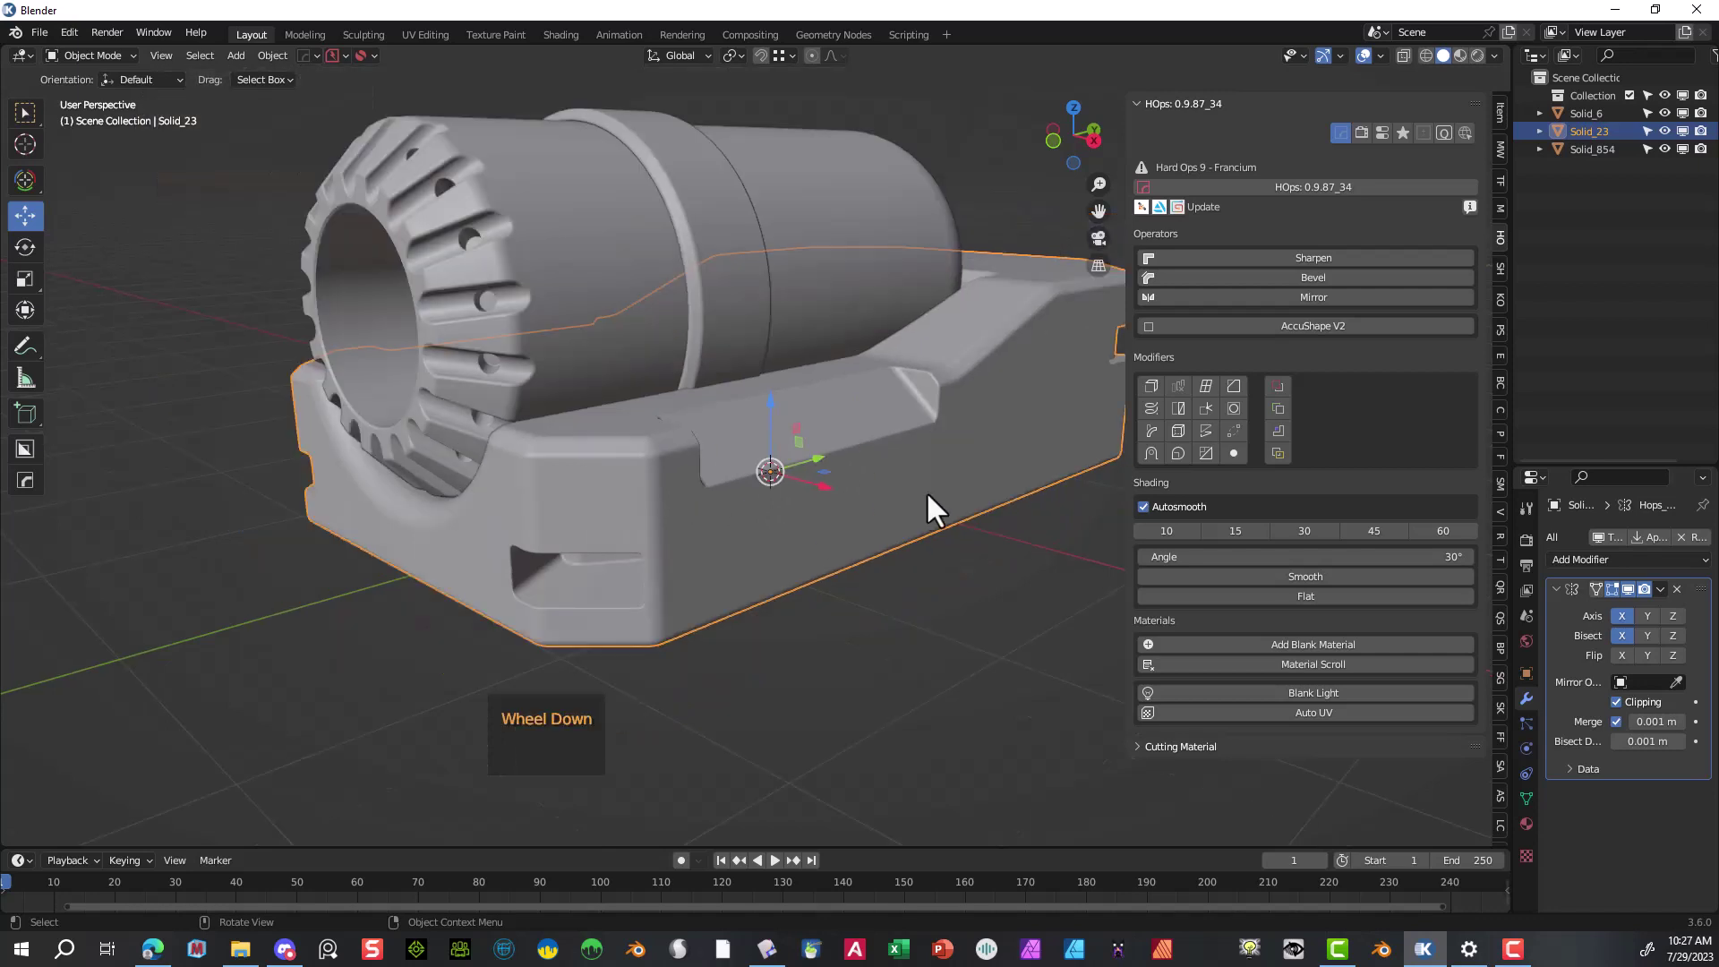